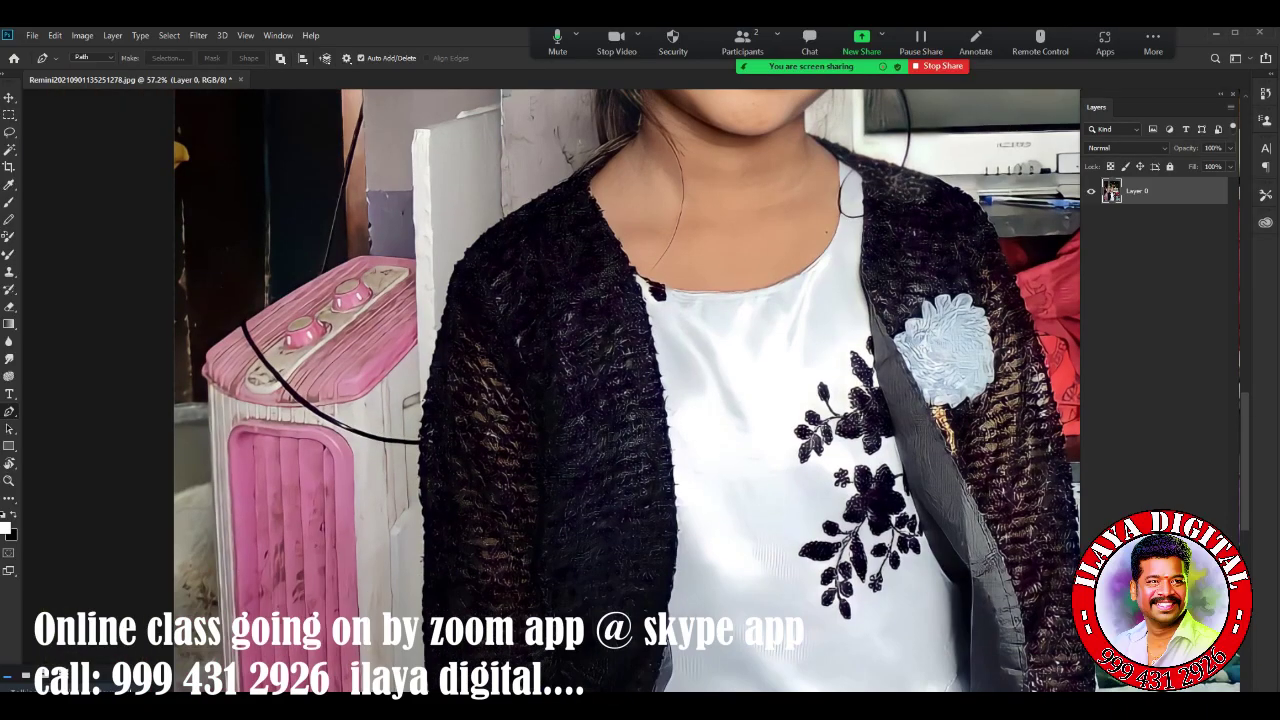
Trace the pen path from the jacket's left edge over the shoulder, collar and hair to the ear
{"action": "left_click", "coordinate": [425, 534]}
{"action": "left_click", "coordinate": [434, 356]}
{"action": "scroll", "coordinate": [515, 330], "scroll_direction": "up", "scroll_amount": 3}
{"action": "left_click", "coordinate": [513, 330]}
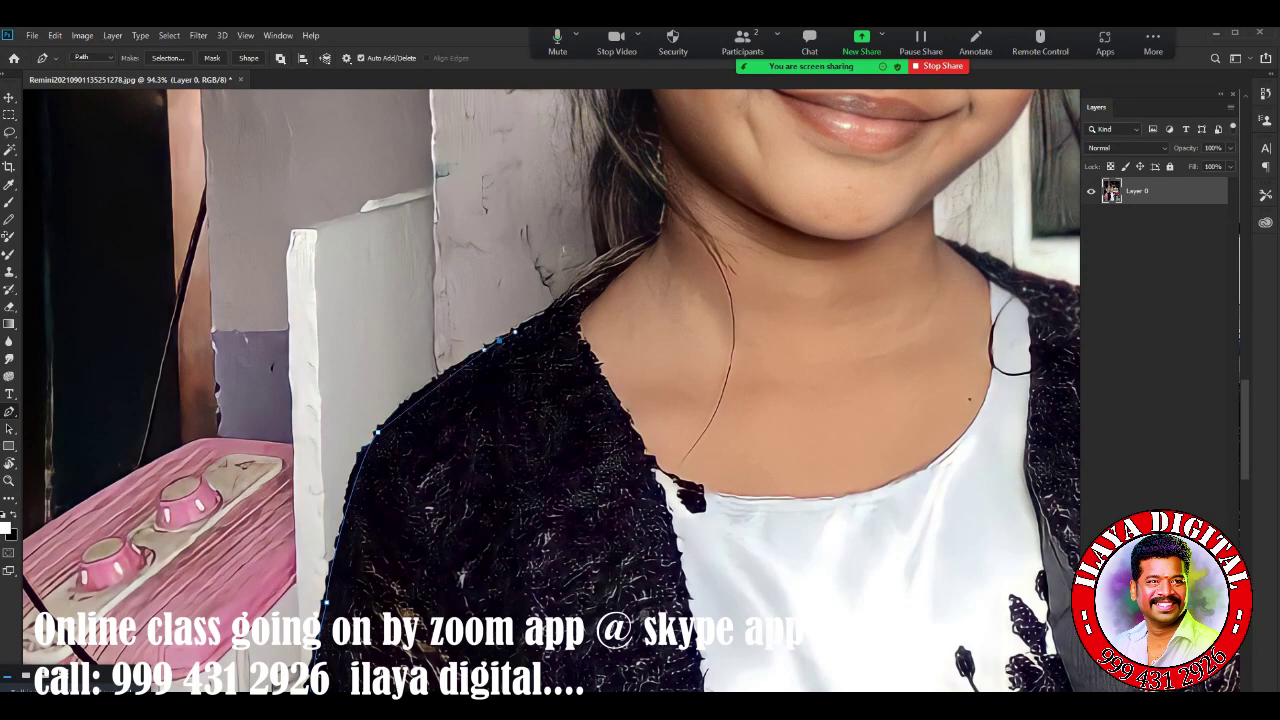
{"action": "left_click", "coordinate": [590, 292]}
{"action": "left_click_drag", "start_coordinate": [590, 292], "coordinate": [470, 525]}
{"action": "left_click_drag", "start_coordinate": [478, 378], "coordinate": [499, 343]}
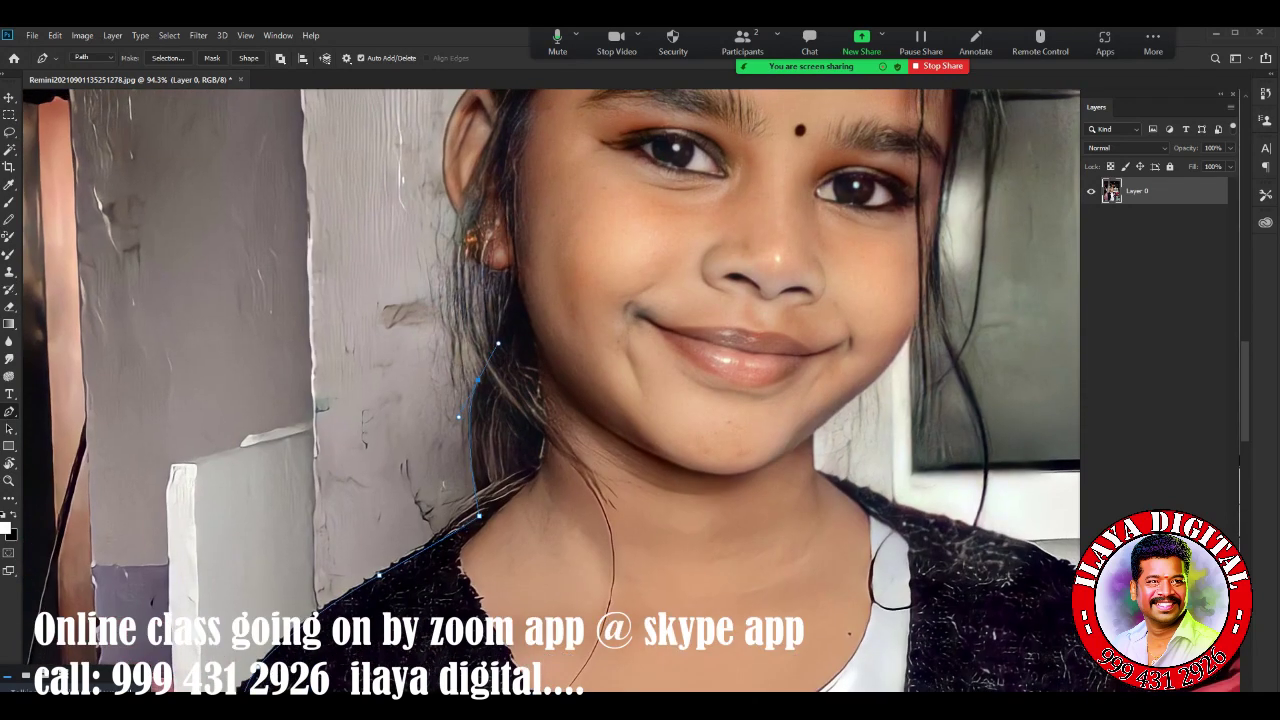
{"action": "scroll", "coordinate": [499, 343], "scroll_direction": "up", "scroll_amount": 3}
{"action": "left_click", "coordinate": [487, 358]}
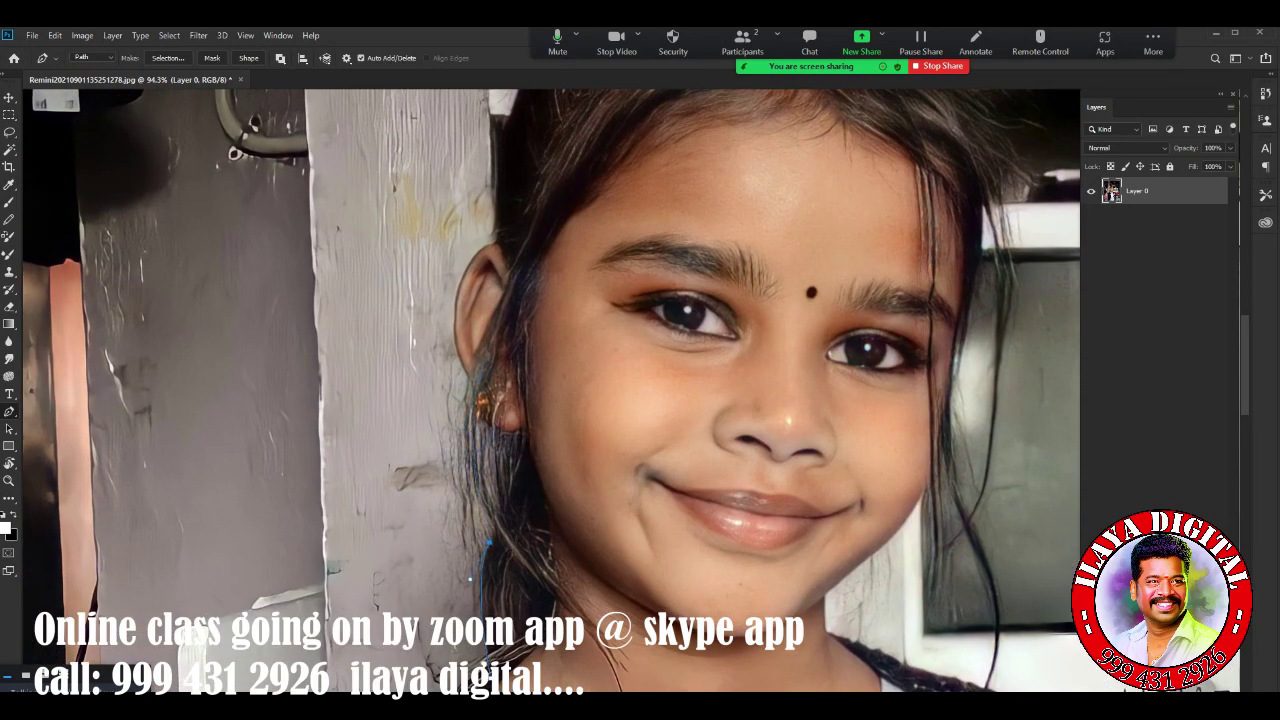
{"action": "left_click_drag", "start_coordinate": [528, 432], "coordinate": [525, 414]}
{"action": "scroll", "coordinate": [552, 401], "scroll_direction": "up", "scroll_amount": 3}
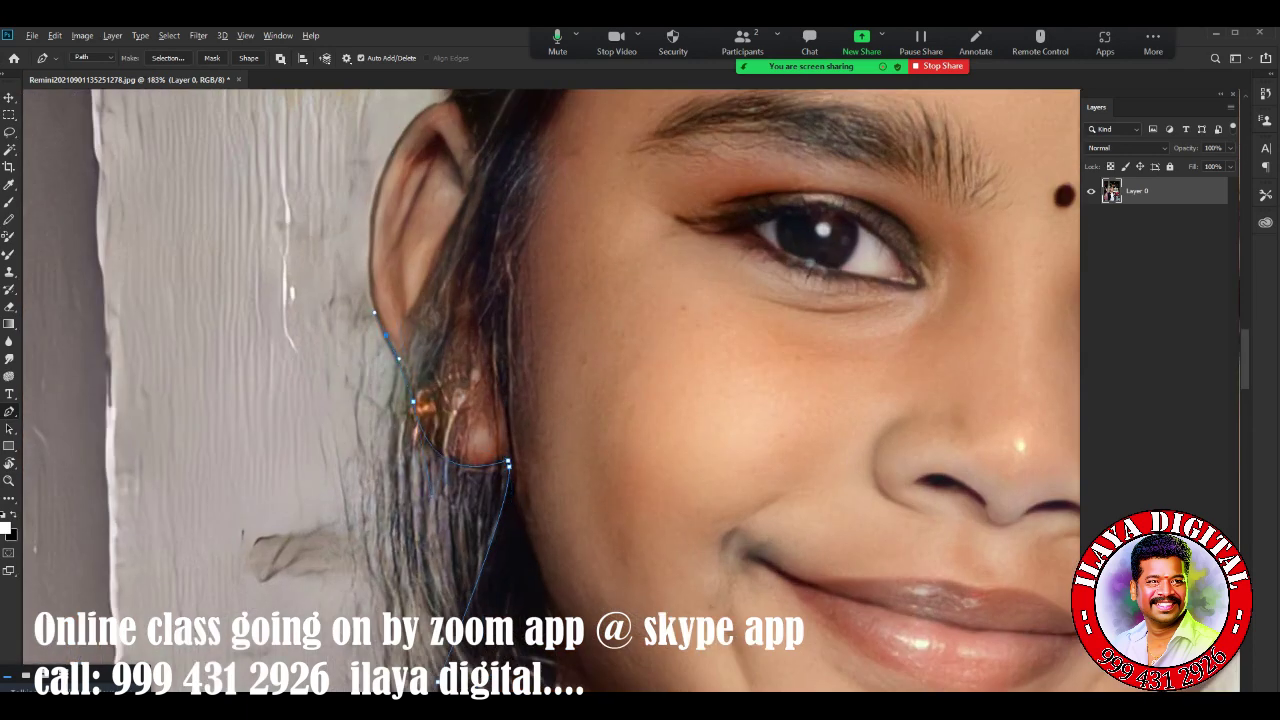
{"action": "scroll", "coordinate": [550, 390], "scroll_direction": "up", "scroll_amount": 3}
{"action": "left_click_drag", "start_coordinate": [450, 295], "coordinate": [489, 295]}
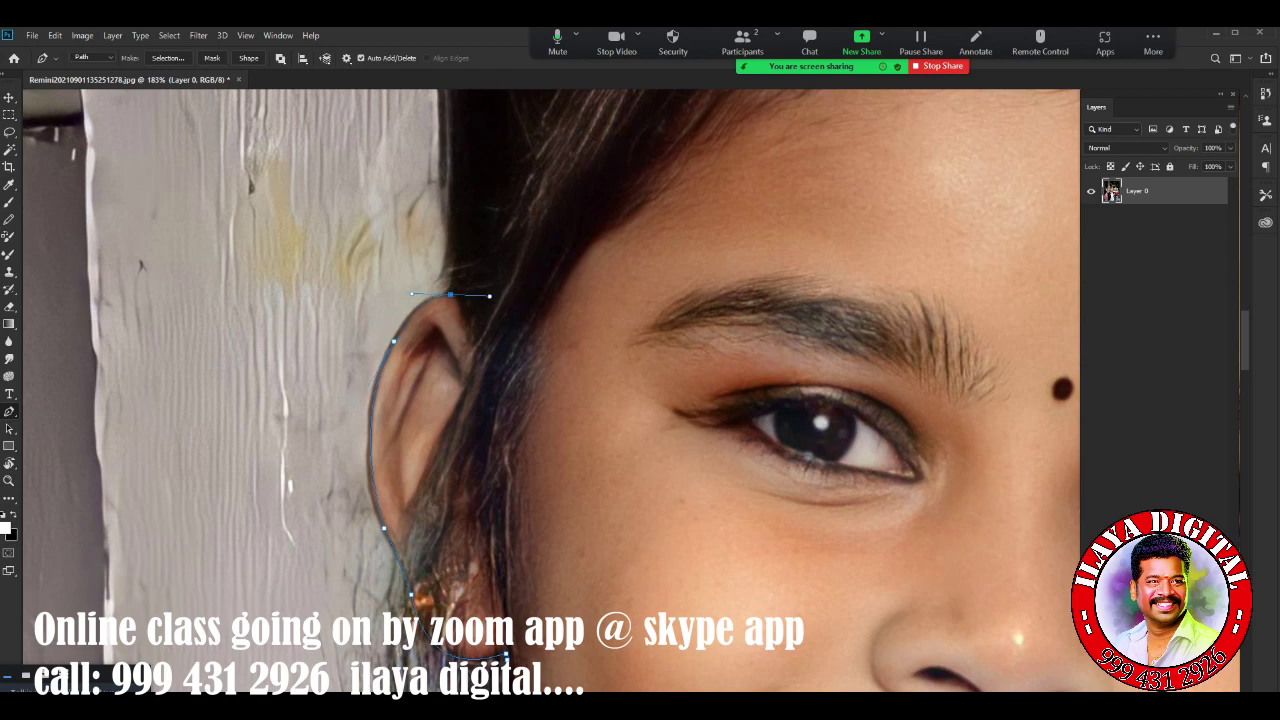
{"action": "scroll", "coordinate": [489, 295], "scroll_direction": "up", "scroll_amount": 5}
Continue the path over the side and top of the head and past the forehead
{"action": "left_click_drag", "start_coordinate": [375, 303], "coordinate": [436, 251]}
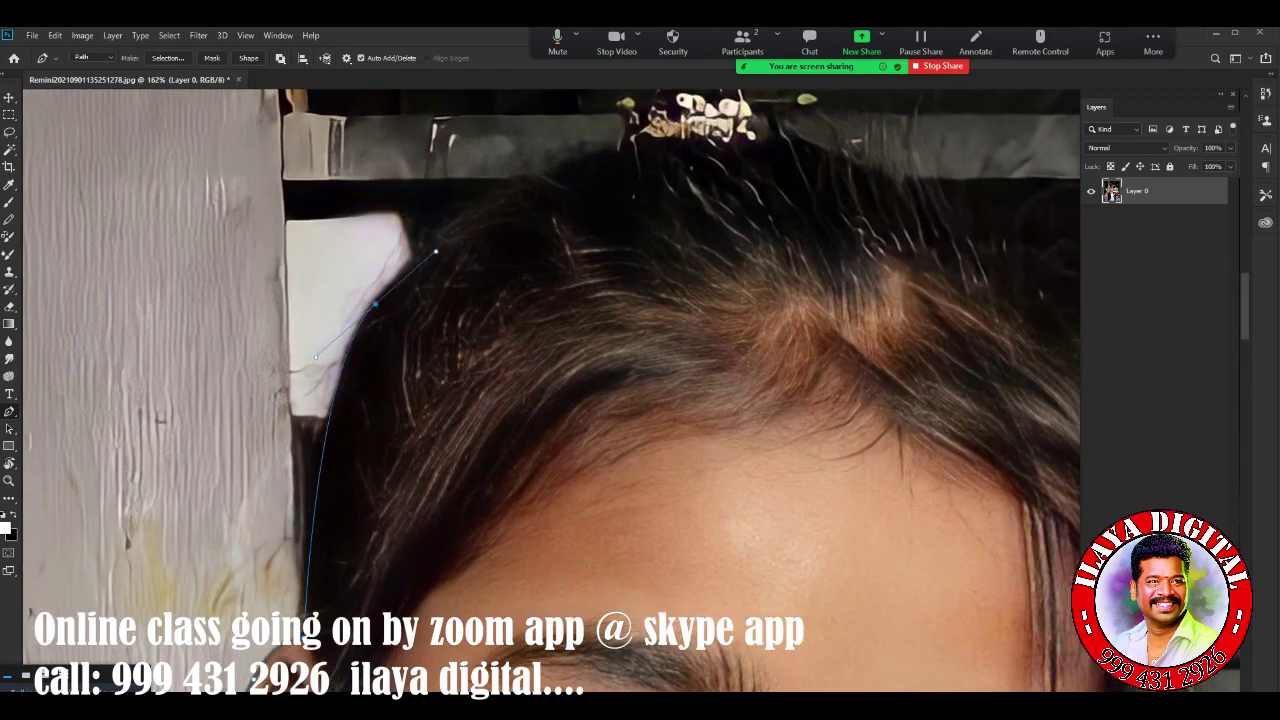
{"action": "key", "text": "ctrl+z"}
{"action": "mouse_move", "coordinate": [345, 363]}
{"action": "left_mouse_down"}
{"action": "mouse_move", "coordinate": [393, 276]}
{"action": "mouse_move", "coordinate": [263, 412]}
{"action": "left_mouse_up"}
{"action": "mouse_move", "coordinate": [504, 285]}
{"action": "left_mouse_down"}
{"action": "mouse_move", "coordinate": [712, 250]}
{"action": "mouse_move", "coordinate": [512, 180]}
{"action": "left_mouse_up"}
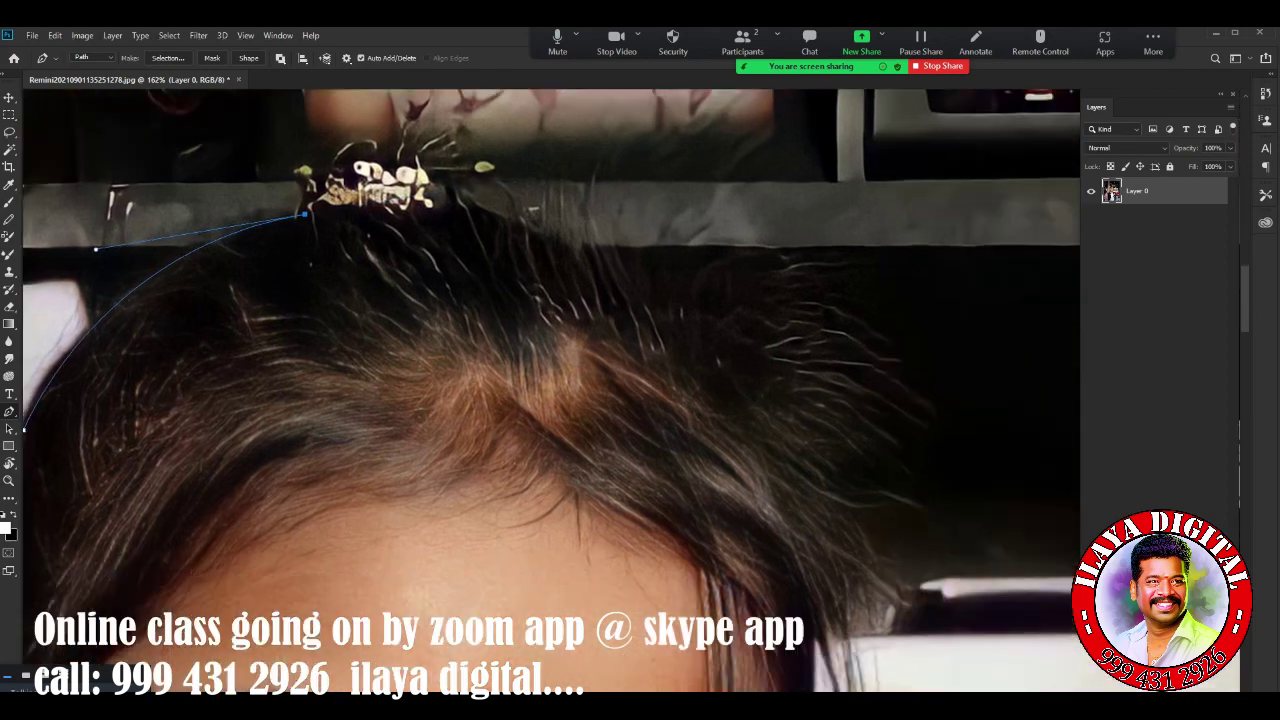
{"action": "scroll", "coordinate": [332, 237], "scroll_direction": "down", "scroll_amount": 3}
{"action": "mouse_move", "coordinate": [520, 267]}
{"action": "left_mouse_down"}
{"action": "mouse_move", "coordinate": [605, 336]}
{"action": "mouse_move", "coordinate": [465, 217]}
{"action": "left_mouse_up"}
{"action": "left_click_drag", "start_coordinate": [490, 352], "coordinate": [483, 470]}
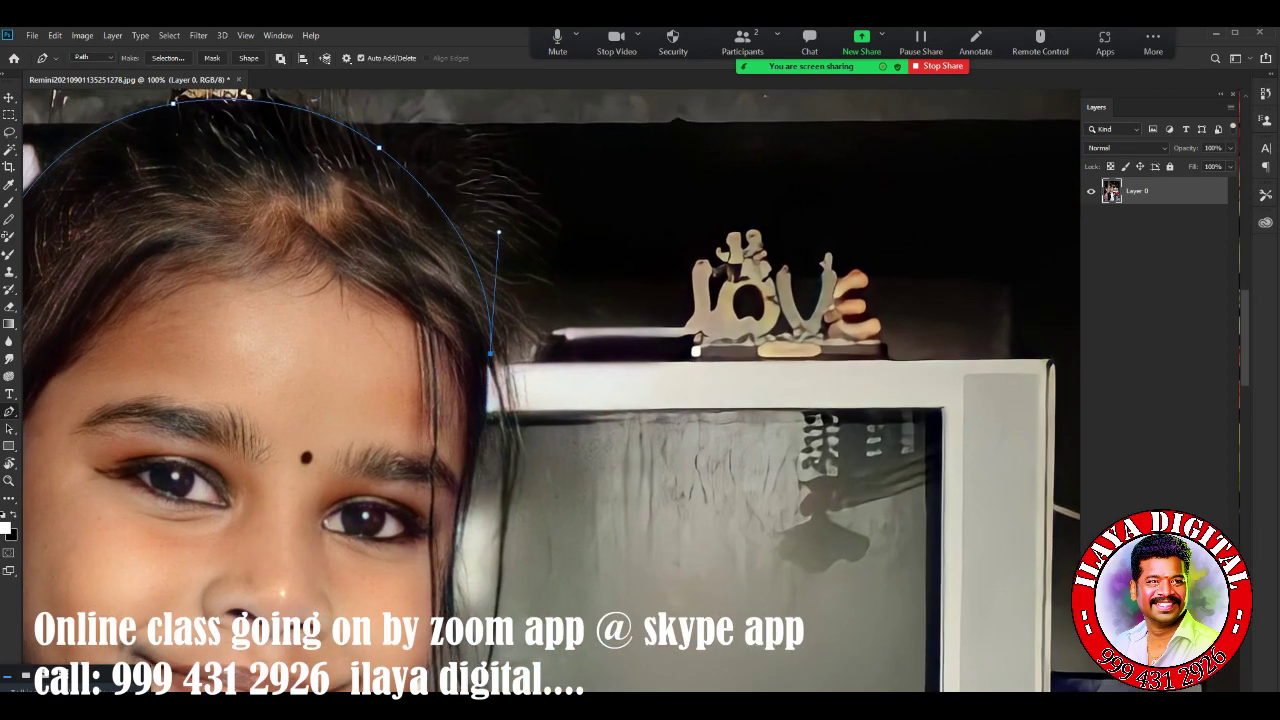
{"action": "scroll", "coordinate": [392, 393], "scroll_direction": "up", "scroll_amount": 5}
{"action": "left_click_drag", "start_coordinate": [640, 340], "coordinate": [634, 371]}
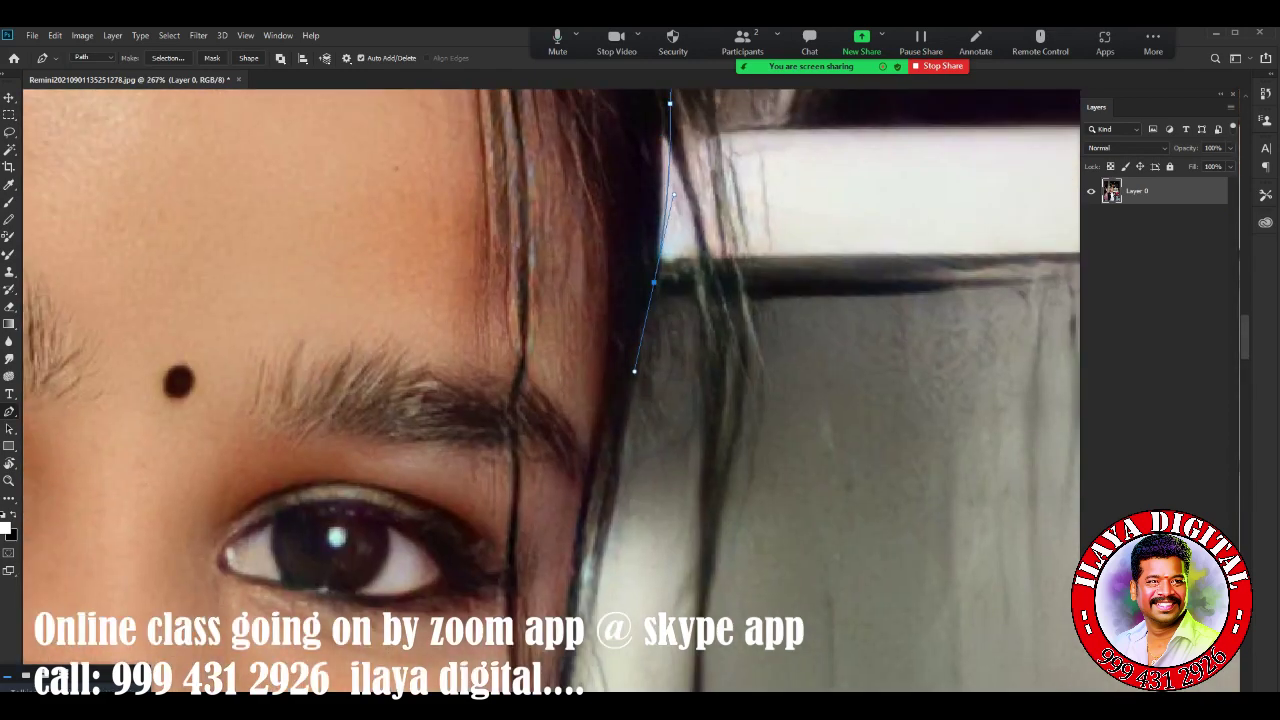
{"action": "scroll", "coordinate": [634, 371], "scroll_direction": "down", "scroll_amount": 3}
{"action": "scroll", "coordinate": [596, 431], "scroll_direction": "up", "scroll_amount": 2}
Extend the path down the far side of the hair, jawline, neck and beside the red cloth
{"action": "mouse_move", "coordinate": [596, 431]}
{"action": "left_mouse_down"}
{"action": "mouse_move", "coordinate": [572, 476]}
{"action": "mouse_move", "coordinate": [776, 228]}
{"action": "left_mouse_up"}
{"action": "mouse_move", "coordinate": [673, 328]}
{"action": "left_mouse_down"}
{"action": "mouse_move", "coordinate": [587, 384]}
{"action": "mouse_move", "coordinate": [322, 162]}
{"action": "left_mouse_up"}
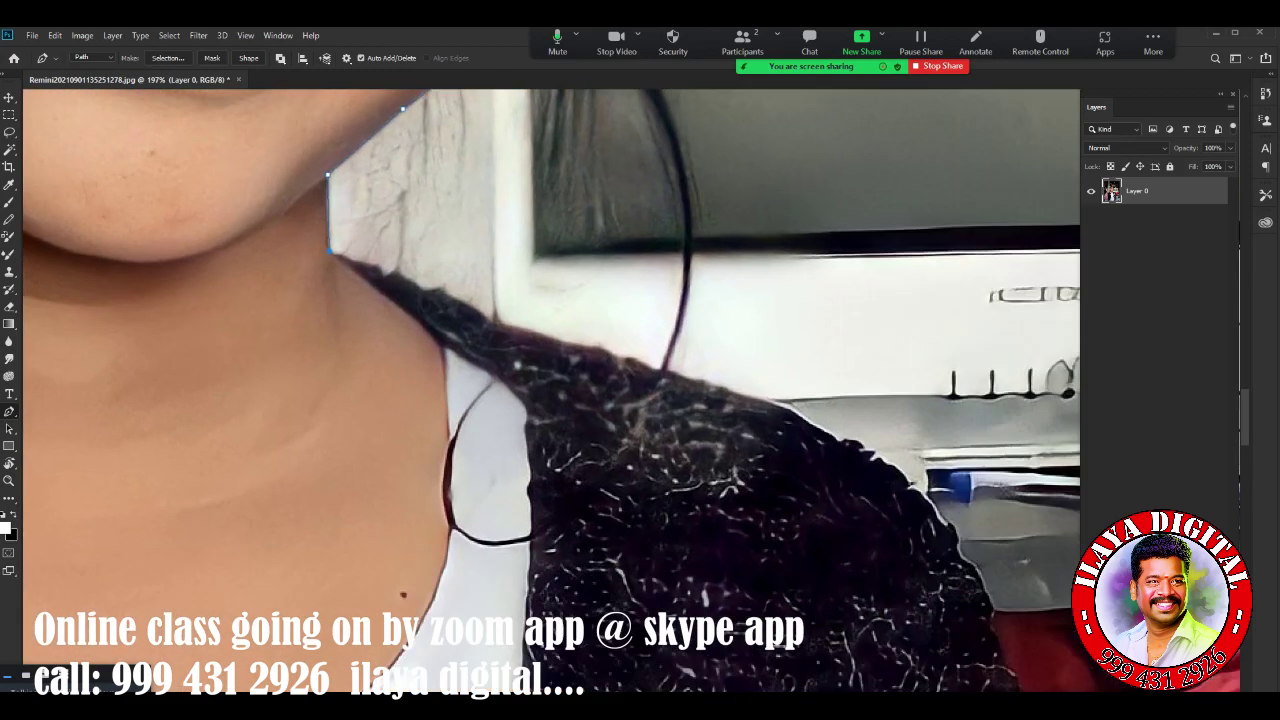
{"action": "mouse_move", "coordinate": [491, 323]}
{"action": "left_mouse_down"}
{"action": "mouse_move", "coordinate": [543, 362]}
{"action": "mouse_move", "coordinate": [443, 252]}
{"action": "mouse_move", "coordinate": [229, 132]}
{"action": "left_mouse_up"}
{"action": "left_click", "coordinate": [622, 461]}
{"action": "left_click_drag", "start_coordinate": [700, 560], "coordinate": [670, 295]}
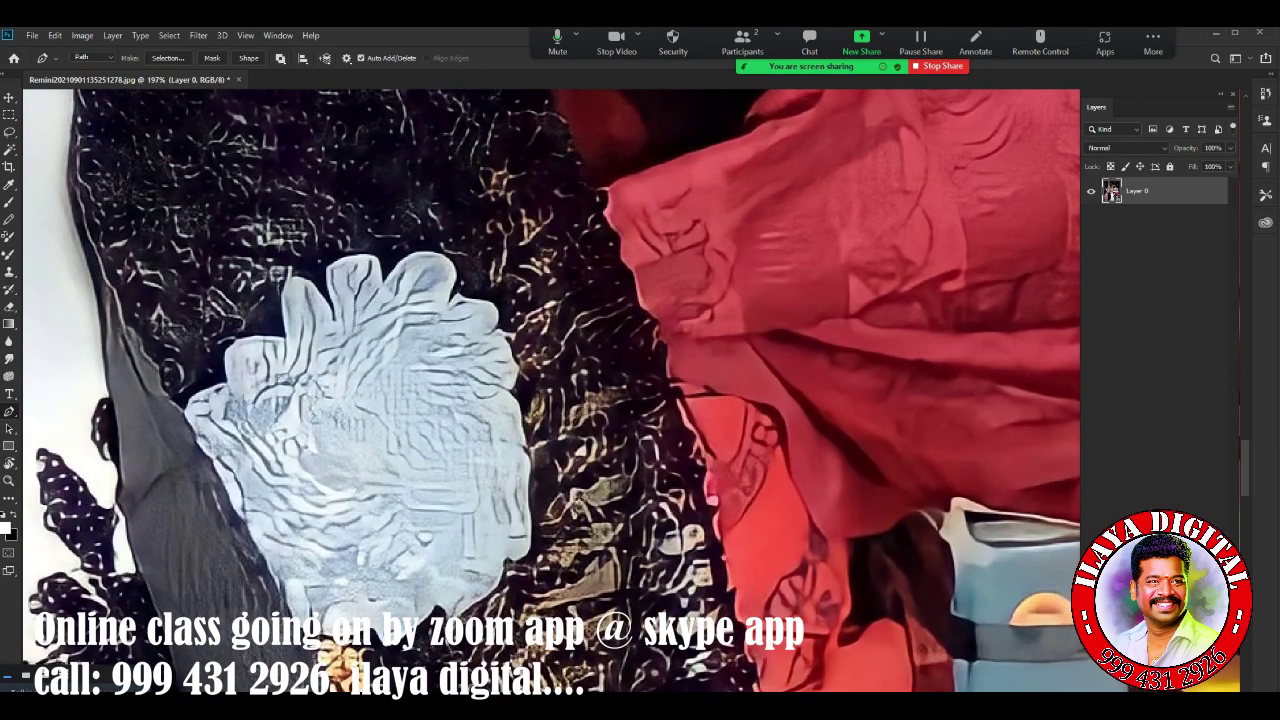
{"action": "scroll", "coordinate": [708, 524], "scroll_direction": "down", "scroll_amount": 3}
{"action": "left_click_drag", "start_coordinate": [700, 600], "coordinate": [585, 150]}
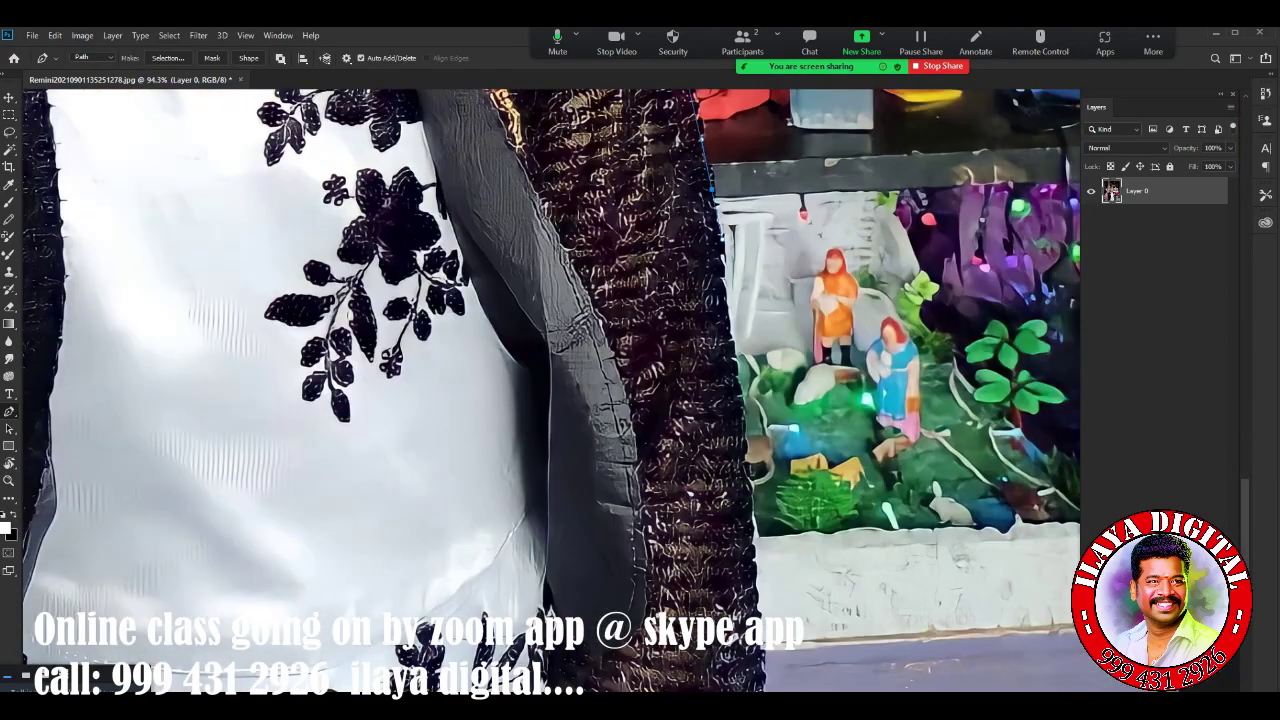
{"action": "left_click_drag", "start_coordinate": [750, 600], "coordinate": [810, 160]}
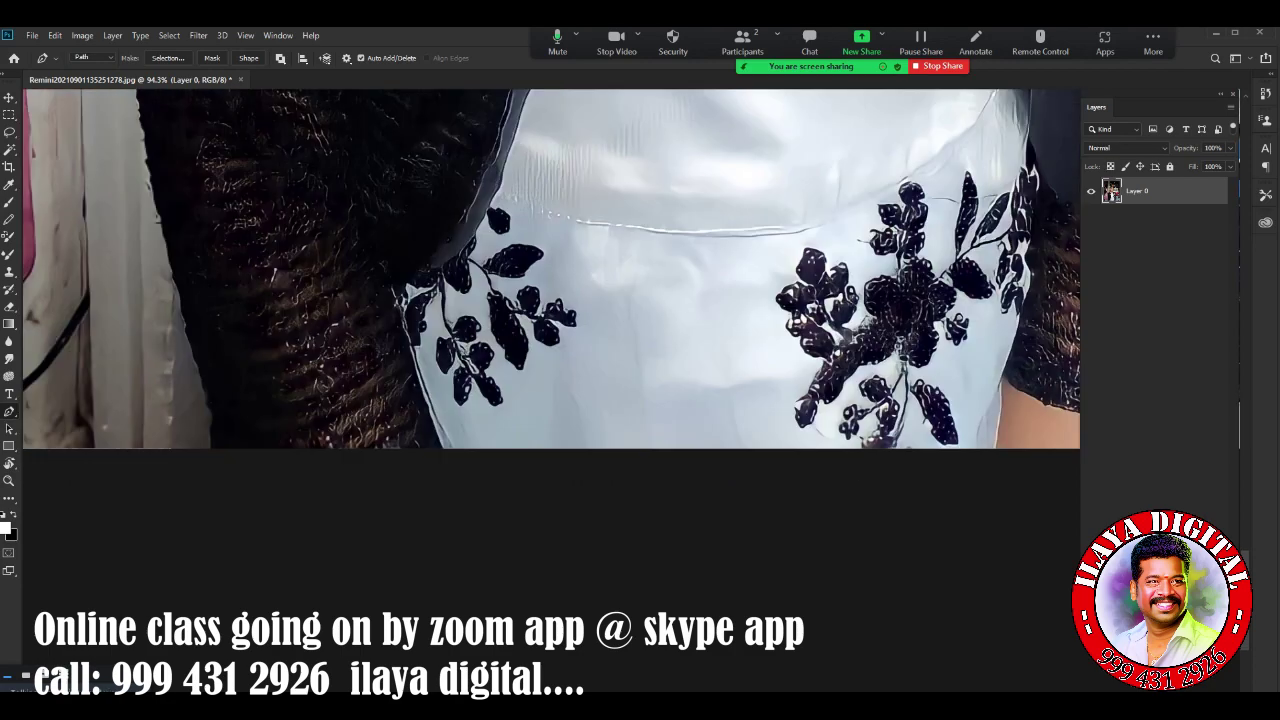
{"action": "left_click_drag", "start_coordinate": [250, 280], "coordinate": [980, 298]}
Add anchors down the skirt's left edge and close the outline
{"action": "left_click", "coordinate": [629, 487]}
{"action": "left_click", "coordinate": [627, 445]}
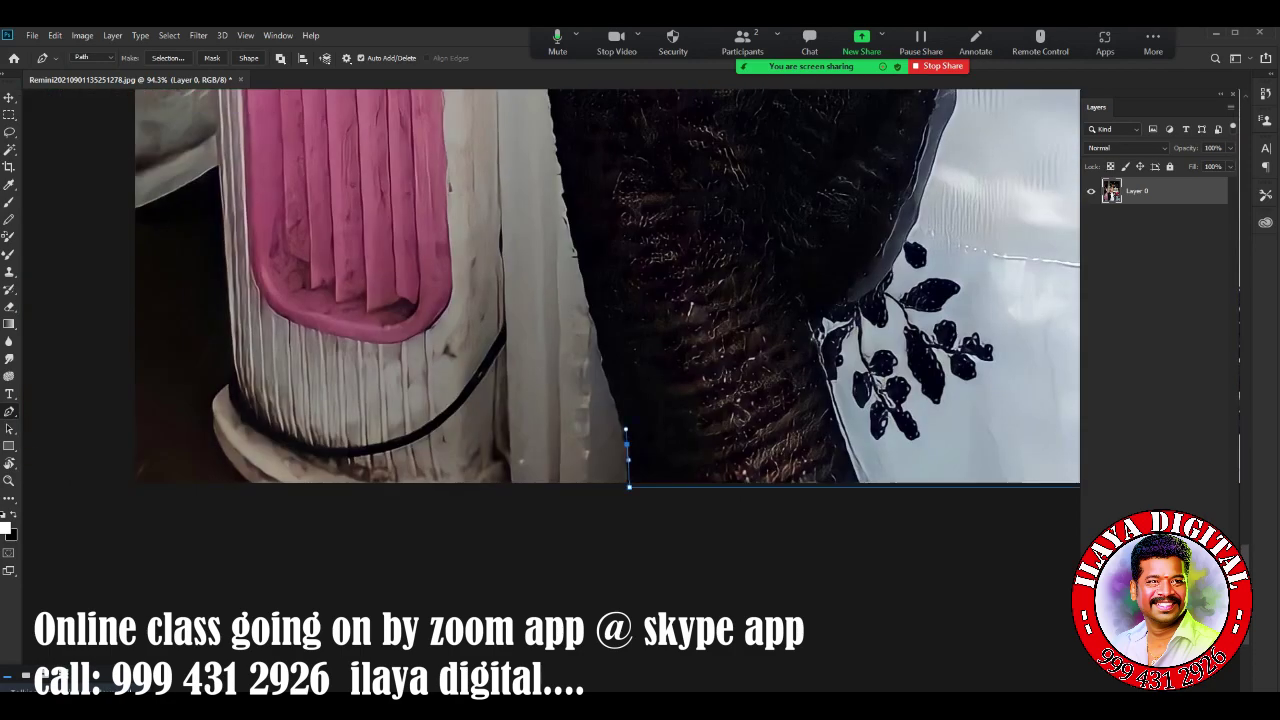
{"action": "left_click", "coordinate": [622, 420]}
{"action": "left_click", "coordinate": [580, 265]}
{"action": "left_click_drag", "start_coordinate": [580, 265], "coordinate": [470, 560]}
{"action": "left_click_drag", "start_coordinate": [470, 300], "coordinate": [450, 450]}
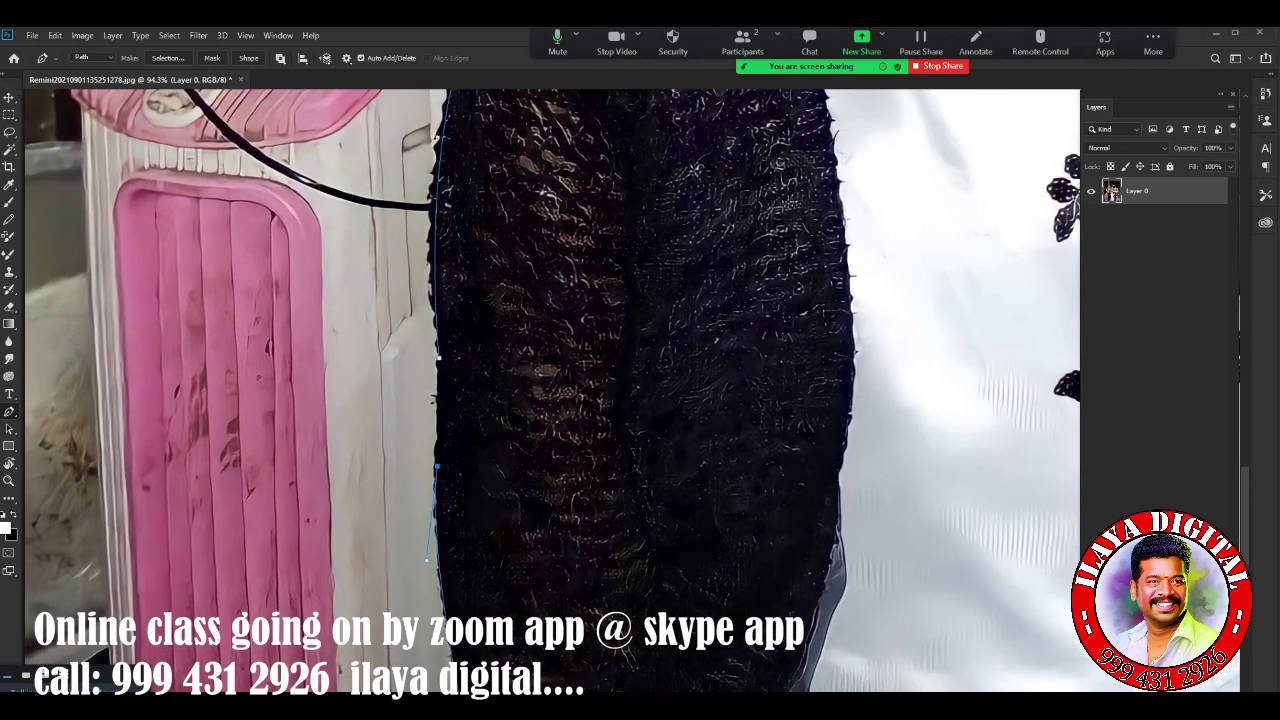
{"action": "left_click", "coordinate": [437, 463]}
Turn the path into a selection, feather it 2 px, and copy the girl to Layer 1
{"action": "key", "text": "ctrl+Return"}
{"action": "key", "text": "ctrl+0"}
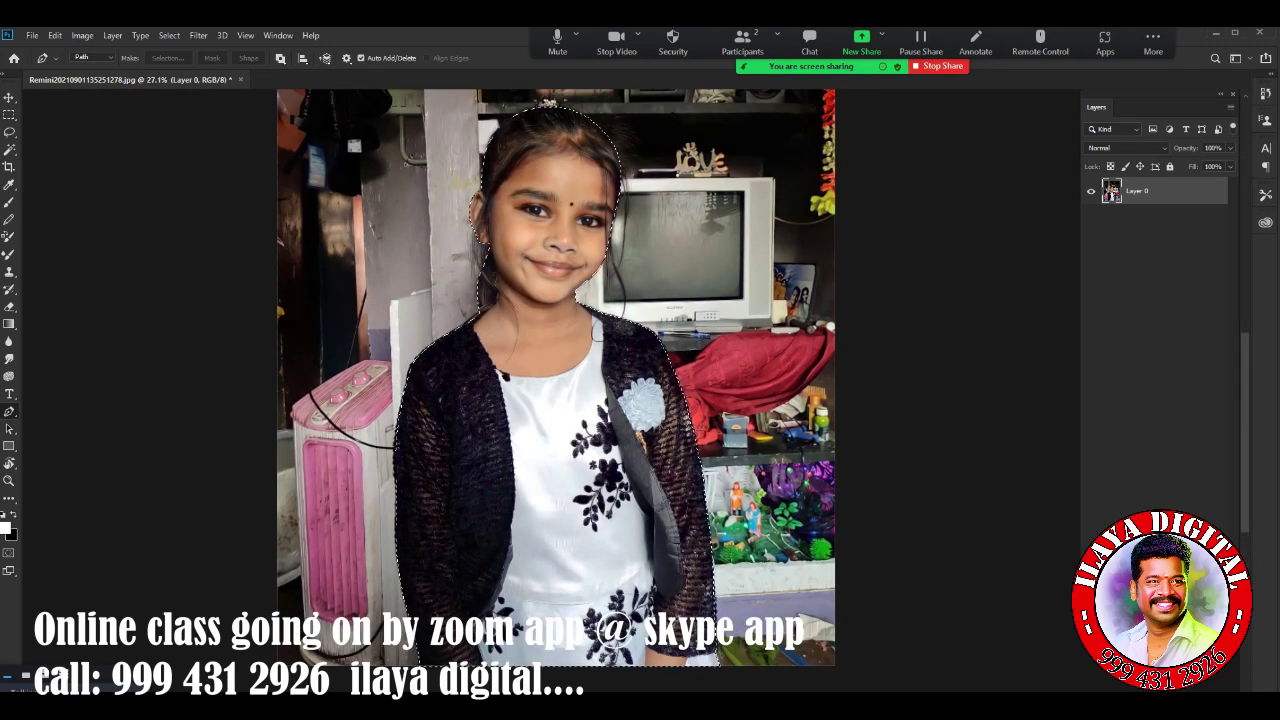
{"action": "key", "text": "shift+F6"}
{"action": "key", "text": "Return"}
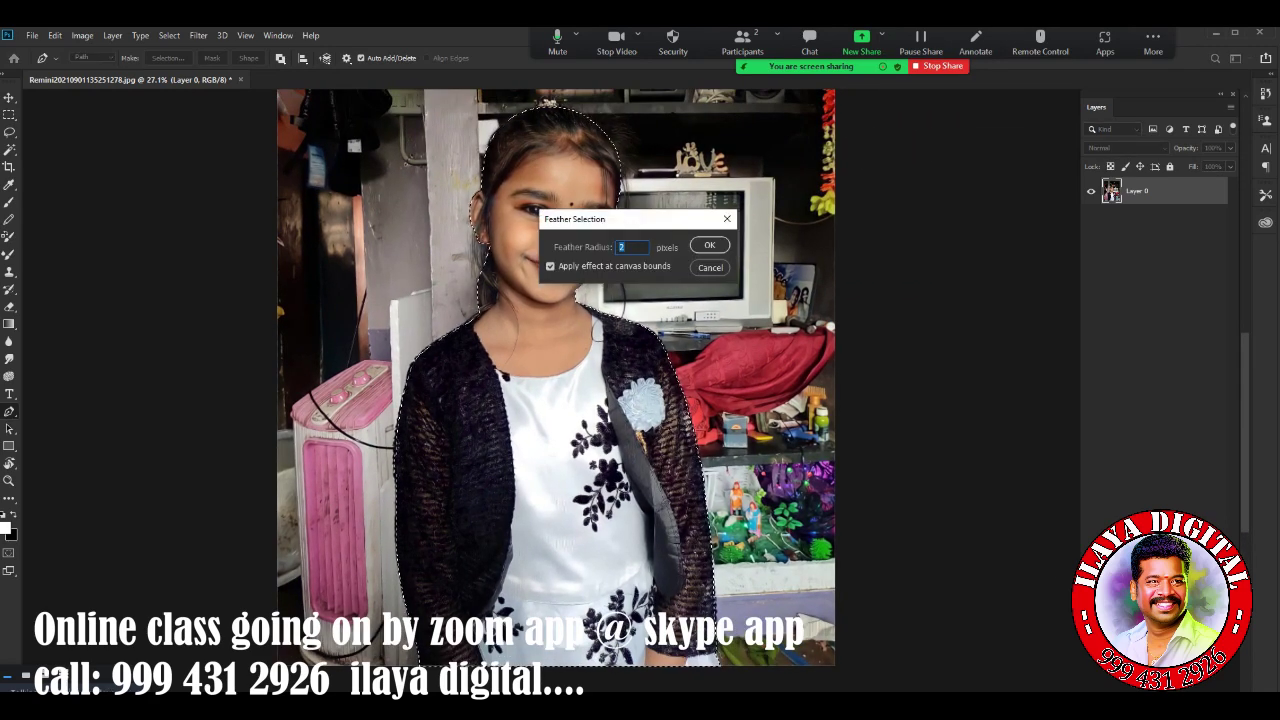
{"action": "key", "text": "ctrl+j"}
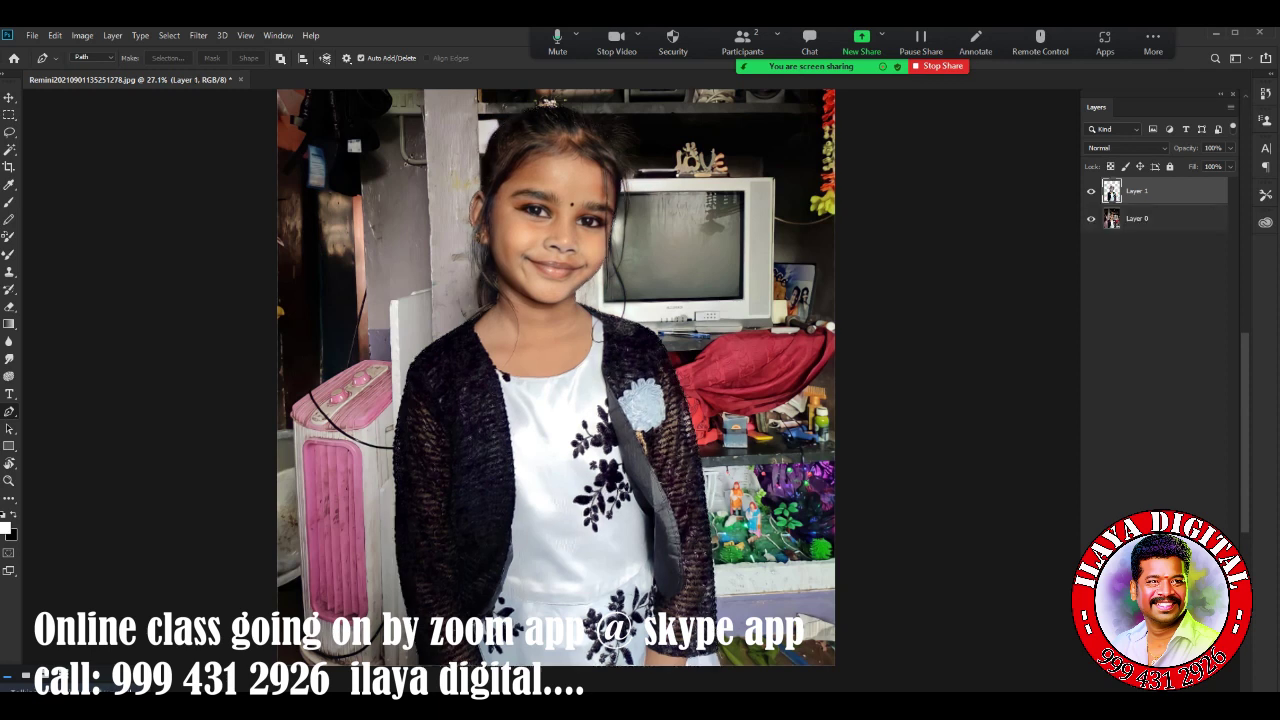
{"action": "key", "text": "v"}
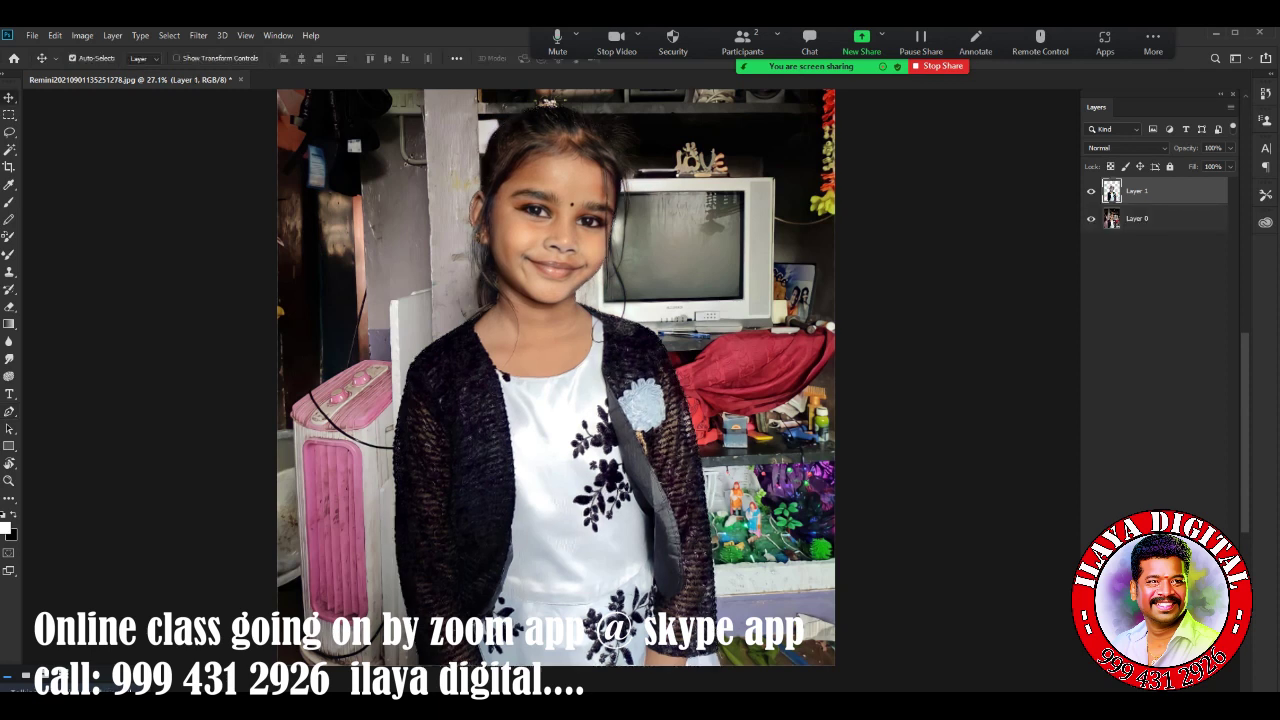
Crop the top and bottom edges in to frame the girl's head and upper body
{"action": "key", "text": "ctrl+minus"}
{"action": "key", "text": "ctrl+minus"}
{"action": "key", "text": "c"}
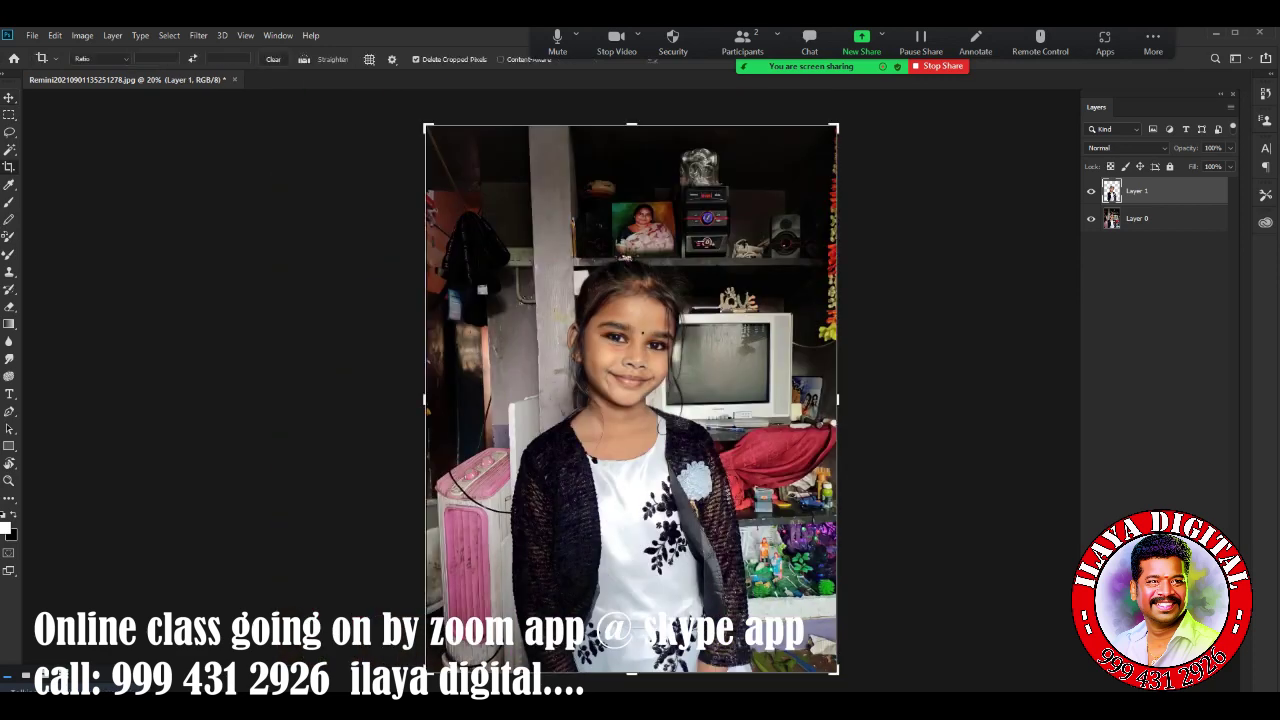
{"action": "left_click_drag", "start_coordinate": [631, 126], "coordinate": [631, 240]}
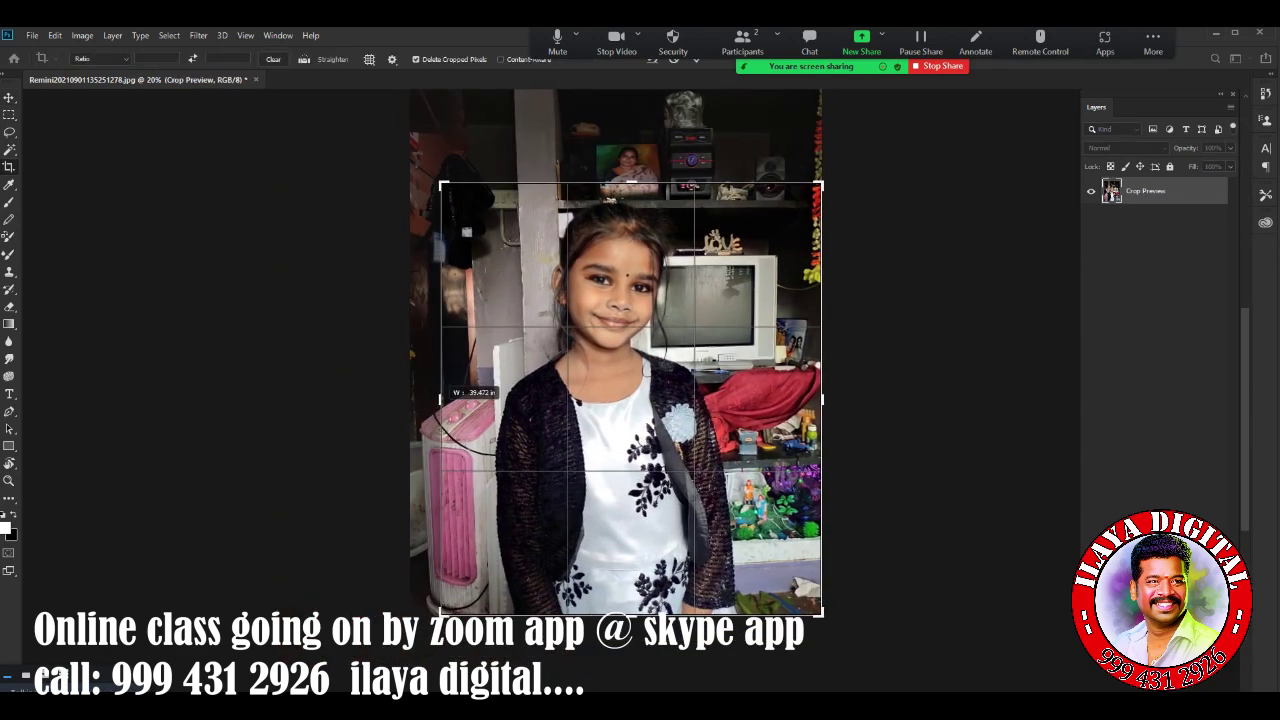
{"action": "left_click_drag", "start_coordinate": [631, 612], "coordinate": [631, 528]}
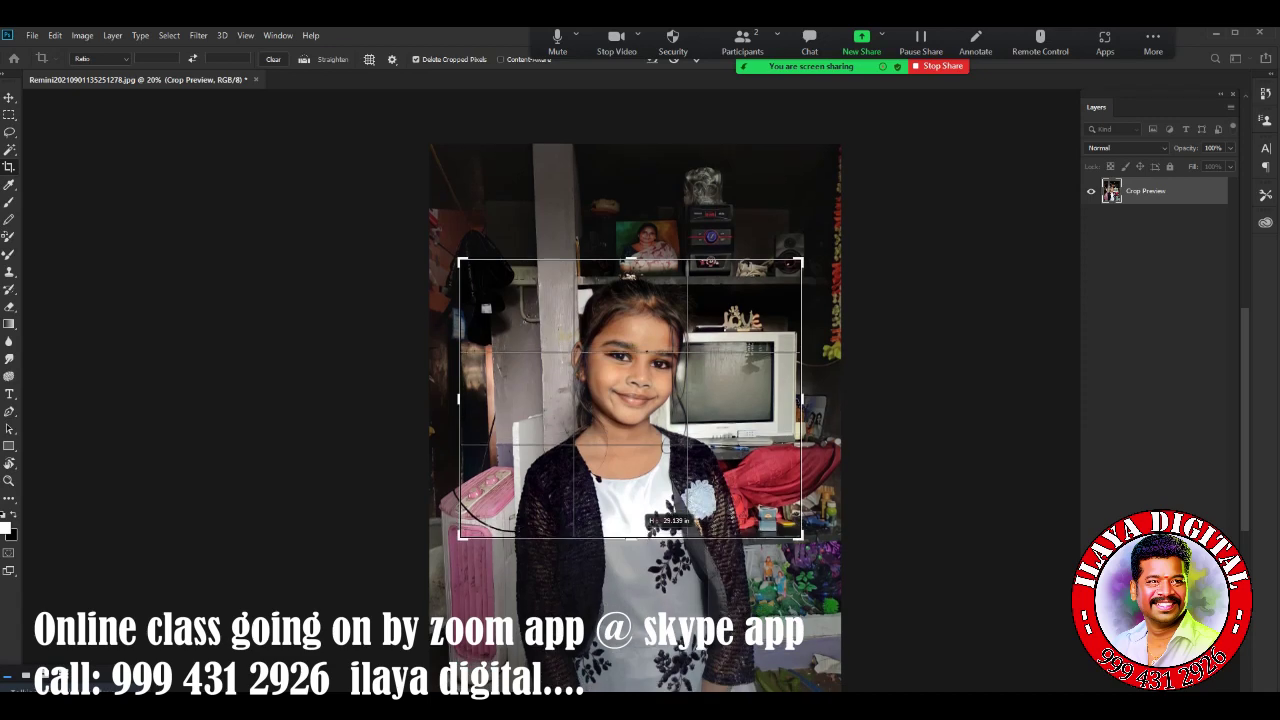
{"action": "key", "text": "Return"}
{"action": "key", "text": "ctrl+0"}
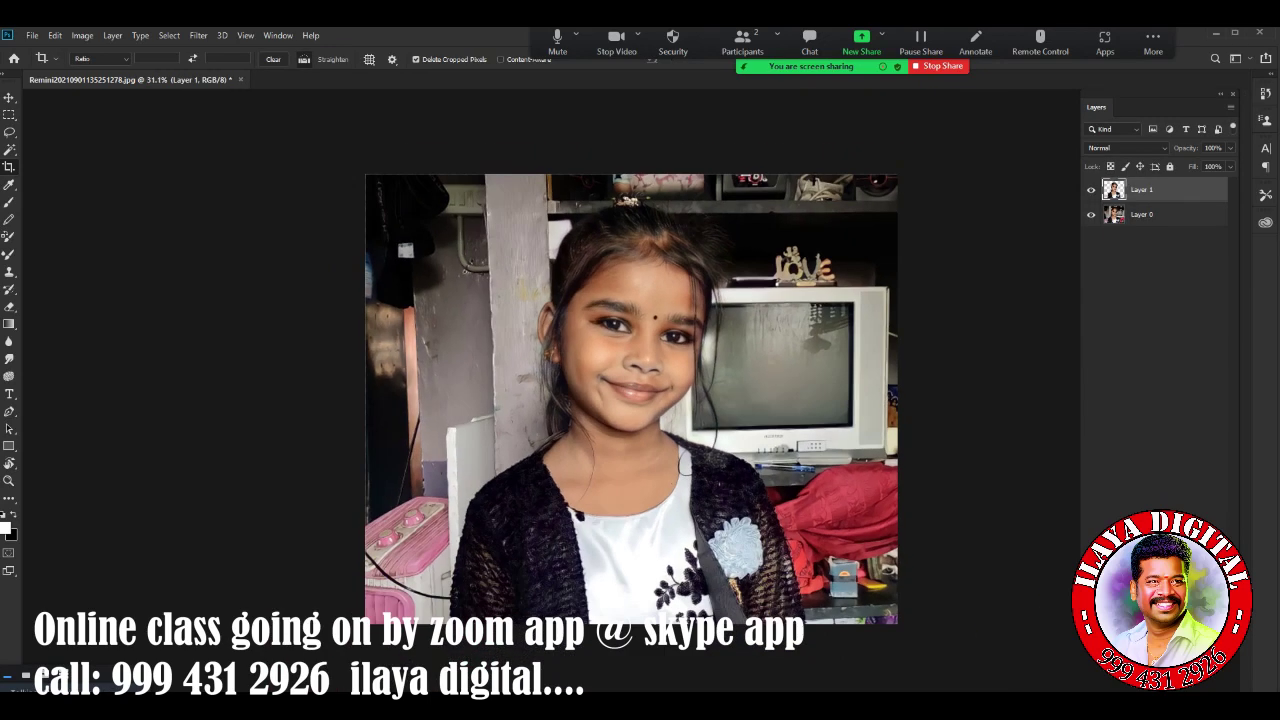
{"action": "key", "text": "v"}
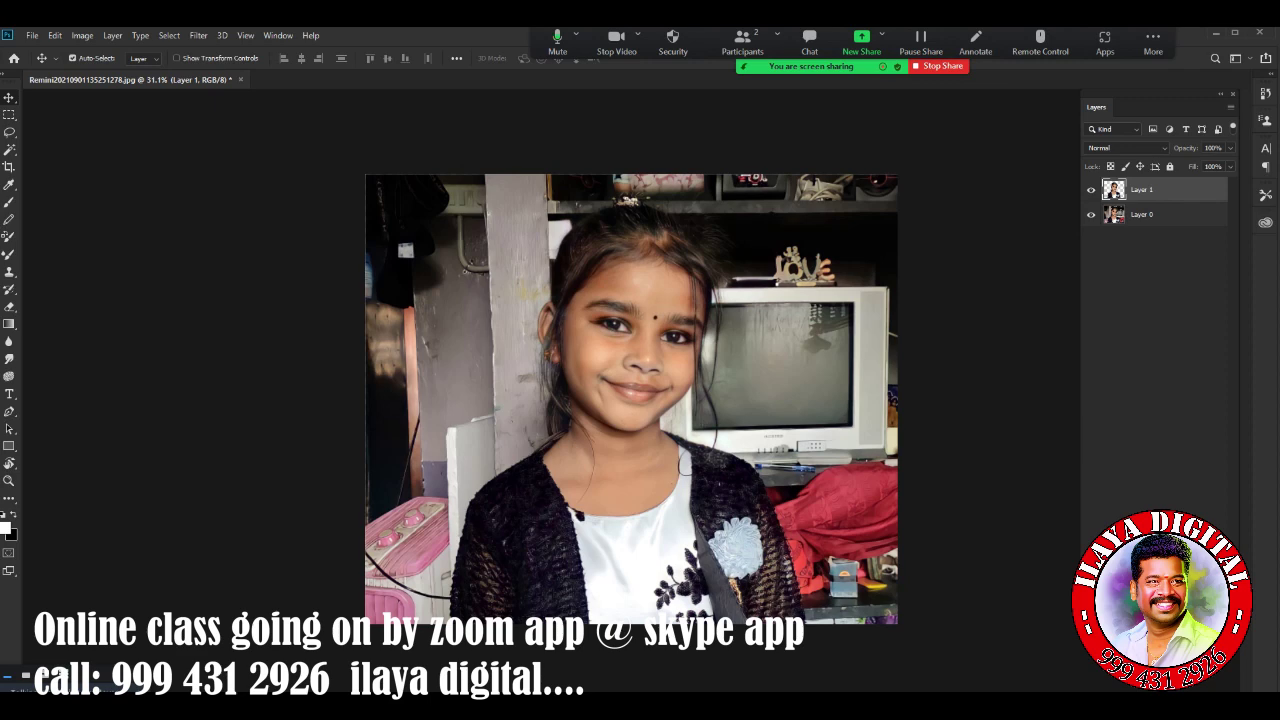
Crop the canvas slightly shorter by pulling the bottom edge up
{"action": "scroll", "coordinate": [637, 399], "scroll_direction": "up", "scroll_amount": 1}
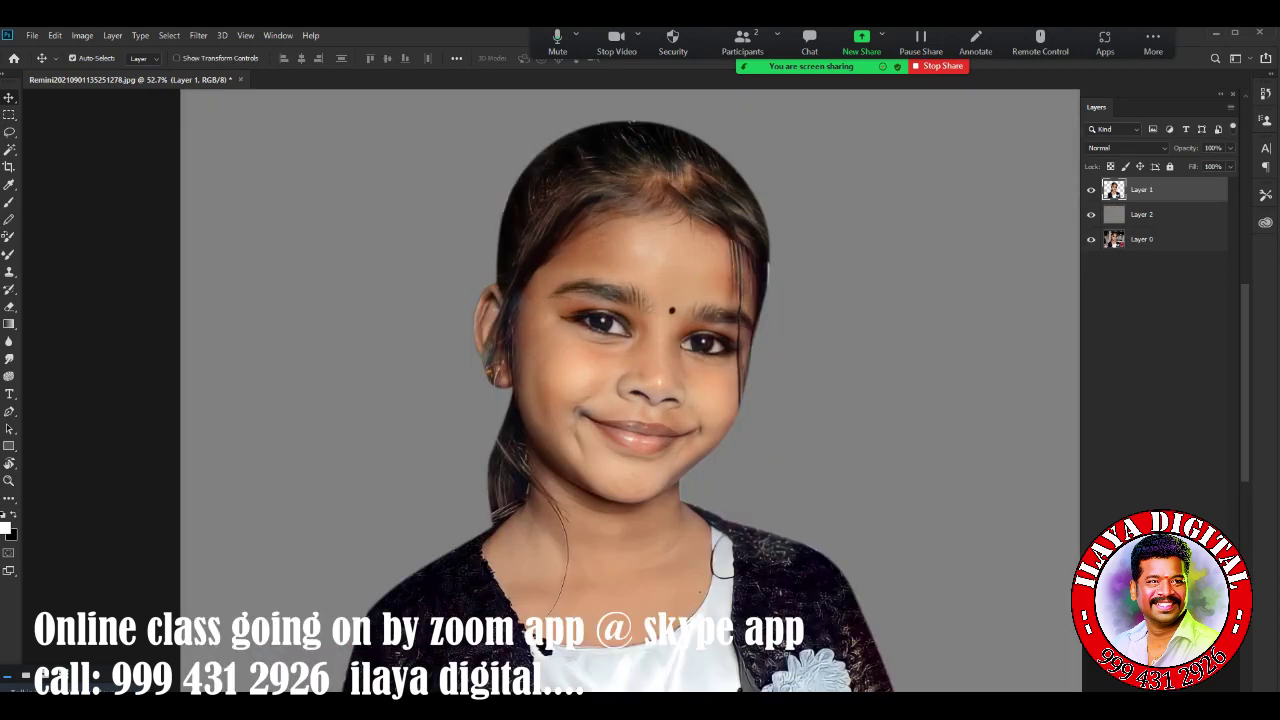
{"action": "scroll", "coordinate": [631, 398], "scroll_direction": "down", "scroll_amount": 2}
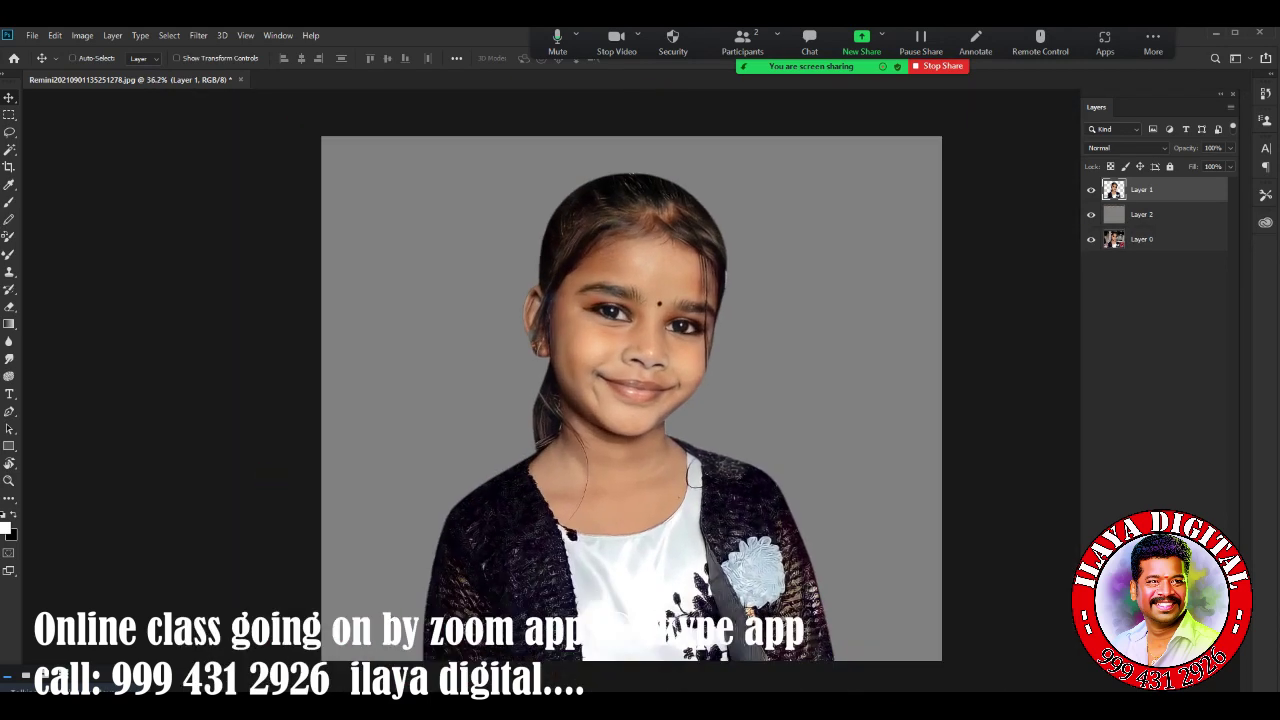
{"action": "key", "text": "c"}
{"action": "left_click_drag", "start_coordinate": [631, 661], "coordinate": [631, 596]}
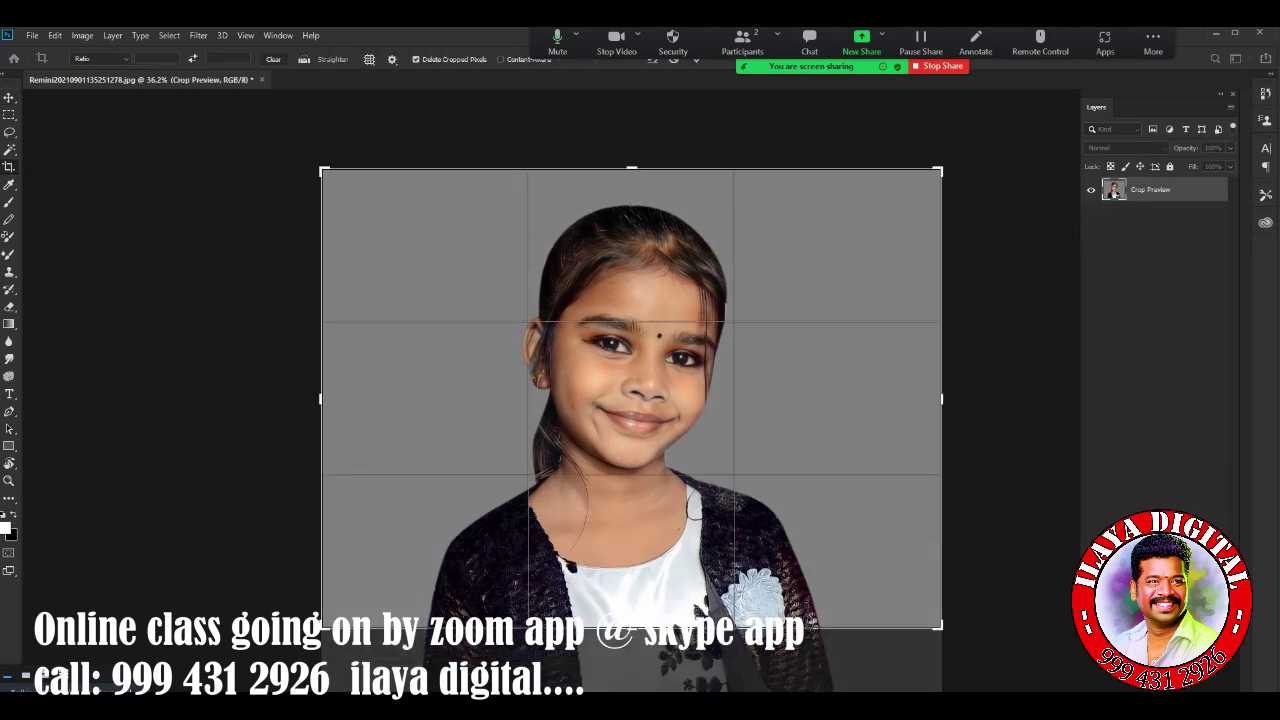
{"action": "key", "text": "Return"}
{"action": "key", "text": "v"}
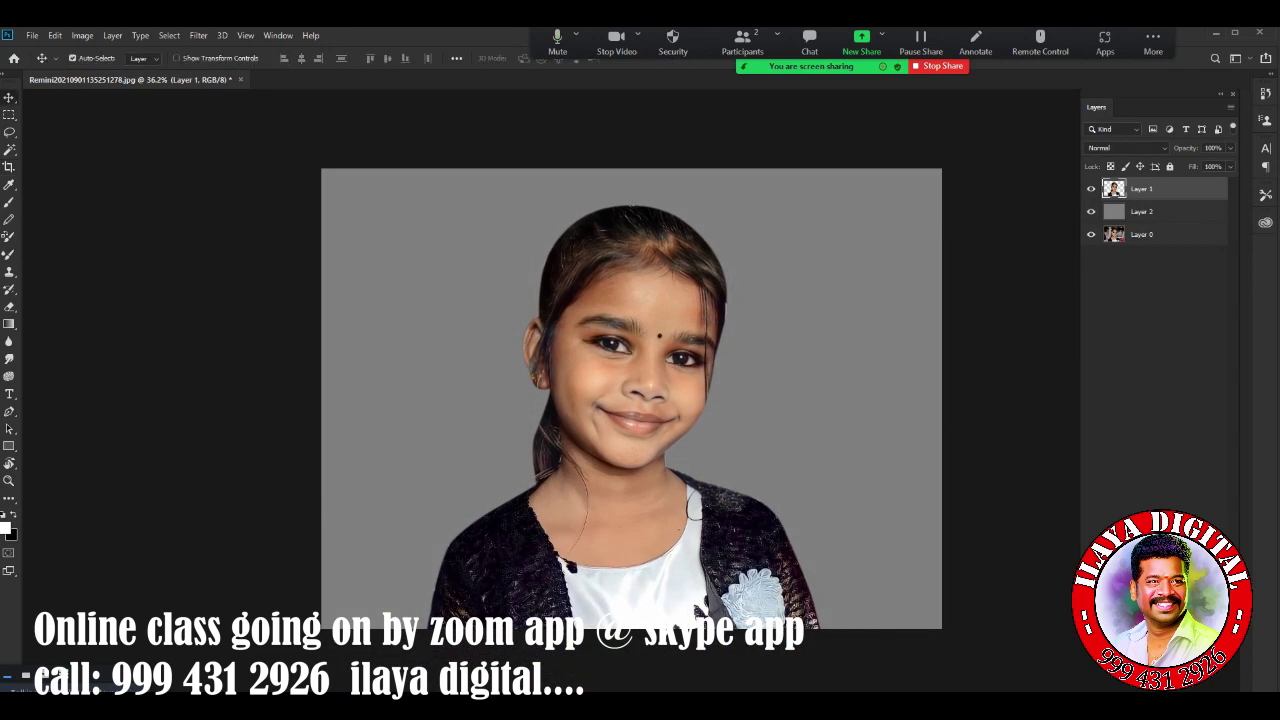
{"action": "key", "text": "ctrl+alt+i"}
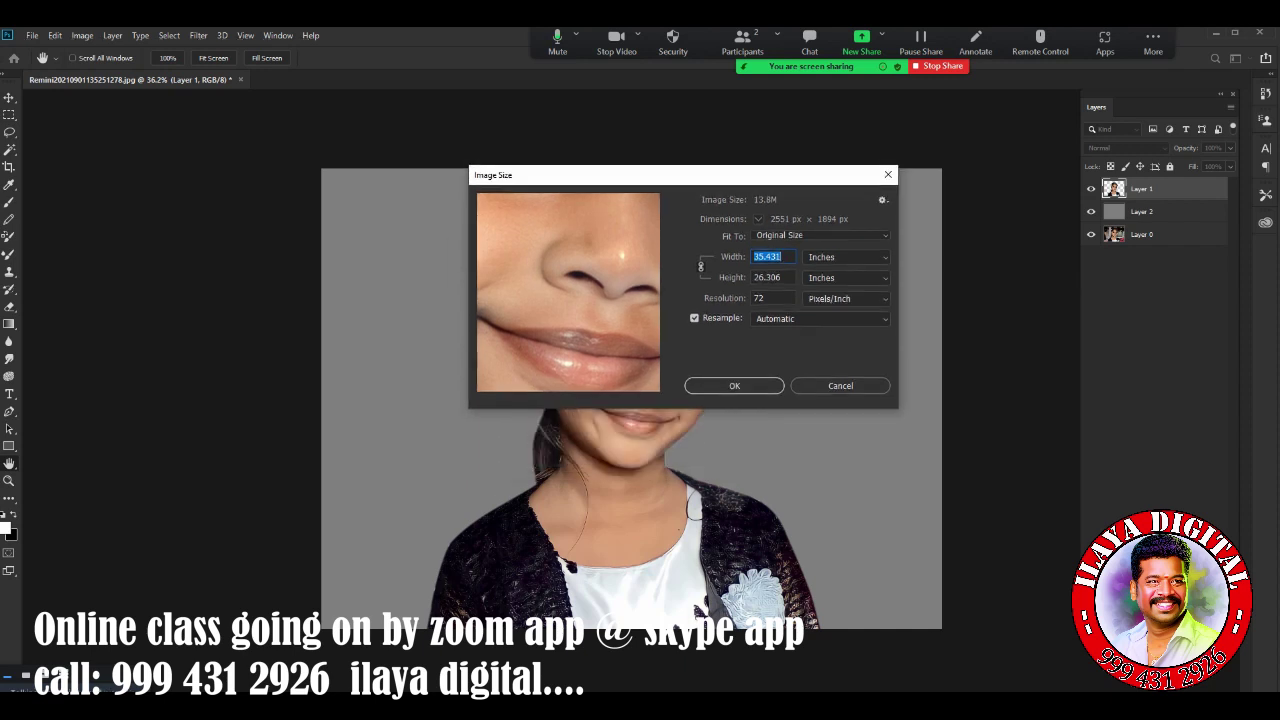
Resample the image to 20 inches wide at 300 pixels/inch (6000 × 4455 px)
{"action": "key", "text": "Tab"}
{"action": "key", "text": "Tab"}
{"action": "type", "text": "3"}
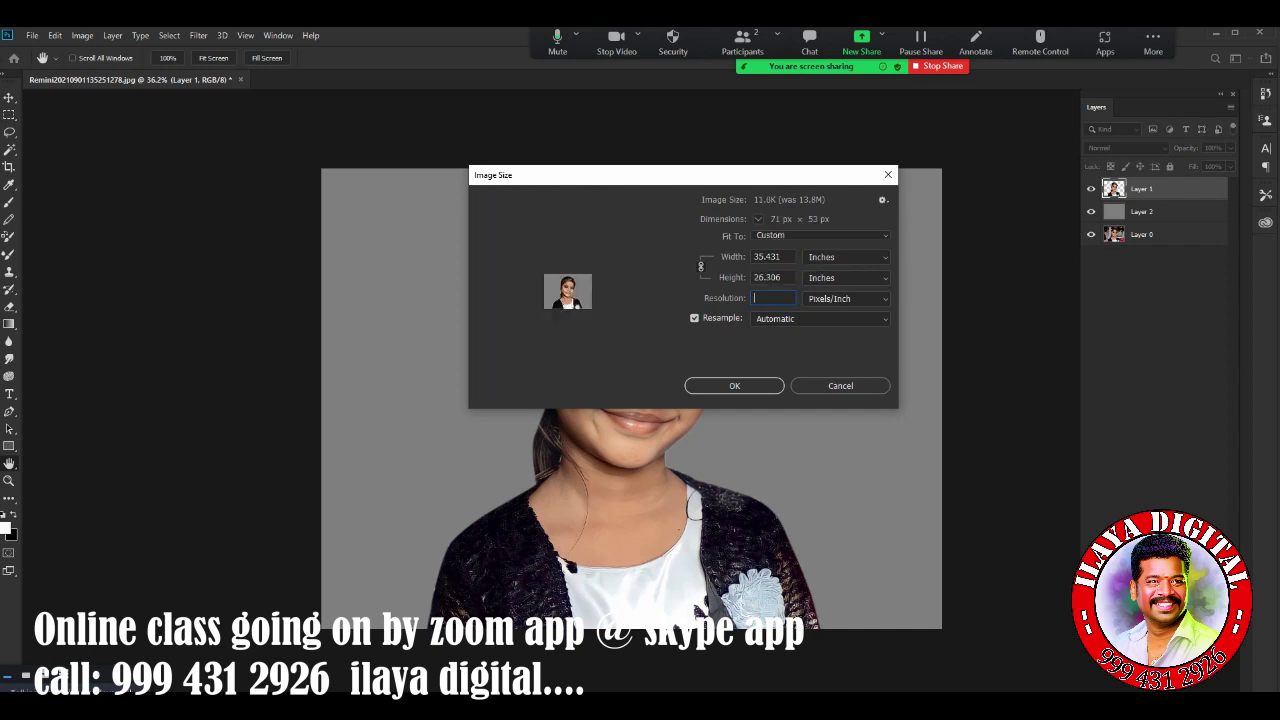
{"action": "type", "text": "00"}
{"action": "key", "text": "ctrl+a"}
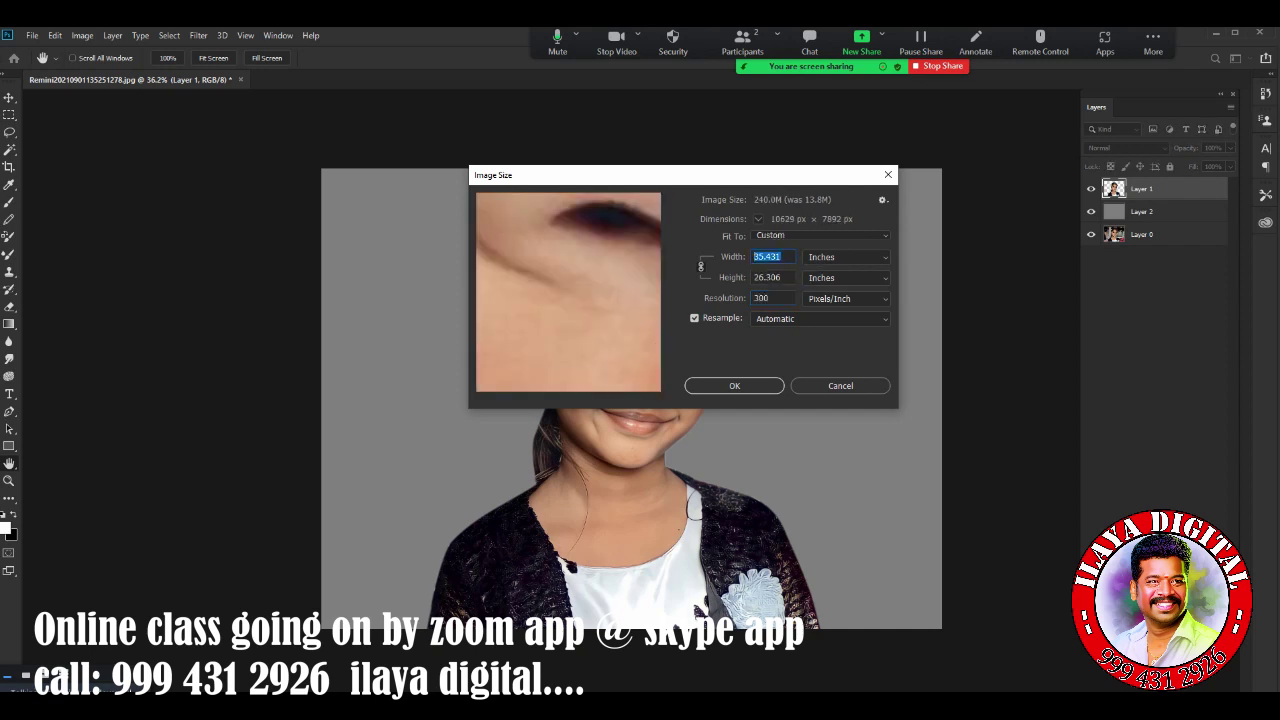
{"action": "type", "text": "20"}
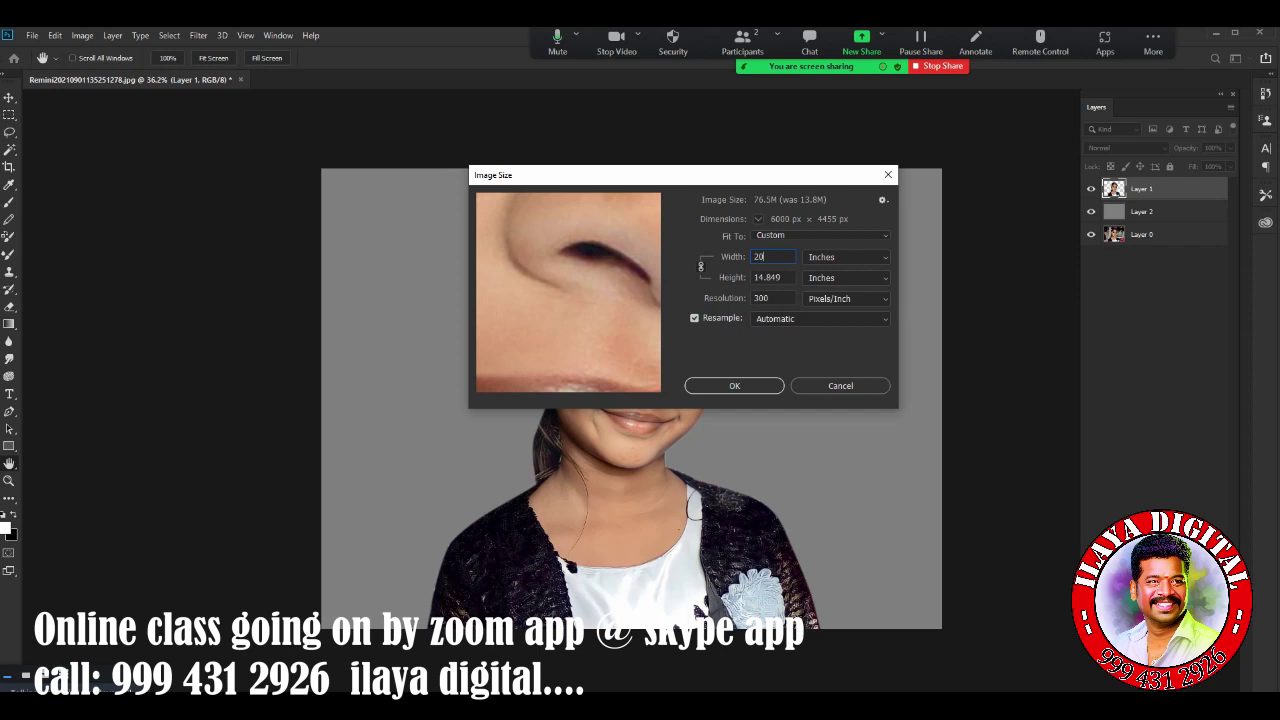
{"action": "key", "text": "Return"}
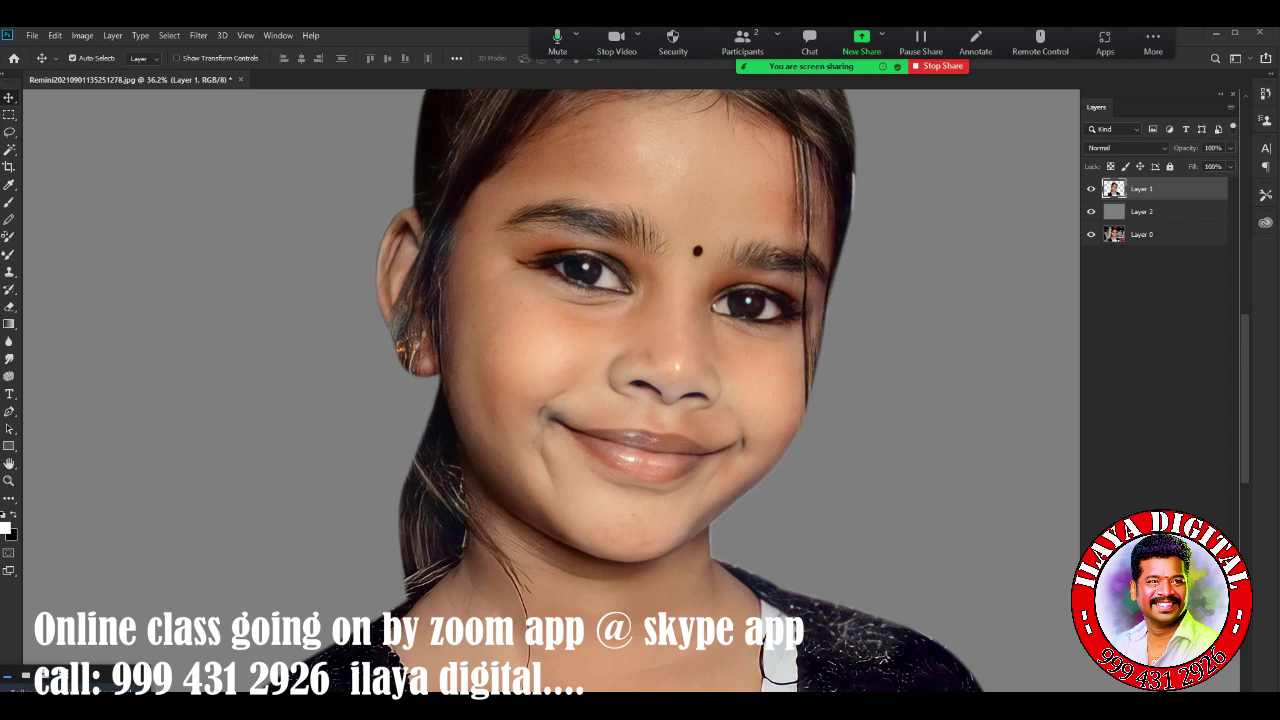
Duplicate Layer 1 into Layer 1 copy and zoom in on the face
{"action": "key", "text": "ctrl+j"}
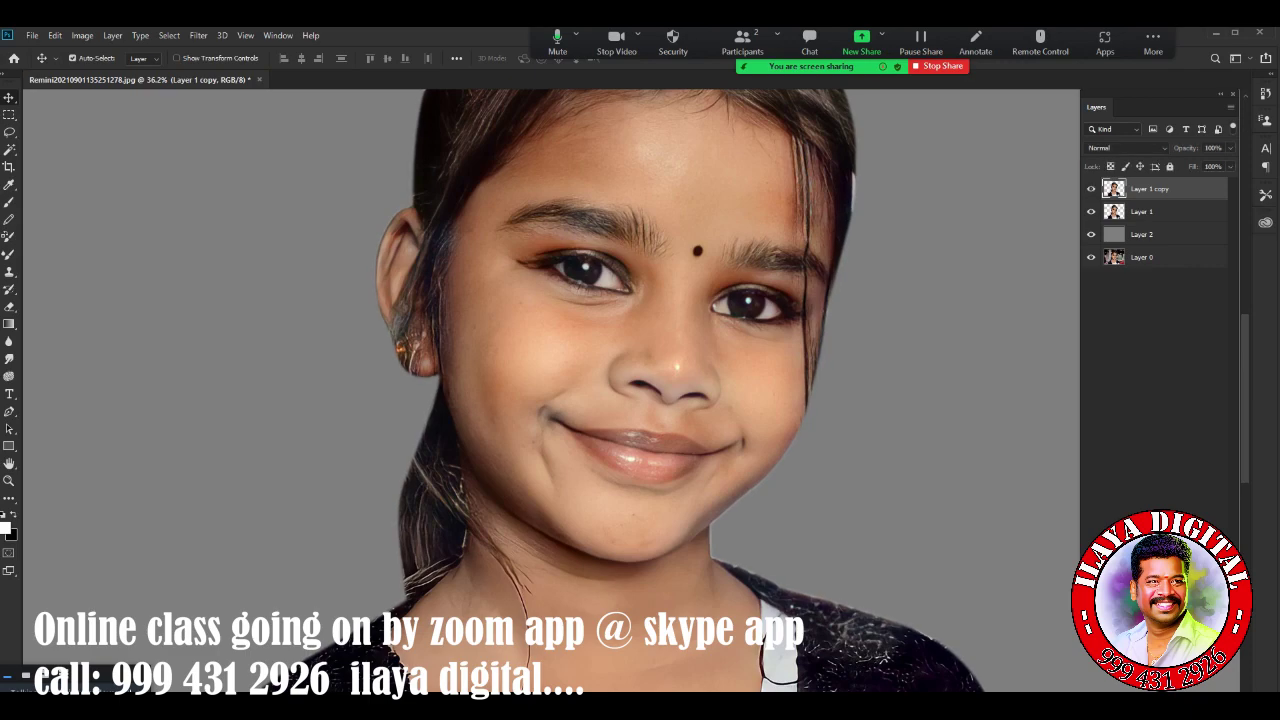
{"action": "mouse_move", "coordinate": [1091, 188]}
{"action": "left_mouse_down"}
{"action": "mouse_move", "coordinate": [1091, 234]}
{"action": "mouse_move", "coordinate": [1091, 188]}
{"action": "left_mouse_up"}
{"action": "scroll", "coordinate": [640, 380], "scroll_direction": "up", "scroll_amount": 3}
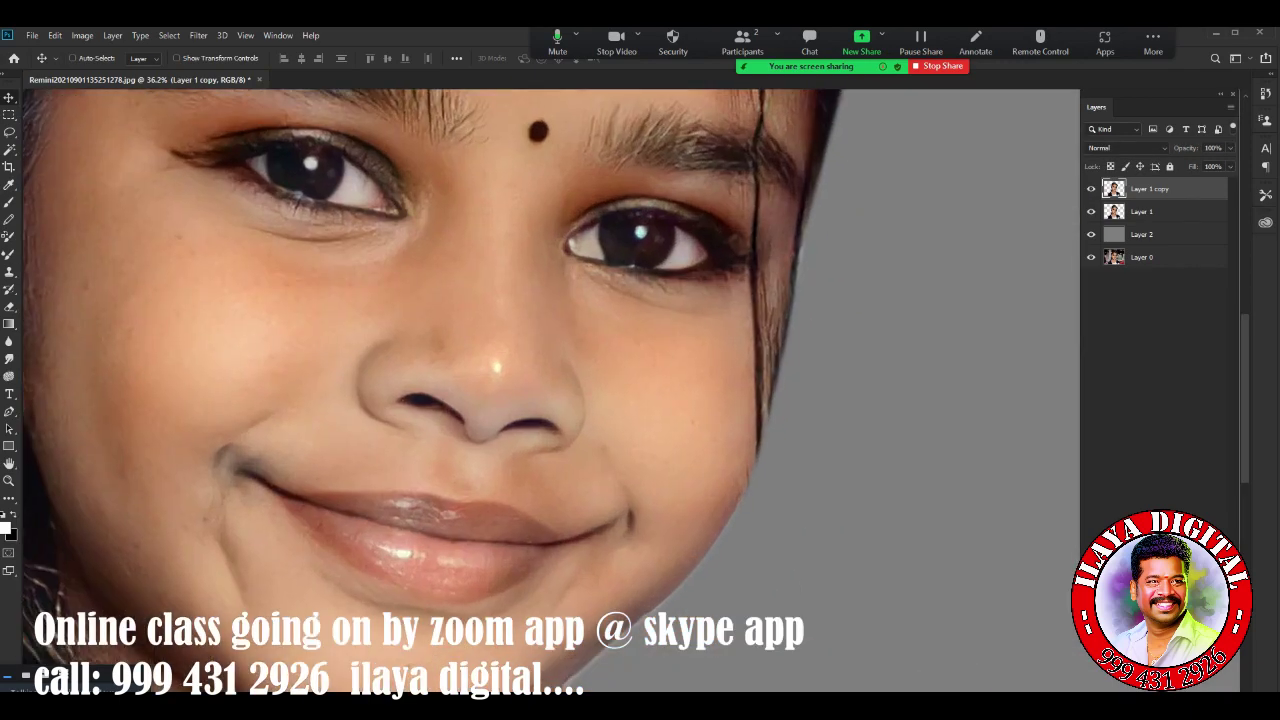
{"action": "scroll", "coordinate": [640, 380], "scroll_direction": "down", "scroll_amount": 2}
{"action": "scroll", "coordinate": [680, 330], "scroll_direction": "down", "scroll_amount": 2}
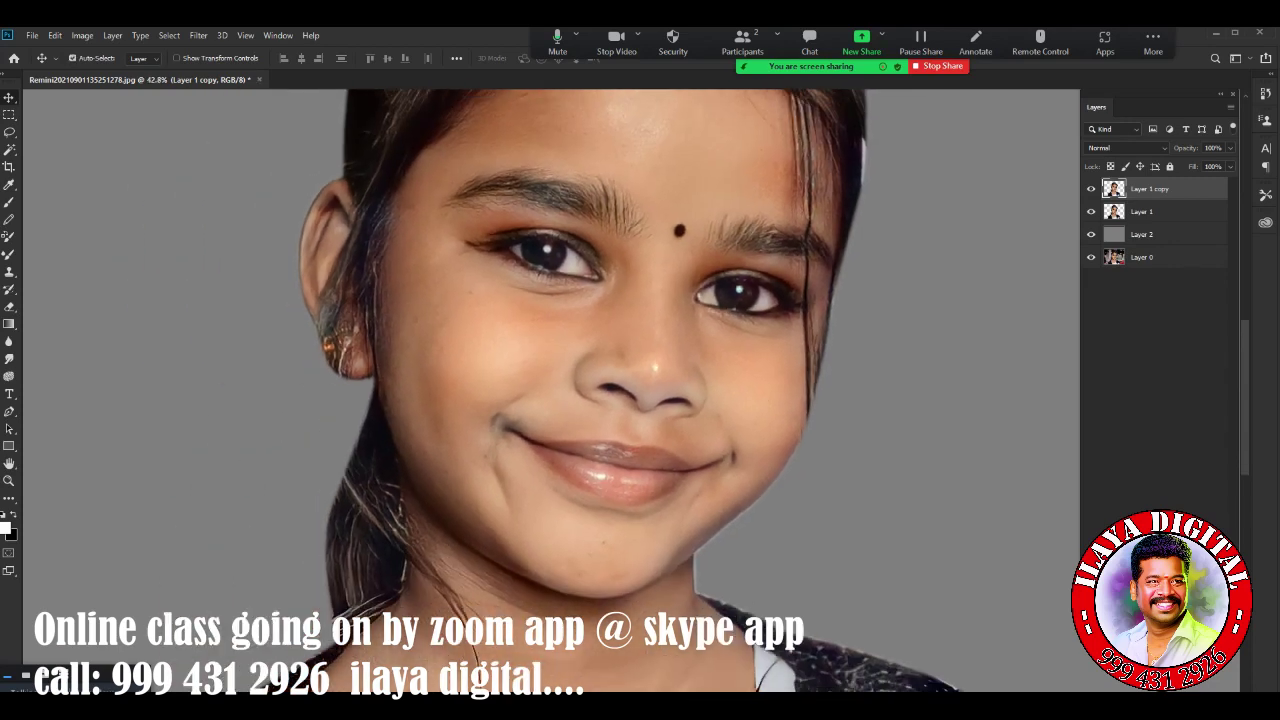
{"action": "scroll", "coordinate": [861, 326], "scroll_direction": "up", "scroll_amount": 2}
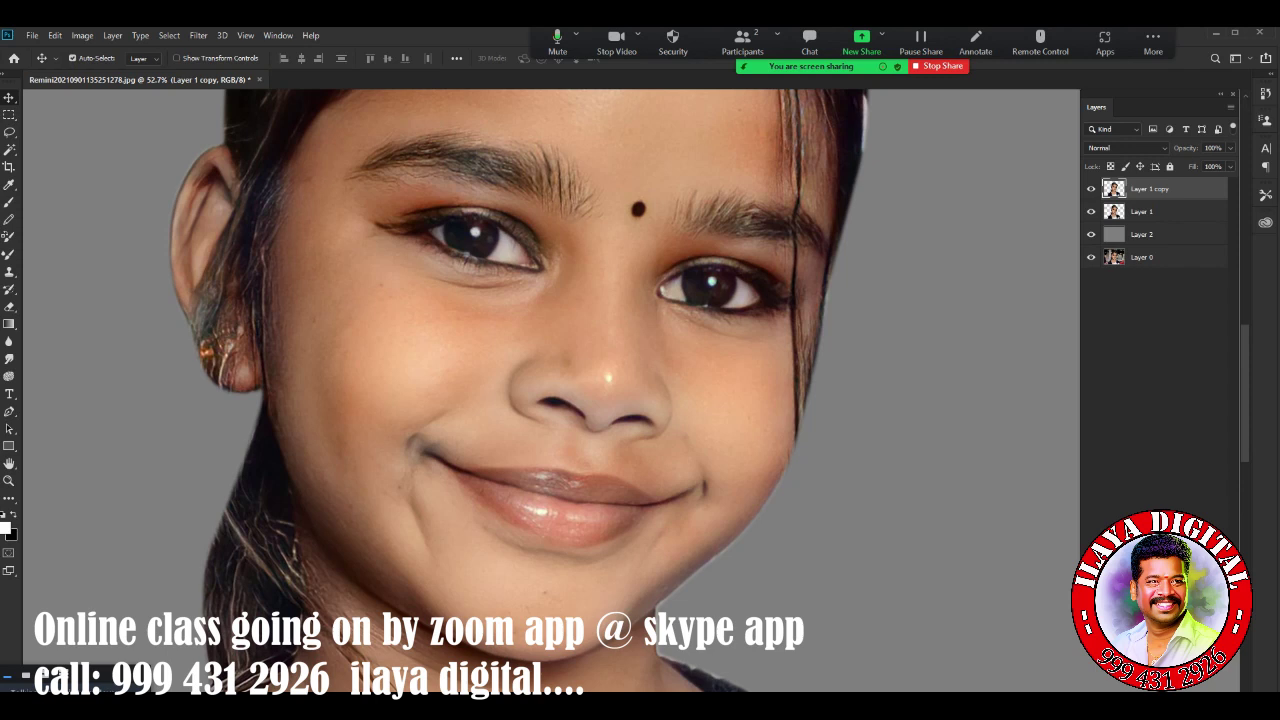
Try several Brightness/Contrast values, then reset both back to zero
{"action": "key", "text": "i"}
{"action": "key", "text": "alt+i"}
{"action": "type", "text": "ac"}
{"action": "type", "text": "17"}
{"action": "key", "text": "Tab"}
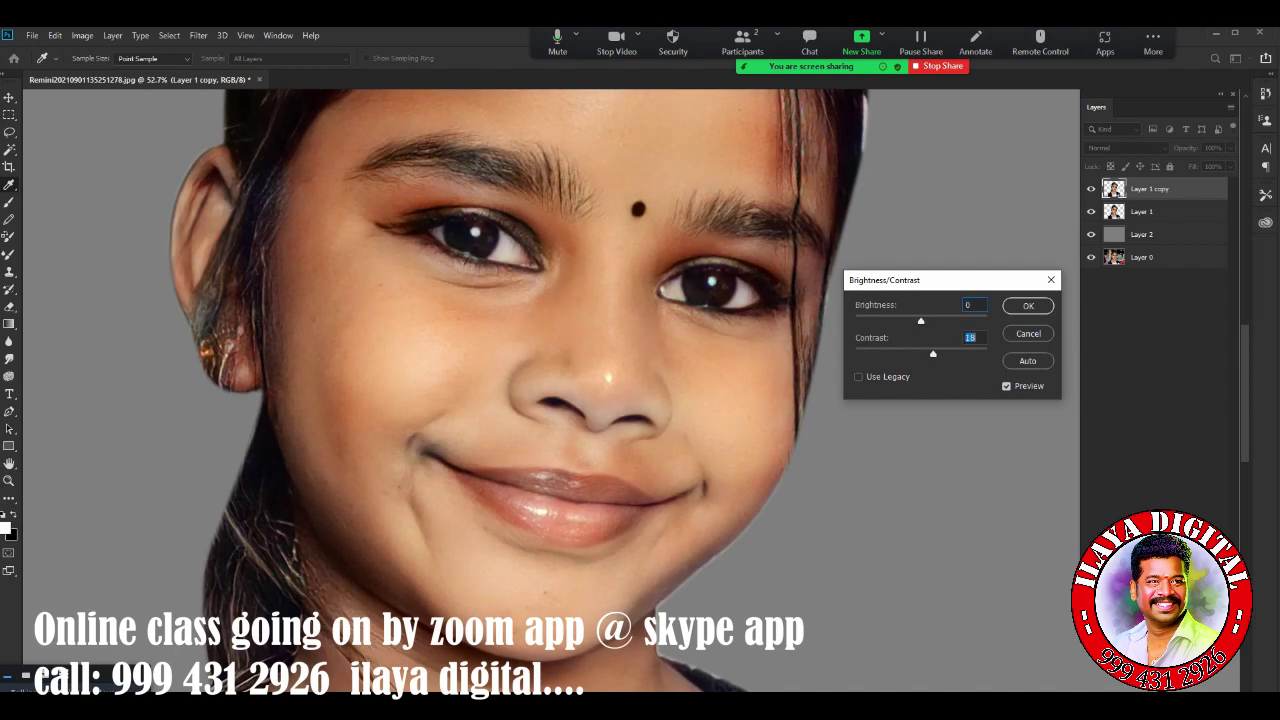
{"action": "type", "text": "-43"}
{"action": "key", "text": "shift+Tab"}
{"action": "type", "text": "145"}
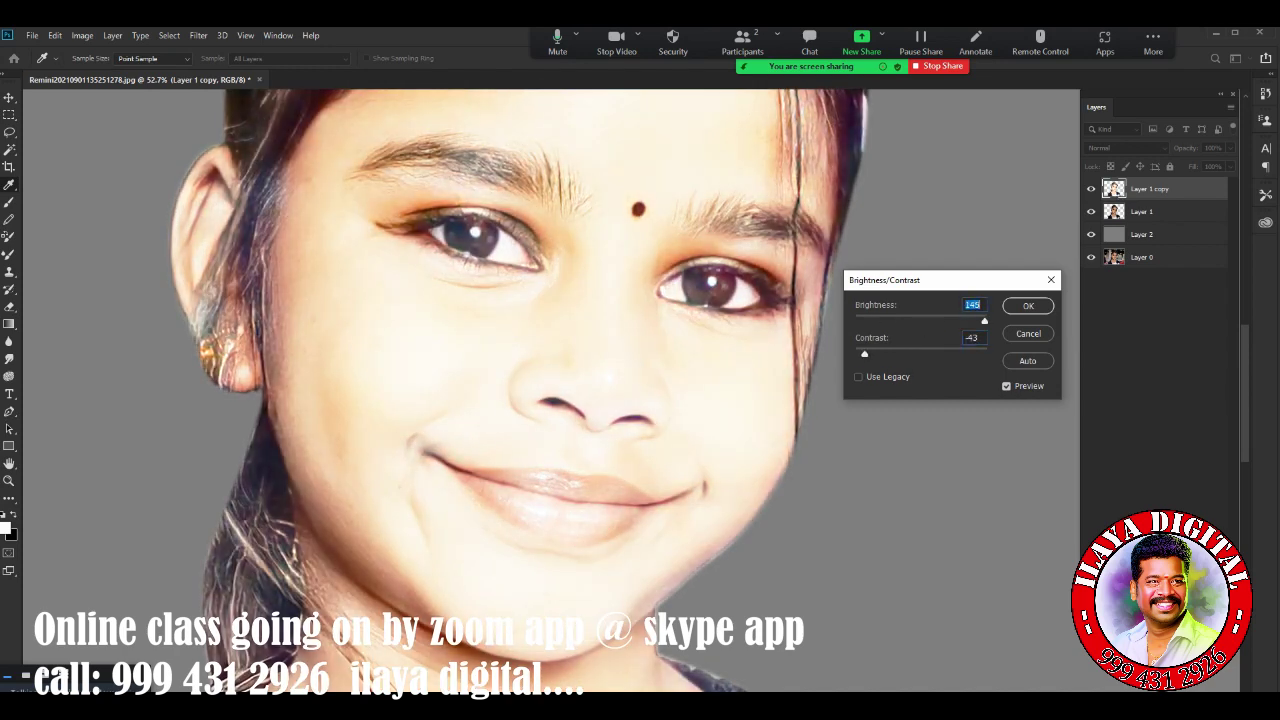
{"action": "type", "text": "0"}
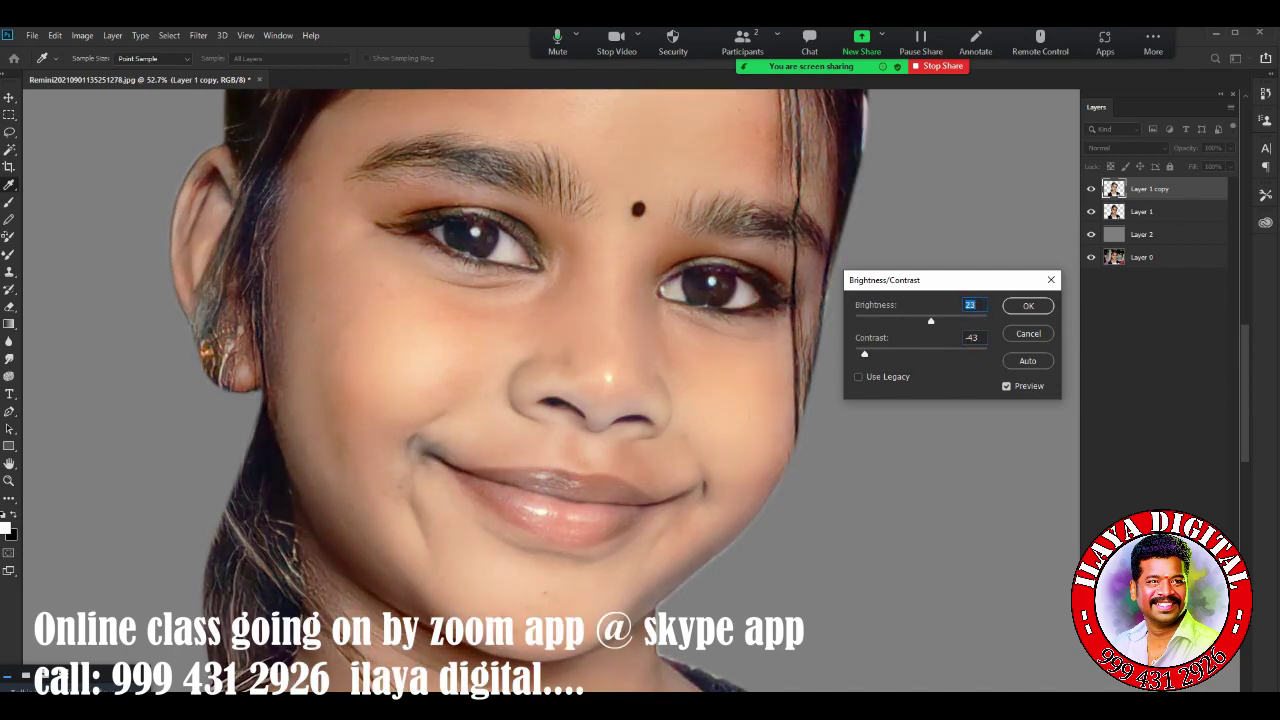
{"action": "key", "text": "Tab"}
{"action": "type", "text": "0"}
{"action": "key", "text": "shift+Tab"}
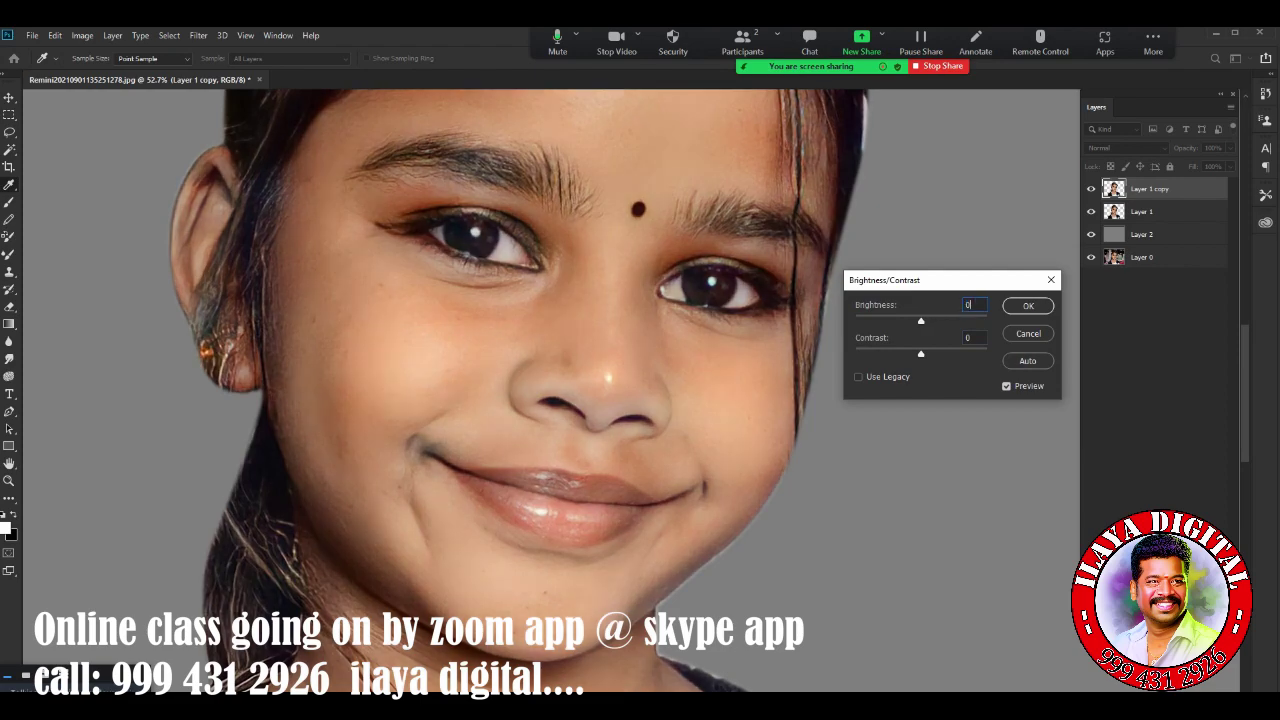
Apply Brightness 24 and Contrast 42 to Layer 1 copy
{"action": "type", "text": "34"}
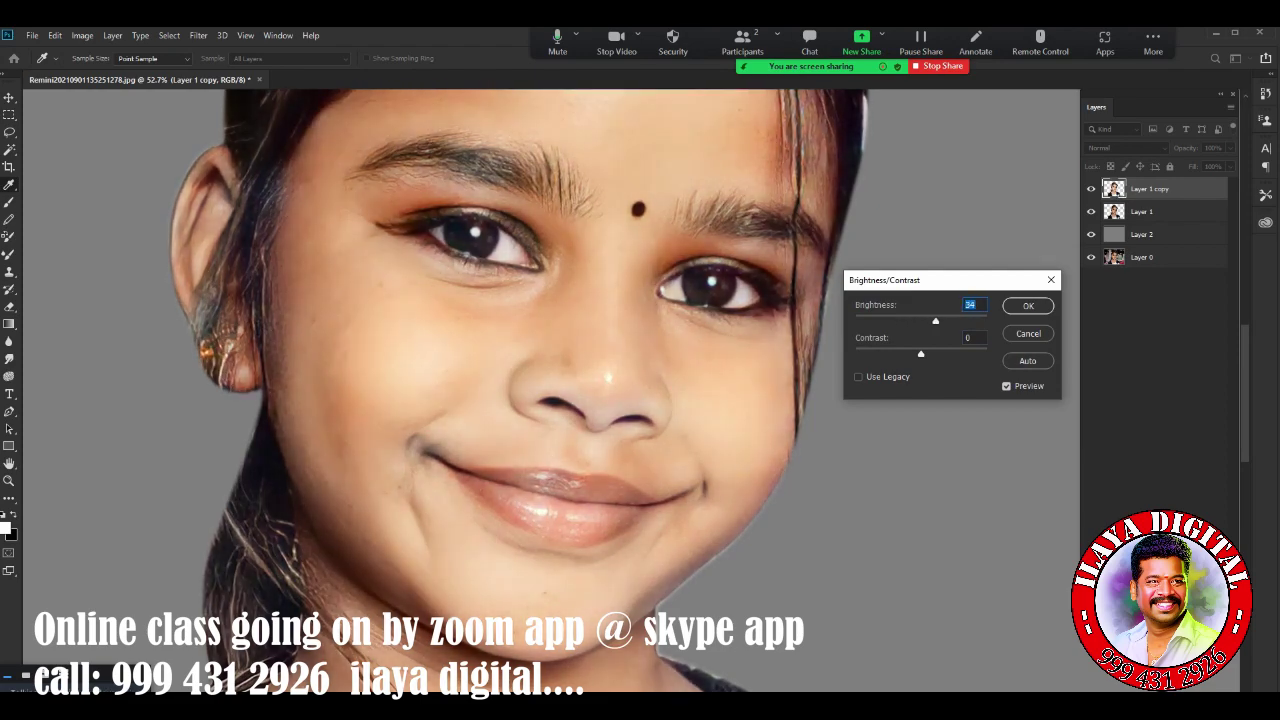
{"action": "type", "text": "8"}
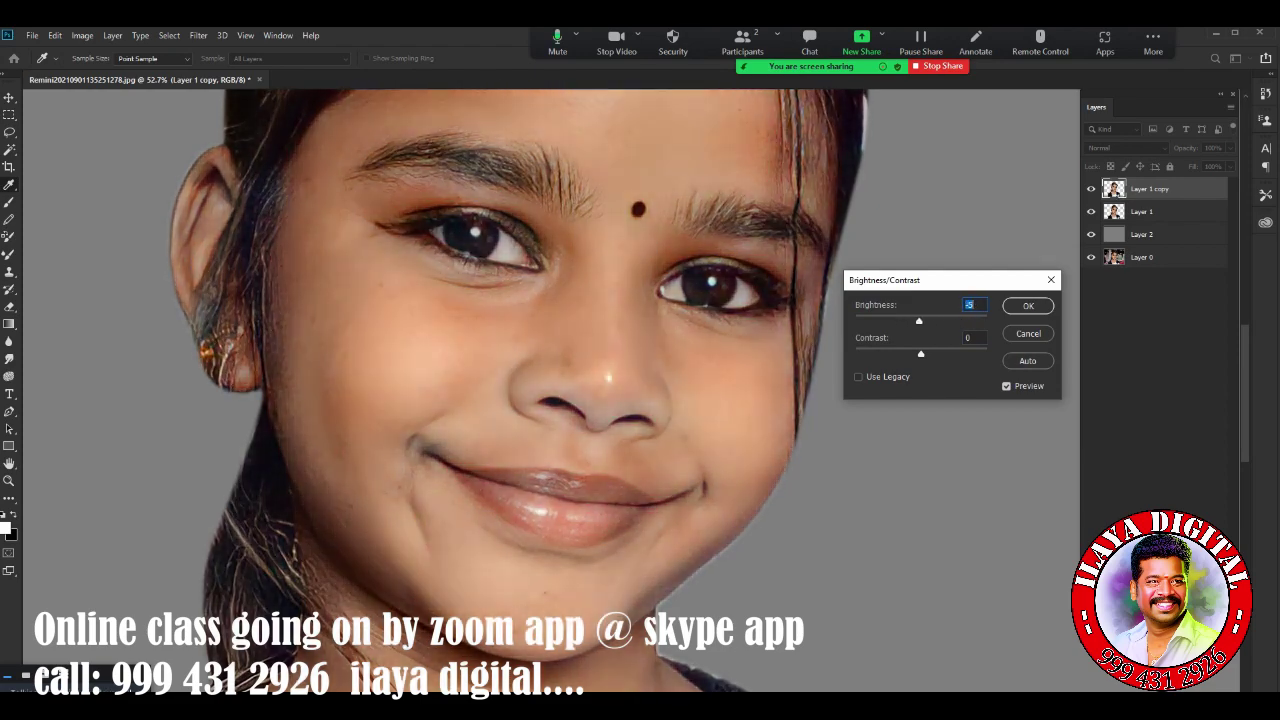
{"action": "type", "text": "17"}
{"action": "key", "text": "Tab"}
{"action": "key", "text": "Down"}
{"action": "key", "text": "Down"}
{"action": "key", "text": "Down"}
{"action": "key", "text": "Down"}
{"action": "key", "text": "Down"}
{"action": "key", "text": "Down"}
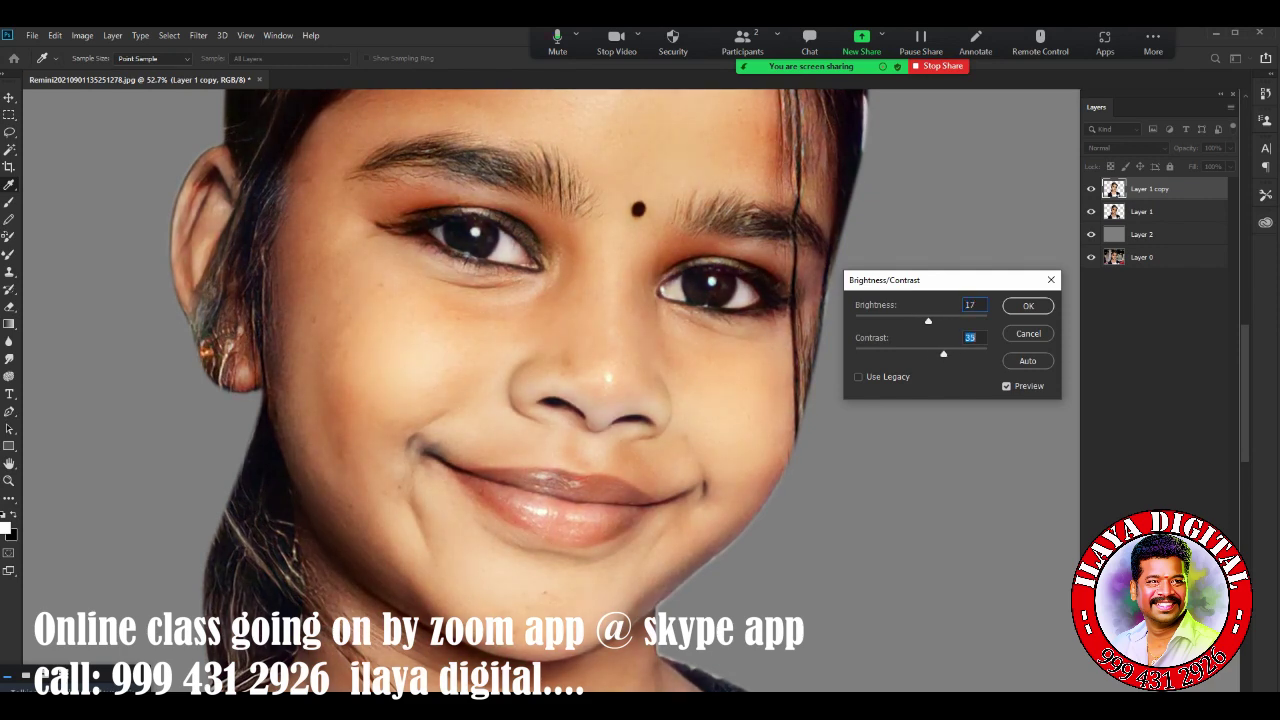
{"action": "key", "text": "Down"}
{"action": "key", "text": "Down"}
{"action": "key", "text": "Down"}
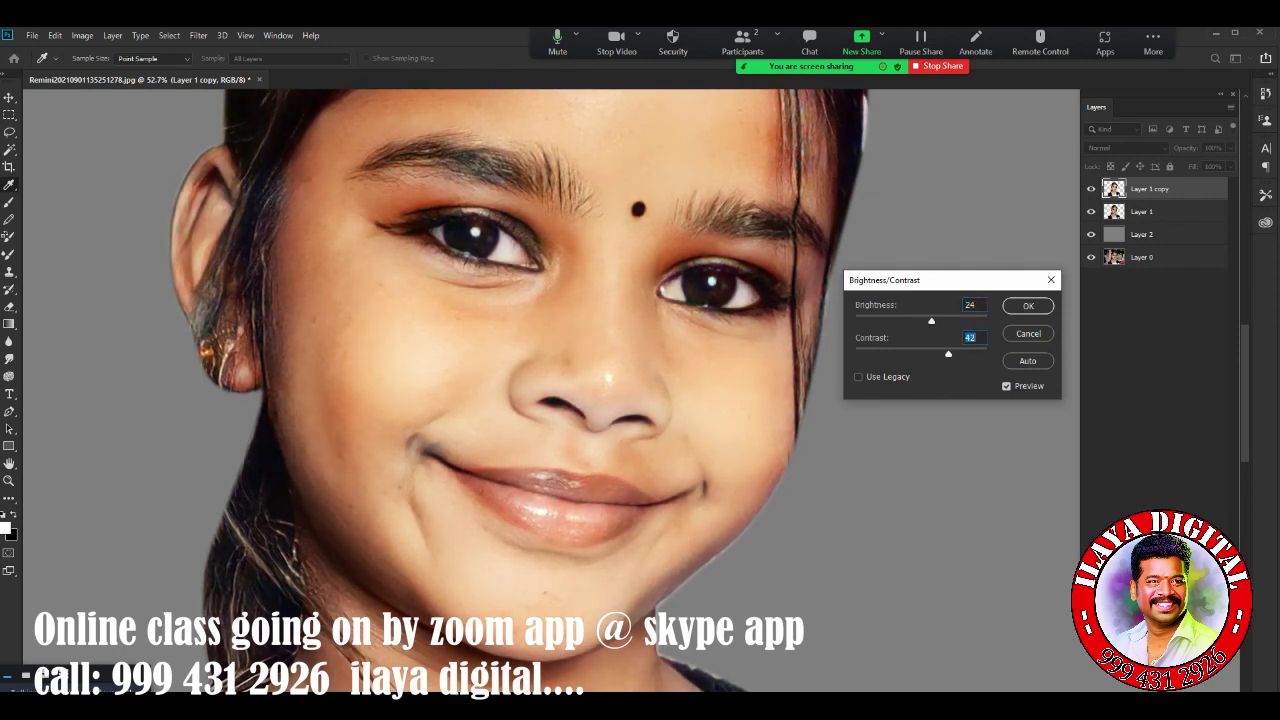
{"action": "key", "text": "Return"}
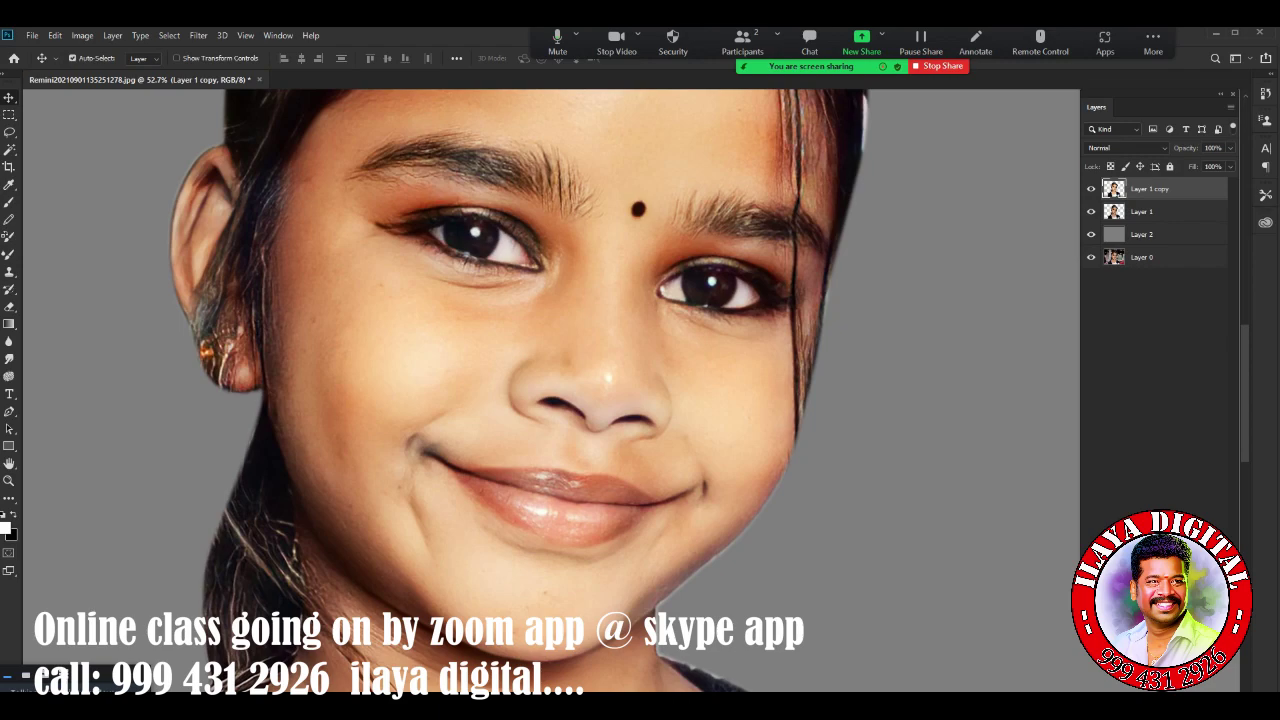
{"action": "scroll", "coordinate": [550, 390], "scroll_direction": "down", "scroll_amount": 3}
{"action": "scroll", "coordinate": [550, 390], "scroll_direction": "up", "scroll_amount": 4}
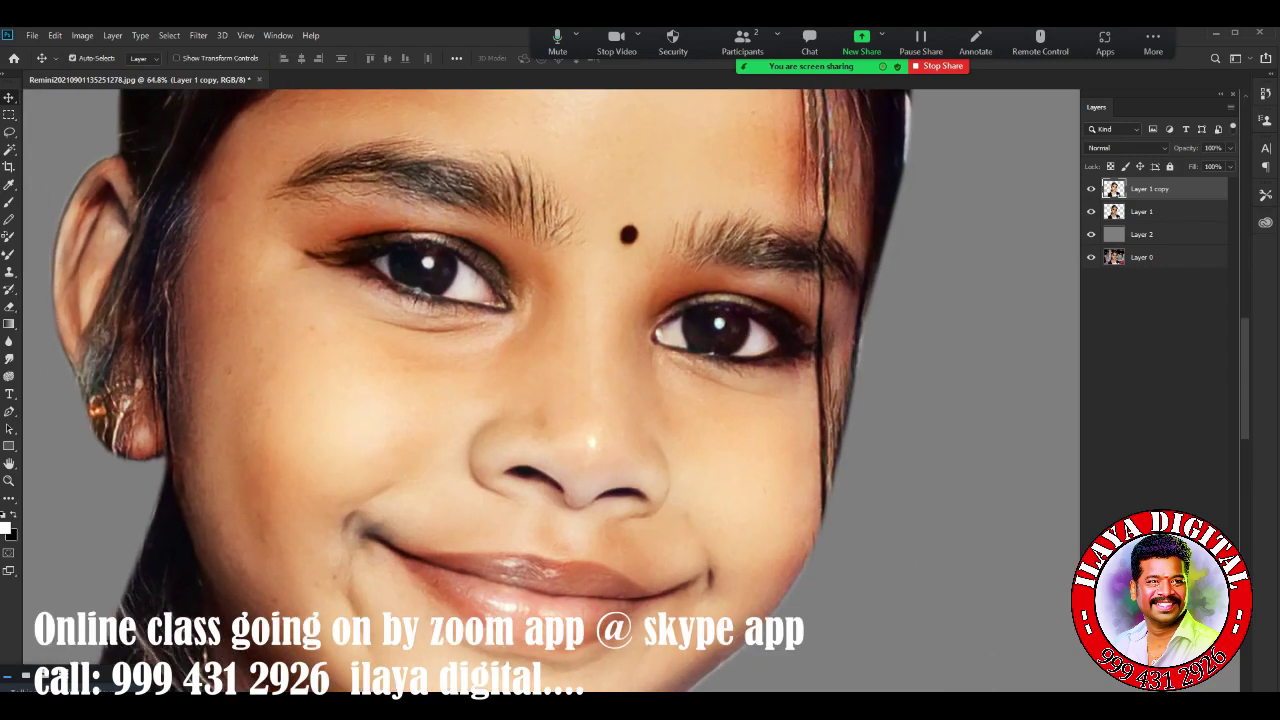
{"action": "scroll", "coordinate": [550, 390], "scroll_direction": "down", "scroll_amount": 2}
Try a slight Curves bend at the curve's midpoint
{"action": "scroll", "coordinate": [550, 390], "scroll_direction": "down", "scroll_amount": 2}
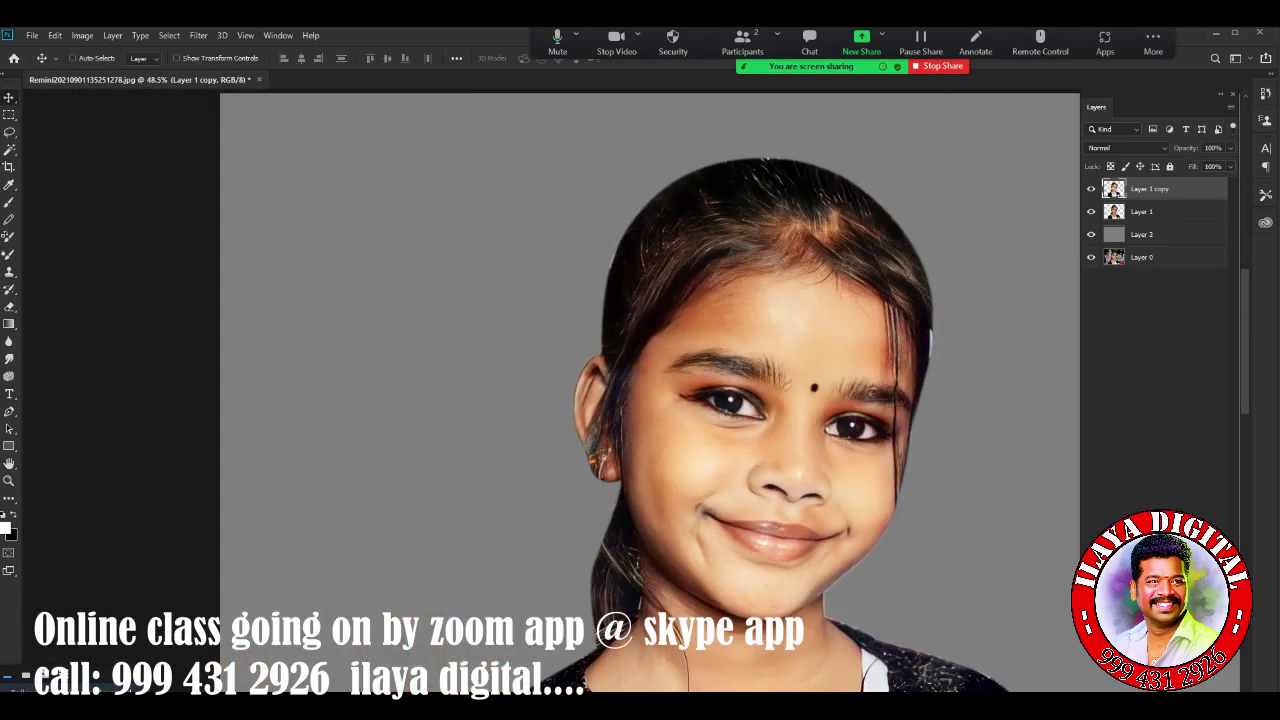
{"action": "scroll", "coordinate": [550, 390], "scroll_direction": "up", "scroll_amount": 2}
{"action": "scroll", "coordinate": [550, 390], "scroll_direction": "down", "scroll_amount": 2}
{"action": "scroll", "coordinate": [550, 390], "scroll_direction": "up", "scroll_amount": 1}
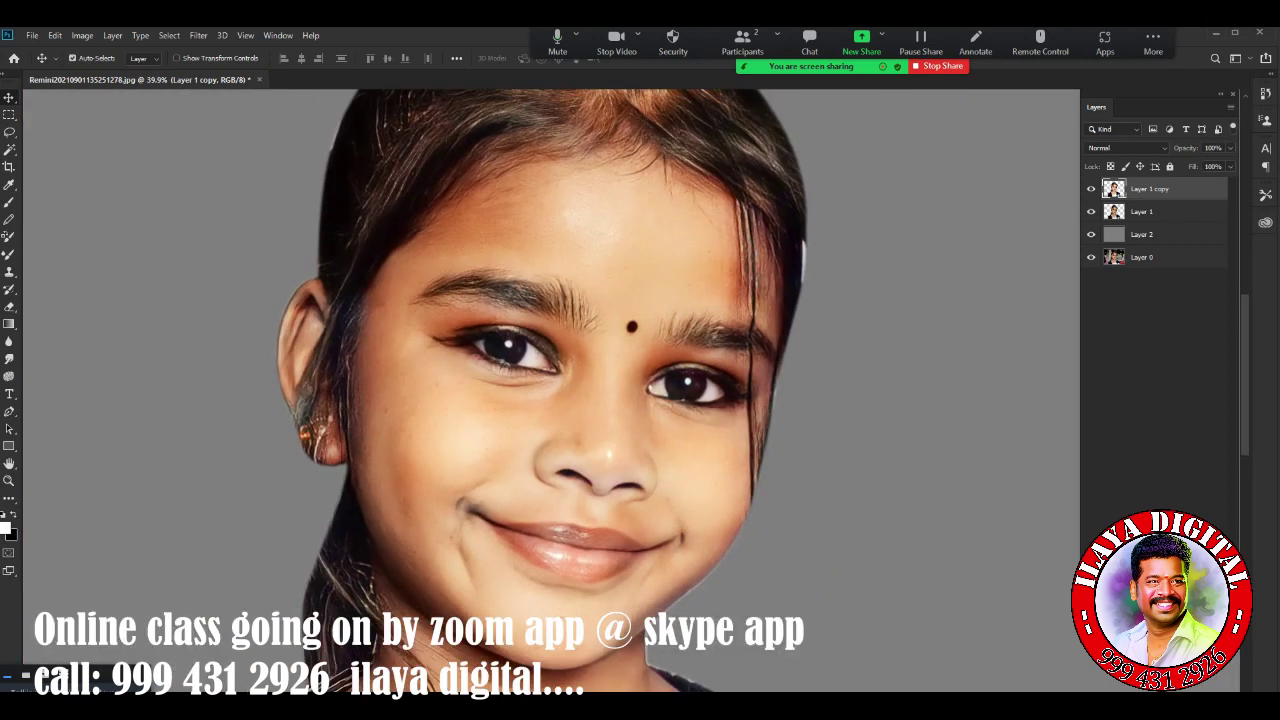
{"action": "key", "text": "ctrl+m"}
{"action": "left_click", "coordinate": [955, 360]}
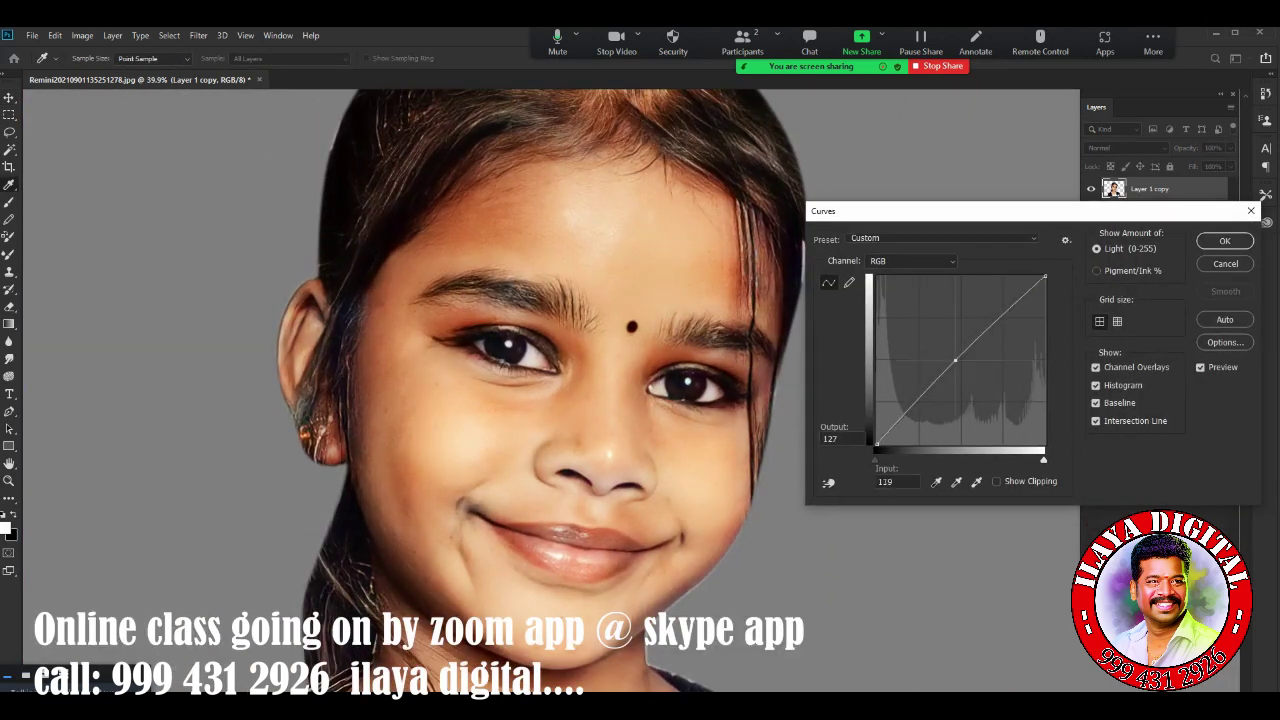
{"action": "left_click_drag", "start_coordinate": [955, 360], "coordinate": [960, 365]}
{"action": "key", "text": "Return"}
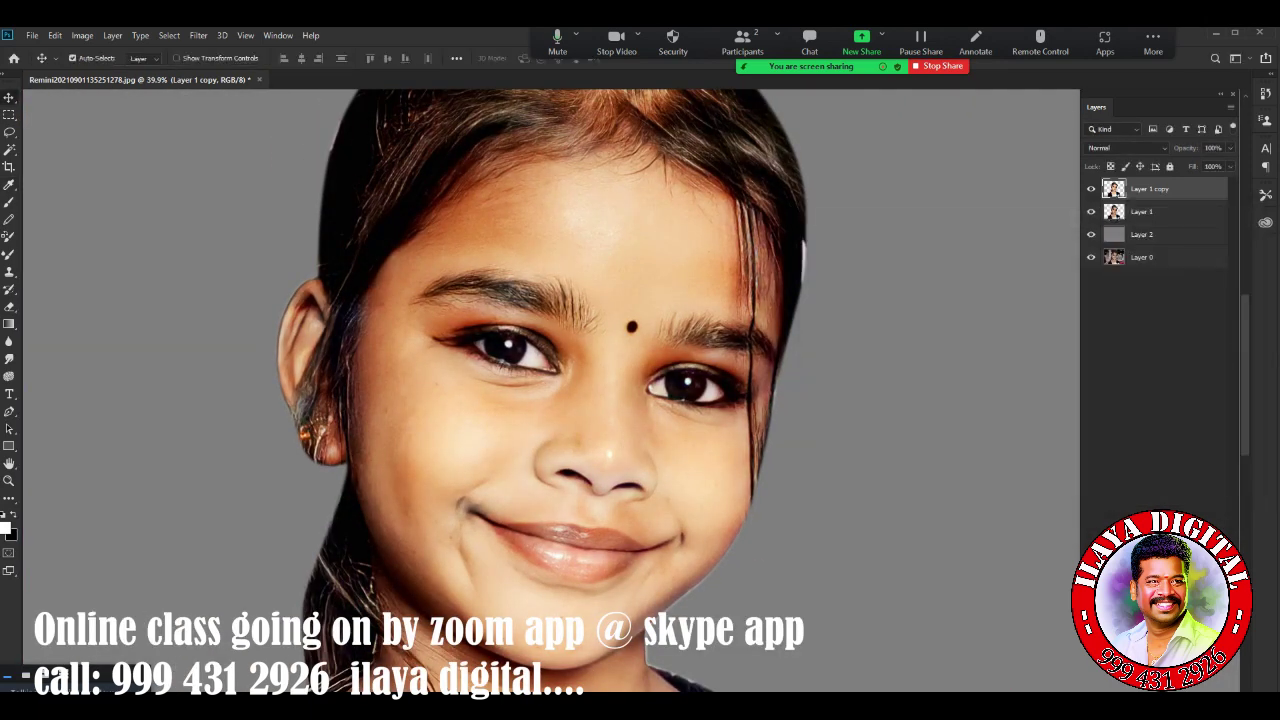
Try a Levels highlight adjustment and Color Balance, discarding both
{"action": "key", "text": "ctrl+l"}
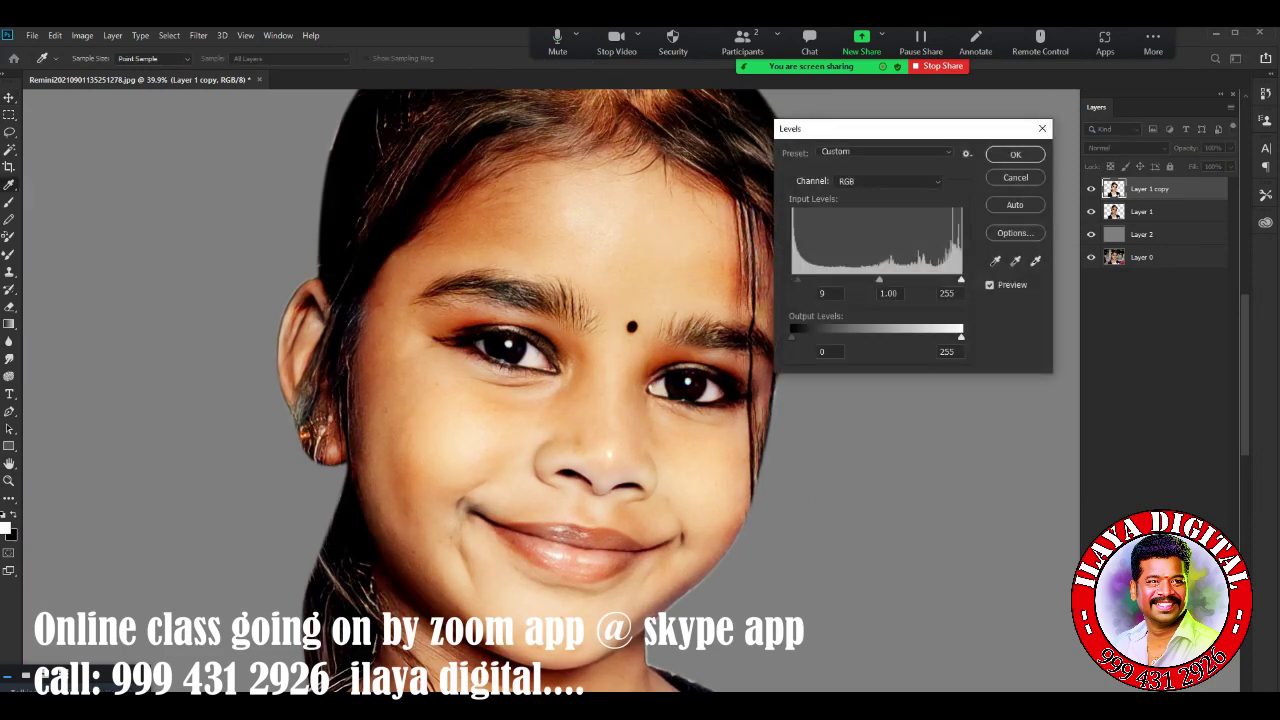
{"action": "left_click_drag", "start_coordinate": [962, 279], "coordinate": [897, 279]}
{"action": "key", "text": "Escape"}
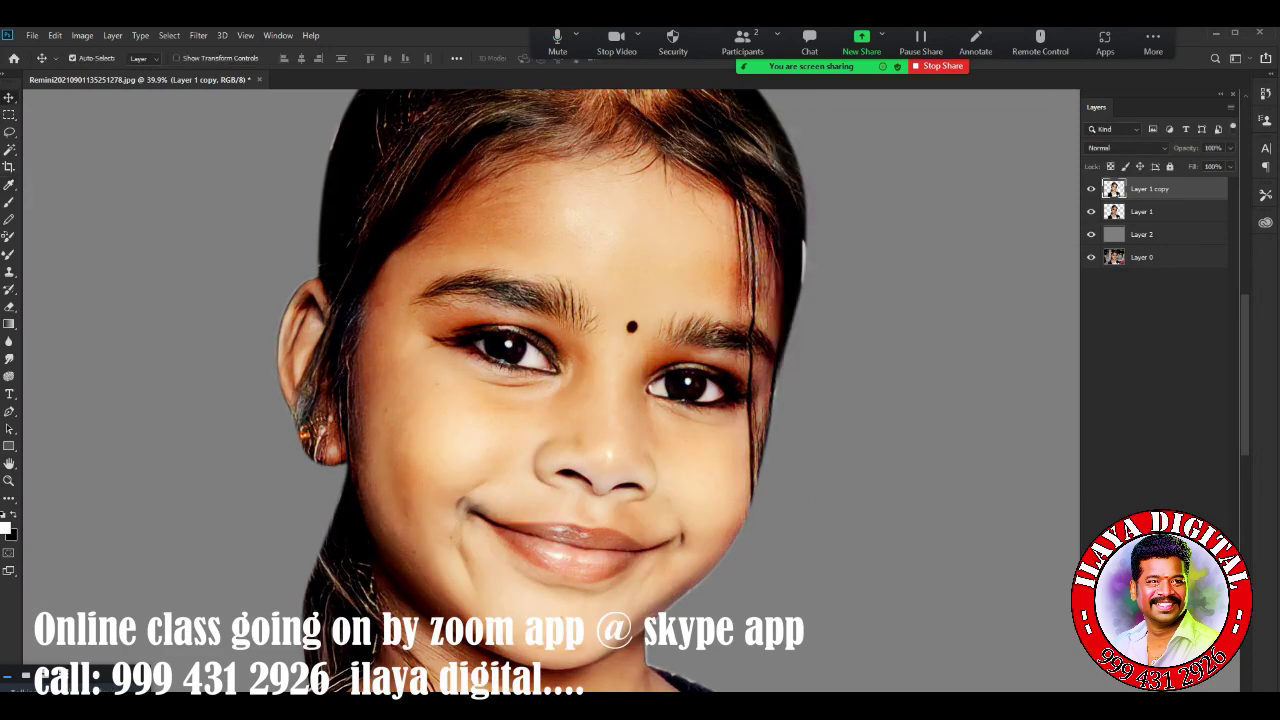
{"action": "key", "text": "ctrl+b"}
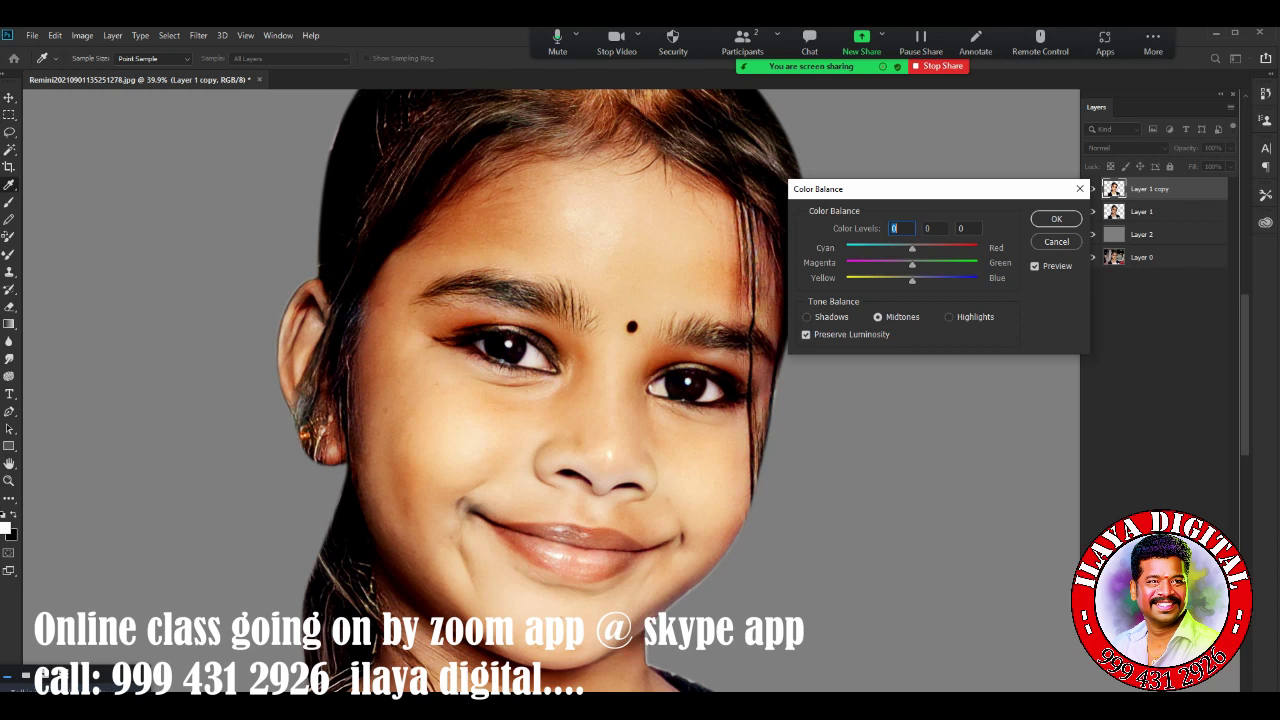
{"action": "key", "text": "Escape"}
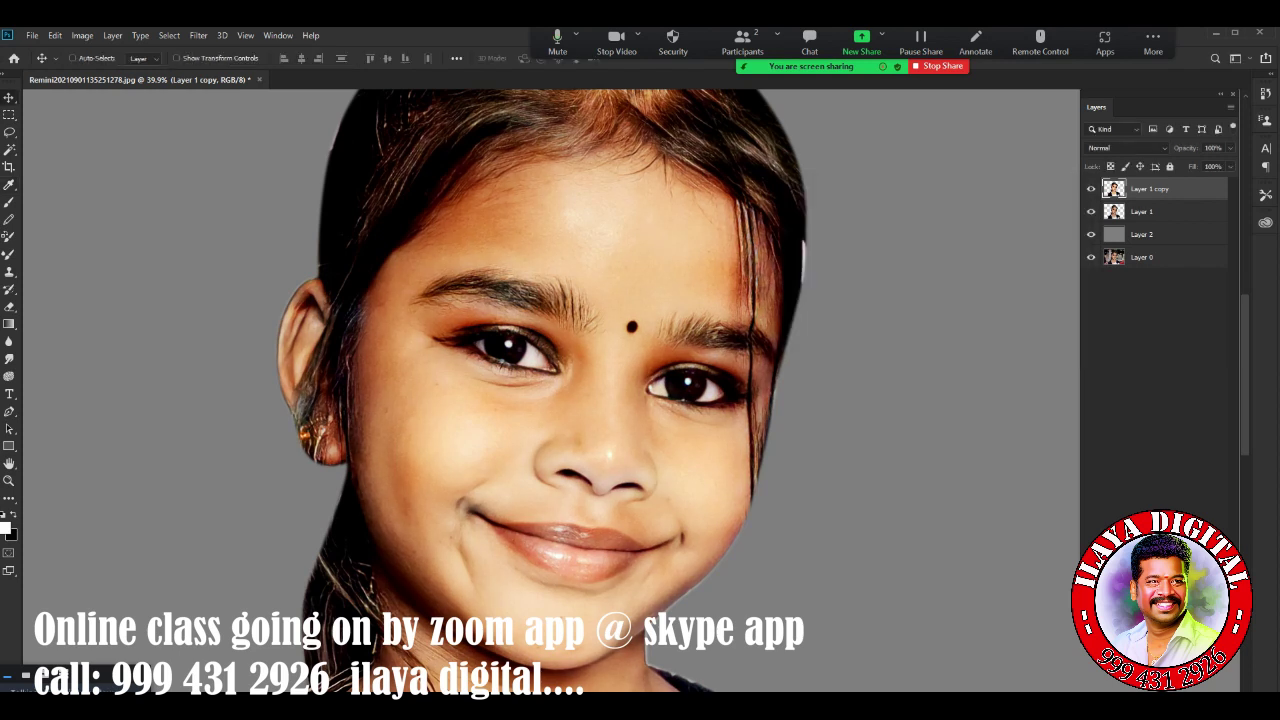
Duplicate to Layer 1 copy 2 and adjust Color Balance midtones, highlights and shadows
{"action": "key", "text": "ctrl+j"}
{"action": "key", "text": "ctrl+b"}
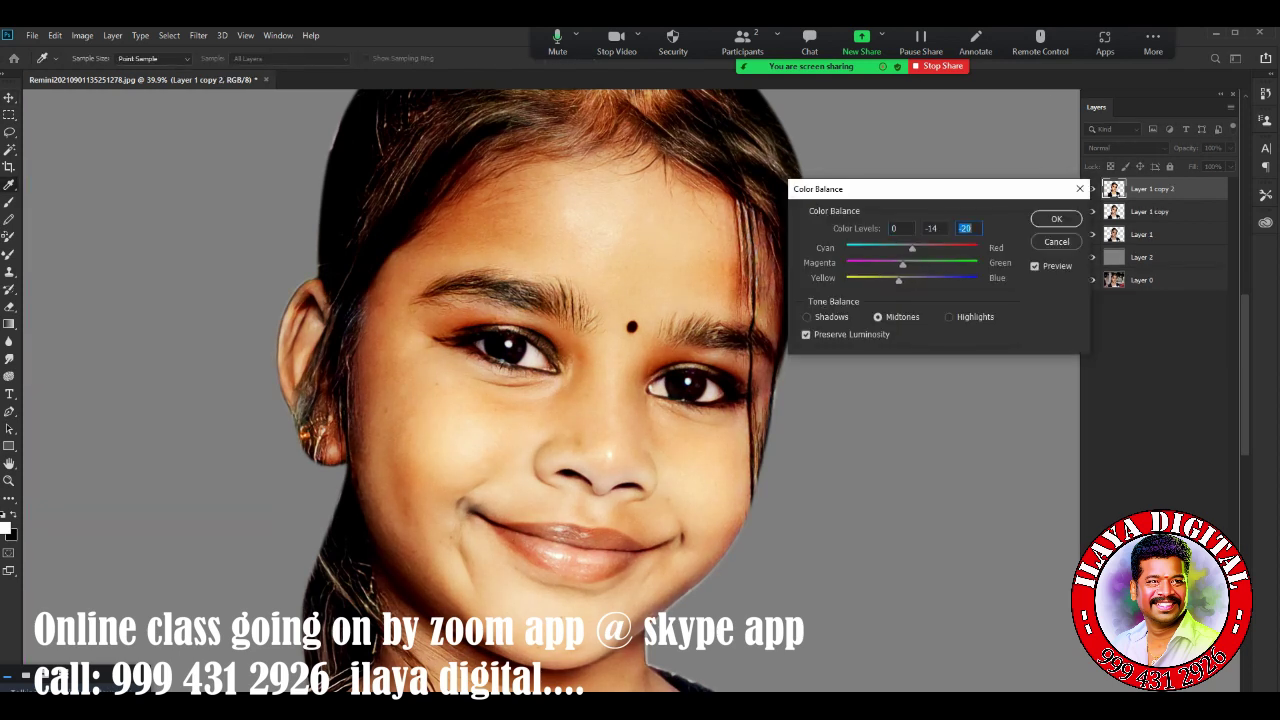
{"action": "key", "text": "shift+Tab"}
{"action": "key", "text": "Down"}
{"action": "key", "text": "Down"}
{"action": "key", "text": "Down"}
{"action": "key", "text": "Down"}
{"action": "key", "text": "Tab"}
{"action": "key", "text": "ctrl+3"}
{"action": "type", "text": "35"}
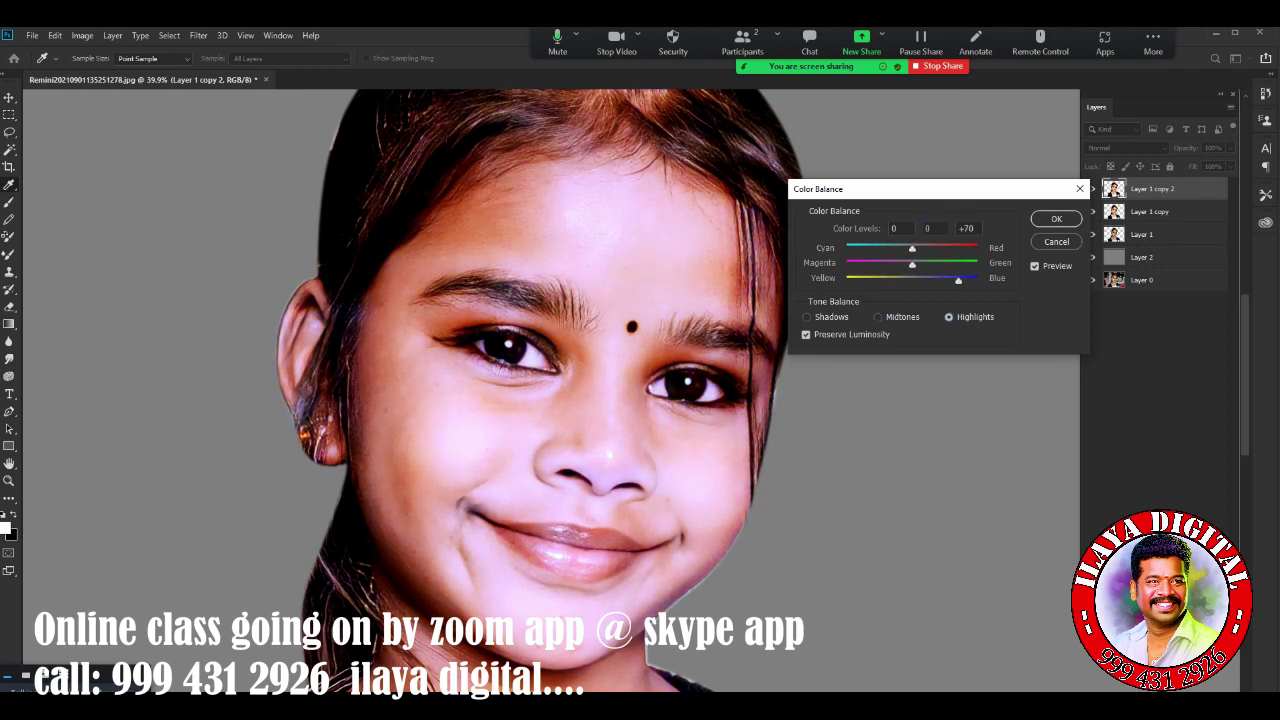
{"action": "type", "text": "35"}
{"action": "key", "text": "ctrl+1"}
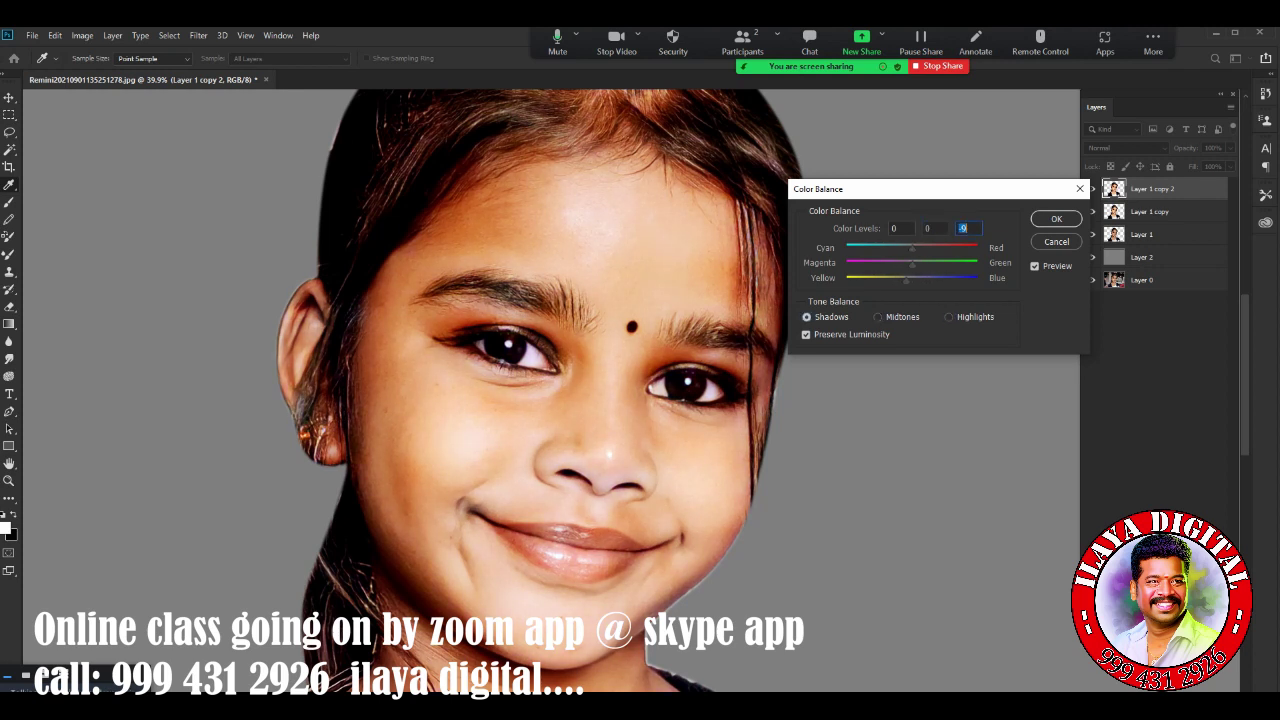
{"action": "key", "text": "shift+Tab"}
{"action": "key", "text": "shift+Tab"}
{"action": "key", "text": "shift+Tab"}
Confirm the Color Balance, then apply a Levels brightening to the portrait
{"action": "key", "text": "Return"}
{"action": "key", "text": "v"}
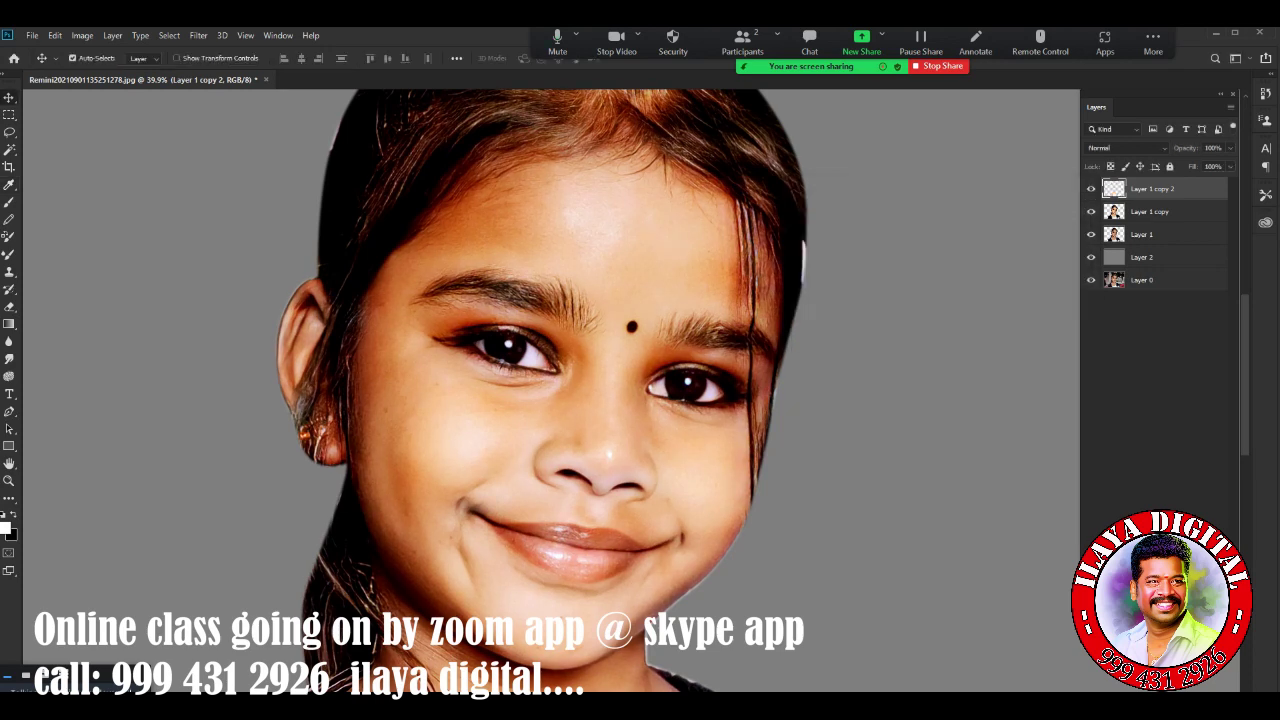
{"action": "key", "text": "ctrl+0"}
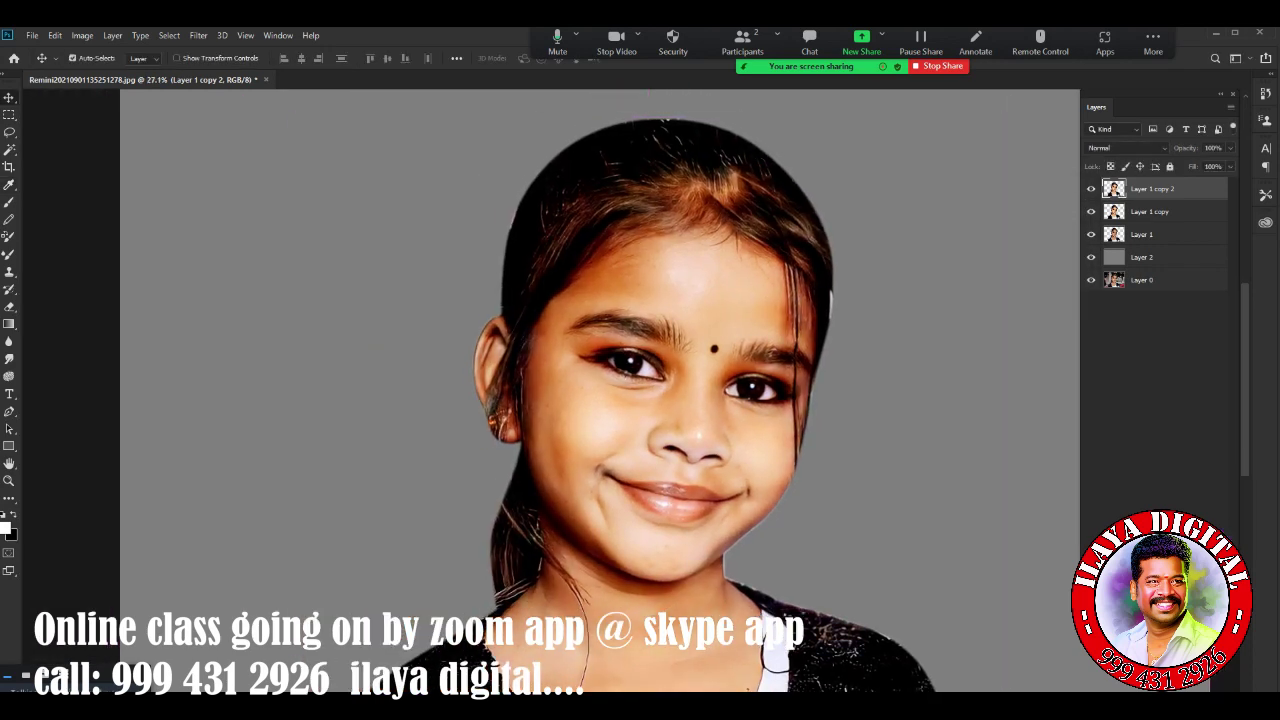
{"action": "key", "text": "e"}
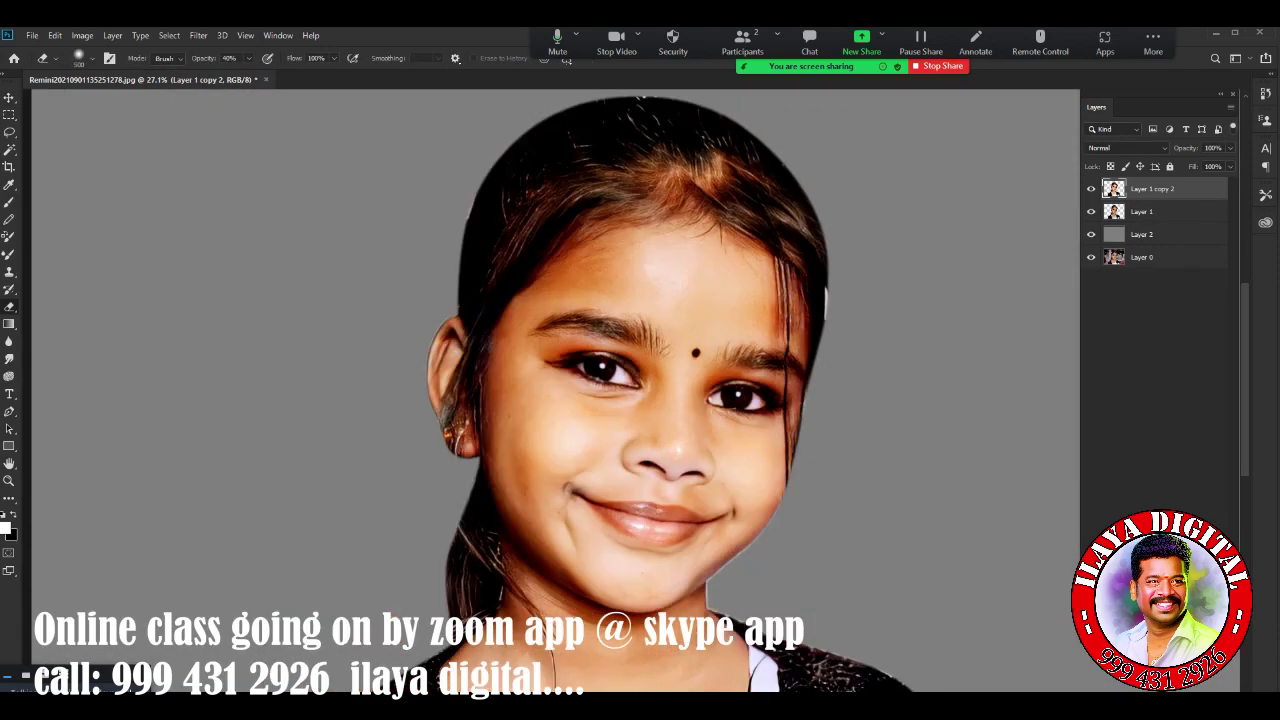
{"action": "key", "text": "ctrl+plus"}
{"action": "key", "text": "ctrl+l"}
{"action": "key", "text": "Return"}
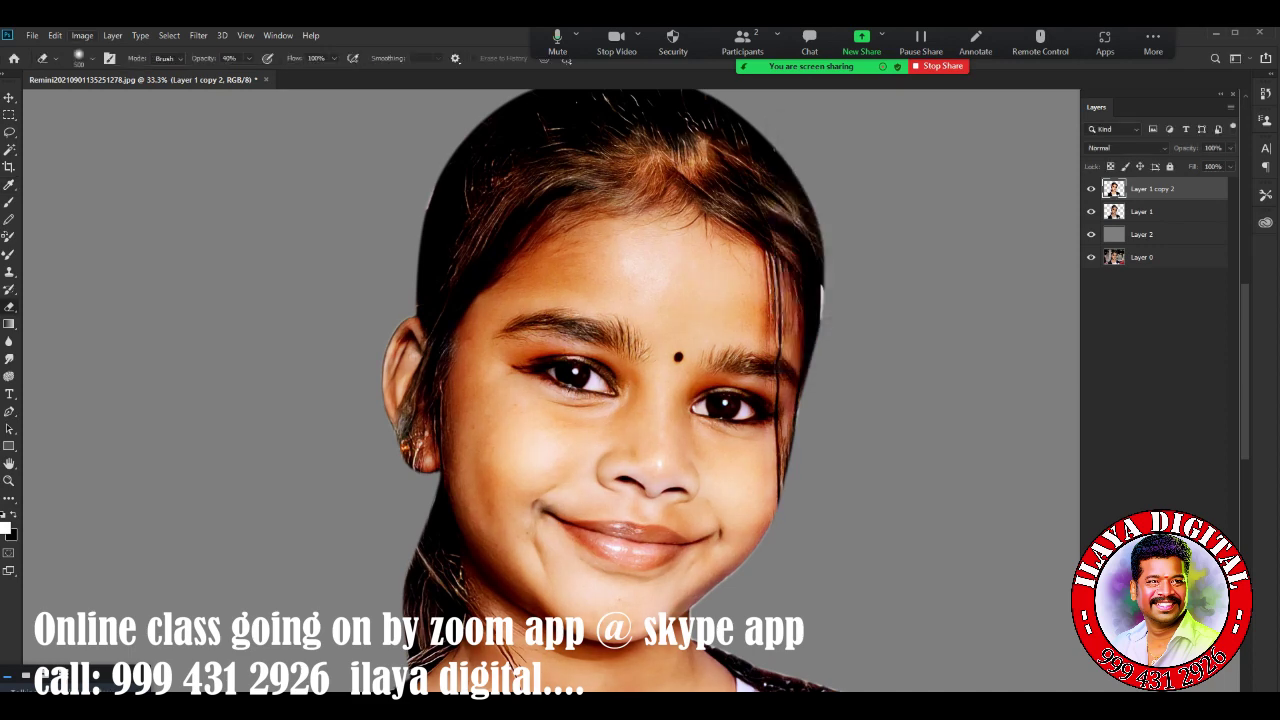
Apply Selective Color with Blacks reduced to -56 and Neutrals black lowered
{"action": "left_click", "coordinate": [82, 35]}
{"action": "left_click", "coordinate": [285, 263]}
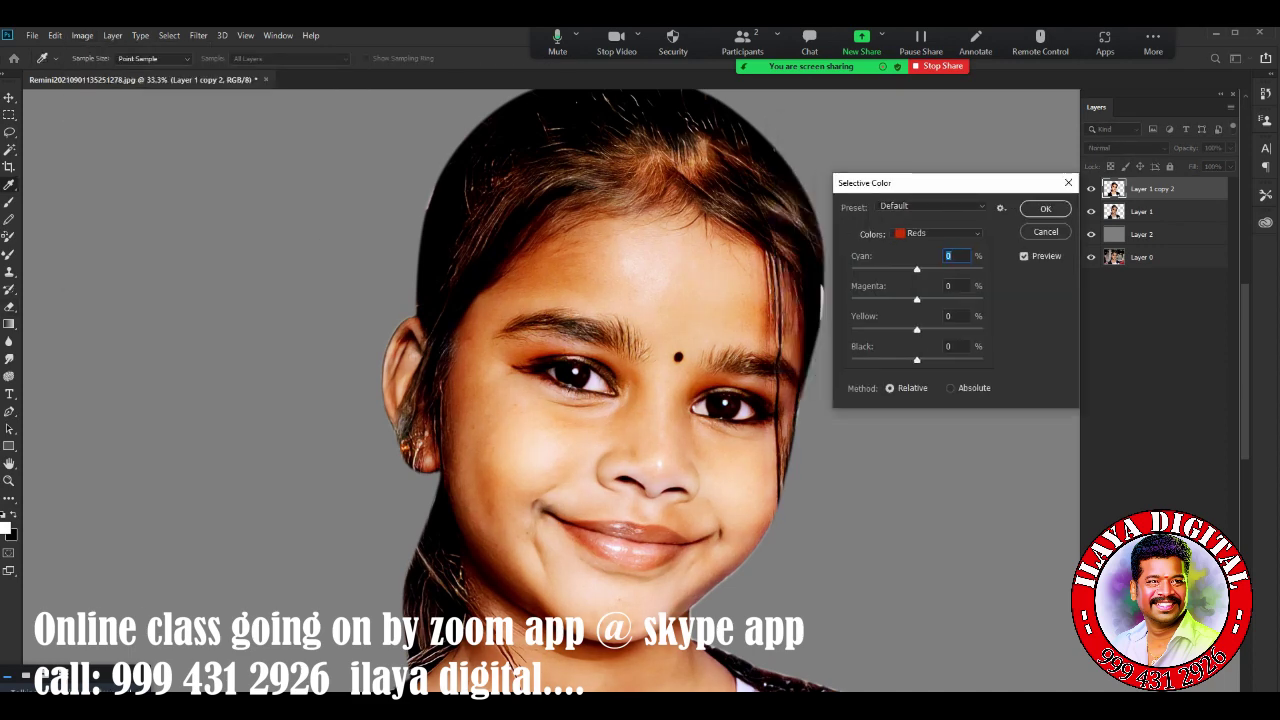
{"action": "left_click", "coordinate": [940, 232]}
{"action": "left_click", "coordinate": [929, 343]}
{"action": "mouse_move", "coordinate": [919, 359]}
{"action": "left_mouse_down"}
{"action": "mouse_move", "coordinate": [880, 359]}
{"action": "mouse_move", "coordinate": [910, 359]}
{"action": "left_mouse_up"}
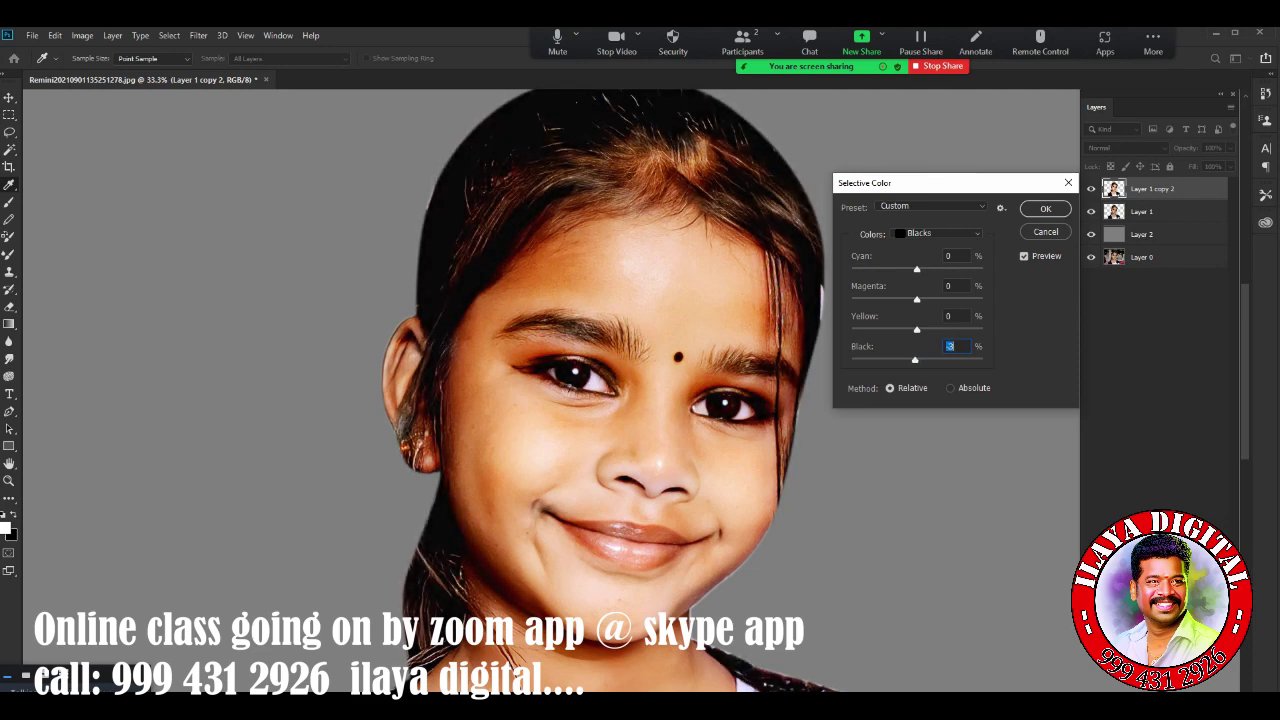
{"action": "left_click", "coordinate": [940, 233]}
{"action": "left_click", "coordinate": [925, 335]}
{"action": "key", "text": "Down"}
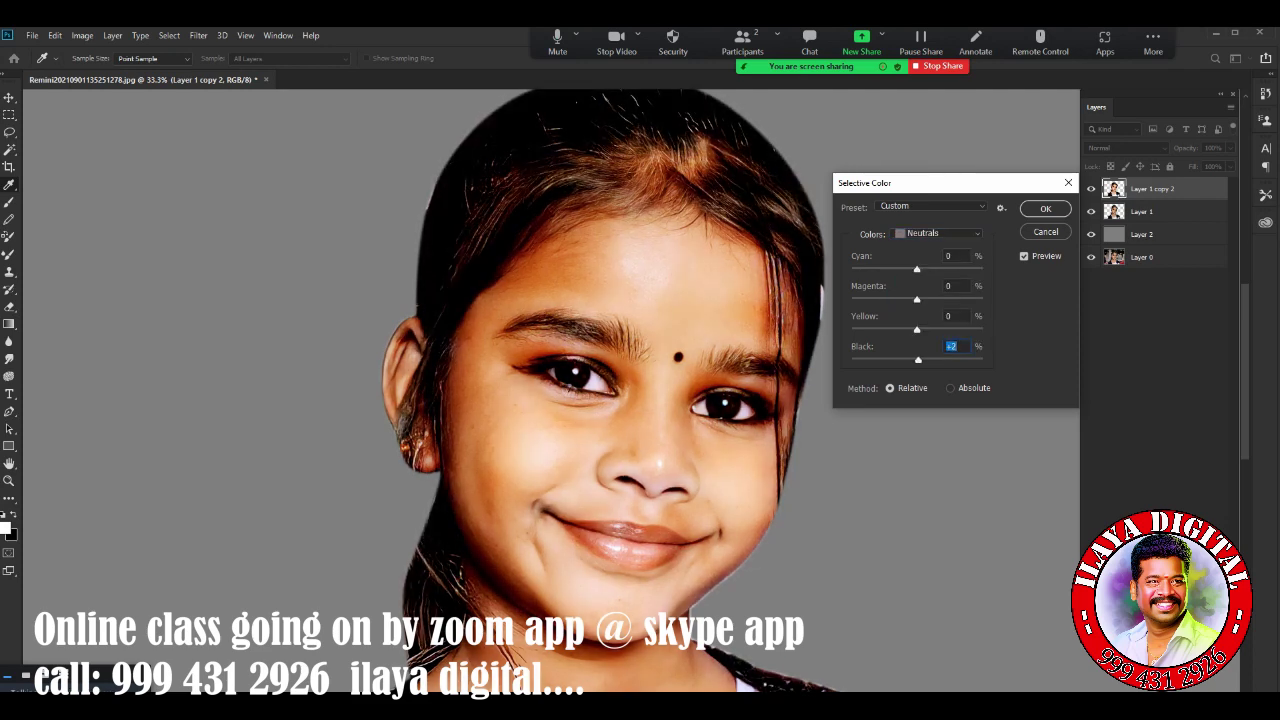
{"action": "left_click", "coordinate": [1045, 208]}
Add Layer 3 at the top of the layer stack
{"action": "scroll", "coordinate": [905, 410], "scroll_direction": "down", "scroll_amount": 3}
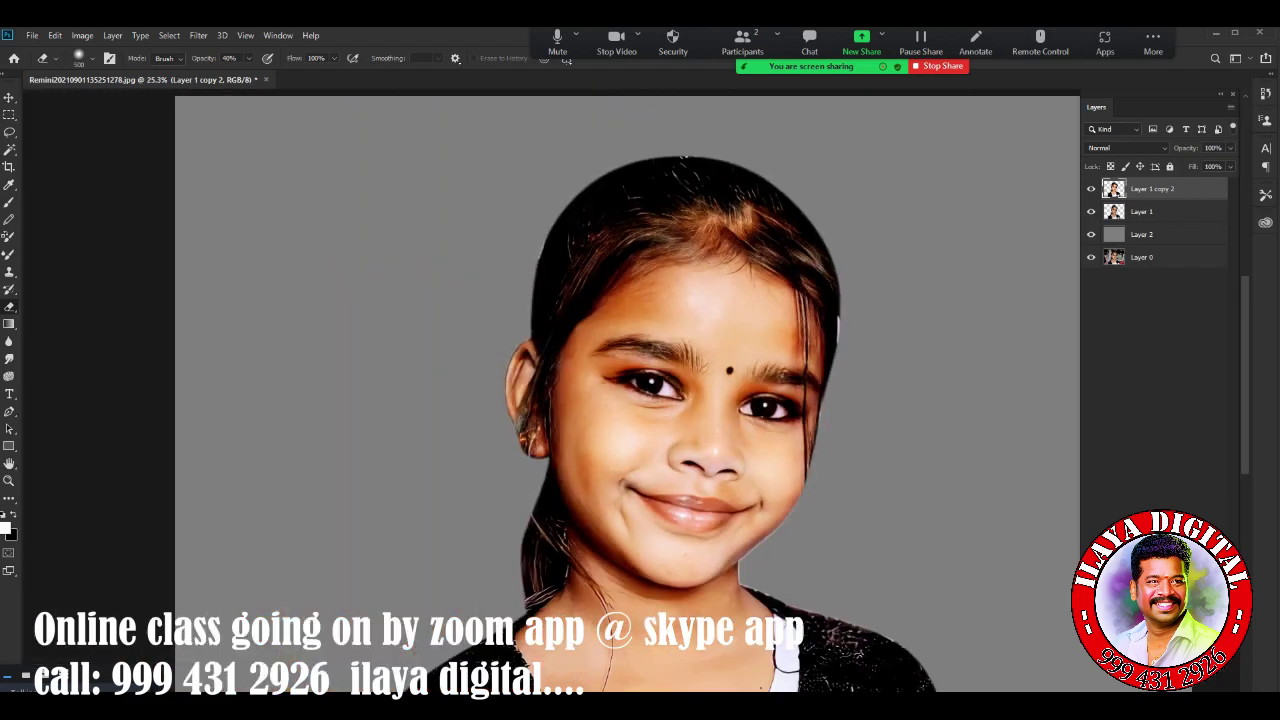
{"action": "scroll", "coordinate": [780, 555], "scroll_direction": "up", "scroll_amount": 3}
{"action": "scroll", "coordinate": [780, 555], "scroll_direction": "down", "scroll_amount": 3}
{"action": "scroll", "coordinate": [780, 555], "scroll_direction": "down", "scroll_amount": 1}
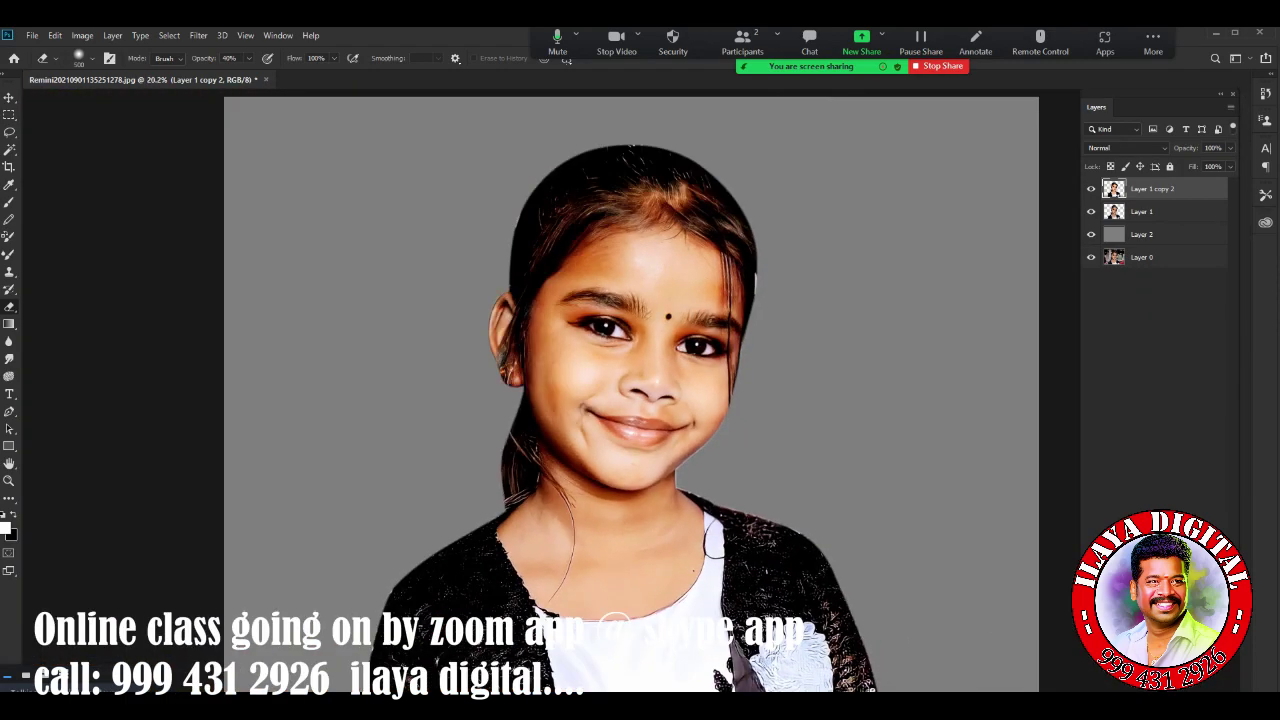
{"action": "key", "text": "ctrl+shift+alt+e"}
{"action": "scroll", "coordinate": [719, 343], "scroll_direction": "up", "scroll_amount": 3}
Set Layer 3 to Color blend mode and switch to the Brush at very low opacity
{"action": "left_click", "coordinate": [1125, 147]}
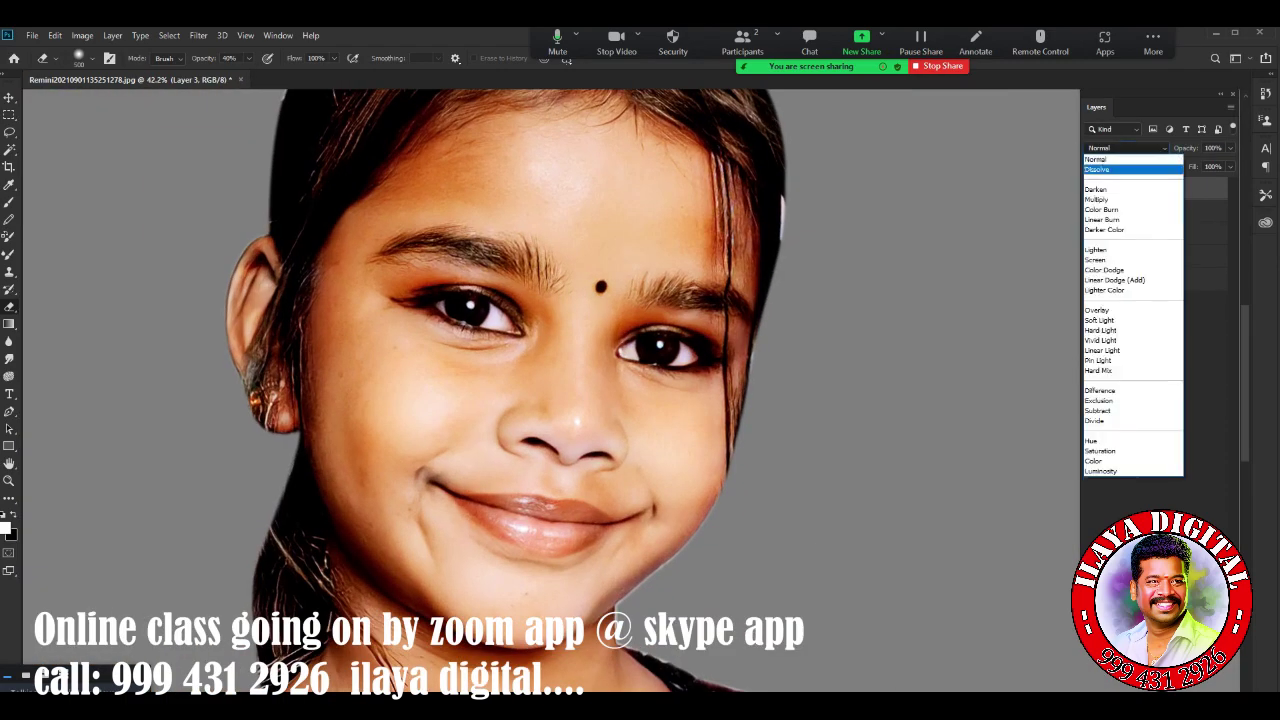
{"action": "left_click", "coordinate": [1100, 460]}
{"action": "left_click_drag", "start_coordinate": [249, 58], "coordinate": [232, 75]}
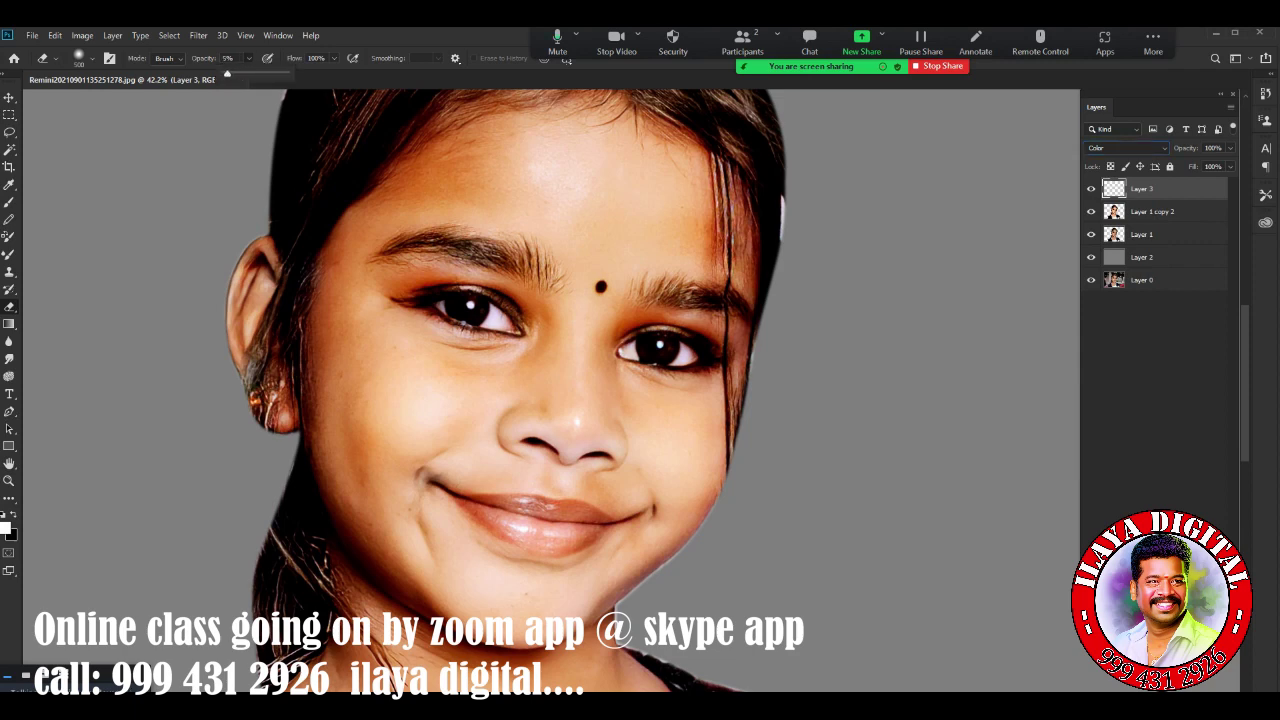
{"action": "key", "text": "b"}
{"action": "key", "text": "Return"}
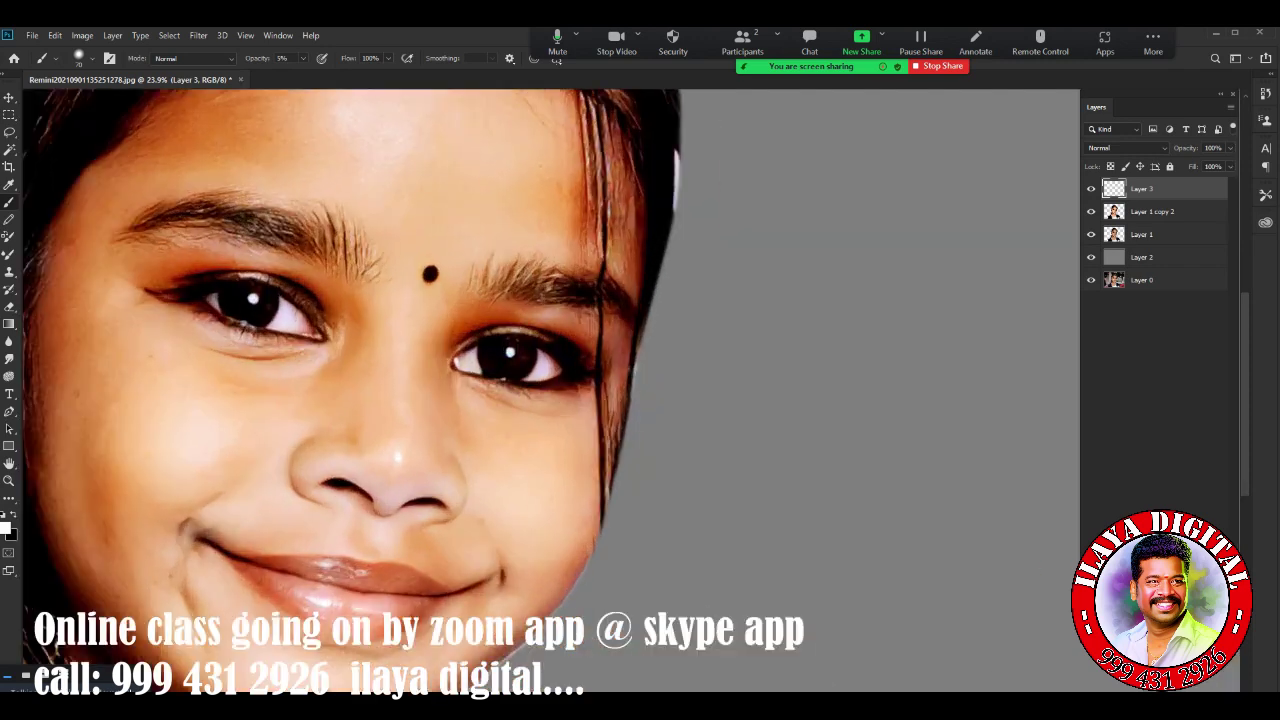
Pick magenta from the Swatches panel and choose the Soft Round 300 px brush
{"action": "left_click", "coordinate": [278, 35]}
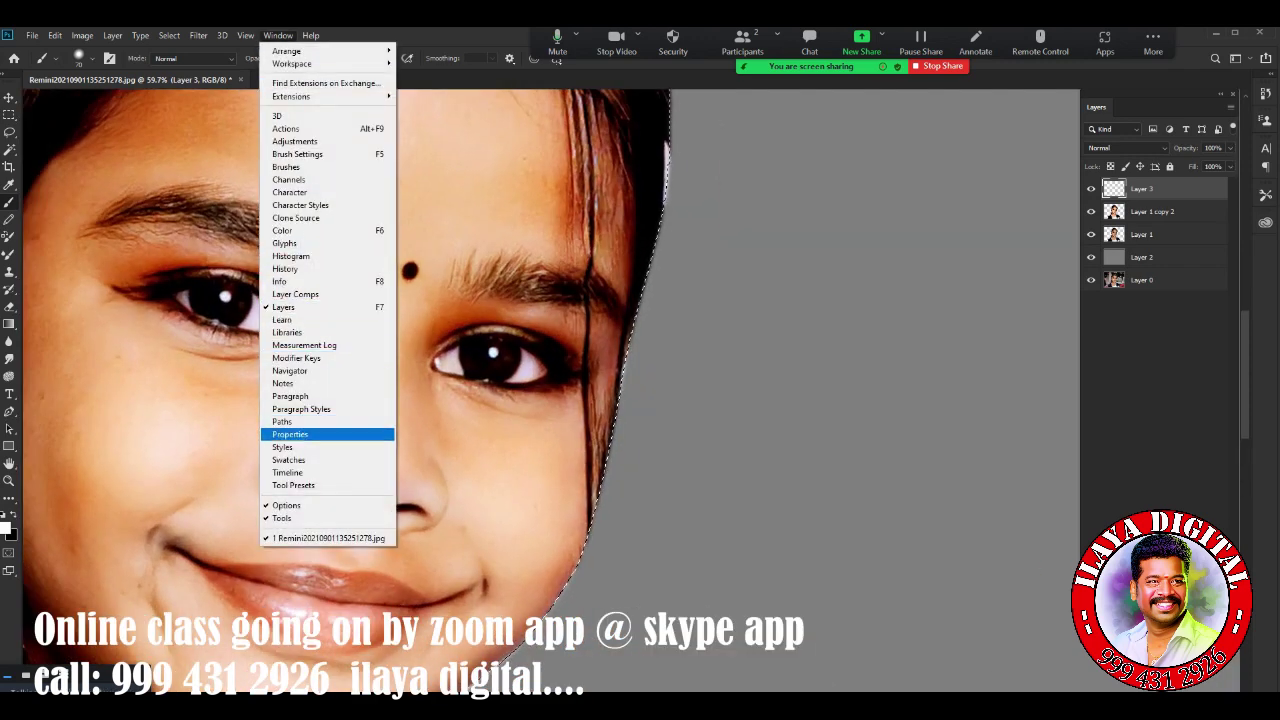
{"action": "left_click", "coordinate": [300, 452]}
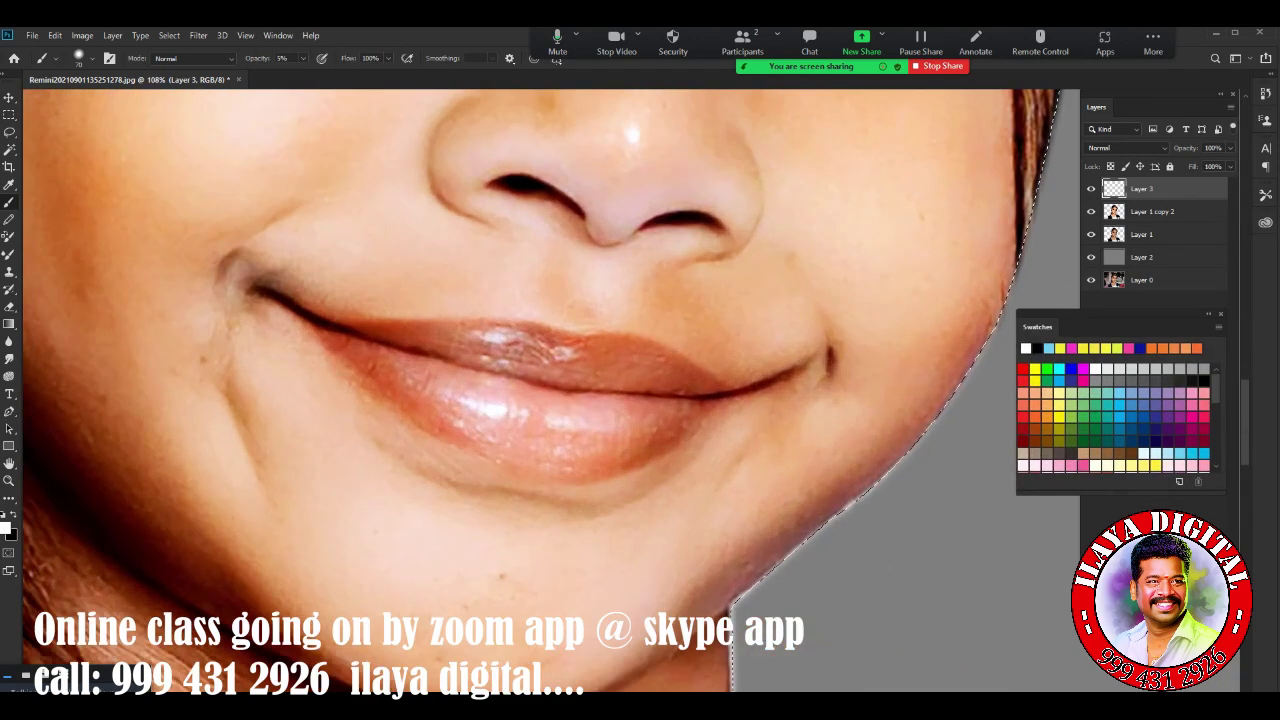
{"action": "left_click", "coordinate": [1070, 348]}
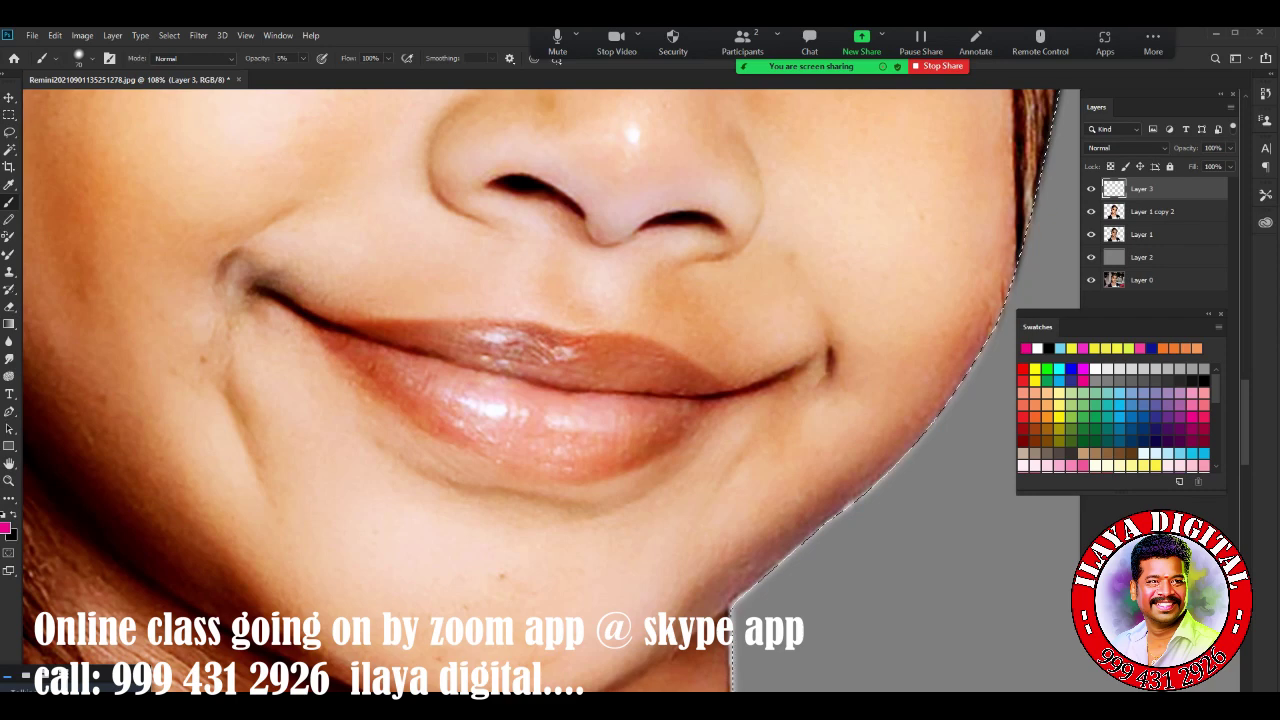
{"action": "right_click", "coordinate": [466, 276]}
{"action": "left_click", "coordinate": [698, 539]}
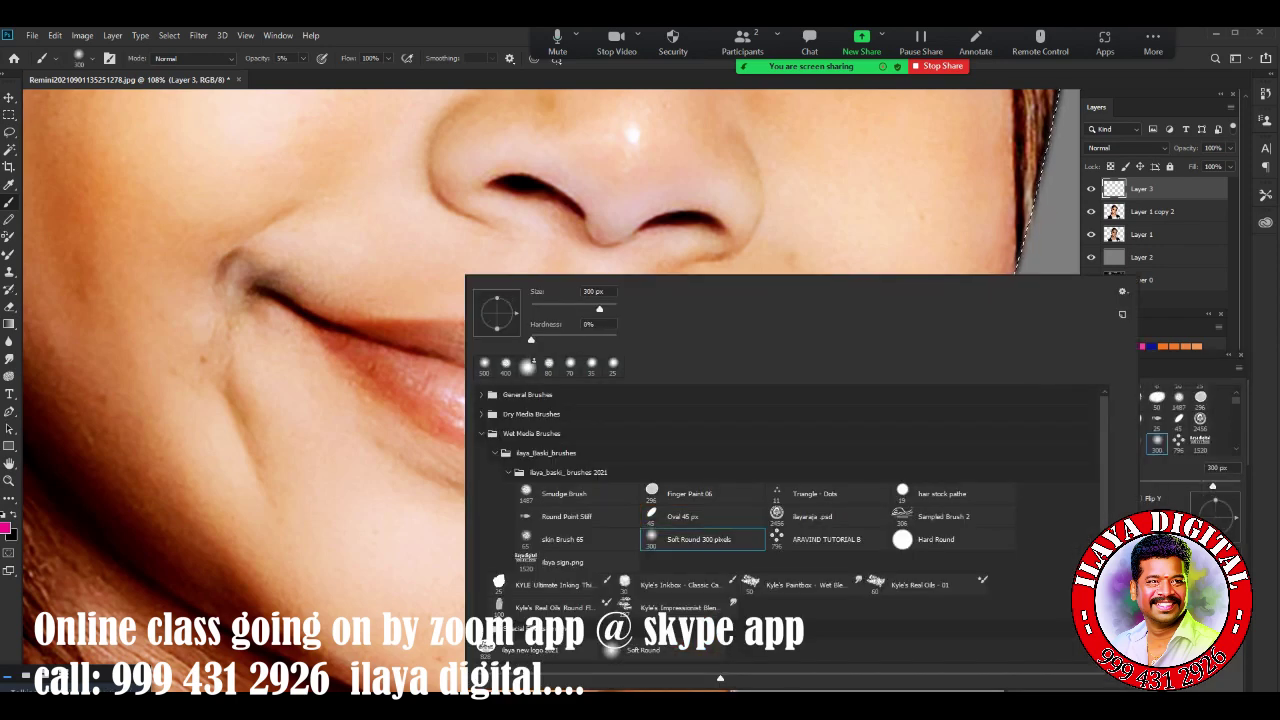
{"action": "key", "text": "Return"}
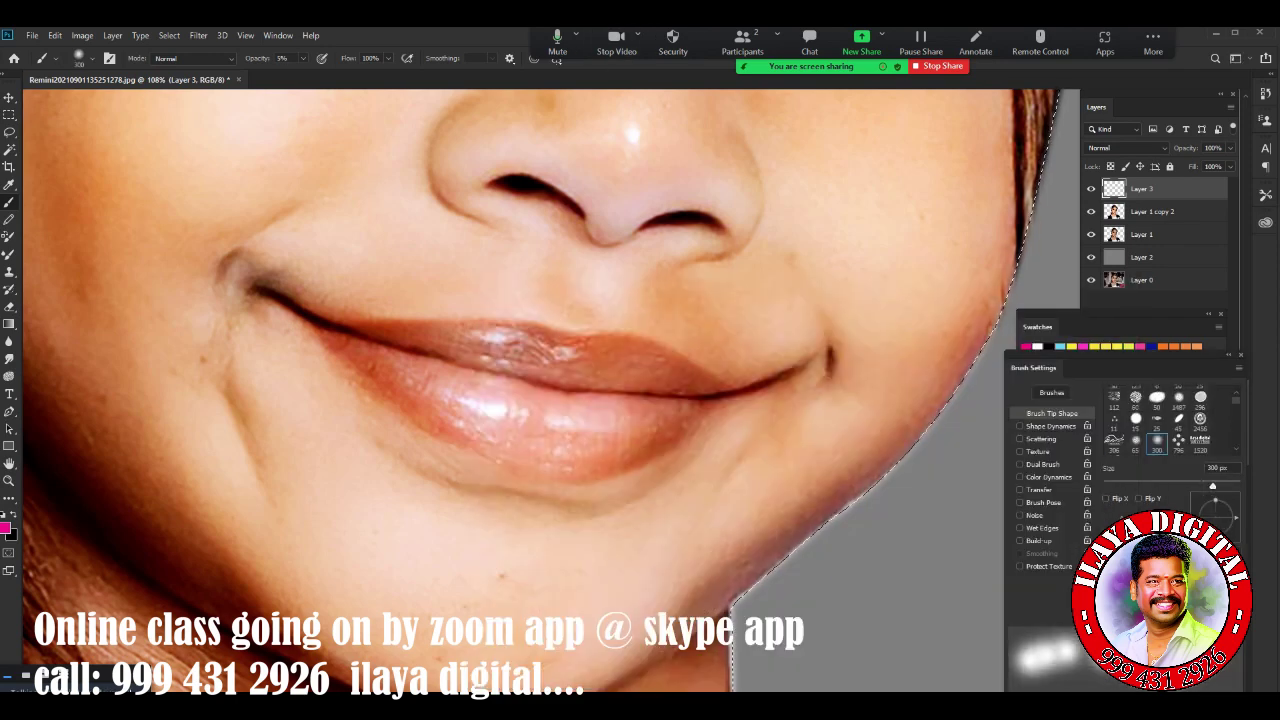
{"action": "key", "text": "F5"}
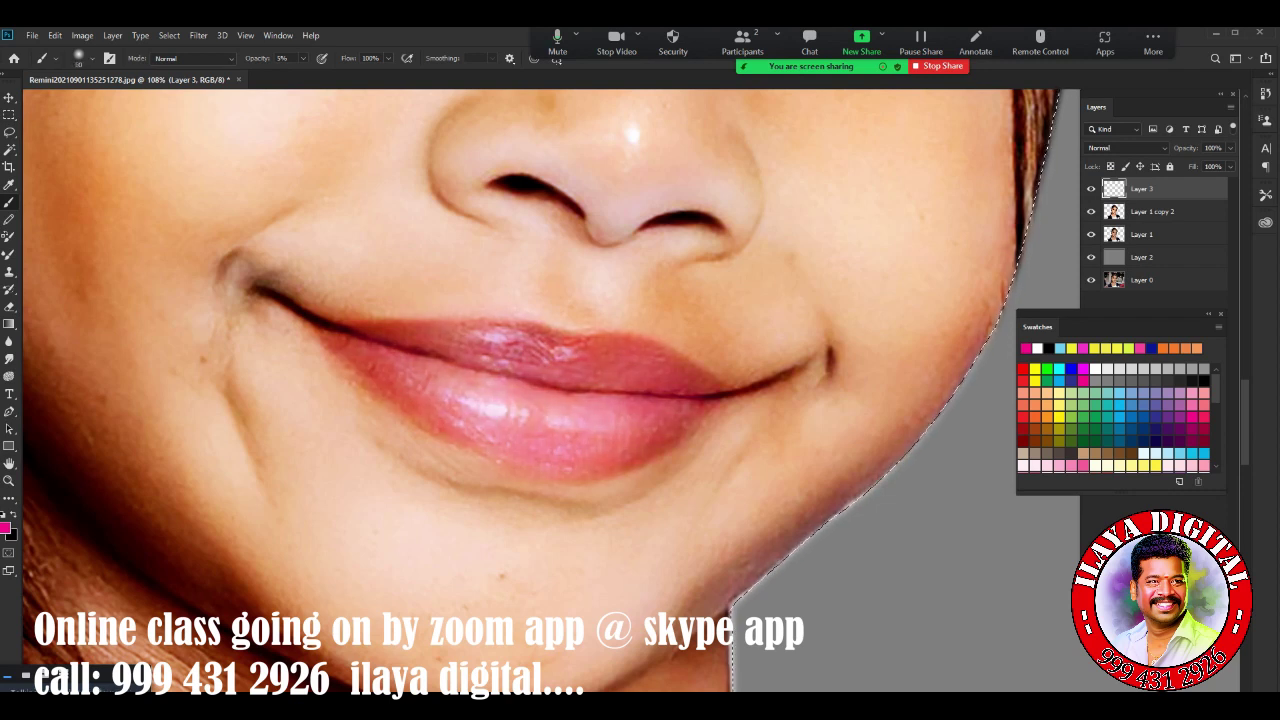
Lower Layer 3's fill to about 82% to soften the lip tint
{"action": "scroll", "coordinate": [754, 389], "scroll_direction": "down", "scroll_amount": 3}
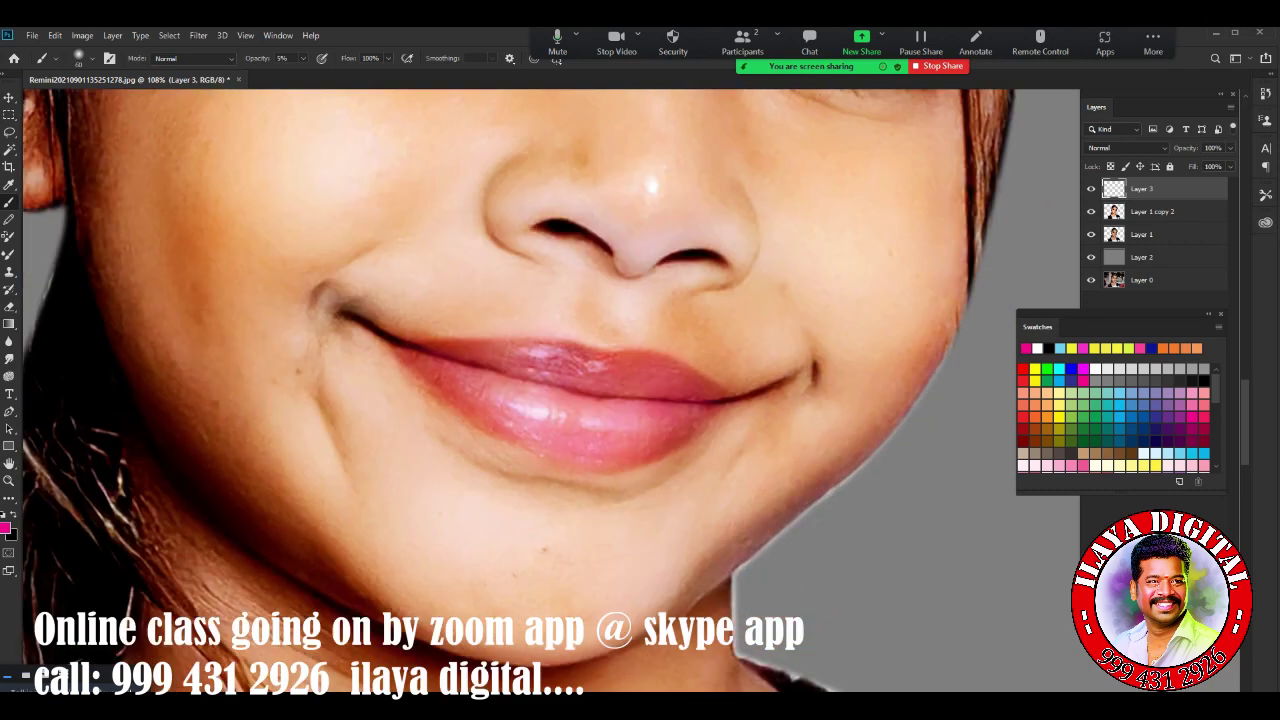
{"action": "scroll", "coordinate": [754, 389], "scroll_direction": "down", "scroll_amount": 2}
{"action": "left_click_drag", "start_coordinate": [1228, 182], "coordinate": [1215, 182]}
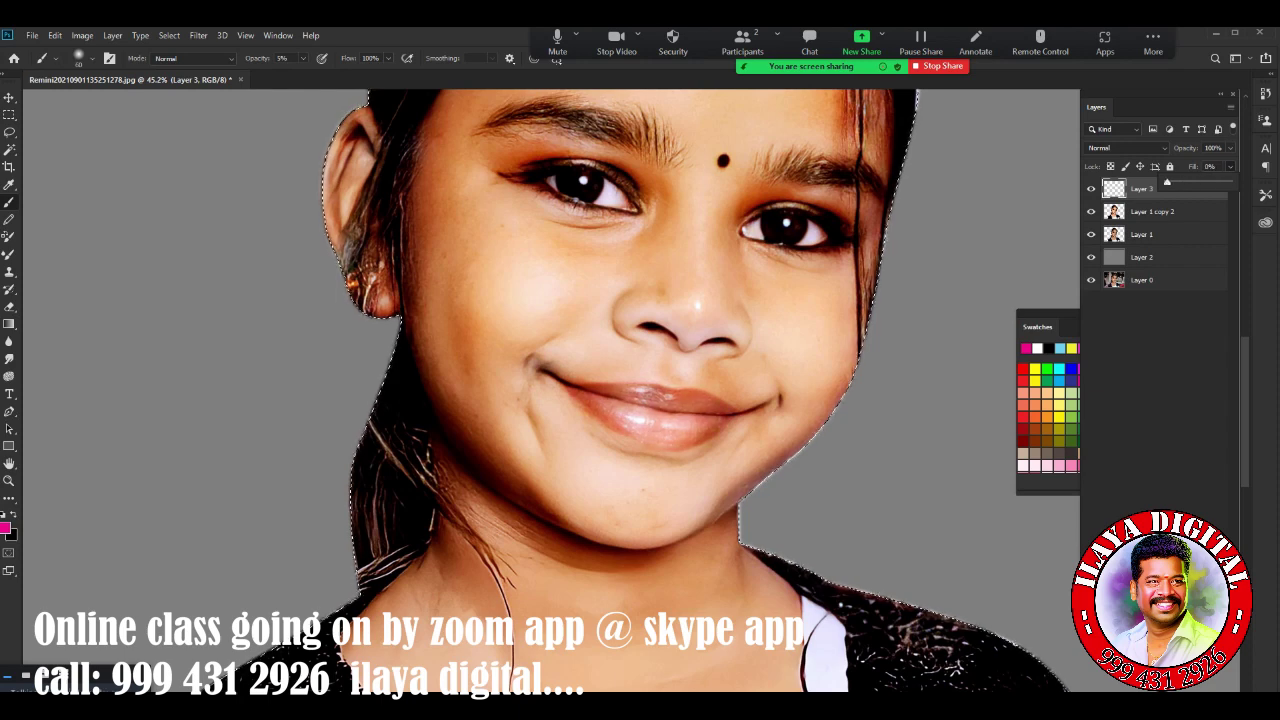
{"action": "left_click_drag", "start_coordinate": [1215, 182], "coordinate": [1217, 182]}
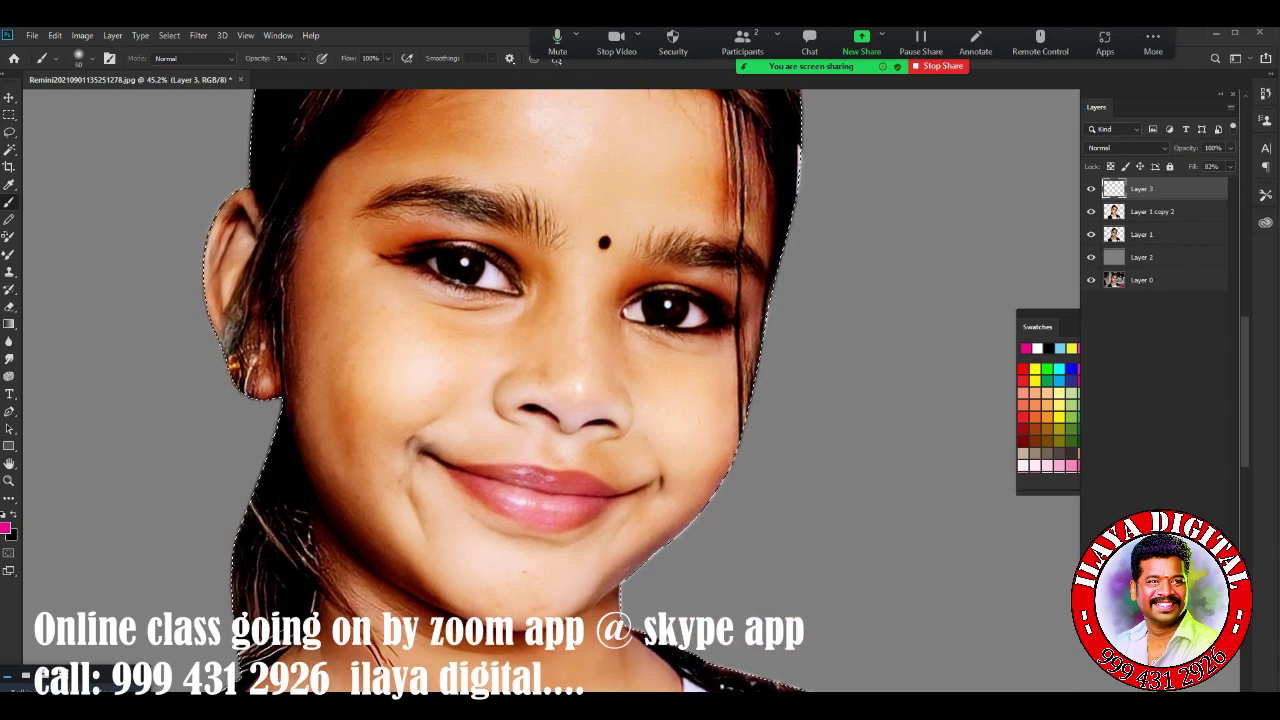
Set Layer 4 to Color blend mode, pick pink from Swatches, and lower its fill to 73%
{"action": "left_click", "coordinate": [1125, 147]}
{"action": "left_click", "coordinate": [1130, 461]}
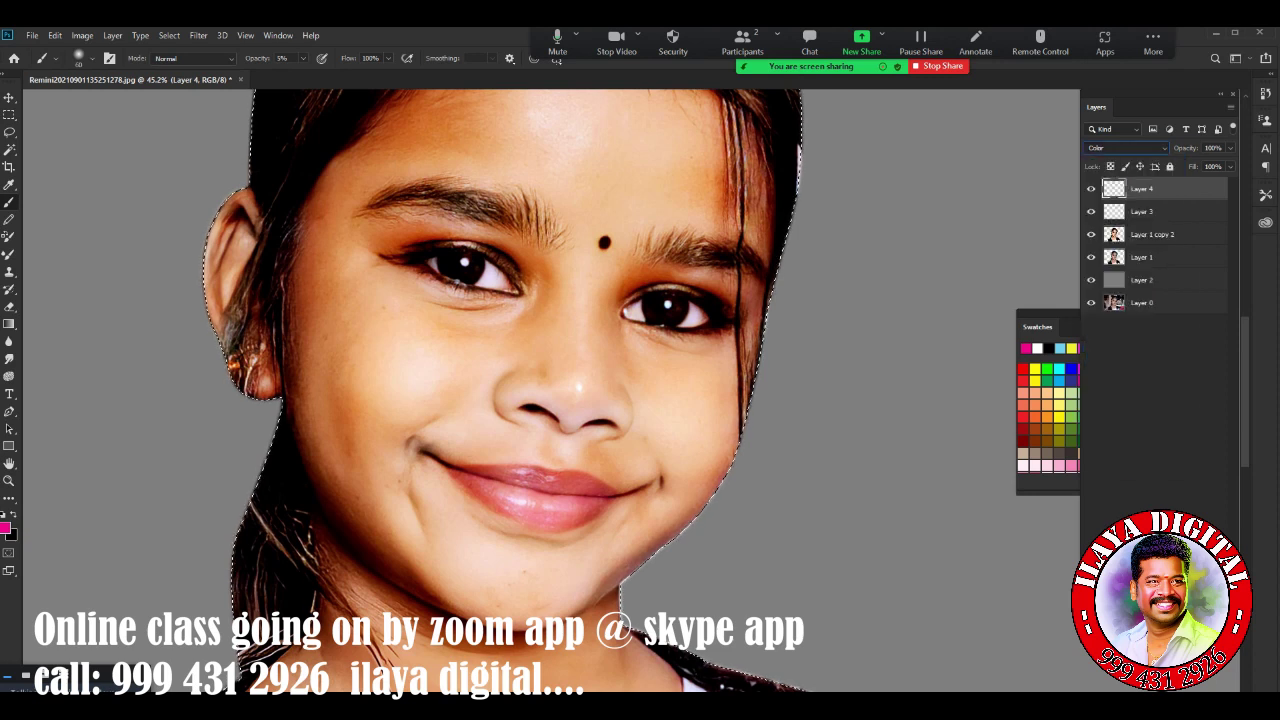
{"action": "left_click", "coordinate": [1040, 327]}
{"action": "left_click", "coordinate": [1058, 466]}
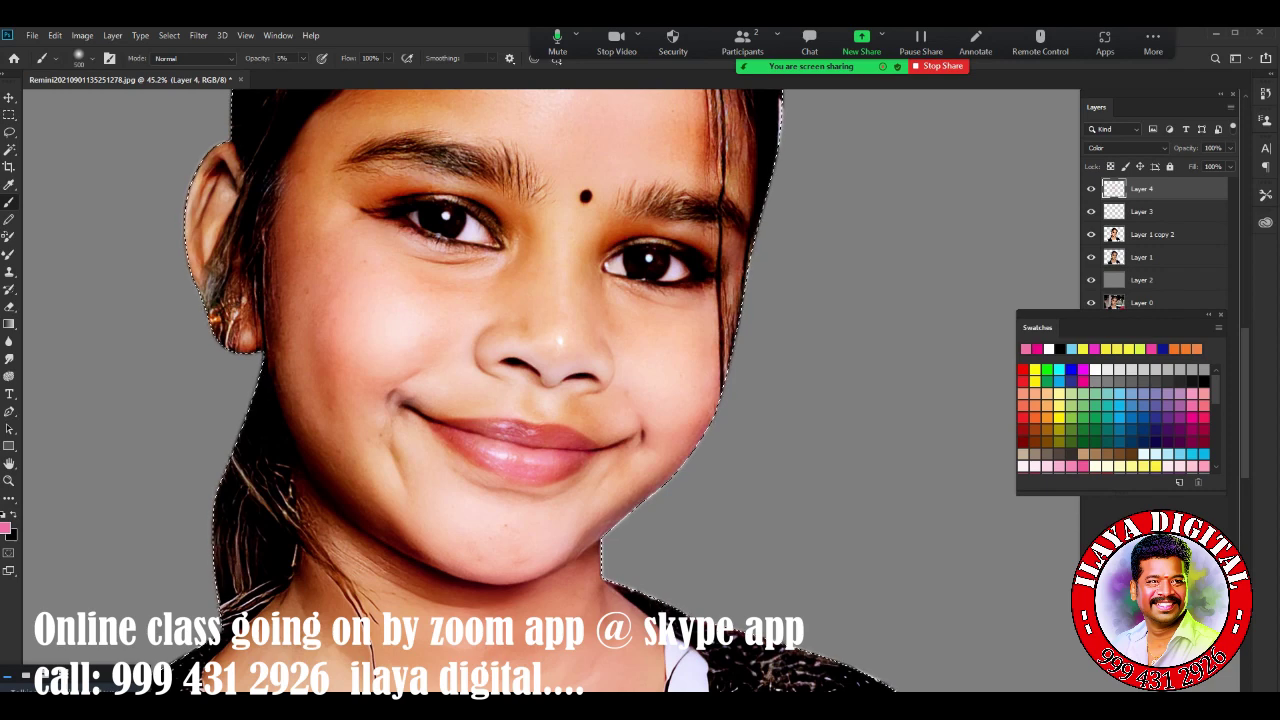
{"action": "scroll", "coordinate": [988, 627], "scroll_direction": "down", "scroll_amount": 3}
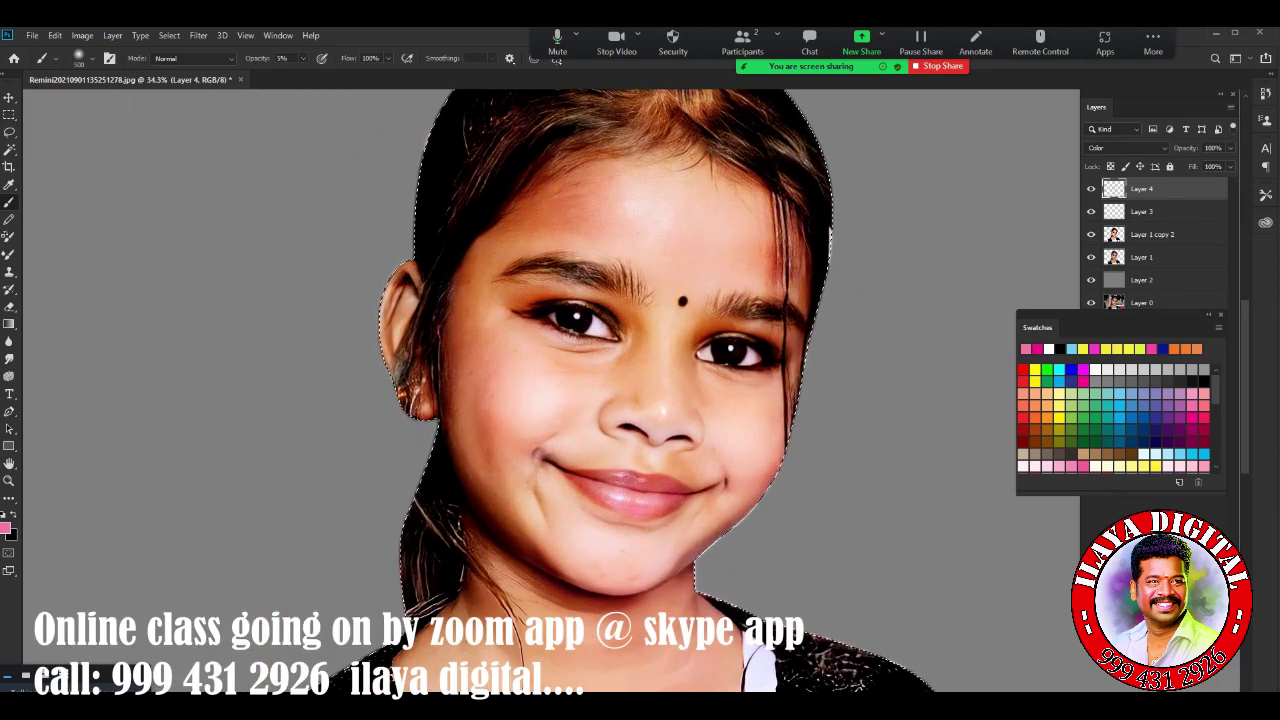
{"action": "left_click_drag", "start_coordinate": [1230, 166], "coordinate": [1203, 182]}
Add new Layer 5 in Overlay blend mode with cyan as the painting colour
{"action": "key", "text": "ctrl+shift+n"}
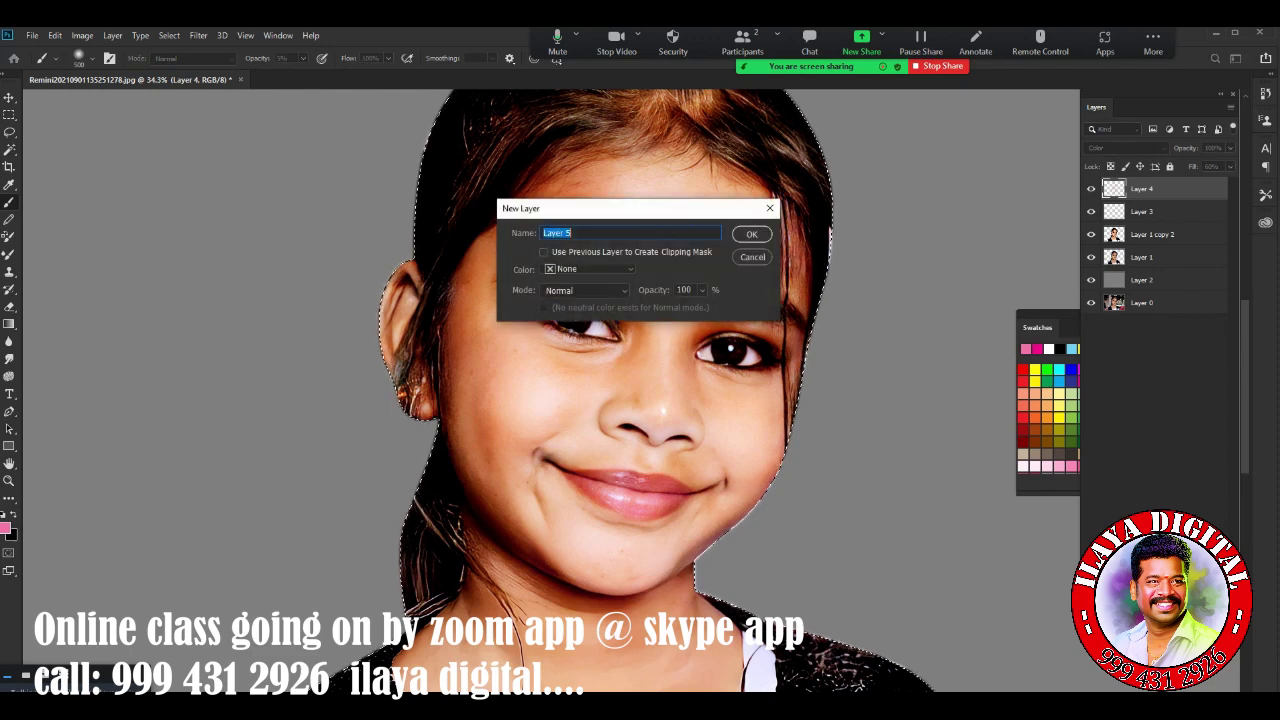
{"action": "key", "text": "Return"}
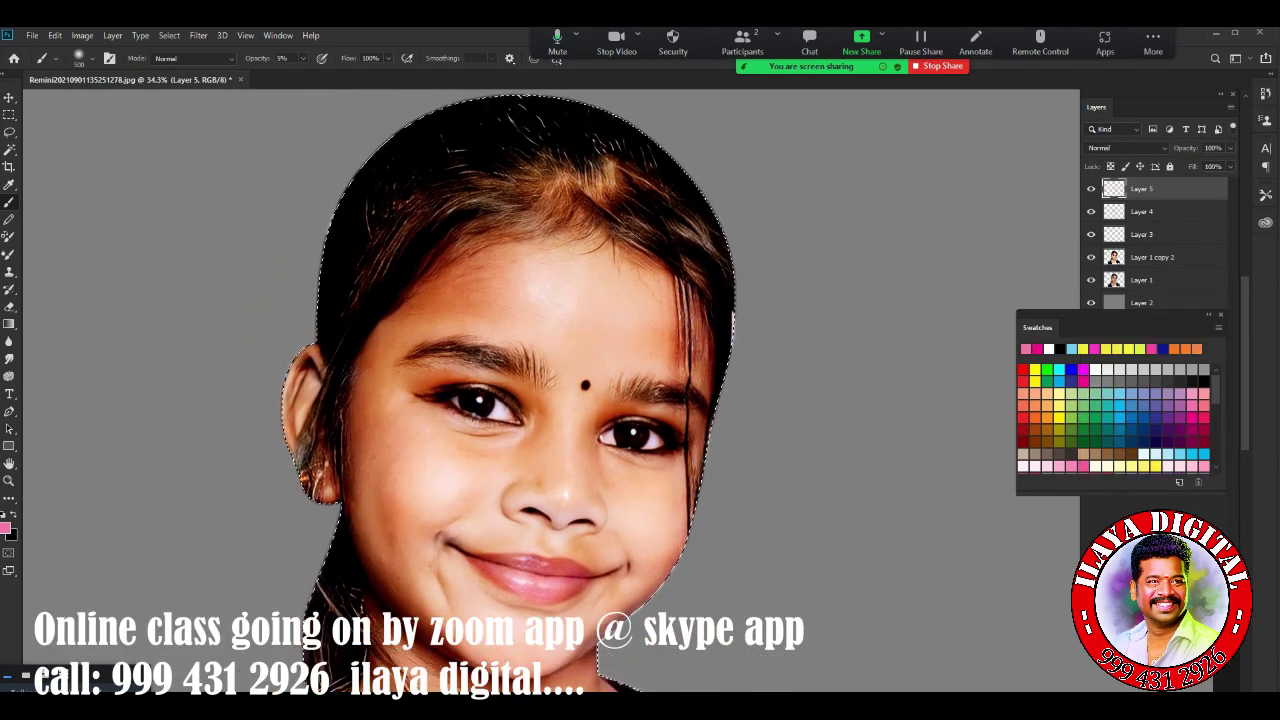
{"action": "left_click", "coordinate": [1071, 348]}
{"action": "left_click", "coordinate": [1120, 148]}
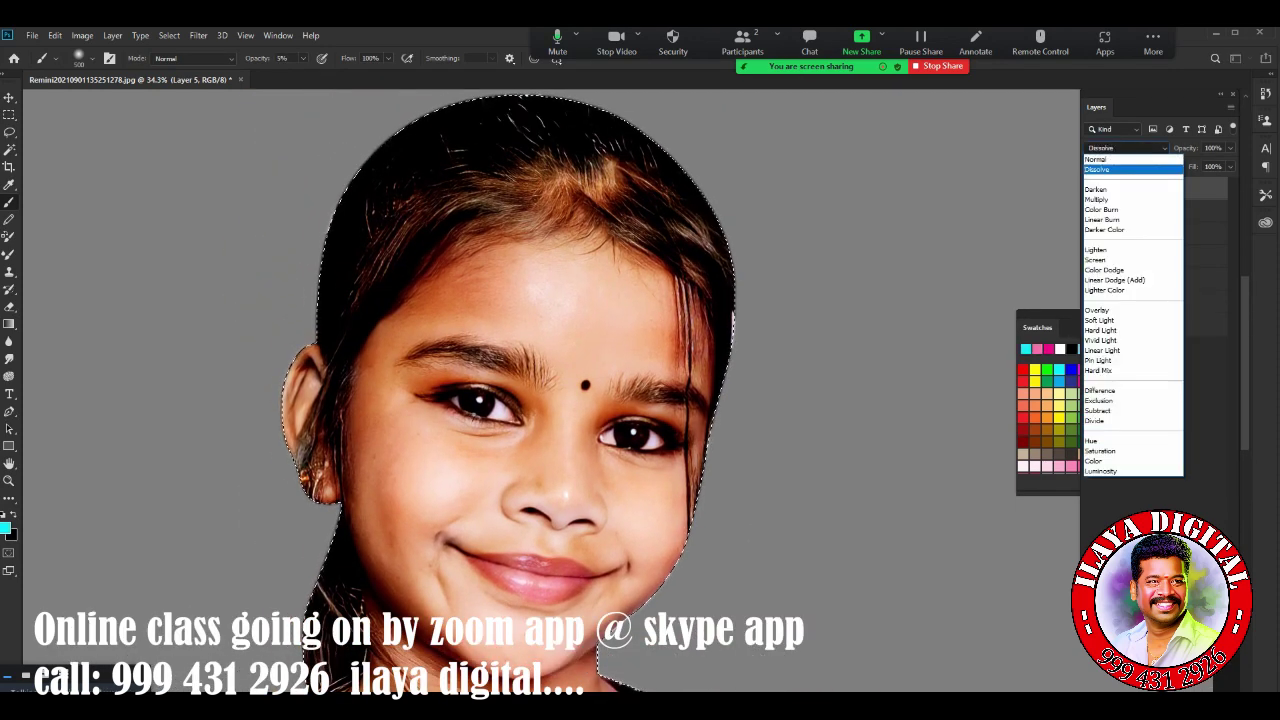
{"action": "left_click", "coordinate": [1098, 310]}
{"action": "type", "text": "5"}
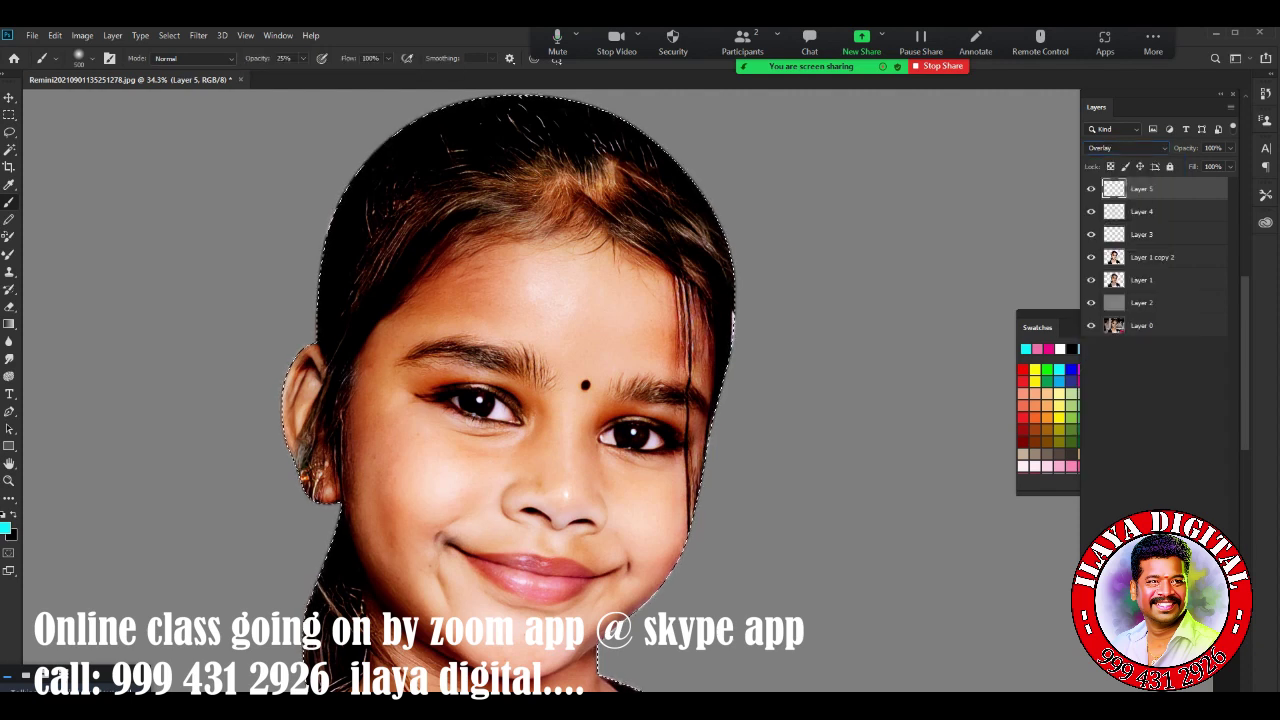
Paint green and magenta tints over the hair crown and the ear
{"action": "left_click_drag", "start_coordinate": [545, 185], "coordinate": [612, 170]}
{"action": "left_click", "coordinate": [1035, 326]}
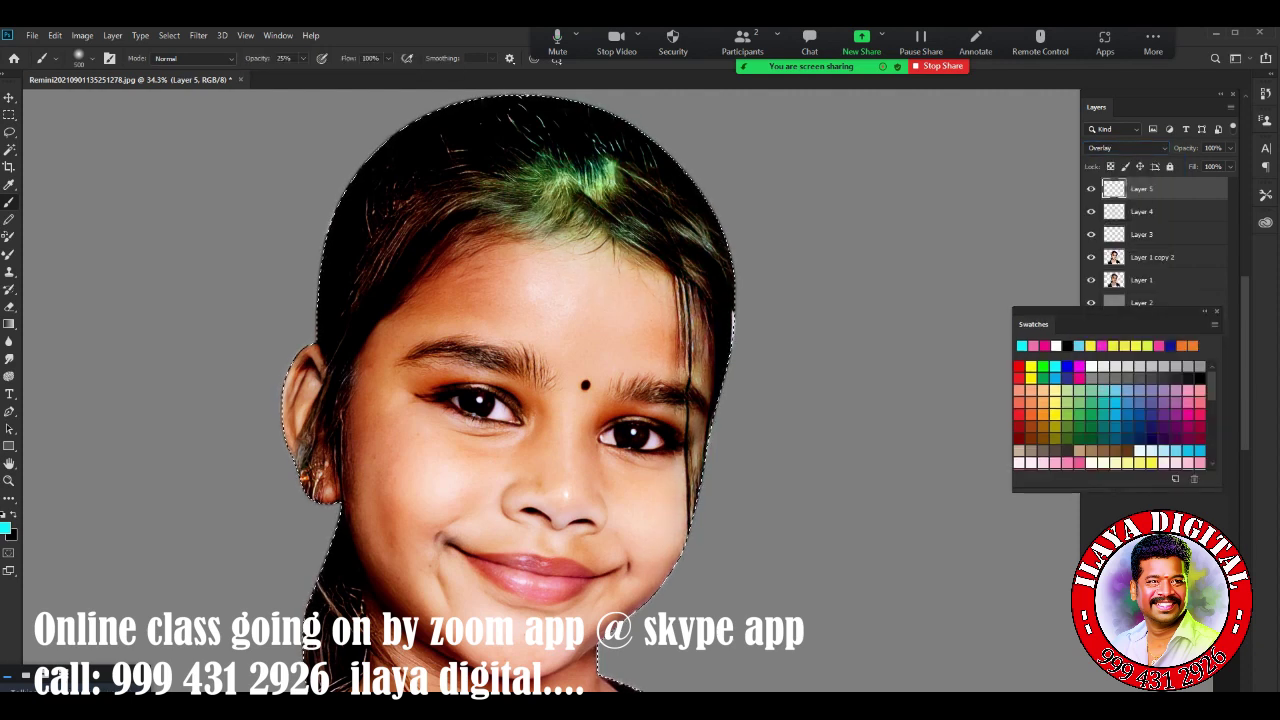
{"action": "left_click", "coordinate": [1079, 366]}
{"action": "left_click_drag", "start_coordinate": [340, 200], "coordinate": [600, 180]}
{"action": "left_click_drag", "start_coordinate": [300, 360], "coordinate": [325, 490]}
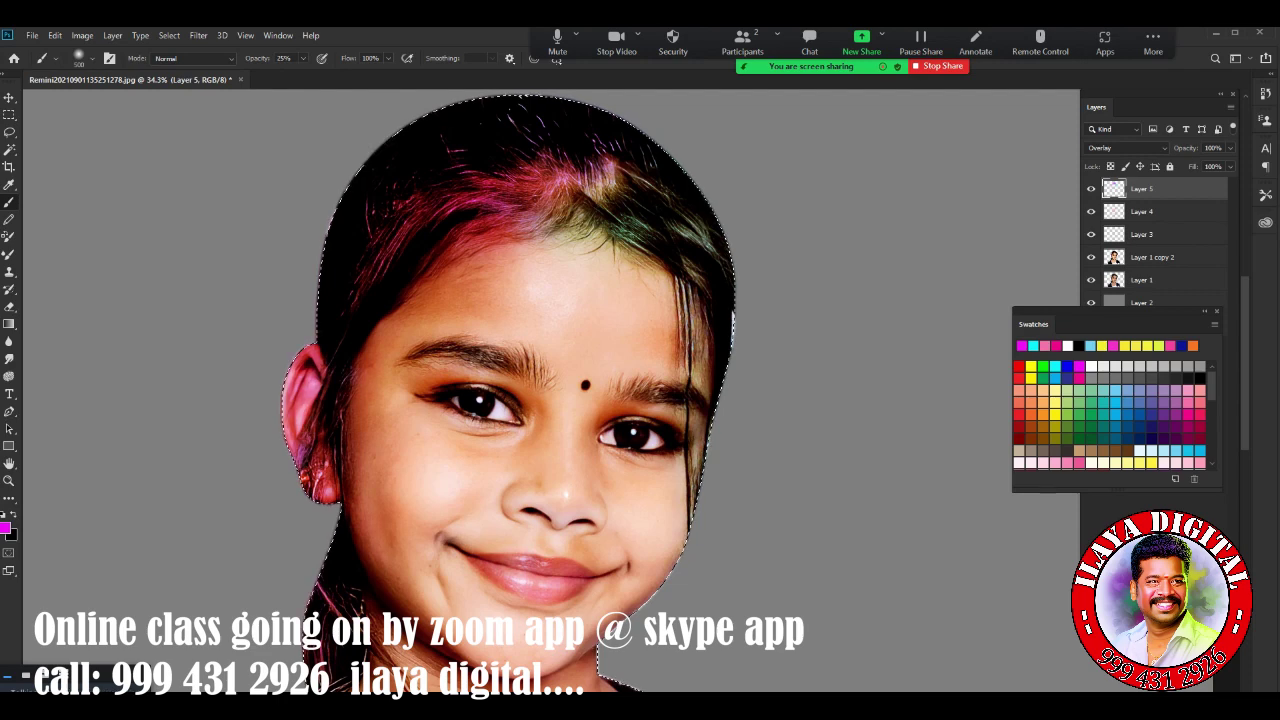
{"action": "mouse_move", "coordinate": [540, 450]}
{"action": "left_mouse_down"}
{"action": "mouse_move", "coordinate": [605, 250]}
{"action": "mouse_move", "coordinate": [553, 490]}
{"action": "left_mouse_up"}
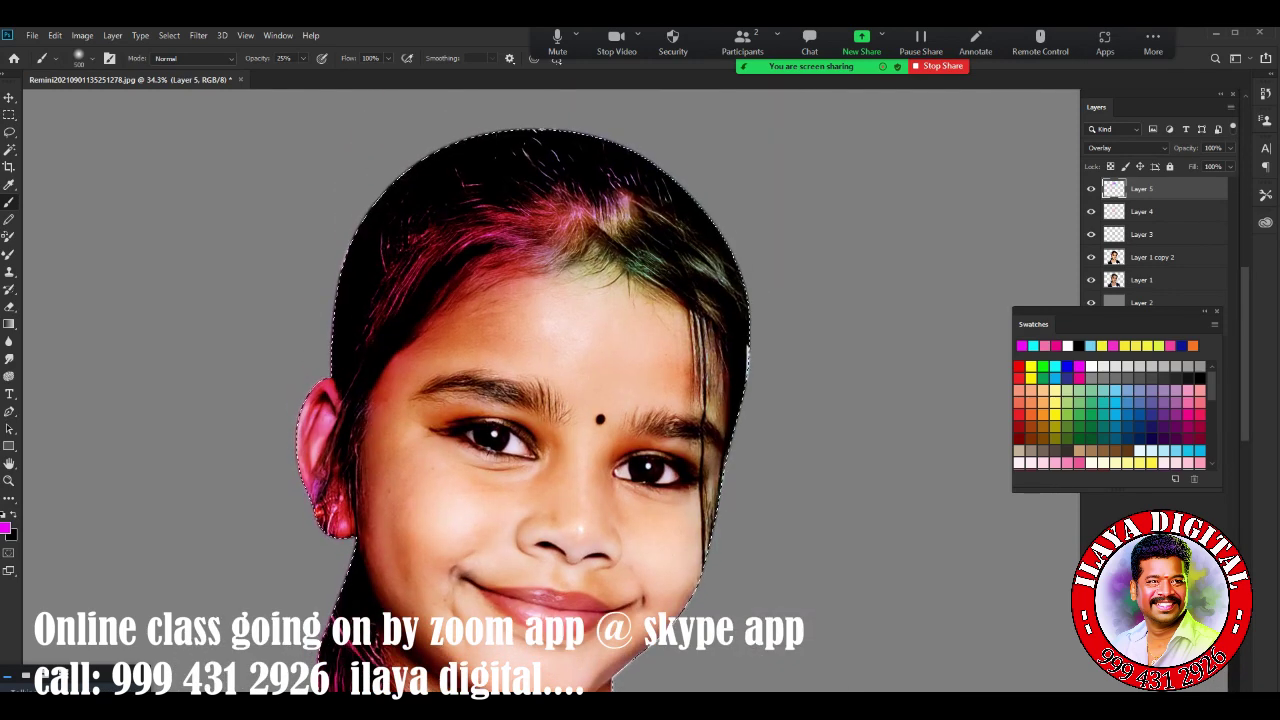
Paint blue and cyan tints over the crown, right side and front hair
{"action": "left_click", "coordinate": [1031, 366]}
{"action": "left_click_drag", "start_coordinate": [495, 250], "coordinate": [660, 210]}
{"action": "left_click_drag", "start_coordinate": [550, 230], "coordinate": [460, 300]}
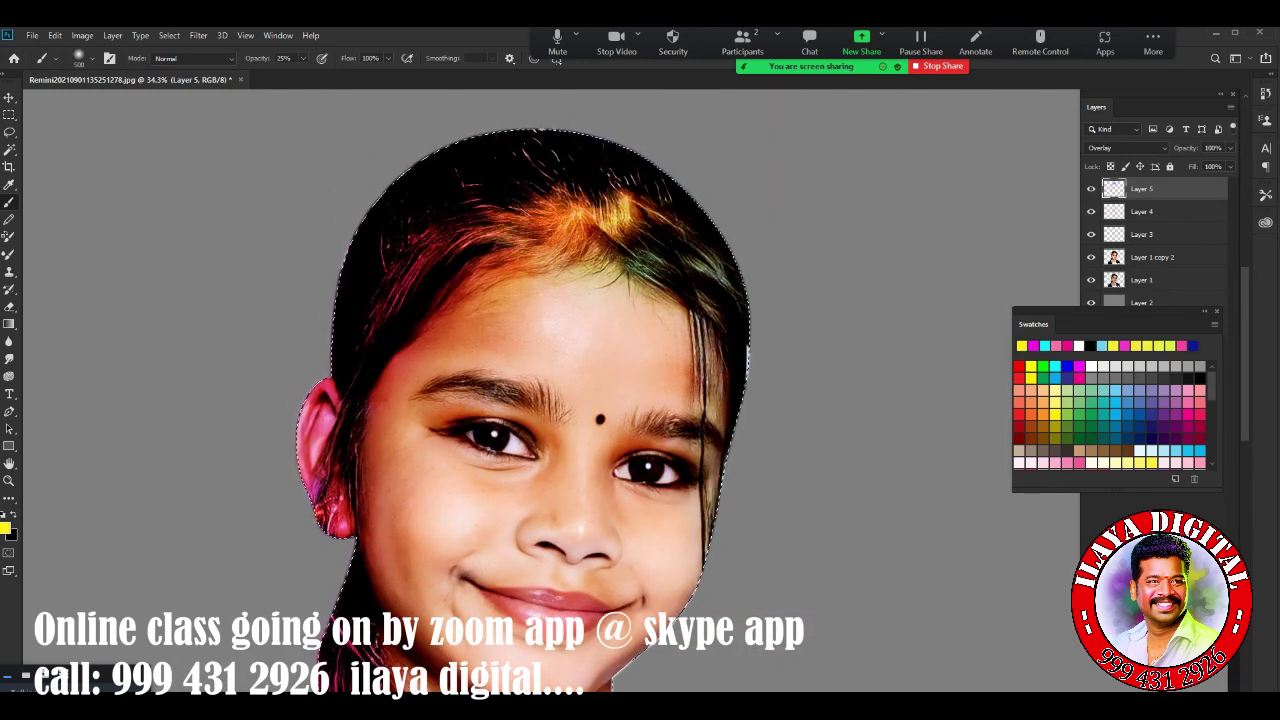
{"action": "left_click", "coordinate": [1067, 366]}
{"action": "mouse_move", "coordinate": [550, 220]}
{"action": "left_mouse_down"}
{"action": "mouse_move", "coordinate": [715, 390]}
{"action": "mouse_move", "coordinate": [610, 285]}
{"action": "left_mouse_up"}
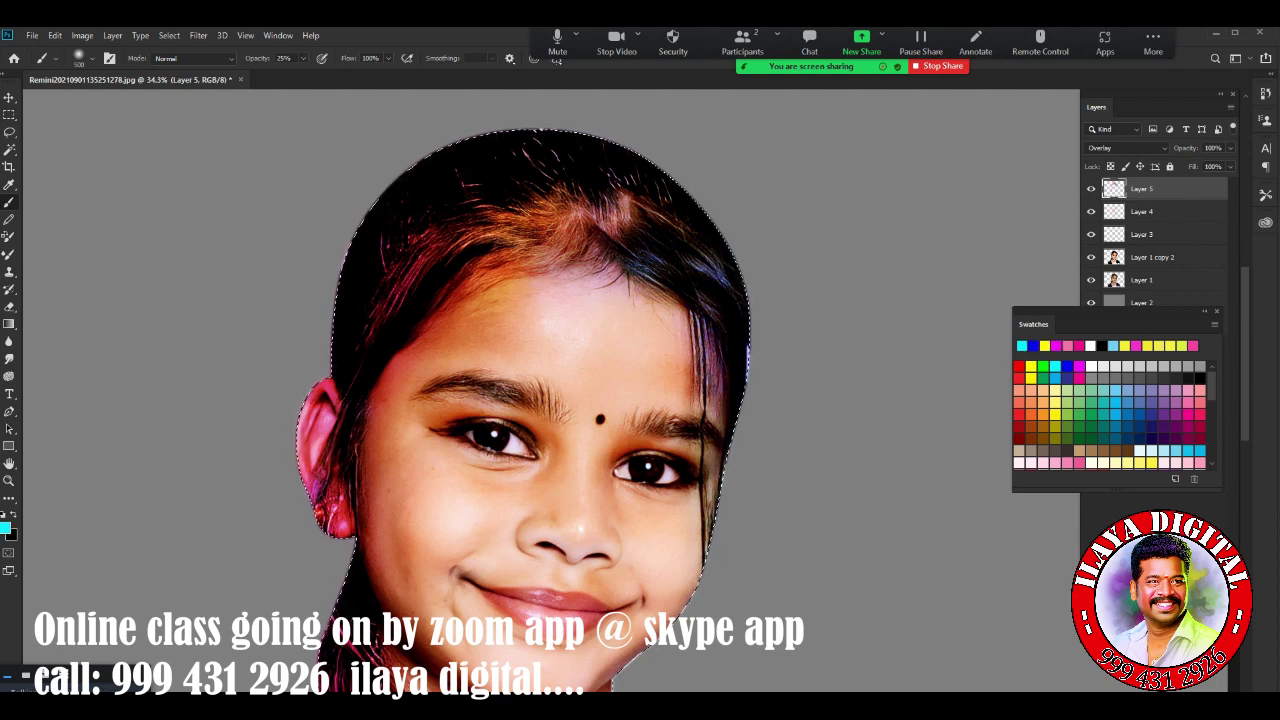
{"action": "left_click_drag", "start_coordinate": [510, 220], "coordinate": [495, 295]}
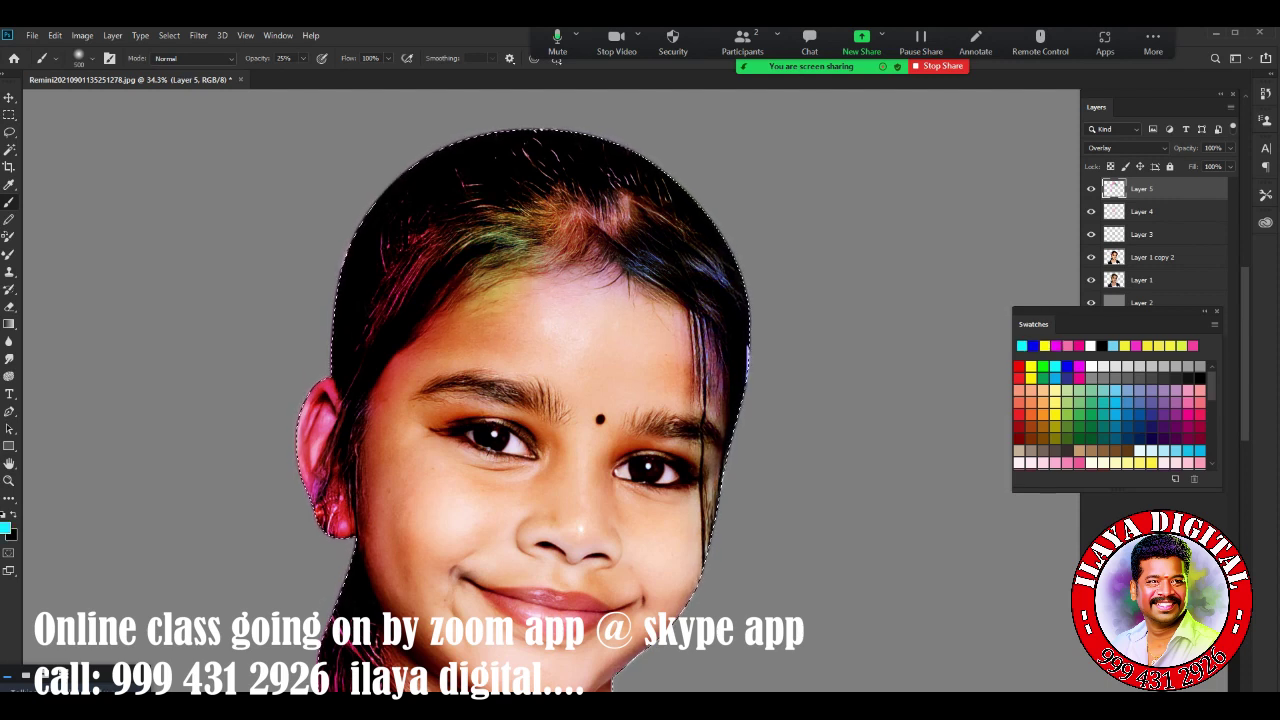
Lower the overlay layer's fill to about 84% and set the Eraser to 72% opacity
{"action": "left_click_drag", "start_coordinate": [1229, 166], "coordinate": [1208, 182]}
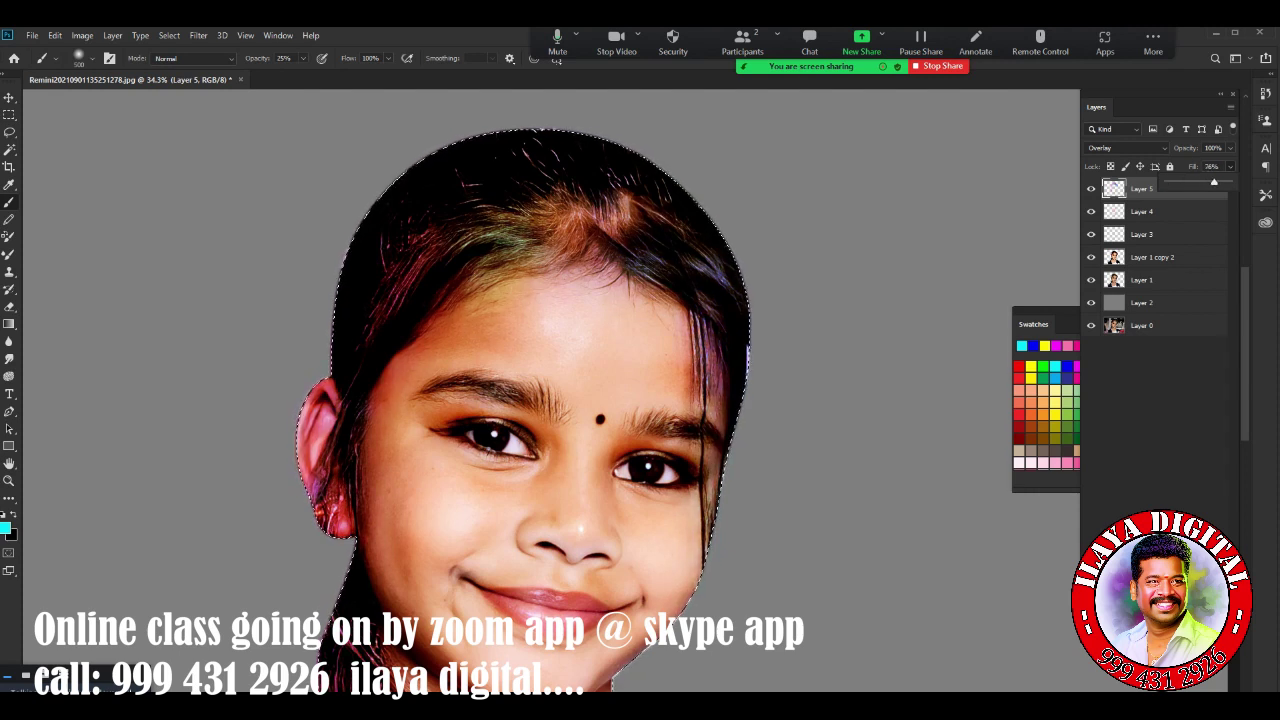
{"action": "key", "text": "e"}
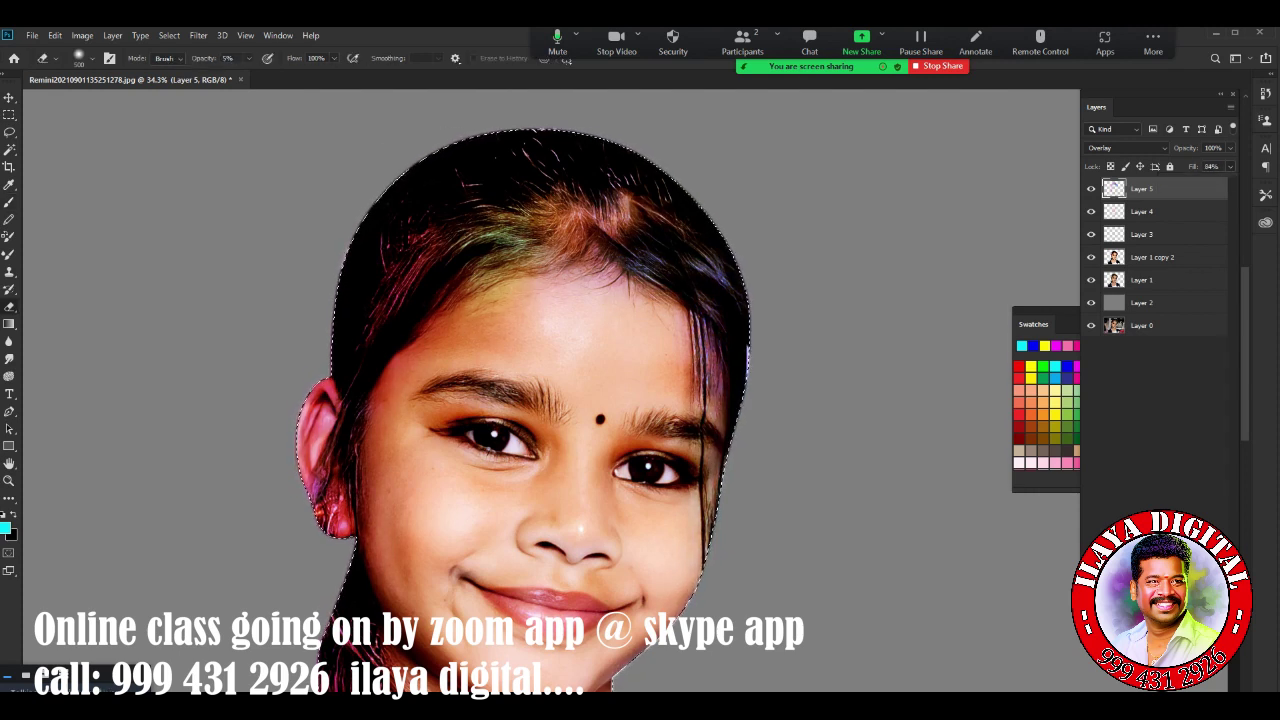
{"action": "key", "text": "7"}
{"action": "key", "text": "2"}
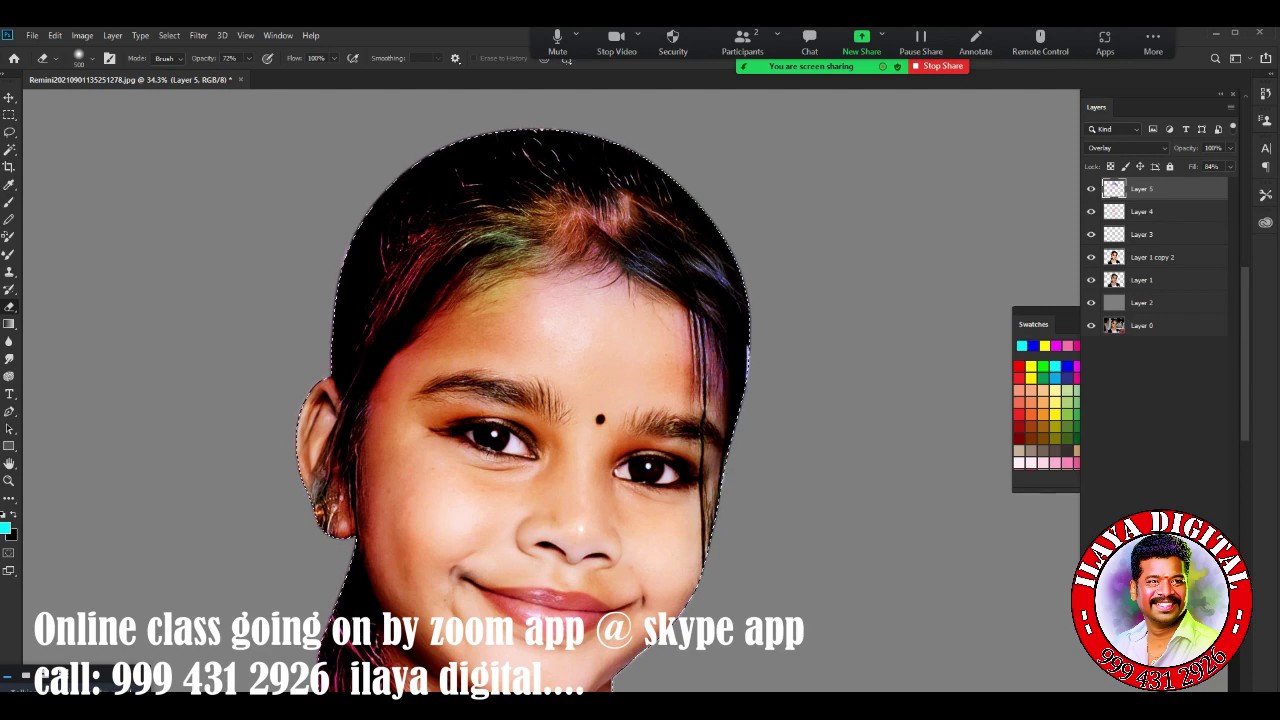
{"action": "scroll", "coordinate": [550, 400], "scroll_direction": "down", "scroll_amount": 3}
{"action": "scroll", "coordinate": [550, 400], "scroll_direction": "down", "scroll_amount": 1}
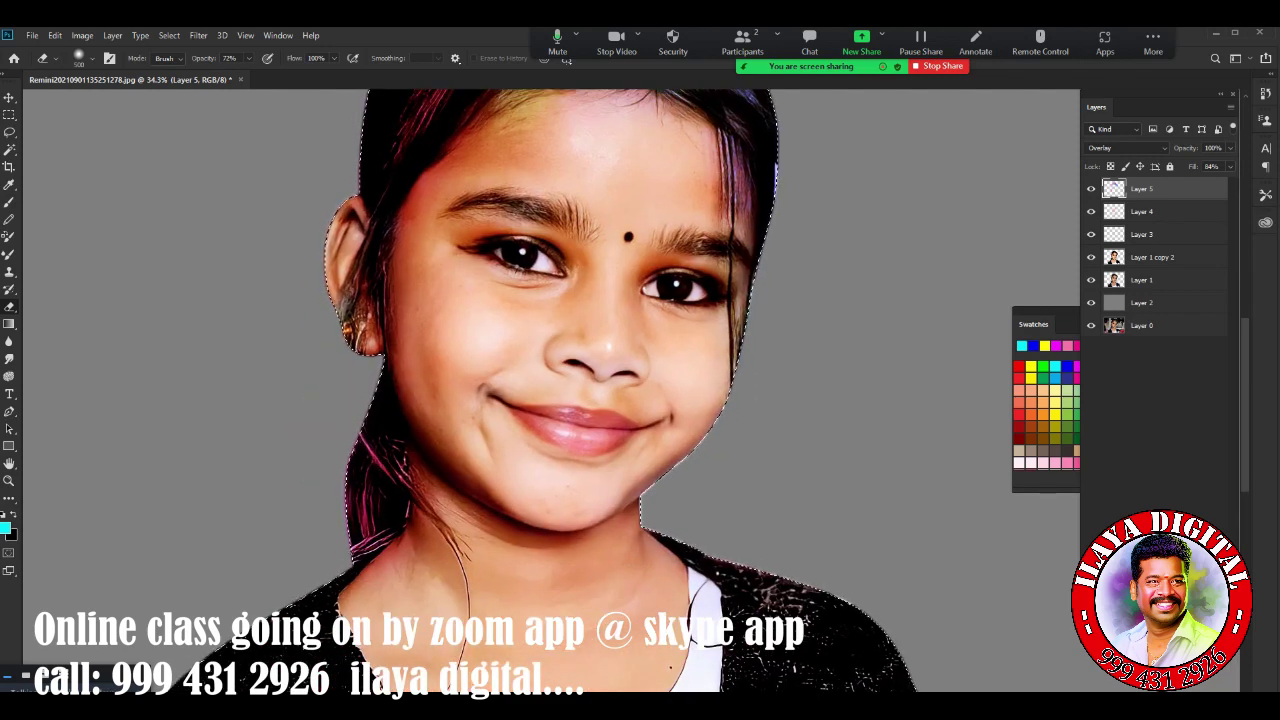
Select Layer 5 down through Layer 1 copy 2 and group them into Group 1
{"action": "scroll", "coordinate": [550, 400], "scroll_direction": "up", "scroll_amount": 2}
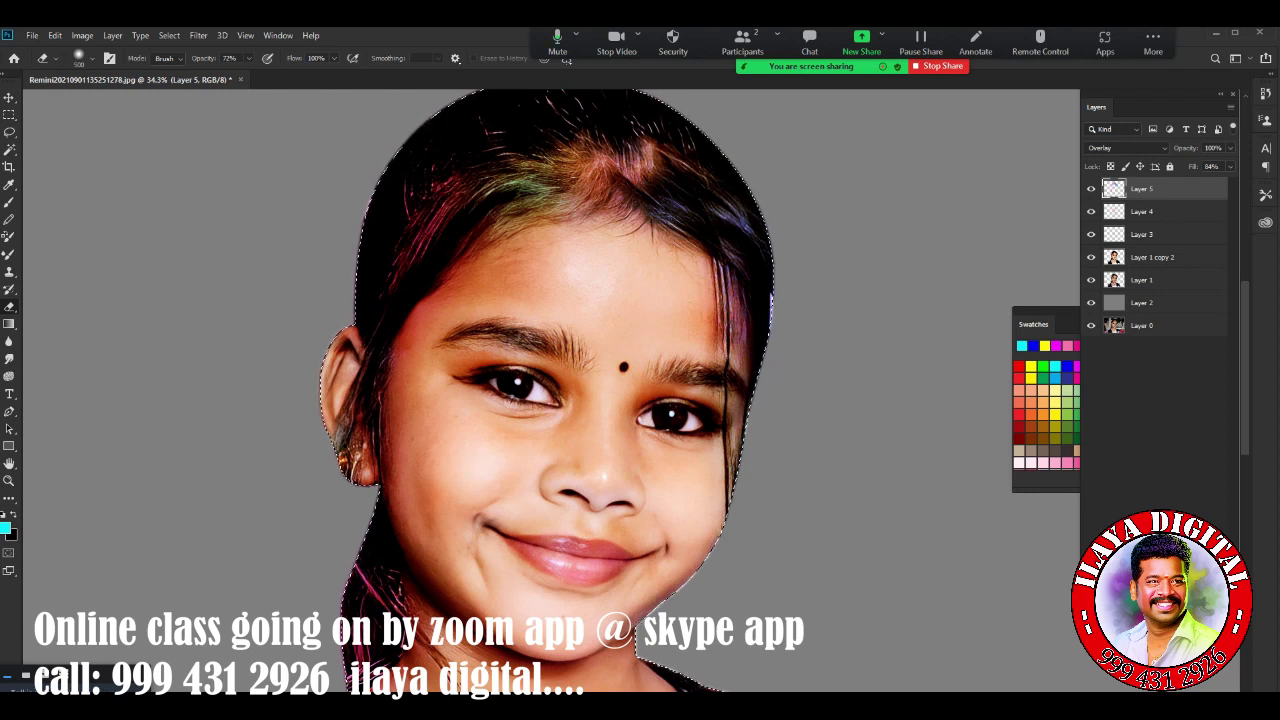
{"action": "left_click", "coordinate": [1160, 234]}
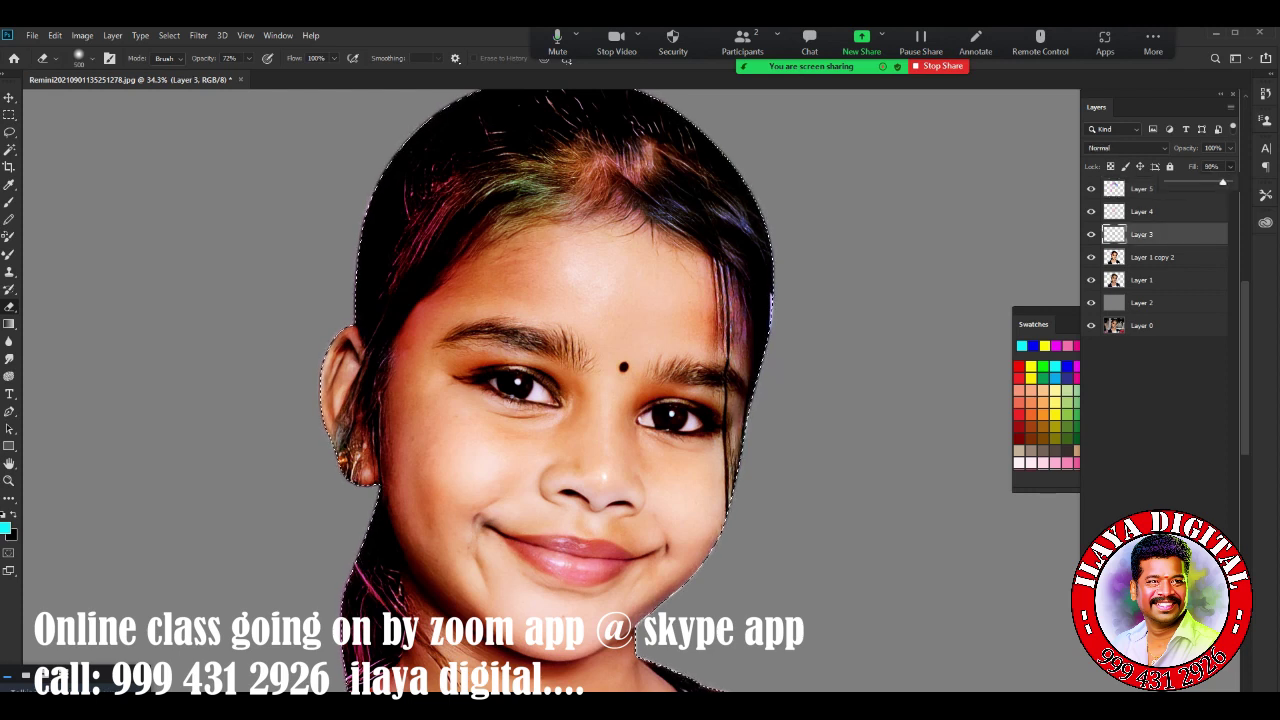
{"action": "left_click_drag", "start_coordinate": [600, 400], "coordinate": [654, 357]}
{"action": "key", "text": "alt+period"}
{"action": "key", "text": "shift+alt+bracketleft"}
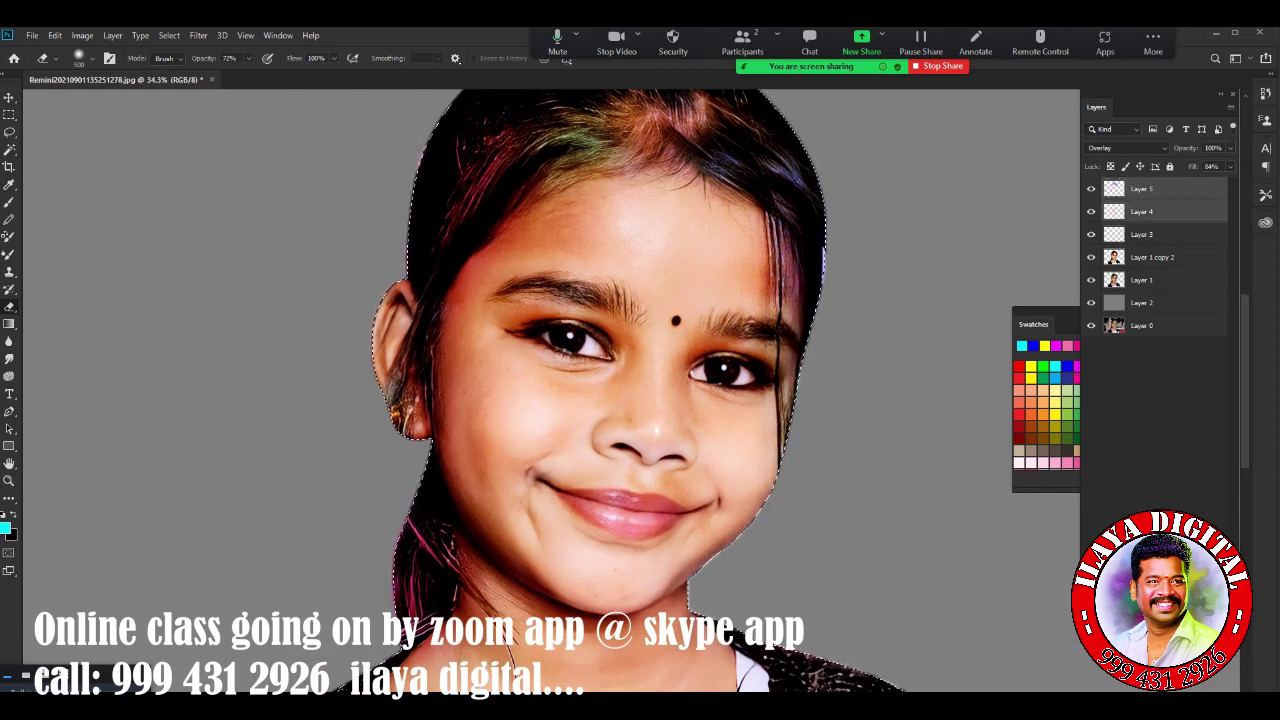
{"action": "key", "text": "shift+alt+bracketleft"}
{"action": "key", "text": "shift+alt+bracketleft"}
{"action": "key", "text": "ctrl+g"}
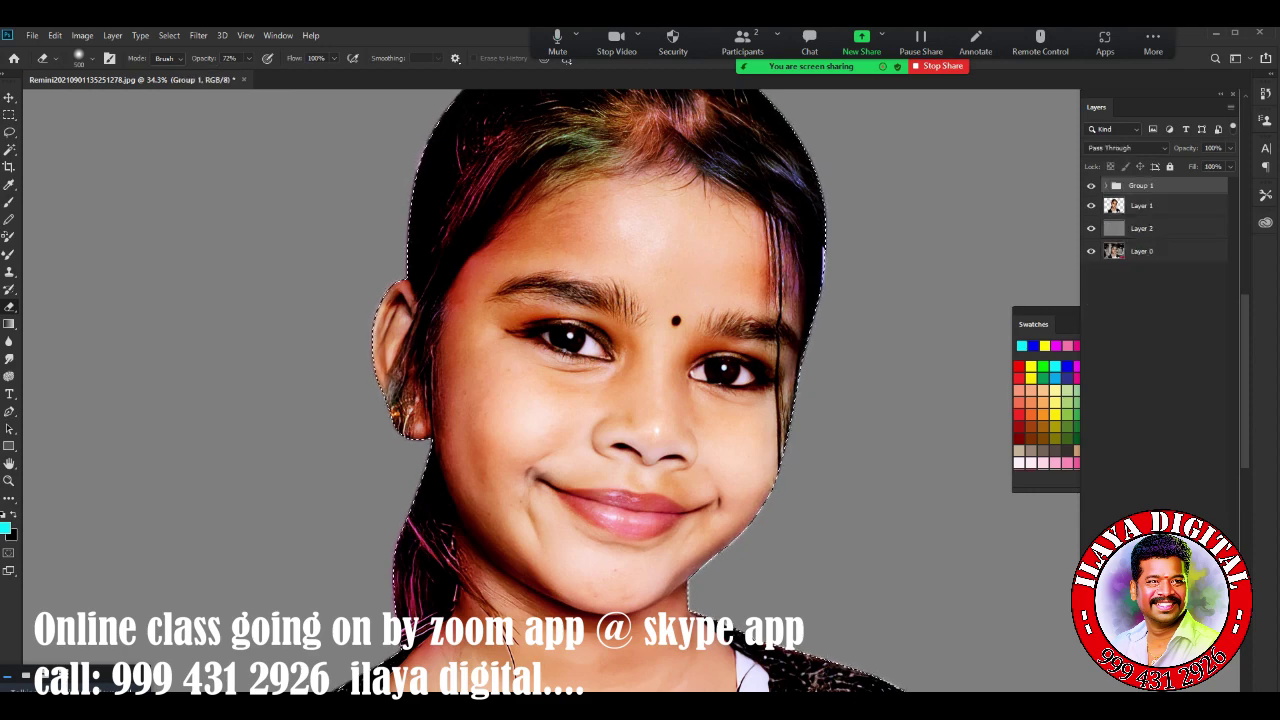
Duplicate Group 1, merge the copy into one layer, and add empty Layer 6 on top
{"action": "key", "text": "ctrl+j"}
{"action": "key", "text": "ctrl+e"}
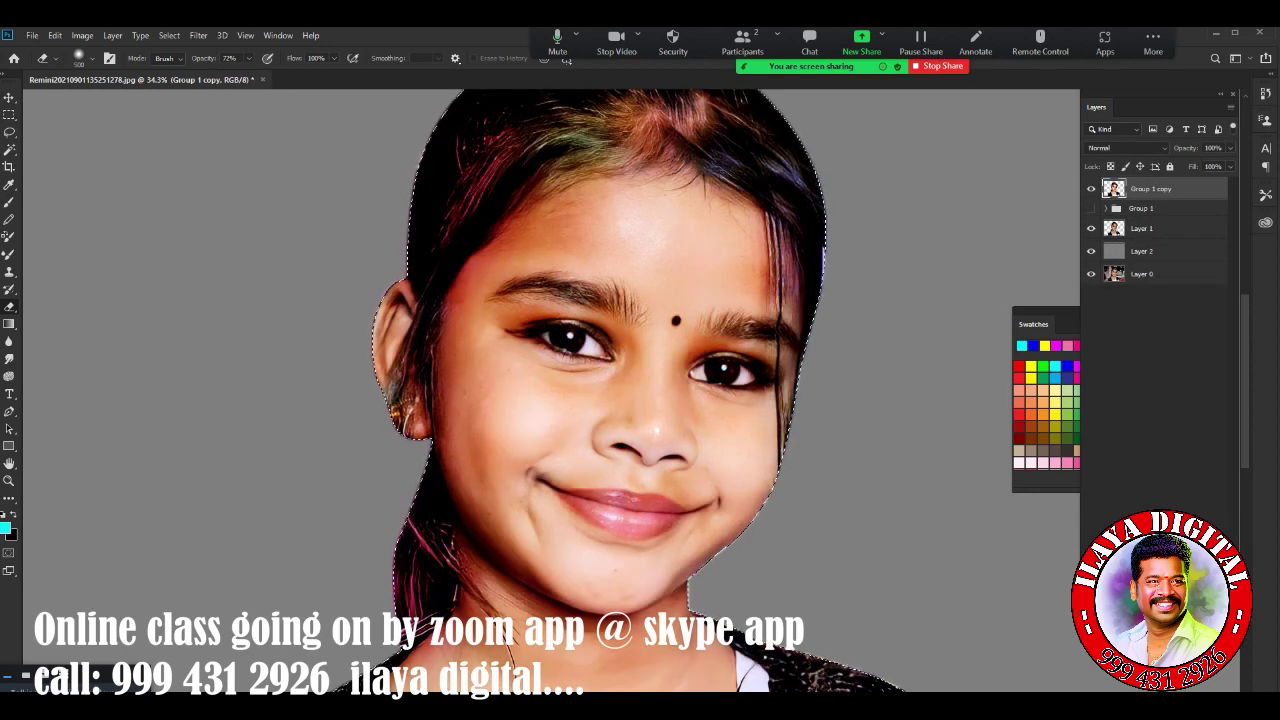
{"action": "key", "text": "ctrl+shift+n"}
{"action": "key", "text": "Return"}
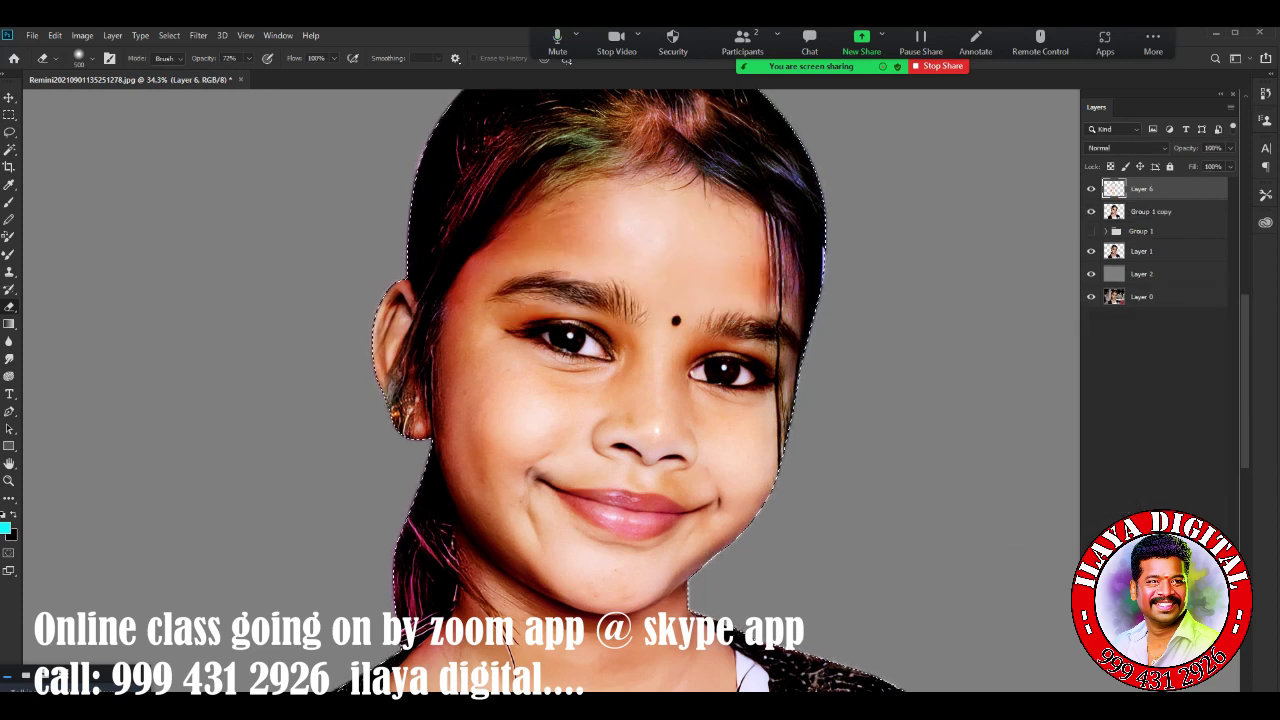
{"action": "key", "text": "r"}
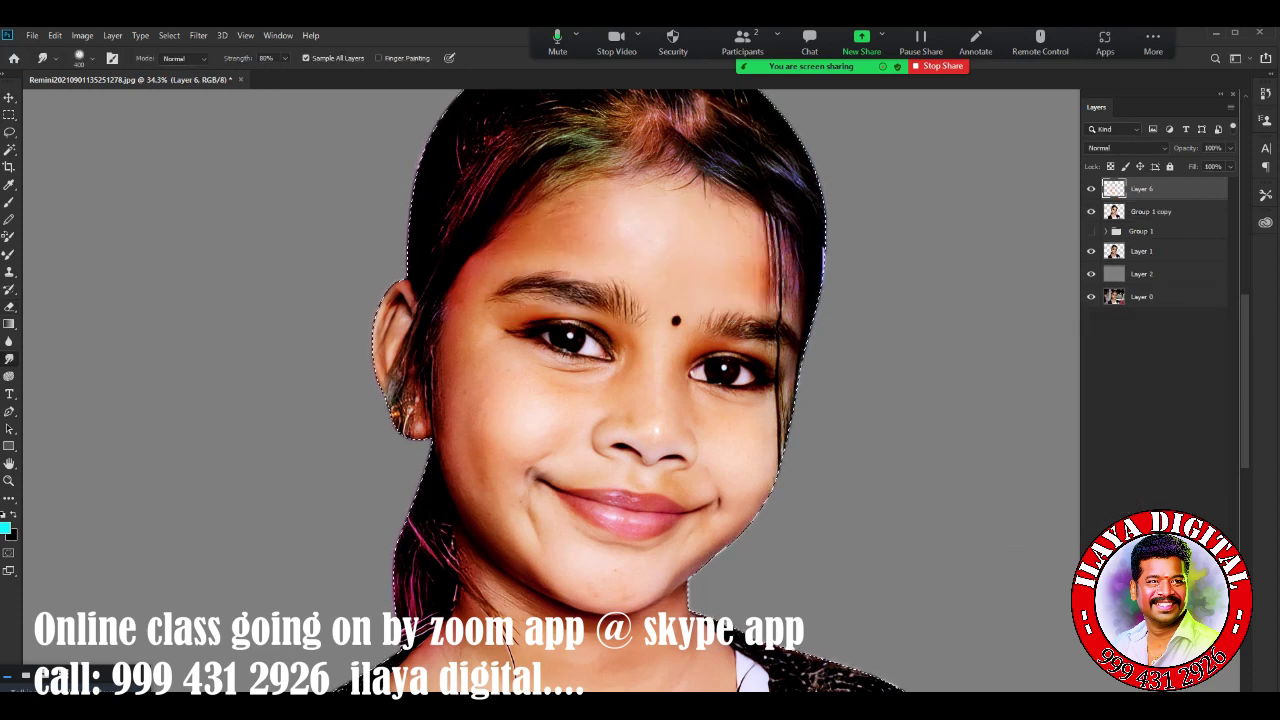
Enable Transfer on the Smudge brush and reduce its tip size to about 24 px
{"action": "right_click", "coordinate": [462, 246]}
{"action": "key", "text": "Escape"}
{"action": "right_click", "coordinate": [616, 117]}
{"action": "key", "text": "Escape"}
{"action": "right_click", "coordinate": [534, 230]}
{"action": "key", "text": "Escape"}
{"action": "key", "text": "F5"}
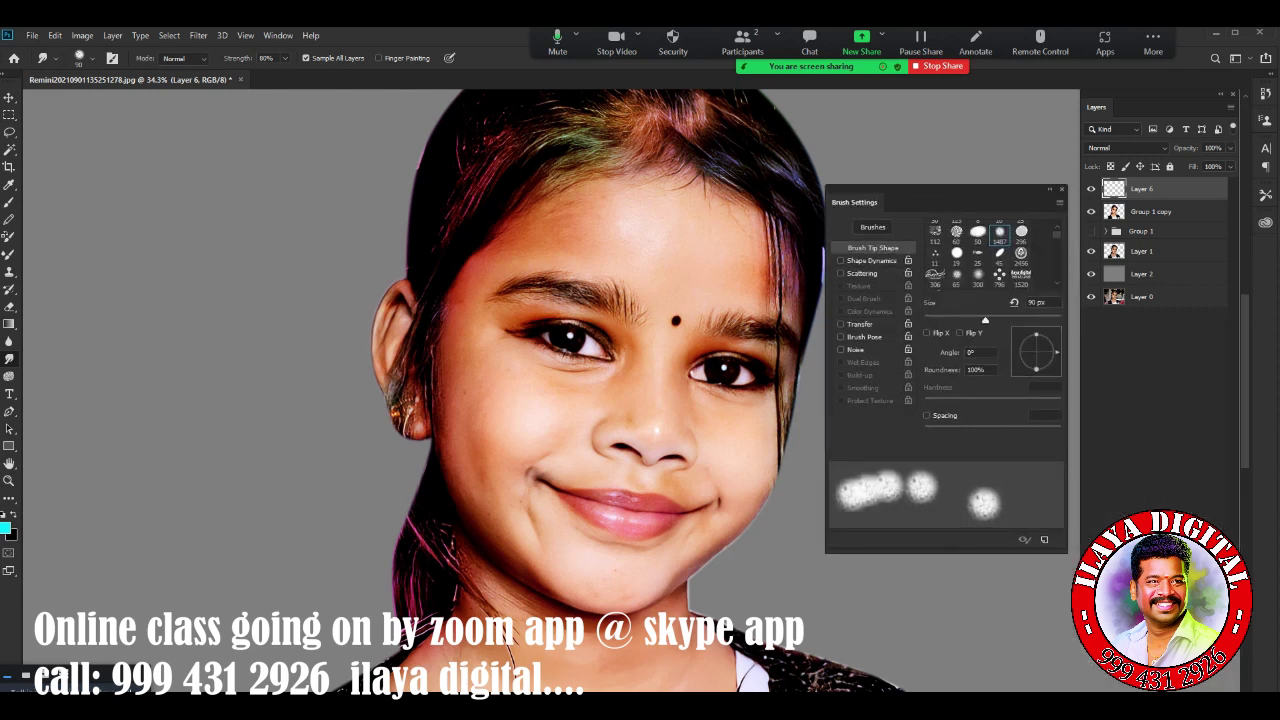
{"action": "left_click", "coordinate": [840, 324]}
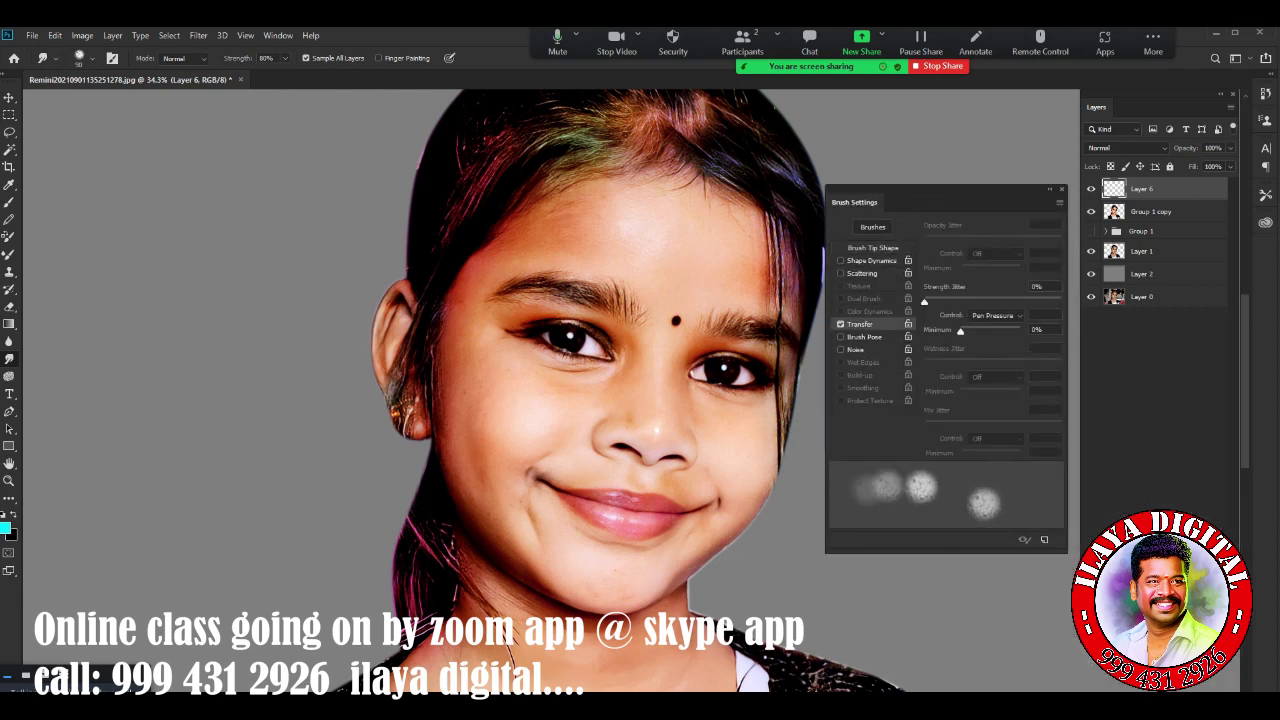
{"action": "left_click", "coordinate": [872, 247]}
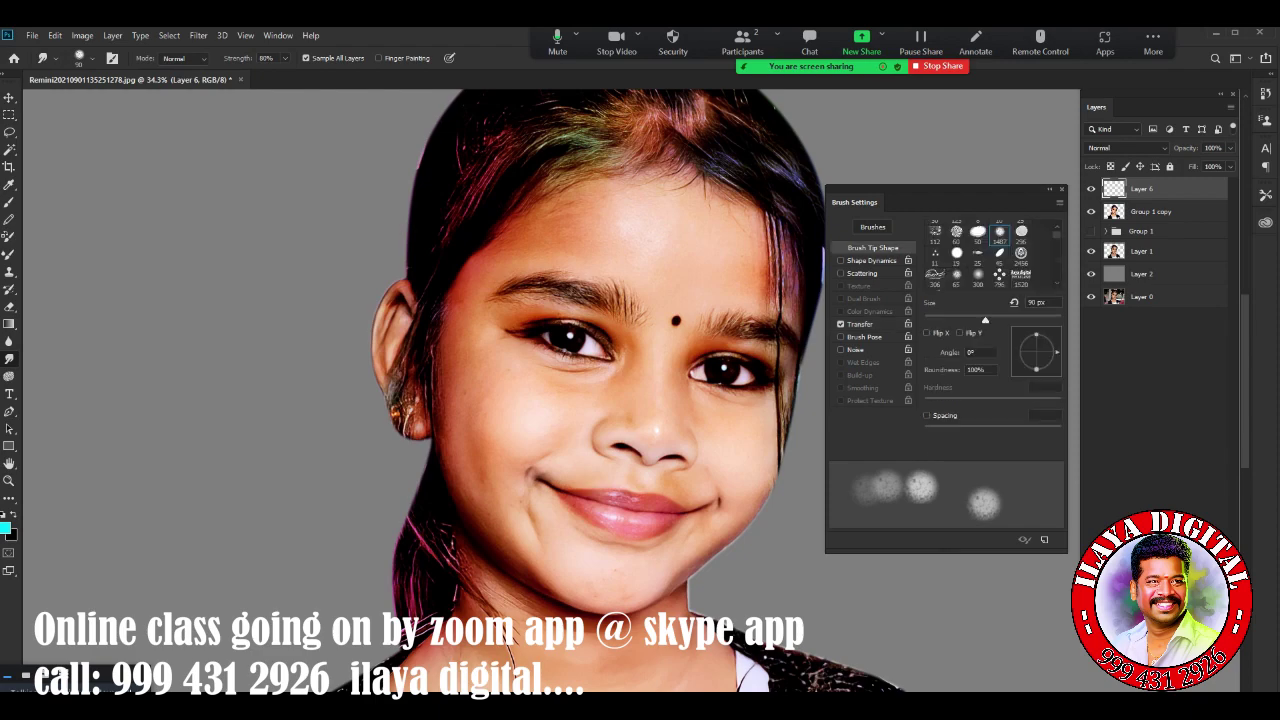
{"action": "left_click_drag", "start_coordinate": [979, 320], "coordinate": [939, 320]}
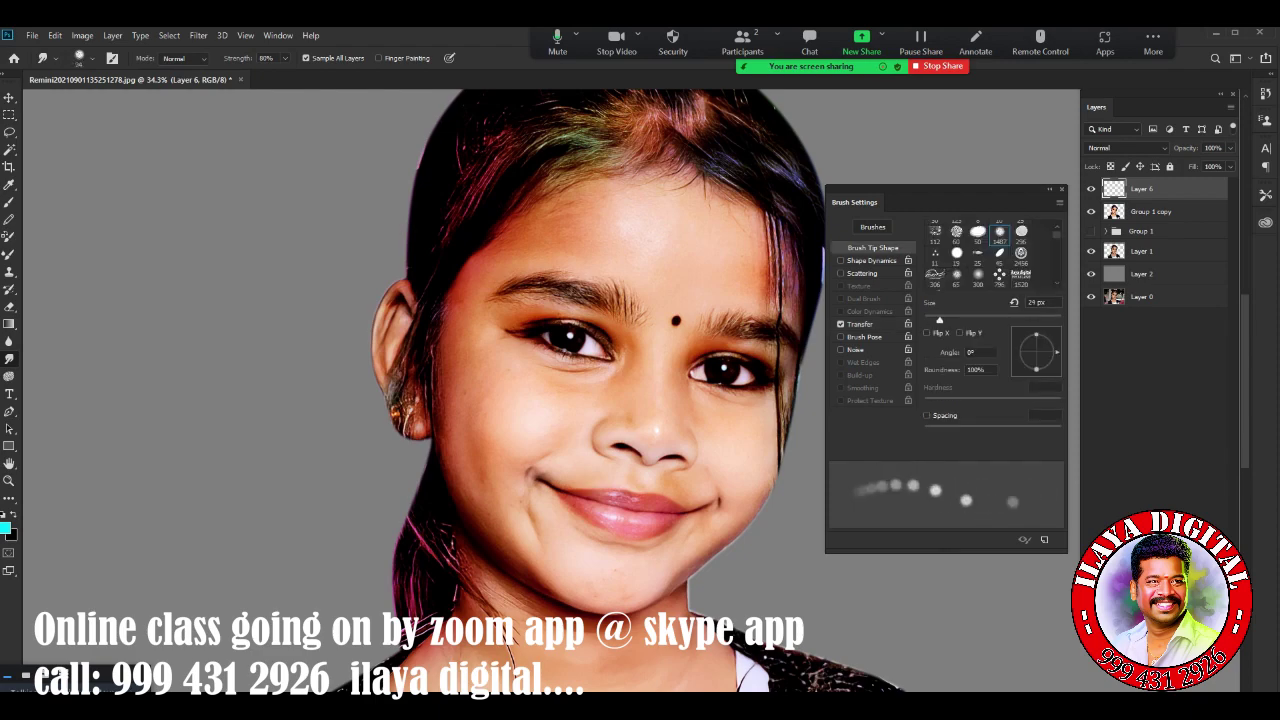
{"action": "left_click_drag", "start_coordinate": [855, 202], "coordinate": [1040, 343]}
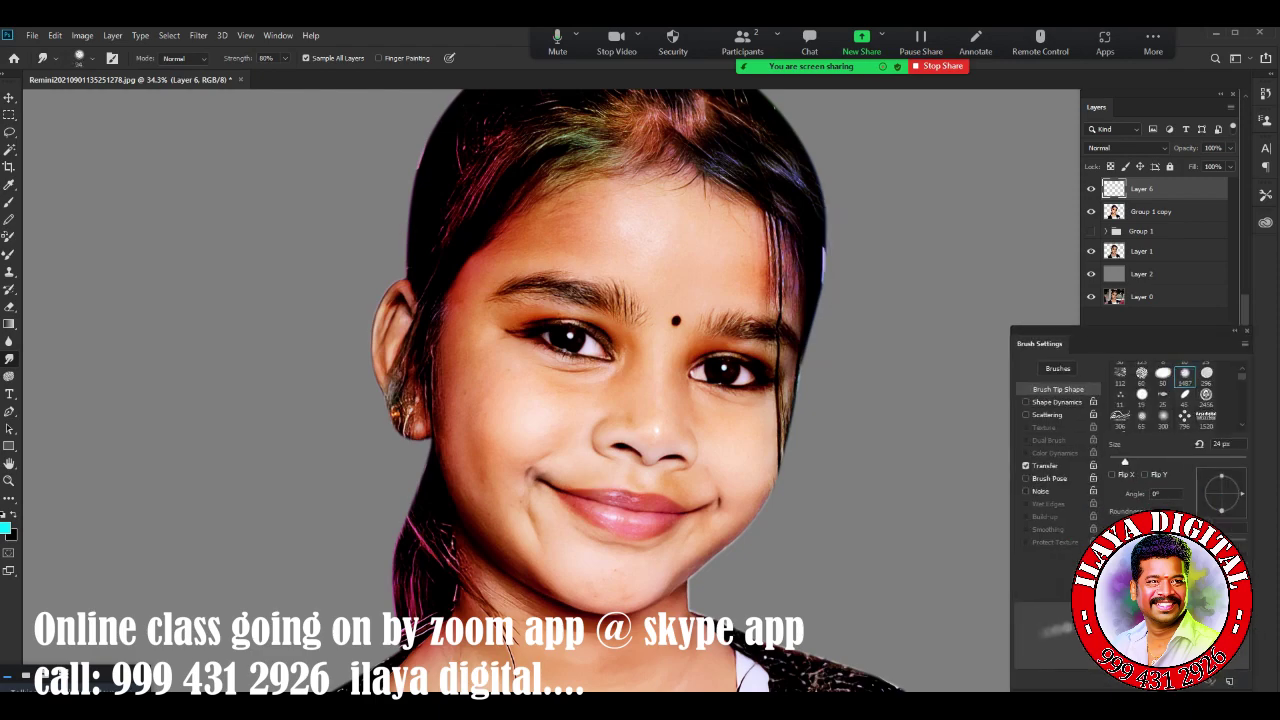
{"action": "scroll", "coordinate": [590, 400], "scroll_direction": "up", "scroll_amount": 5}
Zoom and rotate the canvas view to frame the nose, then return to Smudge
{"action": "scroll", "coordinate": [540, 400], "scroll_direction": "down", "scroll_amount": 5}
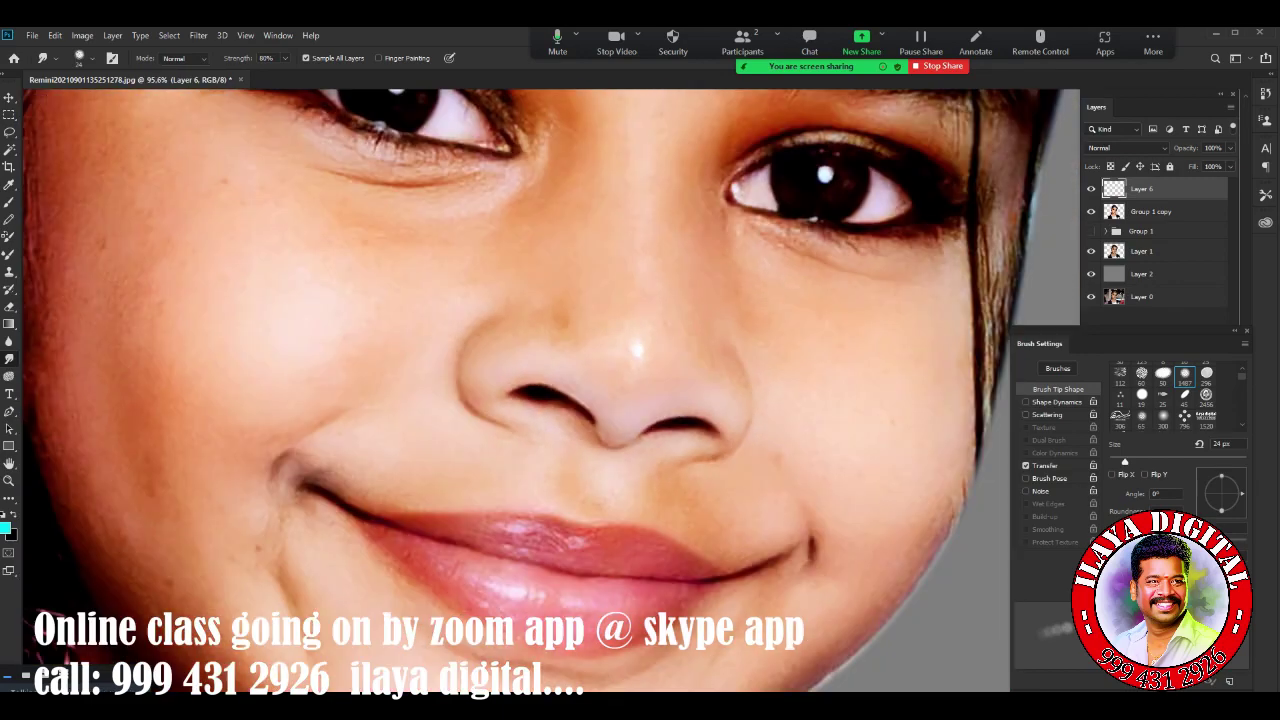
{"action": "scroll", "coordinate": [540, 400], "scroll_direction": "up", "scroll_amount": 6}
{"action": "scroll", "coordinate": [550, 400], "scroll_direction": "up", "scroll_amount": 2}
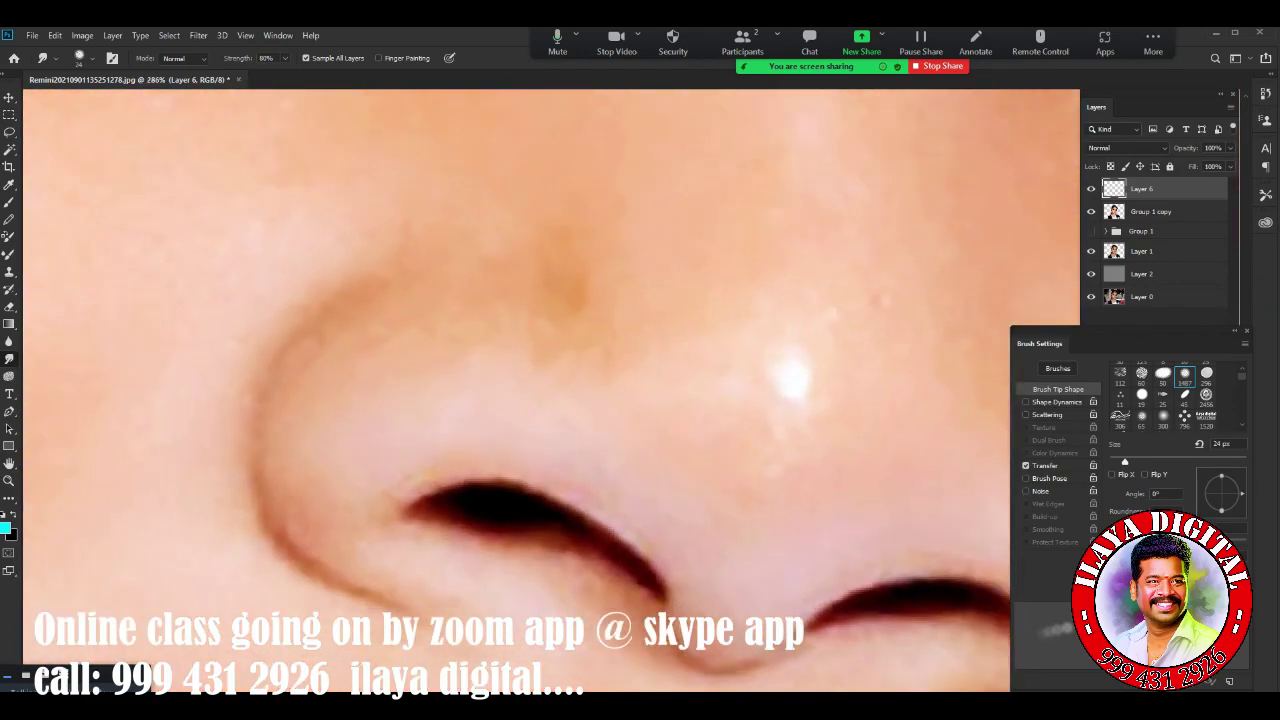
{"action": "scroll", "coordinate": [550, 400], "scroll_direction": "down", "scroll_amount": 4}
{"action": "scroll", "coordinate": [490, 360], "scroll_direction": "up", "scroll_amount": 3}
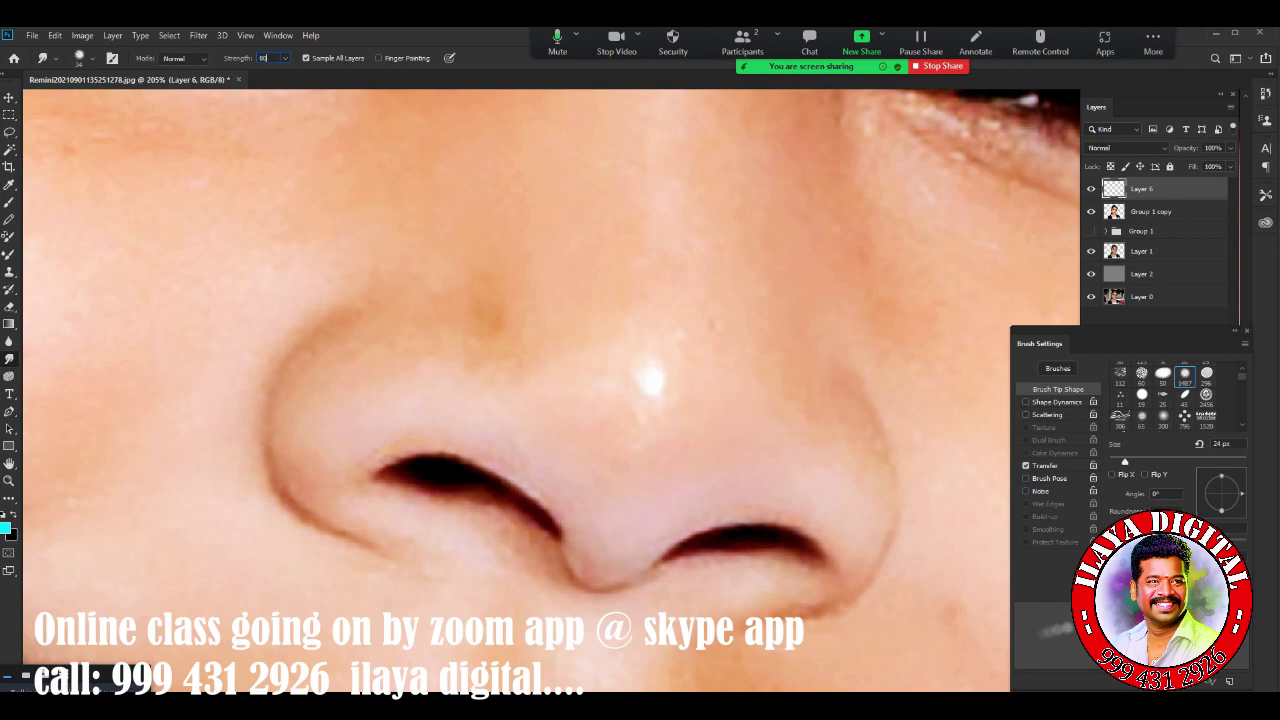
{"action": "scroll", "coordinate": [547, 430], "scroll_direction": "down", "scroll_amount": 4}
{"action": "scroll", "coordinate": [547, 430], "scroll_direction": "up", "scroll_amount": 4}
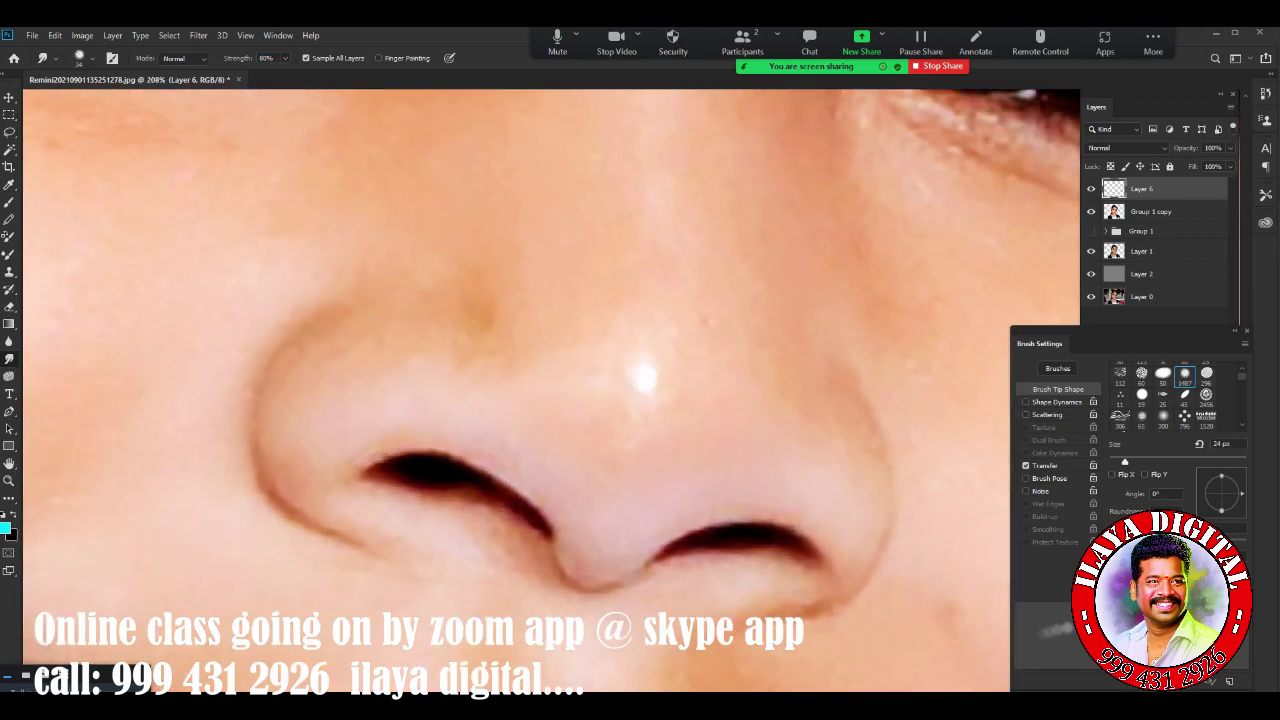
{"action": "scroll", "coordinate": [547, 430], "scroll_direction": "up", "scroll_amount": 3}
{"action": "key", "text": "r"}
{"action": "mouse_move", "coordinate": [700, 320]}
{"action": "left_mouse_down"}
{"action": "mouse_move", "coordinate": [630, 400]}
{"action": "mouse_move", "coordinate": [640, 380]}
{"action": "left_mouse_up"}
{"action": "scroll", "coordinate": [630, 400], "scroll_direction": "down", "scroll_amount": 2}
{"action": "scroll", "coordinate": [630, 400], "scroll_direction": "up", "scroll_amount": 4}
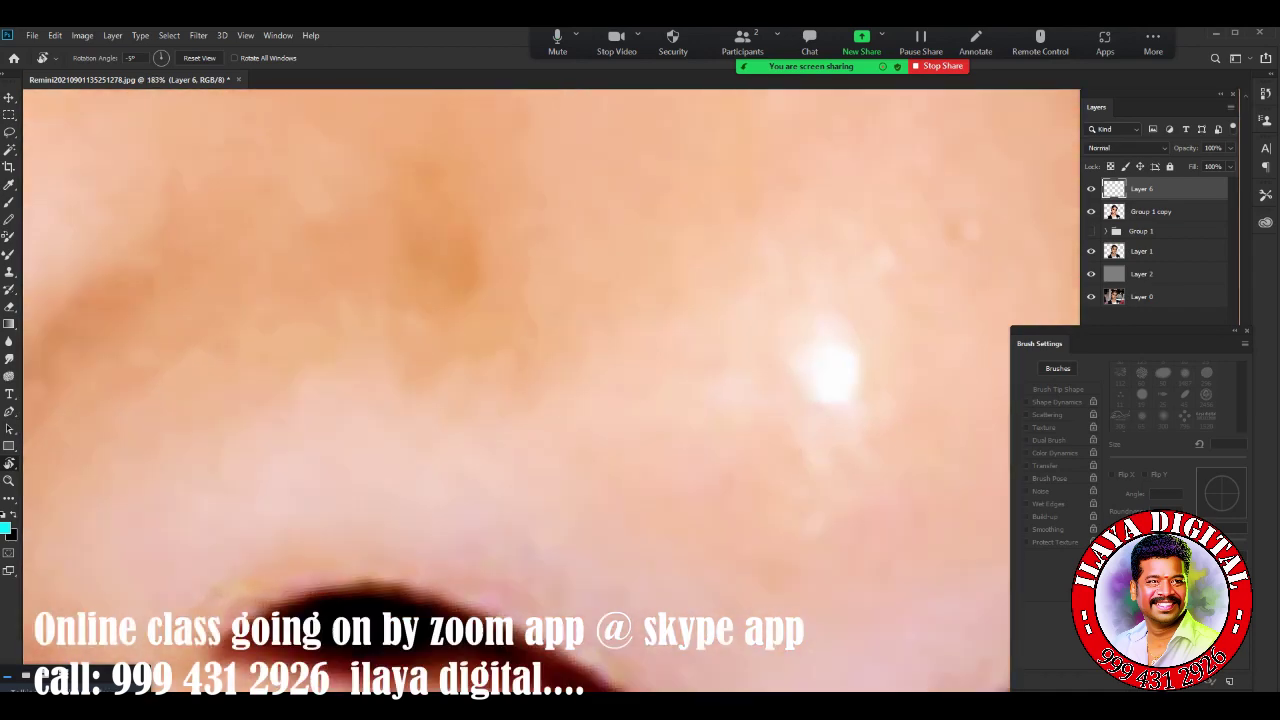
{"action": "scroll", "coordinate": [630, 400], "scroll_direction": "up", "scroll_amount": 2}
{"action": "key", "text": "r"}
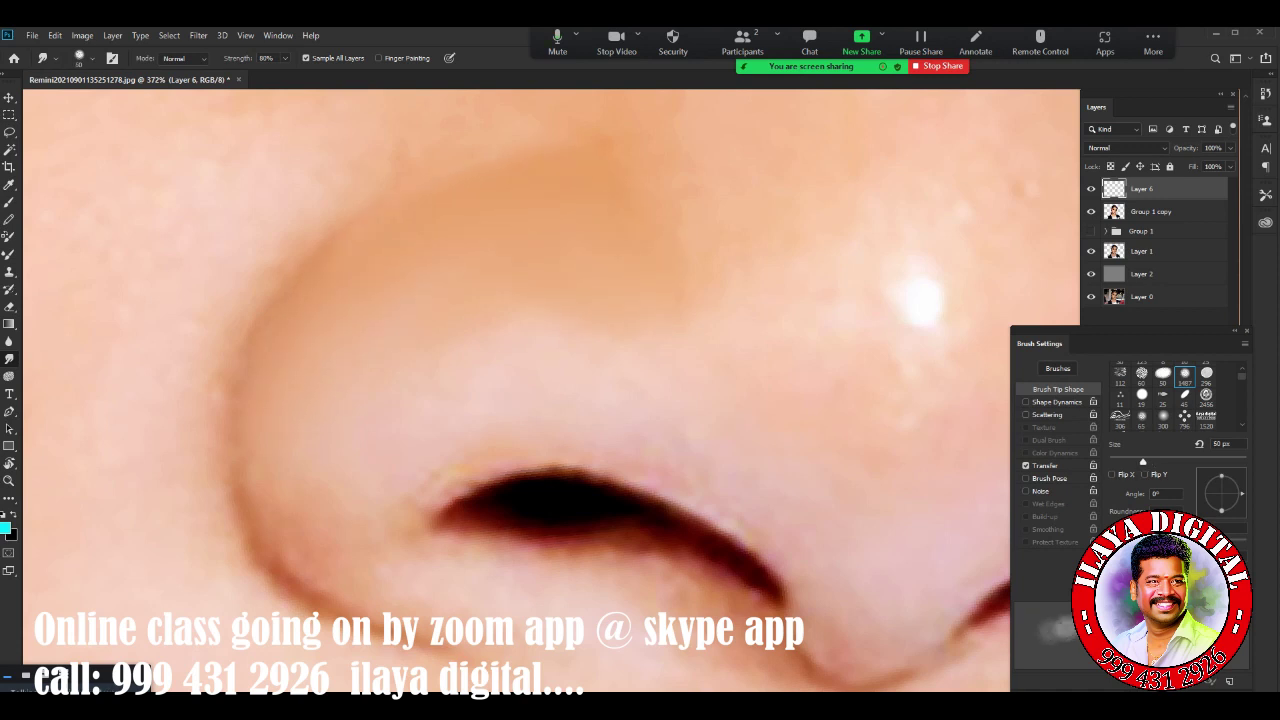
Shrink the smudge brush to 40 px and zoom in on the nostril
{"action": "key", "text": "bracketleft"}
{"action": "key", "text": "bracketleft"}
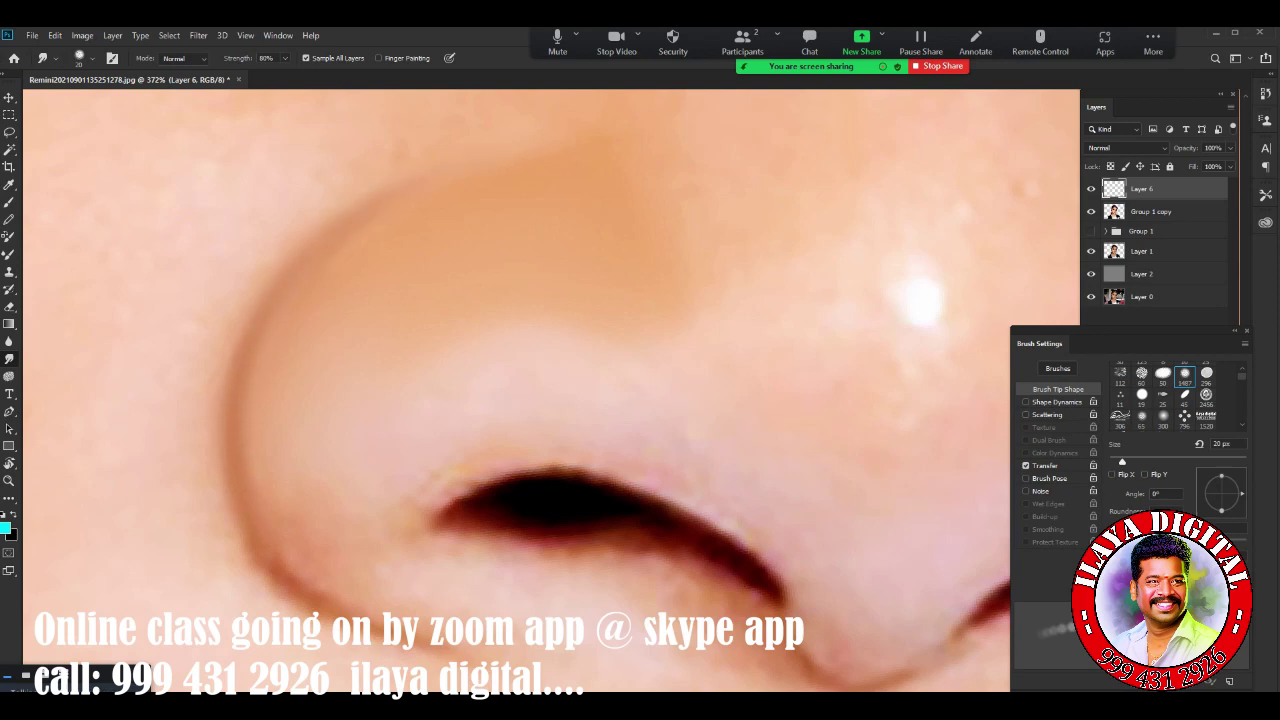
{"action": "scroll", "coordinate": [550, 390], "scroll_direction": "down", "scroll_amount": 3}
{"action": "scroll", "coordinate": [550, 390], "scroll_direction": "down", "scroll_amount": 2}
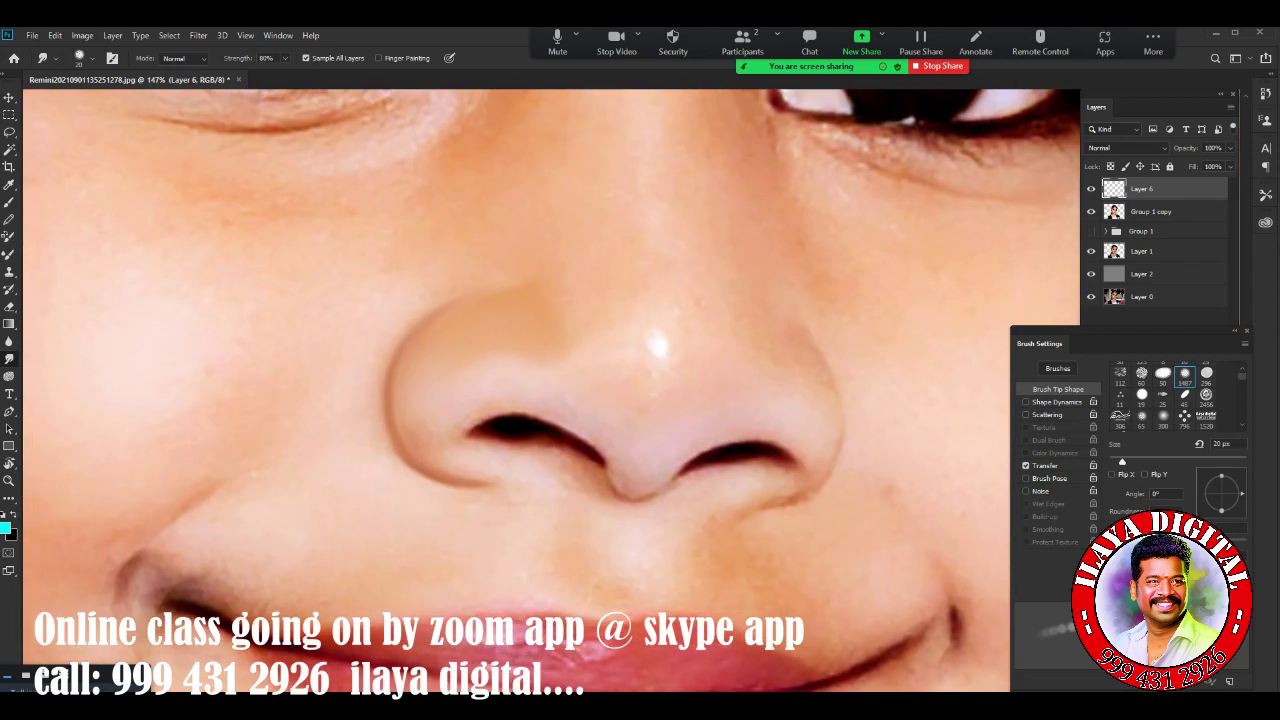
{"action": "scroll", "coordinate": [365, 420], "scroll_direction": "up", "scroll_amount": 3}
{"action": "scroll", "coordinate": [409, 343], "scroll_direction": "down", "scroll_amount": 3}
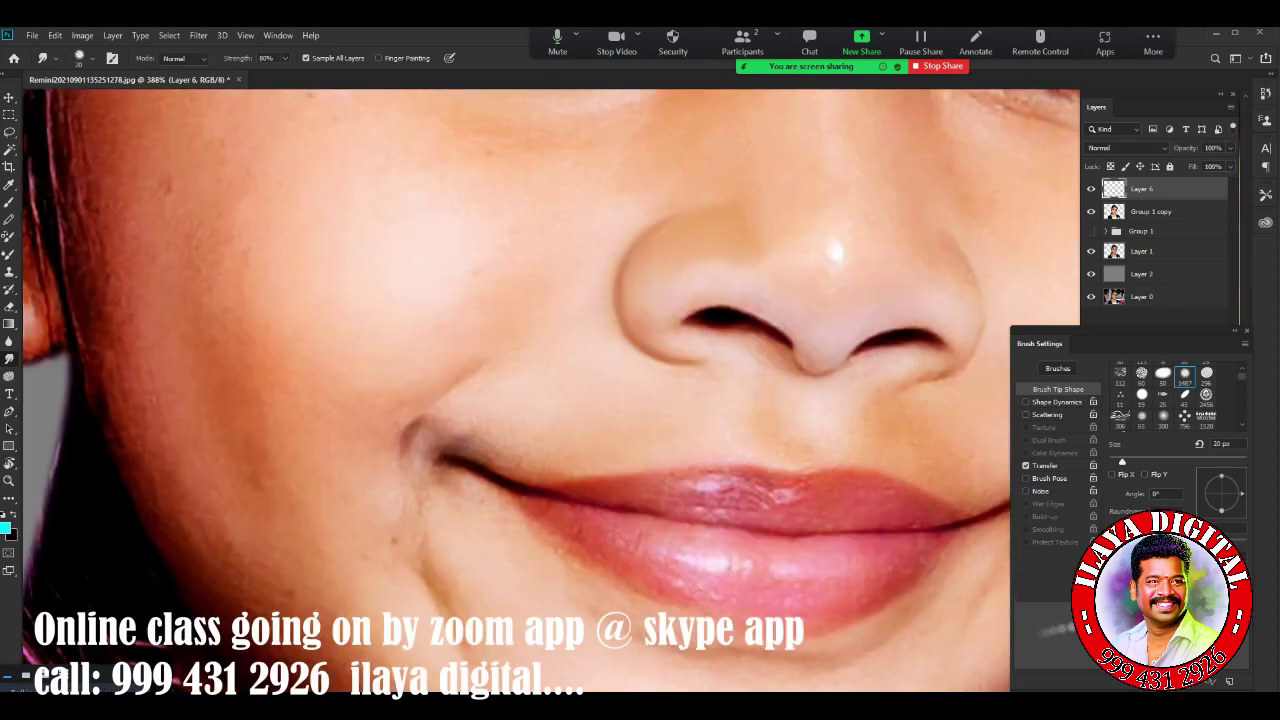
{"action": "scroll", "coordinate": [409, 343], "scroll_direction": "up", "scroll_amount": 2}
{"action": "scroll", "coordinate": [409, 343], "scroll_direction": "up", "scroll_amount": 1}
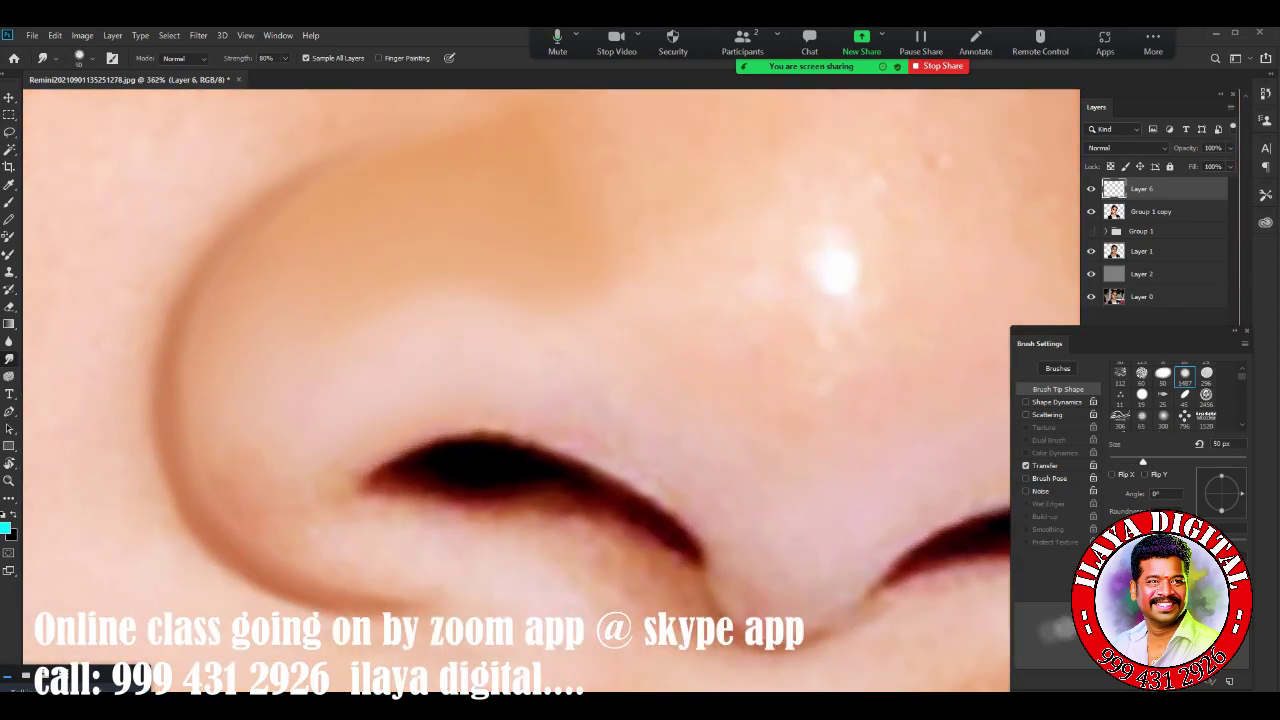
Smudge the nostril's upper edge and the pale band left of it into the surrounding skin
{"action": "key", "text": "bracketleft"}
{"action": "left_click_drag", "start_coordinate": [470, 434], "coordinate": [620, 470]}
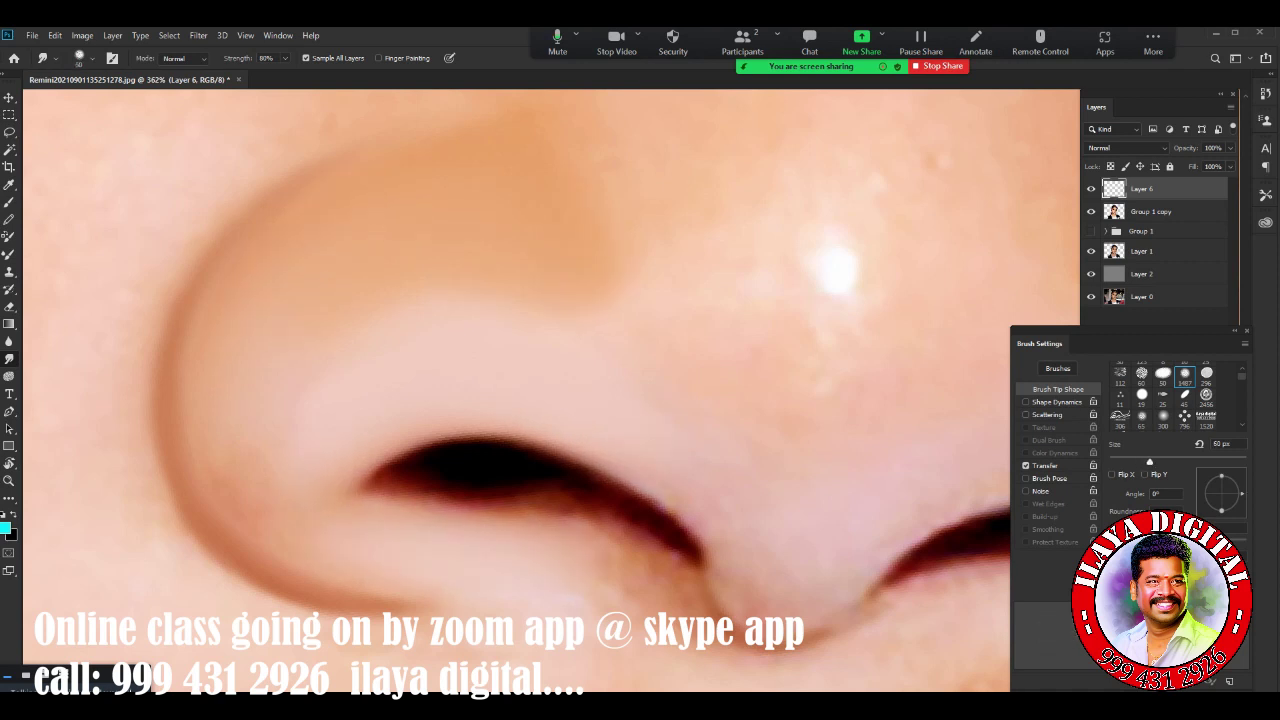
{"action": "left_click_drag", "start_coordinate": [400, 290], "coordinate": [470, 315]}
{"action": "key", "text": "bracketleft"}
{"action": "left_click_drag", "start_coordinate": [325, 410], "coordinate": [295, 412]}
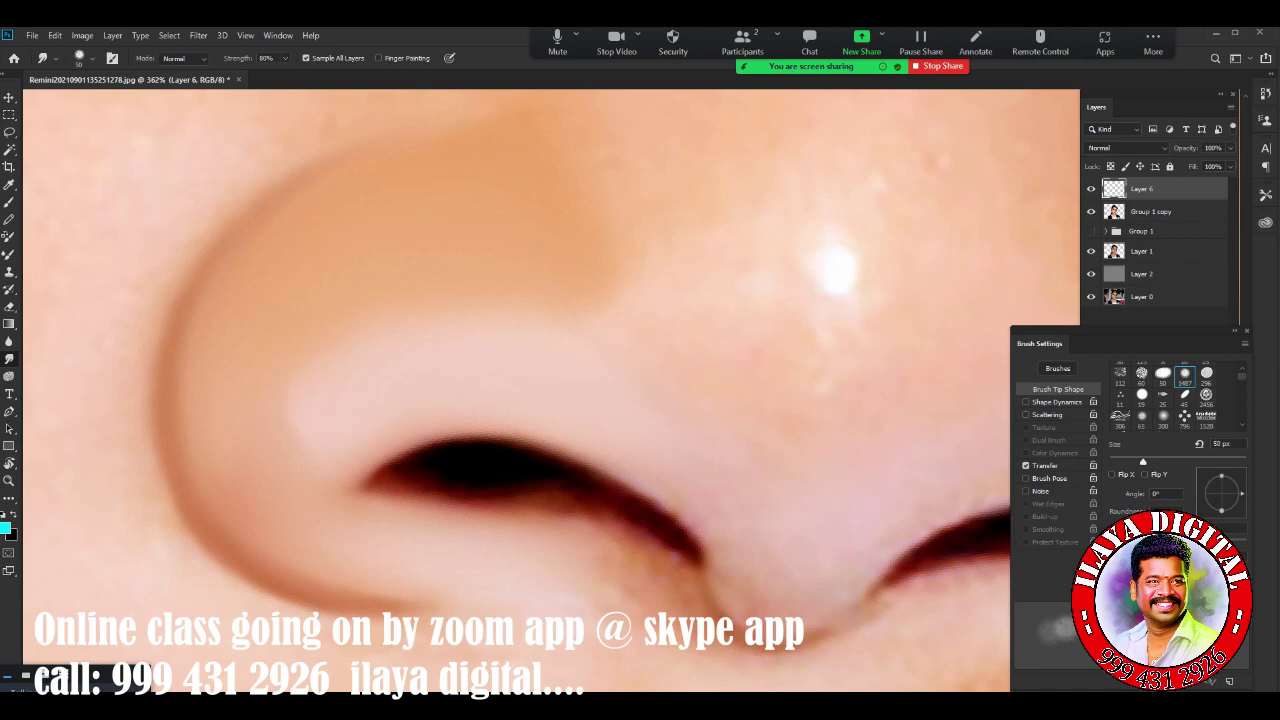
{"action": "left_click", "coordinate": [413, 355]}
{"action": "scroll", "coordinate": [540, 390], "scroll_direction": "down", "scroll_amount": 3}
{"action": "scroll", "coordinate": [540, 390], "scroll_direction": "down", "scroll_amount": 2}
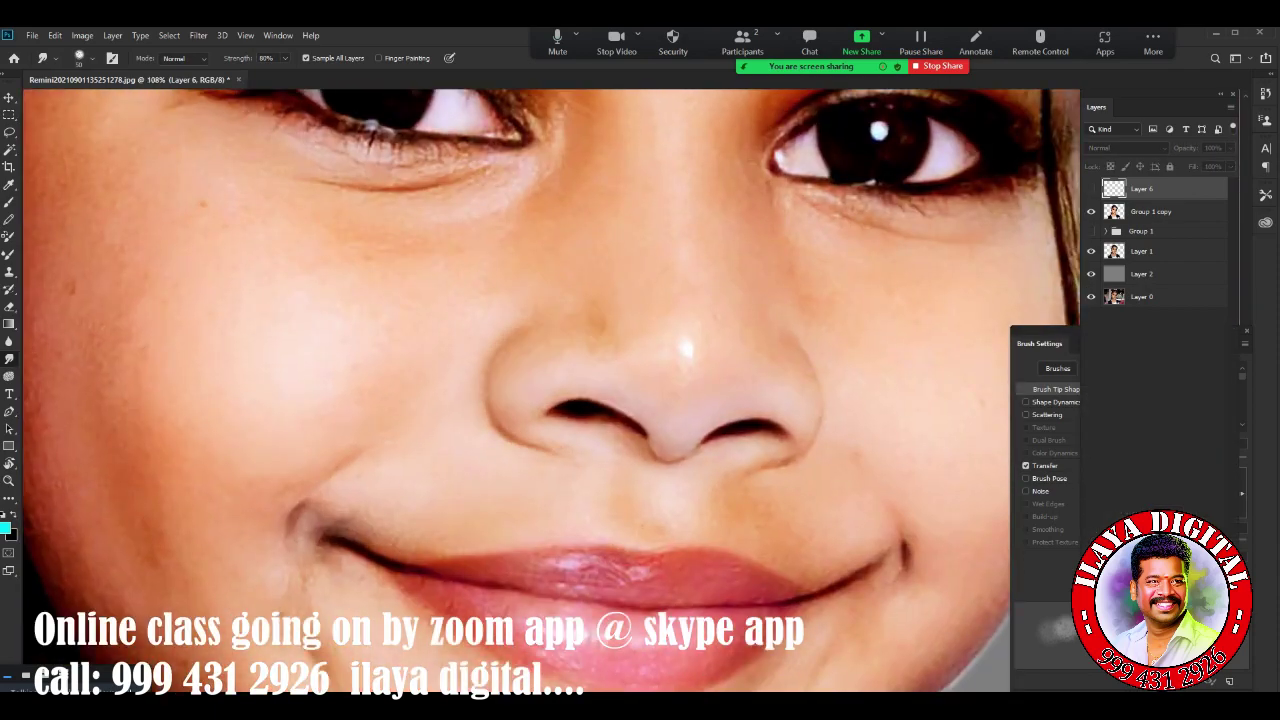
Return to the Smudge tool and sharpen the left tip of the nostril
{"action": "scroll", "coordinate": [591, 338], "scroll_direction": "up", "scroll_amount": 3}
{"action": "key", "text": "e"}
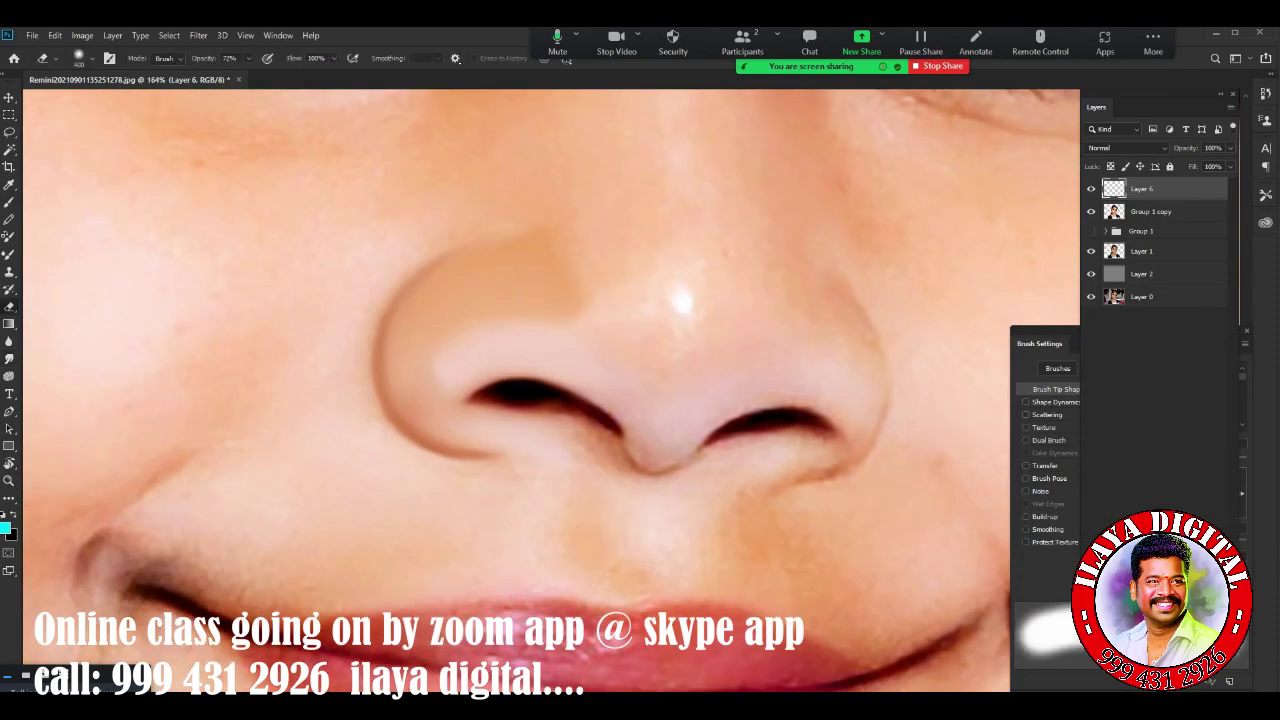
{"action": "key", "text": "r"}
{"action": "scroll", "coordinate": [580, 375], "scroll_direction": "up", "scroll_amount": 2}
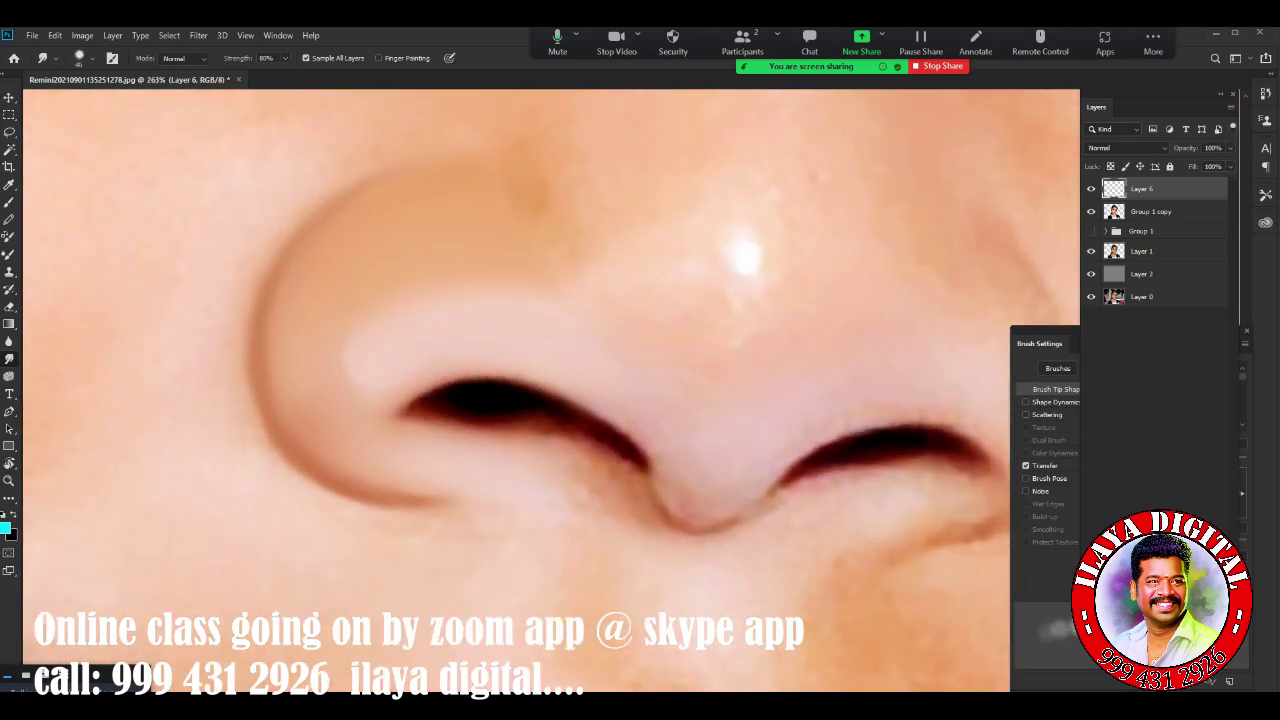
{"action": "scroll", "coordinate": [653, 366], "scroll_direction": "down", "scroll_amount": 3}
{"action": "scroll", "coordinate": [653, 366], "scroll_direction": "up", "scroll_amount": 3}
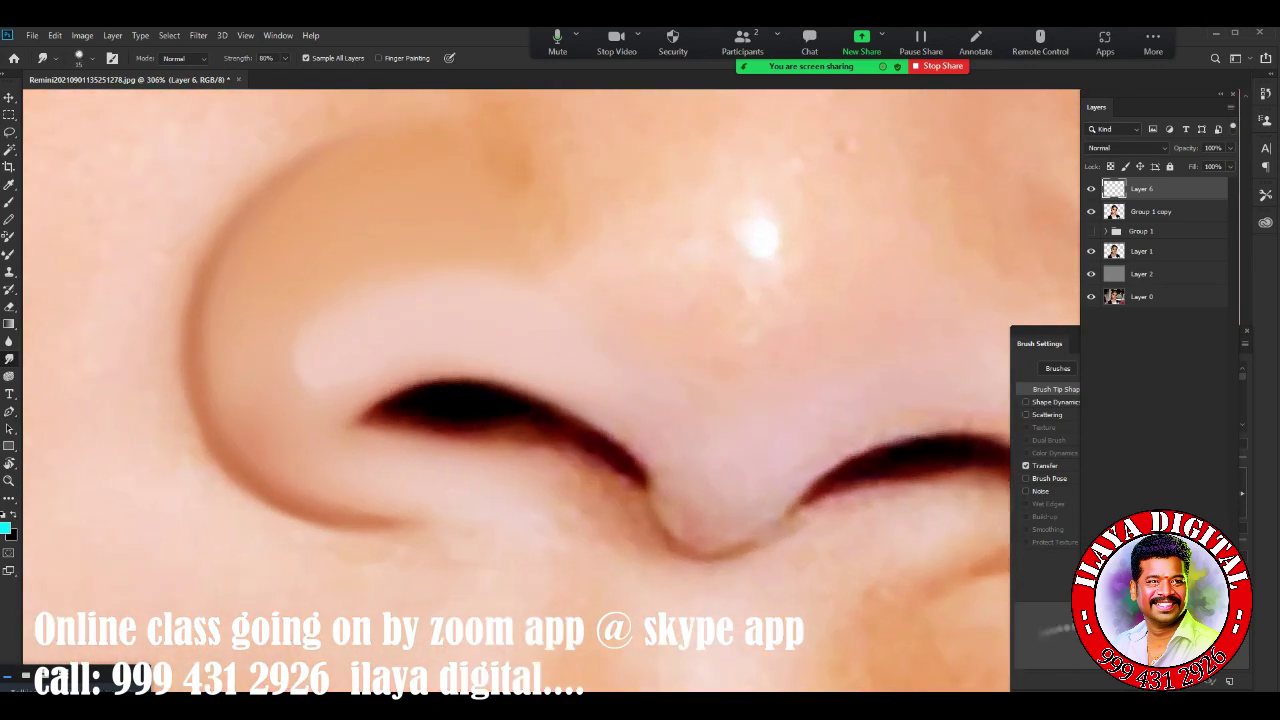
{"action": "left_click_drag", "start_coordinate": [412, 422], "coordinate": [366, 414]}
{"action": "mouse_move", "coordinate": [470, 436]}
{"action": "left_mouse_down"}
{"action": "mouse_move", "coordinate": [400, 426]}
{"action": "mouse_move", "coordinate": [362, 400]}
{"action": "left_mouse_up"}
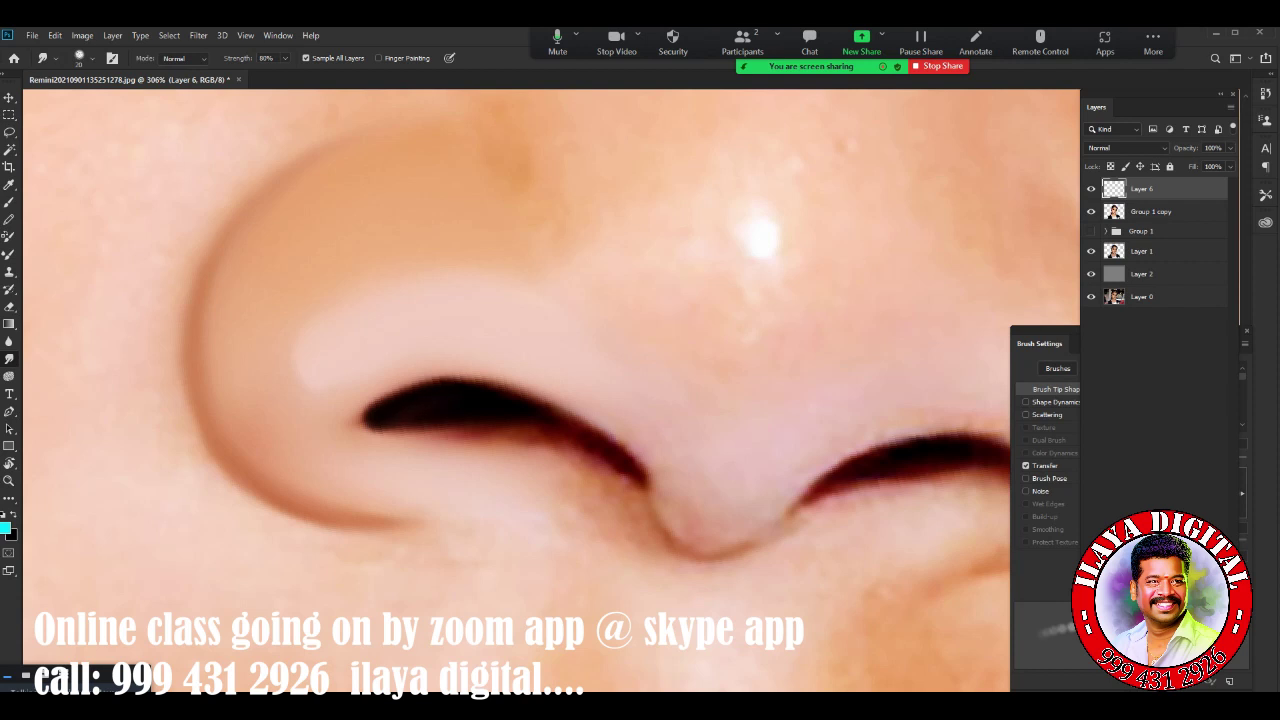
Extend the left nostril's dark edge and smooth the skin below it and at the nose tip
{"action": "mouse_move", "coordinate": [450, 384]}
{"action": "left_mouse_down"}
{"action": "mouse_move", "coordinate": [515, 390]}
{"action": "mouse_move", "coordinate": [575, 420]}
{"action": "mouse_move", "coordinate": [664, 520]}
{"action": "left_mouse_up"}
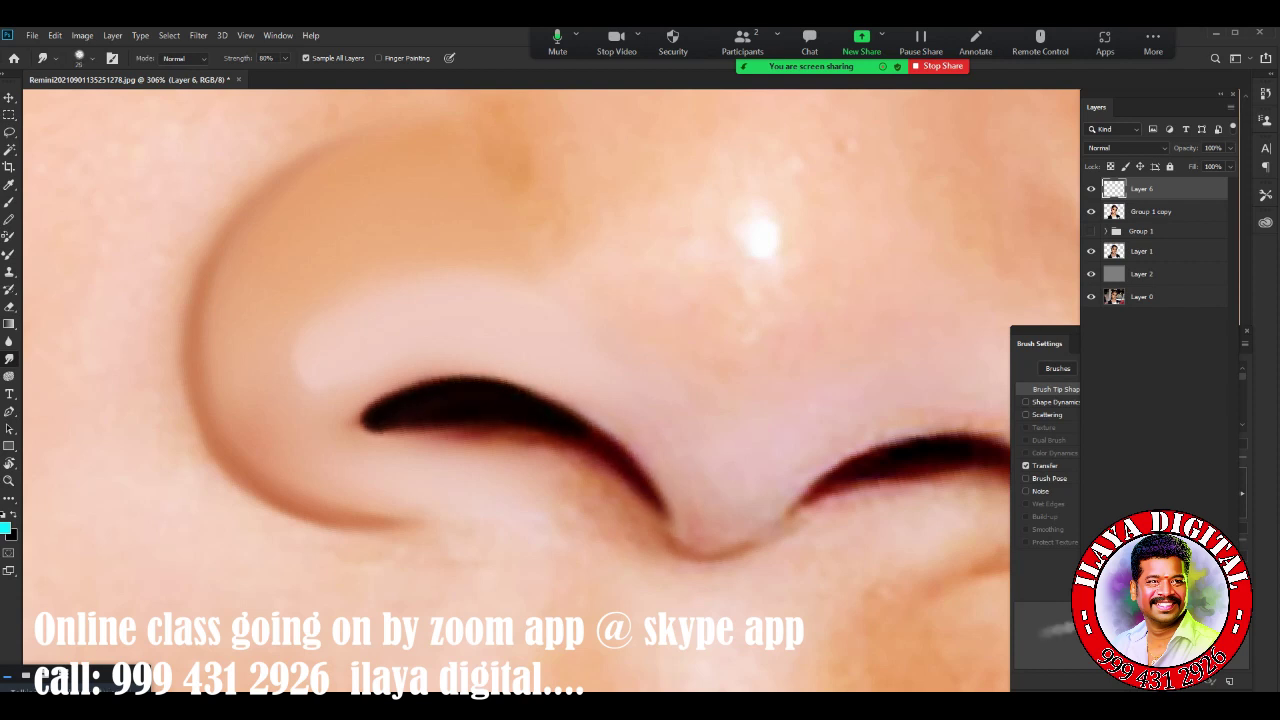
{"action": "left_click_drag", "start_coordinate": [650, 482], "coordinate": [672, 532]}
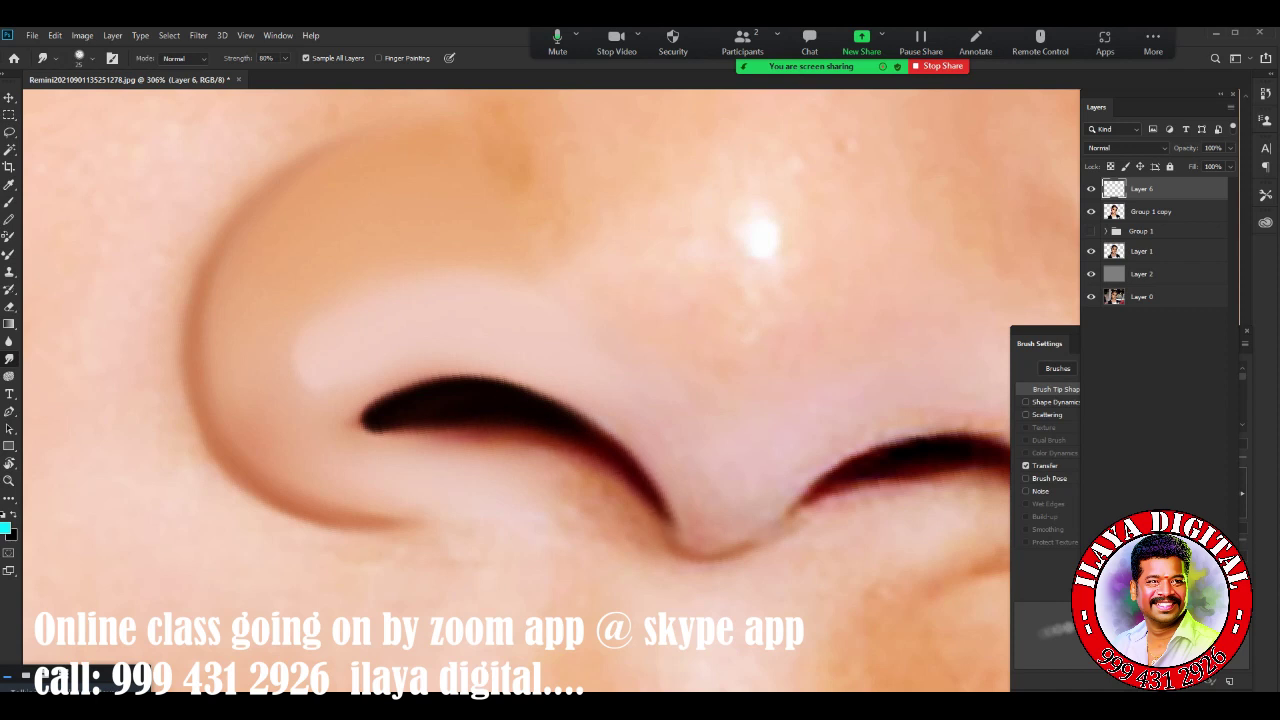
{"action": "mouse_move", "coordinate": [625, 450]}
{"action": "left_mouse_down"}
{"action": "mouse_move", "coordinate": [665, 520]}
{"action": "mouse_move", "coordinate": [495, 480]}
{"action": "left_mouse_up"}
{"action": "left_click_drag", "start_coordinate": [600, 490], "coordinate": [525, 455]}
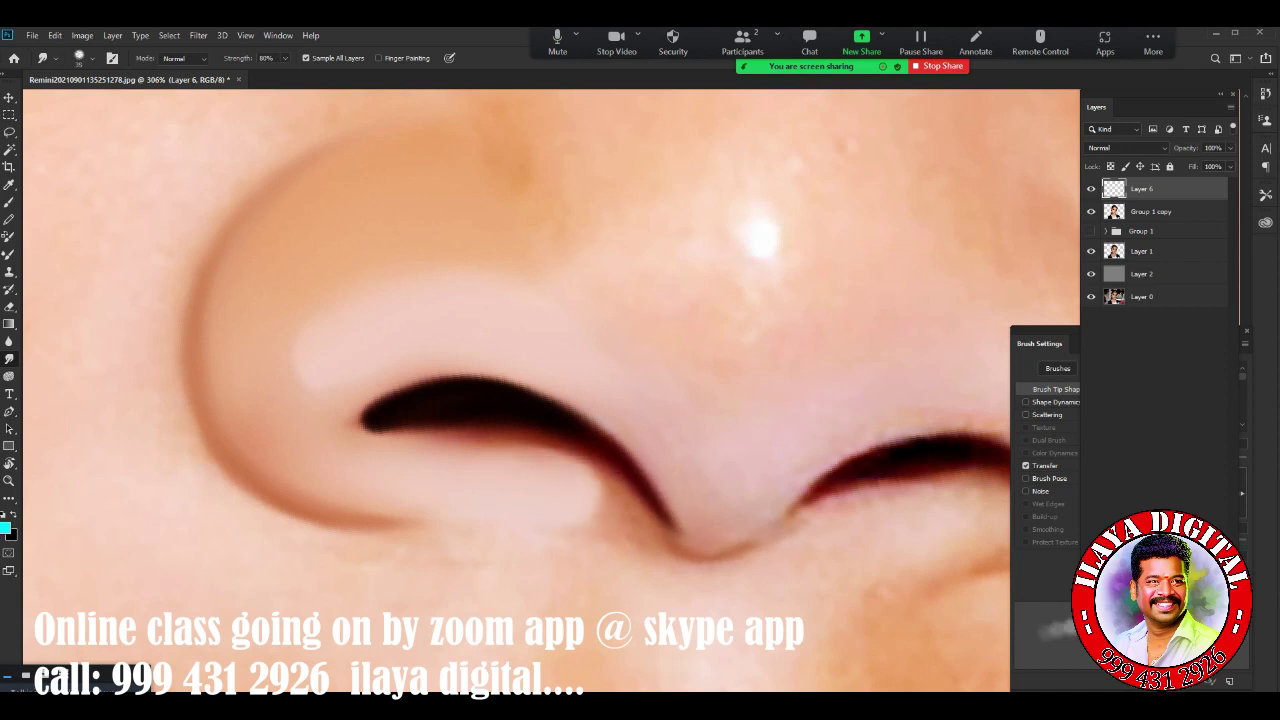
{"action": "left_click_drag", "start_coordinate": [434, 560], "coordinate": [360, 552]}
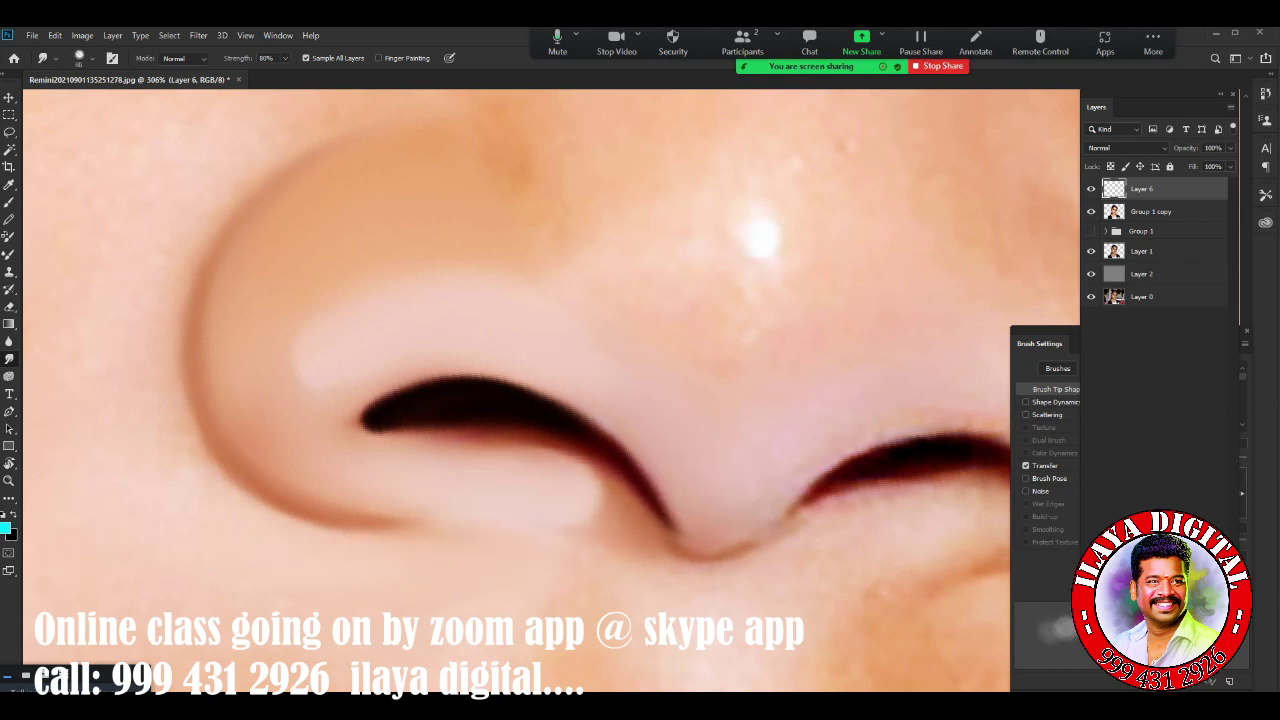
{"action": "left_click_drag", "start_coordinate": [745, 485], "coordinate": [712, 525]}
Reshape and darken the right nostril crease and outline
{"action": "left_click_drag", "start_coordinate": [700, 400], "coordinate": [330, 420]}
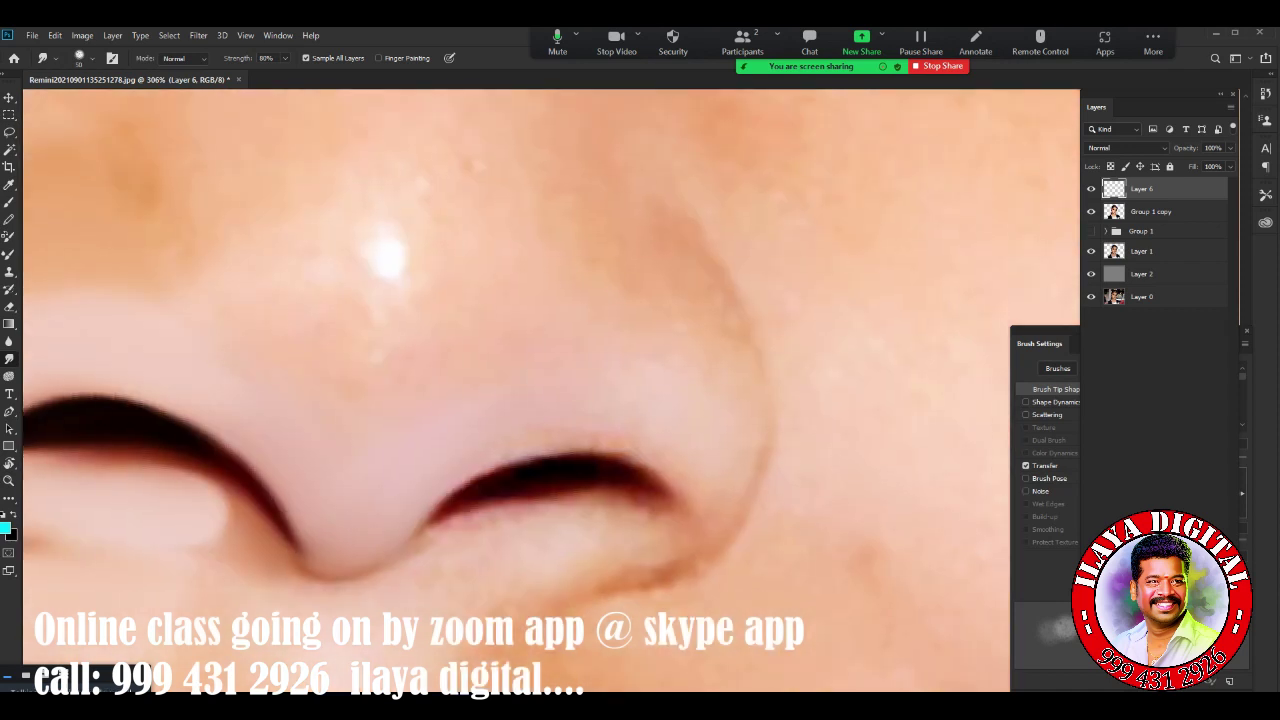
{"action": "left_click_drag", "start_coordinate": [520, 500], "coordinate": [395, 550]}
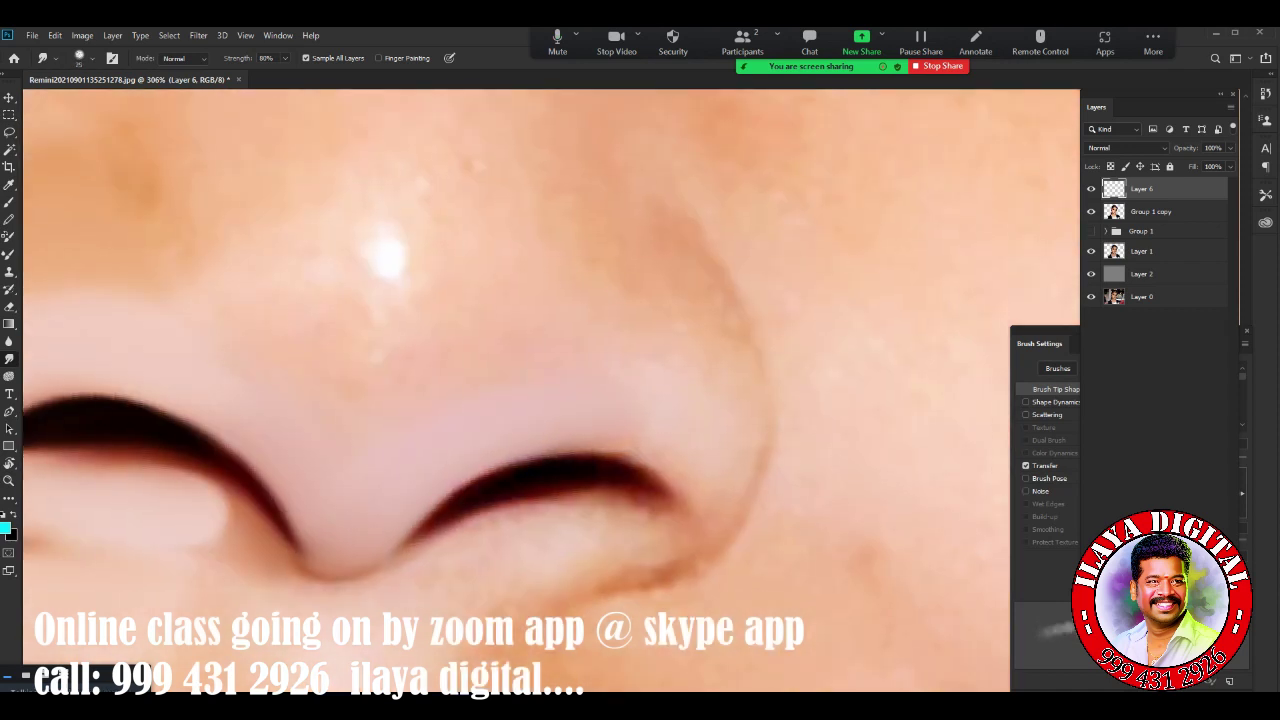
{"action": "left_click_drag", "start_coordinate": [665, 470], "coordinate": [600, 485]}
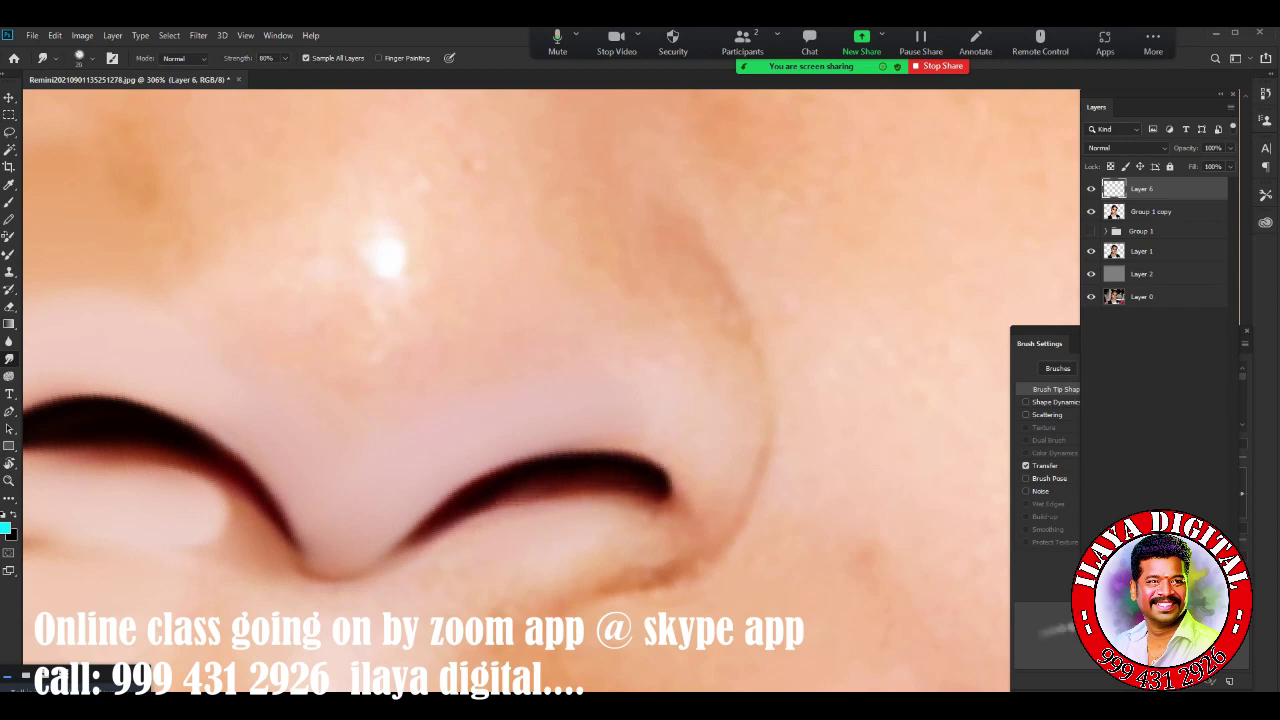
{"action": "mouse_move", "coordinate": [617, 591]}
{"action": "left_mouse_down"}
{"action": "mouse_move", "coordinate": [751, 470]}
{"action": "mouse_move", "coordinate": [768, 392]}
{"action": "left_mouse_up"}
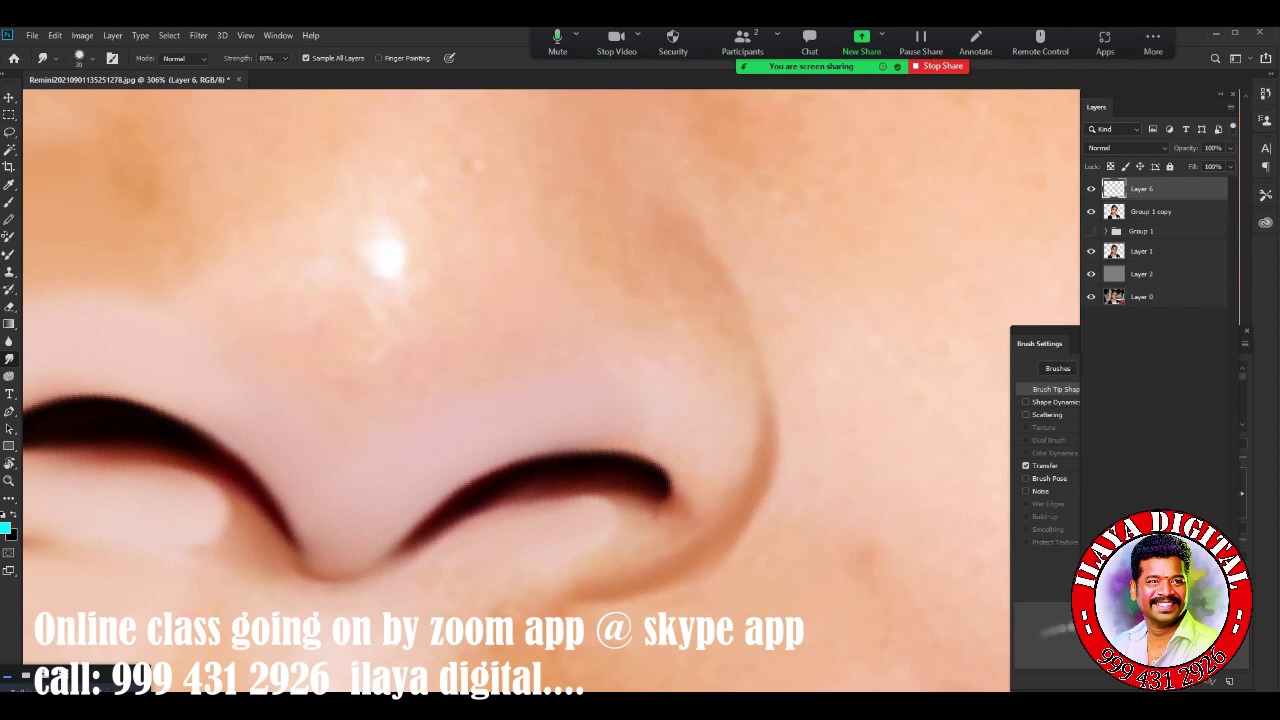
{"action": "left_click_drag", "start_coordinate": [760, 440], "coordinate": [744, 348]}
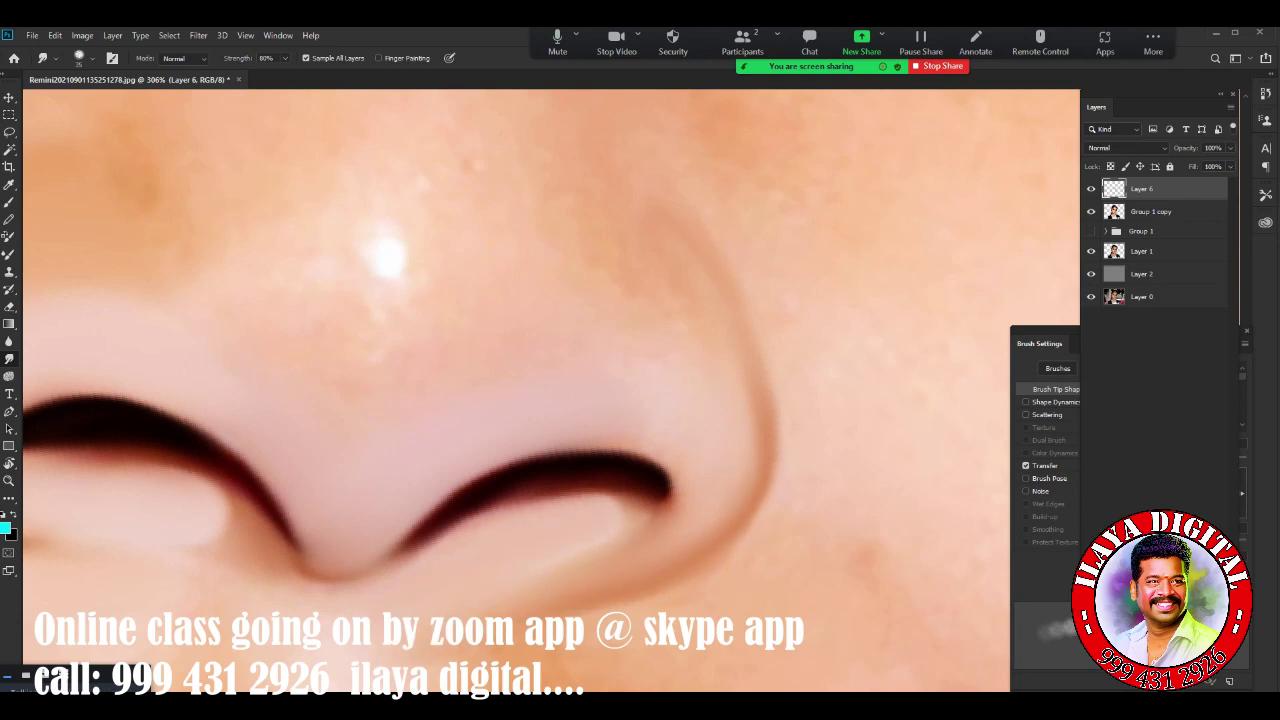
Soften the bright white highlight on the nose into a diffuse glow
{"action": "scroll", "coordinate": [490, 325], "scroll_direction": "down", "scroll_amount": 3}
{"action": "scroll", "coordinate": [490, 325], "scroll_direction": "up", "scroll_amount": 2}
{"action": "scroll", "coordinate": [490, 325], "scroll_direction": "up", "scroll_amount": 1}
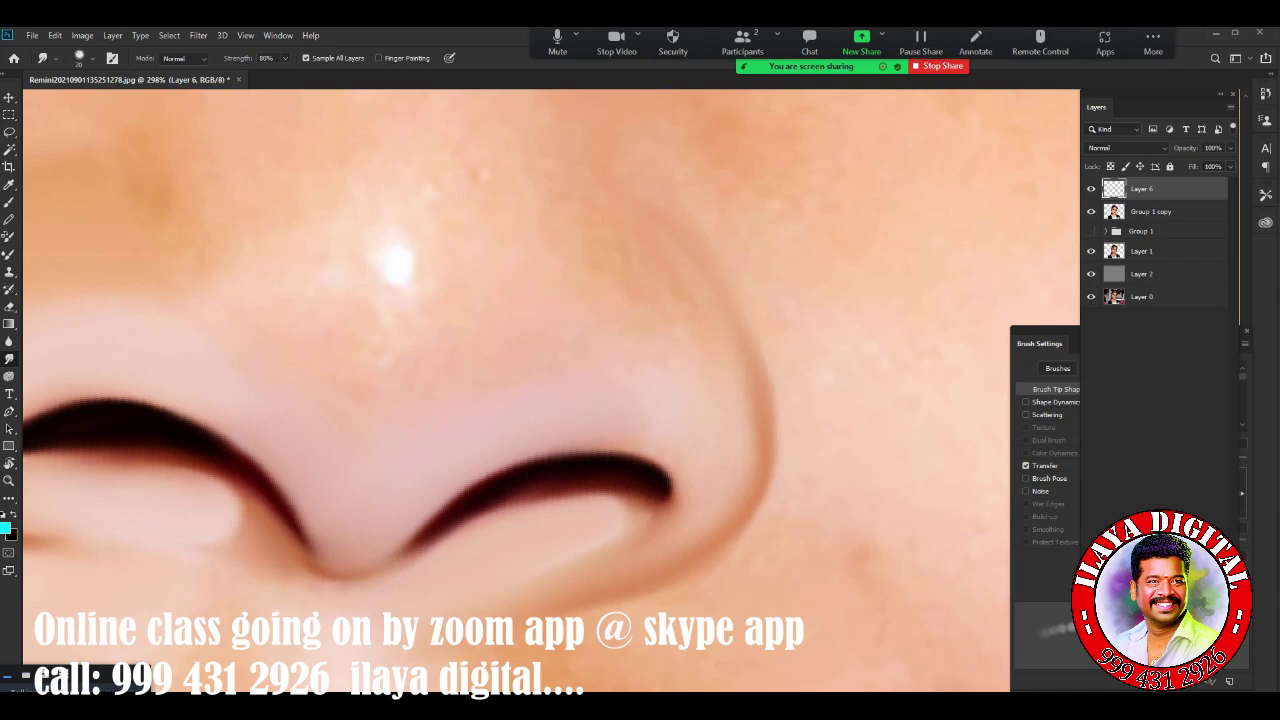
{"action": "scroll", "coordinate": [642, 516], "scroll_direction": "down", "scroll_amount": 3}
{"action": "scroll", "coordinate": [642, 516], "scroll_direction": "up", "scroll_amount": 2}
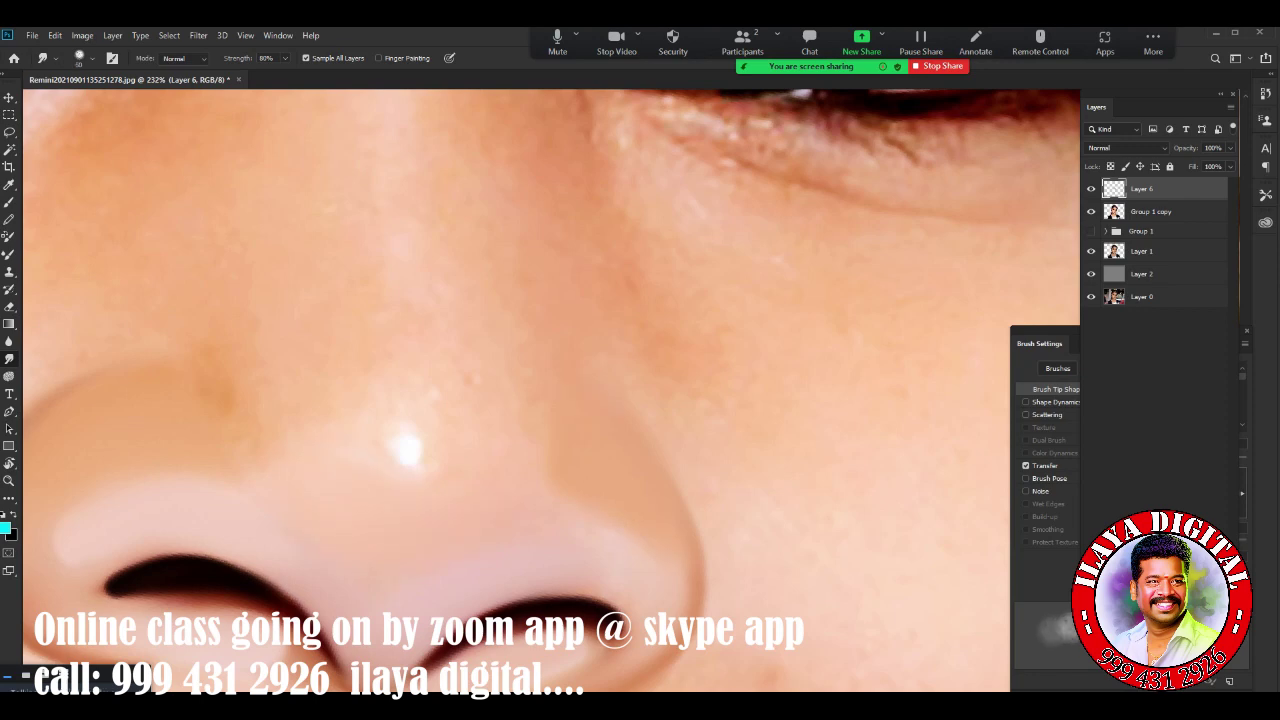
{"action": "mouse_move", "coordinate": [405, 462]}
{"action": "left_mouse_down"}
{"action": "mouse_move", "coordinate": [390, 440]}
{"action": "mouse_move", "coordinate": [392, 468]}
{"action": "left_mouse_up"}
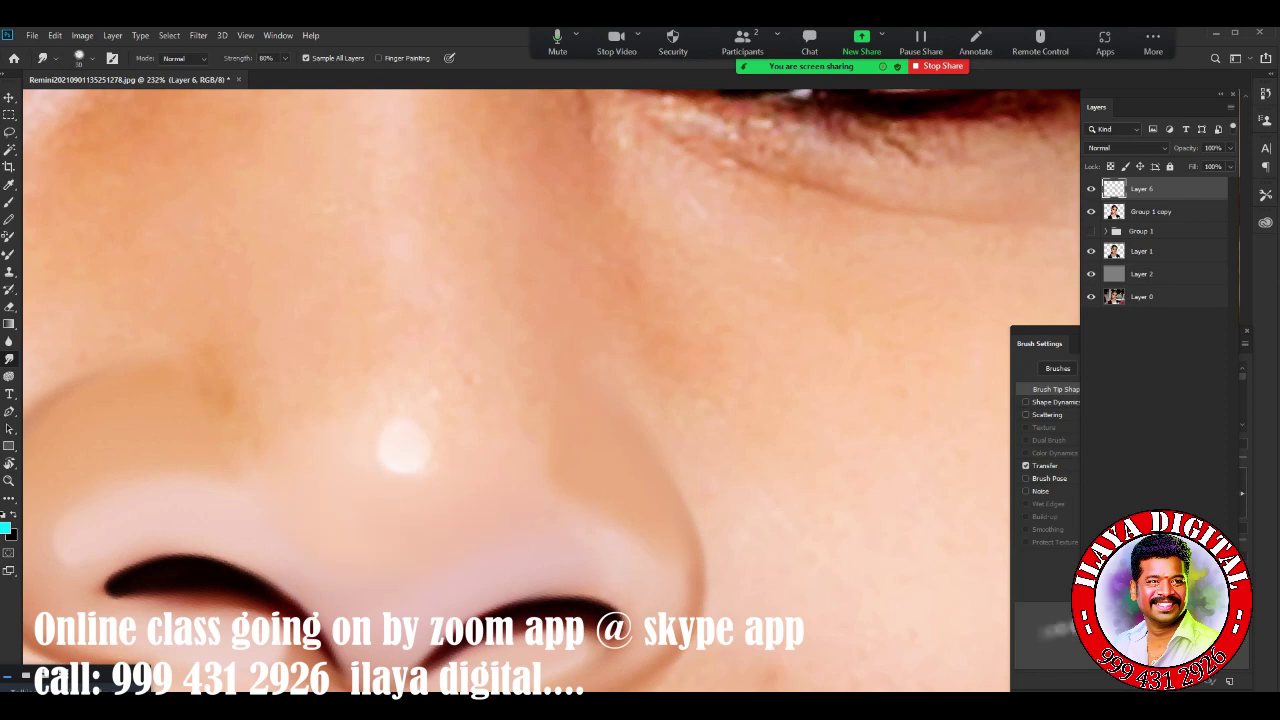
Enlarge the Smudge brush to about 100 and smooth the skin below the left eye
{"action": "scroll", "coordinate": [520, 400], "scroll_direction": "down", "scroll_amount": 5}
{"action": "scroll", "coordinate": [520, 400], "scroll_direction": "up", "scroll_amount": 3}
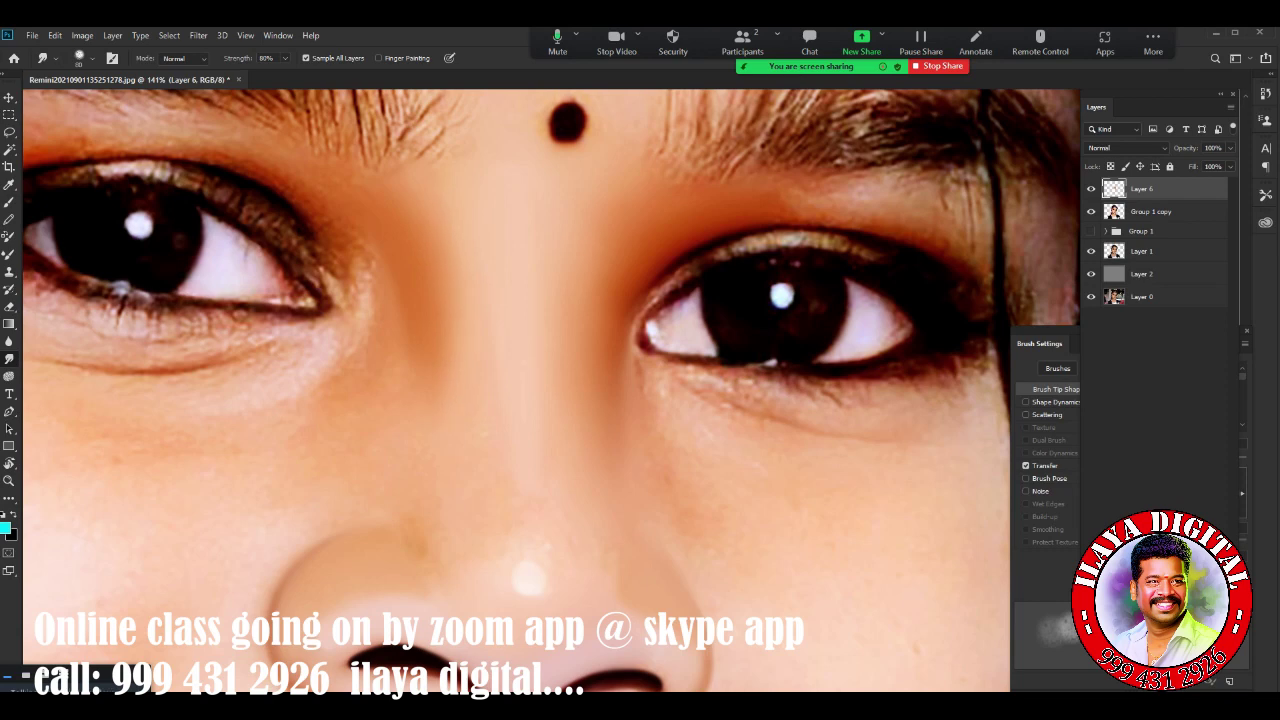
{"action": "scroll", "coordinate": [516, 390], "scroll_direction": "down", "scroll_amount": 2}
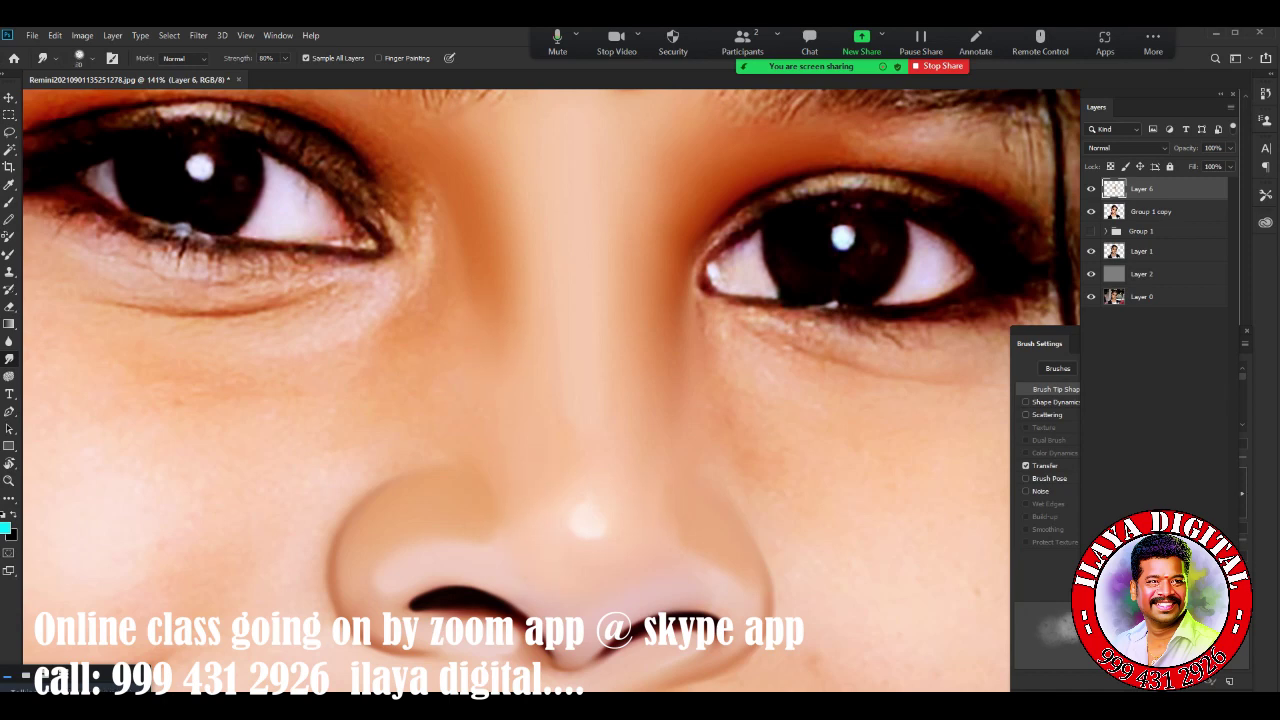
{"action": "scroll", "coordinate": [550, 390], "scroll_direction": "up", "scroll_amount": 1}
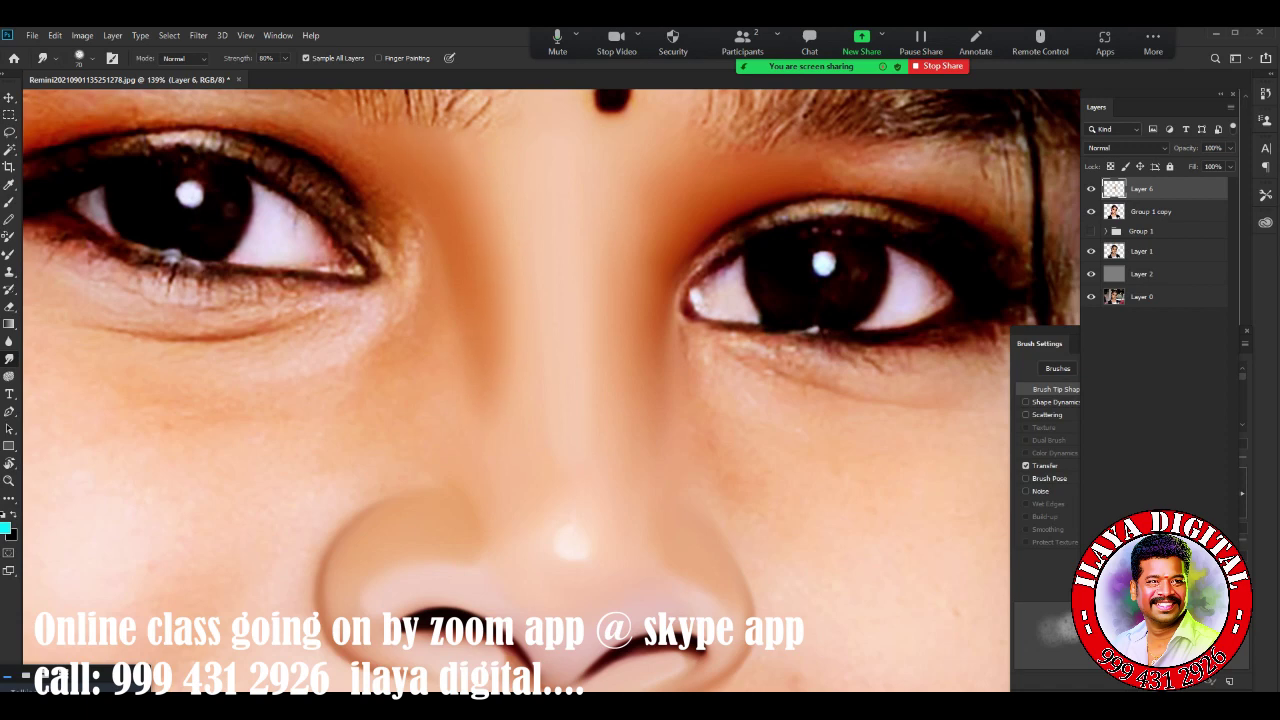
{"action": "key", "text": "bracketright"}
{"action": "key", "text": "bracketright"}
{"action": "key", "text": "bracketright"}
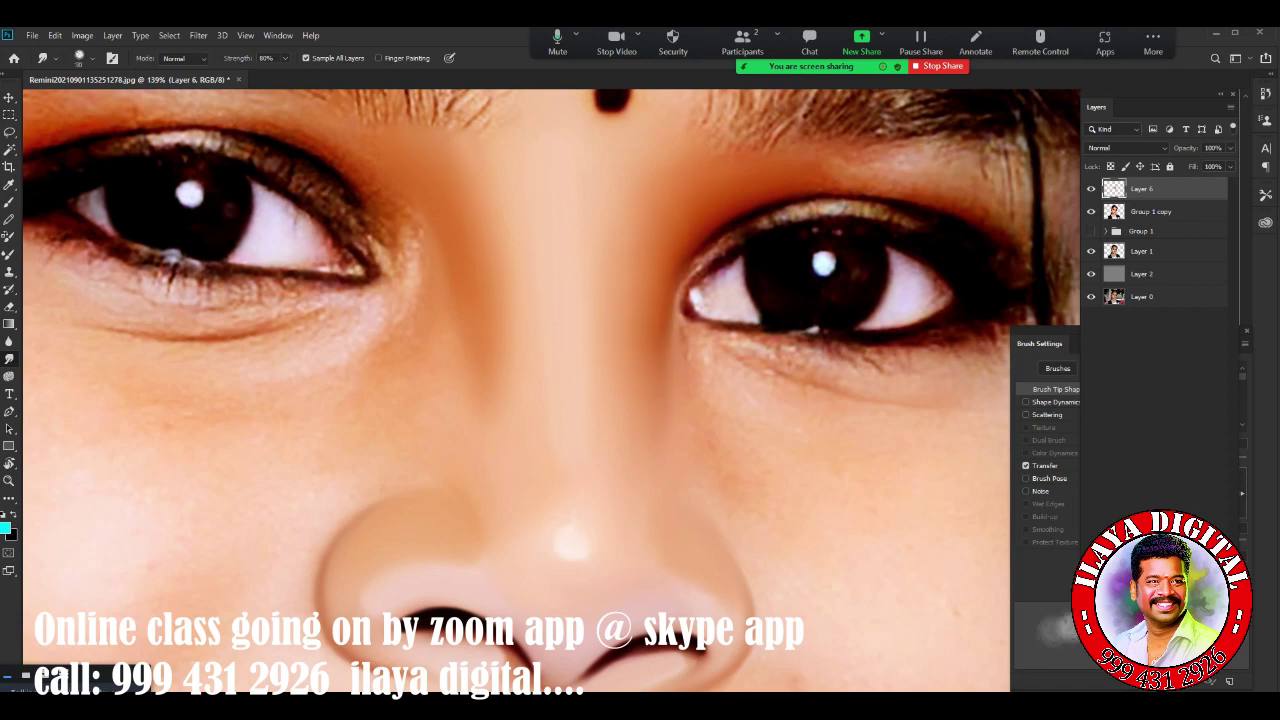
{"action": "scroll", "coordinate": [550, 390], "scroll_direction": "down", "scroll_amount": 3}
{"action": "scroll", "coordinate": [550, 390], "scroll_direction": "down", "scroll_amount": 2}
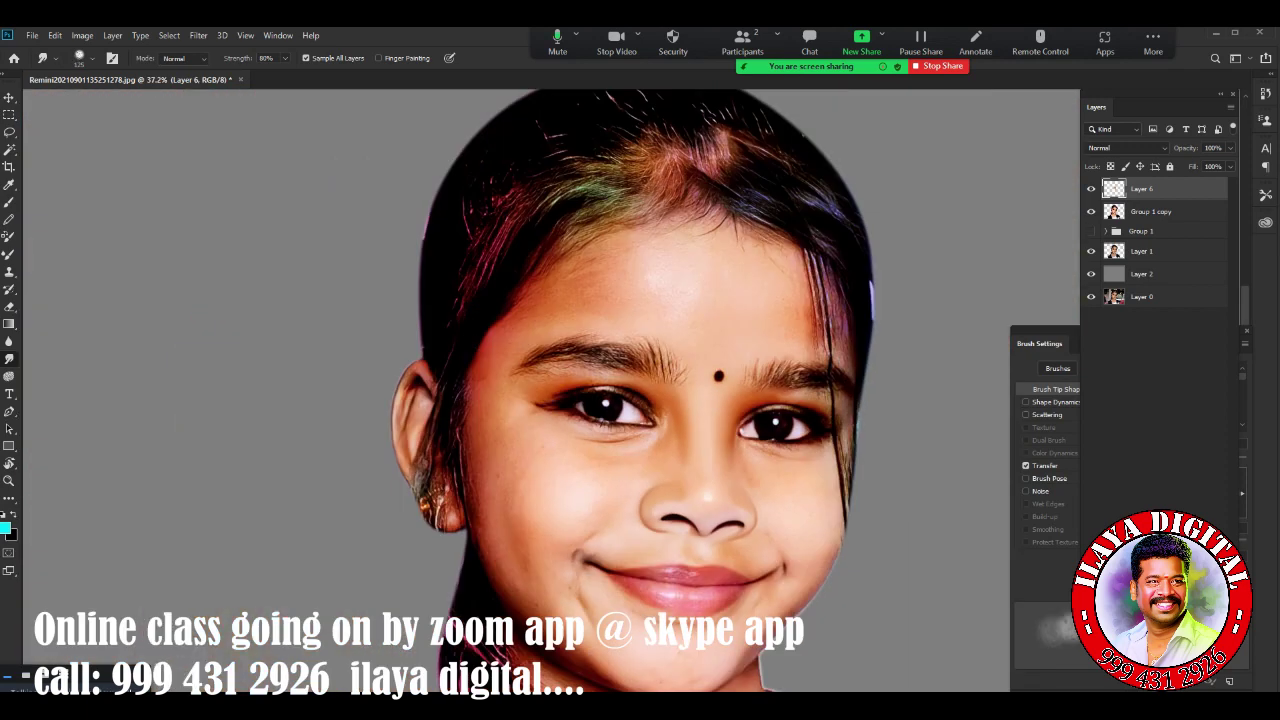
{"action": "scroll", "coordinate": [550, 390], "scroll_direction": "up", "scroll_amount": 3}
{"action": "scroll", "coordinate": [550, 390], "scroll_direction": "up", "scroll_amount": 2}
{"action": "key", "text": "e"}
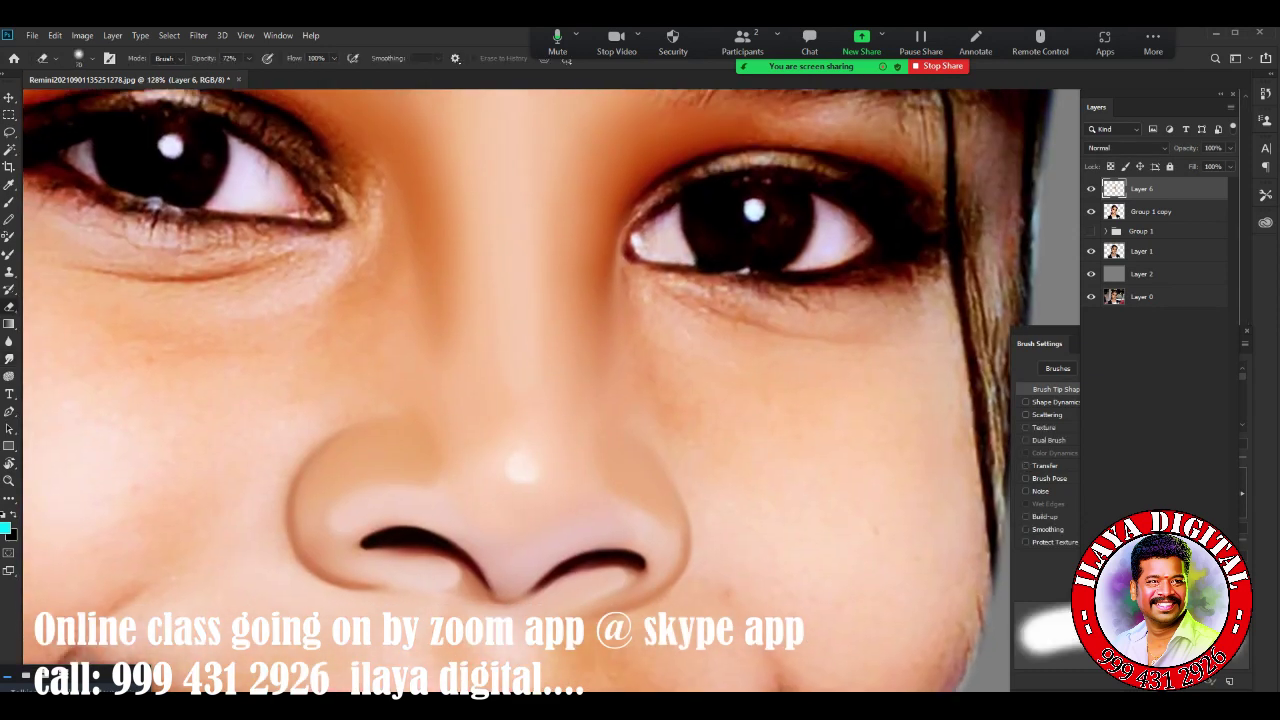
{"action": "key", "text": "r"}
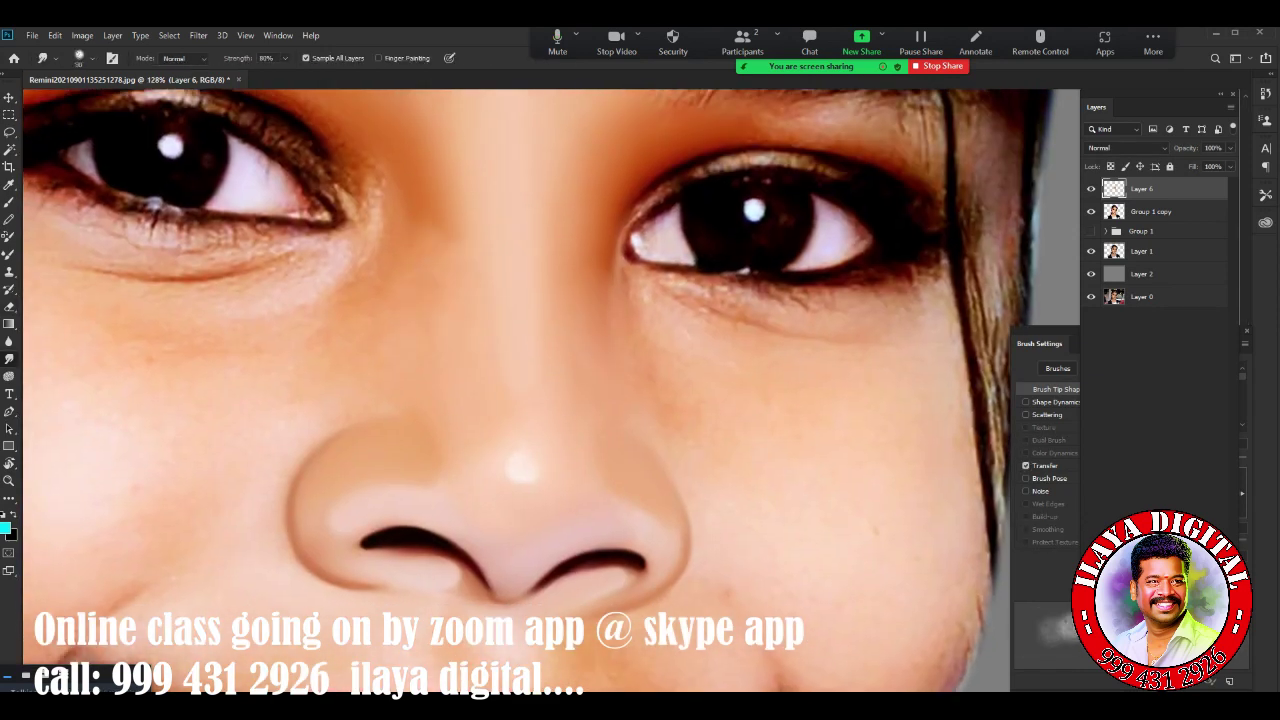
{"action": "left_click_drag", "start_coordinate": [436, 244], "coordinate": [446, 298]}
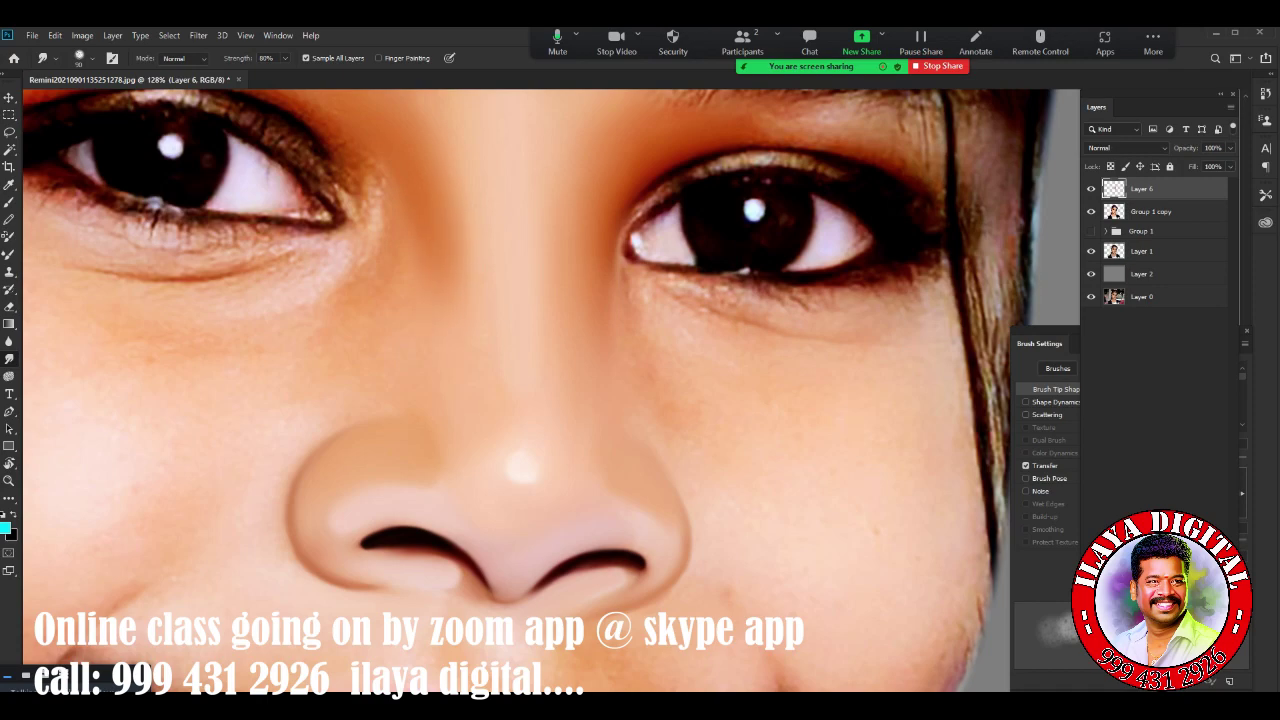
Zoom out to the whole face and smudge the reddish patch at the left temple
{"action": "key", "text": "ctrl+0"}
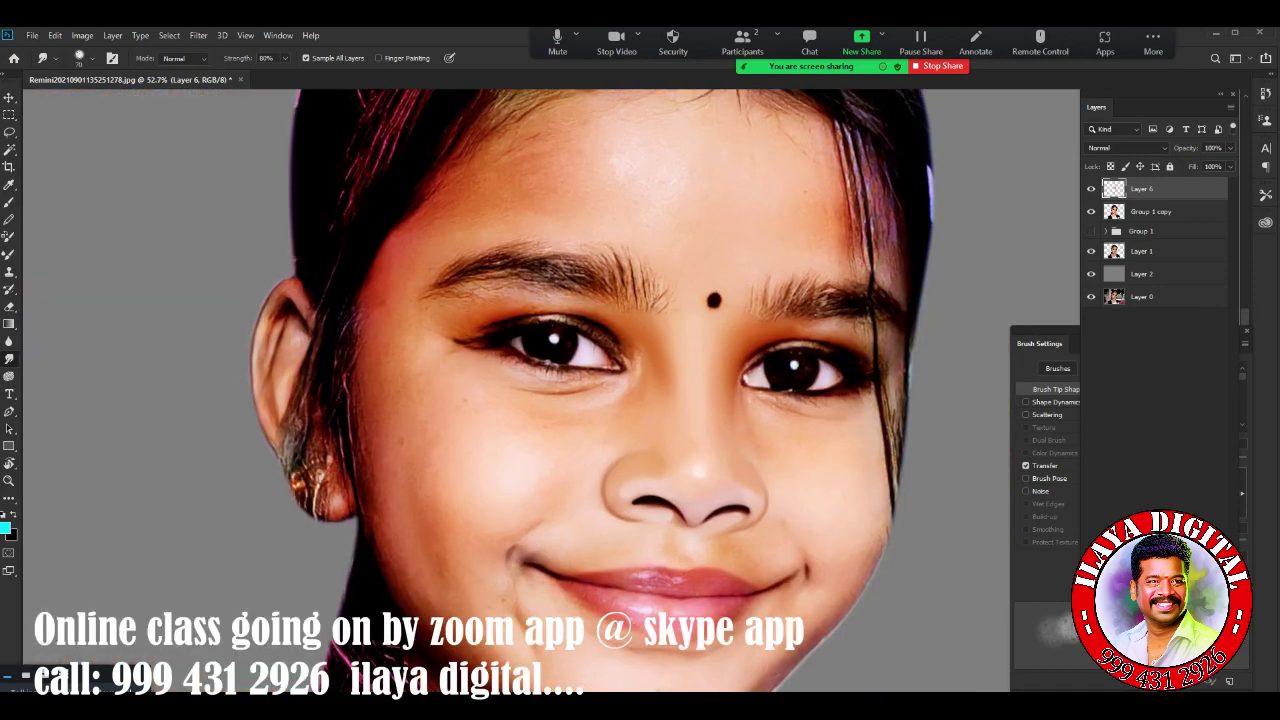
{"action": "scroll", "coordinate": [555, 345], "scroll_direction": "up", "scroll_amount": 3}
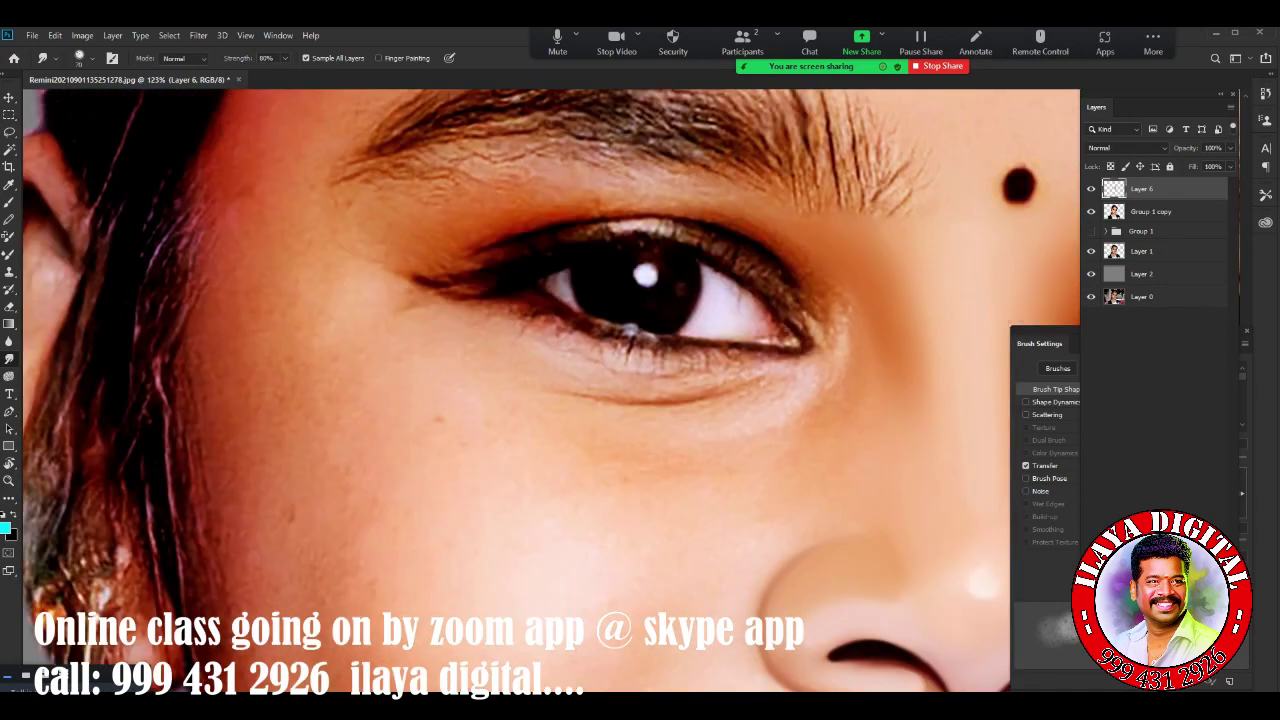
{"action": "scroll", "coordinate": [640, 290], "scroll_direction": "up", "scroll_amount": 3}
{"action": "scroll", "coordinate": [505, 650], "scroll_direction": "down", "scroll_amount": 2}
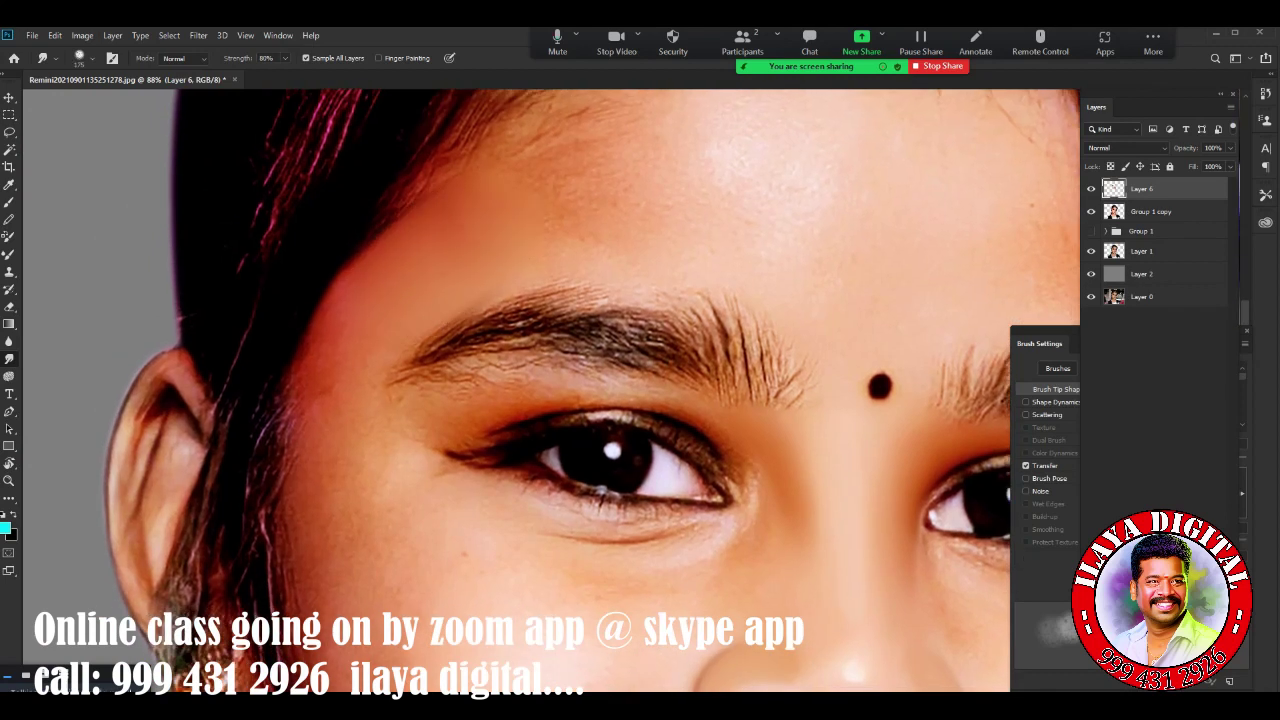
{"action": "left_click_drag", "start_coordinate": [324, 306], "coordinate": [277, 495]}
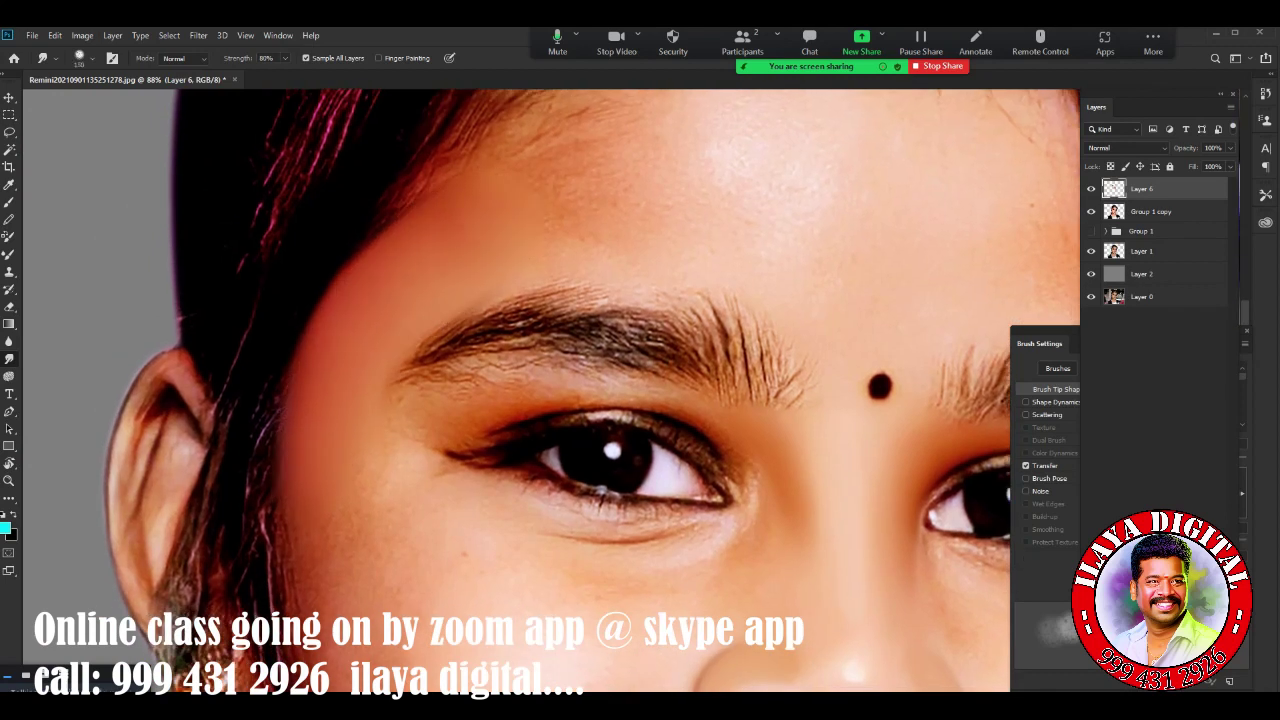
{"action": "left_click_drag", "start_coordinate": [380, 490], "coordinate": [425, 160]}
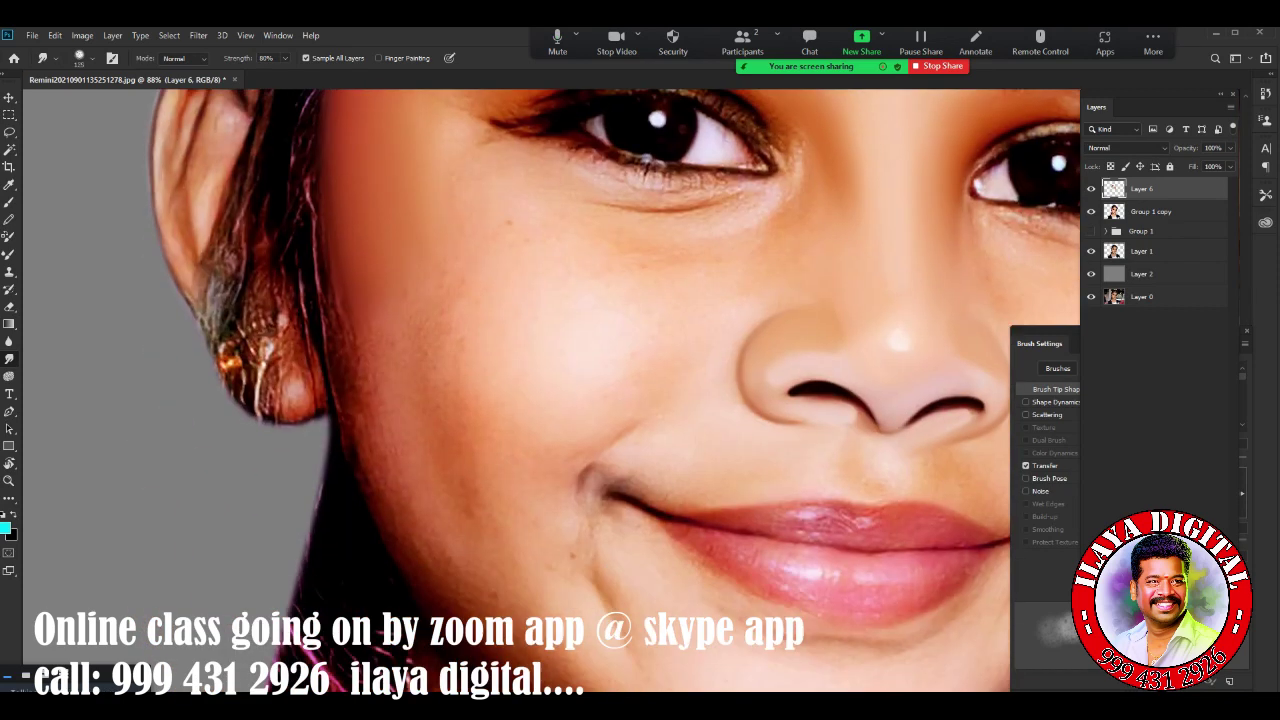
With a smaller Smudge brush, smooth the cheek crease below the left mouth corner
{"action": "key", "text": "bracketleft"}
{"action": "key", "text": "bracketleft"}
{"action": "key", "text": "bracketleft"}
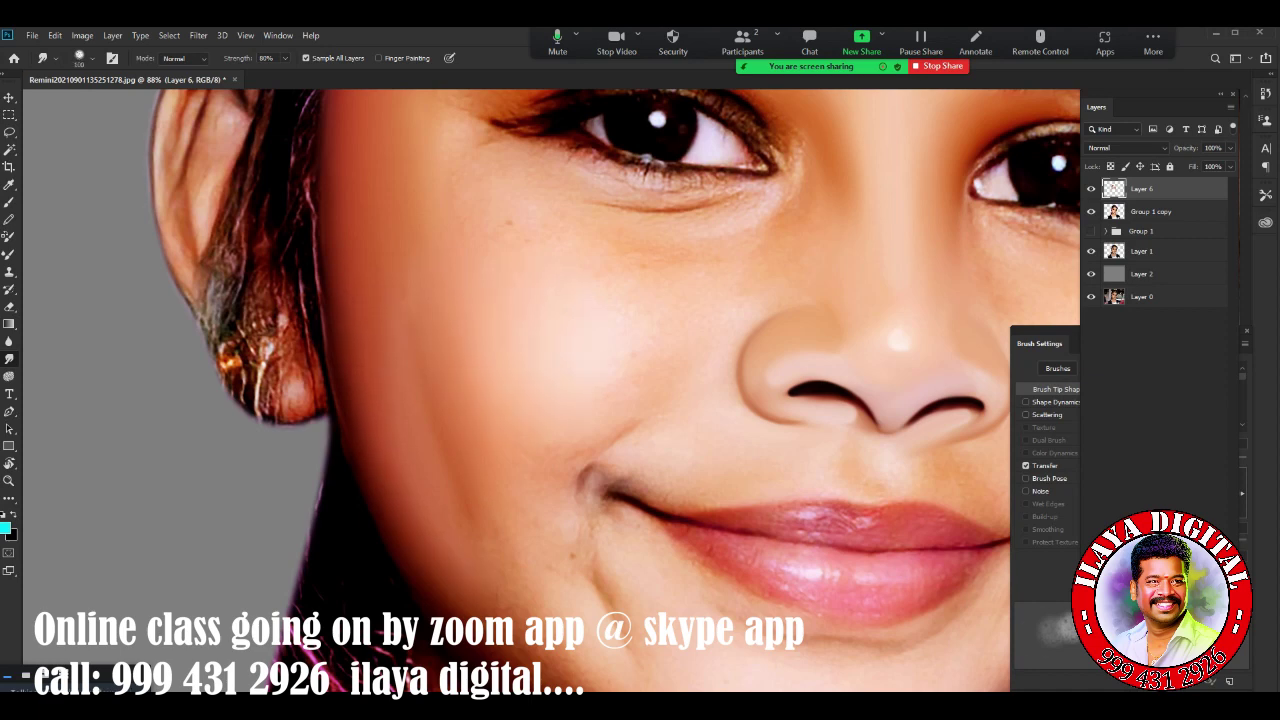
{"action": "mouse_move", "coordinate": [520, 660]}
{"action": "left_mouse_down"}
{"action": "mouse_move", "coordinate": [450, 465]}
{"action": "mouse_move", "coordinate": [488, 470]}
{"action": "mouse_move", "coordinate": [522, 530]}
{"action": "left_mouse_up"}
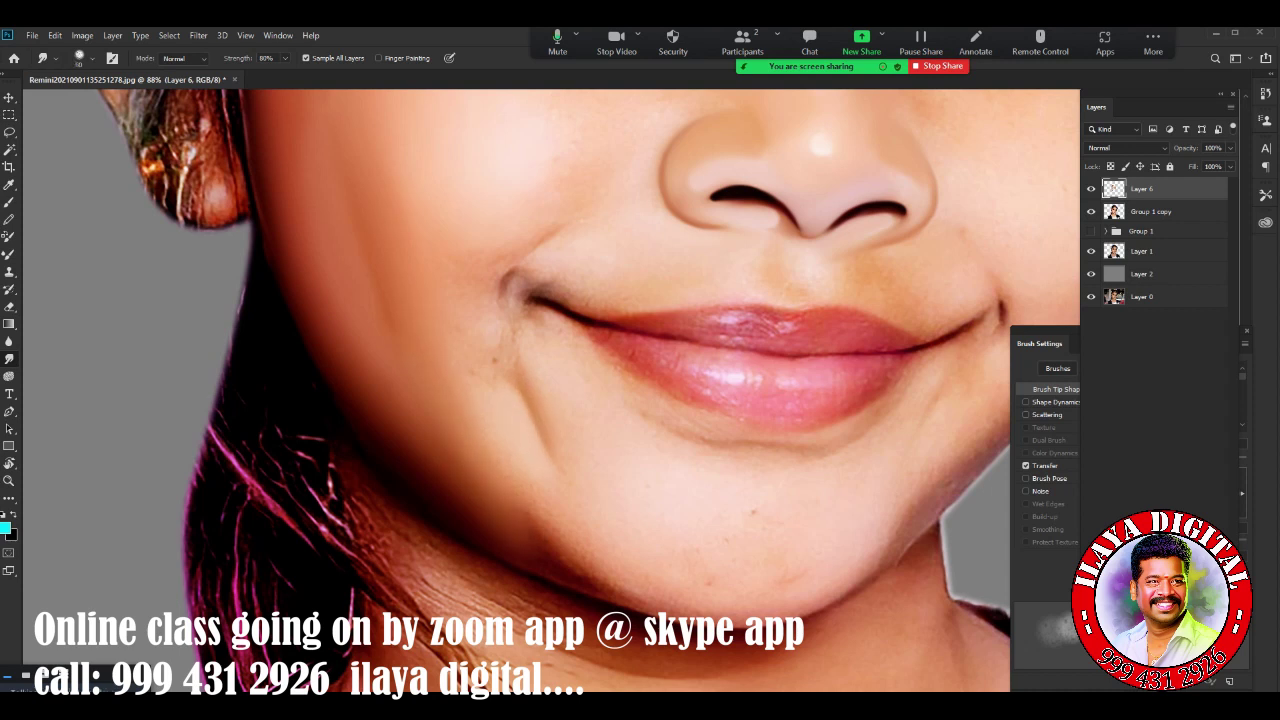
{"action": "left_click_drag", "start_coordinate": [530, 485], "coordinate": [567, 556]}
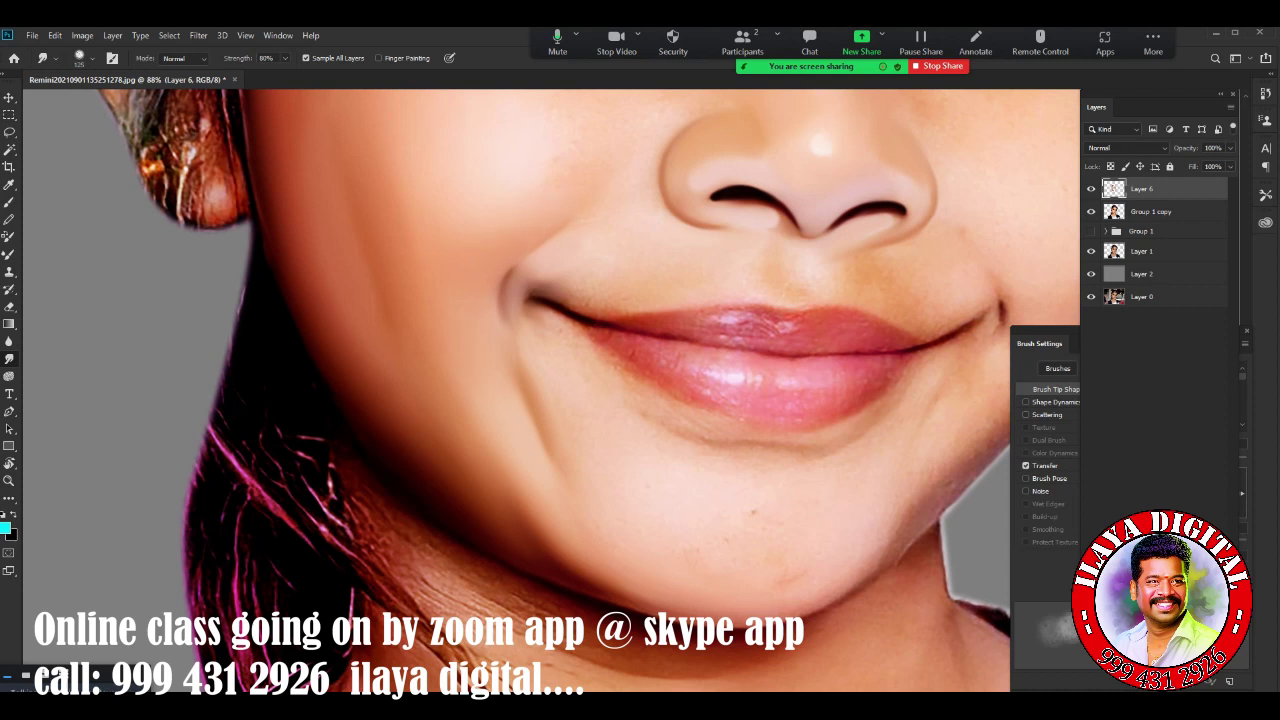
{"action": "key", "text": "bracketleft"}
{"action": "key", "text": "bracketright"}
{"action": "key", "text": "bracketright"}
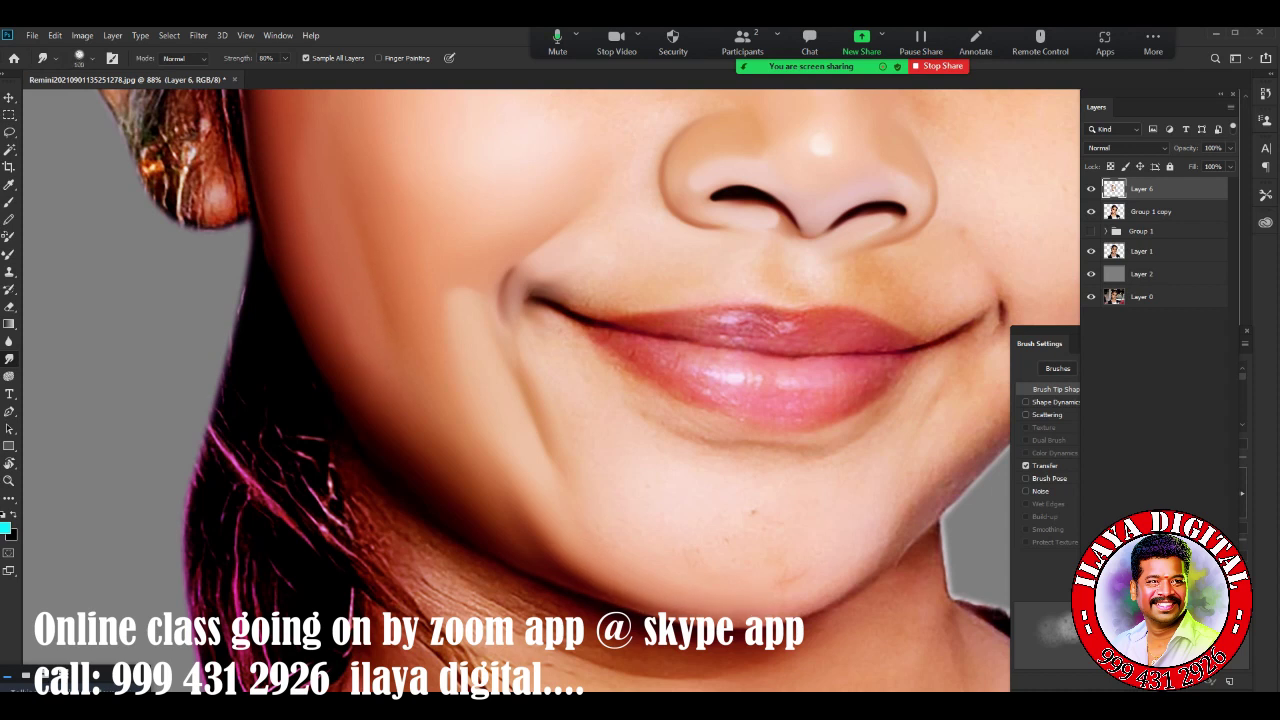
{"action": "key", "text": "bracketleft"}
{"action": "key", "text": "bracketleft"}
Zoom to 147% on the left eye, fine-tune the Smudge brush size, and pan up to the eyebrow
{"action": "scroll", "coordinate": [540, 390], "scroll_direction": "up", "scroll_amount": 5}
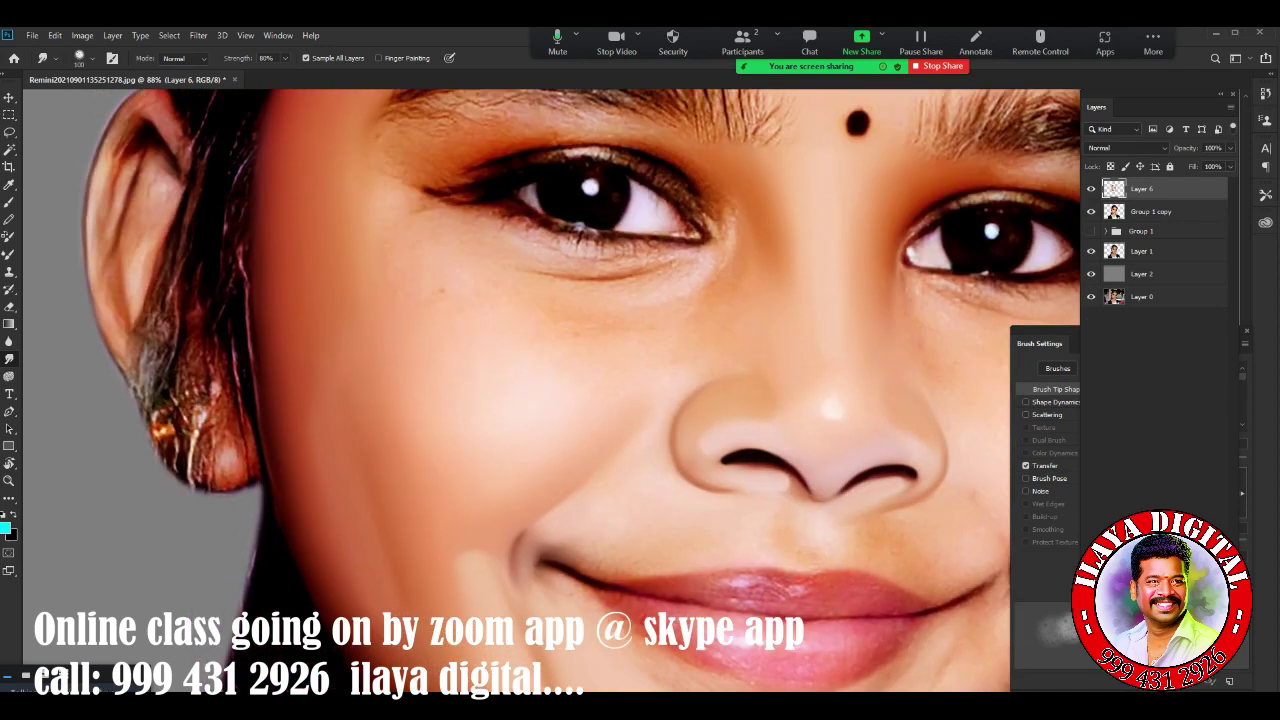
{"action": "scroll", "coordinate": [776, 177], "scroll_direction": "up", "scroll_amount": 2}
{"action": "scroll", "coordinate": [776, 177], "scroll_direction": "up", "scroll_amount": 1}
{"action": "scroll", "coordinate": [776, 177], "scroll_direction": "up", "scroll_amount": 2}
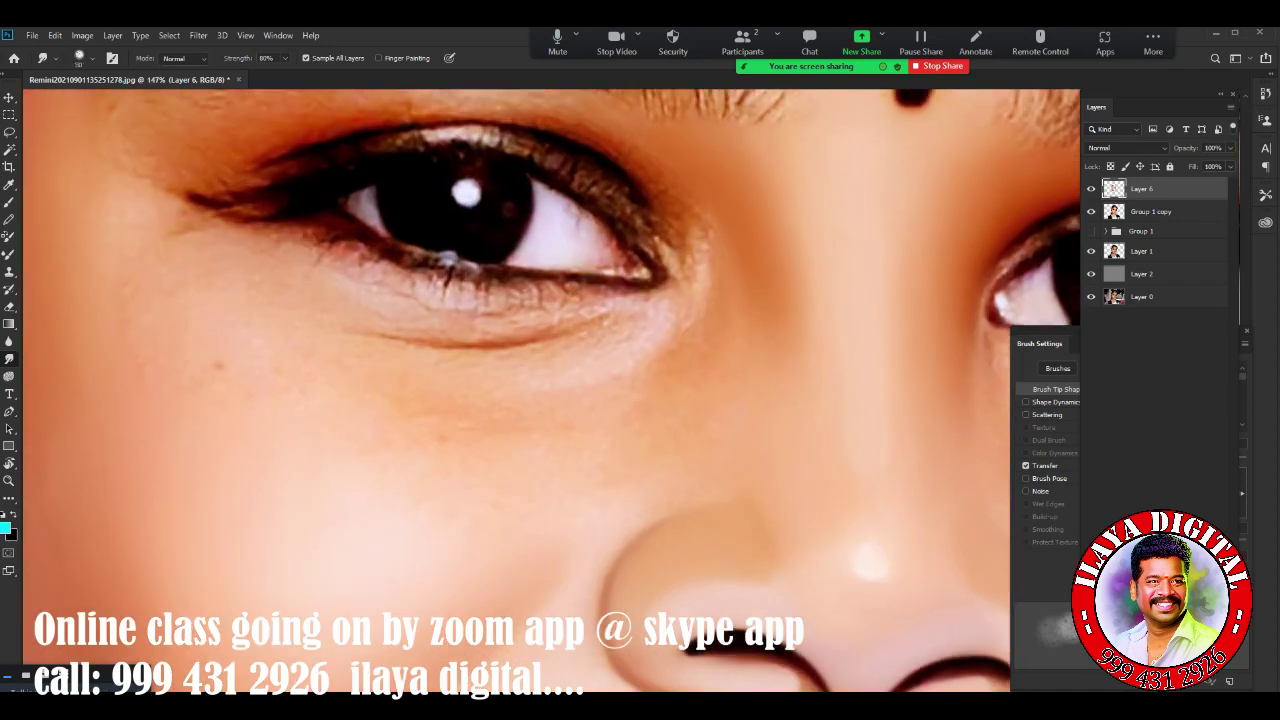
{"action": "key", "text": "bracketright"}
{"action": "key", "text": "bracketleft"}
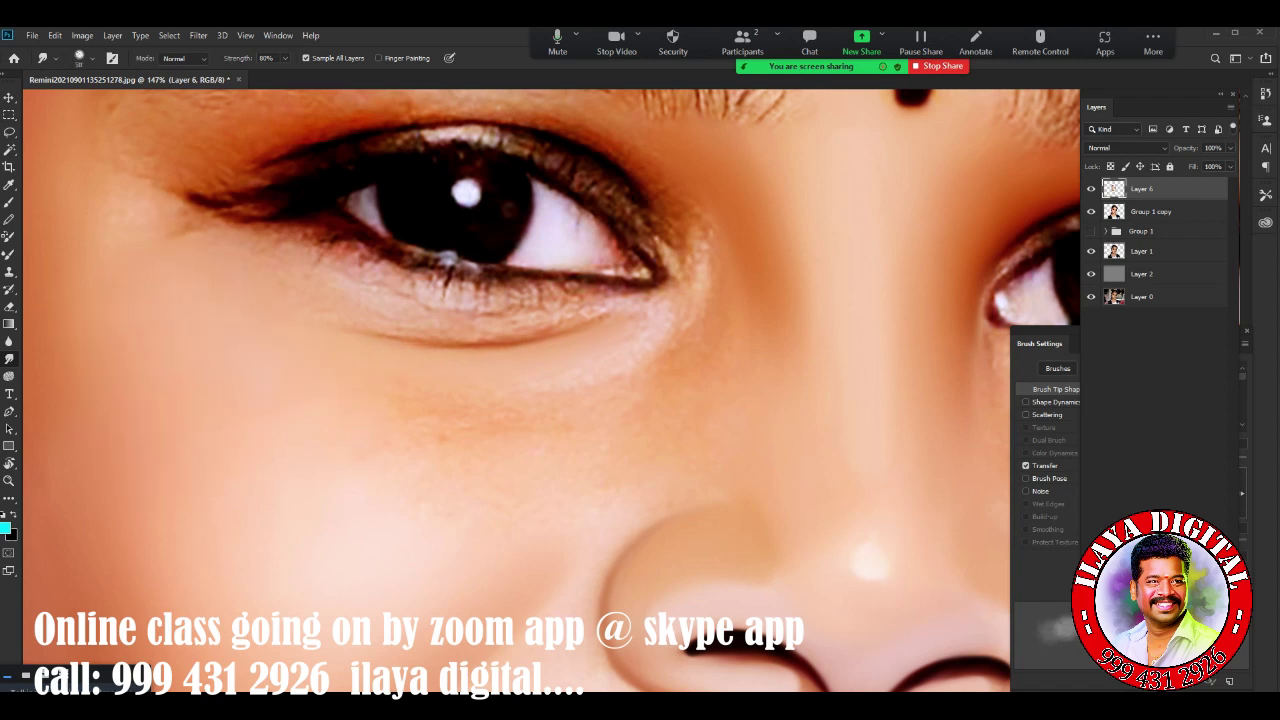
{"action": "key", "text": "bracketright"}
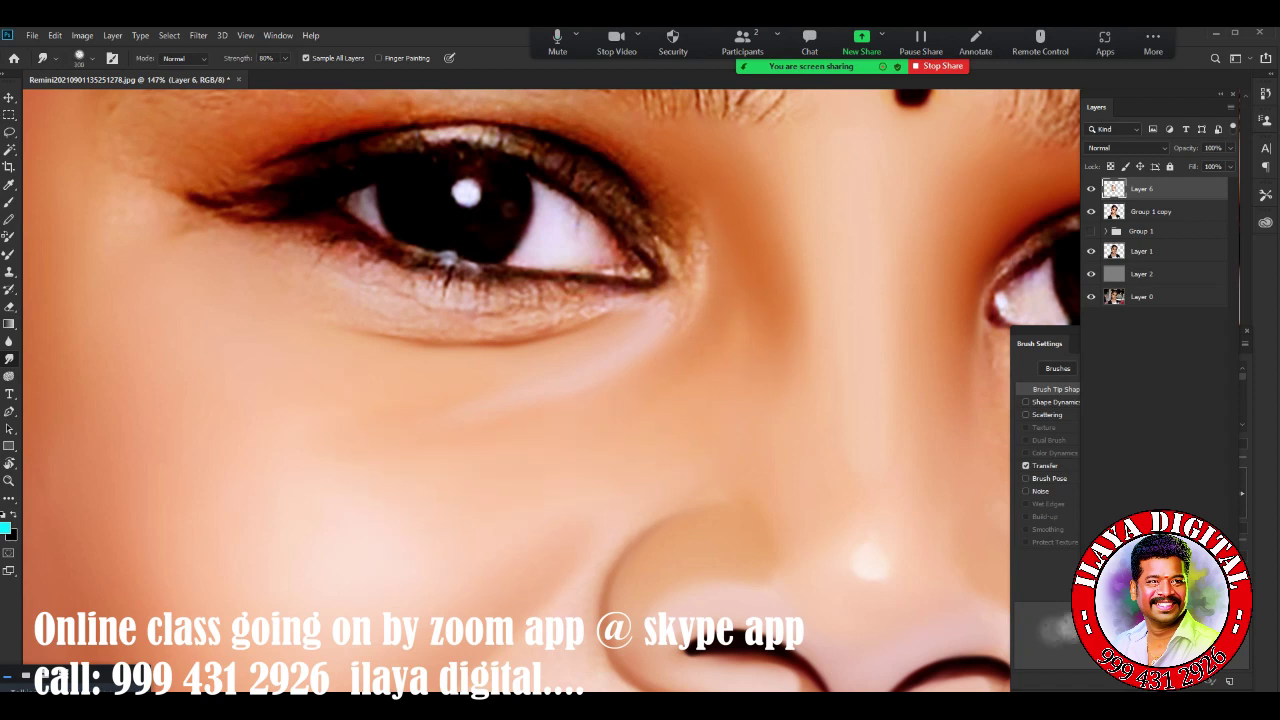
{"action": "key", "text": "bracketleft"}
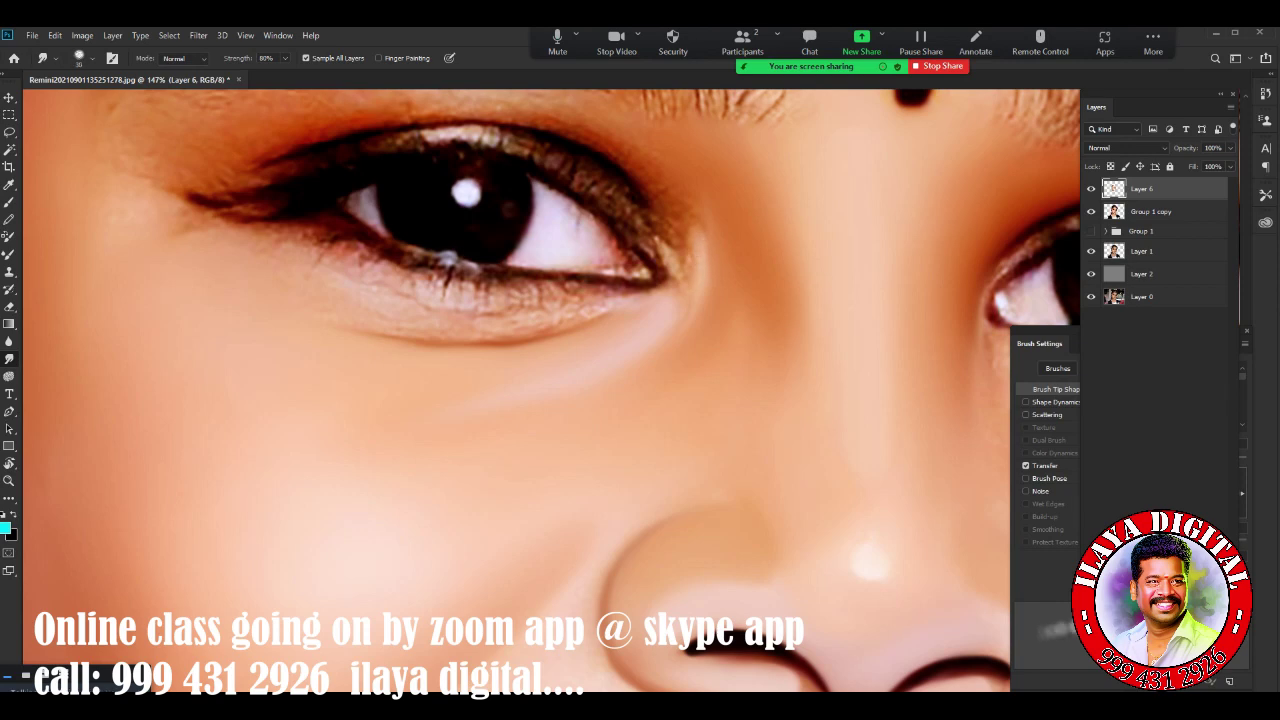
{"action": "key", "text": "bracketright"}
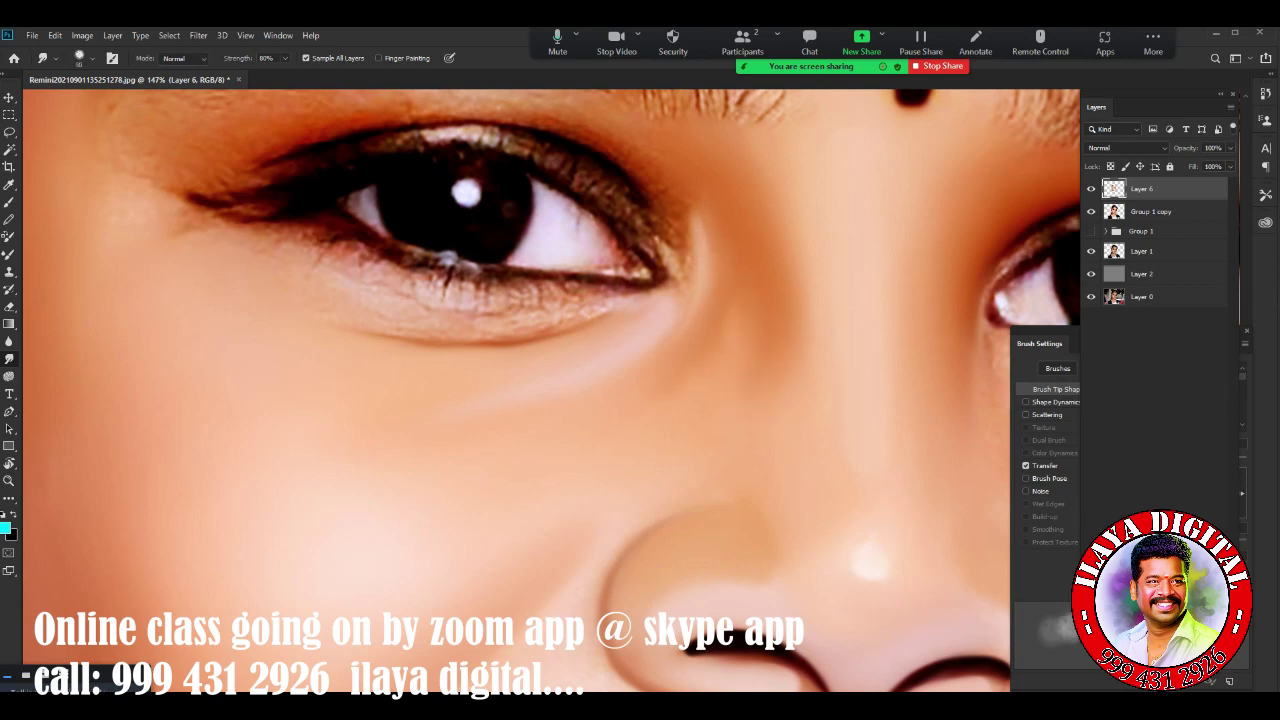
{"action": "mouse_move", "coordinate": [470, 190]}
{"action": "left_mouse_down"}
{"action": "mouse_move", "coordinate": [728, 400]}
{"action": "mouse_move", "coordinate": [657, 400]}
{"action": "mouse_move", "coordinate": [575, 375]}
{"action": "left_mouse_up"}
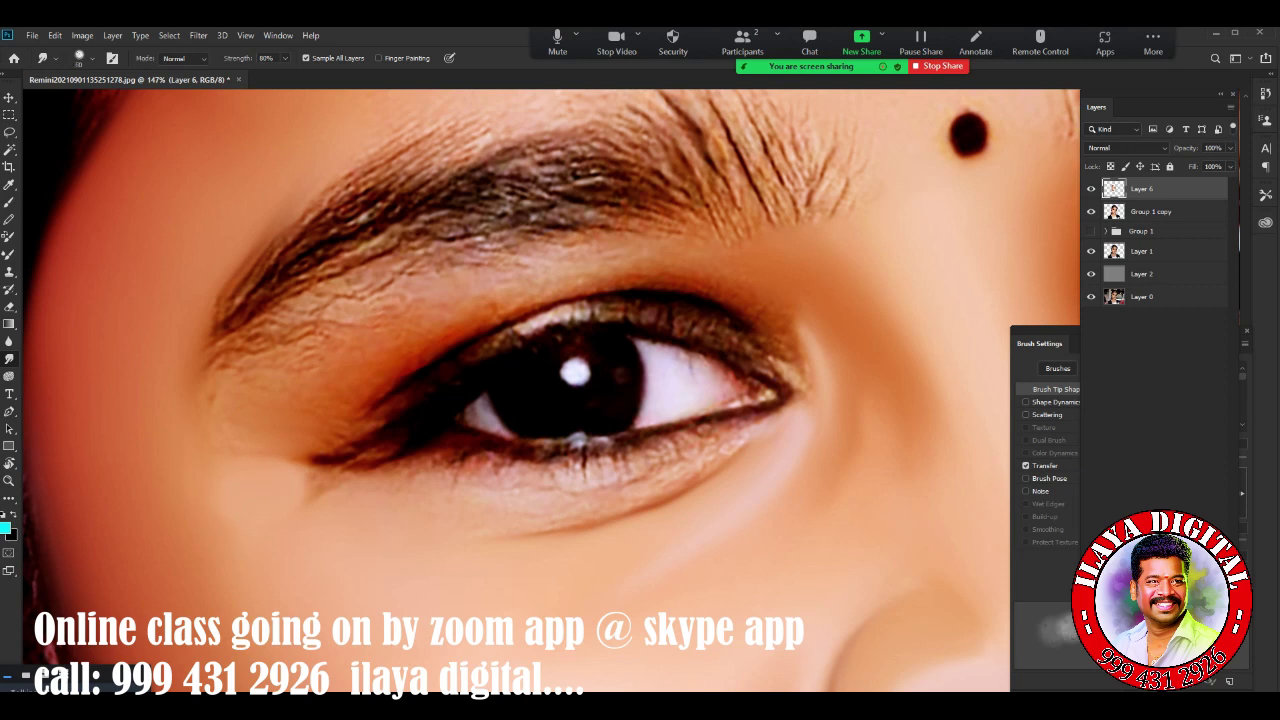
{"action": "key", "text": "bracketleft"}
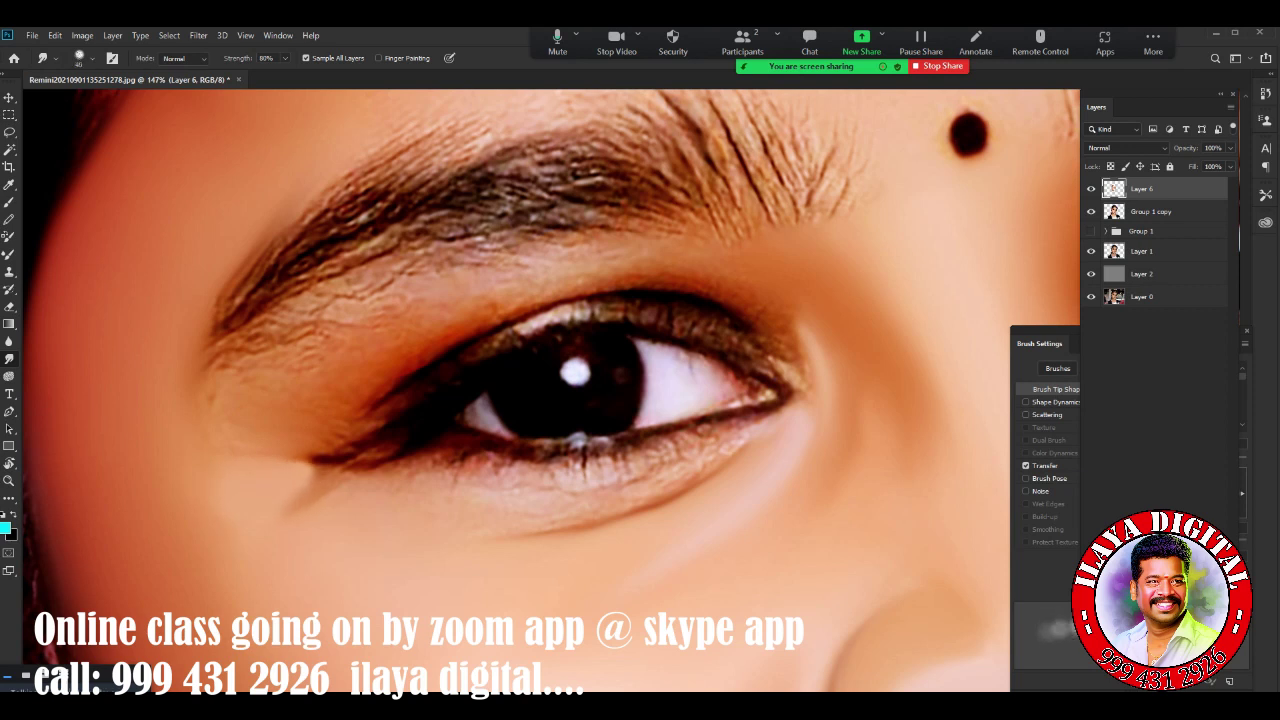
{"action": "key", "text": "bracketright"}
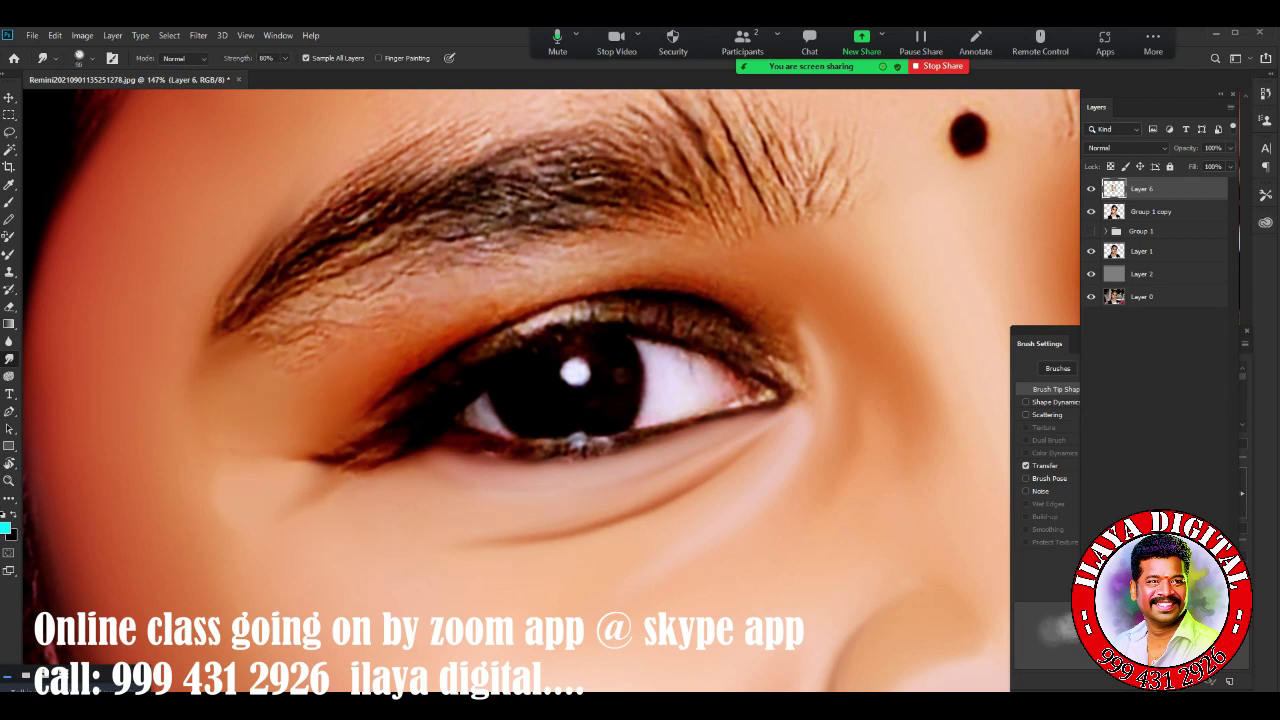
Smudge above the upper eyelid crease, between brow and eyelid, at the outer corner, and under the brow's left end
{"action": "left_click_drag", "start_coordinate": [440, 318], "coordinate": [540, 284]}
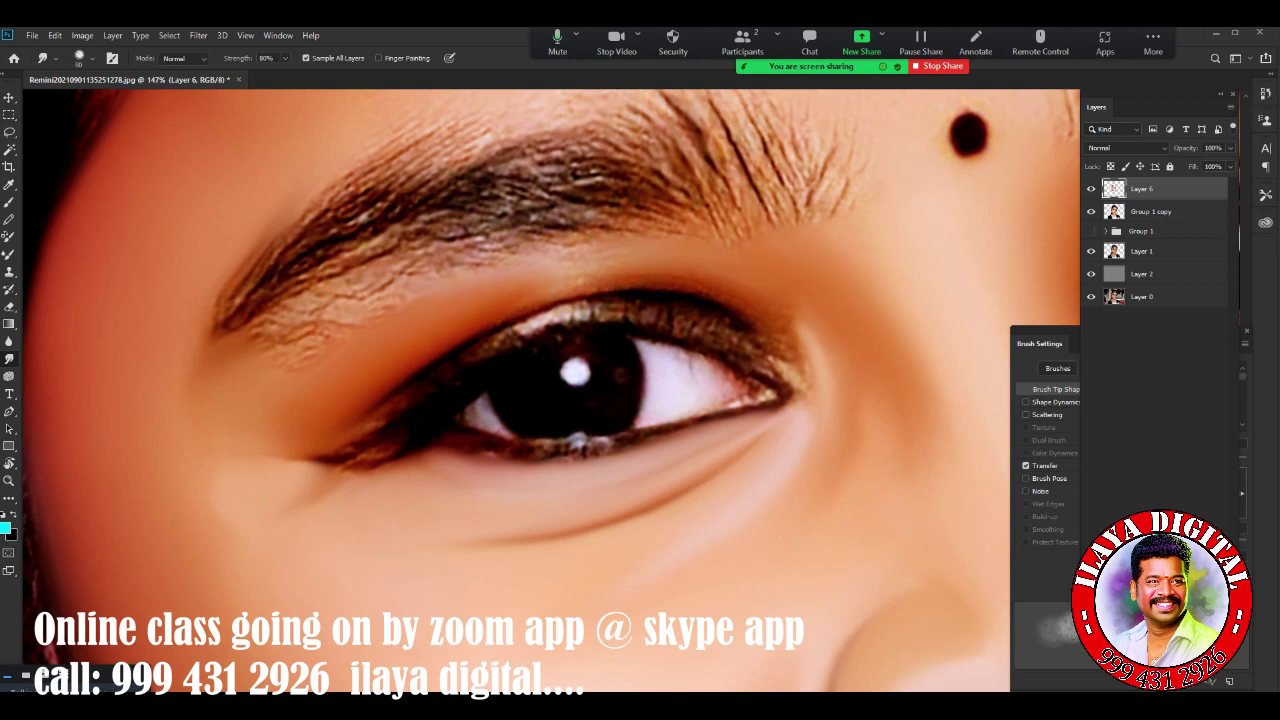
{"action": "left_click_drag", "start_coordinate": [642, 274], "coordinate": [704, 266]}
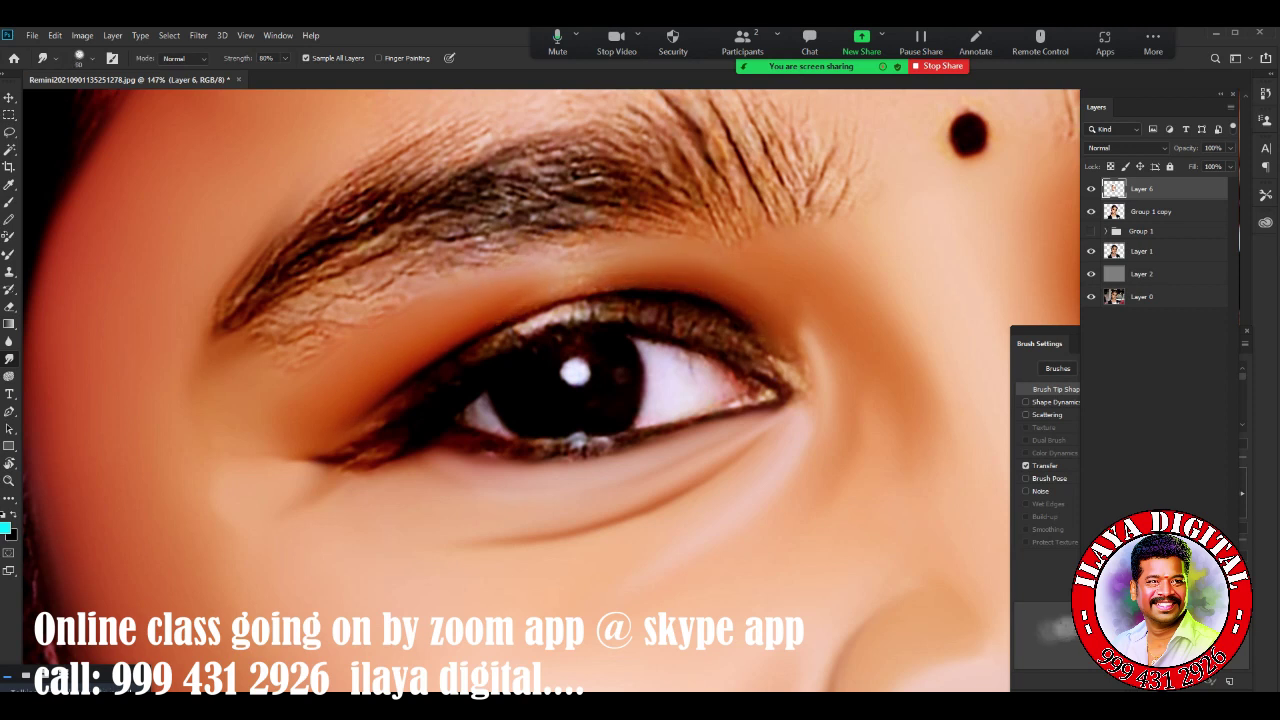
{"action": "left_click_drag", "start_coordinate": [788, 352], "coordinate": [800, 316]}
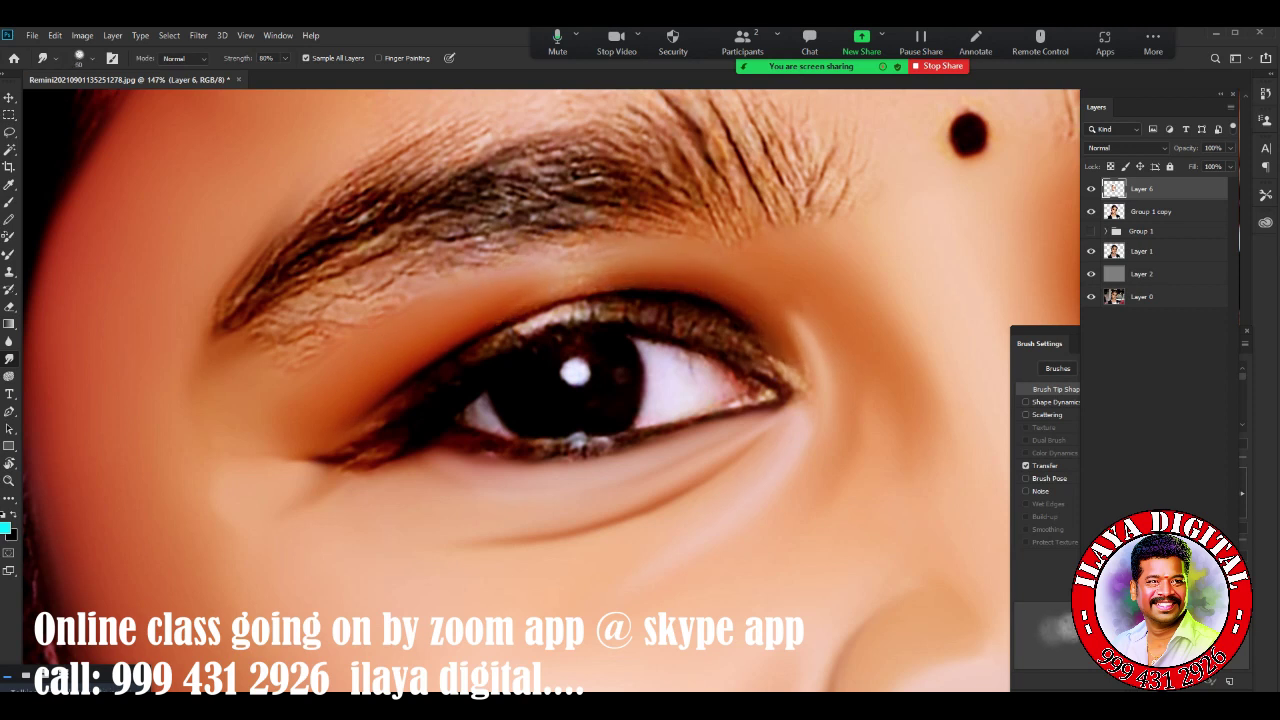
{"action": "mouse_move", "coordinate": [350, 300]}
{"action": "left_mouse_down"}
{"action": "mouse_move", "coordinate": [262, 342]}
{"action": "mouse_move", "coordinate": [500, 245]}
{"action": "mouse_move", "coordinate": [640, 226]}
{"action": "left_mouse_up"}
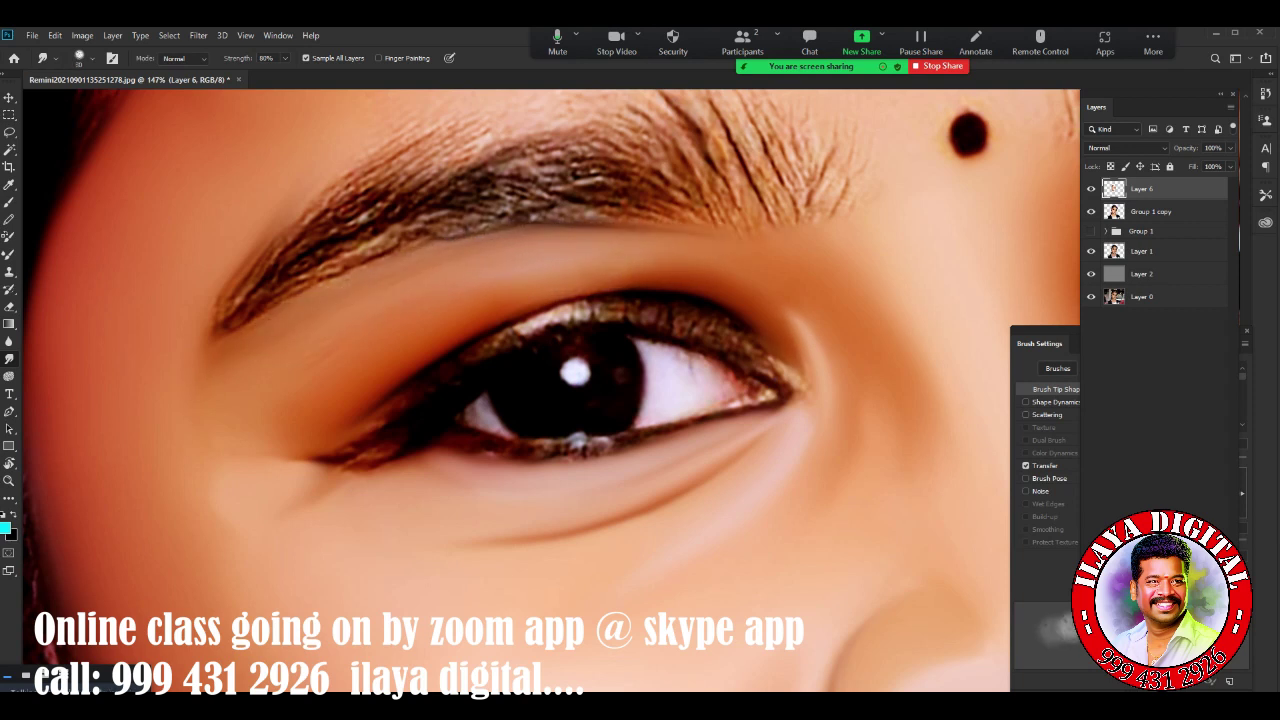
{"action": "left_click_drag", "start_coordinate": [262, 340], "coordinate": [212, 362]}
Go over the eyebrow's left end and eyelid crease again, blending the band above the crease
{"action": "left_click_drag", "start_coordinate": [550, 230], "coordinate": [640, 226]}
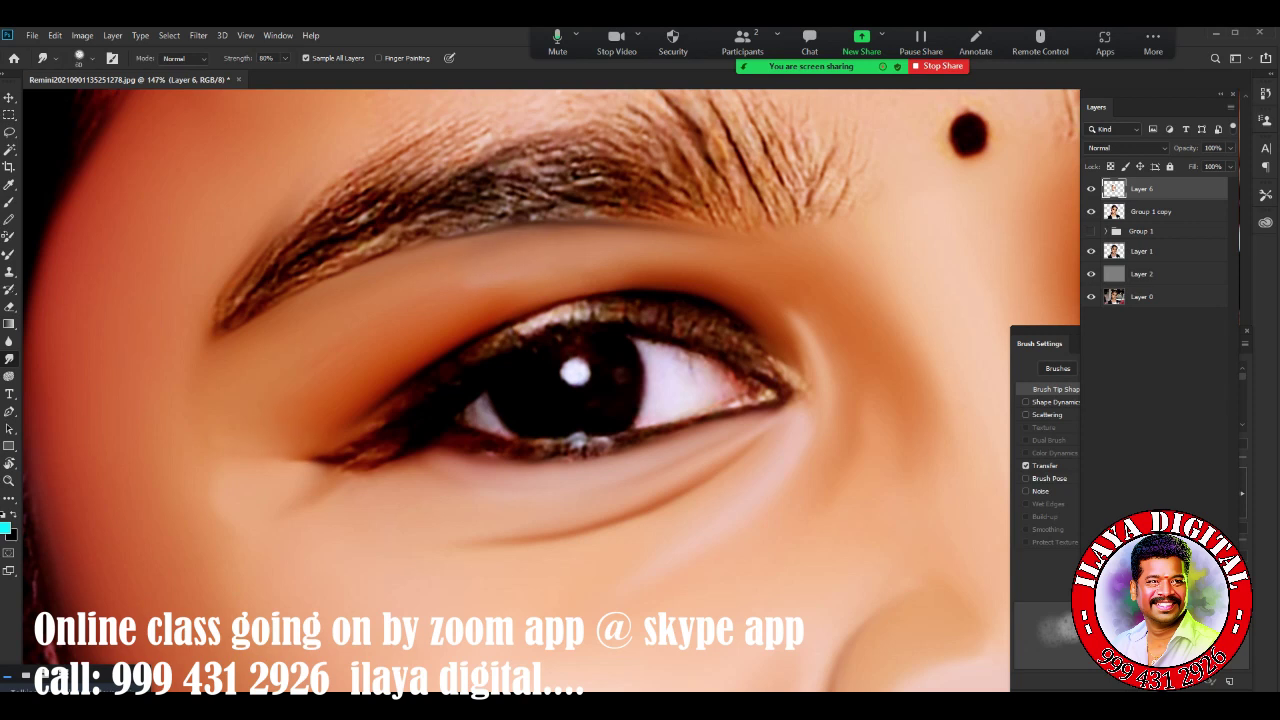
{"action": "left_click_drag", "start_coordinate": [476, 302], "coordinate": [570, 274]}
{"action": "left_click_drag", "start_coordinate": [800, 312], "coordinate": [796, 380]}
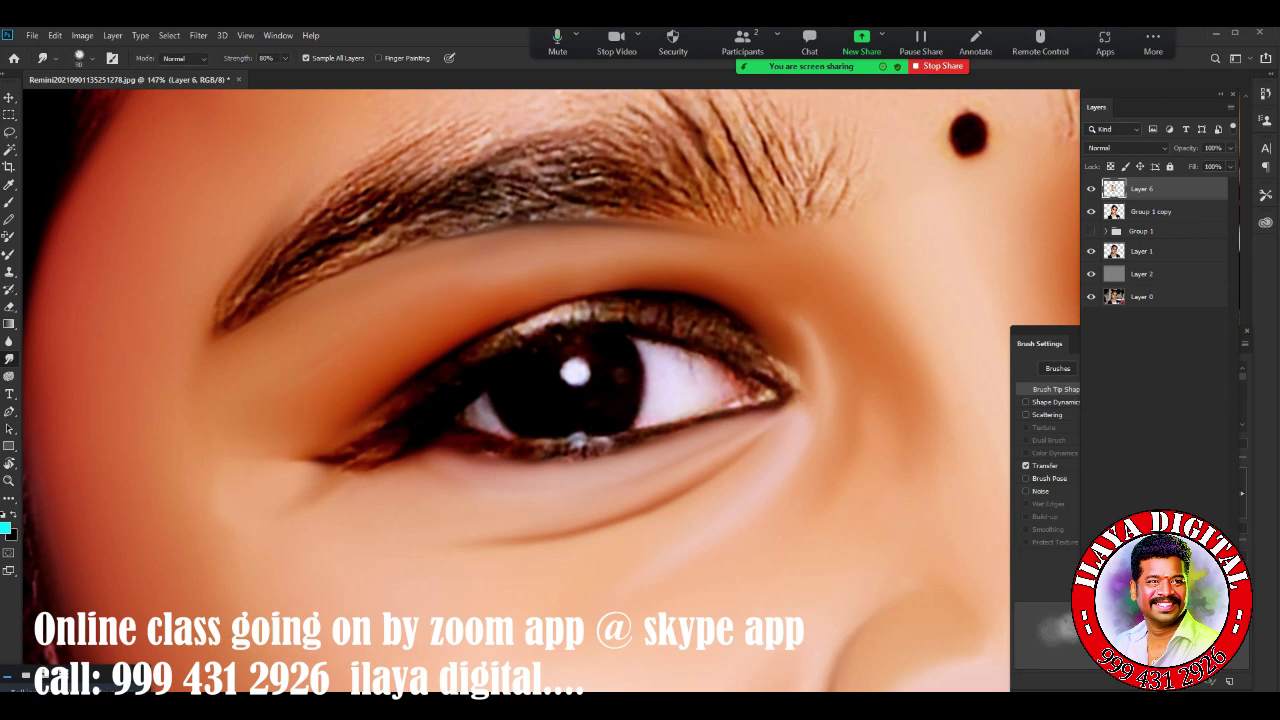
{"action": "left_click_drag", "start_coordinate": [564, 290], "coordinate": [640, 276]}
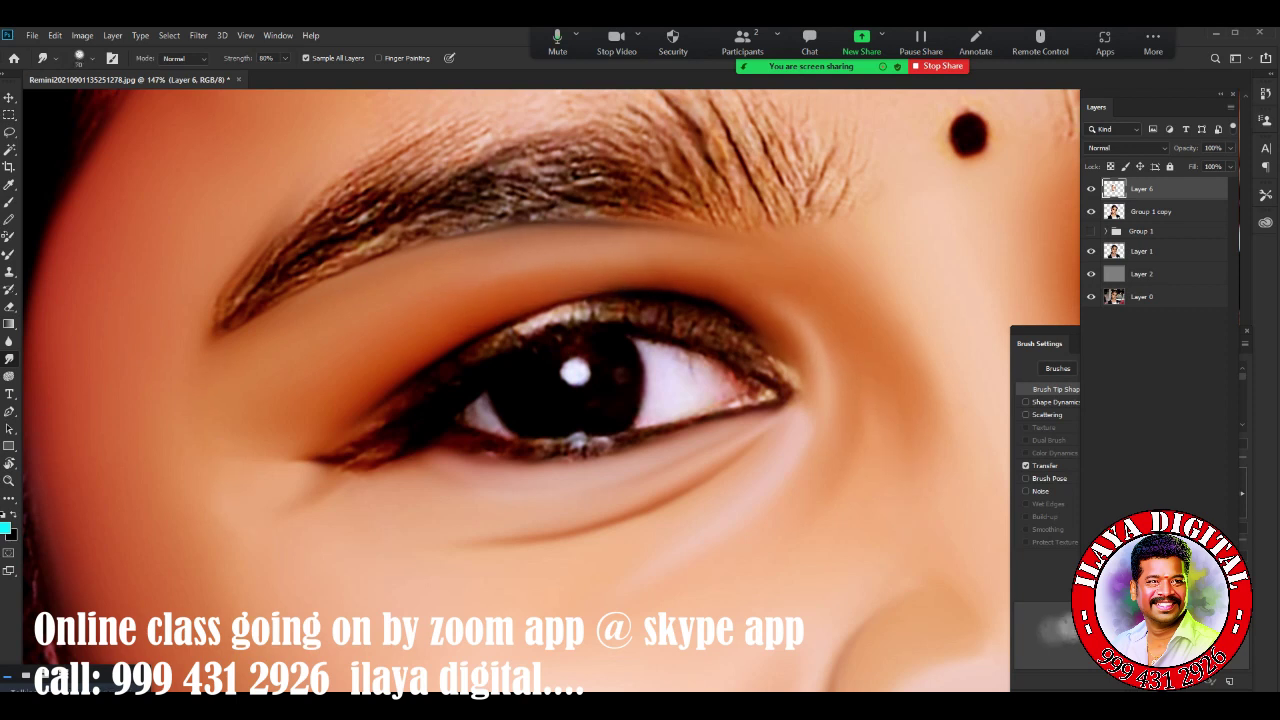
{"action": "scroll", "coordinate": [550, 390], "scroll_direction": "down", "scroll_amount": 5}
Smudge the forehead left of the bindi and around the bright highlight
{"action": "scroll", "coordinate": [550, 390], "scroll_direction": "up", "scroll_amount": 2}
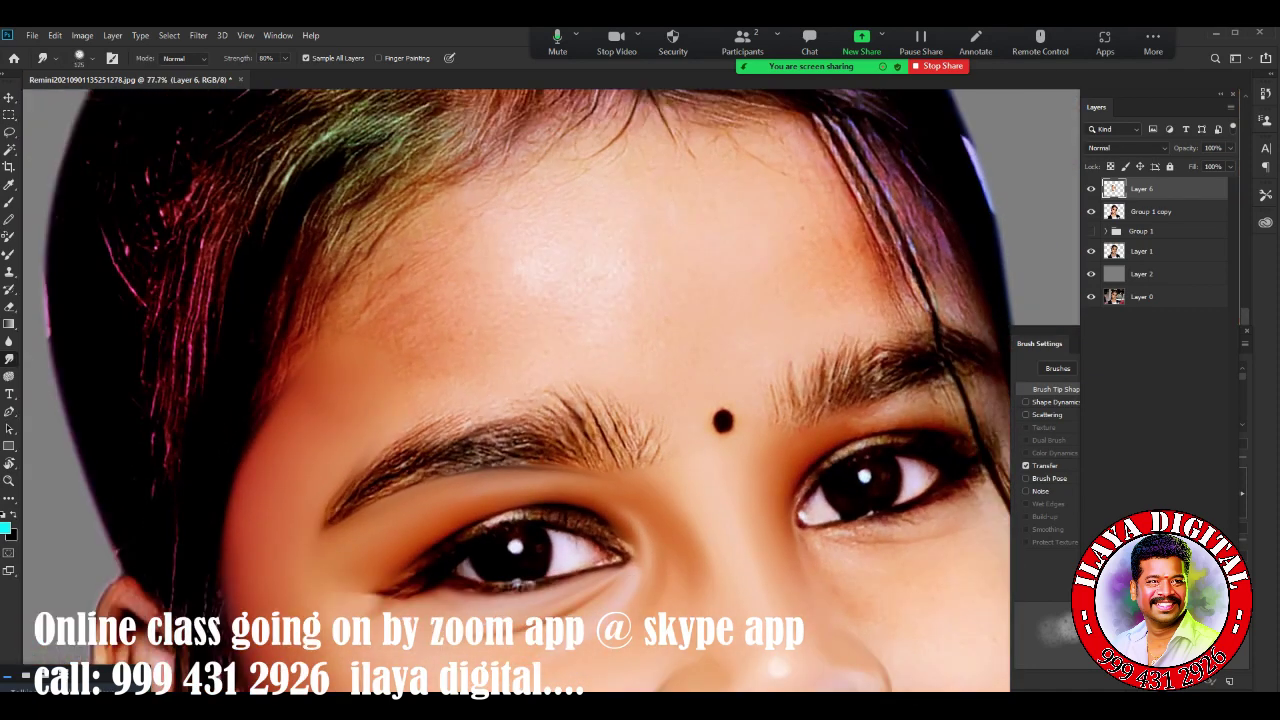
{"action": "mouse_move", "coordinate": [395, 225]}
{"action": "left_mouse_down"}
{"action": "mouse_move", "coordinate": [340, 340]}
{"action": "mouse_move", "coordinate": [295, 378]}
{"action": "left_mouse_up"}
{"action": "left_click_drag", "start_coordinate": [455, 250], "coordinate": [422, 278]}
{"action": "left_click_drag", "start_coordinate": [548, 148], "coordinate": [448, 210]}
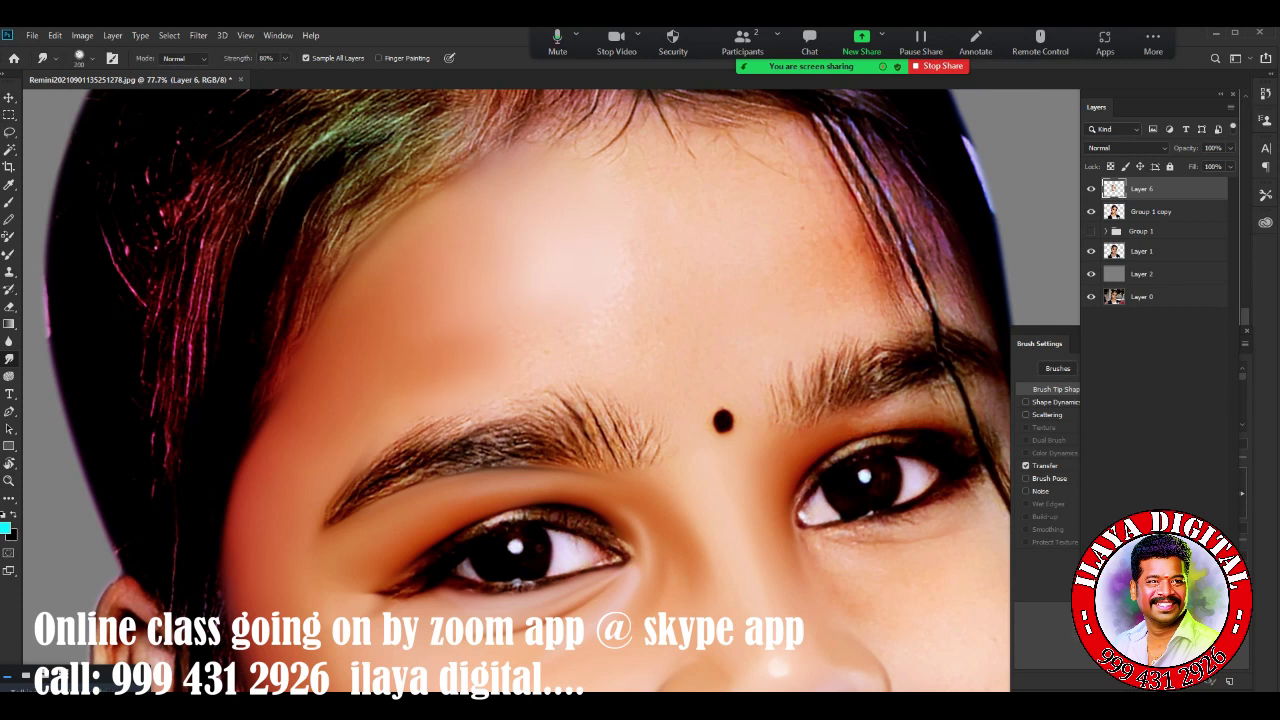
{"action": "key", "text": "bracketleft"}
{"action": "left_click_drag", "start_coordinate": [610, 135], "coordinate": [515, 185]}
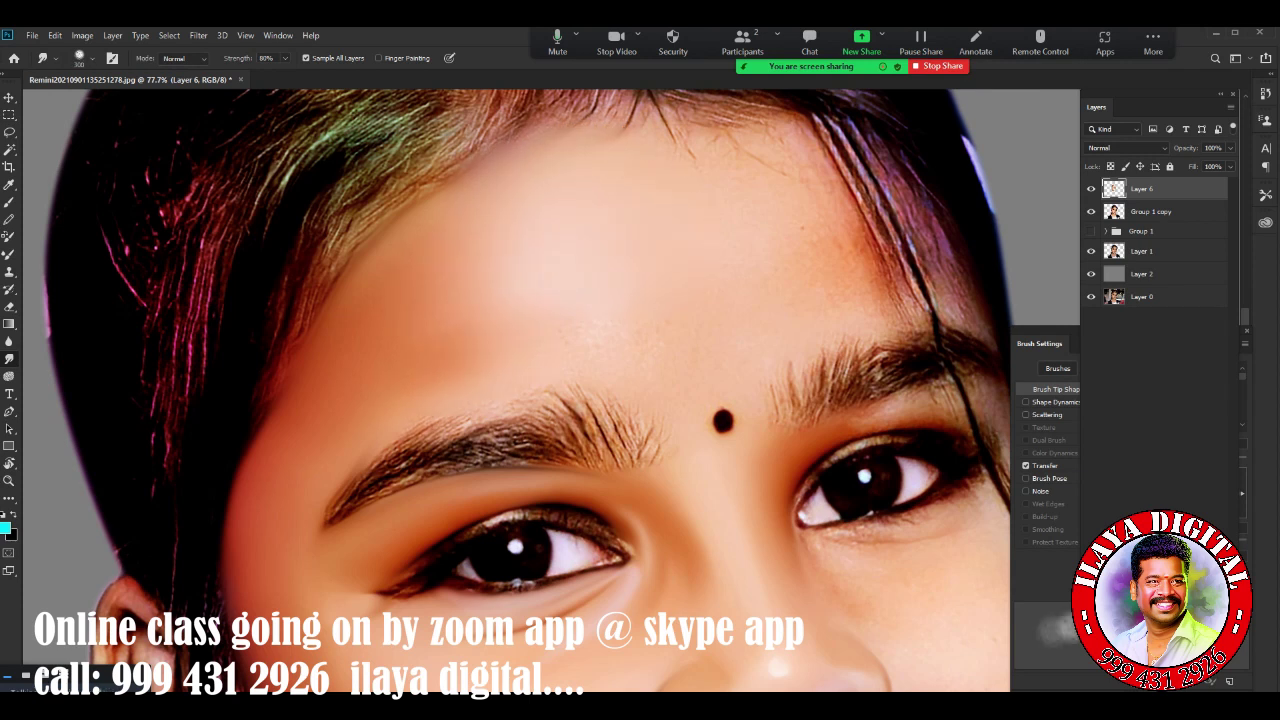
{"action": "left_click_drag", "start_coordinate": [465, 255], "coordinate": [430, 285]}
{"action": "left_click_drag", "start_coordinate": [500, 232], "coordinate": [445, 295]}
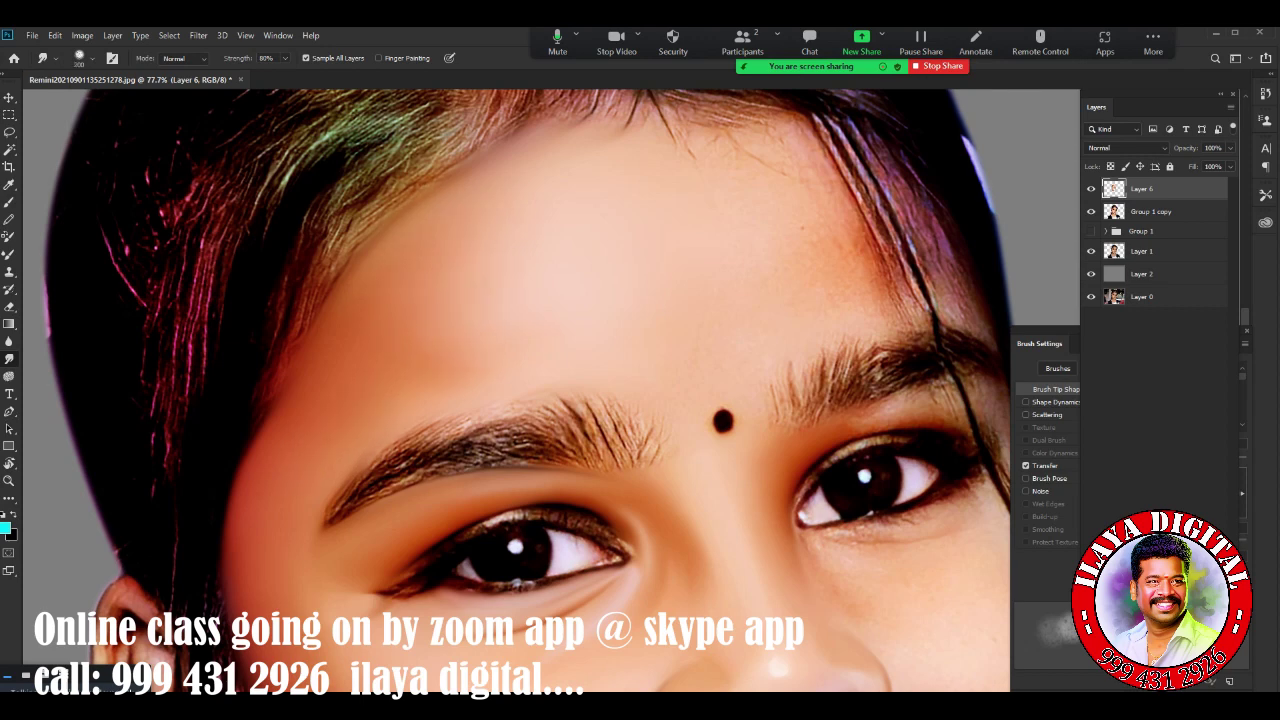
Smooth the hairline, blend stray hairs above the right eyebrow, and enlarge the brush to 400
{"action": "mouse_move", "coordinate": [690, 160]}
{"action": "left_mouse_down"}
{"action": "mouse_move", "coordinate": [665, 120]}
{"action": "mouse_move", "coordinate": [720, 130]}
{"action": "mouse_move", "coordinate": [580, 100]}
{"action": "left_mouse_up"}
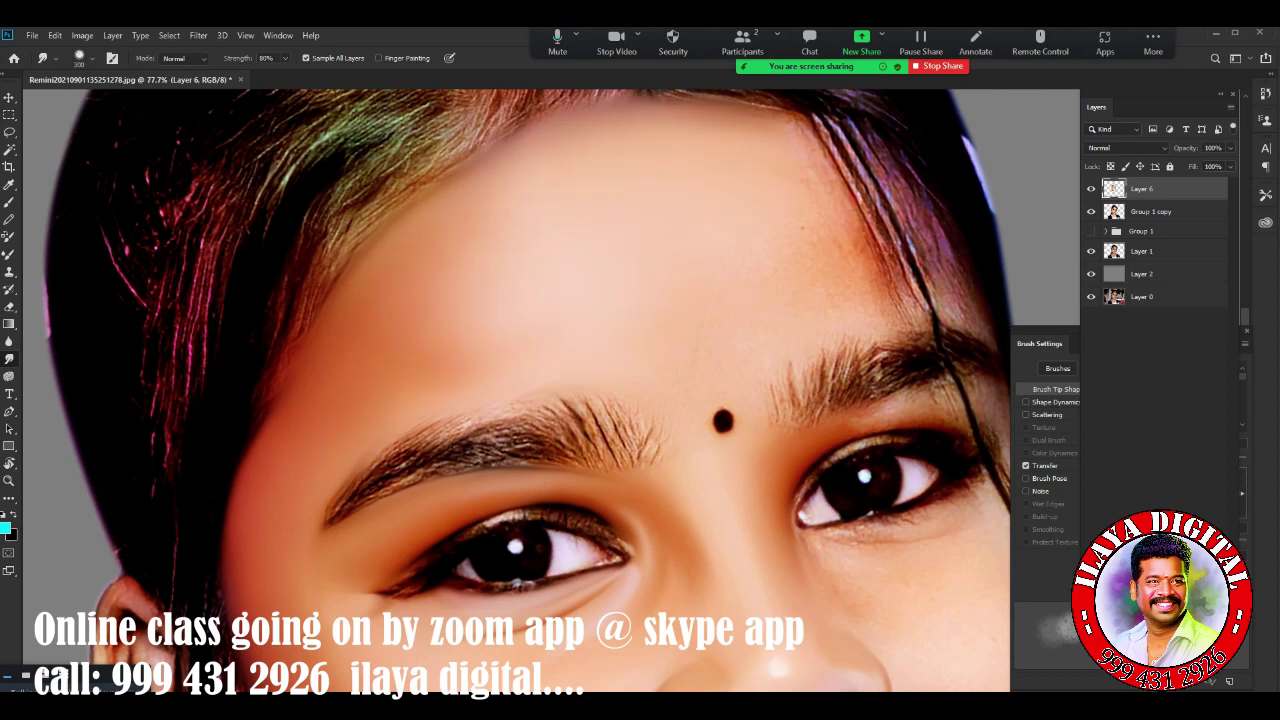
{"action": "left_click_drag", "start_coordinate": [722, 422], "coordinate": [531, 496]}
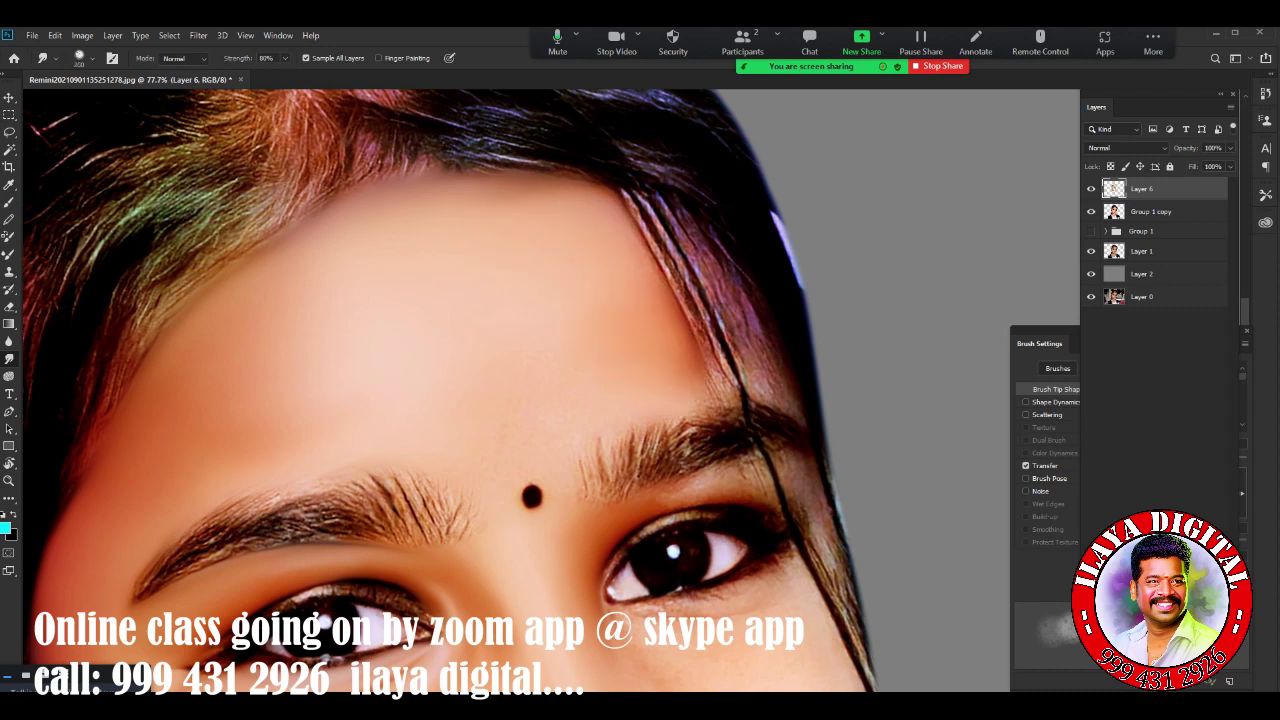
{"action": "left_click_drag", "start_coordinate": [640, 220], "coordinate": [682, 320]}
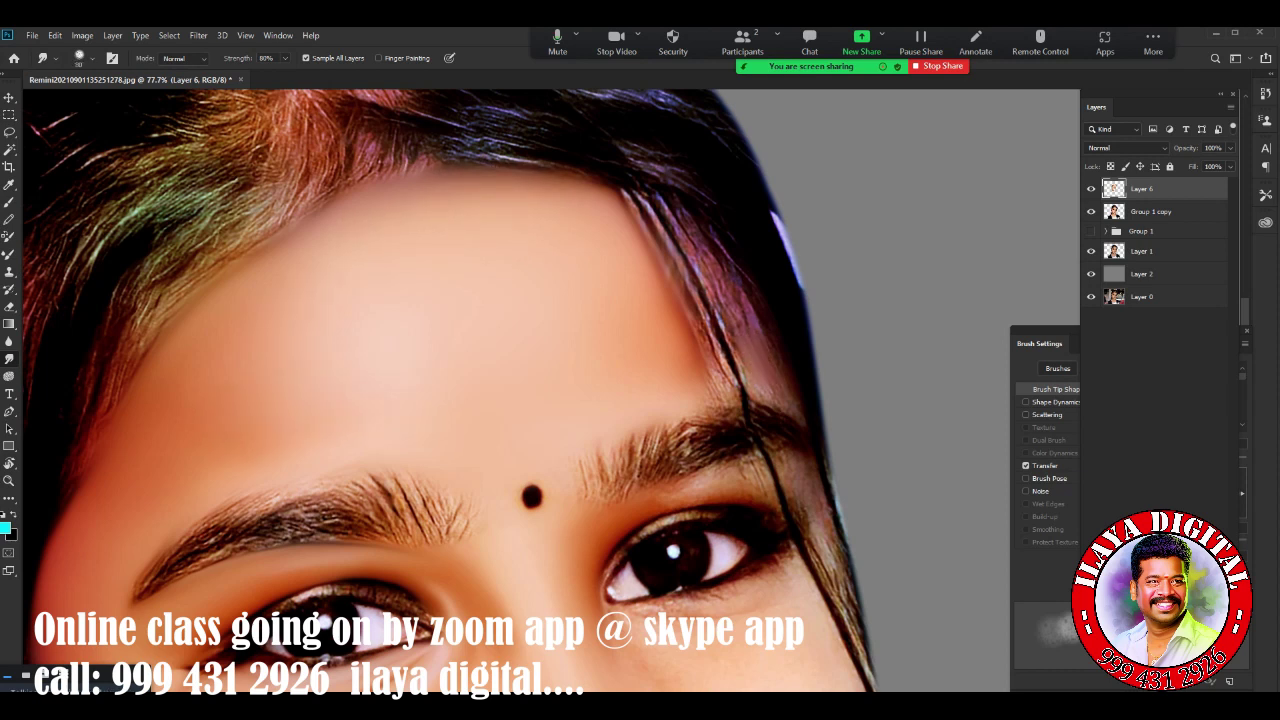
{"action": "mouse_move", "coordinate": [745, 350]}
{"action": "left_mouse_down"}
{"action": "mouse_move", "coordinate": [705, 395]}
{"action": "mouse_move", "coordinate": [635, 205]}
{"action": "left_mouse_up"}
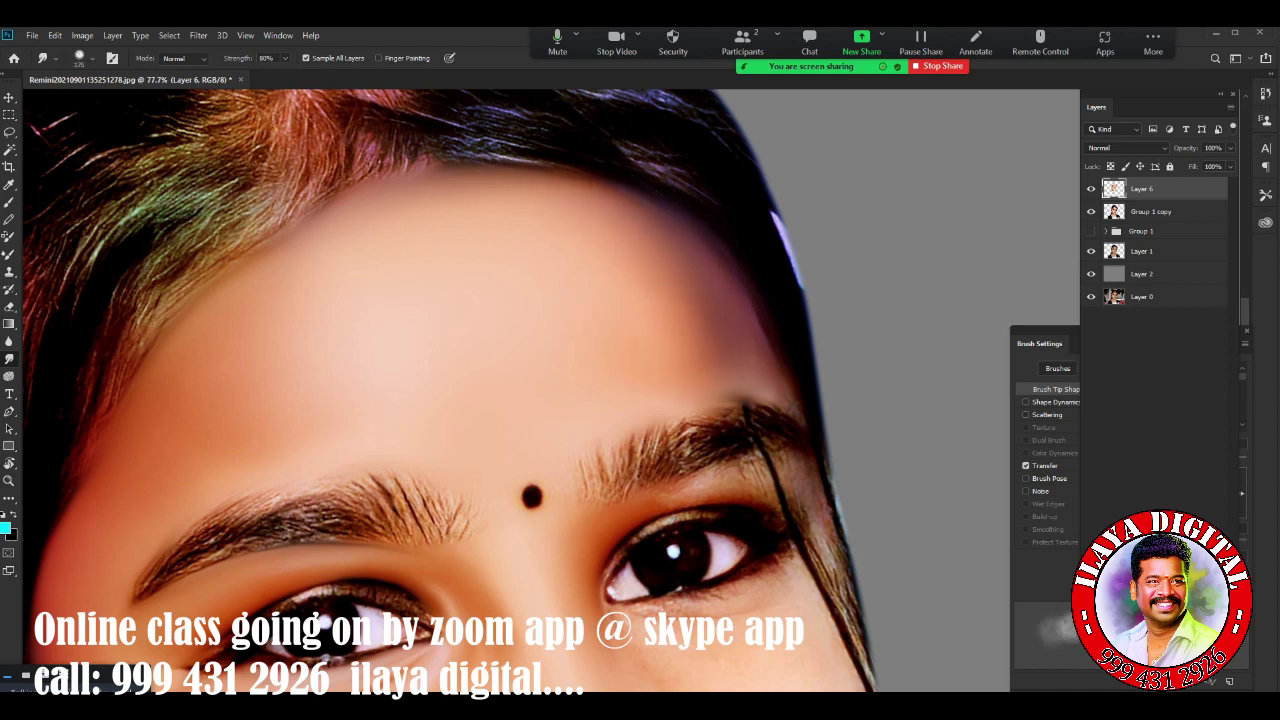
{"action": "key", "text": "bracketright"}
{"action": "key", "text": "bracketright"}
{"action": "key", "text": "bracketright"}
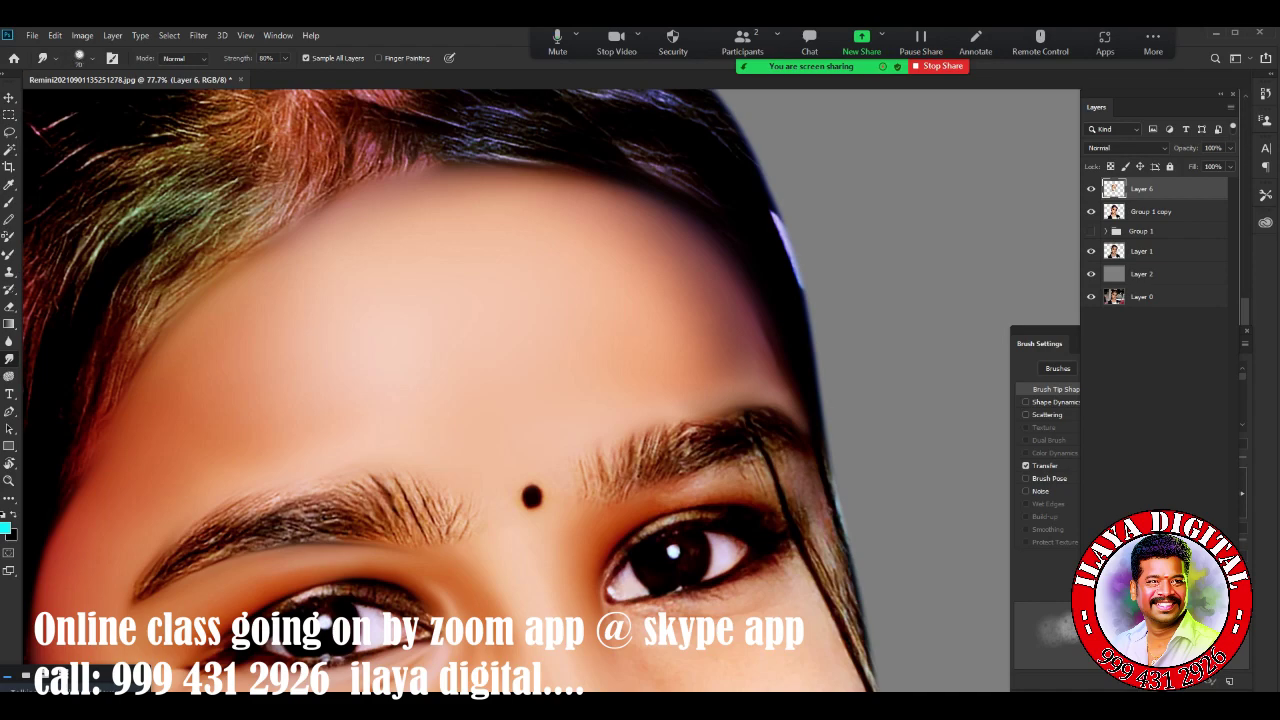
Return to smudging with a smaller brush and blend the hair strand over the eyebrow into the skin
{"action": "key", "text": "e"}
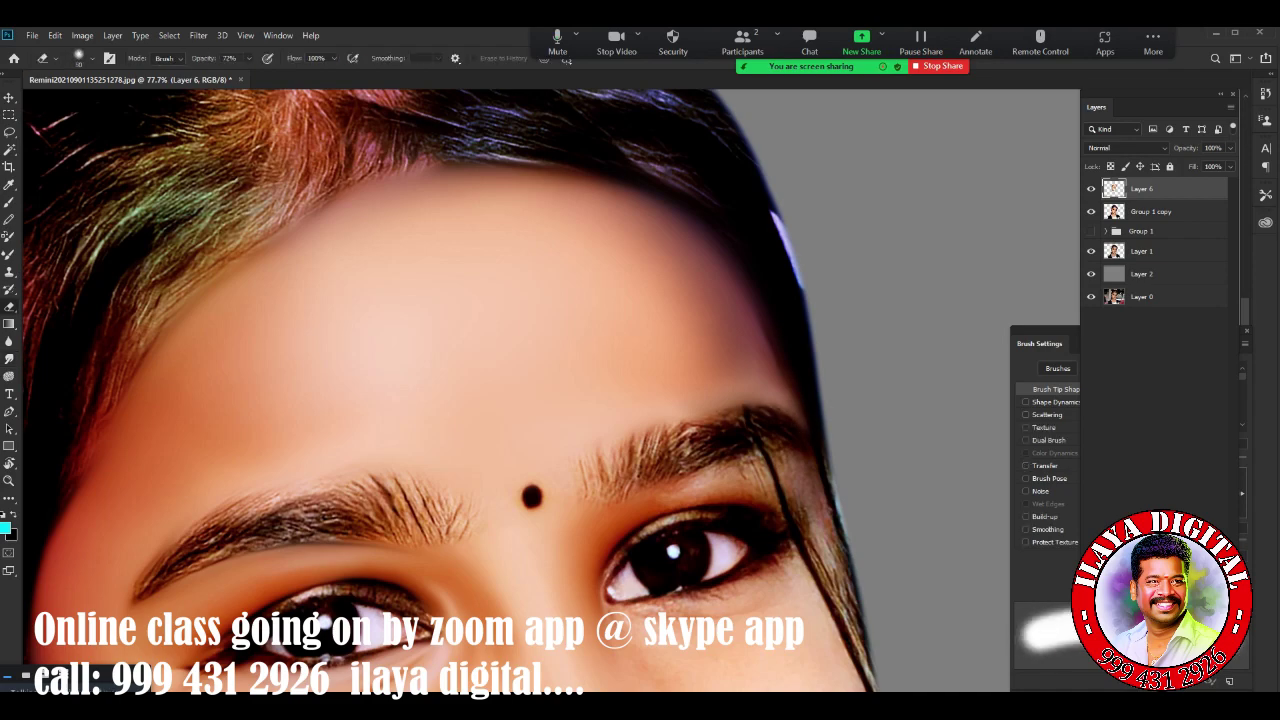
{"action": "scroll", "coordinate": [577, 468], "scroll_direction": "down", "scroll_amount": 5}
{"action": "scroll", "coordinate": [577, 468], "scroll_direction": "up", "scroll_amount": 1}
{"action": "scroll", "coordinate": [577, 468], "scroll_direction": "up", "scroll_amount": 1}
{"action": "scroll", "coordinate": [577, 468], "scroll_direction": "up", "scroll_amount": 2}
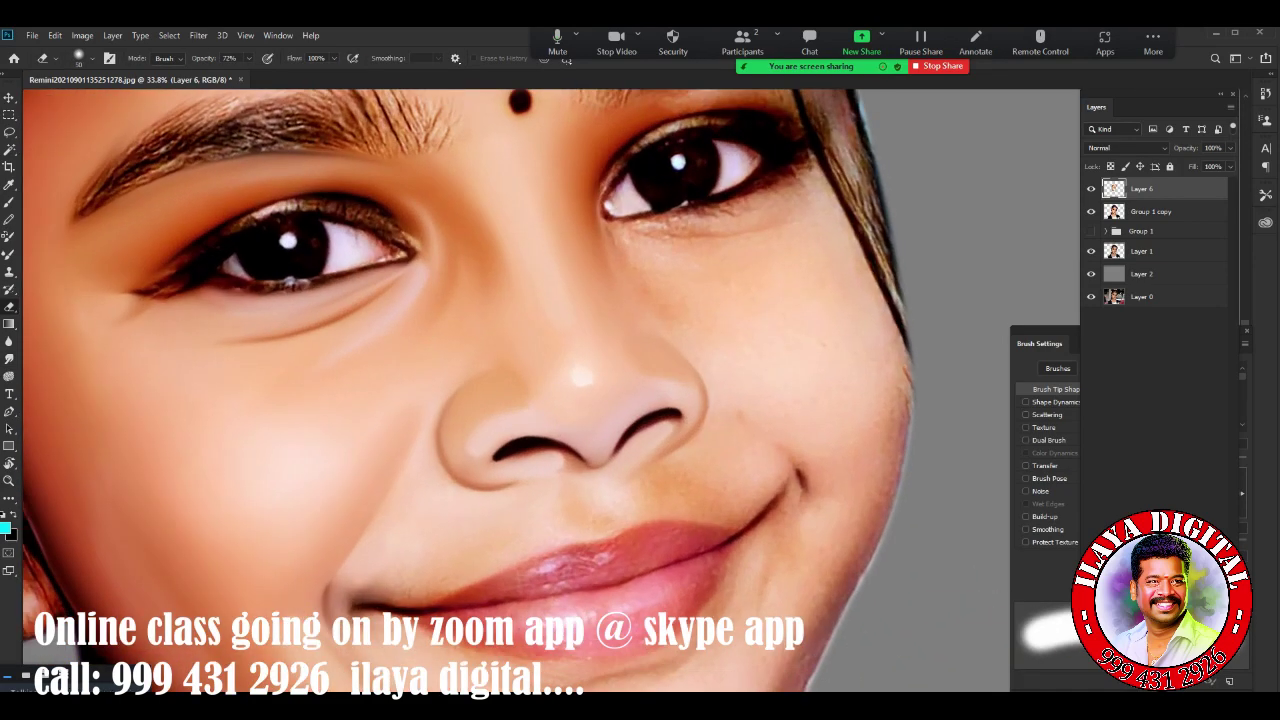
{"action": "scroll", "coordinate": [550, 390], "scroll_direction": "up", "scroll_amount": 4}
{"action": "key", "text": "r"}
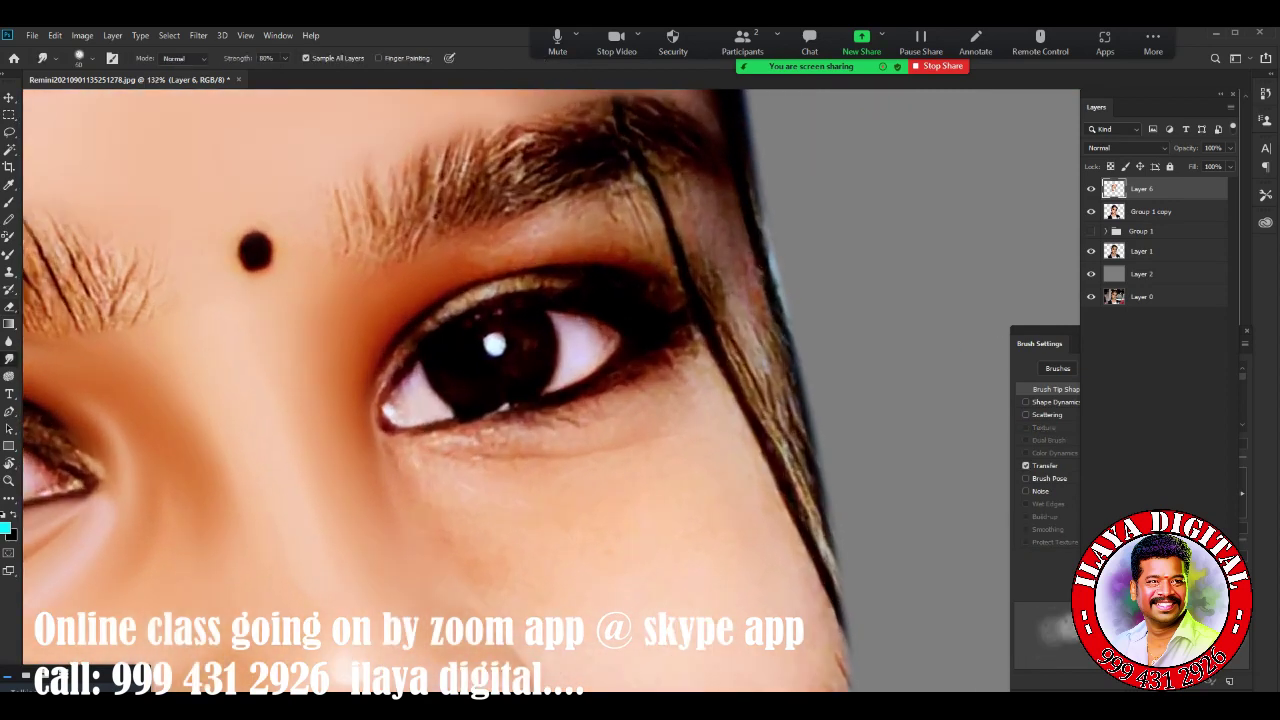
{"action": "key", "text": "bracketleft"}
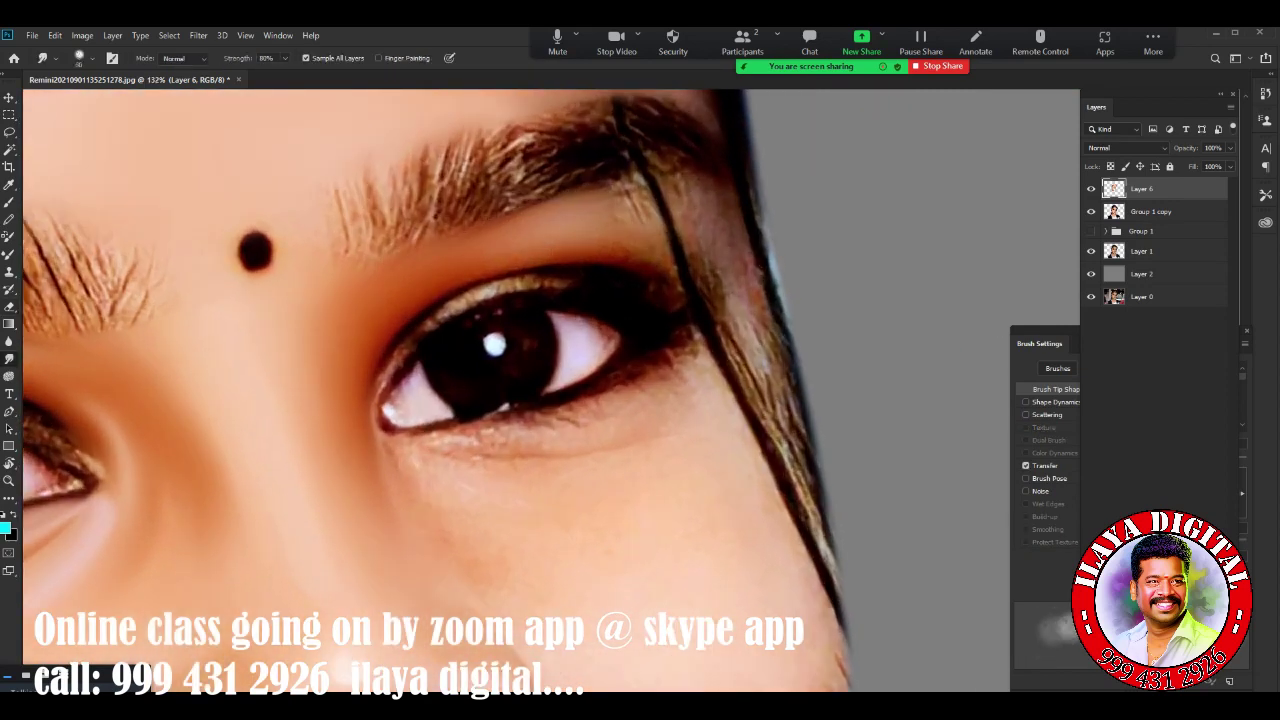
{"action": "mouse_move", "coordinate": [675, 175]}
{"action": "left_mouse_down"}
{"action": "mouse_move", "coordinate": [640, 225]}
{"action": "mouse_move", "coordinate": [672, 285]}
{"action": "left_mouse_up"}
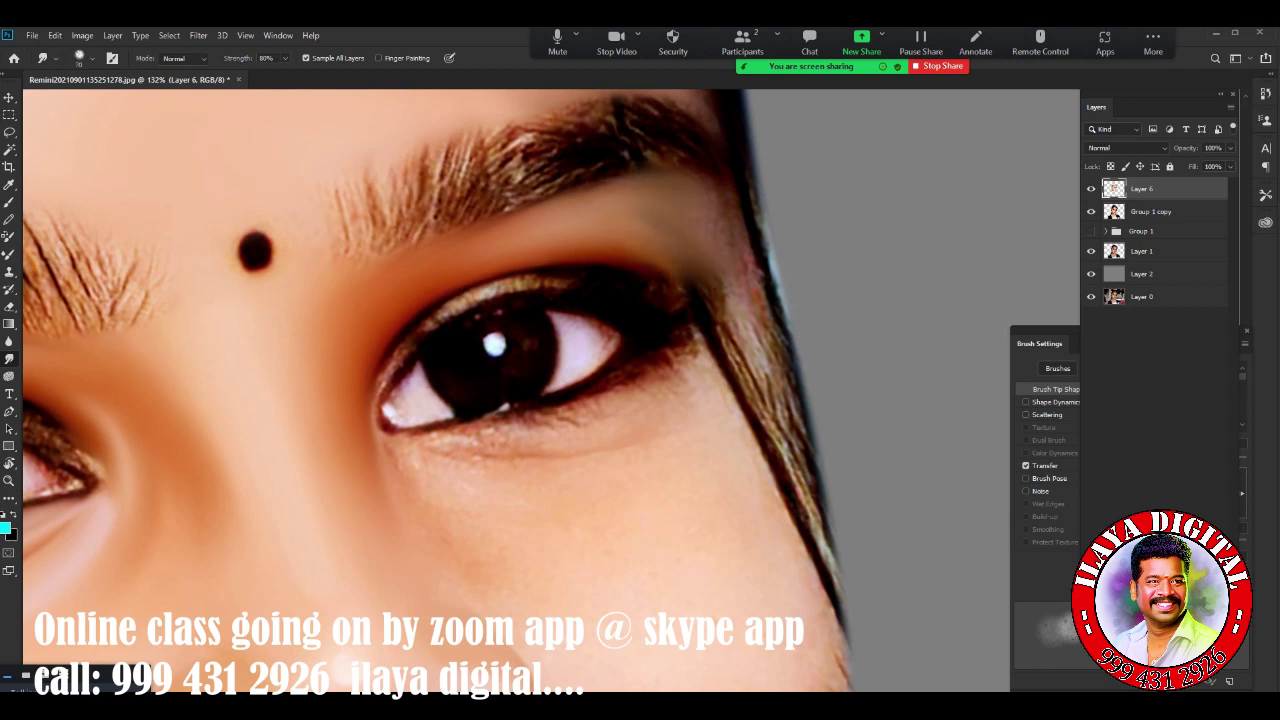
{"action": "mouse_move", "coordinate": [705, 215]}
{"action": "left_mouse_down"}
{"action": "mouse_move", "coordinate": [660, 275]}
{"action": "mouse_move", "coordinate": [745, 346]}
{"action": "left_mouse_up"}
{"action": "key", "text": "bracketleft"}
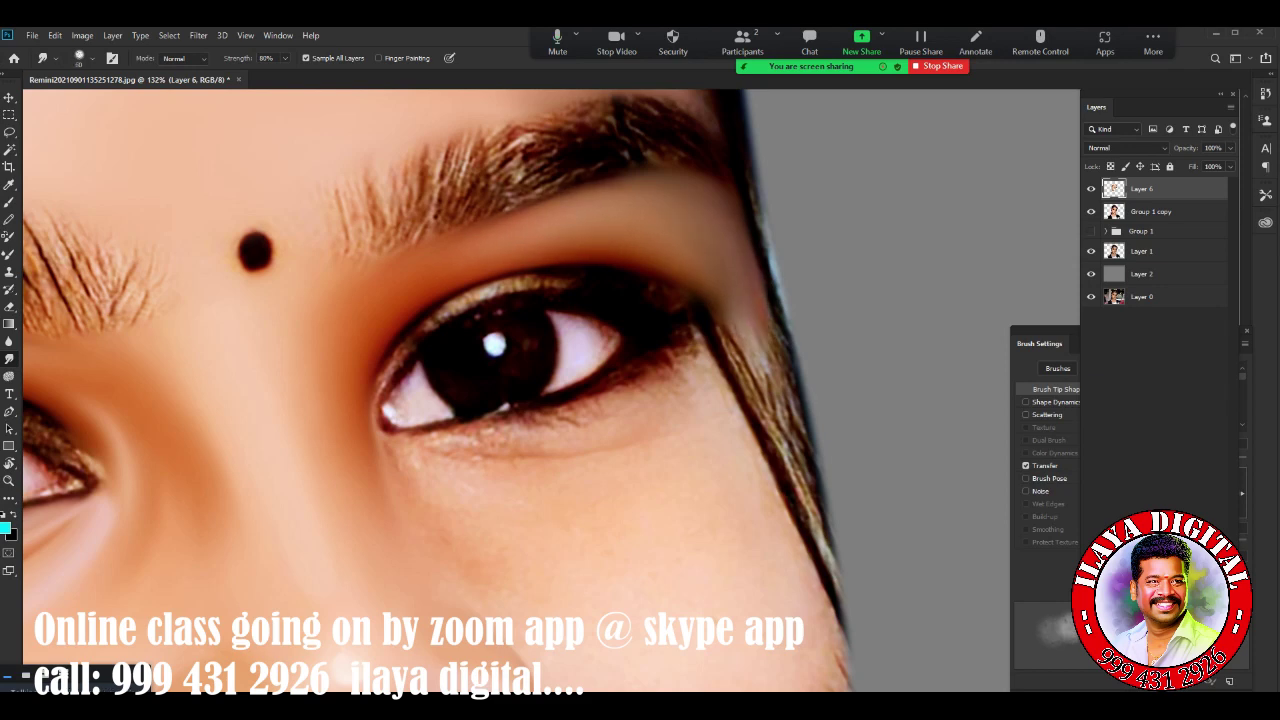
Soften the hair edge beside the eye and smooth the skin below the lower eyelid
{"action": "scroll", "coordinate": [585, 450], "scroll_direction": "up", "scroll_amount": 4}
{"action": "scroll", "coordinate": [585, 450], "scroll_direction": "down", "scroll_amount": 2}
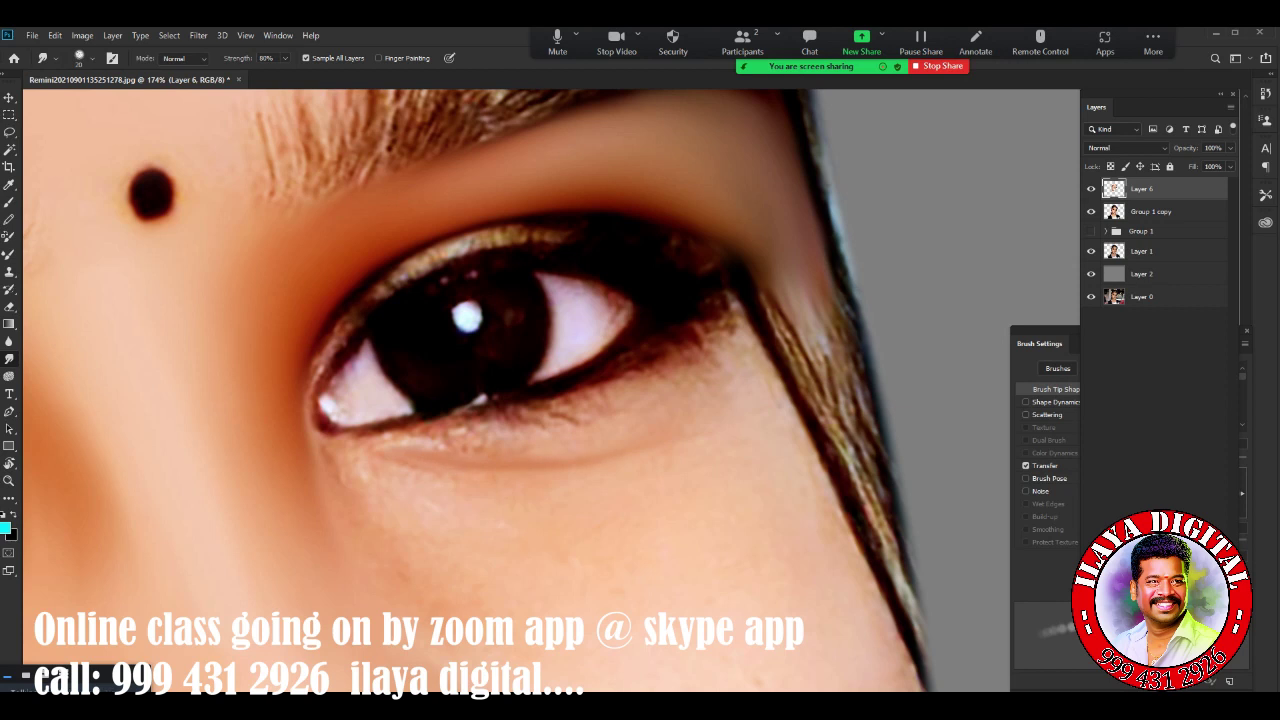
{"action": "left_click_drag", "start_coordinate": [805, 428], "coordinate": [845, 515]}
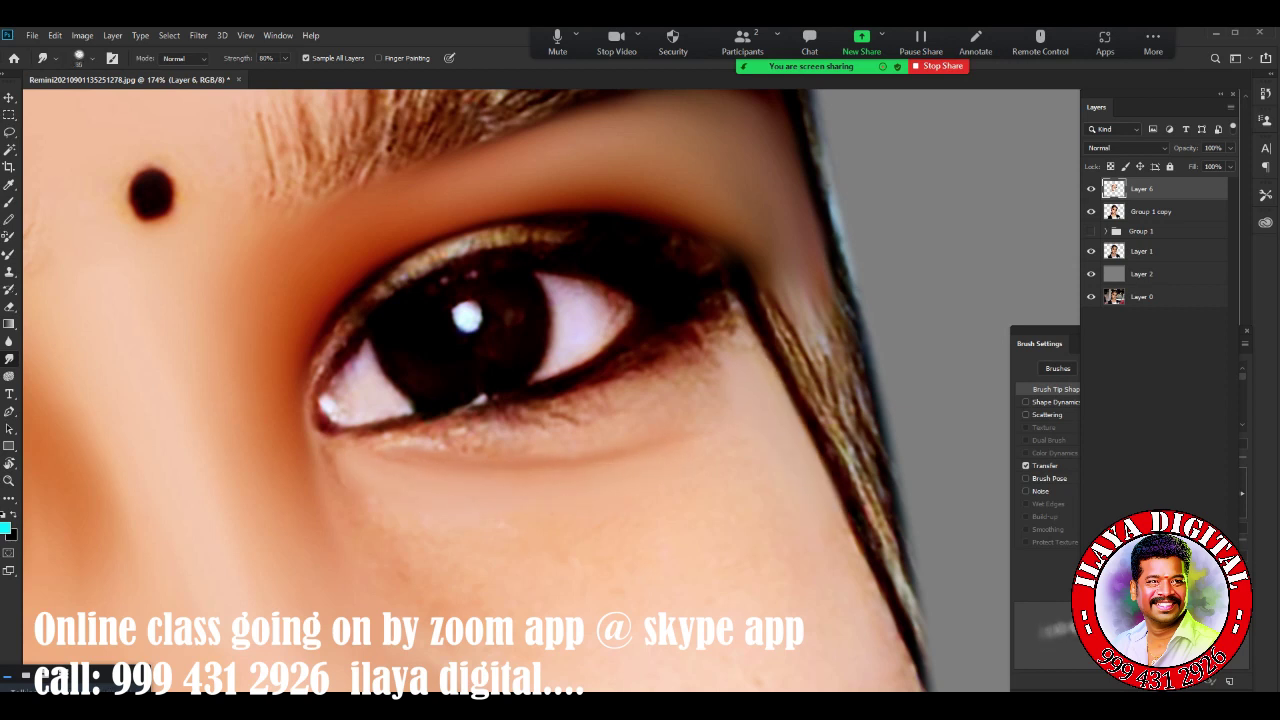
{"action": "left_click_drag", "start_coordinate": [340, 455], "coordinate": [308, 540]}
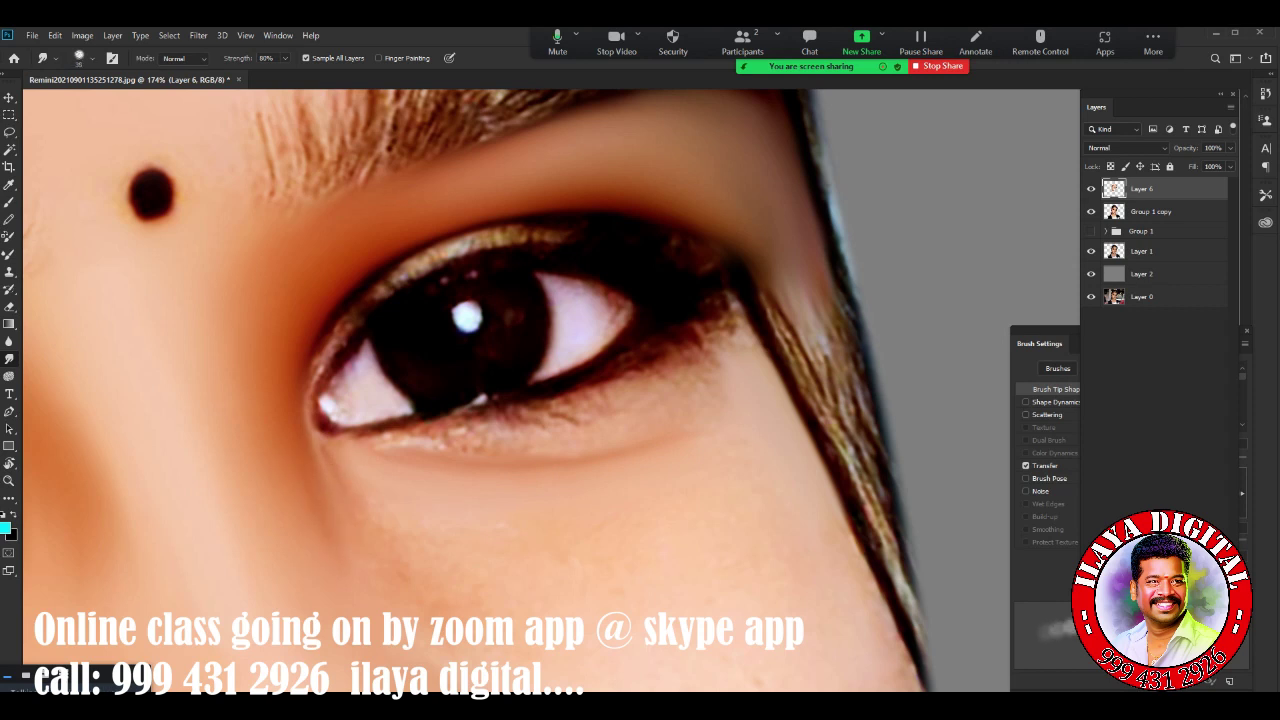
{"action": "key", "text": "bracketleft"}
{"action": "key", "text": "bracketleft"}
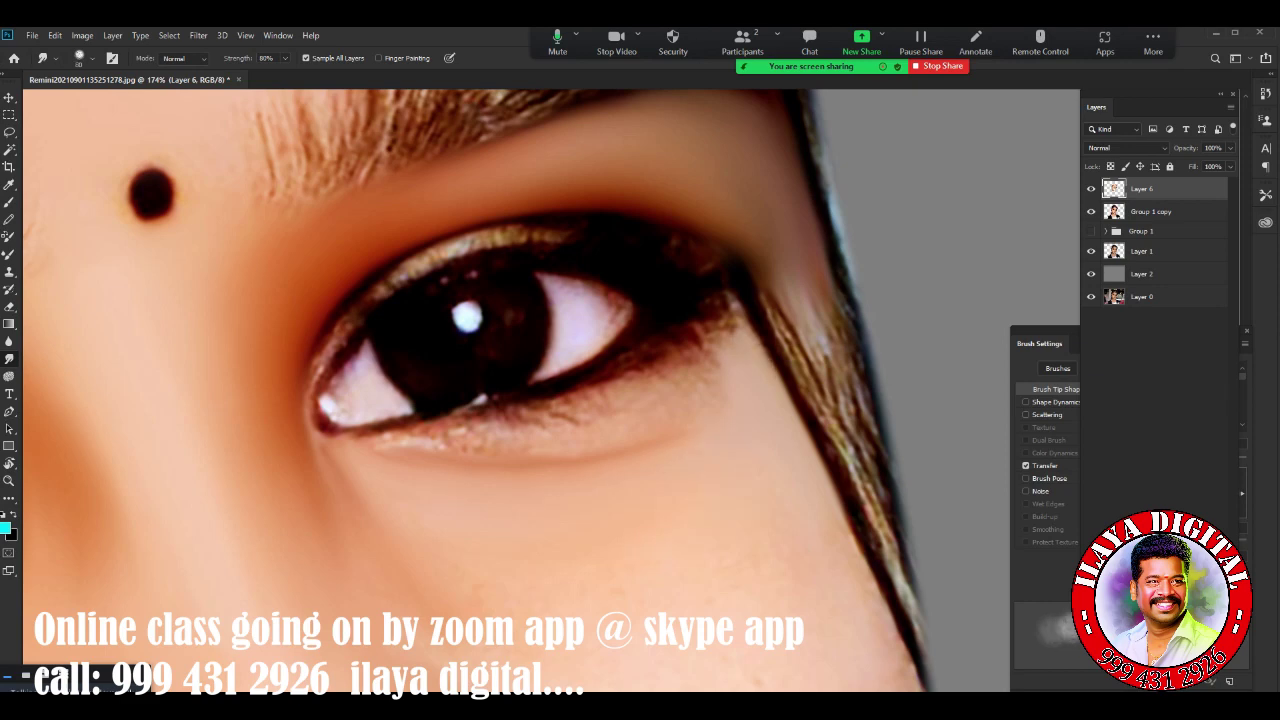
{"action": "scroll", "coordinate": [500, 400], "scroll_direction": "down", "scroll_amount": 3}
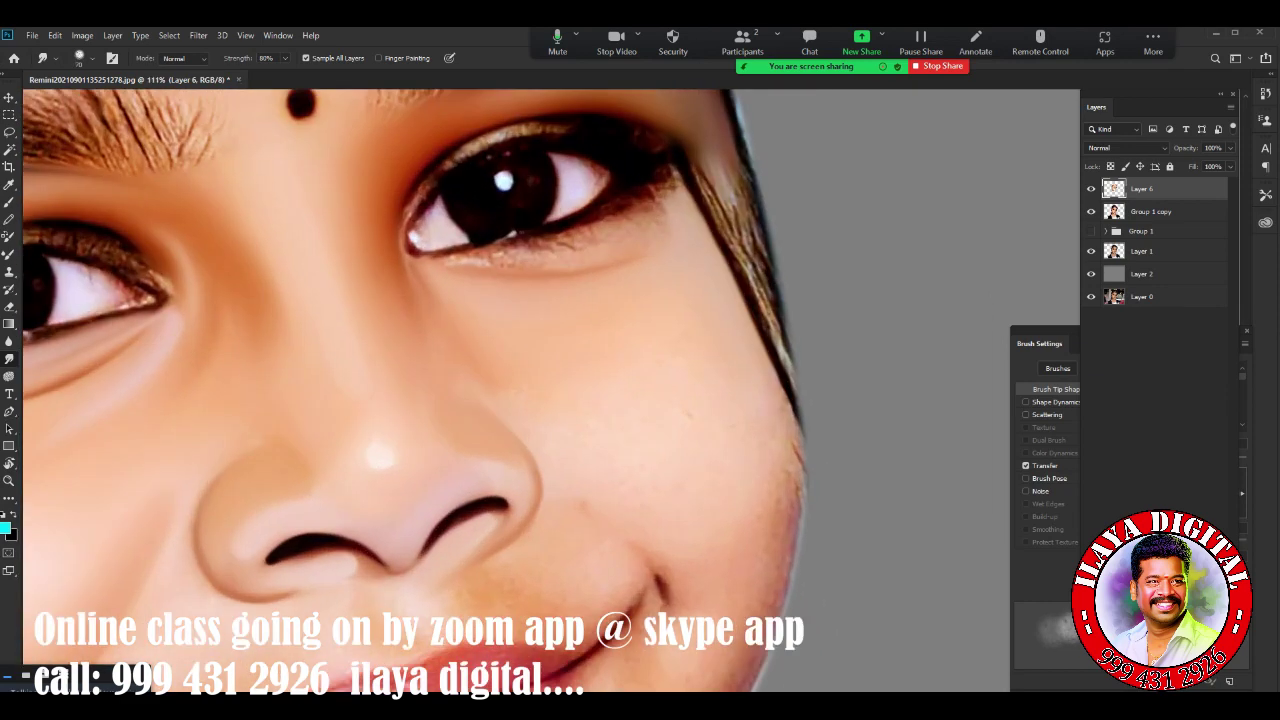
{"action": "scroll", "coordinate": [500, 350], "scroll_direction": "up", "scroll_amount": 2}
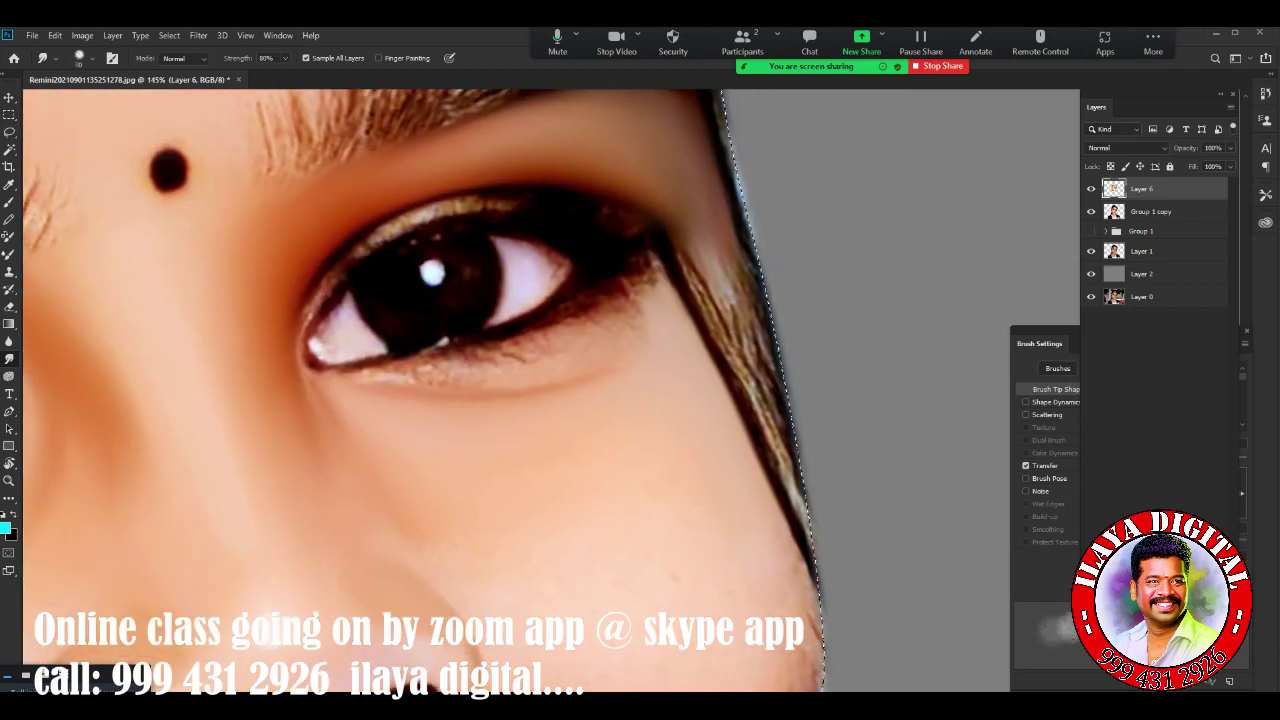
Blend the hair strands by the eye corner and along the cheek edge into the skin
{"action": "left_click_drag", "start_coordinate": [725, 300], "coordinate": [680, 260]}
{"action": "mouse_move", "coordinate": [710, 340]}
{"action": "left_mouse_down"}
{"action": "mouse_move", "coordinate": [680, 285]}
{"action": "mouse_move", "coordinate": [675, 235]}
{"action": "left_mouse_up"}
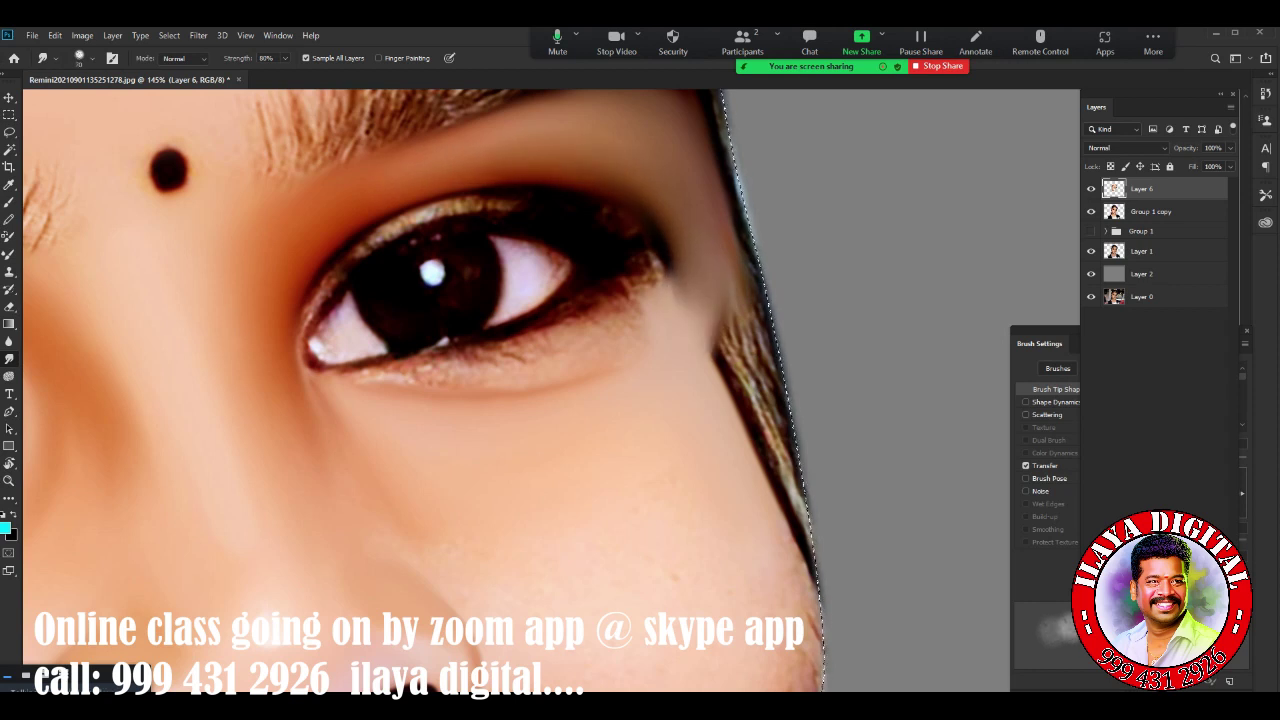
{"action": "left_click_drag", "start_coordinate": [730, 380], "coordinate": [755, 310]}
{"action": "left_click_drag", "start_coordinate": [715, 400], "coordinate": [750, 330]}
{"action": "left_click_drag", "start_coordinate": [730, 470], "coordinate": [760, 360]}
{"action": "mouse_move", "coordinate": [800, 540]}
{"action": "left_mouse_down"}
{"action": "mouse_move", "coordinate": [755, 400]}
{"action": "mouse_move", "coordinate": [770, 440]}
{"action": "mouse_move", "coordinate": [700, 300]}
{"action": "left_mouse_up"}
{"action": "left_click_drag", "start_coordinate": [750, 400], "coordinate": [720, 350]}
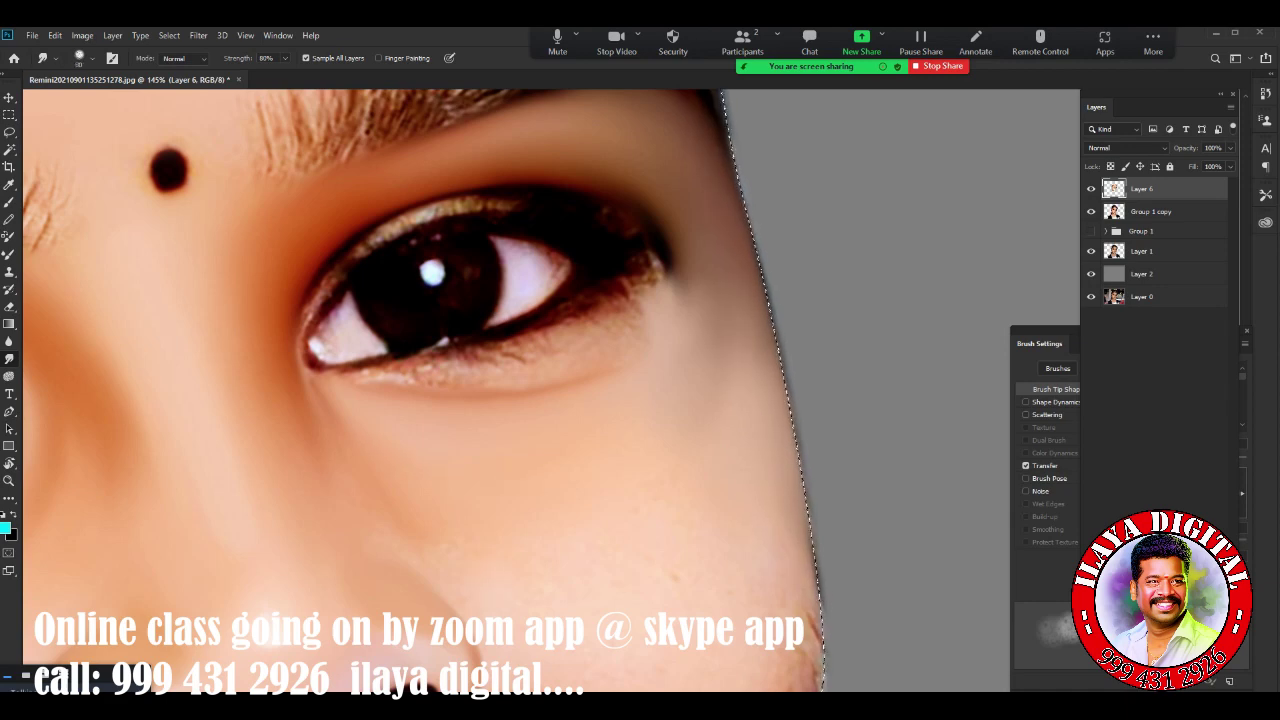
Zoom around the face and pan down to bring the lips into view
{"action": "scroll", "coordinate": [650, 500], "scroll_direction": "down", "scroll_amount": 3}
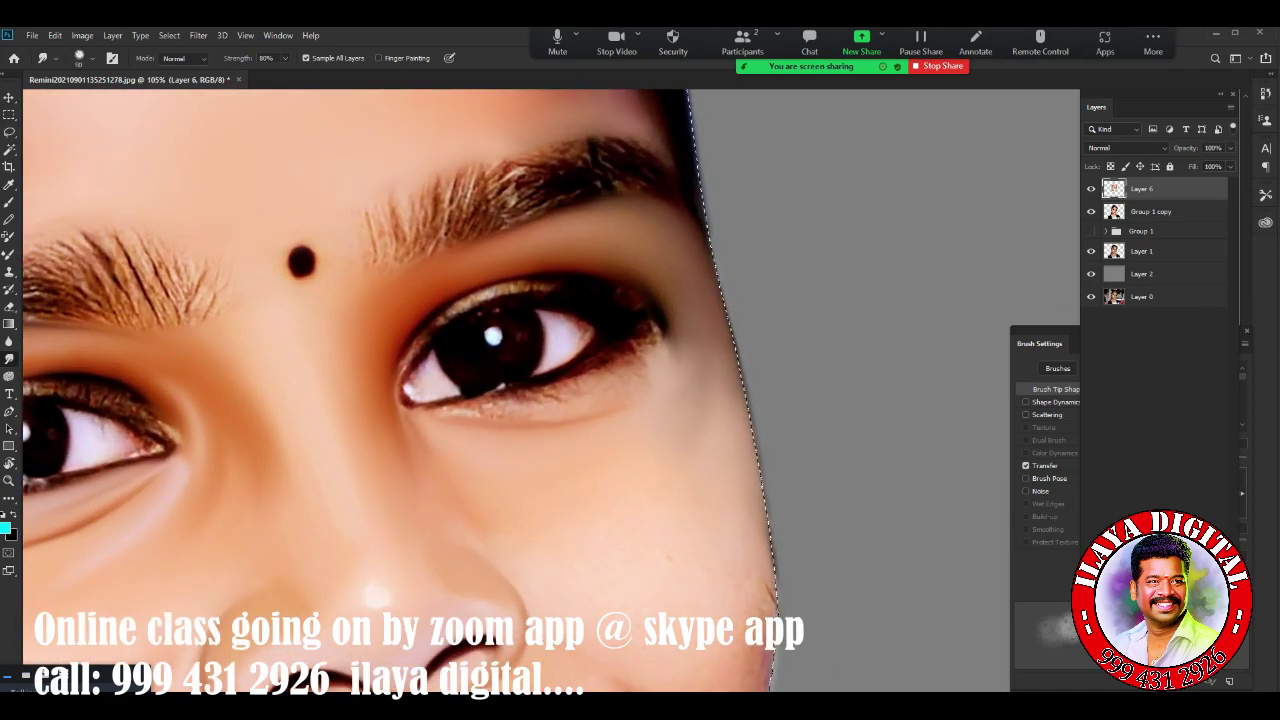
{"action": "scroll", "coordinate": [556, 450], "scroll_direction": "up", "scroll_amount": 2}
{"action": "scroll", "coordinate": [556, 450], "scroll_direction": "down", "scroll_amount": 3}
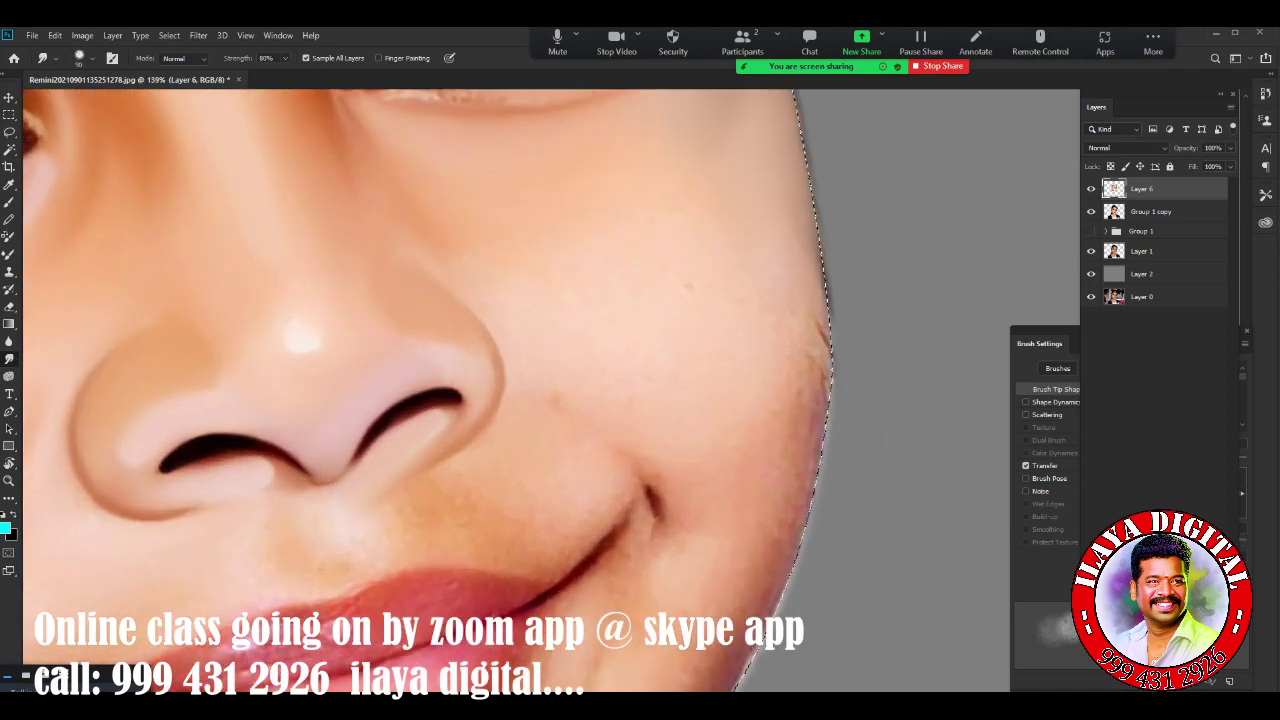
{"action": "scroll", "coordinate": [450, 400], "scroll_direction": "down", "scroll_amount": 3}
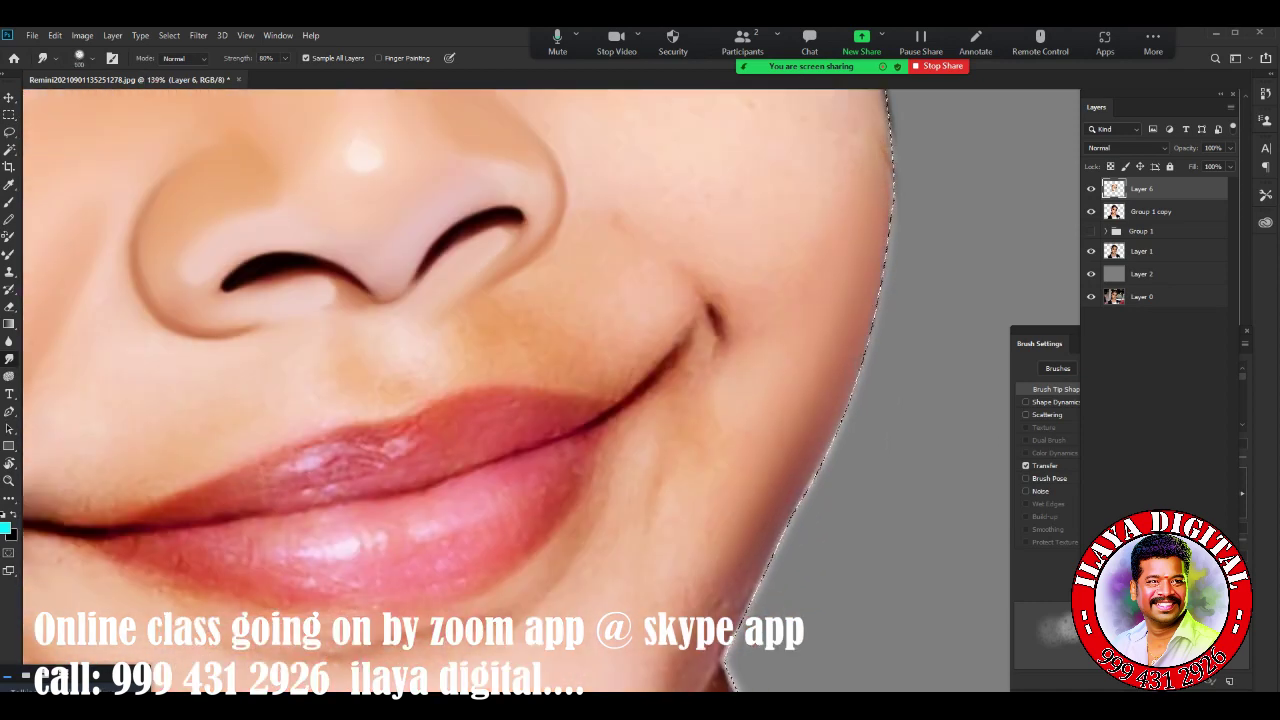
{"action": "scroll", "coordinate": [450, 400], "scroll_direction": "up", "scroll_amount": 3}
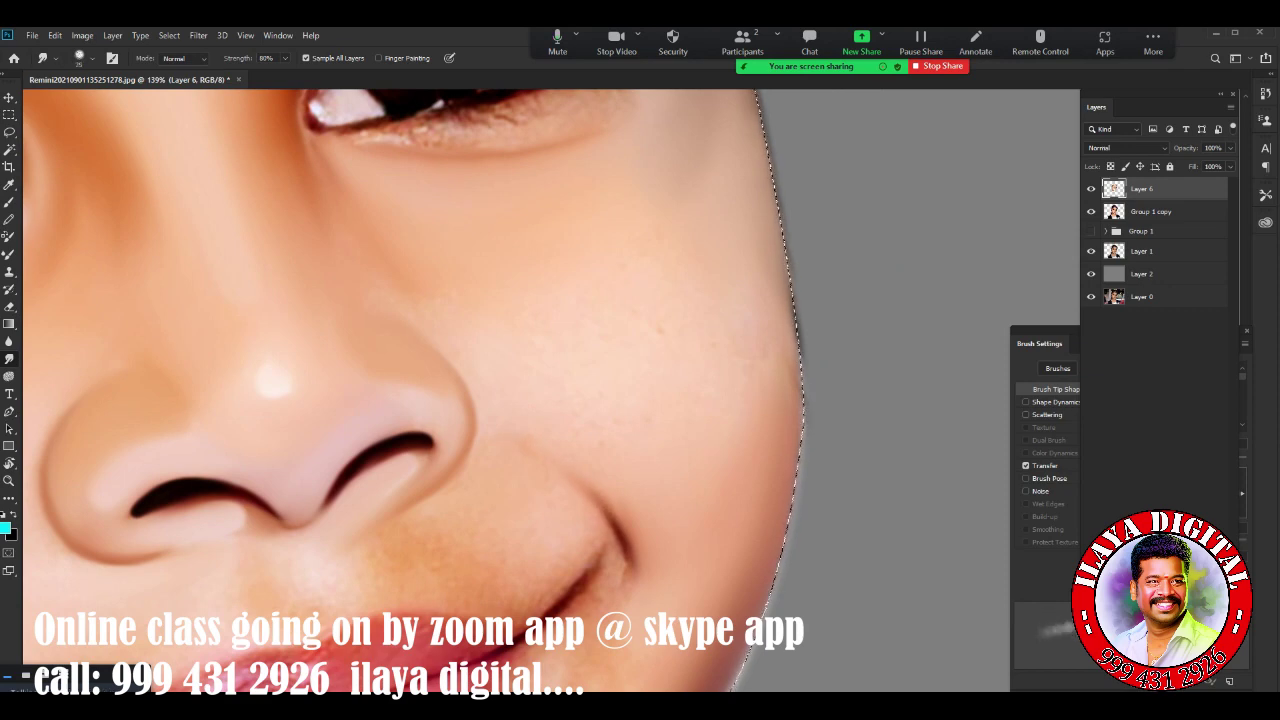
{"action": "scroll", "coordinate": [330, 427], "scroll_direction": "up", "scroll_amount": 3}
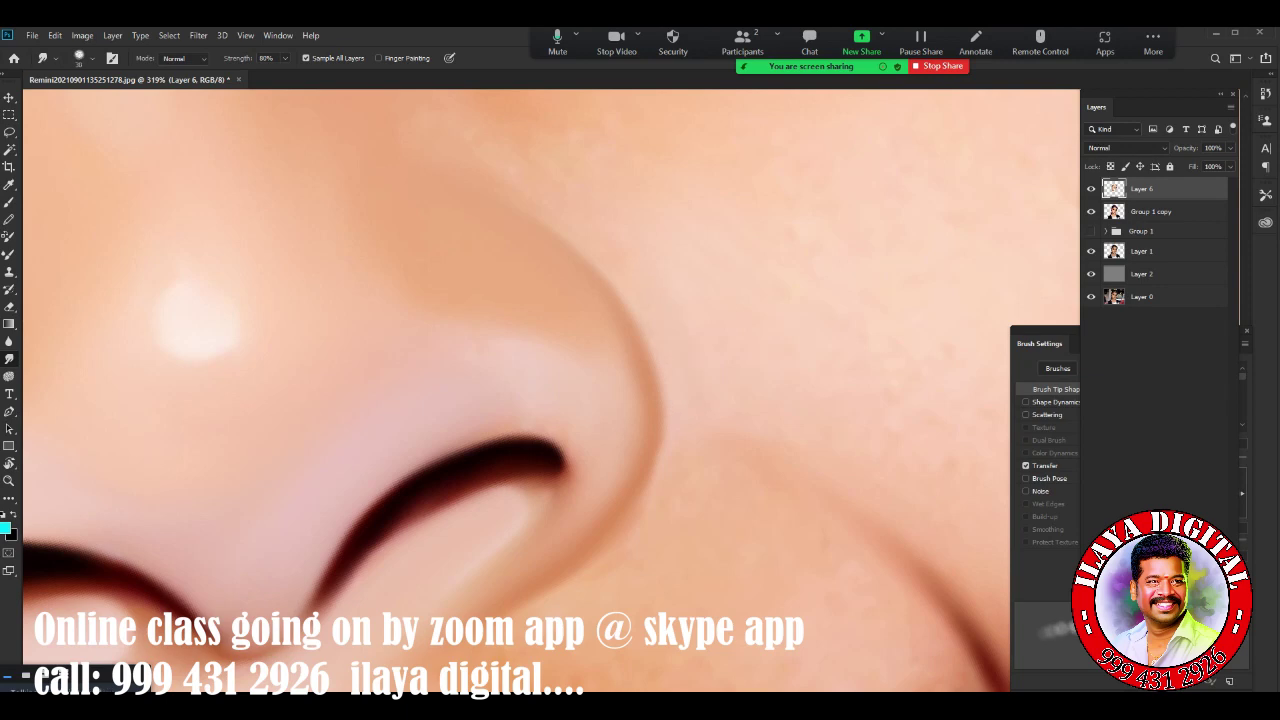
{"action": "scroll", "coordinate": [742, 450], "scroll_direction": "down", "scroll_amount": 3}
{"action": "scroll", "coordinate": [766, 416], "scroll_direction": "up", "scroll_amount": 2}
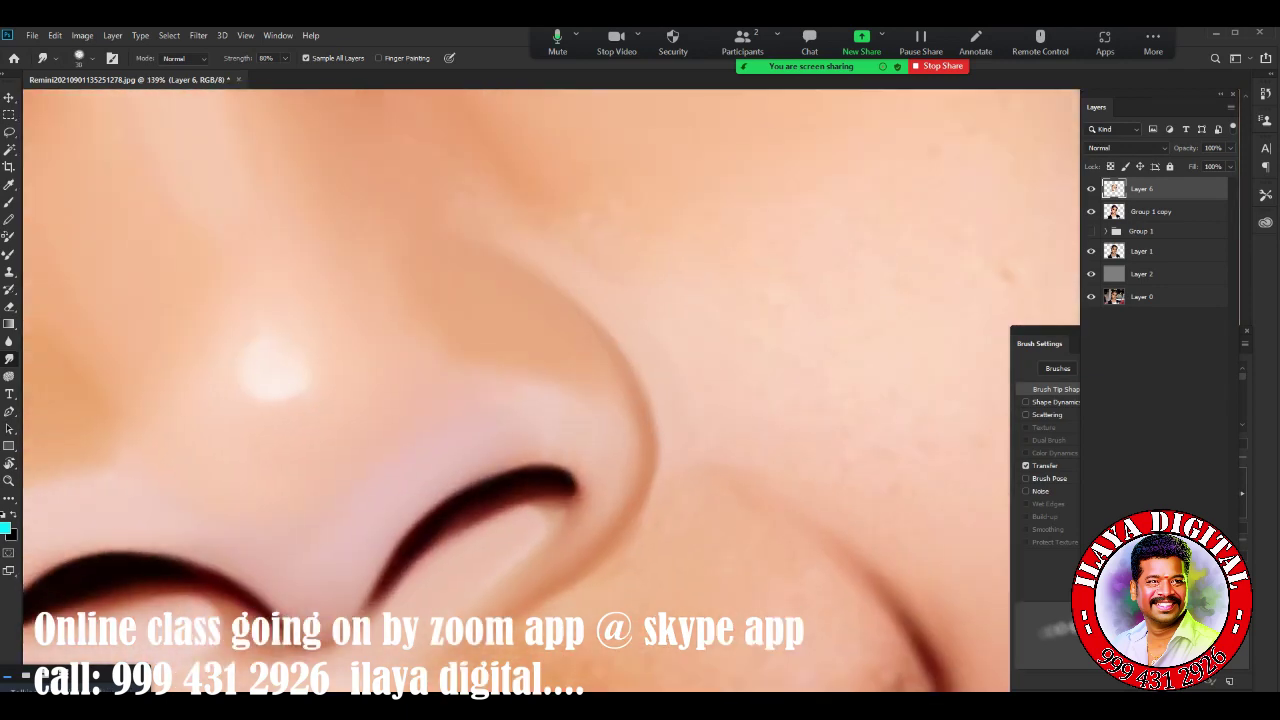
{"action": "scroll", "coordinate": [703, 403], "scroll_direction": "down", "scroll_amount": 3}
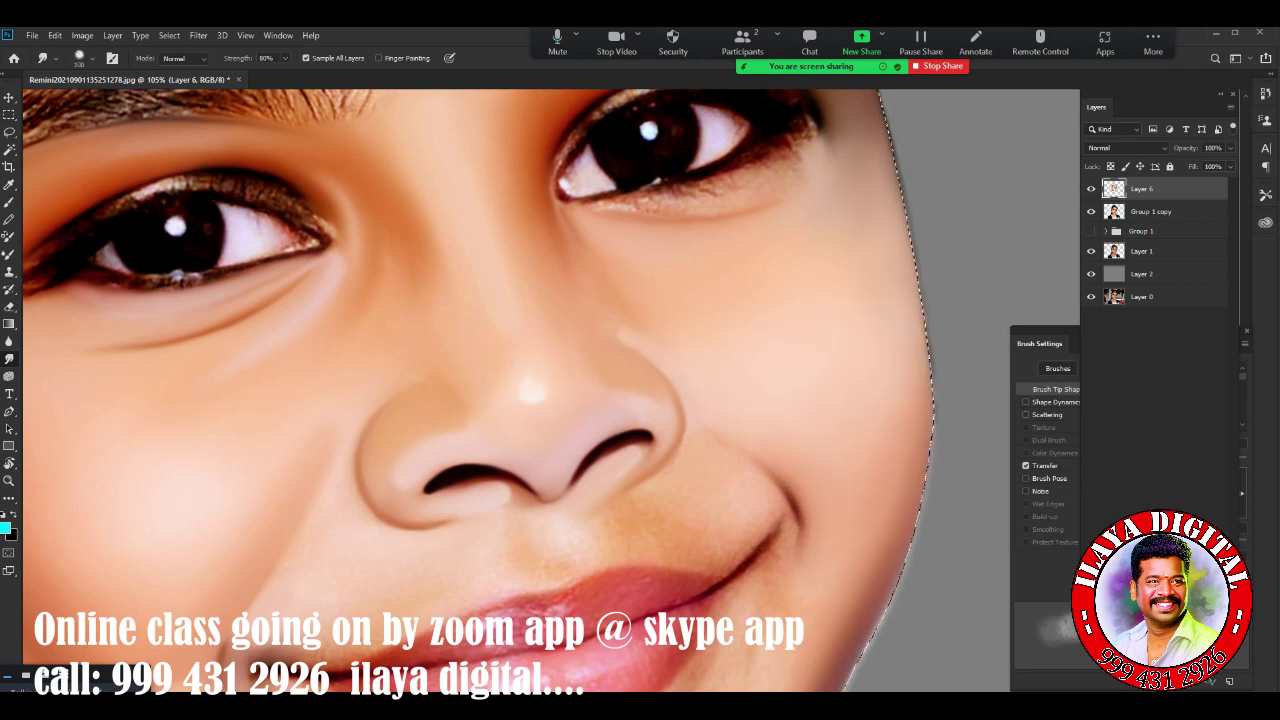
{"action": "left_click_drag", "start_coordinate": [540, 470], "coordinate": [595, 315]}
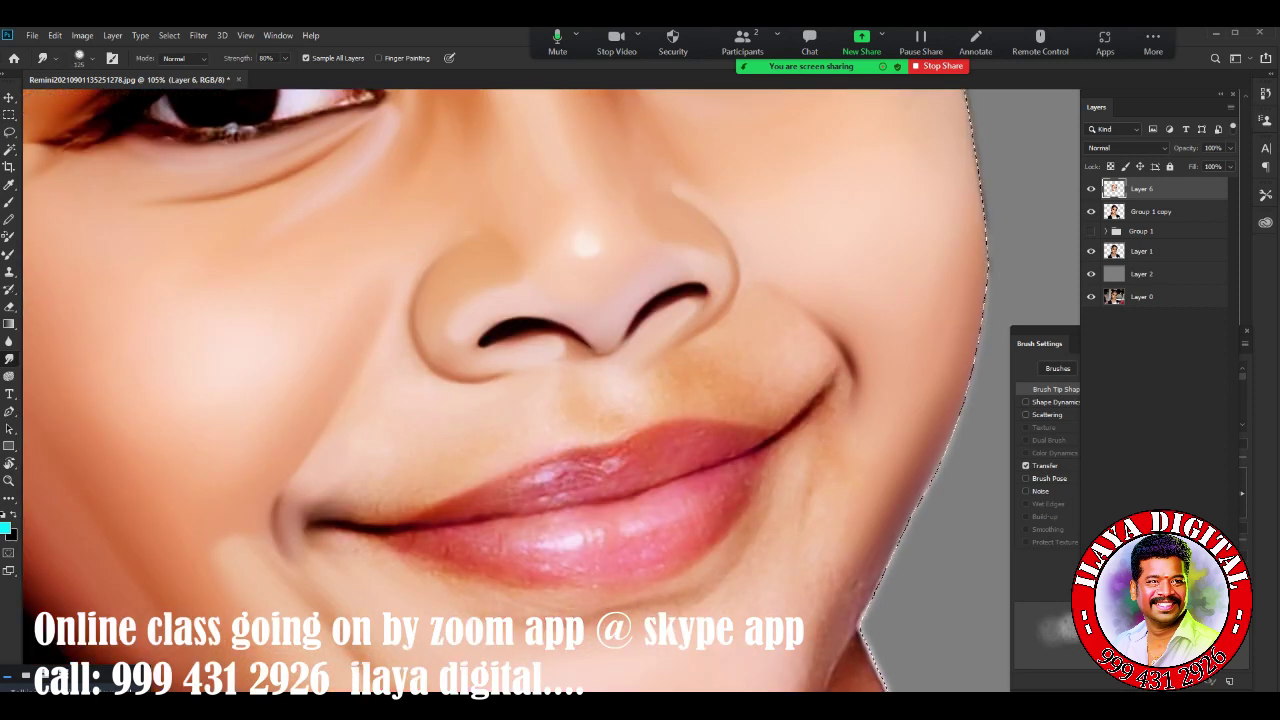
{"action": "scroll", "coordinate": [740, 400], "scroll_direction": "up", "scroll_amount": 3}
{"action": "scroll", "coordinate": [540, 390], "scroll_direction": "down", "scroll_amount": 5}
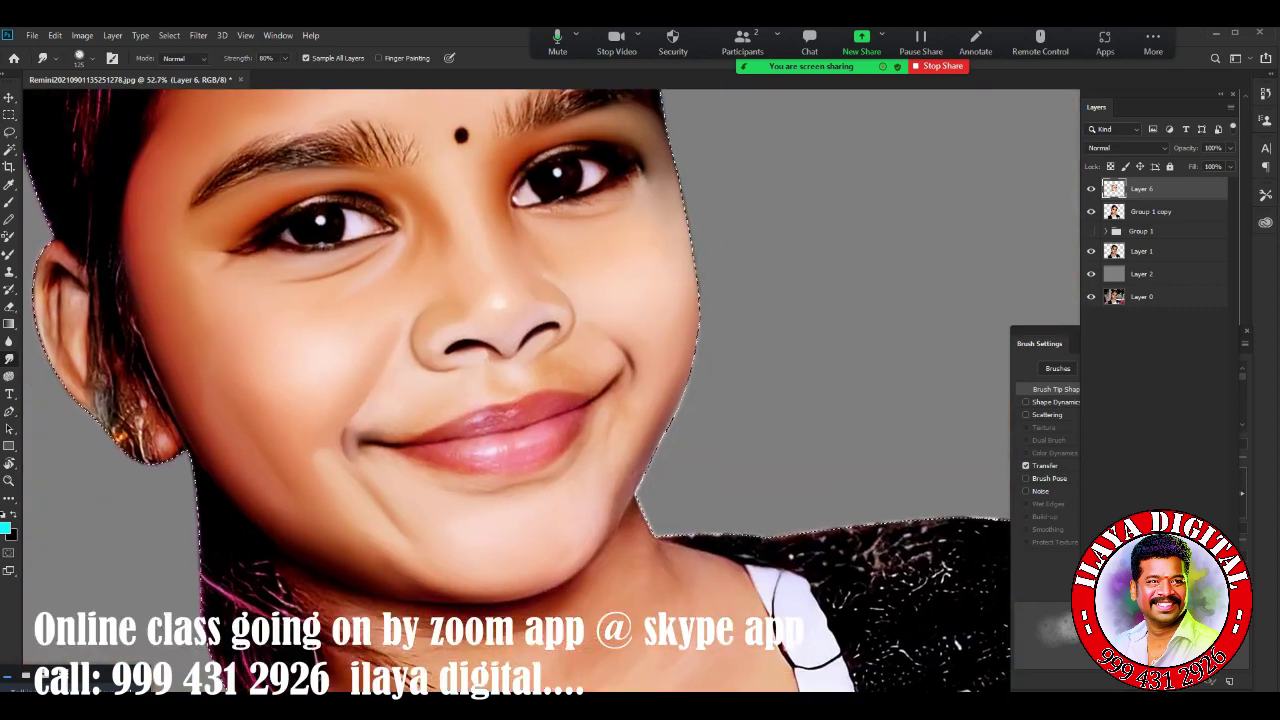
{"action": "scroll", "coordinate": [540, 390], "scroll_direction": "up", "scroll_amount": 4}
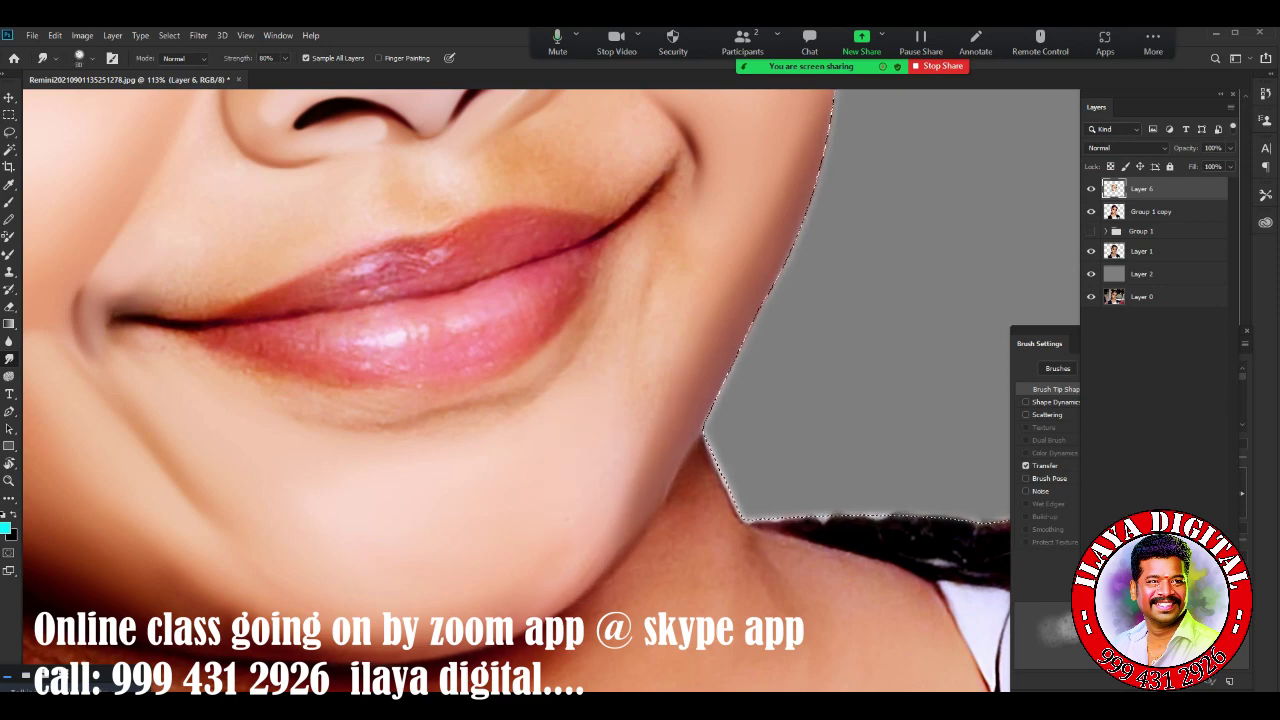
{"action": "scroll", "coordinate": [583, 643], "scroll_direction": "down", "scroll_amount": 5}
{"action": "scroll", "coordinate": [520, 500], "scroll_direction": "up", "scroll_amount": 5}
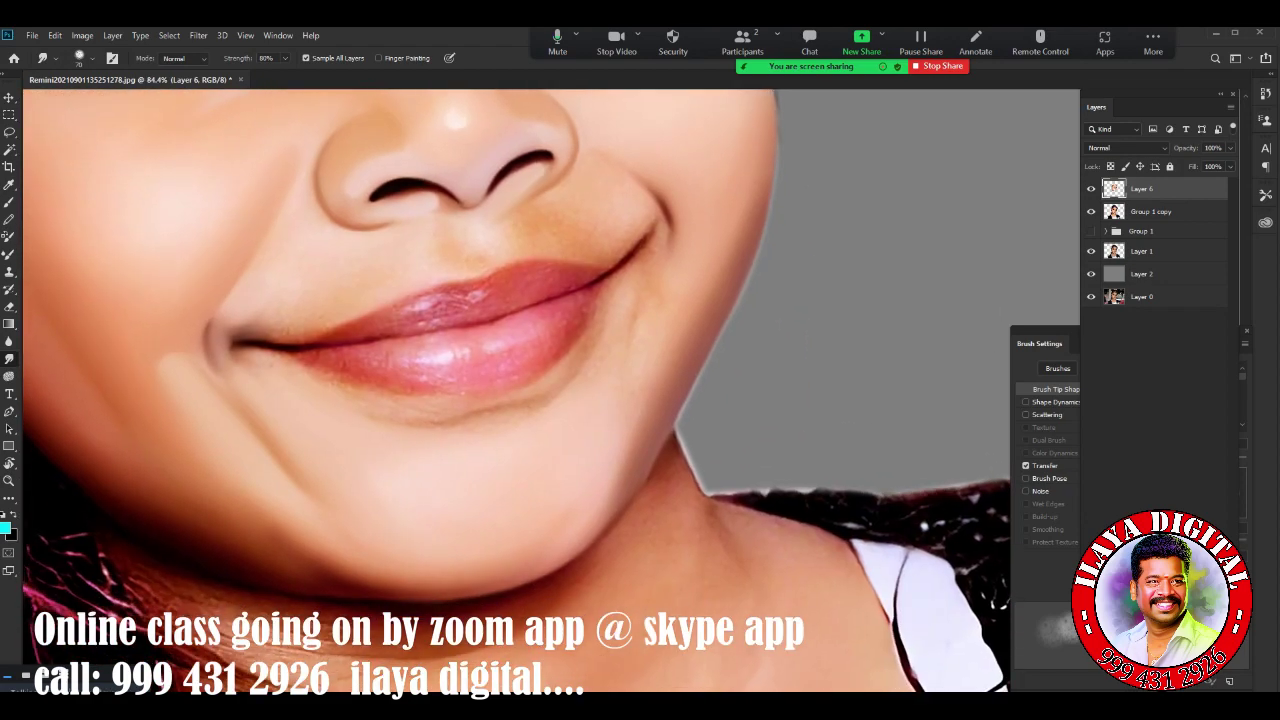
Tilt the canvas view and toggle Layer 6 and Group 1 copy to compare with the original
{"action": "key", "text": "r"}
{"action": "left_click_drag", "start_coordinate": [700, 300], "coordinate": [720, 330]}
{"action": "scroll", "coordinate": [640, 640], "scroll_direction": "down", "scroll_amount": 1}
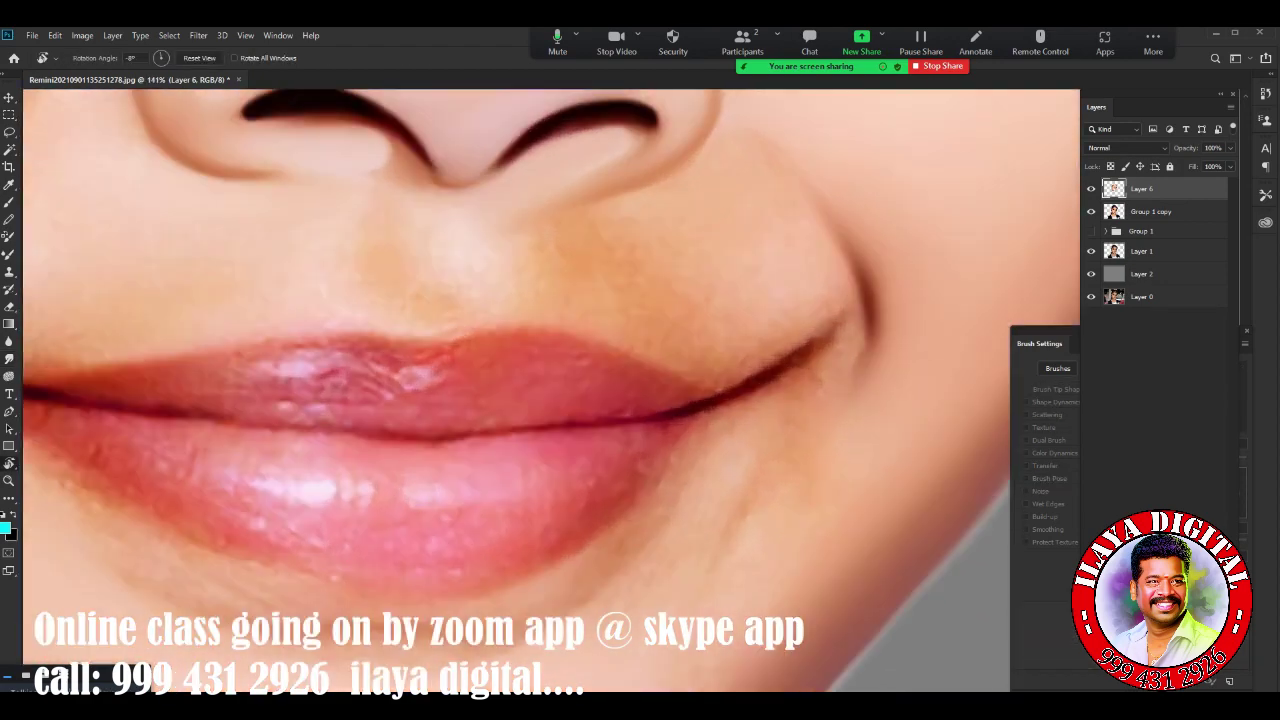
{"action": "scroll", "coordinate": [640, 640], "scroll_direction": "down", "scroll_amount": 1}
{"action": "scroll", "coordinate": [640, 640], "scroll_direction": "down", "scroll_amount": 1}
{"action": "scroll", "coordinate": [640, 640], "scroll_direction": "down", "scroll_amount": 1}
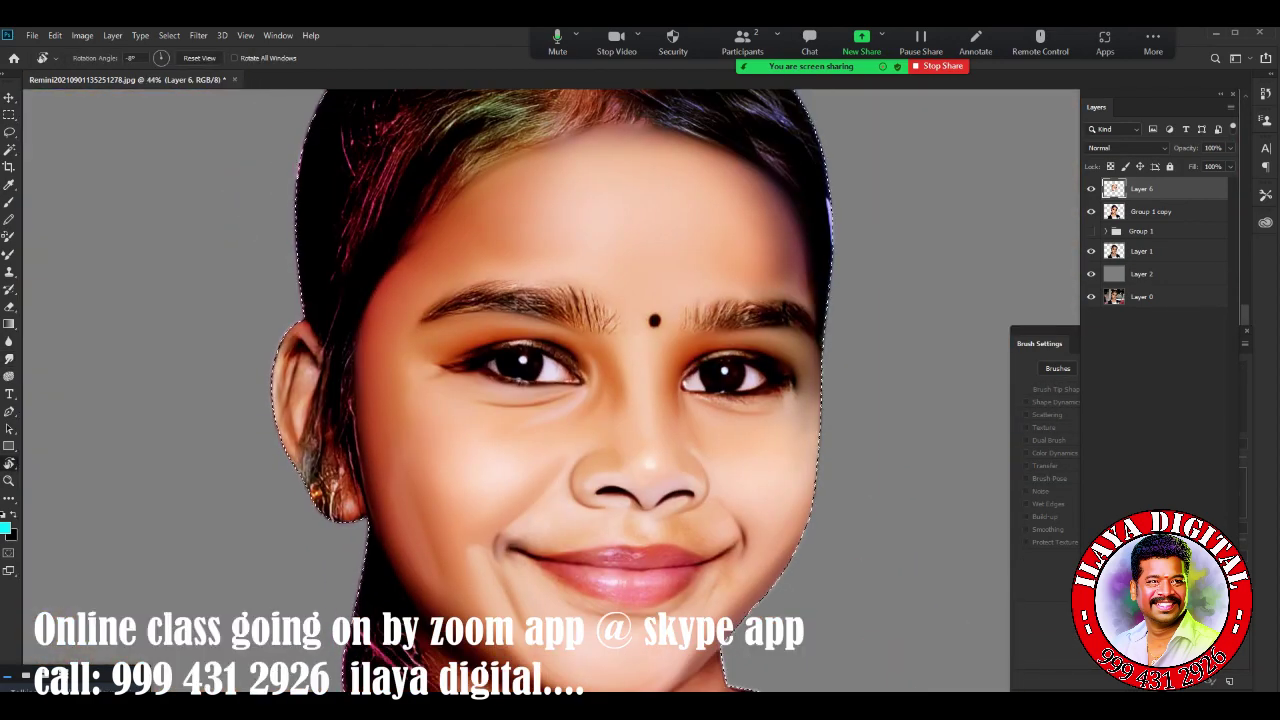
{"action": "scroll", "coordinate": [640, 400], "scroll_direction": "down", "scroll_amount": 1}
{"action": "left_click", "coordinate": [1091, 211]}
{"action": "left_click", "coordinate": [1091, 188]}
{"action": "left_click", "coordinate": [1091, 211]}
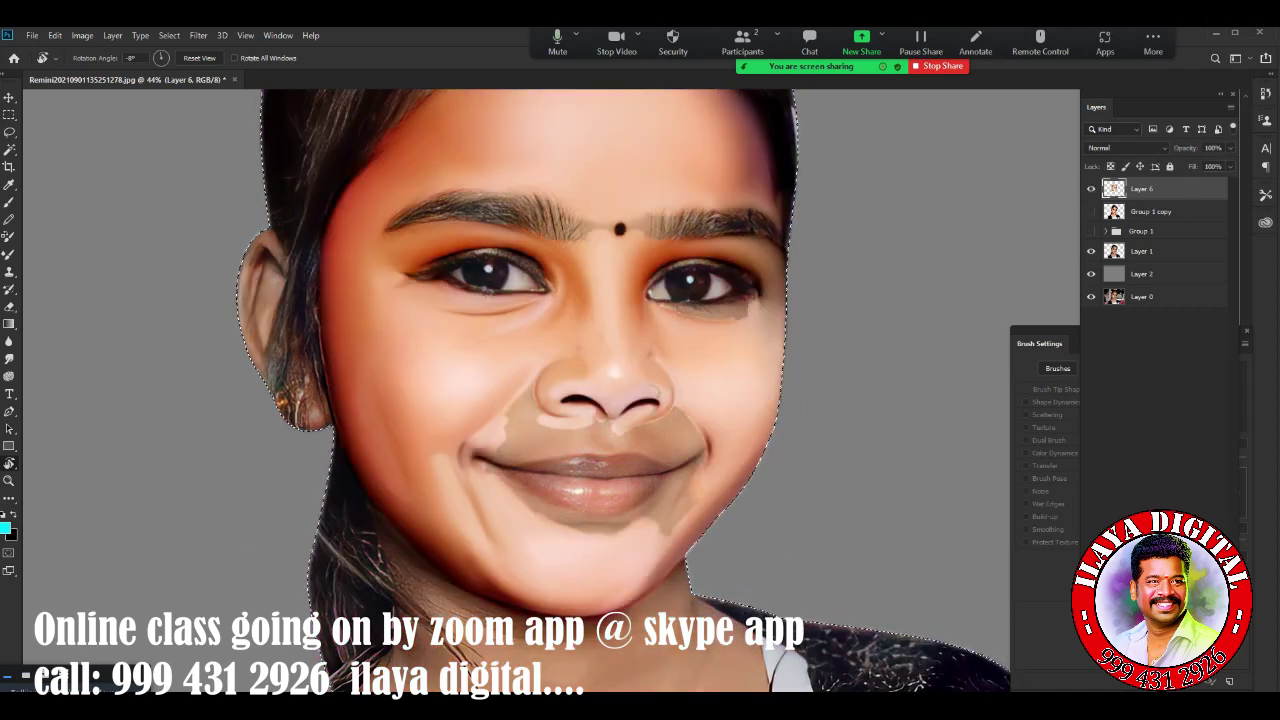
{"action": "left_click", "coordinate": [1091, 188]}
{"action": "scroll", "coordinate": [833, 321], "scroll_direction": "up", "scroll_amount": 3}
Save the portrait as a layered PSD named 'sasi sk digital'
{"action": "key", "text": "ctrl+shift+s"}
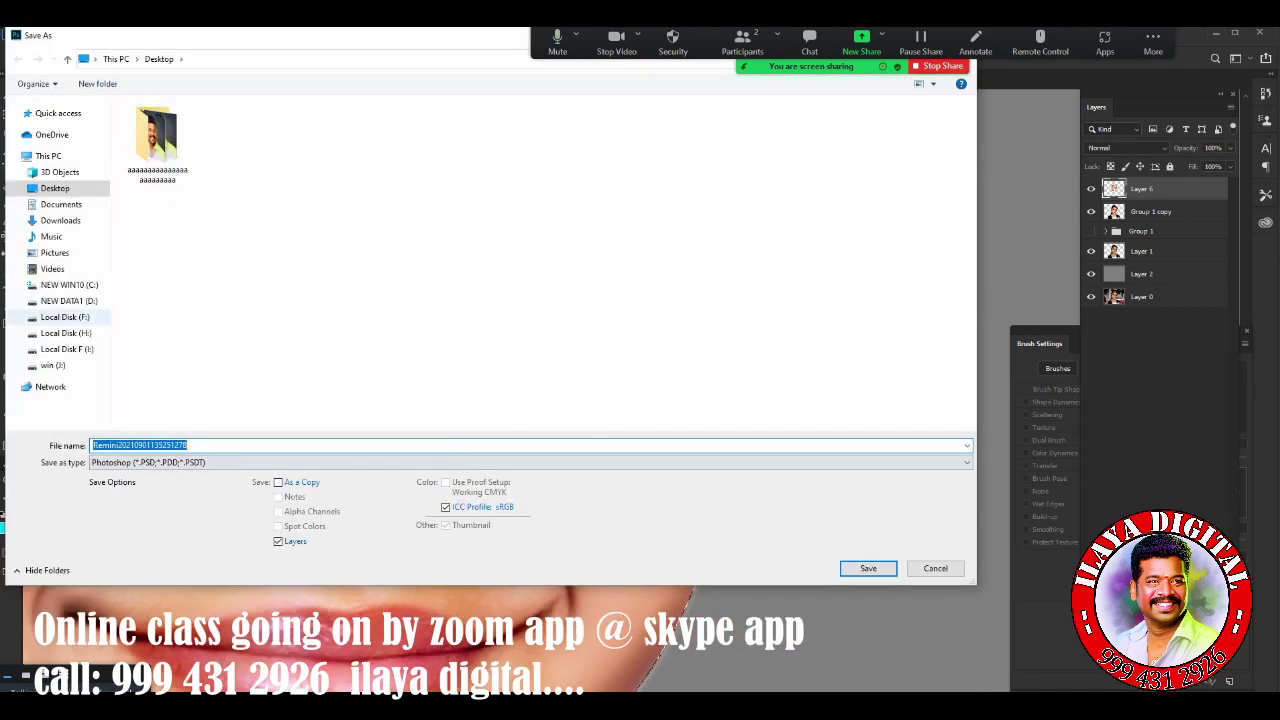
{"action": "type", "text": "sasi "}
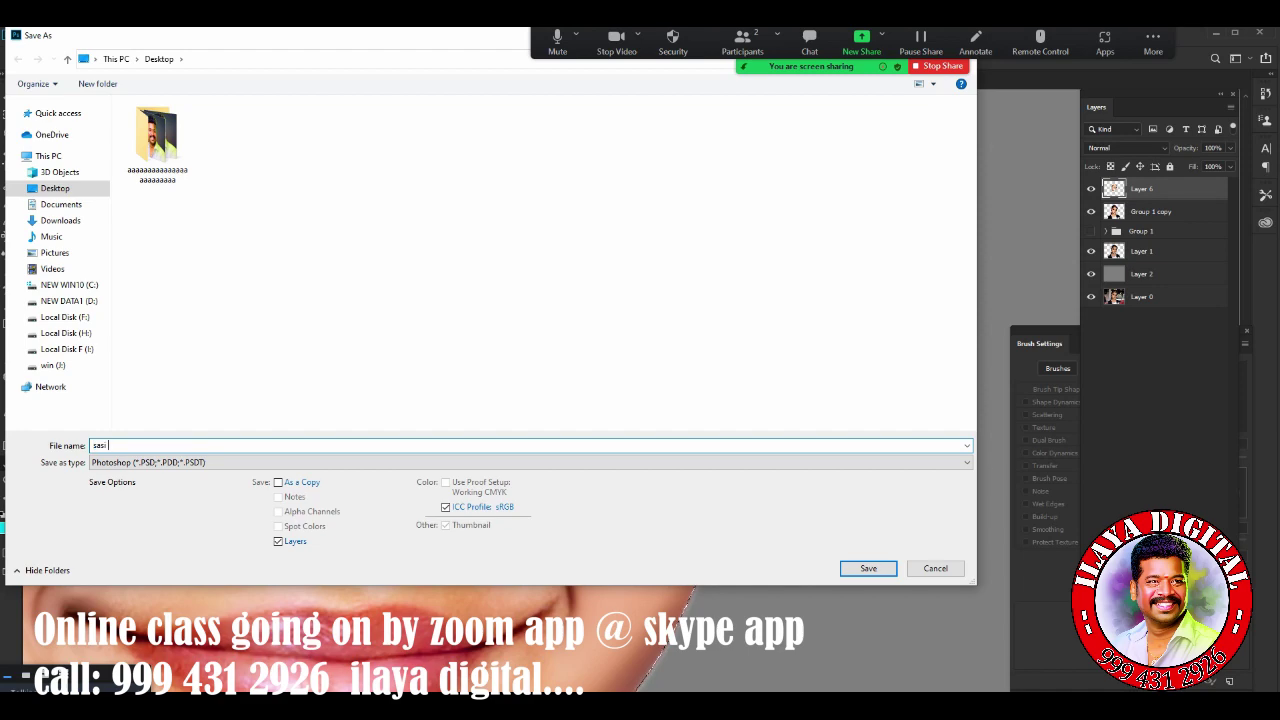
{"action": "type", "text": "sk digital"}
{"action": "key", "text": "Return"}
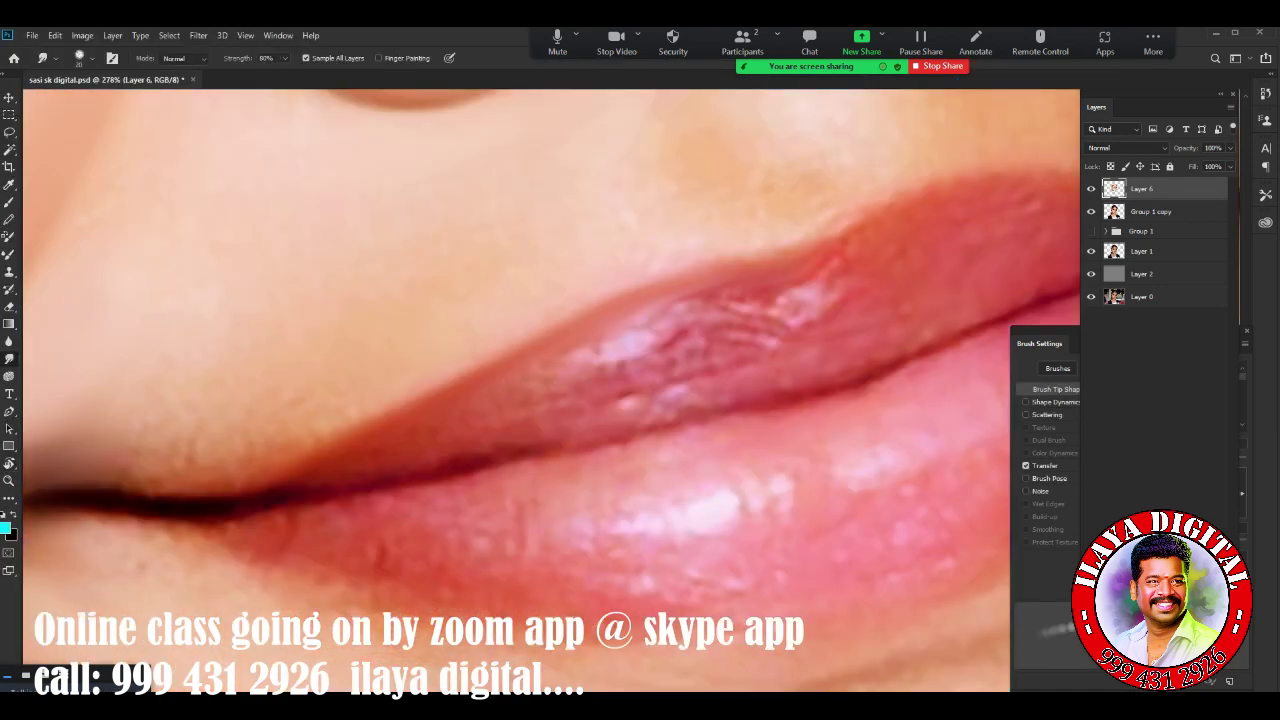
Pan across the zoomed lips and smudge along the dark line where the lips meet
{"action": "left_click_drag", "start_coordinate": [620, 340], "coordinate": [420, 390]}
{"action": "scroll", "coordinate": [550, 390], "scroll_direction": "down", "scroll_amount": 5}
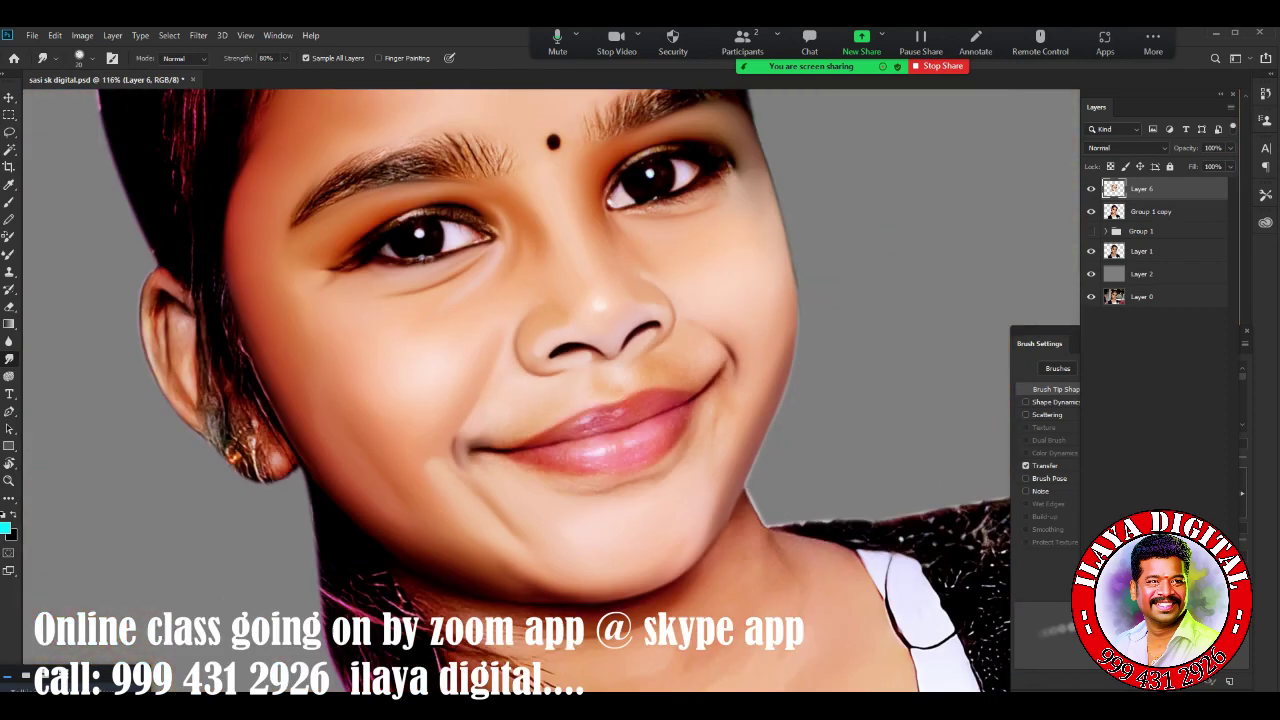
{"action": "scroll", "coordinate": [550, 390], "scroll_direction": "up", "scroll_amount": 5}
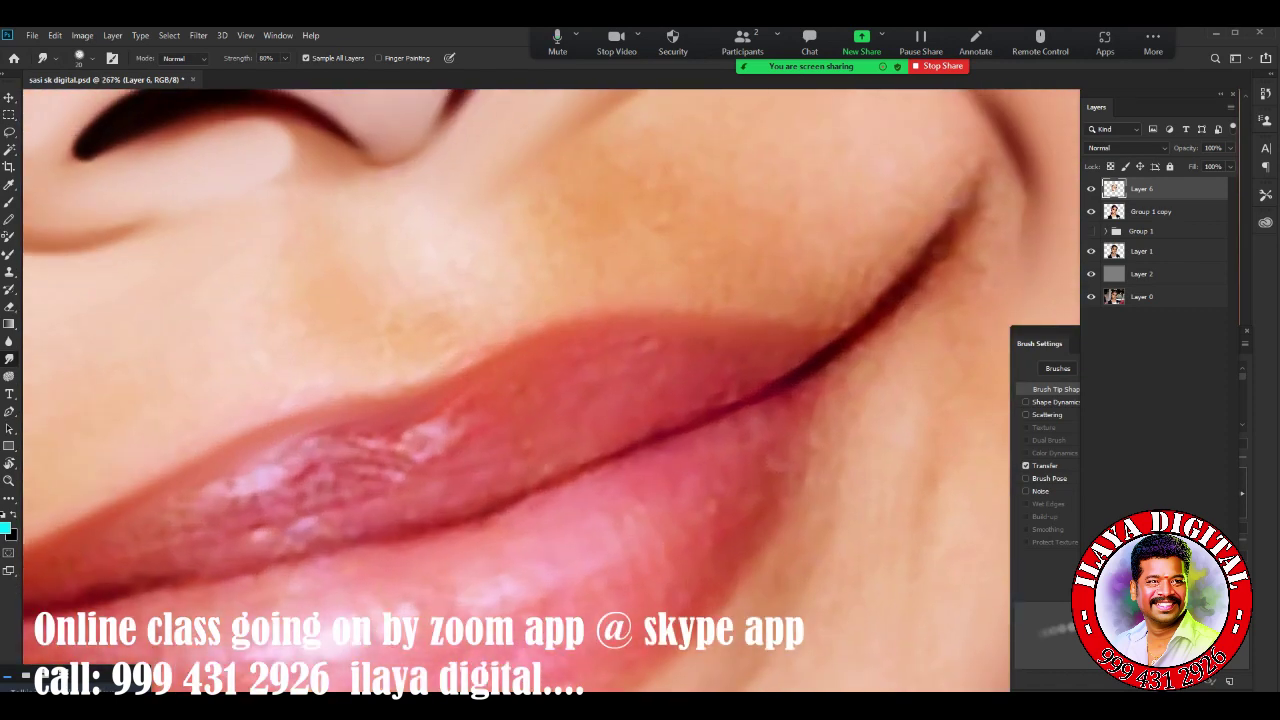
{"action": "scroll", "coordinate": [550, 390], "scroll_direction": "down", "scroll_amount": 5}
{"action": "scroll", "coordinate": [550, 390], "scroll_direction": "up", "scroll_amount": 5}
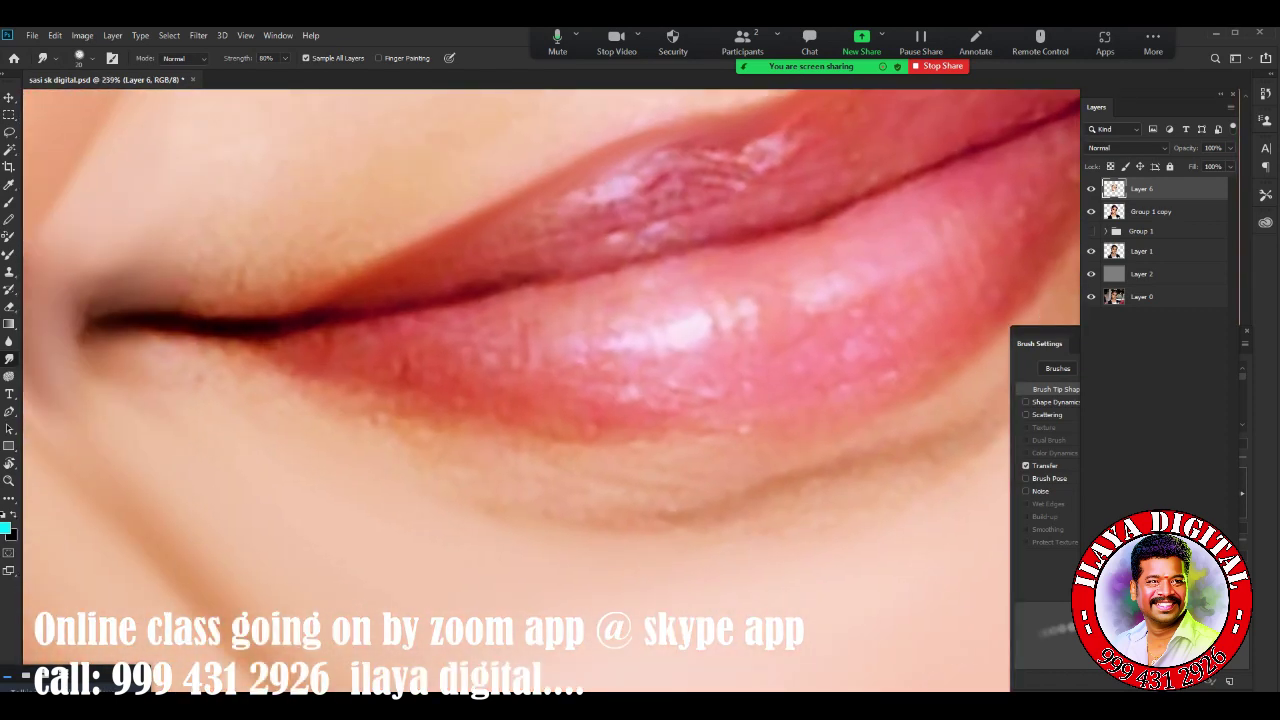
{"action": "left_click_drag", "start_coordinate": [650, 440], "coordinate": [440, 425]}
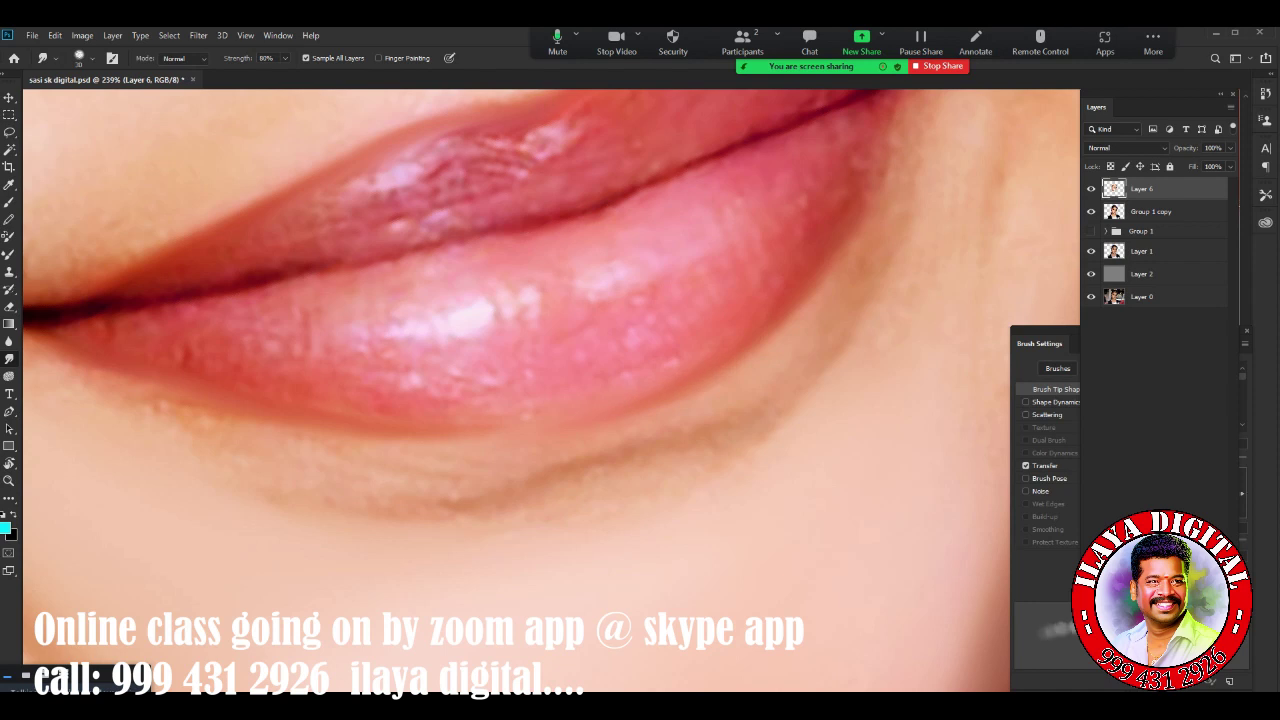
{"action": "scroll", "coordinate": [540, 390], "scroll_direction": "up", "scroll_amount": 3}
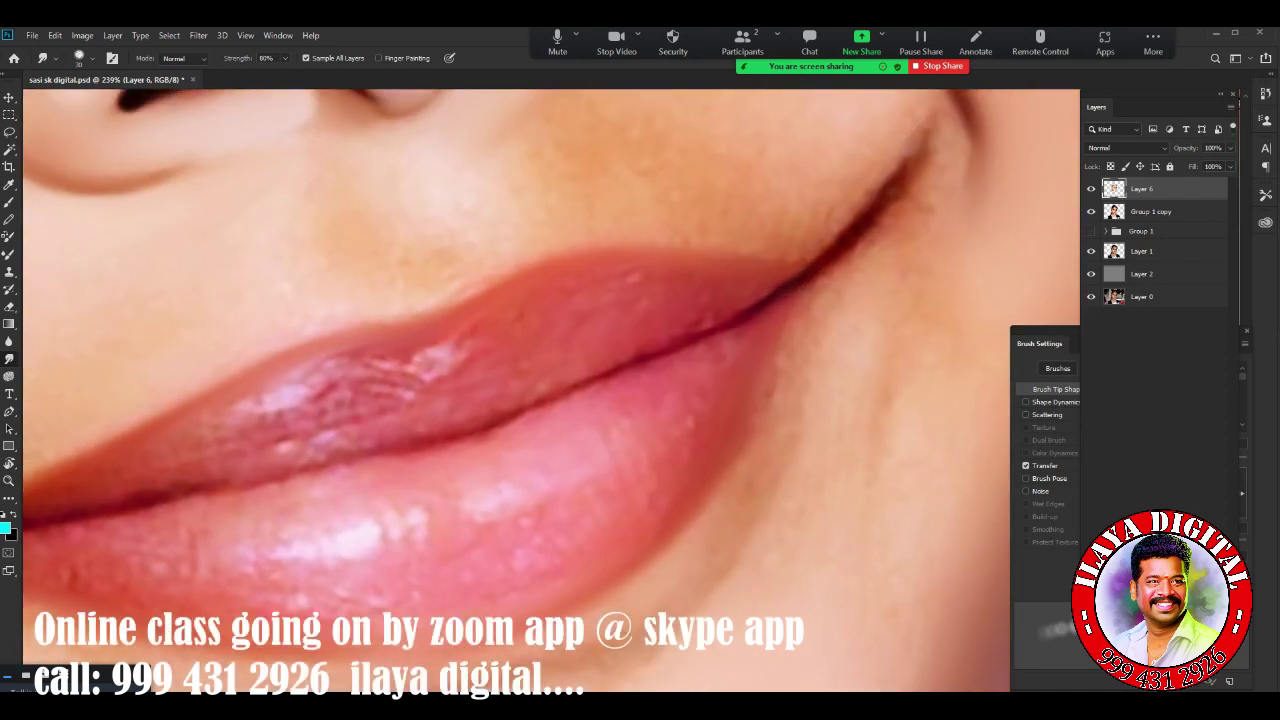
{"action": "scroll", "coordinate": [540, 390], "scroll_direction": "down", "scroll_amount": 3}
{"action": "mouse_move", "coordinate": [260, 320]}
{"action": "left_mouse_down"}
{"action": "mouse_move", "coordinate": [640, 262]}
{"action": "mouse_move", "coordinate": [810, 195]}
{"action": "left_mouse_up"}
{"action": "scroll", "coordinate": [810, 195], "scroll_direction": "up", "scroll_amount": 2}
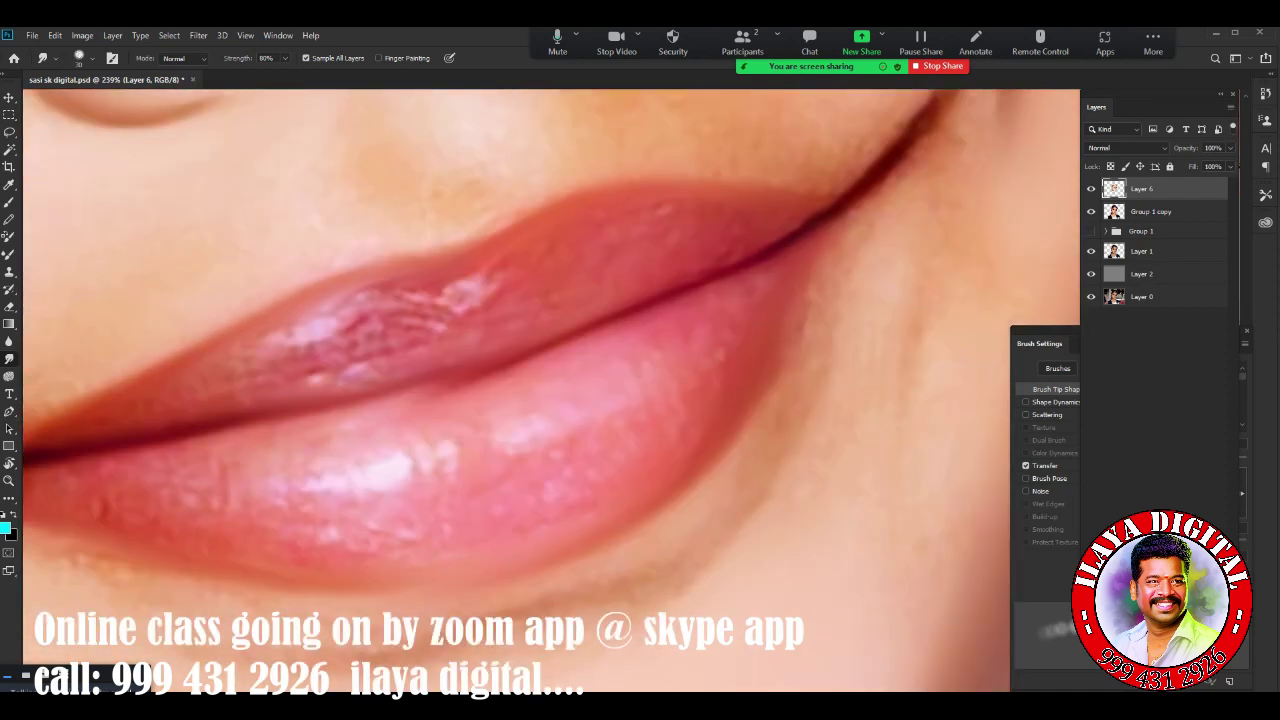
{"action": "scroll", "coordinate": [540, 390], "scroll_direction": "down", "scroll_amount": 5}
{"action": "scroll", "coordinate": [540, 390], "scroll_direction": "up", "scroll_amount": 5}
Trace a closed Pen path around both lips, with a sharp point at the right mouth corner
{"action": "key", "text": "p"}
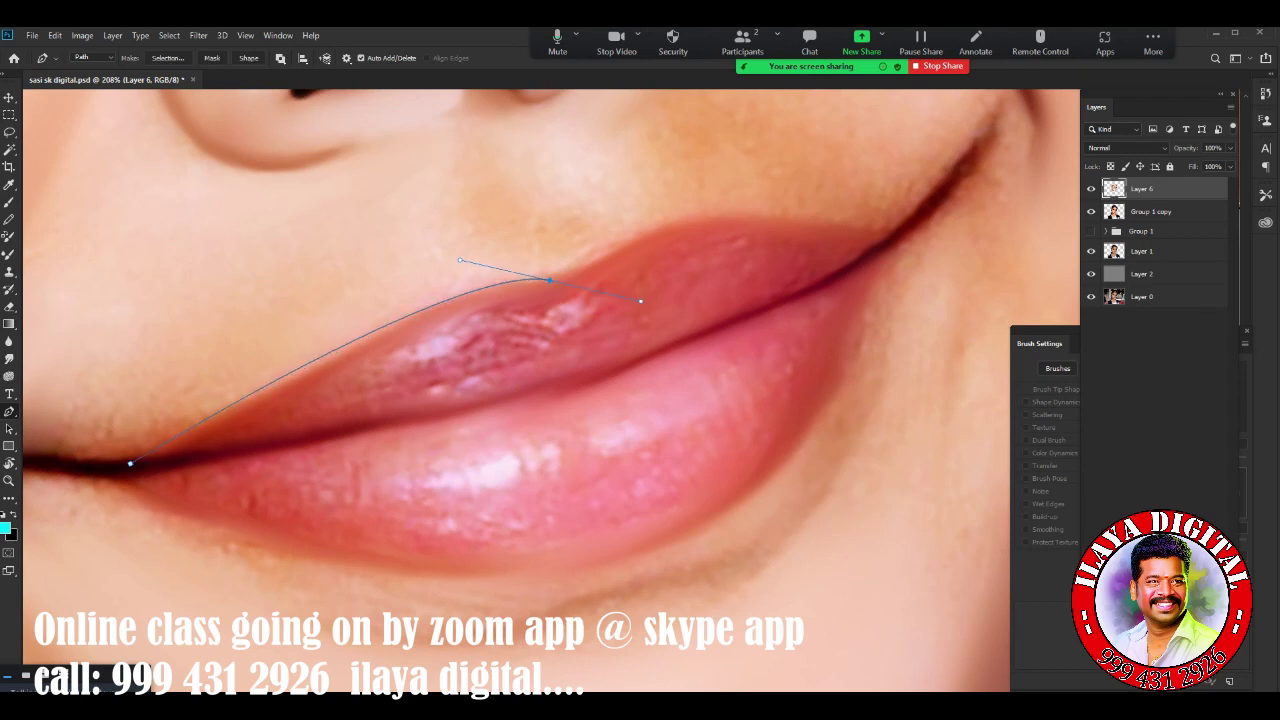
{"action": "left_click_drag", "start_coordinate": [445, 300], "coordinate": [482, 291]}
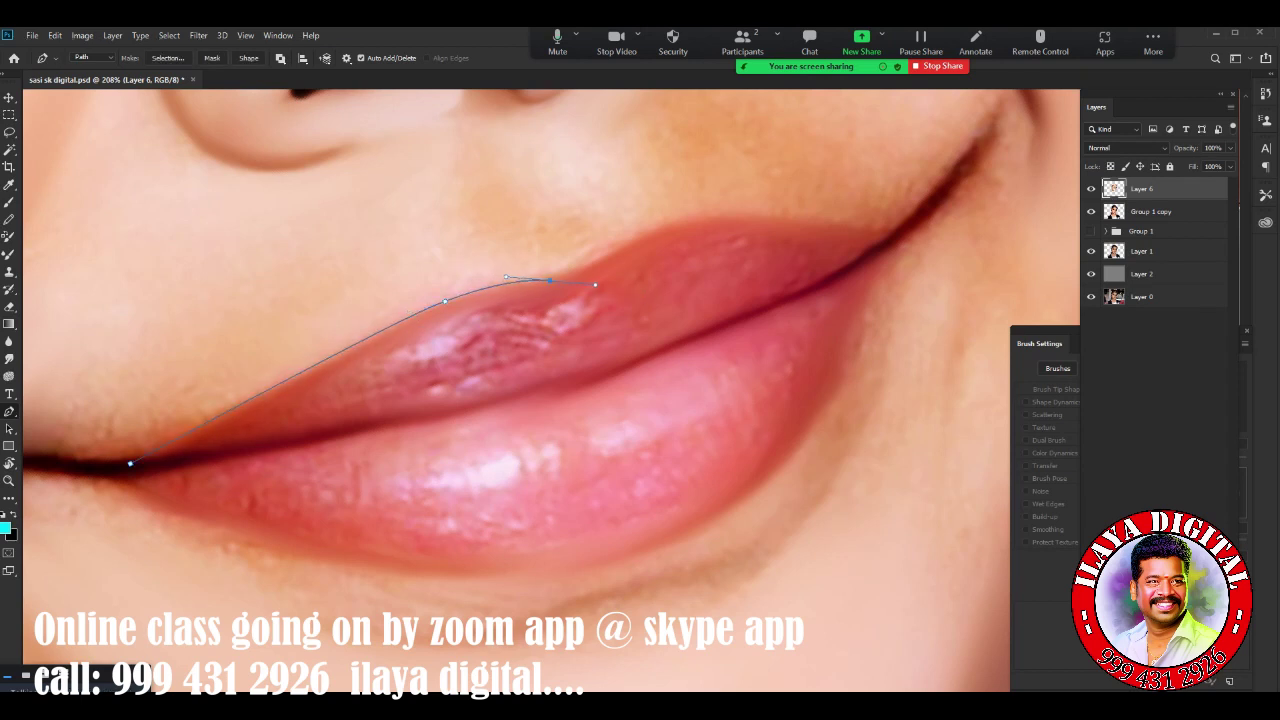
{"action": "left_click_drag", "start_coordinate": [611, 283], "coordinate": [404, 379]}
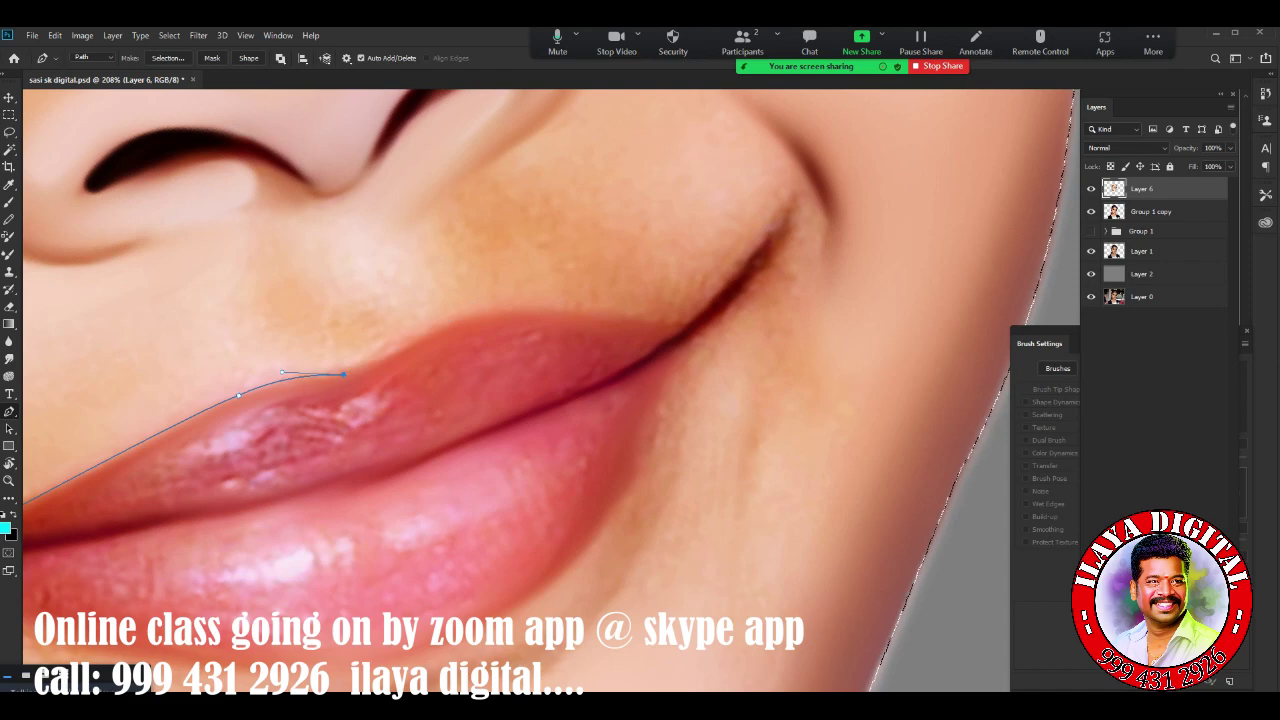
{"action": "left_click", "coordinate": [455, 321]}
{"action": "left_click_drag", "start_coordinate": [687, 328], "coordinate": [843, 357]}
{"action": "left_click", "coordinate": [687, 328], "text": "alt"}
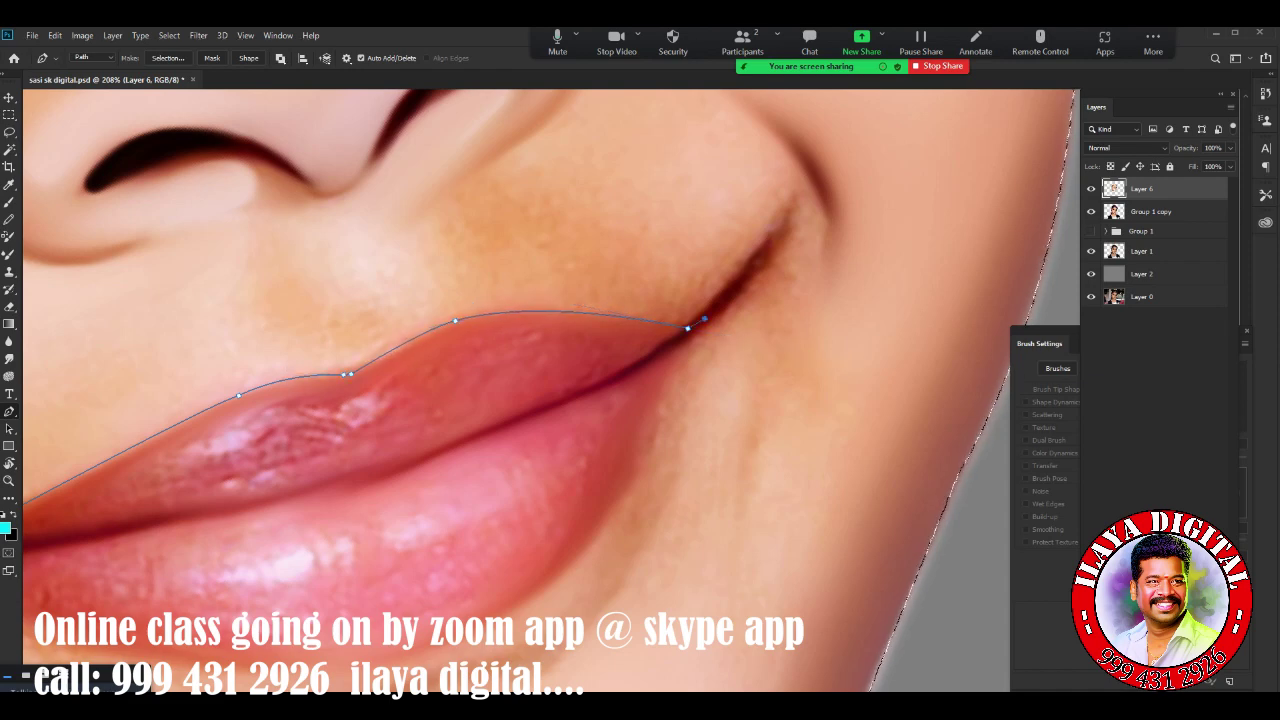
{"action": "left_click_drag", "start_coordinate": [678, 349], "coordinate": [864, 154]}
{"action": "left_click_drag", "start_coordinate": [711, 407], "coordinate": [611, 471]}
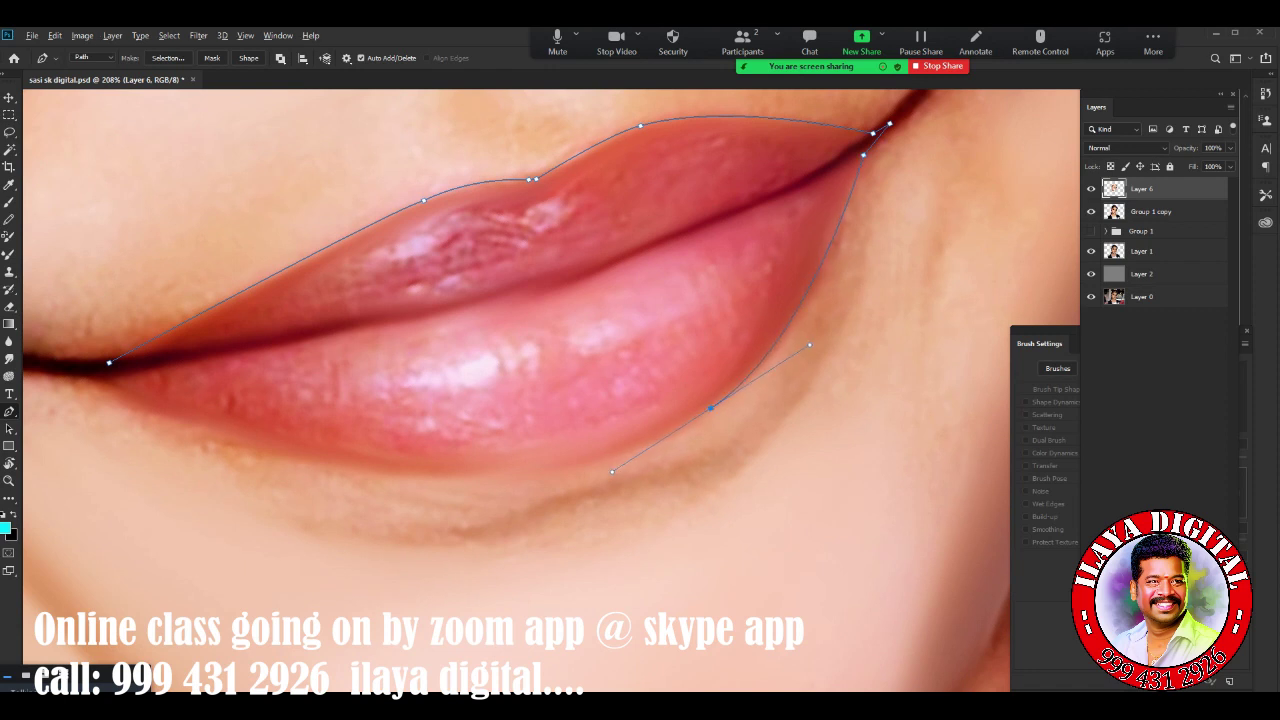
{"action": "left_click_drag", "start_coordinate": [315, 461], "coordinate": [49, 403]}
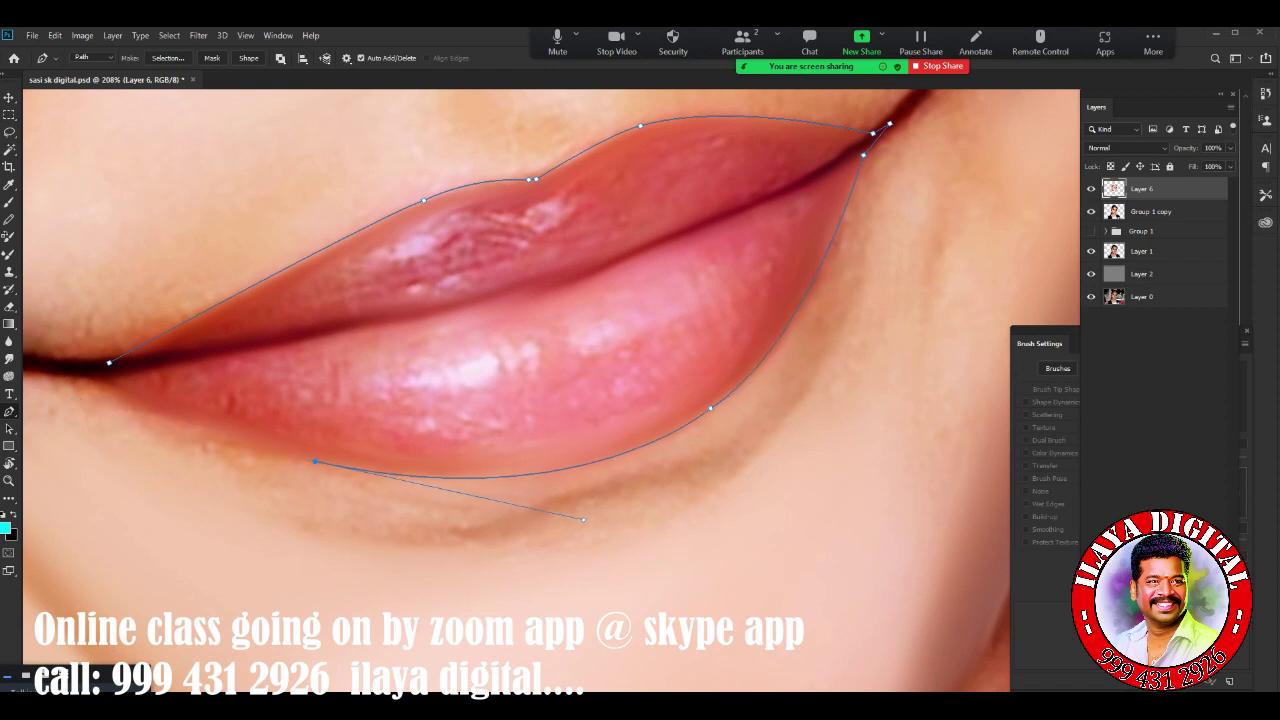
{"action": "left_click_drag", "start_coordinate": [540, 400], "coordinate": [654, 400]}
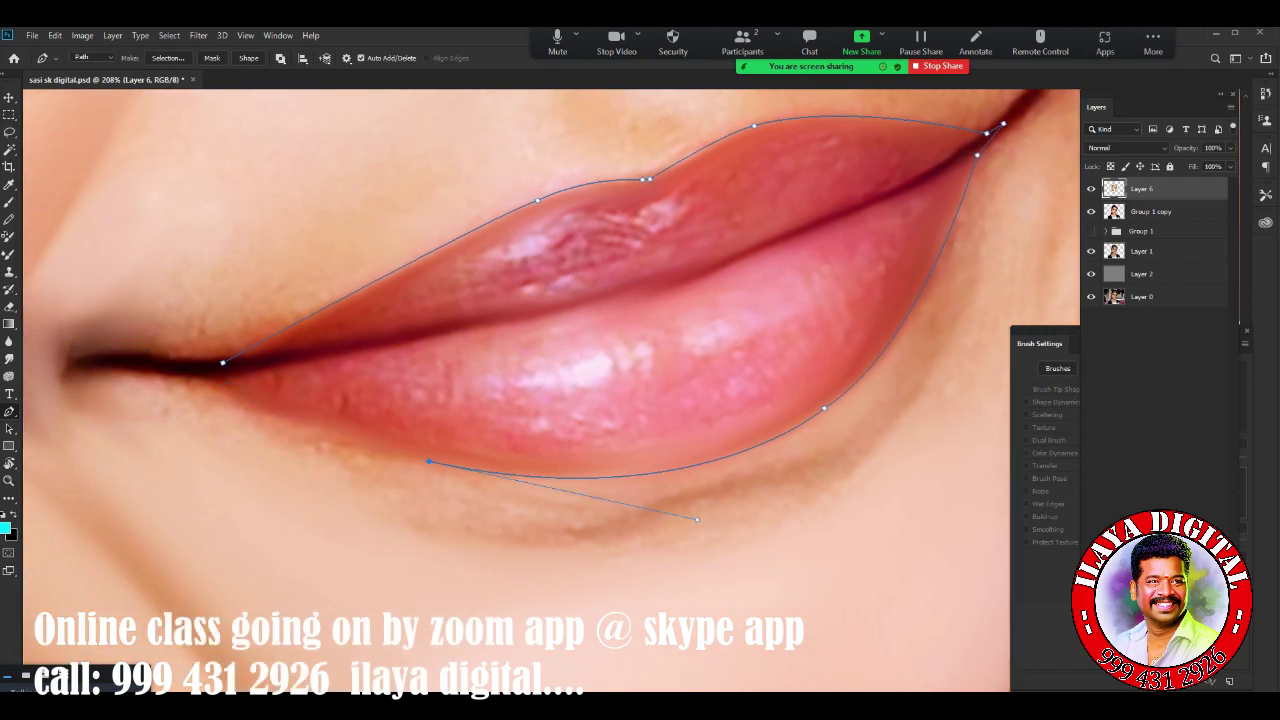
{"action": "left_click", "coordinate": [222, 362]}
Convert the lip path to a selection and feather it by 1 pixel
{"action": "key", "text": "ctrl+Return"}
{"action": "left_click_drag", "start_coordinate": [222, 362], "coordinate": [122, 449]}
{"action": "key", "text": "shift+F6"}
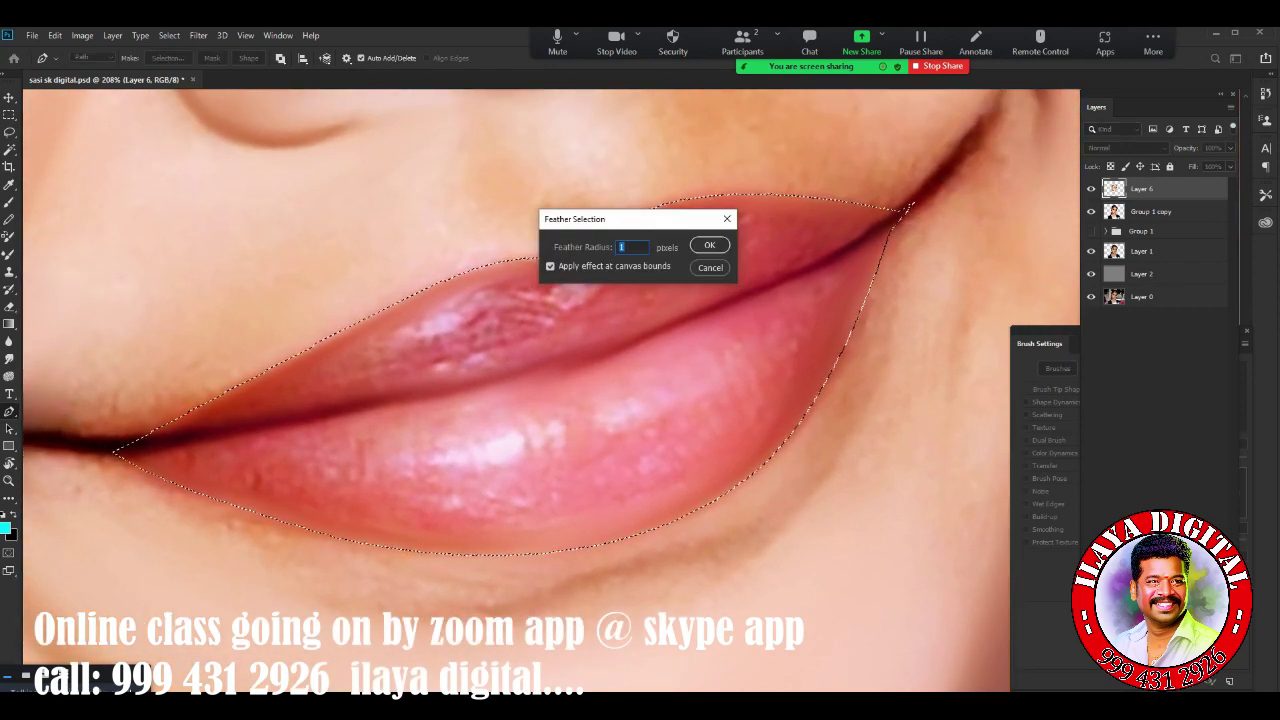
{"action": "key", "text": "Return"}
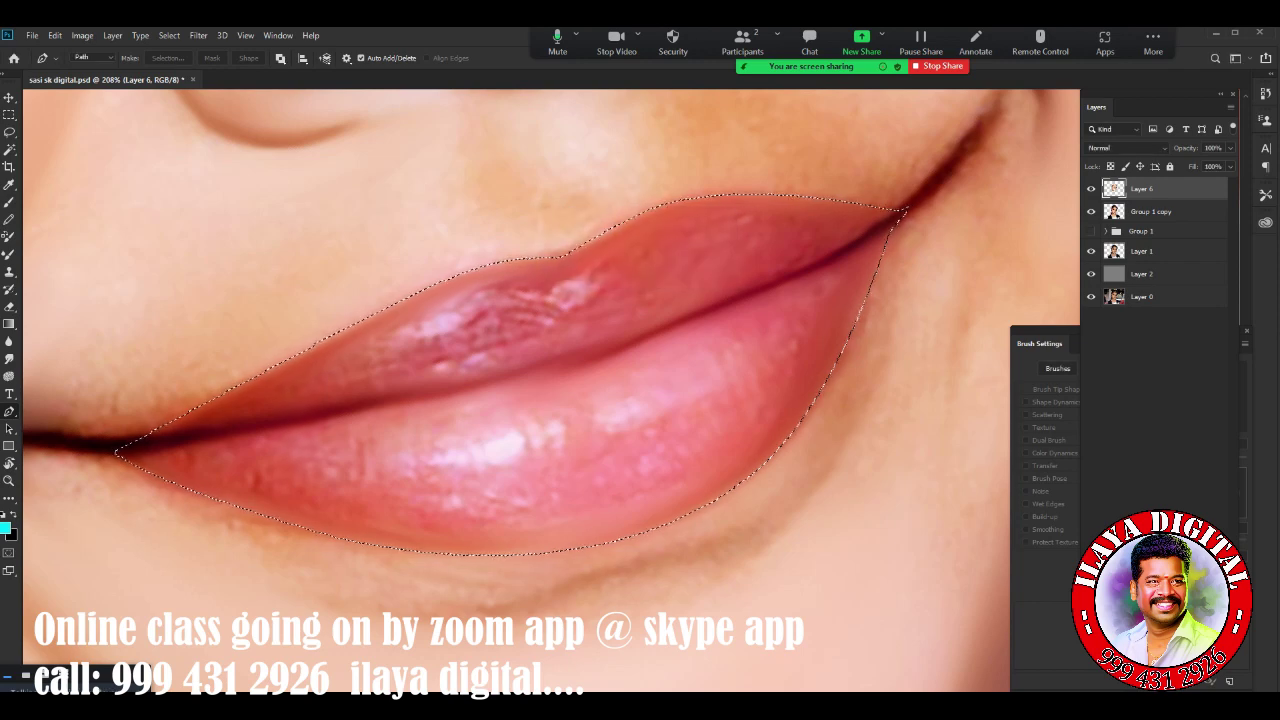
{"action": "left_click_drag", "start_coordinate": [540, 390], "coordinate": [582, 438]}
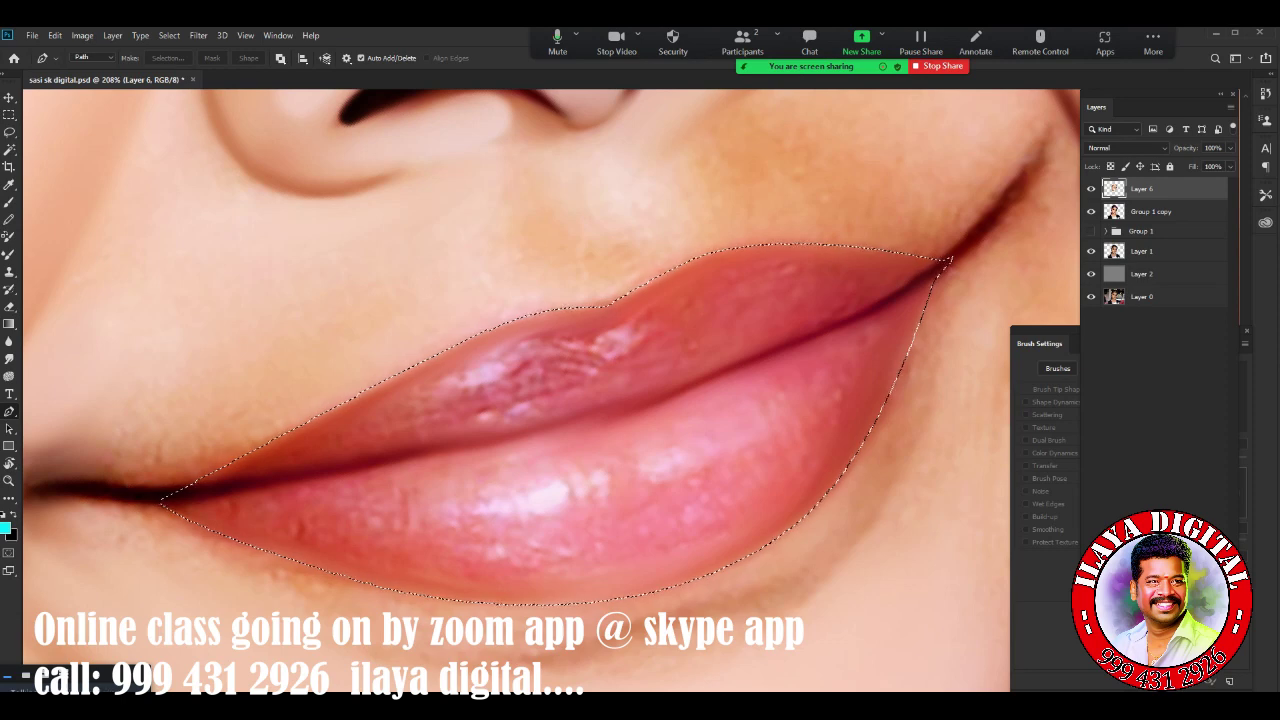
Try the Smudge tool at 80% strength across the lips, then undo the streaky stroke
{"action": "left_click", "coordinate": [9, 358]}
{"action": "mouse_move", "coordinate": [500, 390]}
{"action": "left_mouse_down"}
{"action": "mouse_move", "coordinate": [600, 470]}
{"action": "mouse_move", "coordinate": [780, 420]}
{"action": "mouse_move", "coordinate": [800, 380]}
{"action": "left_mouse_up"}
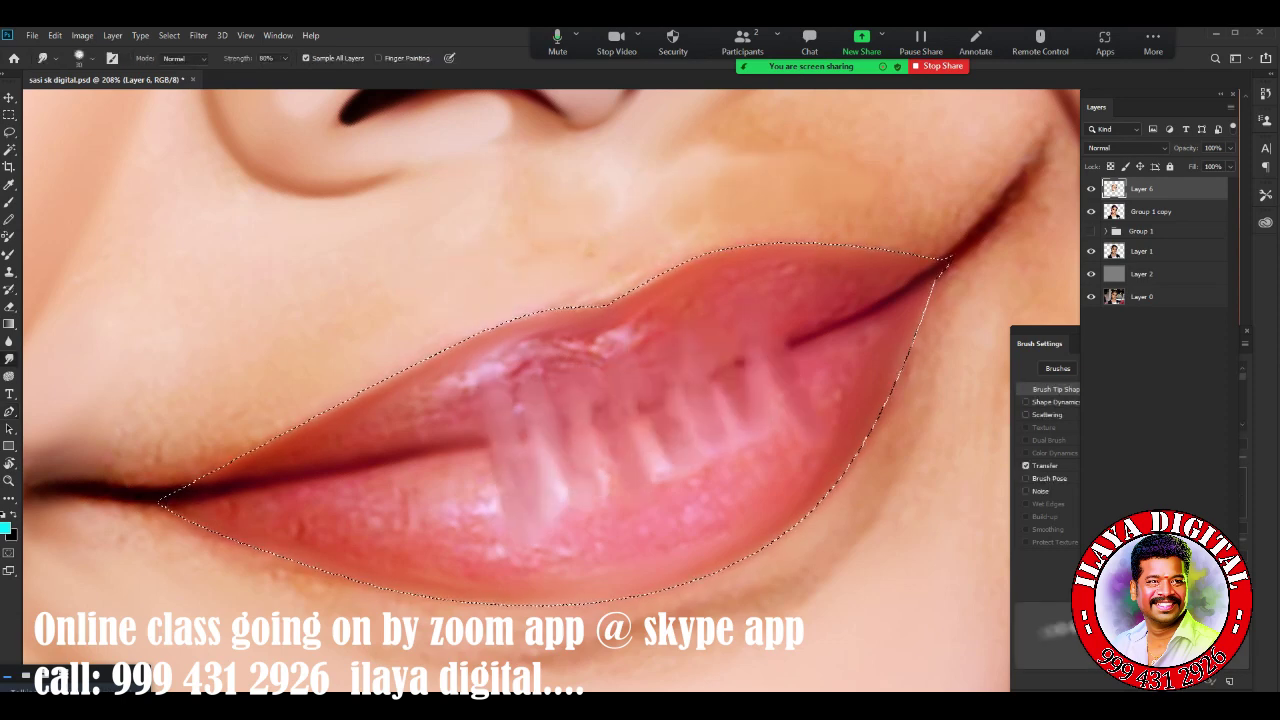
{"action": "key", "text": "ctrl+z"}
{"action": "key", "text": "ctrl+z"}
{"action": "key", "text": "ctrl+z"}
{"action": "scroll", "coordinate": [450, 400], "scroll_direction": "up", "scroll_amount": 2}
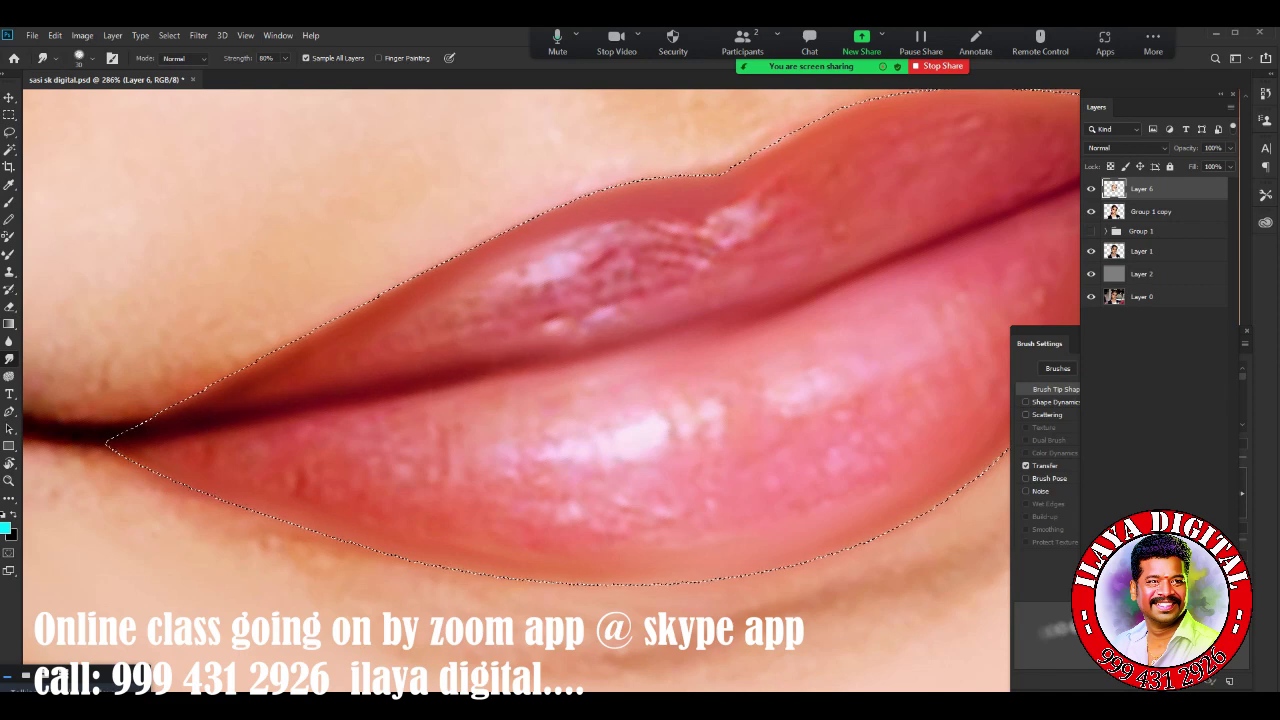
{"action": "scroll", "coordinate": [550, 390], "scroll_direction": "right", "scroll_amount": 5}
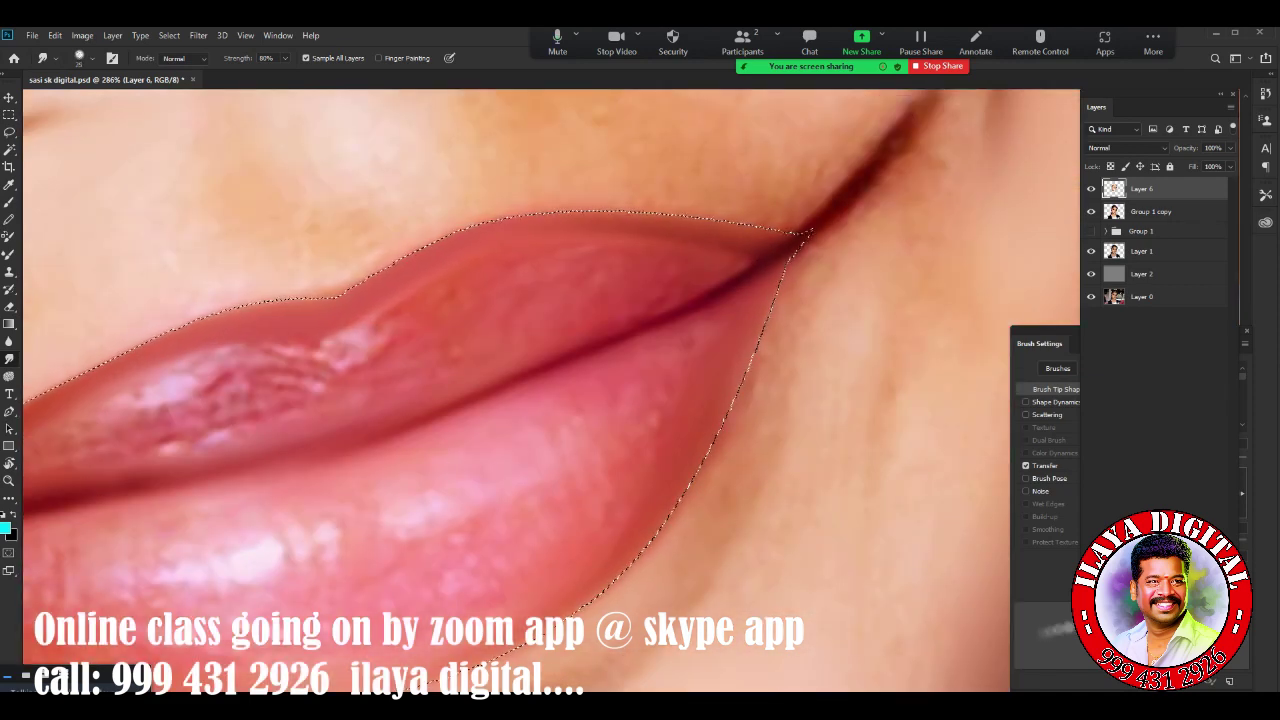
Smudge the mottled texture across the upper lip's middle and sides into smooth highlights
{"action": "left_click_drag", "start_coordinate": [332, 352], "coordinate": [346, 346]}
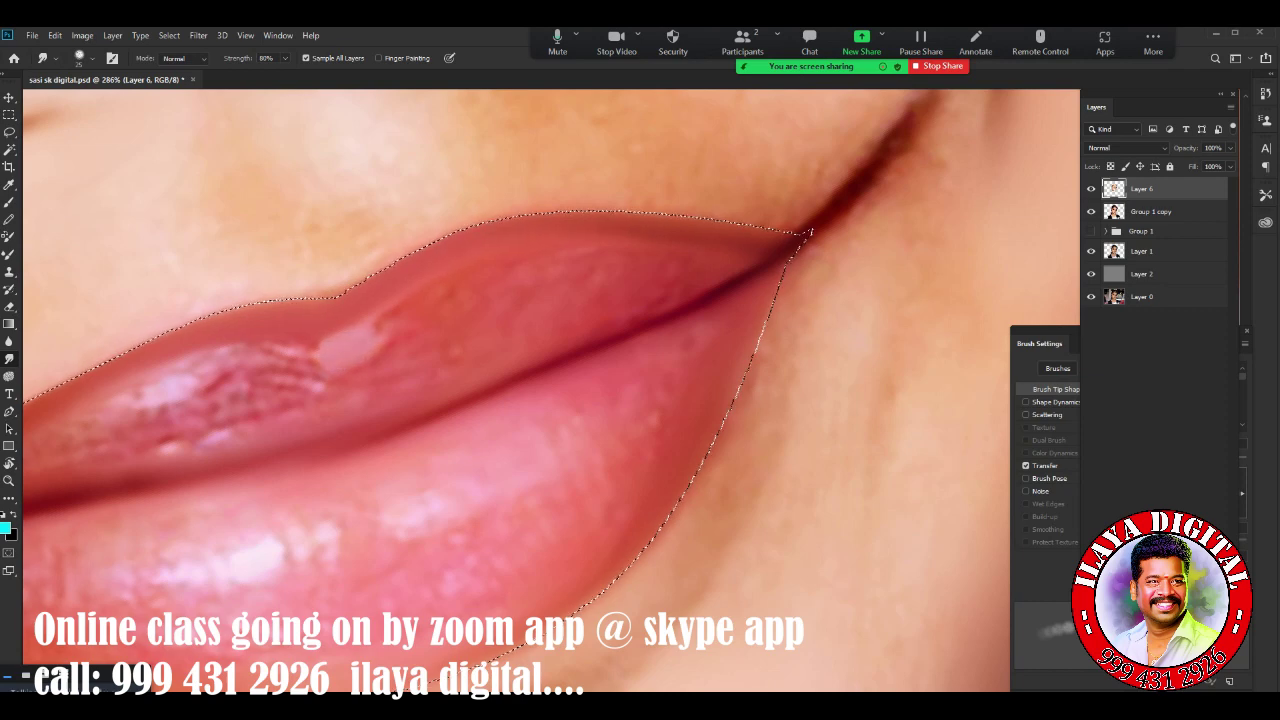
{"action": "left_click_drag", "start_coordinate": [500, 400], "coordinate": [735, 346]}
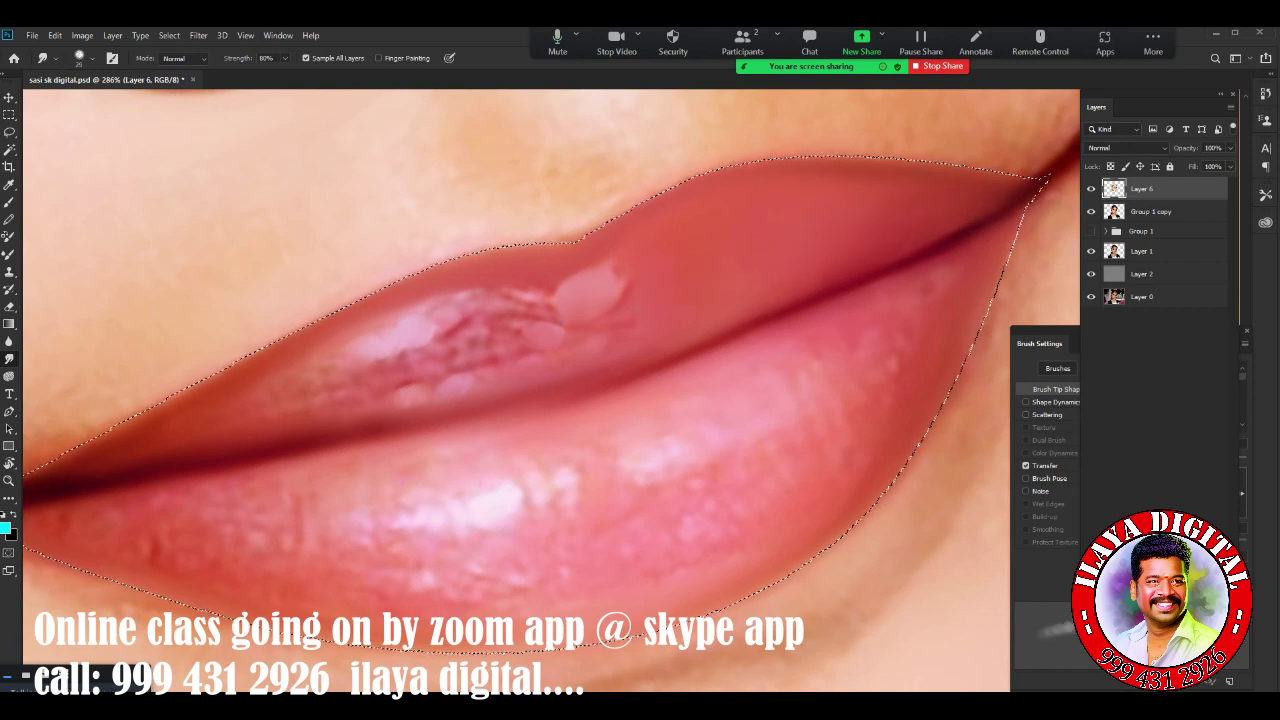
{"action": "left_click_drag", "start_coordinate": [612, 285], "coordinate": [640, 270]}
{"action": "left_click_drag", "start_coordinate": [450, 330], "coordinate": [540, 285]}
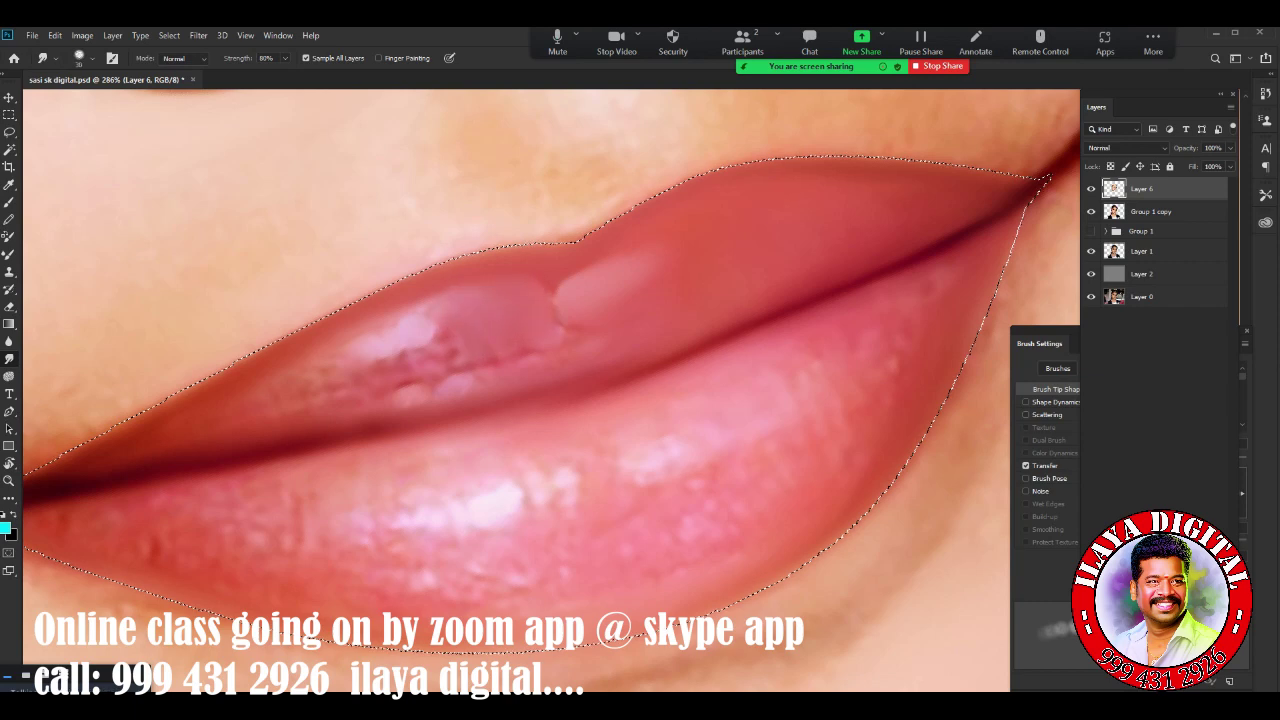
{"action": "mouse_move", "coordinate": [432, 386]}
{"action": "left_mouse_down"}
{"action": "mouse_move", "coordinate": [390, 362]}
{"action": "mouse_move", "coordinate": [434, 314]}
{"action": "left_mouse_up"}
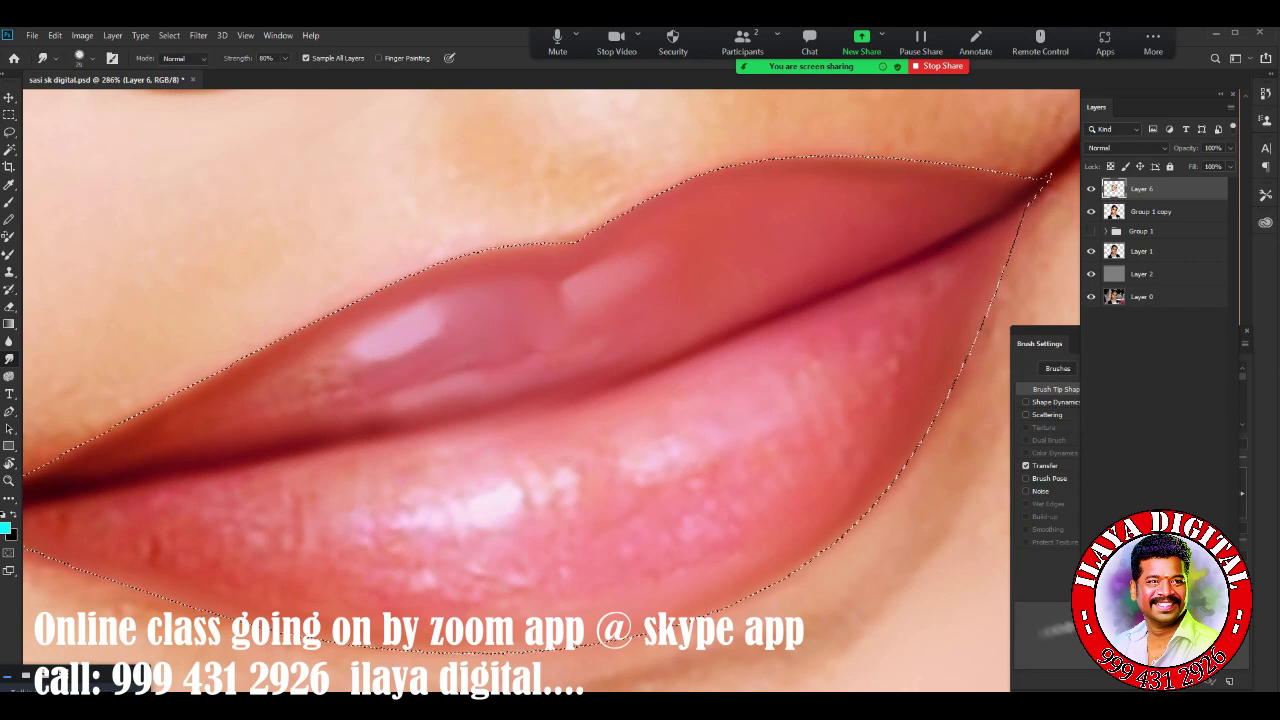
{"action": "left_click_drag", "start_coordinate": [315, 372], "coordinate": [370, 340]}
{"action": "left_click_drag", "start_coordinate": [318, 412], "coordinate": [415, 400]}
{"action": "mouse_move", "coordinate": [590, 322]}
{"action": "left_mouse_down"}
{"action": "mouse_move", "coordinate": [655, 282]}
{"action": "mouse_move", "coordinate": [690, 240]}
{"action": "left_mouse_up"}
Soften the pink upper-lip highlight by smudging it down-left, then review the lips
{"action": "left_click_drag", "start_coordinate": [462, 312], "coordinate": [395, 352]}
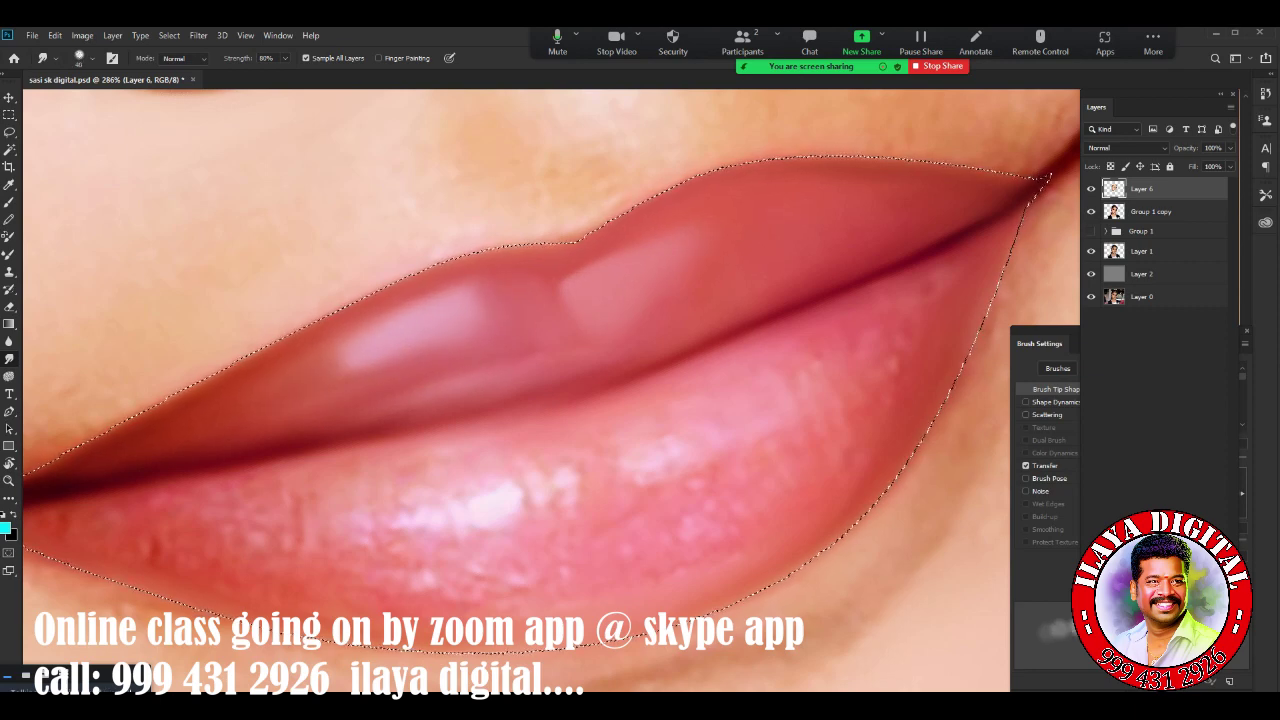
{"action": "mouse_move", "coordinate": [468, 304]}
{"action": "left_mouse_down"}
{"action": "mouse_move", "coordinate": [318, 368]}
{"action": "mouse_move", "coordinate": [334, 372]}
{"action": "left_mouse_up"}
{"action": "left_click_drag", "start_coordinate": [500, 372], "coordinate": [402, 404]}
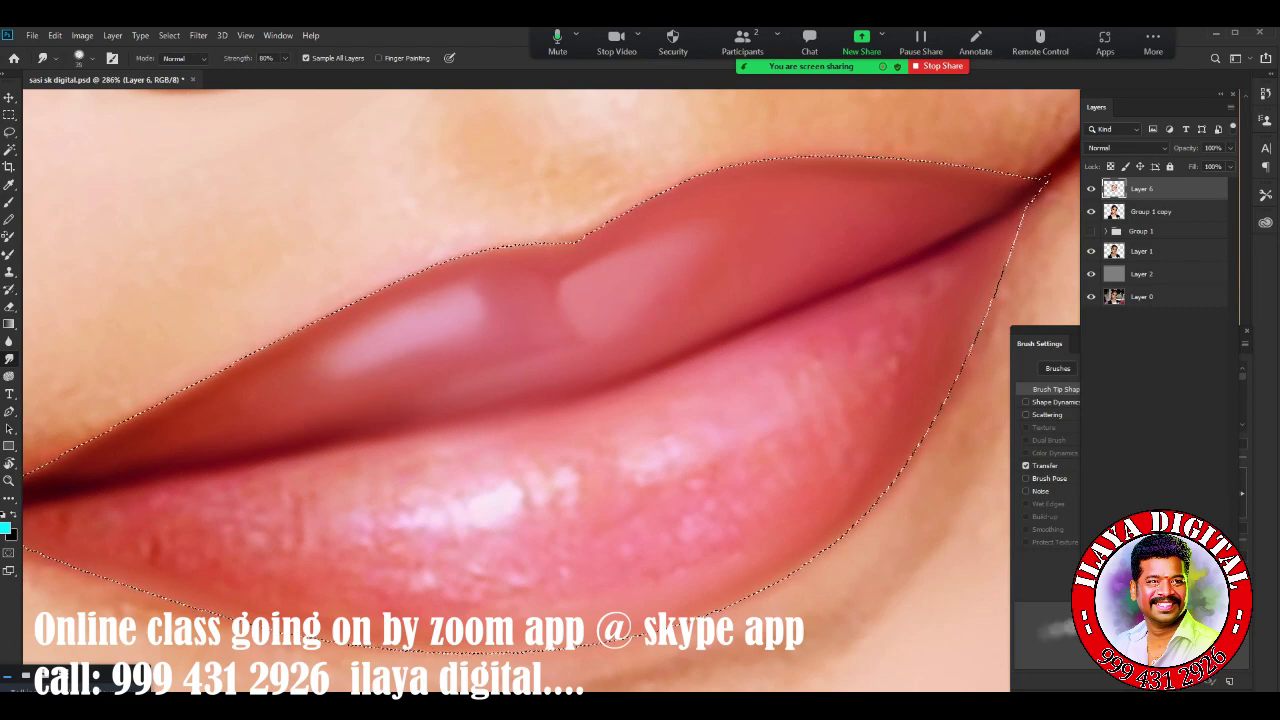
{"action": "scroll", "coordinate": [540, 390], "scroll_direction": "down", "scroll_amount": 5}
{"action": "scroll", "coordinate": [540, 390], "scroll_direction": "up", "scroll_amount": 3}
{"action": "scroll", "coordinate": [540, 390], "scroll_direction": "down", "scroll_amount": 1}
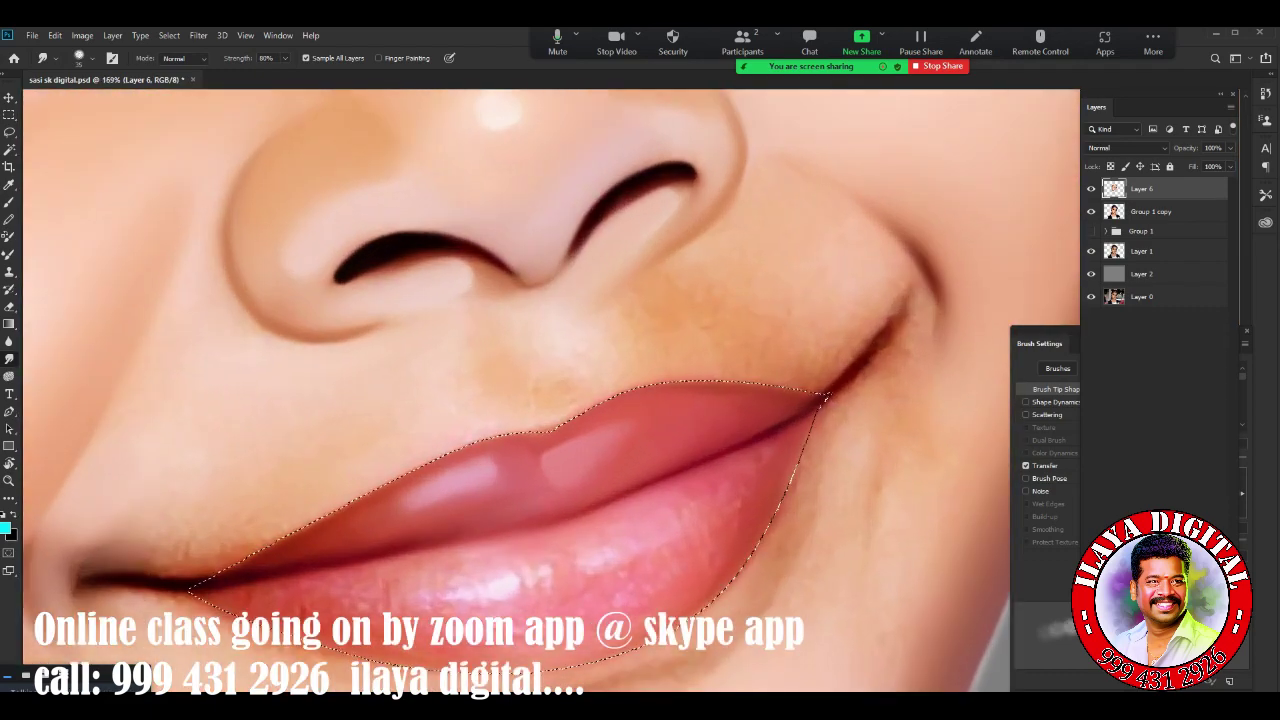
{"action": "scroll", "coordinate": [590, 125], "scroll_direction": "down", "scroll_amount": 2}
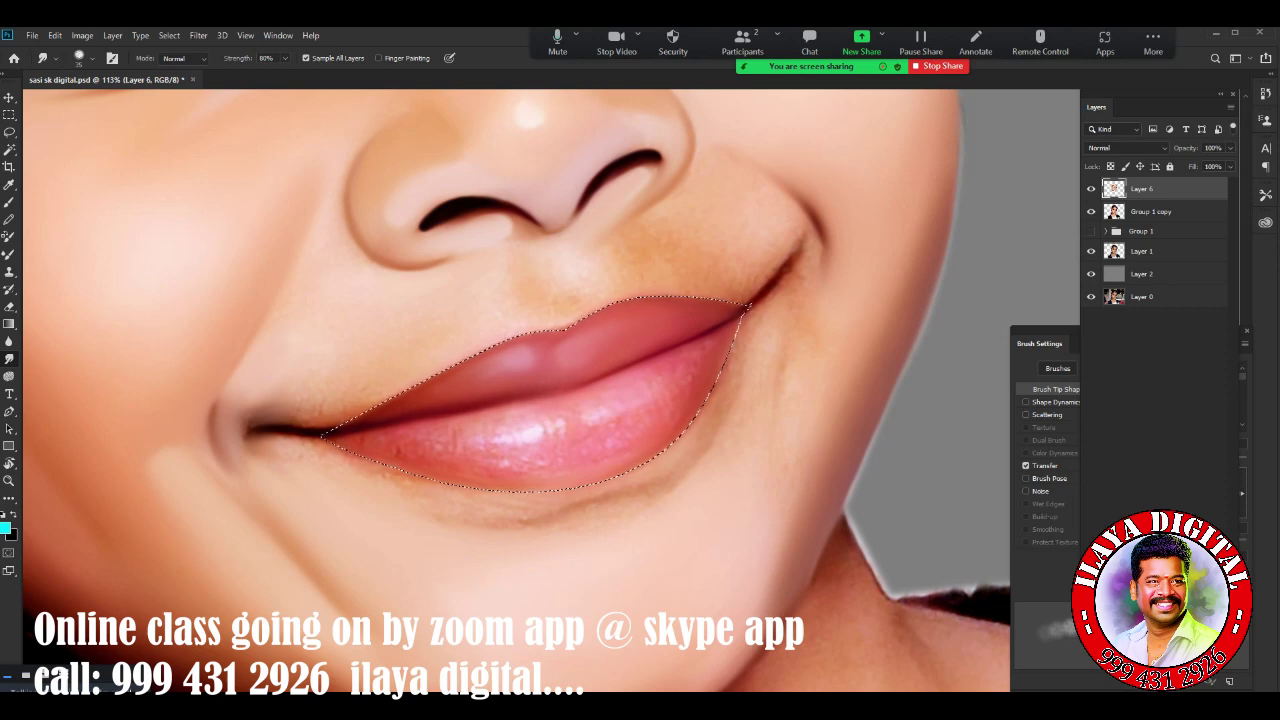
{"action": "scroll", "coordinate": [562, 480], "scroll_direction": "up", "scroll_amount": 3}
{"action": "scroll", "coordinate": [524, 390], "scroll_direction": "left", "scroll_amount": 1}
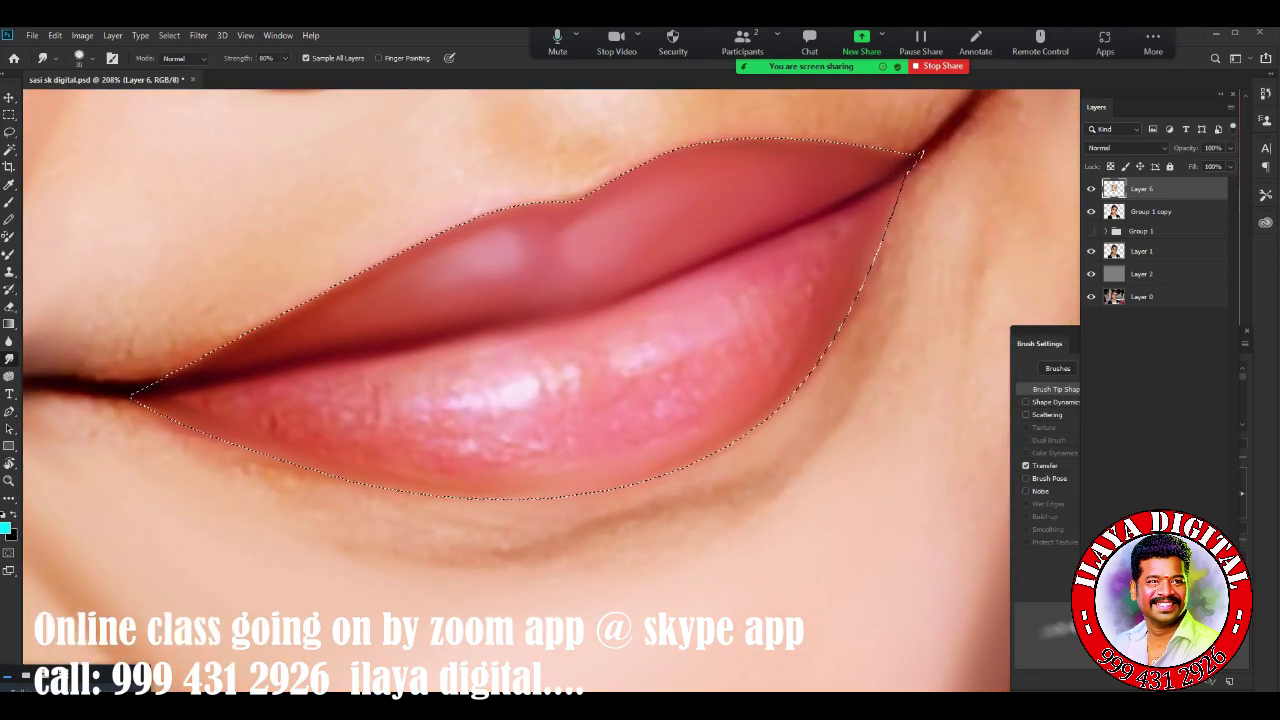
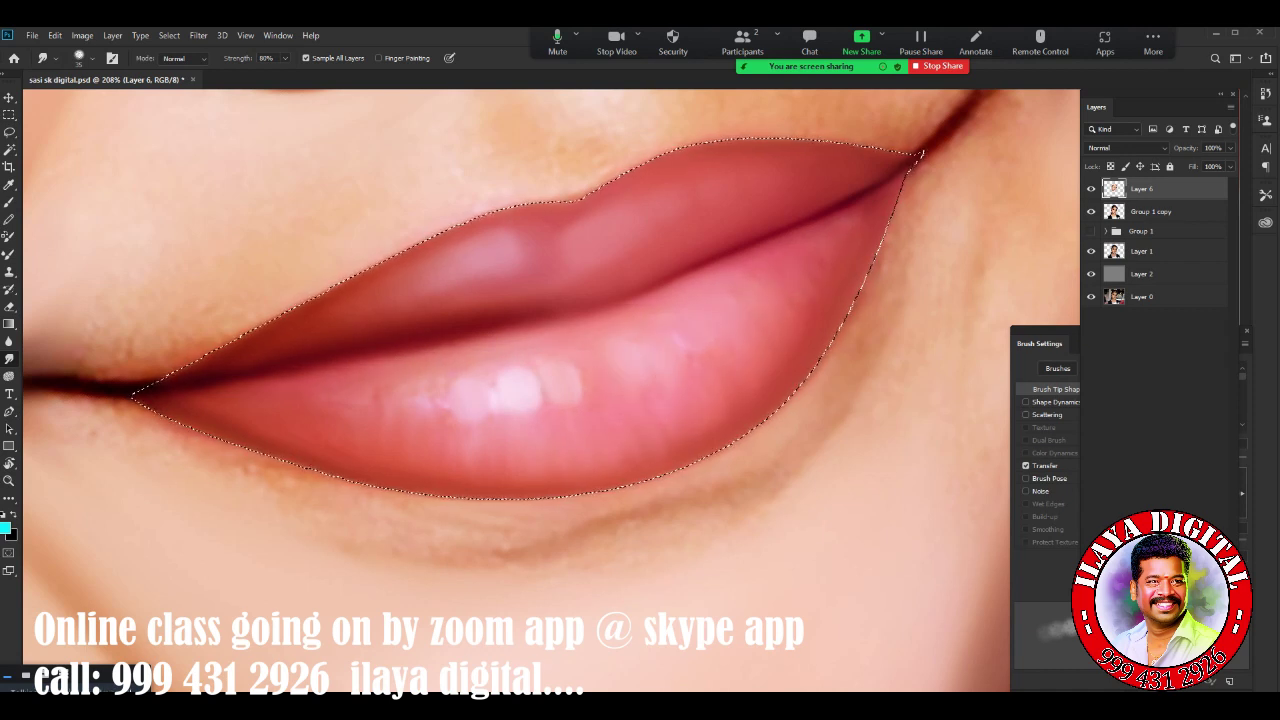
Smudge the lower-lip highlight soft and smooth the upper-lip edge toward the corner
{"action": "left_click_drag", "start_coordinate": [575, 395], "coordinate": [525, 420]}
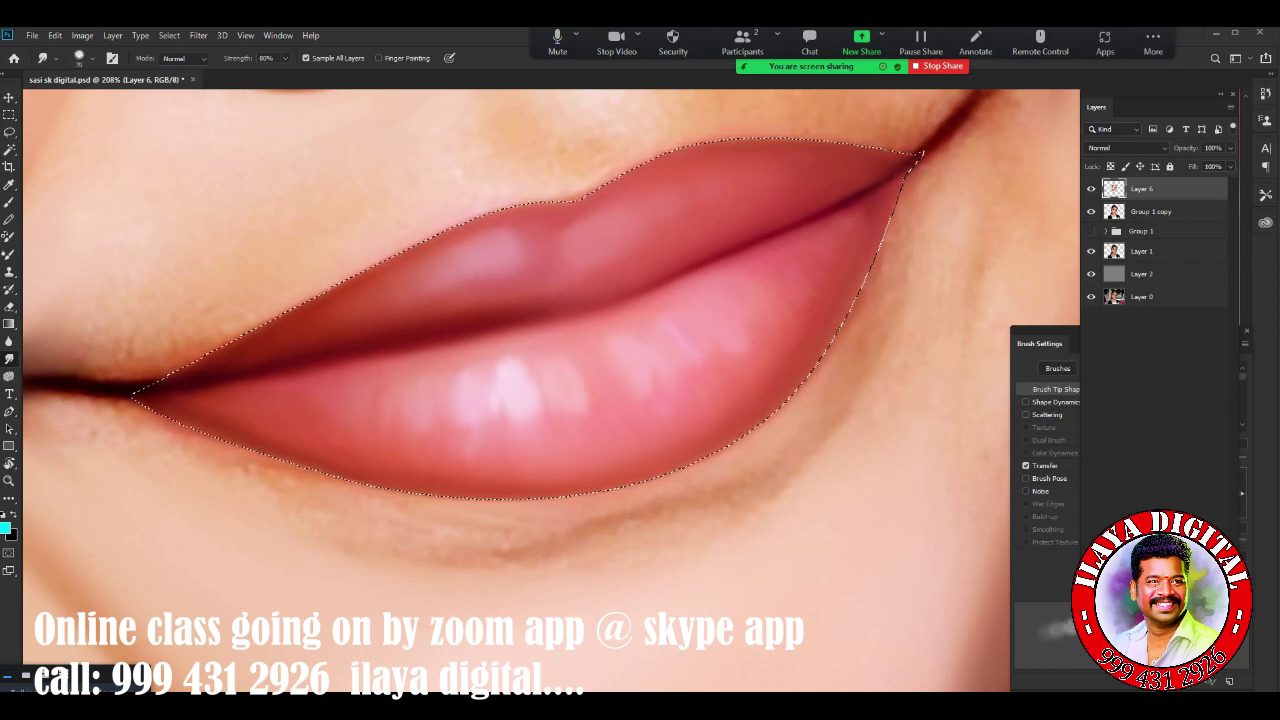
{"action": "key", "text": "ctrl+0"}
{"action": "scroll", "coordinate": [787, 435], "scroll_direction": "up", "scroll_amount": 5}
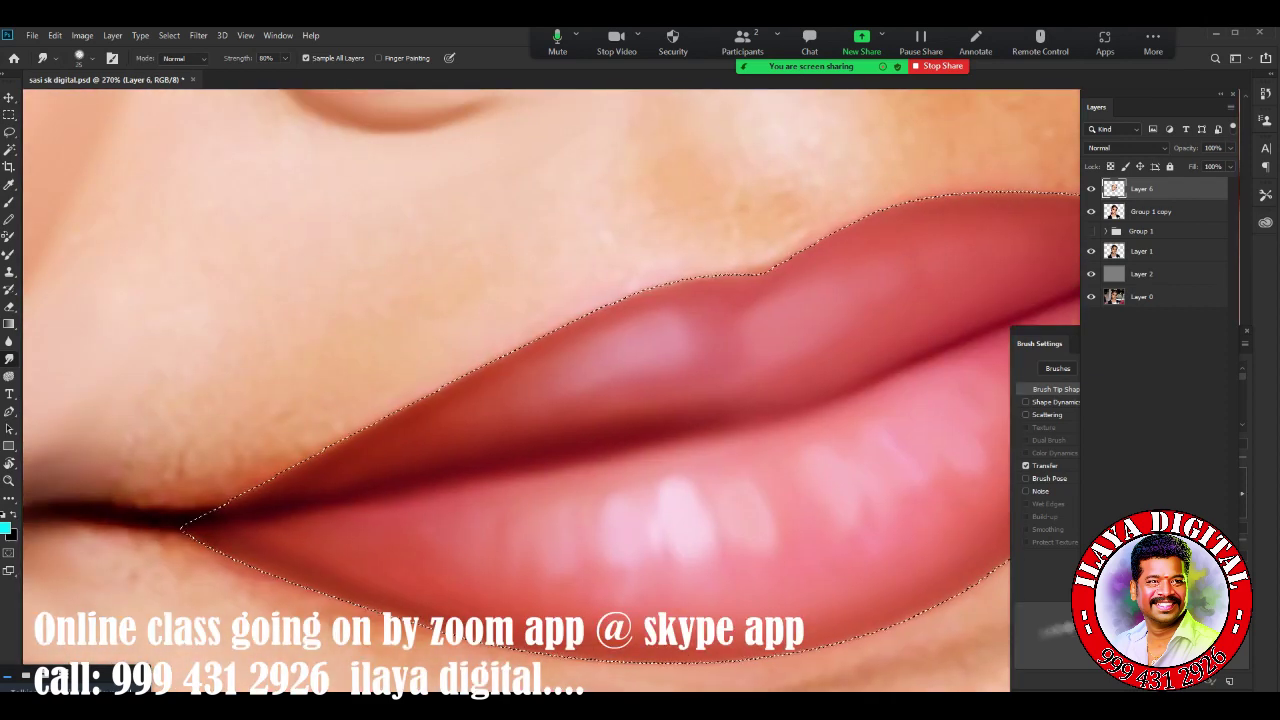
{"action": "mouse_move", "coordinate": [780, 265]}
{"action": "left_mouse_down"}
{"action": "mouse_move", "coordinate": [600, 300]}
{"action": "mouse_move", "coordinate": [280, 445]}
{"action": "left_mouse_up"}
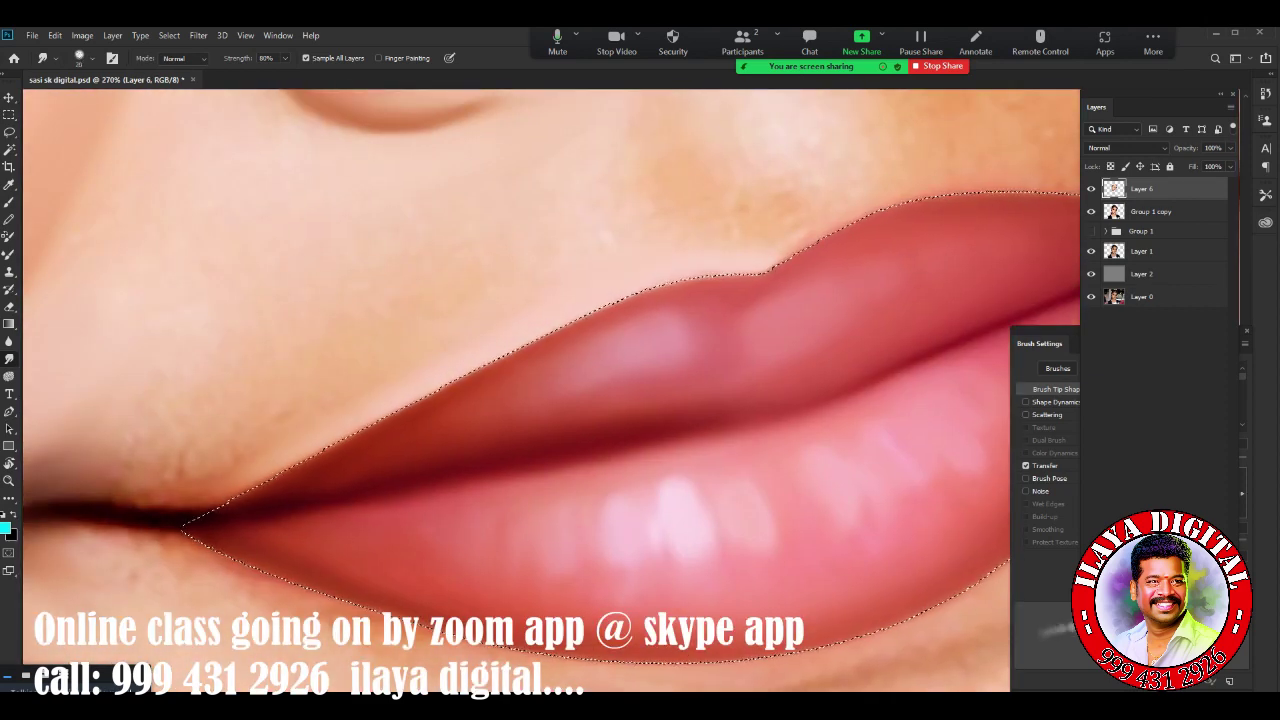
{"action": "left_click_drag", "start_coordinate": [190, 515], "coordinate": [600, 300]}
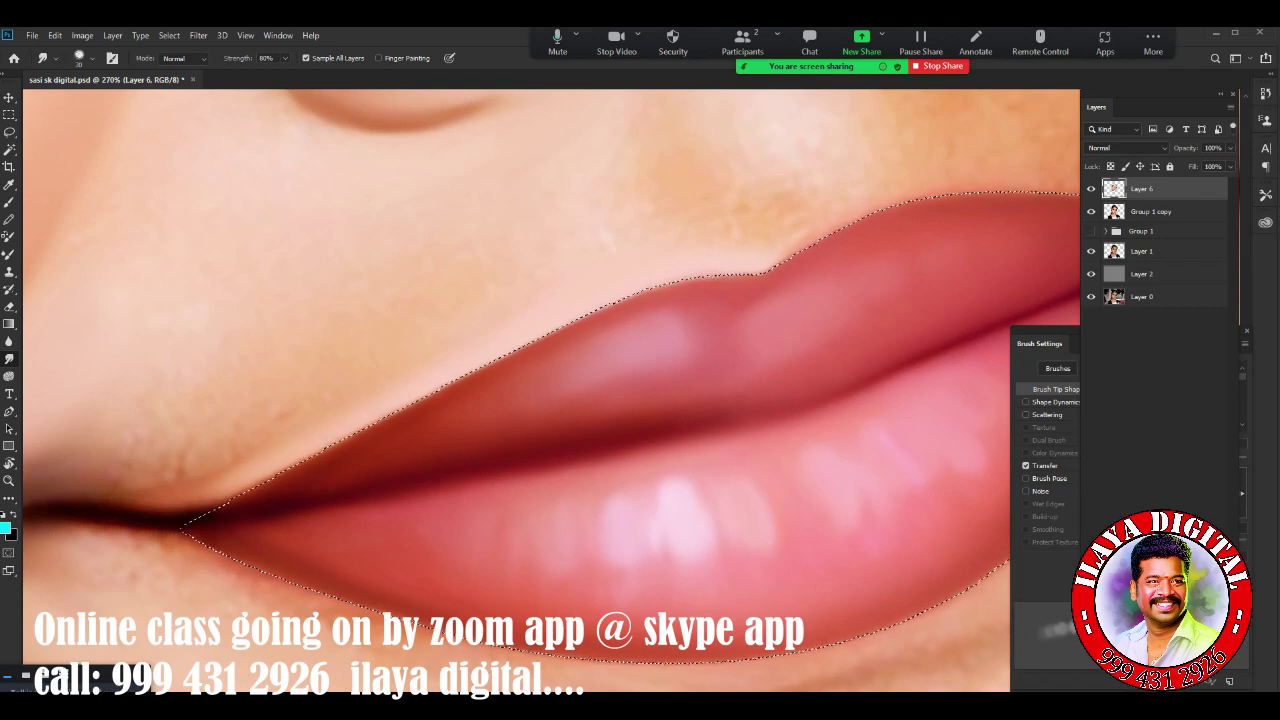
Pan around the lips and rotate the view about 32° counterclockwise to follow them
{"action": "scroll", "coordinate": [550, 390], "scroll_direction": "right", "scroll_amount": 10}
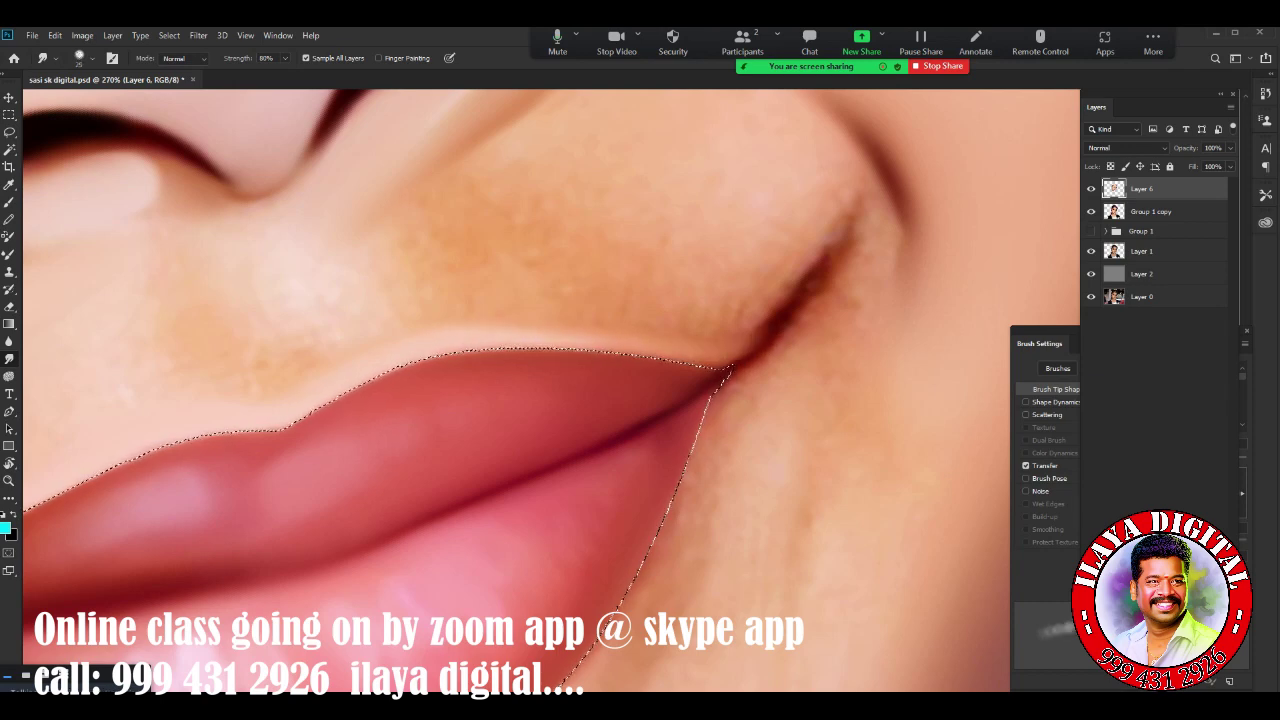
{"action": "scroll", "coordinate": [820, 220], "scroll_direction": "down", "scroll_amount": 1}
{"action": "scroll", "coordinate": [820, 220], "scroll_direction": "down", "scroll_amount": 1}
{"action": "scroll", "coordinate": [820, 220], "scroll_direction": "down", "scroll_amount": 1}
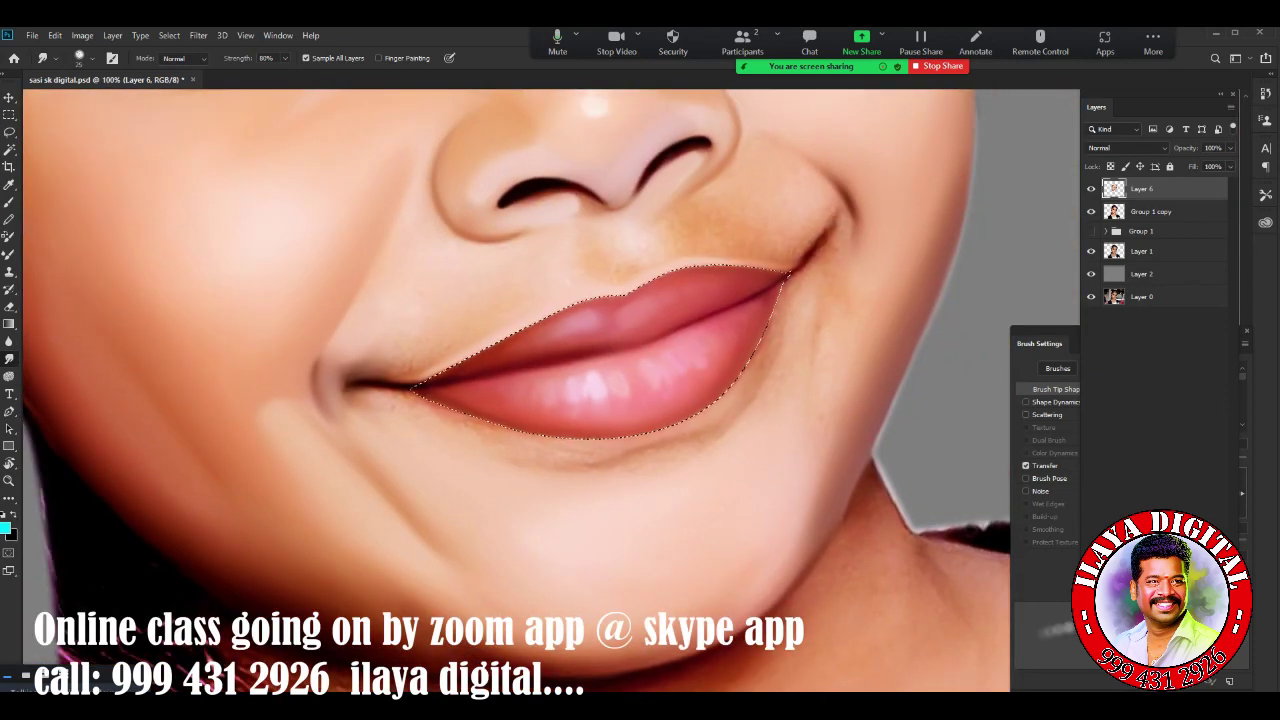
{"action": "scroll", "coordinate": [673, 460], "scroll_direction": "up", "scroll_amount": 2}
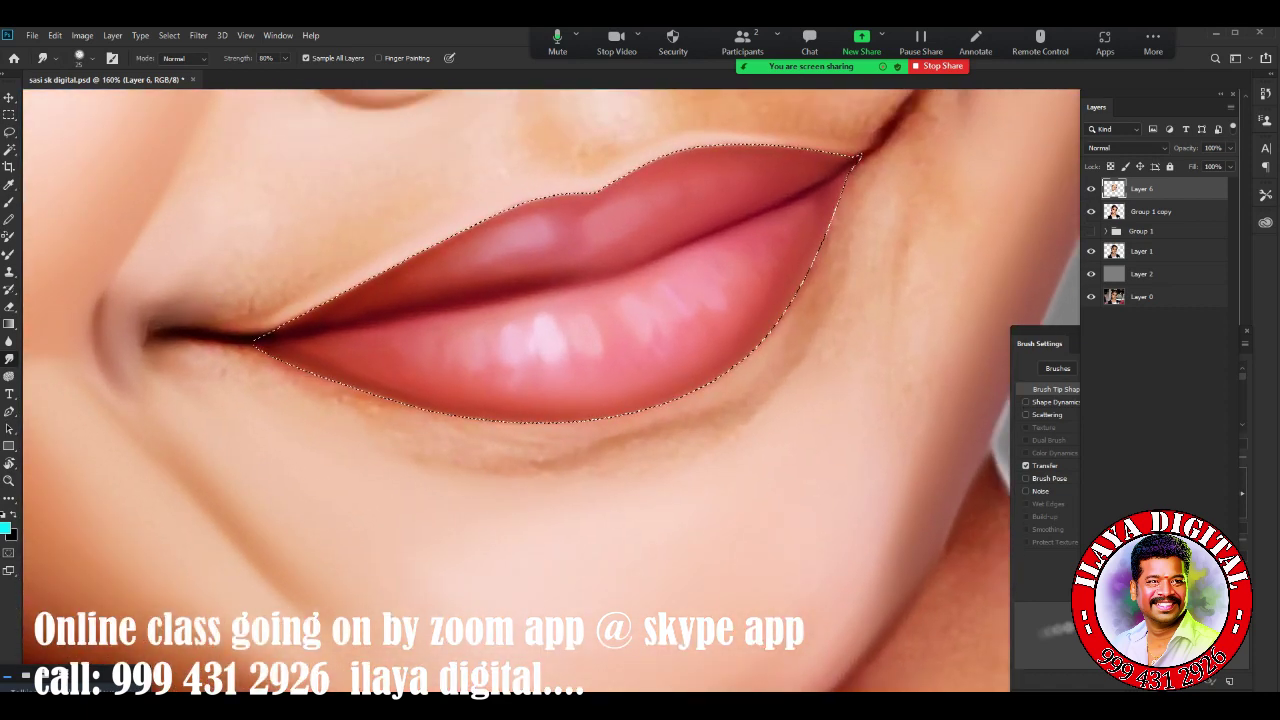
{"action": "scroll", "coordinate": [700, 300], "scroll_direction": "up", "scroll_amount": 2}
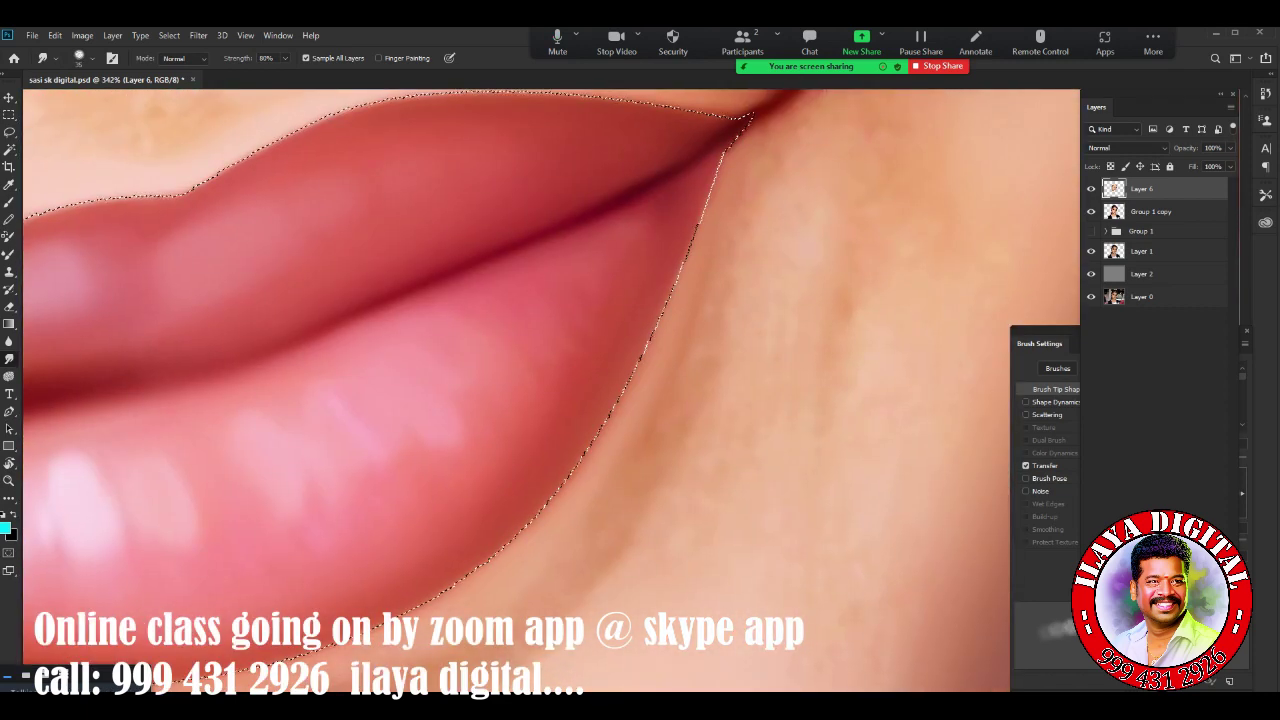
{"action": "scroll", "coordinate": [550, 350], "scroll_direction": "up", "scroll_amount": 1}
{"action": "scroll", "coordinate": [550, 390], "scroll_direction": "left", "scroll_amount": 3}
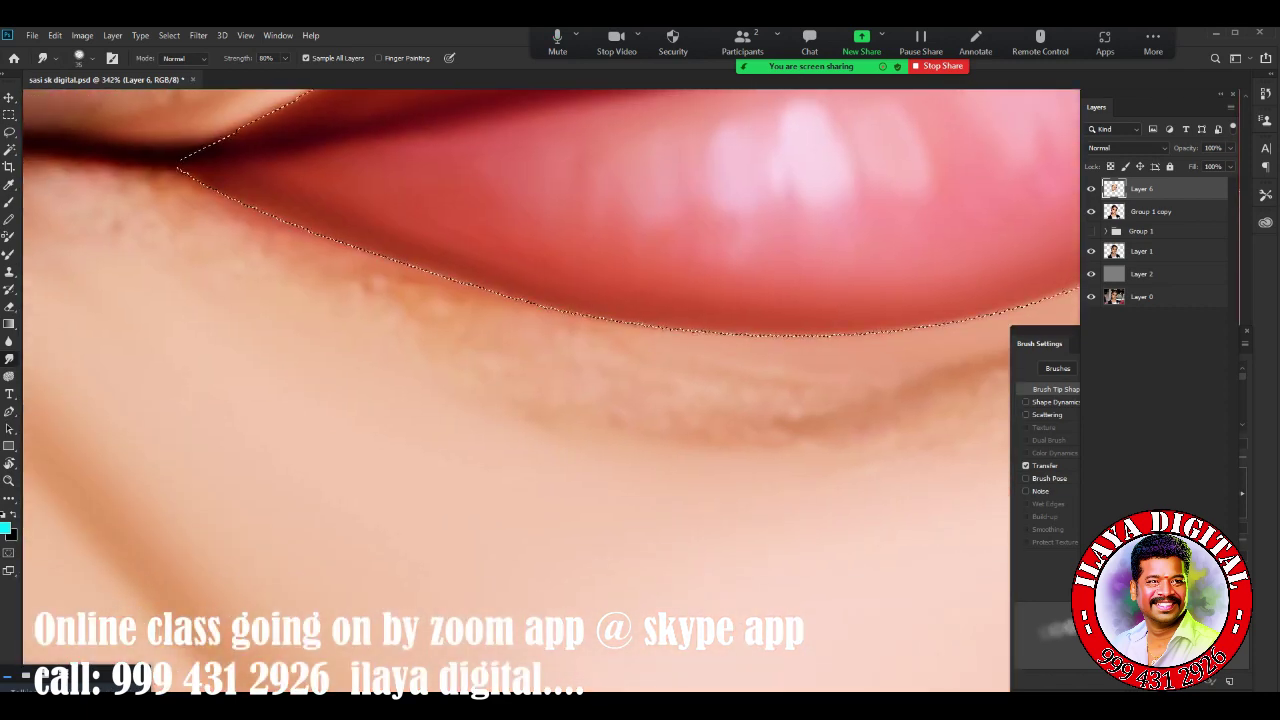
{"action": "scroll", "coordinate": [560, 380], "scroll_direction": "down", "scroll_amount": 2}
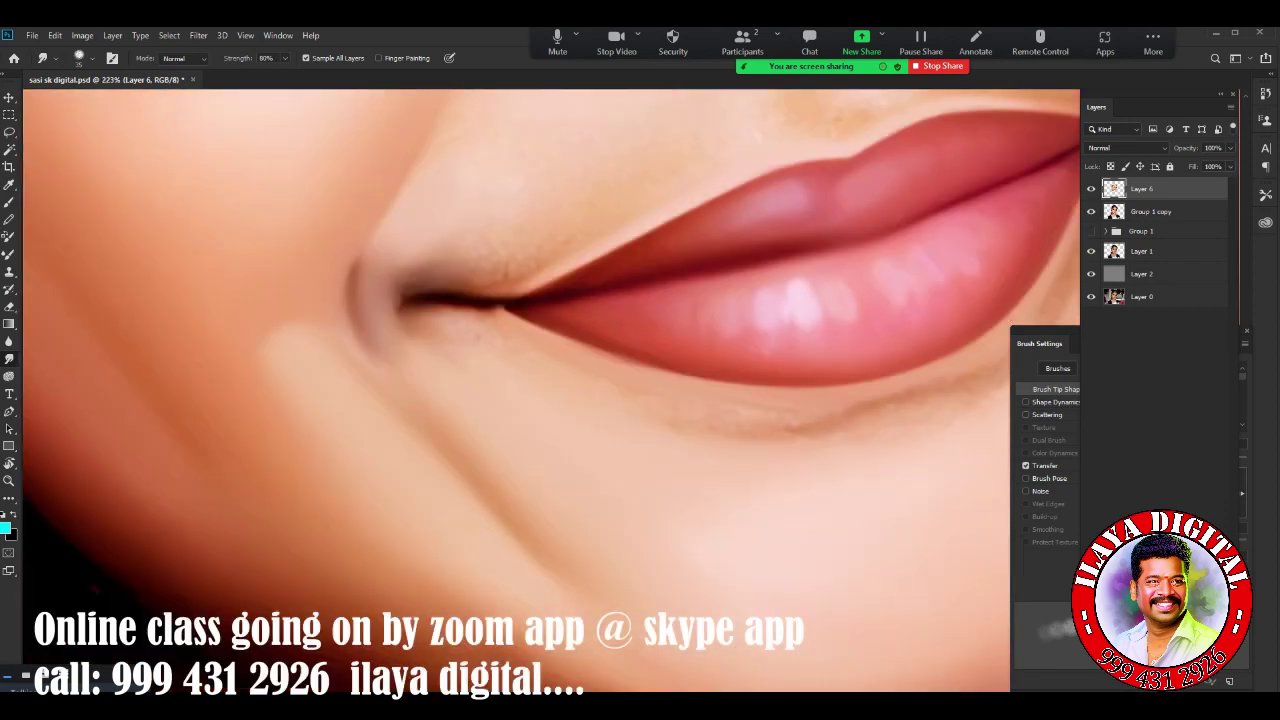
{"action": "scroll", "coordinate": [560, 380], "scroll_direction": "up", "scroll_amount": 2}
{"action": "scroll", "coordinate": [550, 380], "scroll_direction": "down", "scroll_amount": 3}
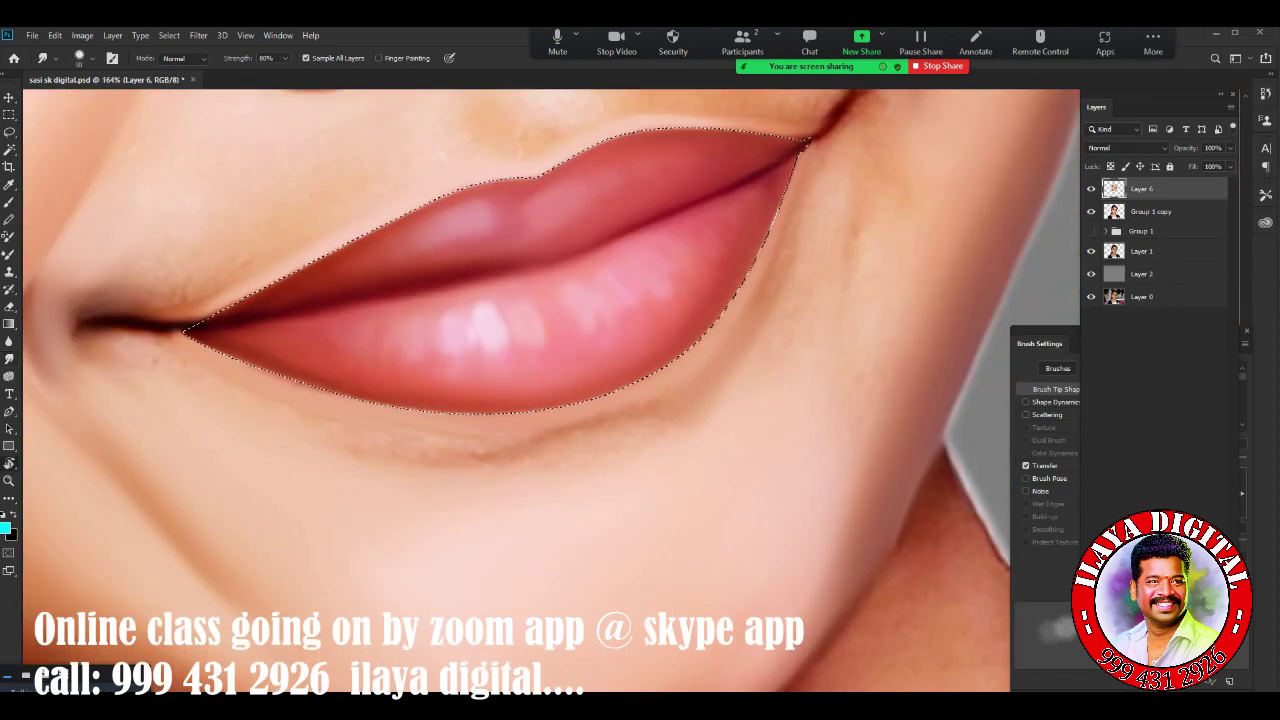
{"action": "key", "text": "r"}
{"action": "left_click_drag", "start_coordinate": [700, 300], "coordinate": [600, 450]}
{"action": "key", "text": "r"}
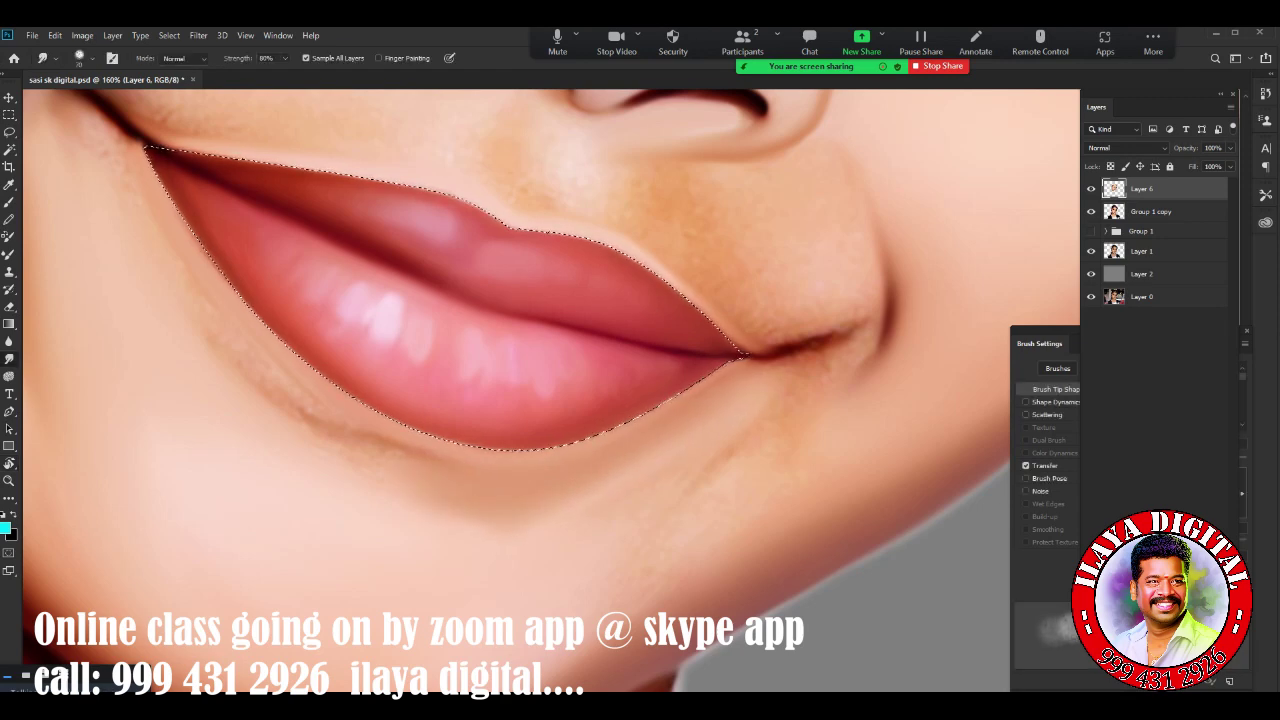
{"action": "key", "text": "r"}
{"action": "mouse_move", "coordinate": [700, 330]}
{"action": "left_mouse_down"}
{"action": "mouse_move", "coordinate": [630, 400]}
{"action": "mouse_move", "coordinate": [645, 360]}
{"action": "left_mouse_up"}
{"action": "key", "text": "r"}
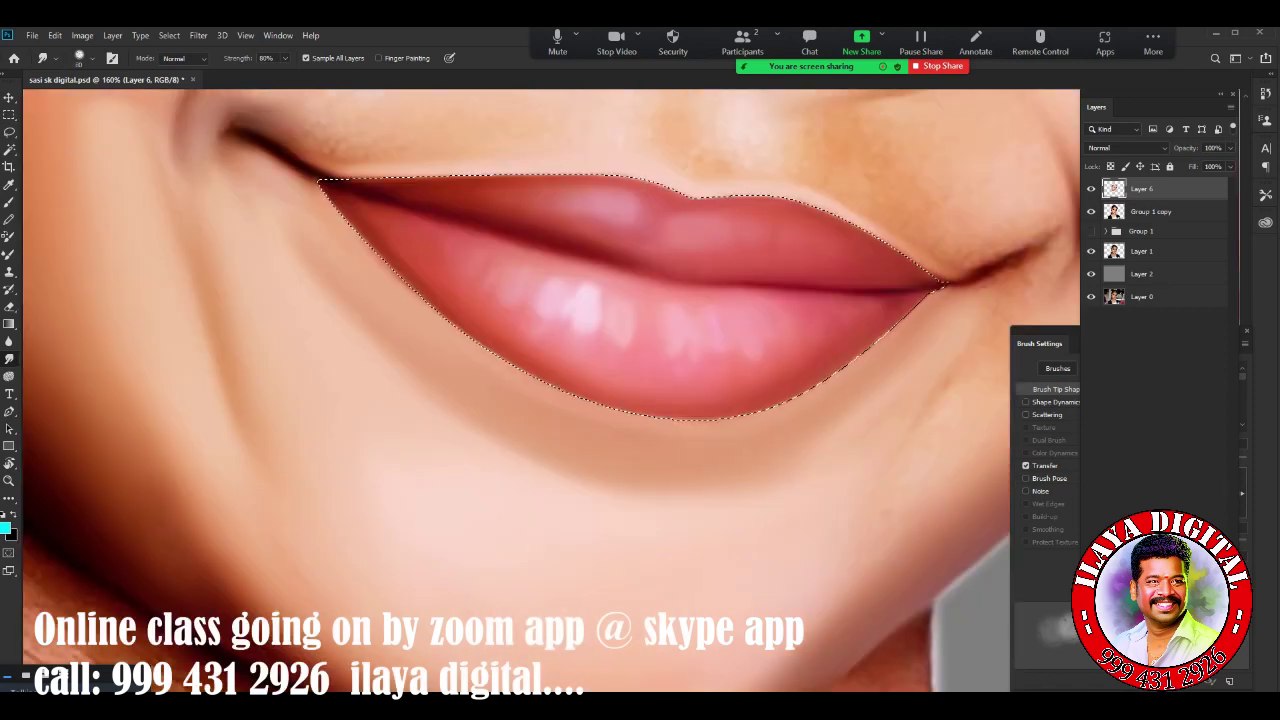
Level the view over the nose and smudge the crease shadow from cheek to nose
{"action": "left_click_drag", "start_coordinate": [640, 400], "coordinate": [700, 370]}
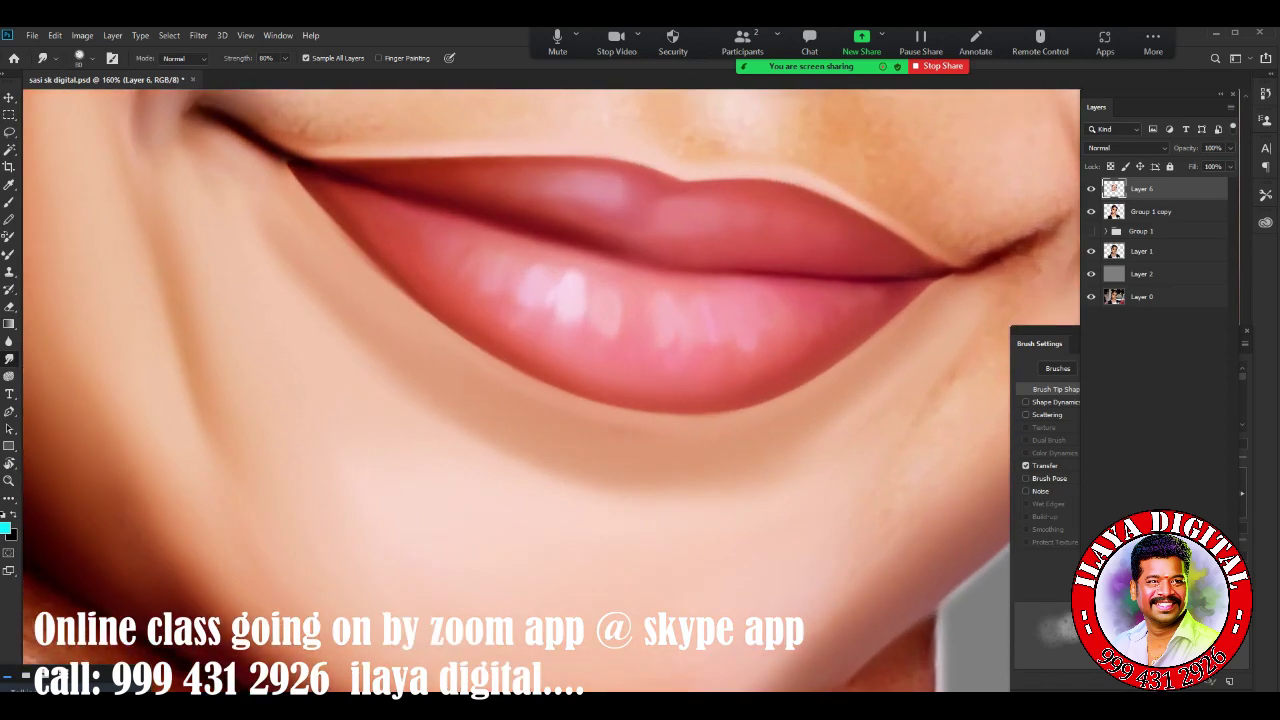
{"action": "left_click_drag", "start_coordinate": [600, 300], "coordinate": [700, 460]}
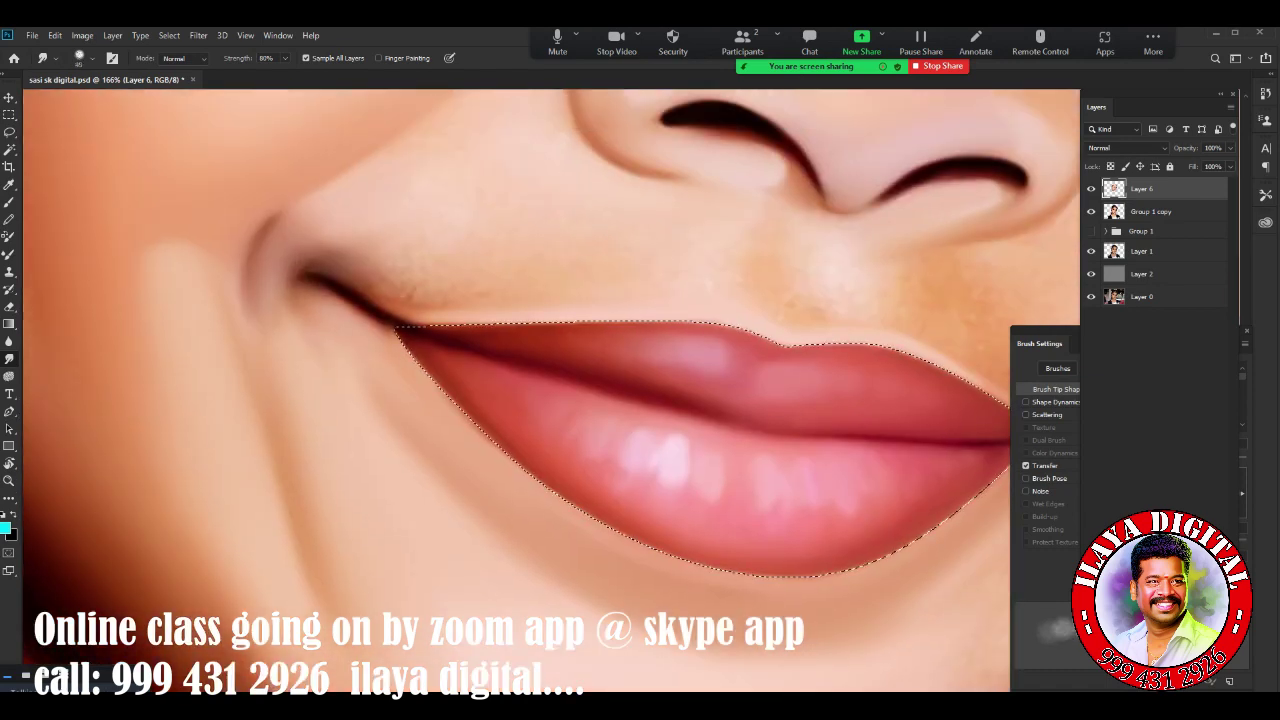
{"action": "scroll", "coordinate": [550, 390], "scroll_direction": "down", "scroll_amount": 2}
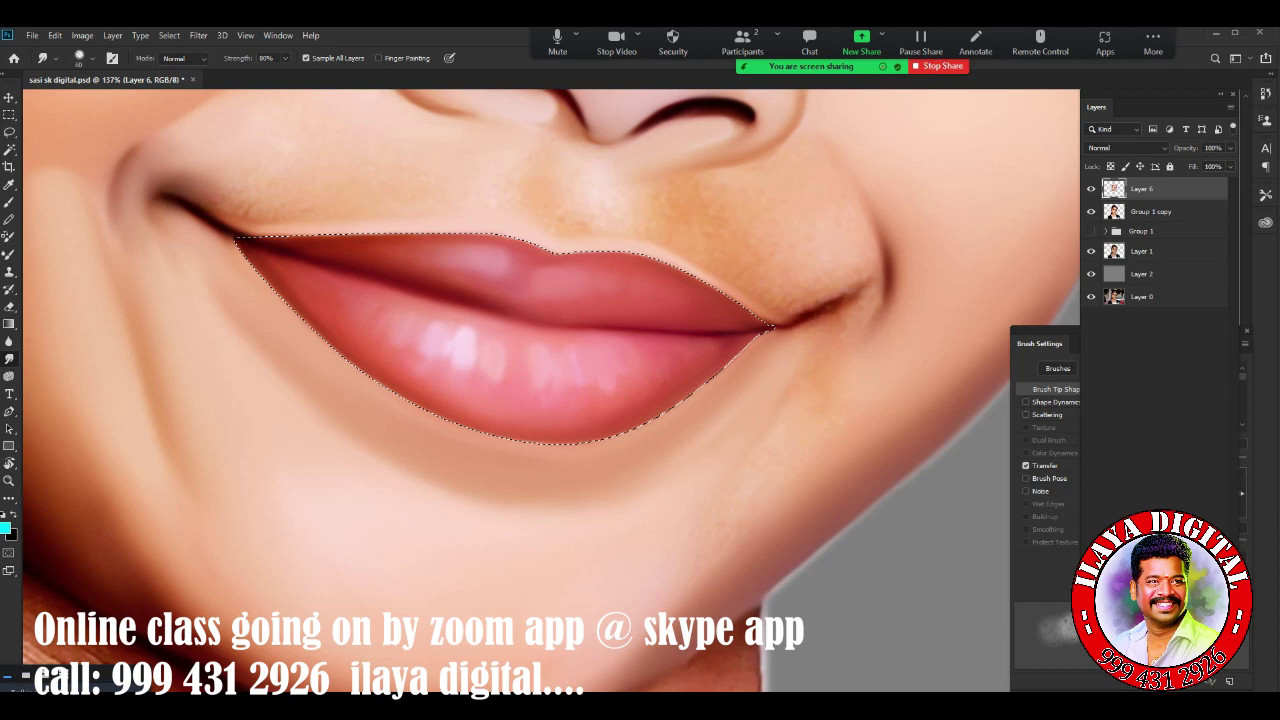
{"action": "scroll", "coordinate": [816, 459], "scroll_direction": "down", "scroll_amount": 5}
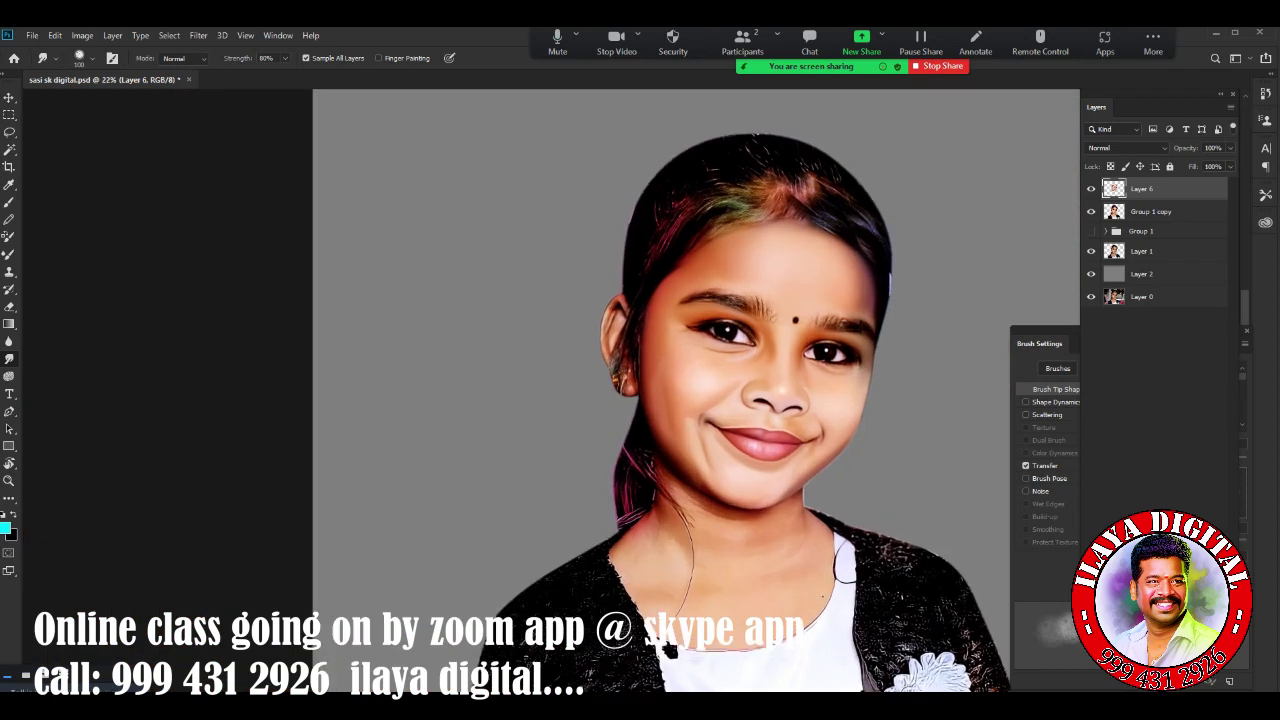
{"action": "scroll", "coordinate": [815, 465], "scroll_direction": "up", "scroll_amount": 2}
{"action": "scroll", "coordinate": [868, 443], "scroll_direction": "up", "scroll_amount": 3}
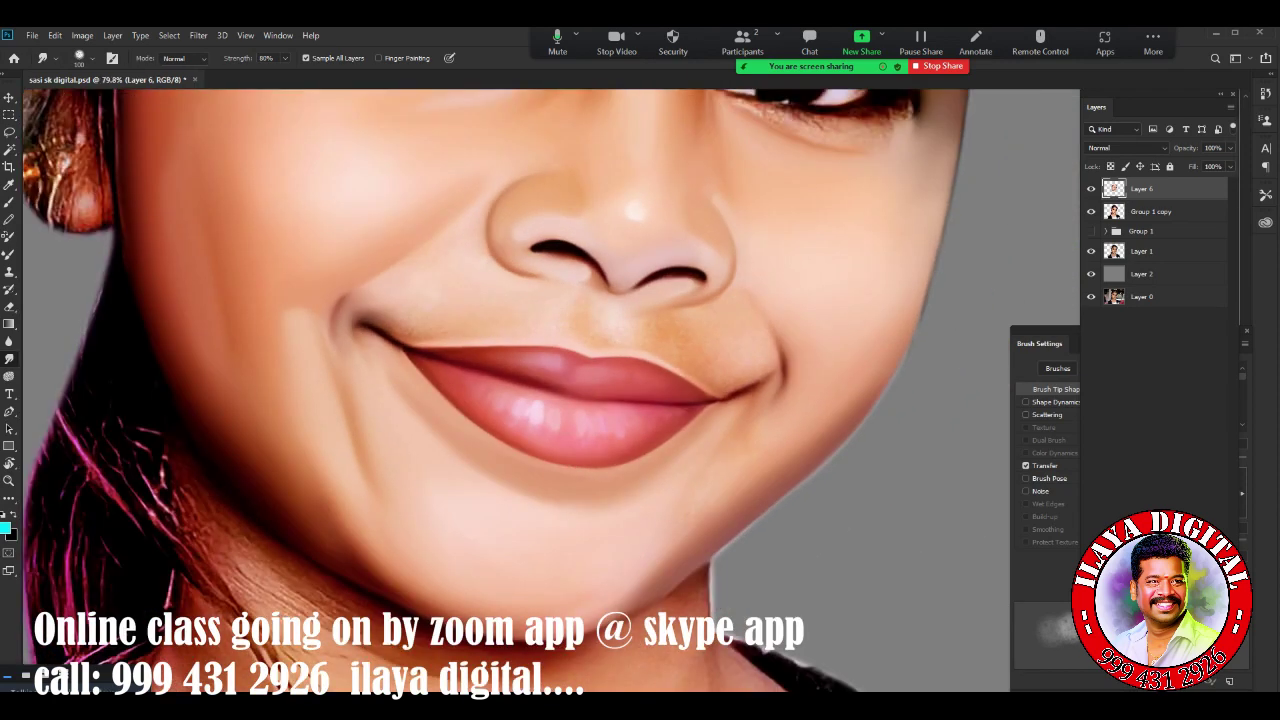
{"action": "scroll", "coordinate": [702, 421], "scroll_direction": "up", "scroll_amount": 3}
{"action": "left_click_drag", "start_coordinate": [500, 300], "coordinate": [650, 545]}
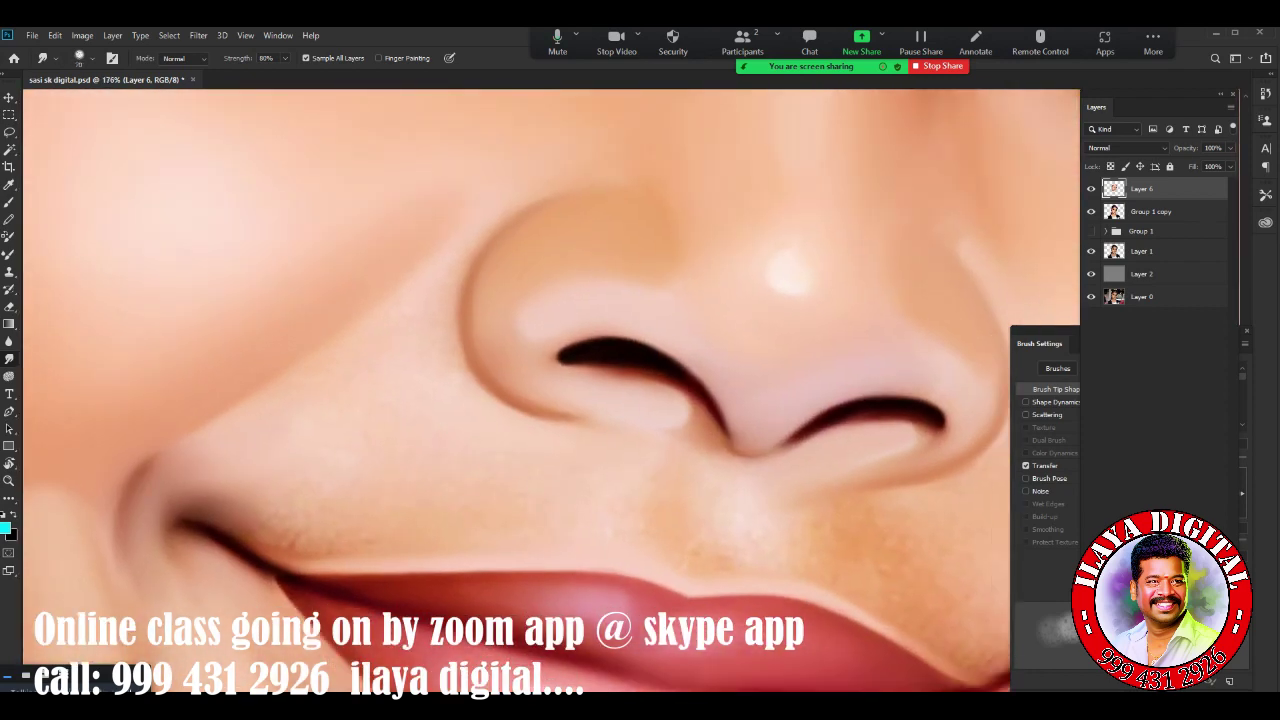
{"action": "left_click_drag", "start_coordinate": [318, 345], "coordinate": [515, 182]}
Blend the smile crease into the surrounding skin, smoothing its left end
{"action": "left_click_drag", "start_coordinate": [226, 502], "coordinate": [272, 476]}
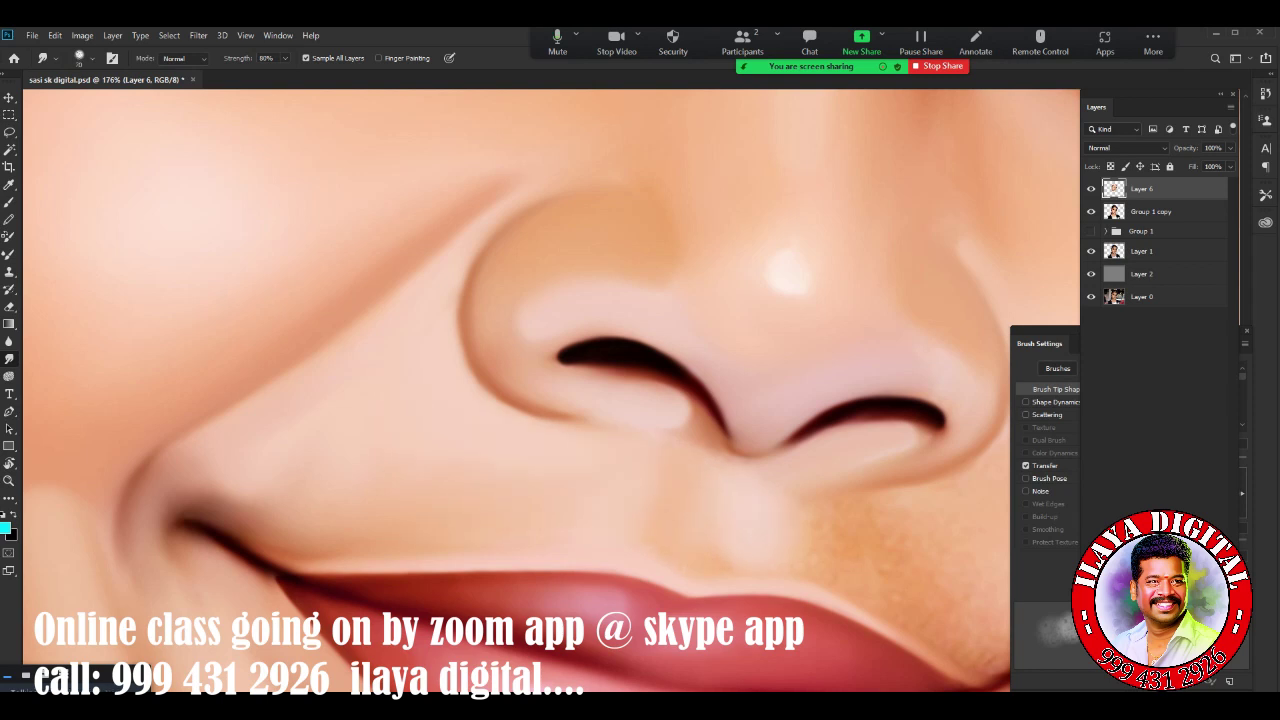
{"action": "left_click_drag", "start_coordinate": [320, 484], "coordinate": [430, 496]}
{"action": "left_click_drag", "start_coordinate": [222, 530], "coordinate": [300, 490]}
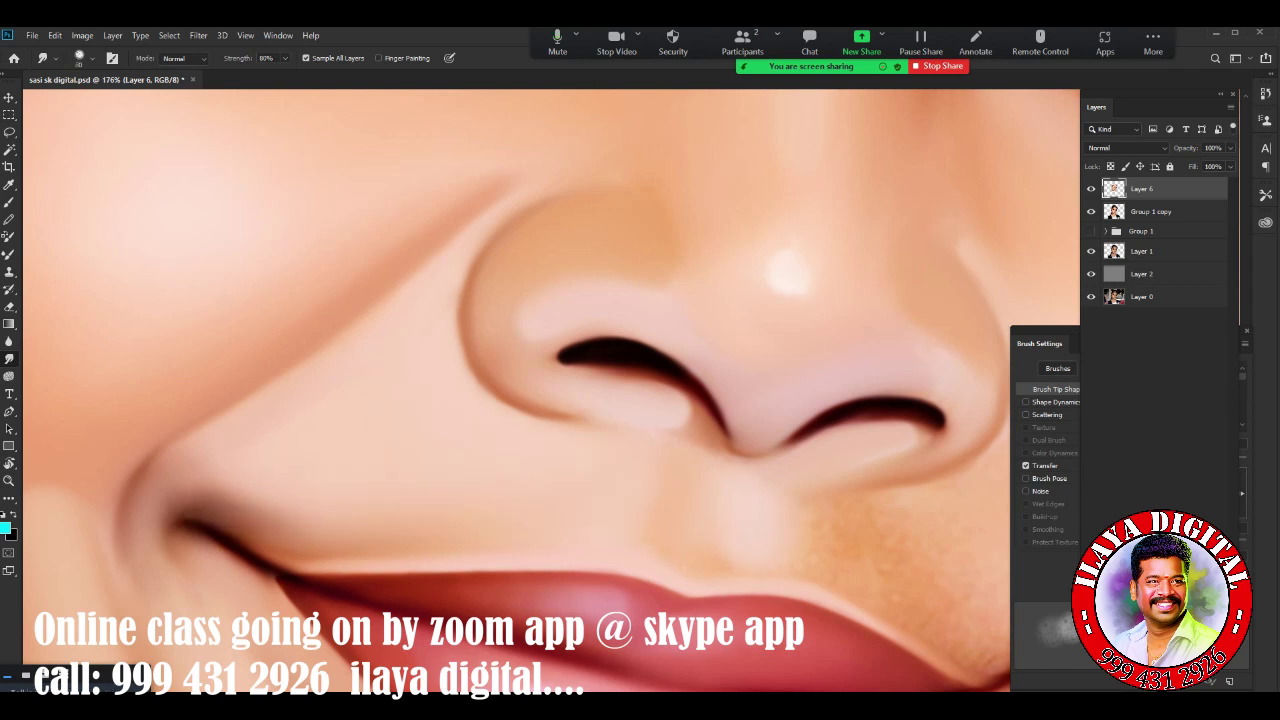
{"action": "left_click_drag", "start_coordinate": [230, 530], "coordinate": [305, 488]}
{"action": "left_click_drag", "start_coordinate": [158, 540], "coordinate": [215, 490]}
Toggle Layer 6 off and on to compare the painting with the original photo
{"action": "scroll", "coordinate": [550, 390], "scroll_direction": "down", "scroll_amount": 5}
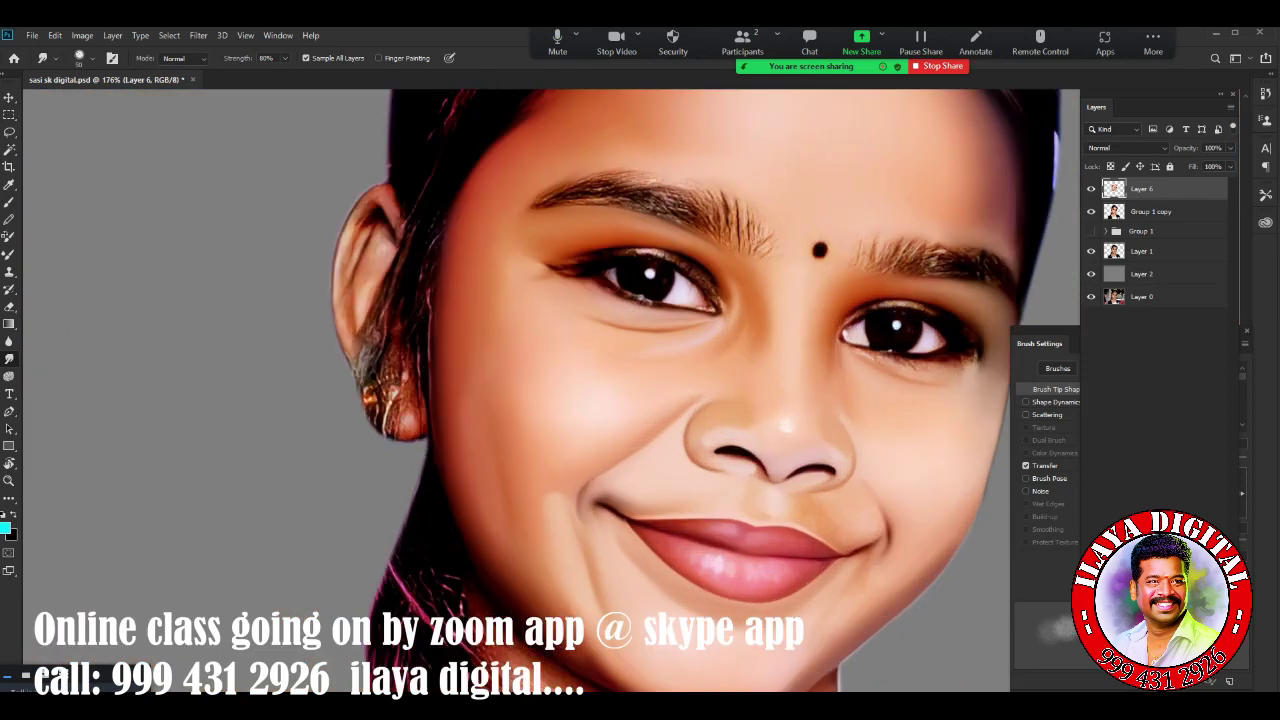
{"action": "left_click", "coordinate": [1091, 188]}
{"action": "left_click", "coordinate": [1091, 188]}
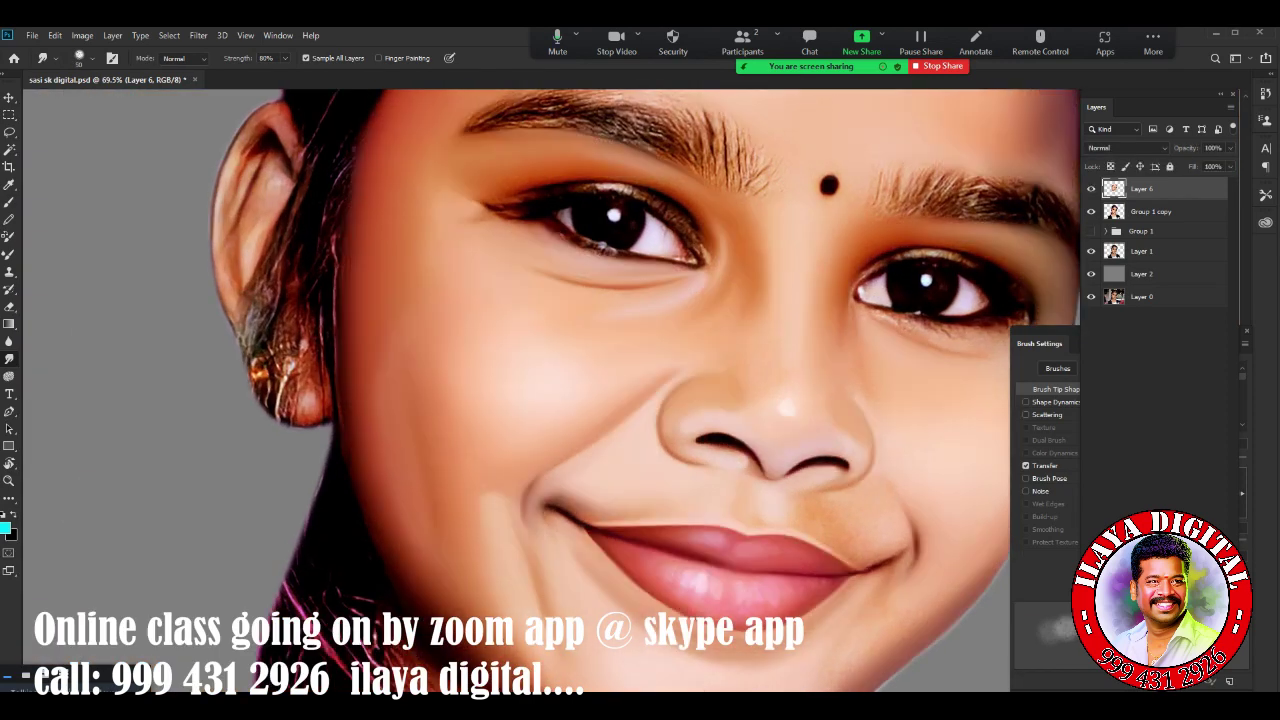
{"action": "scroll", "coordinate": [680, 440], "scroll_direction": "down", "scroll_amount": 3}
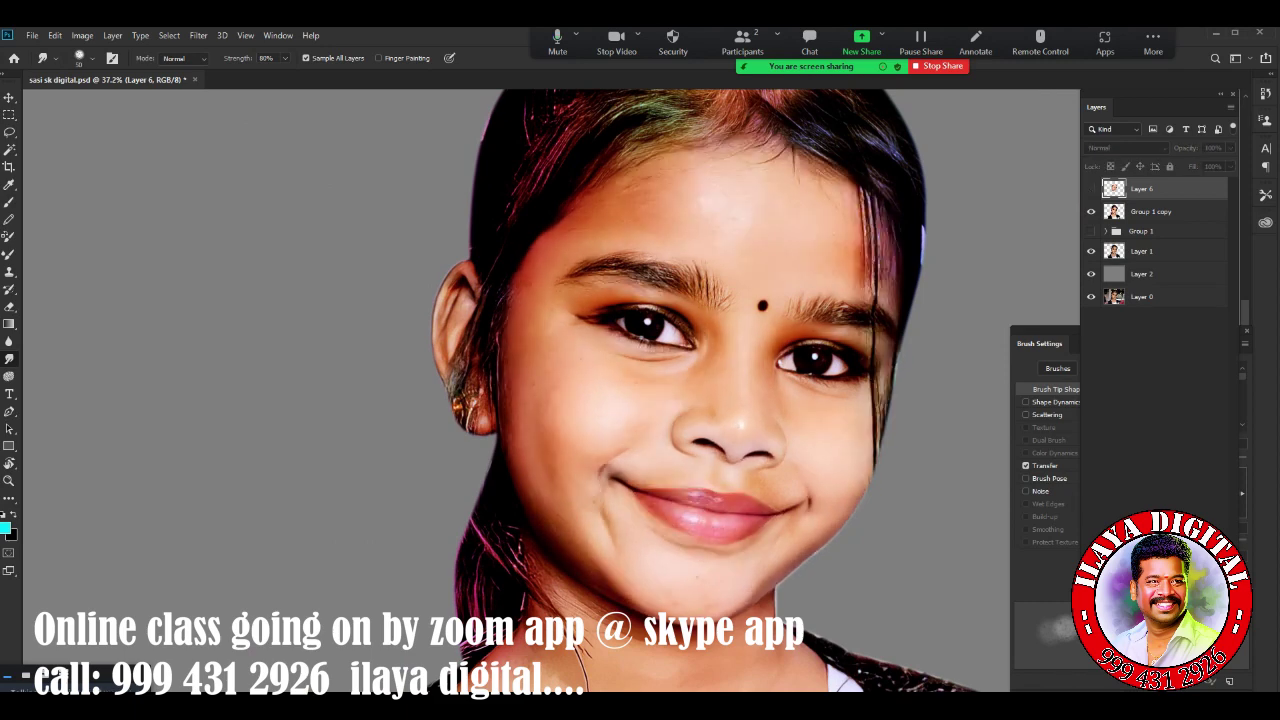
{"action": "scroll", "coordinate": [718, 413], "scroll_direction": "up", "scroll_amount": 5}
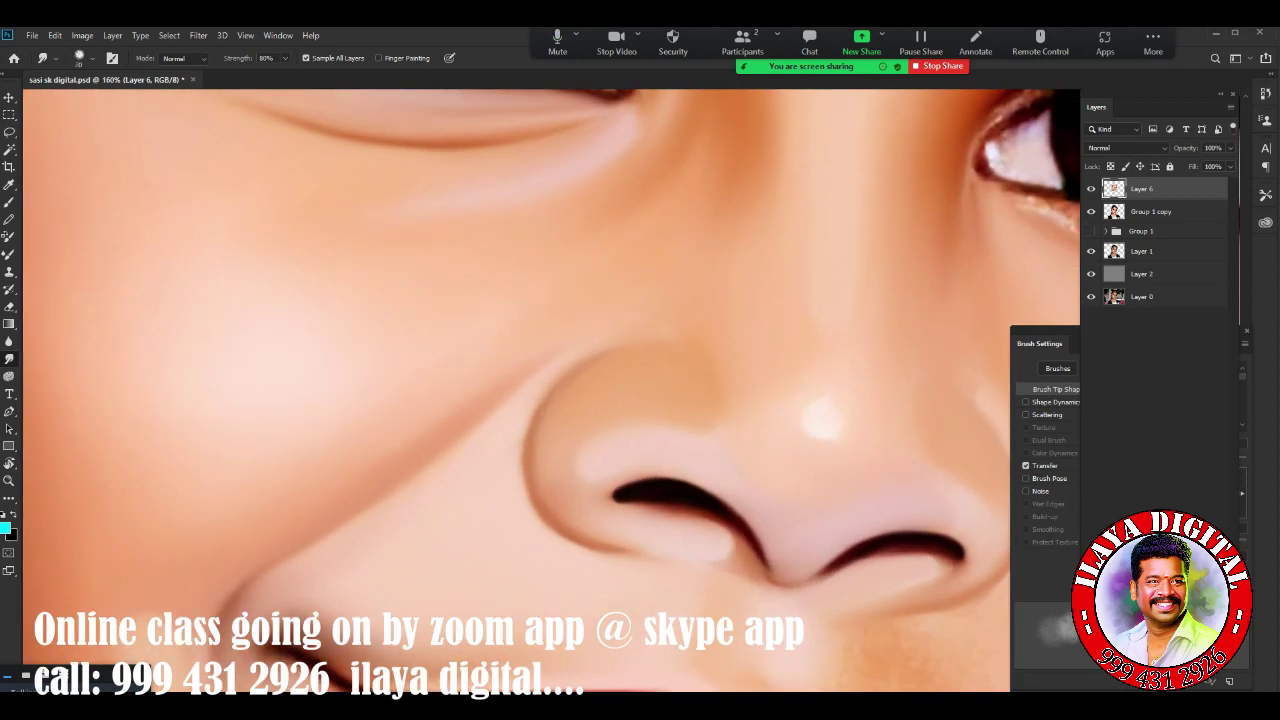
Smooth the skin texture below the nose and soften the cheek crease by the mouth
{"action": "left_click_drag", "start_coordinate": [650, 450], "coordinate": [250, 205]}
{"action": "scroll", "coordinate": [550, 390], "scroll_direction": "up", "scroll_amount": 1}
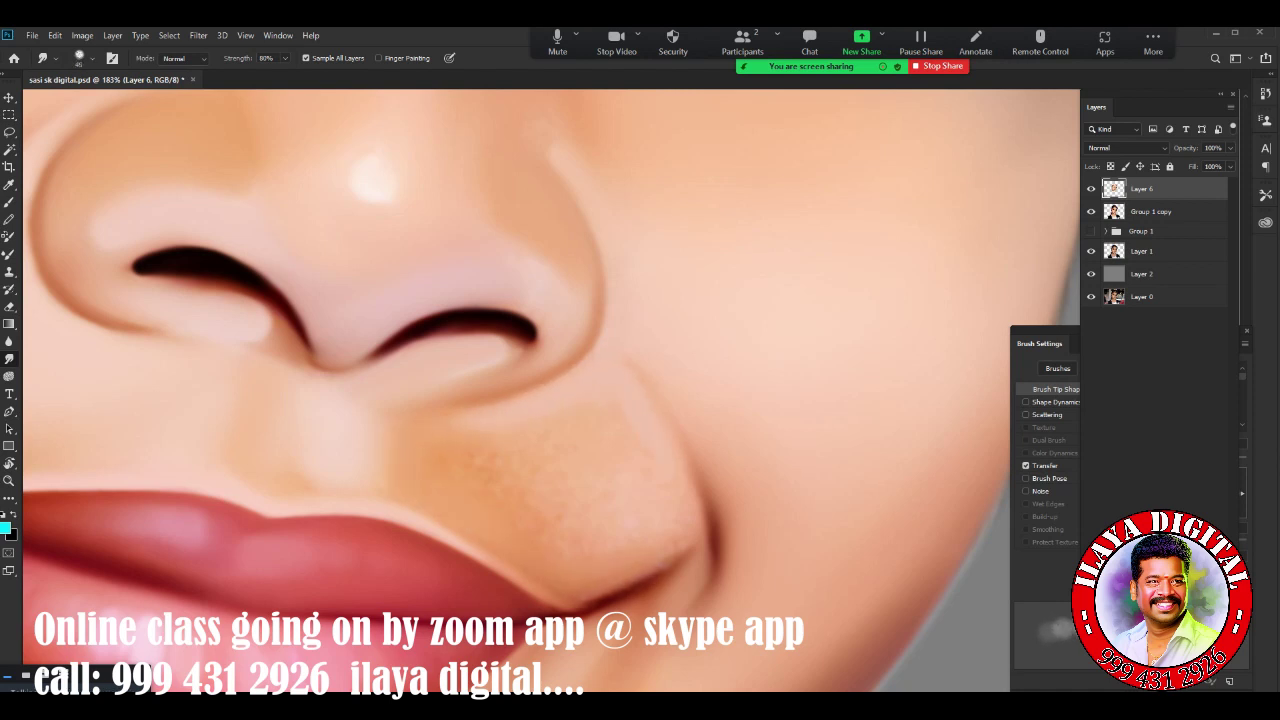
{"action": "left_click_drag", "start_coordinate": [548, 535], "coordinate": [540, 434]}
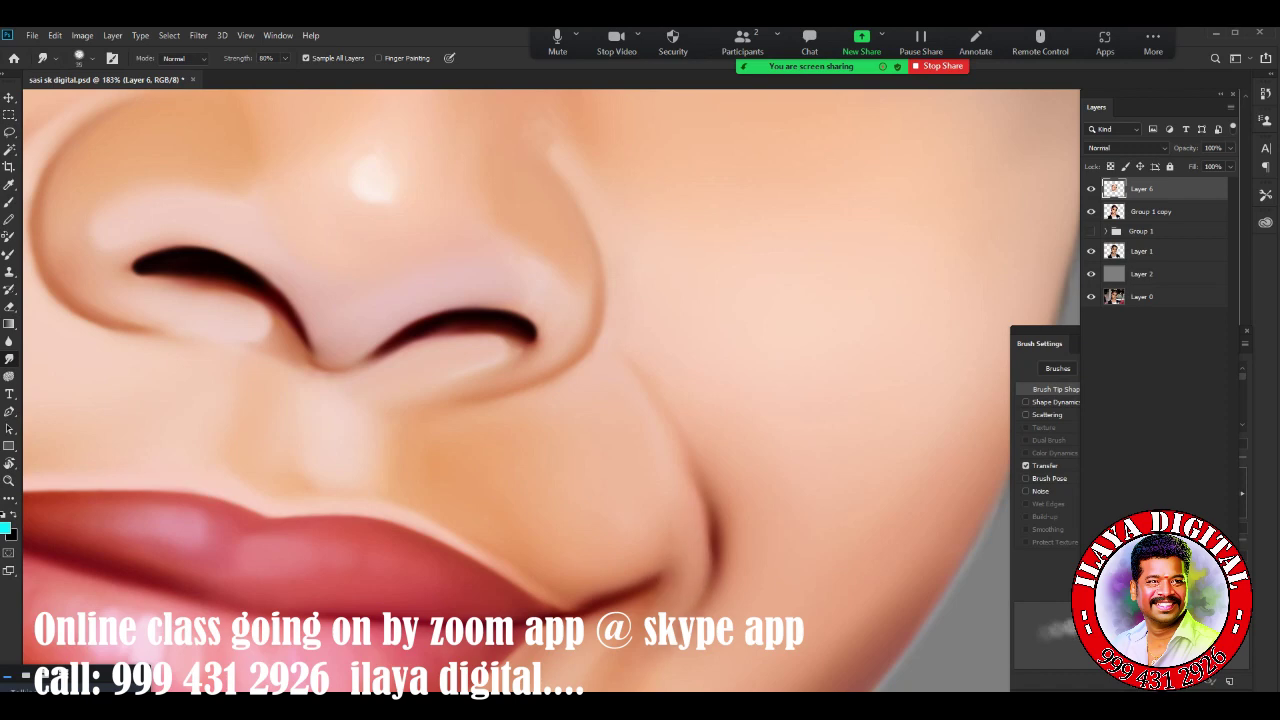
{"action": "left_click_drag", "start_coordinate": [712, 570], "coordinate": [688, 440]}
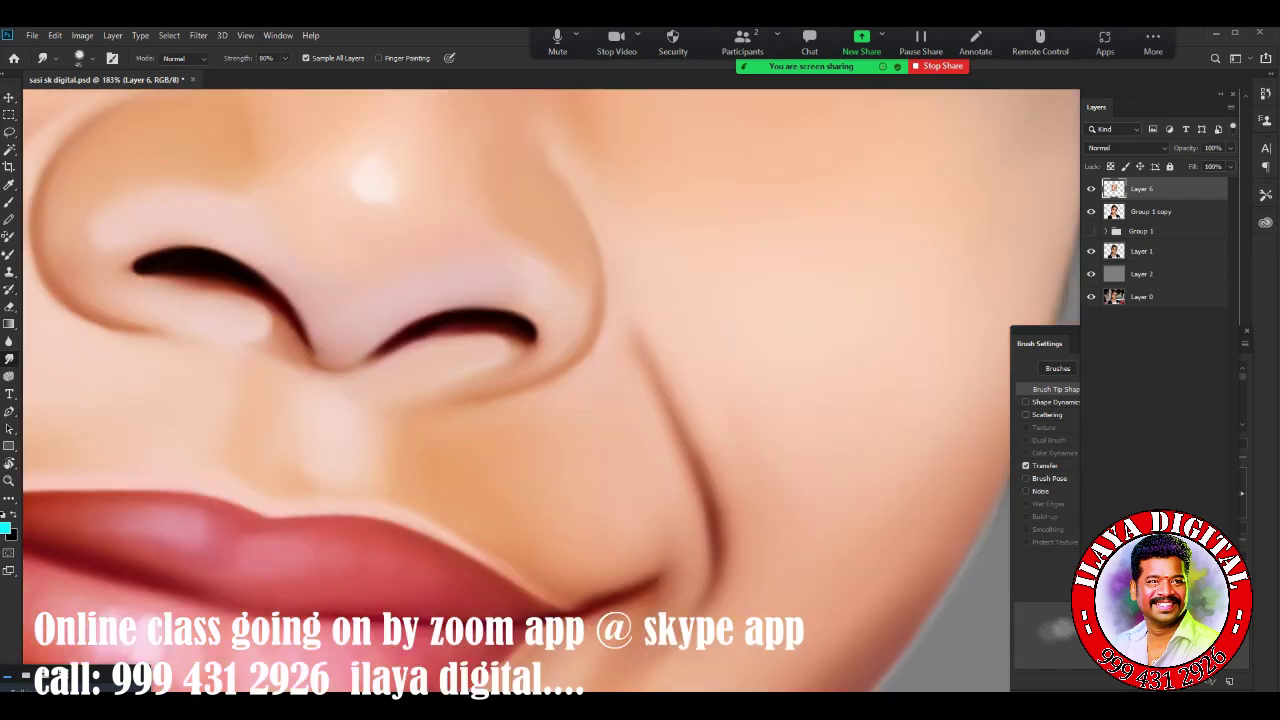
{"action": "key", "text": "ctrl+0"}
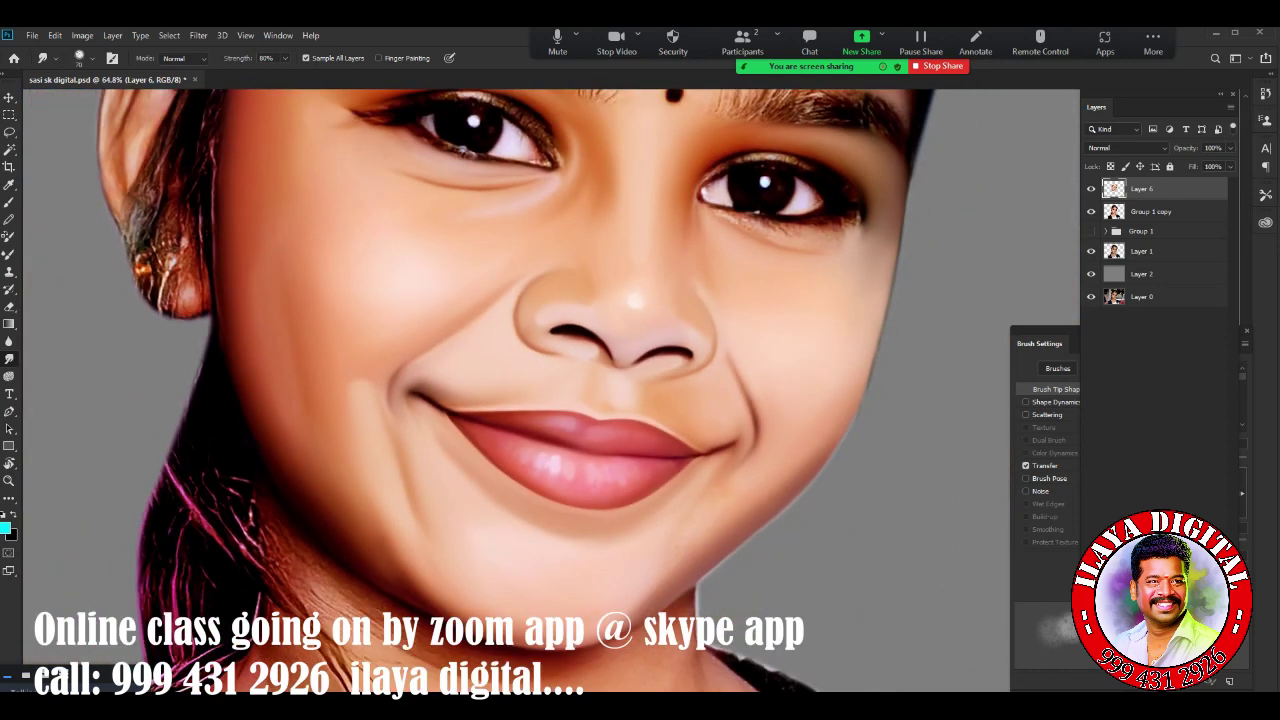
Save the portrait file with Save As
{"action": "key", "text": "ctrl+minus"}
{"action": "key", "text": "ctrl+shift+s"}
{"action": "key", "text": "Return"}
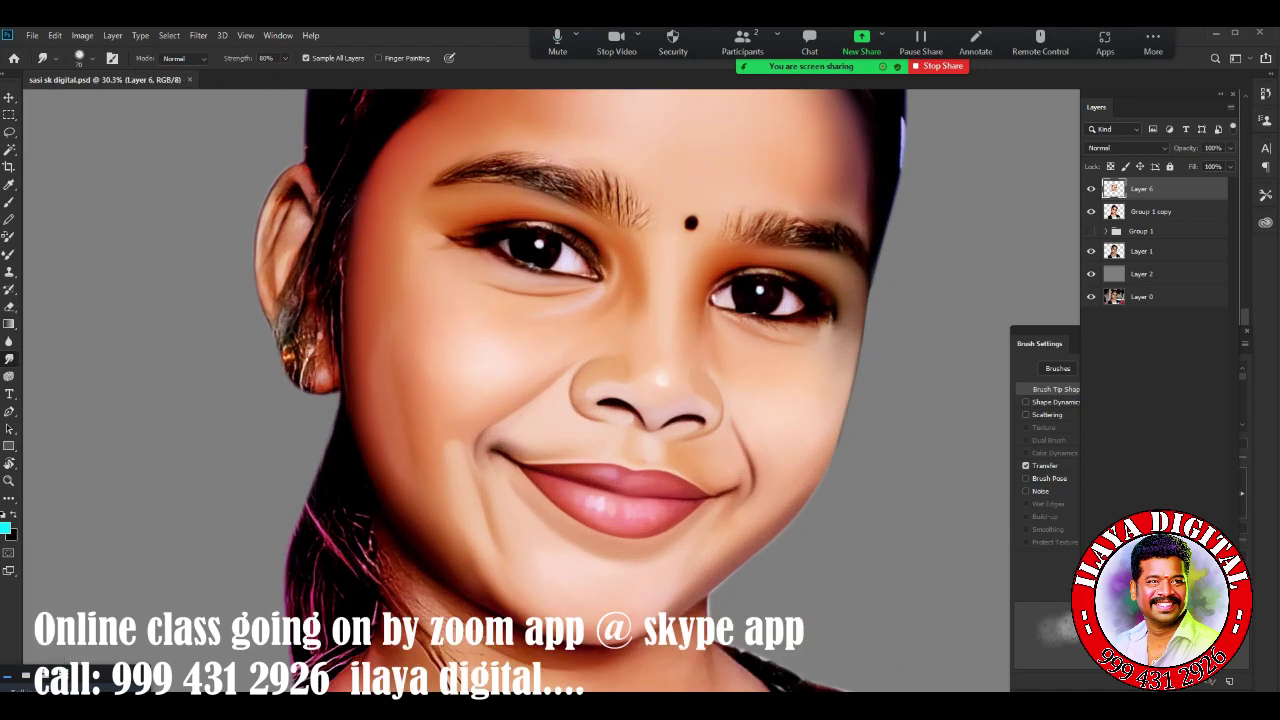
Trace a closed pen path around the left eye's upper-lid band and make it a selection
{"action": "scroll", "coordinate": [540, 380], "scroll_direction": "up", "scroll_amount": 5}
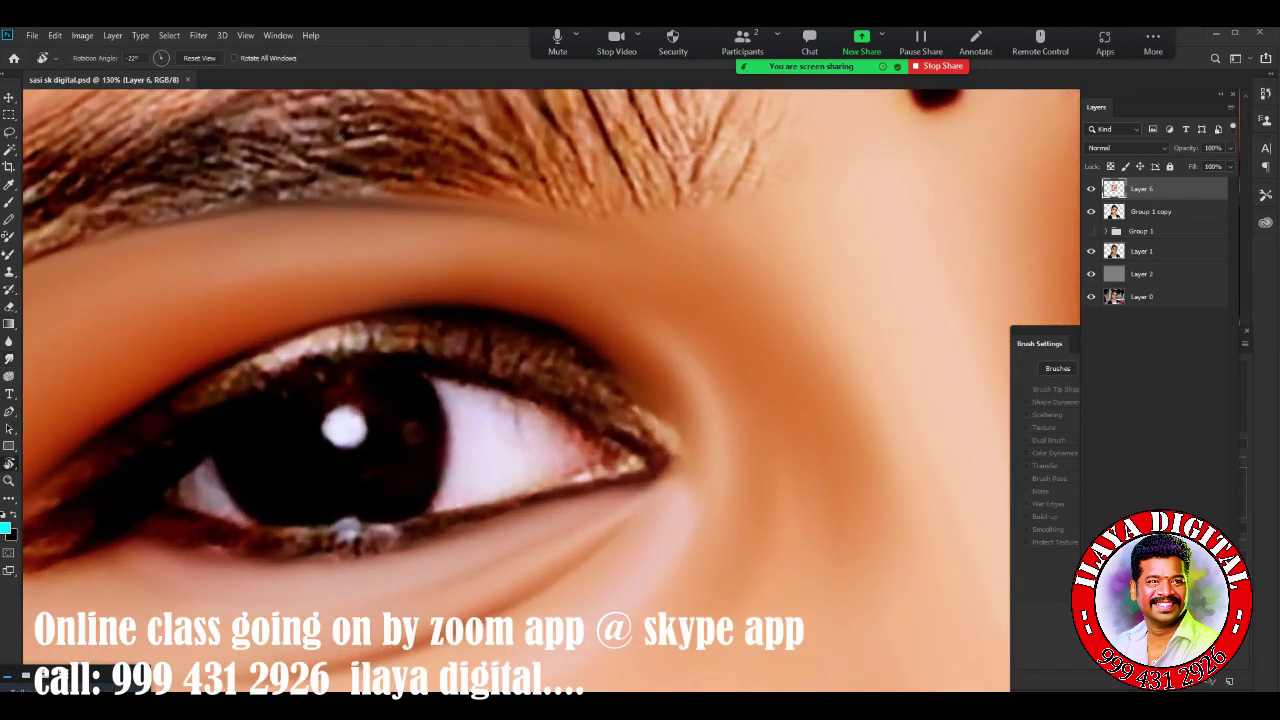
{"action": "key", "text": "p"}
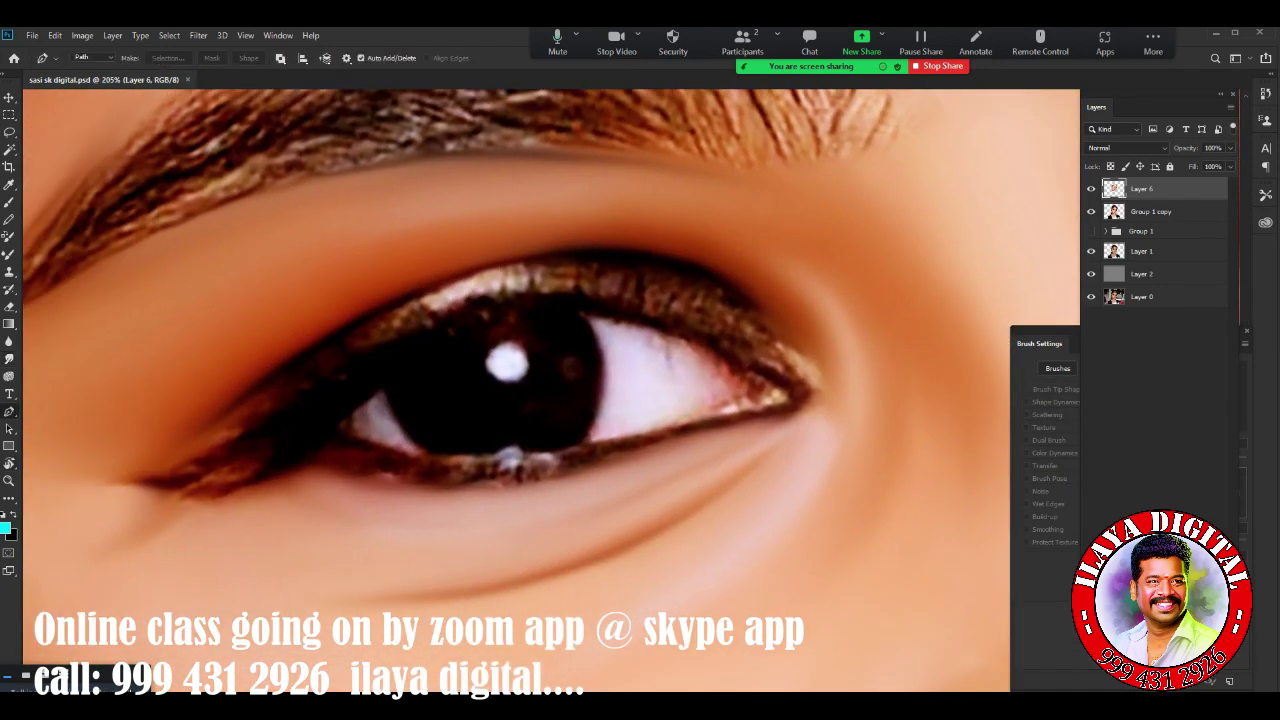
{"action": "left_click_drag", "start_coordinate": [762, 314], "coordinate": [993, 492]}
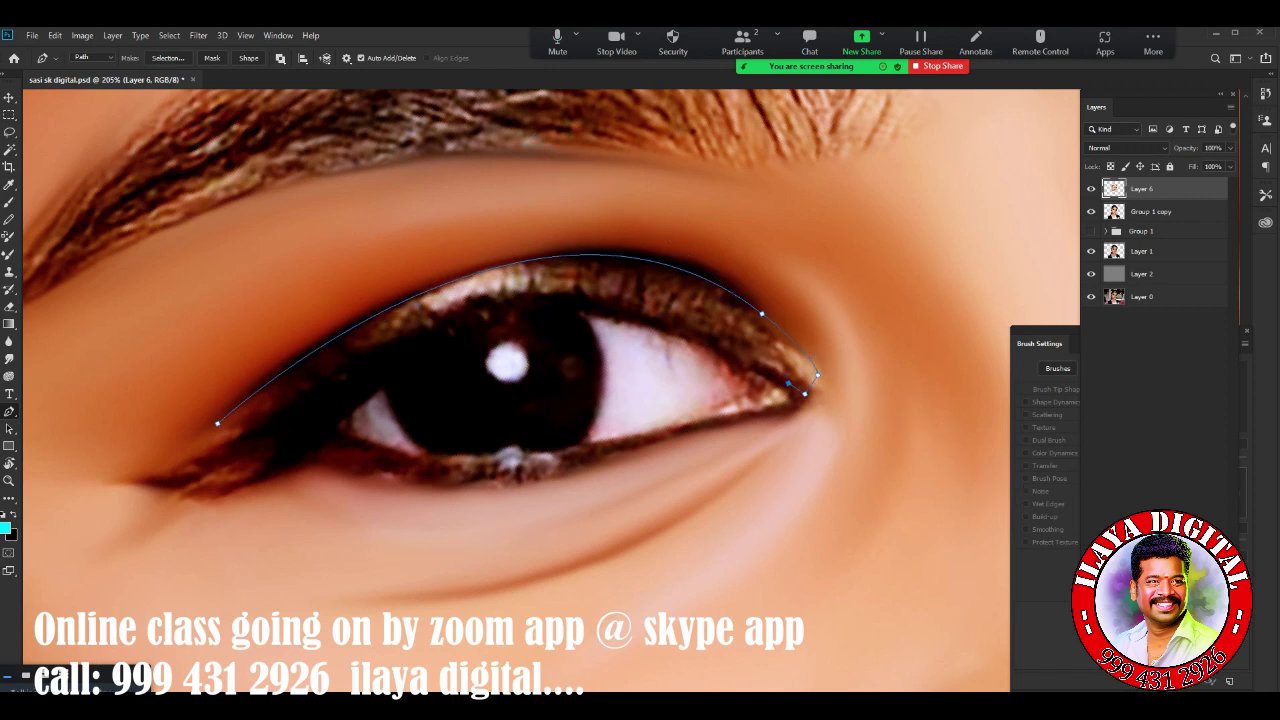
{"action": "left_click_drag", "start_coordinate": [224, 459], "coordinate": [30, 630]}
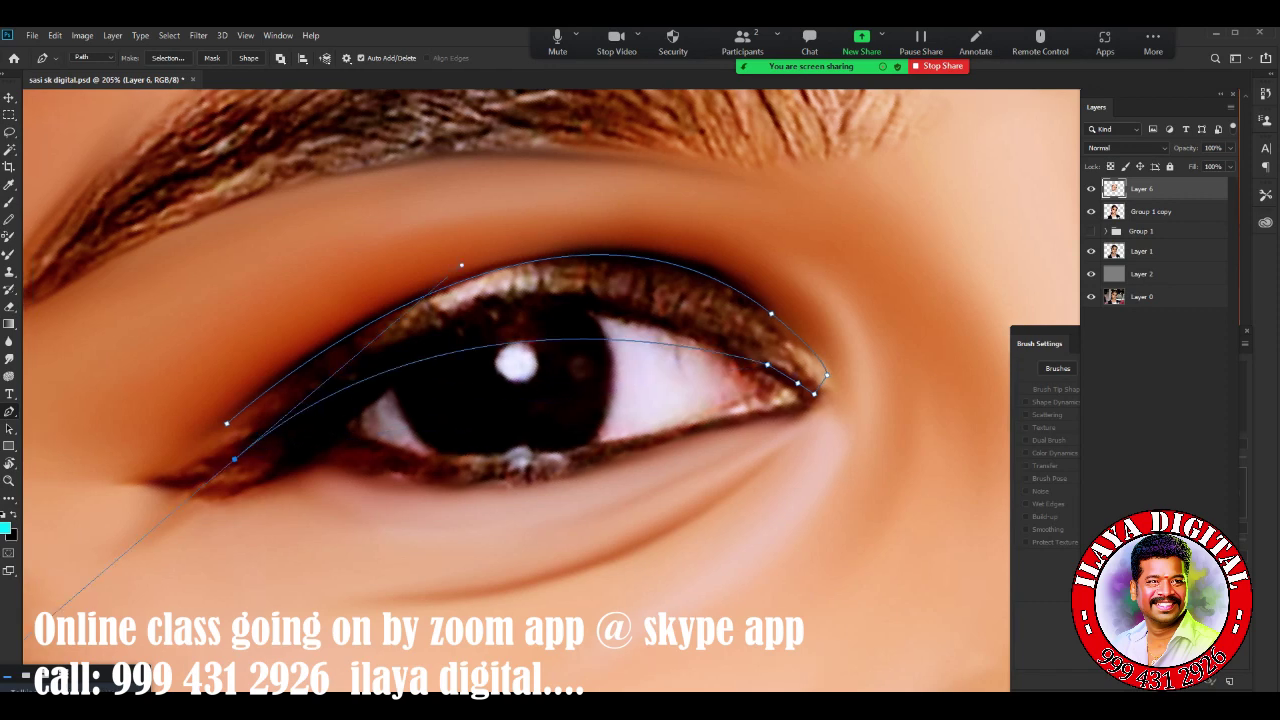
{"action": "scroll", "coordinate": [820, 327], "scroll_direction": "down", "scroll_amount": 6}
{"action": "scroll", "coordinate": [820, 327], "scroll_direction": "up", "scroll_amount": 2}
{"action": "left_click_drag", "start_coordinate": [590, 370], "coordinate": [466, 475]}
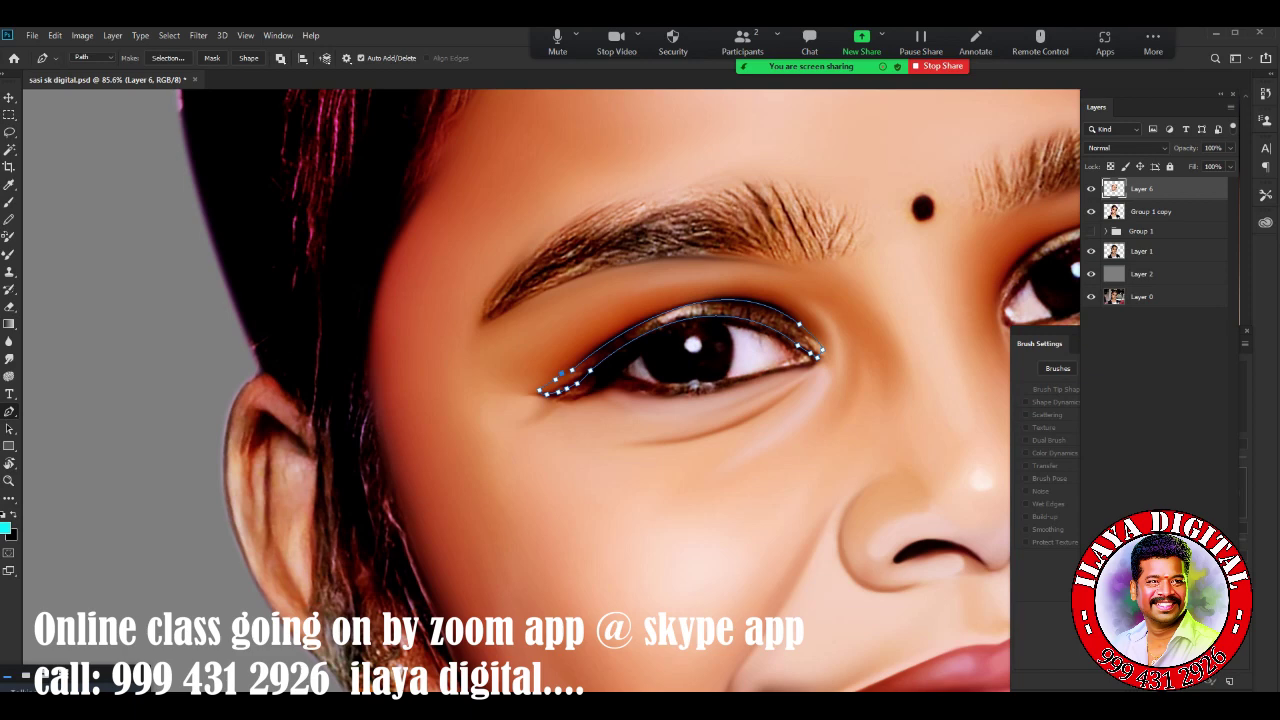
{"action": "left_click", "coordinate": [168, 57]}
{"action": "key", "text": "Return"}
Smudge the lash texture inside the selected upper-lid band, including near the outer corner
{"action": "scroll", "coordinate": [702, 334], "scroll_direction": "up", "scroll_amount": 5}
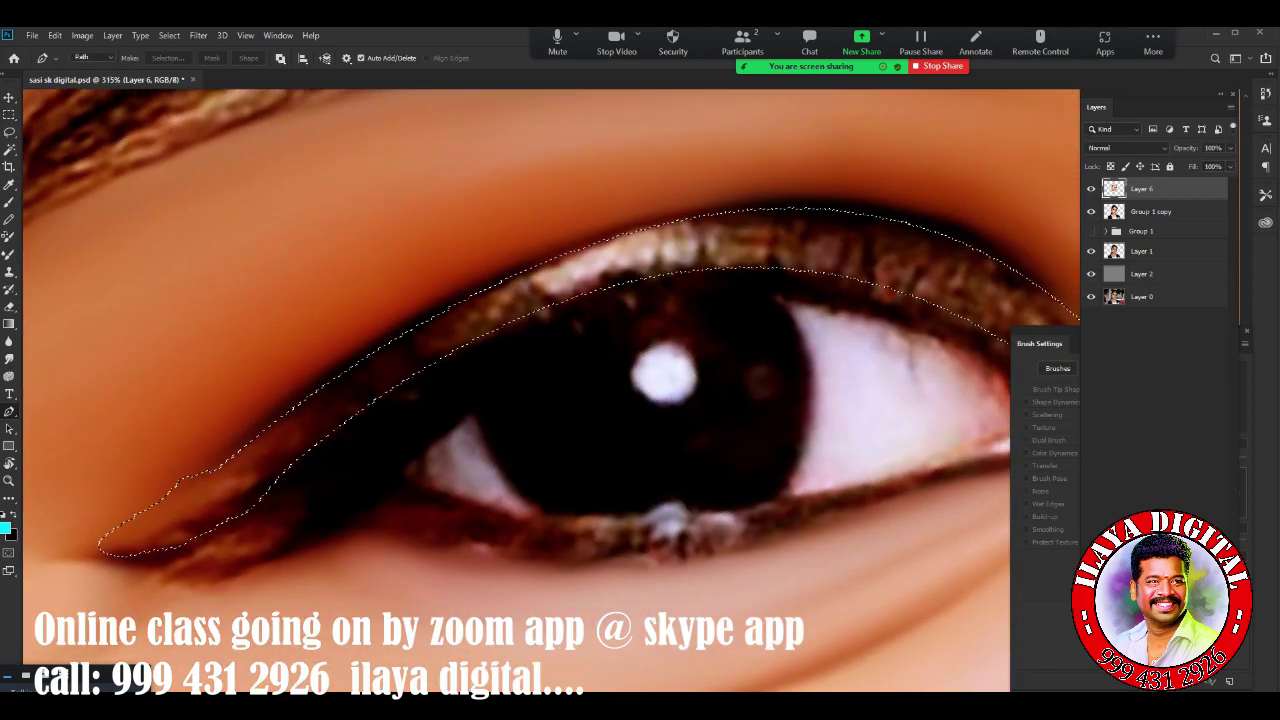
{"action": "key", "text": "r"}
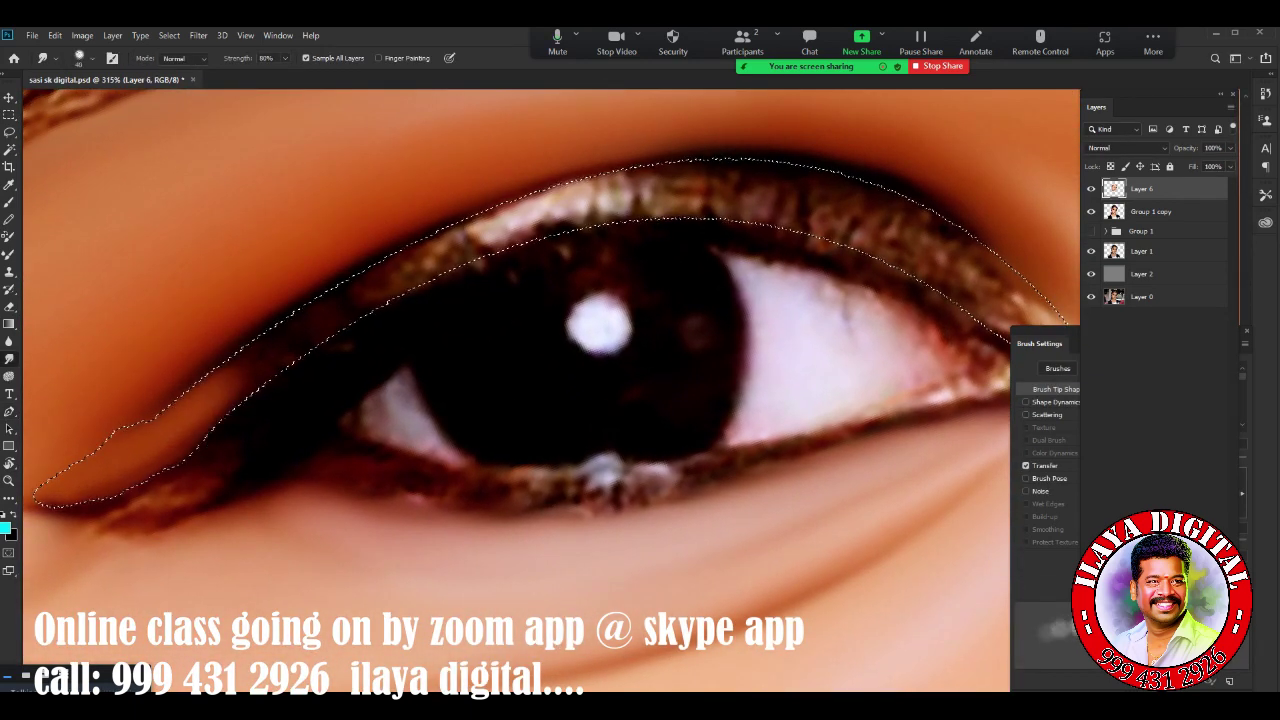
{"action": "left_click_drag", "start_coordinate": [200, 400], "coordinate": [860, 220]}
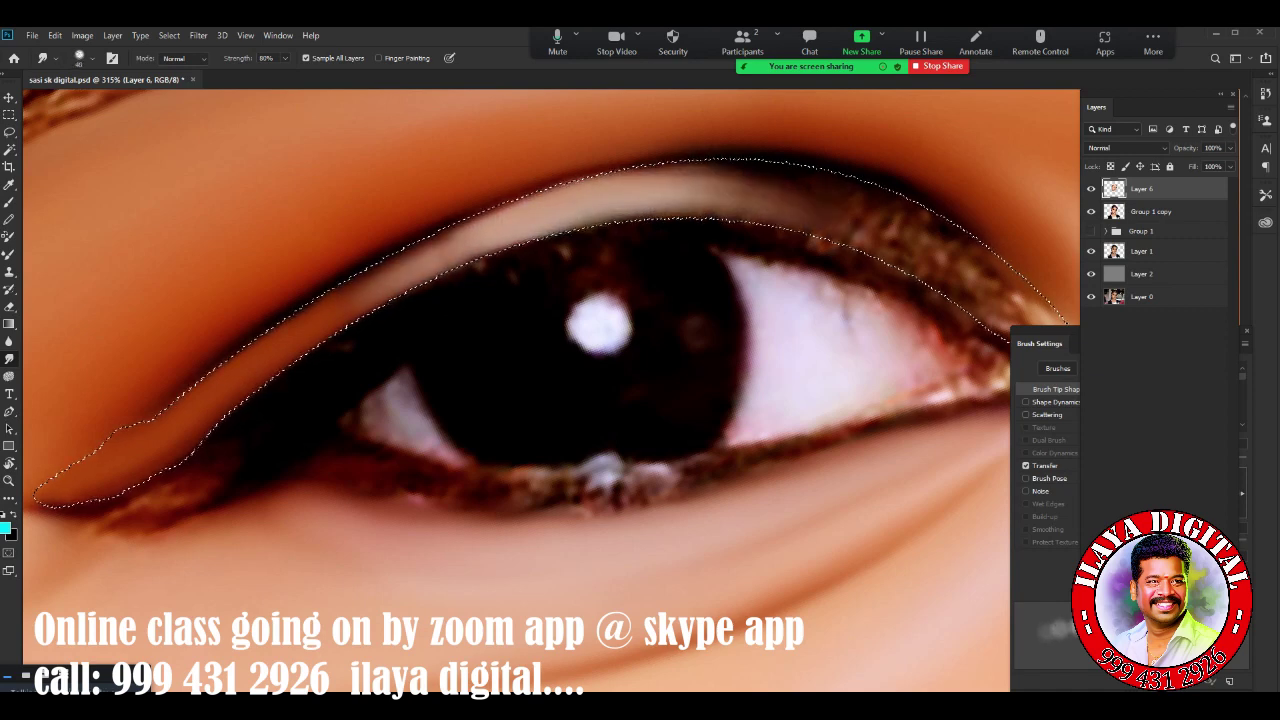
{"action": "left_click_drag", "start_coordinate": [640, 190], "coordinate": [930, 185]}
{"action": "left_click_drag", "start_coordinate": [800, 210], "coordinate": [100, 490]}
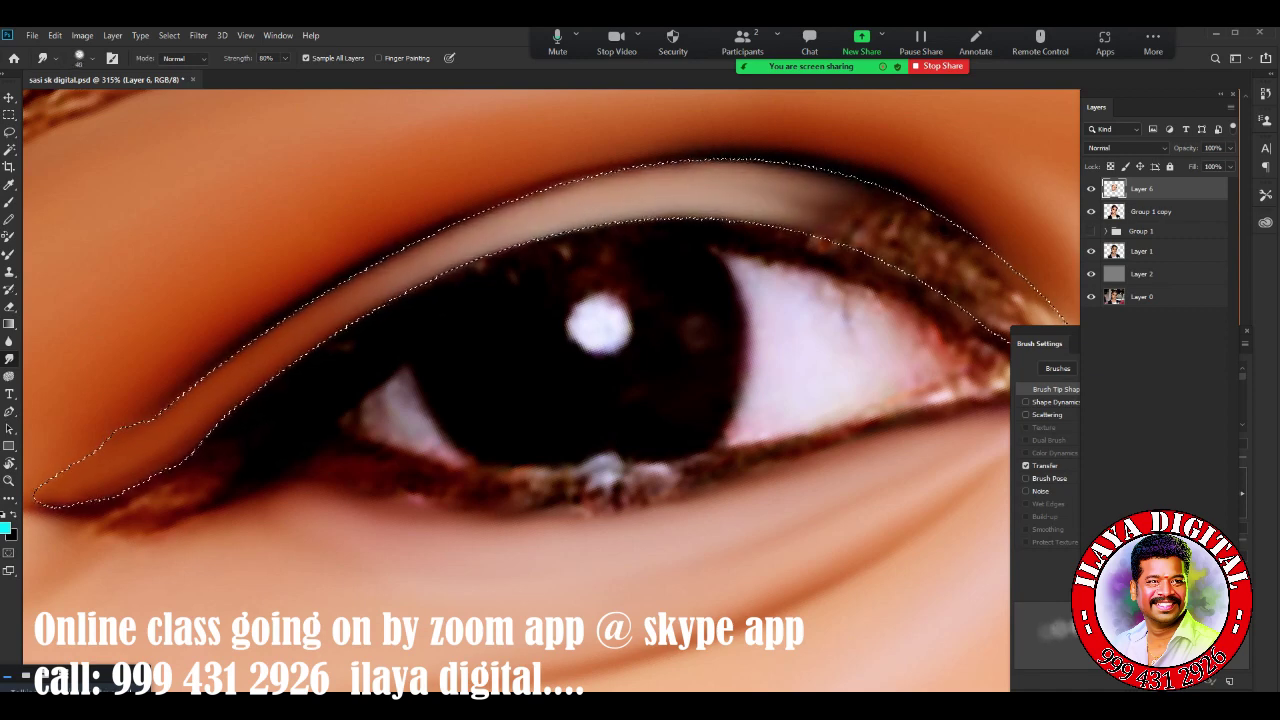
{"action": "scroll", "coordinate": [550, 390], "scroll_direction": "right", "scroll_amount": 5}
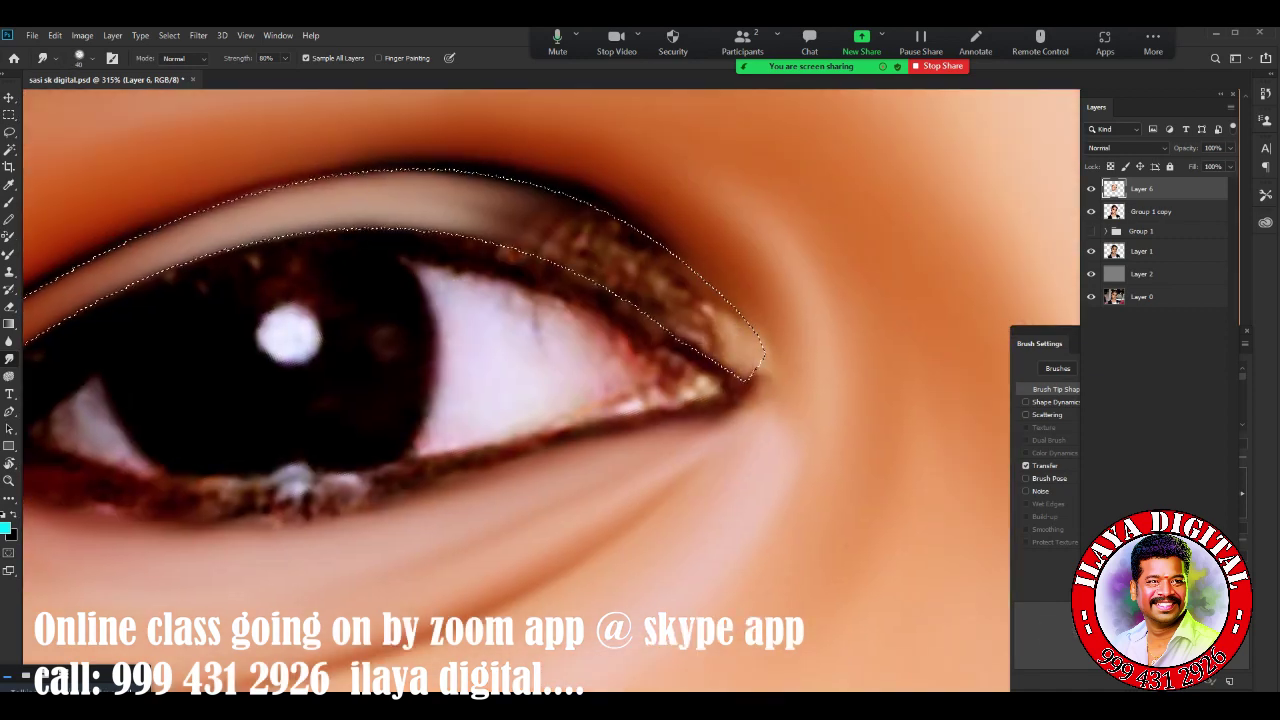
{"action": "left_click_drag", "start_coordinate": [755, 365], "coordinate": [600, 245]}
{"action": "left_click_drag", "start_coordinate": [660, 300], "coordinate": [420, 200]}
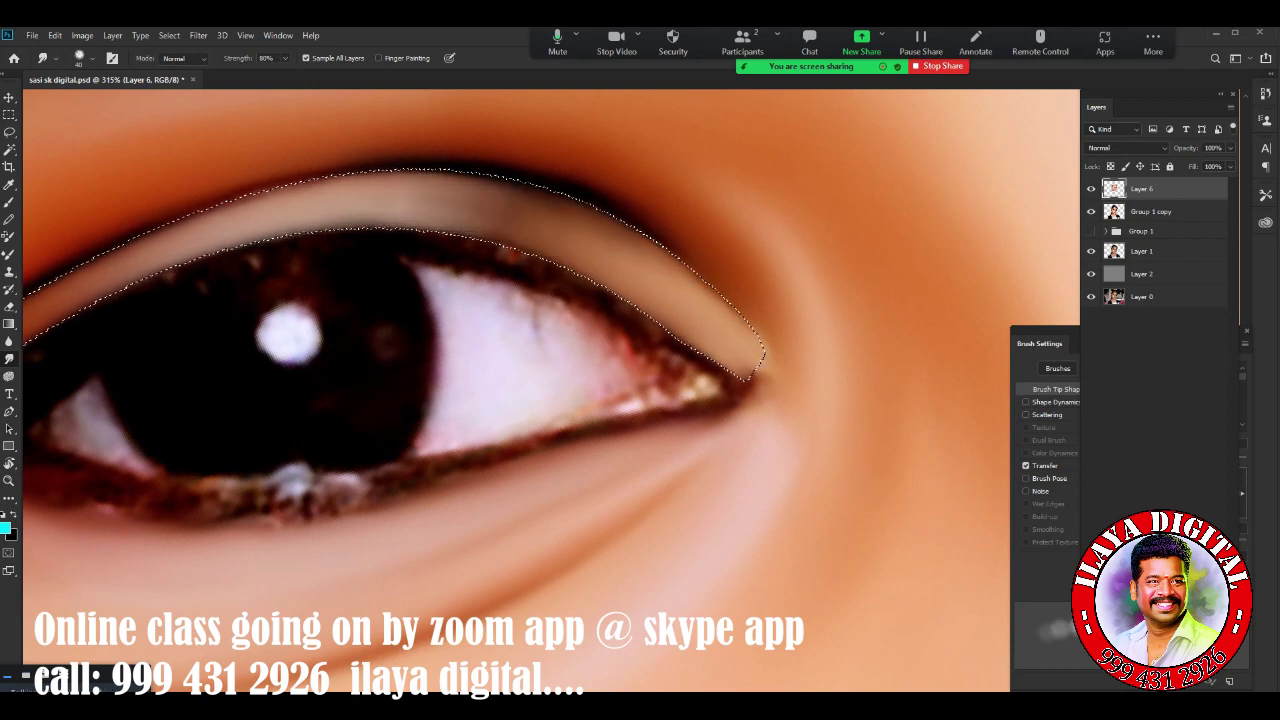
{"action": "left_click_drag", "start_coordinate": [570, 205], "coordinate": [420, 180]}
Darken and smooth the upper lash line to its outer corner, then deselect
{"action": "scroll", "coordinate": [550, 390], "scroll_direction": "left", "scroll_amount": 4}
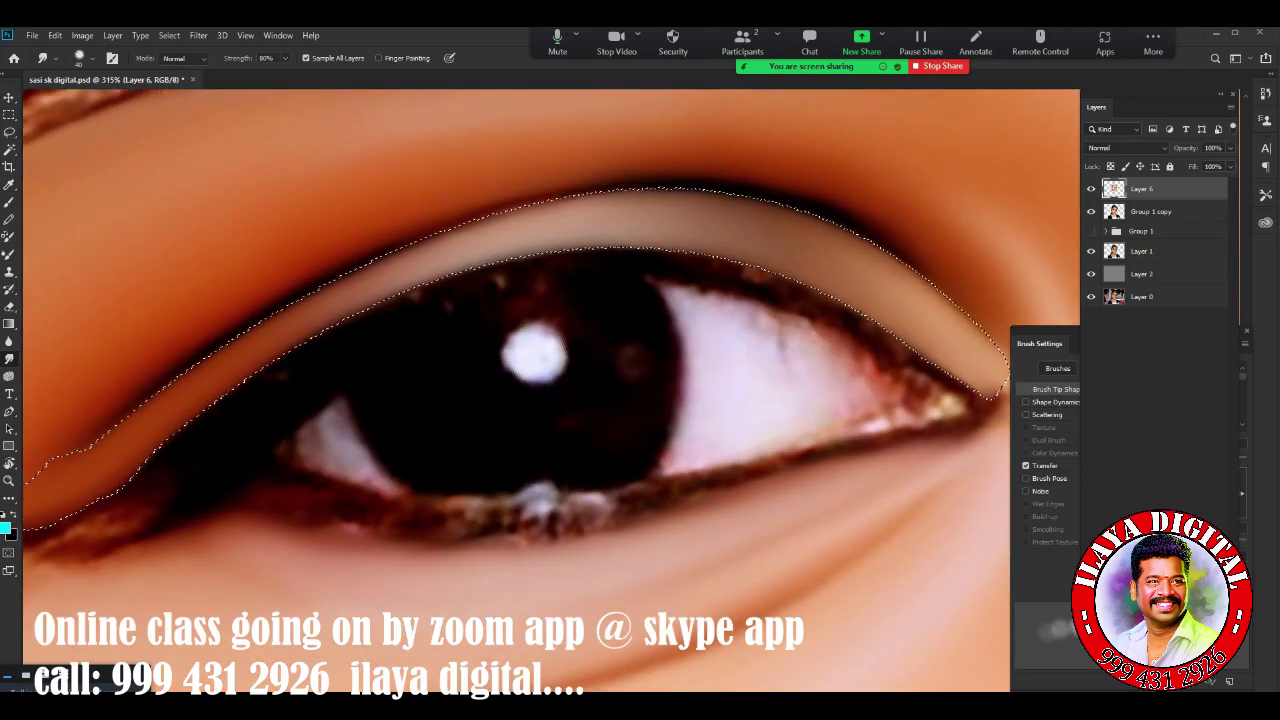
{"action": "scroll", "coordinate": [550, 390], "scroll_direction": "down", "scroll_amount": 3}
{"action": "scroll", "coordinate": [550, 390], "scroll_direction": "up", "scroll_amount": 3}
{"action": "scroll", "coordinate": [550, 390], "scroll_direction": "down", "scroll_amount": 2}
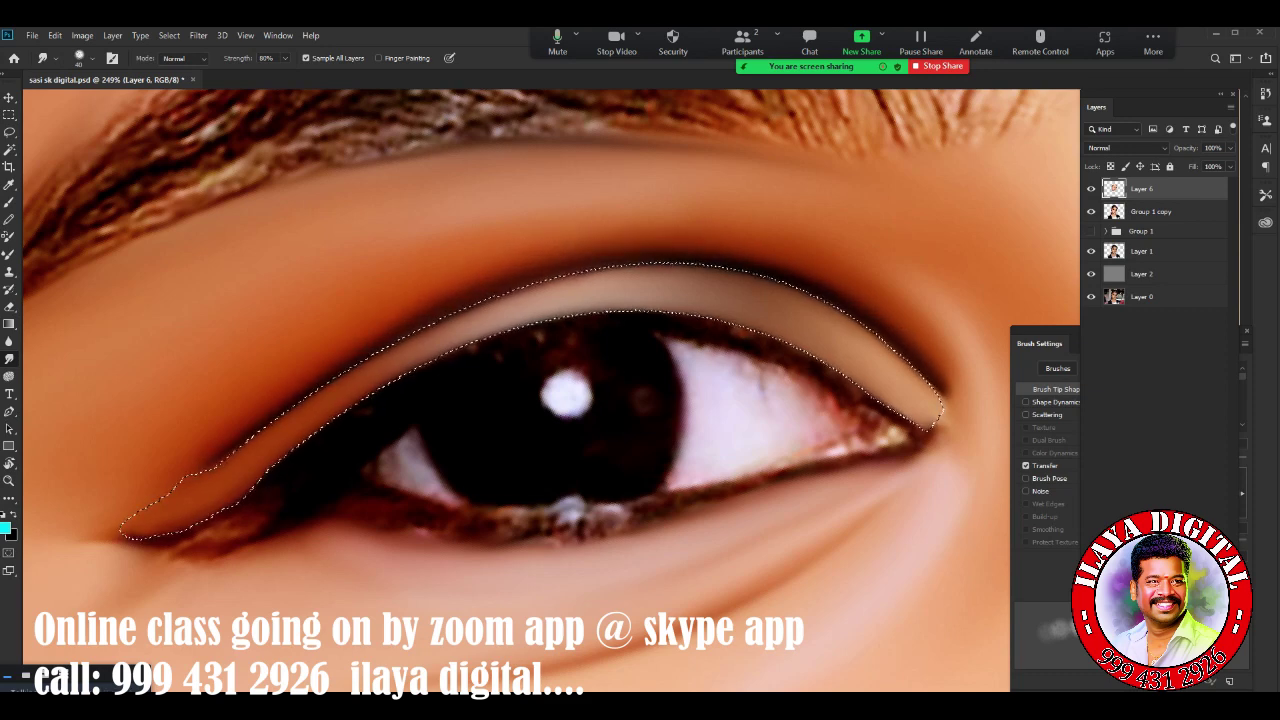
{"action": "scroll", "coordinate": [491, 579], "scroll_direction": "up", "scroll_amount": 3}
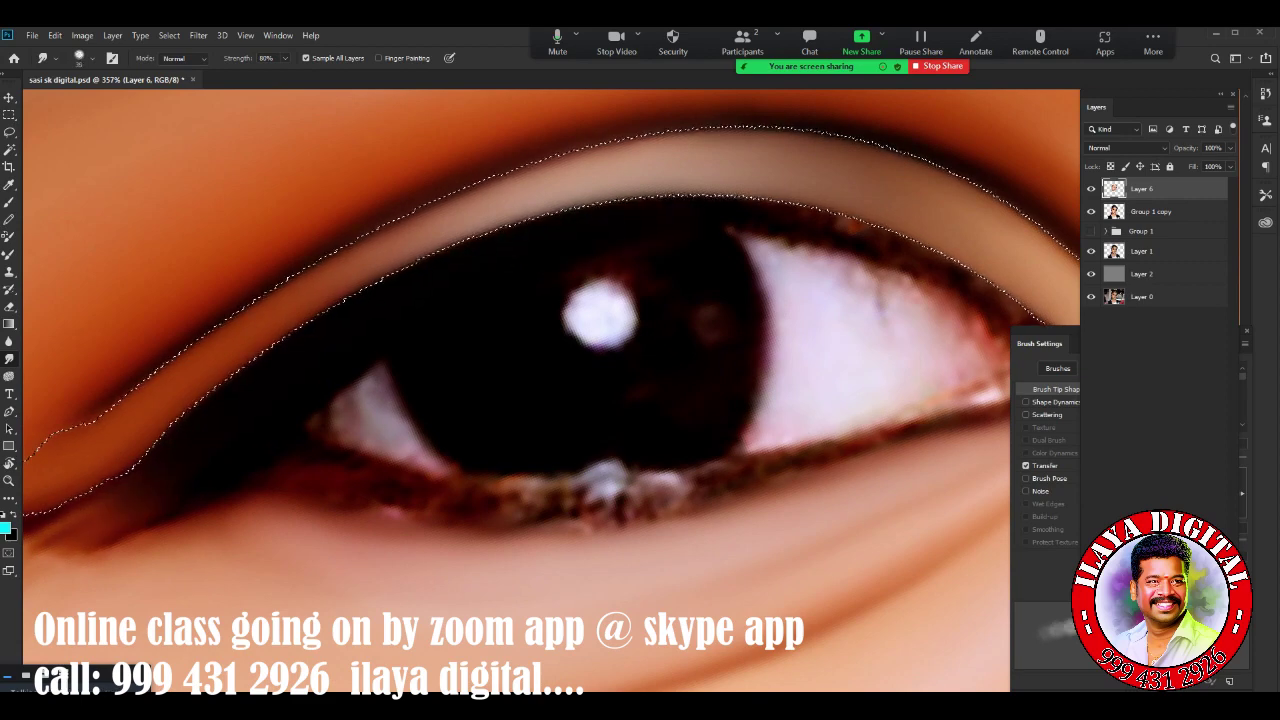
{"action": "scroll", "coordinate": [551, 390], "scroll_direction": "right", "scroll_amount": 5}
{"action": "mouse_move", "coordinate": [400, 225]}
{"action": "left_mouse_down"}
{"action": "mouse_move", "coordinate": [586, 245]}
{"action": "mouse_move", "coordinate": [816, 390]}
{"action": "left_mouse_up"}
{"action": "left_click_drag", "start_coordinate": [750, 360], "coordinate": [860, 400]}
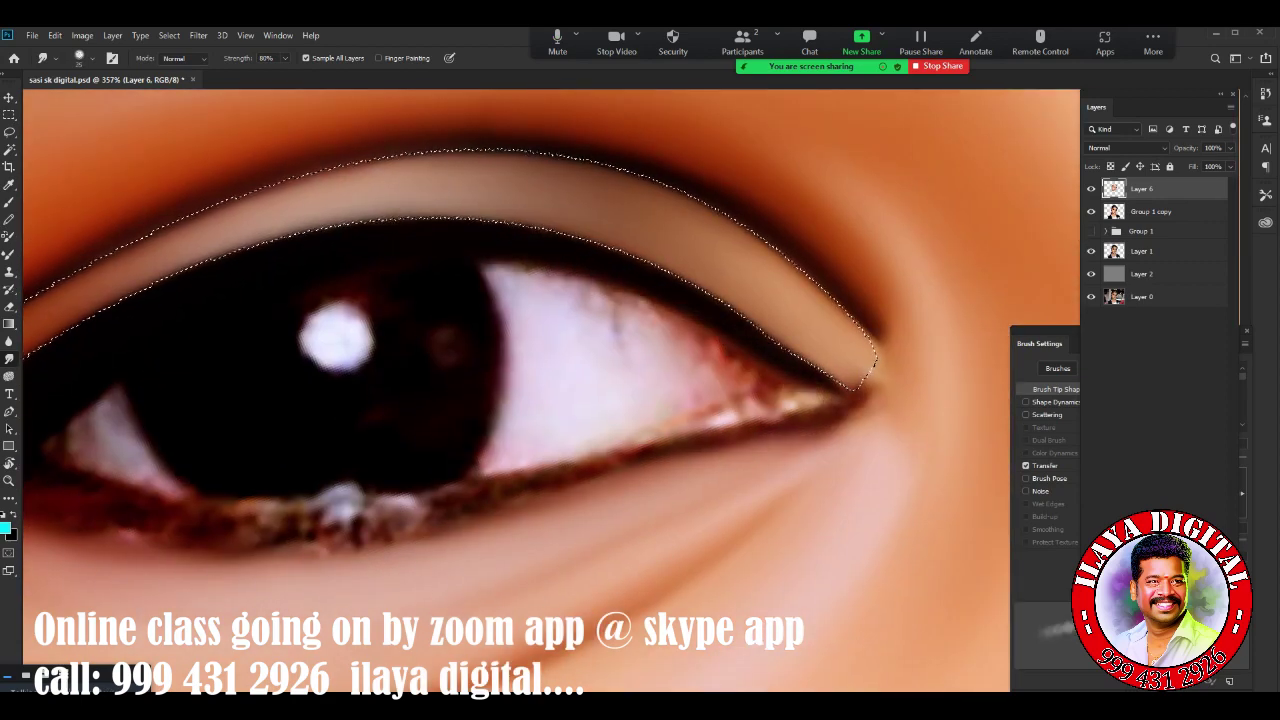
{"action": "left_click_drag", "start_coordinate": [250, 230], "coordinate": [450, 240]}
{"action": "key", "text": "ctrl+d"}
Soften the dark shadow at the eye's lower-left corner
{"action": "key", "text": "ctrl+0"}
{"action": "scroll", "coordinate": [550, 350], "scroll_direction": "up", "scroll_amount": 3}
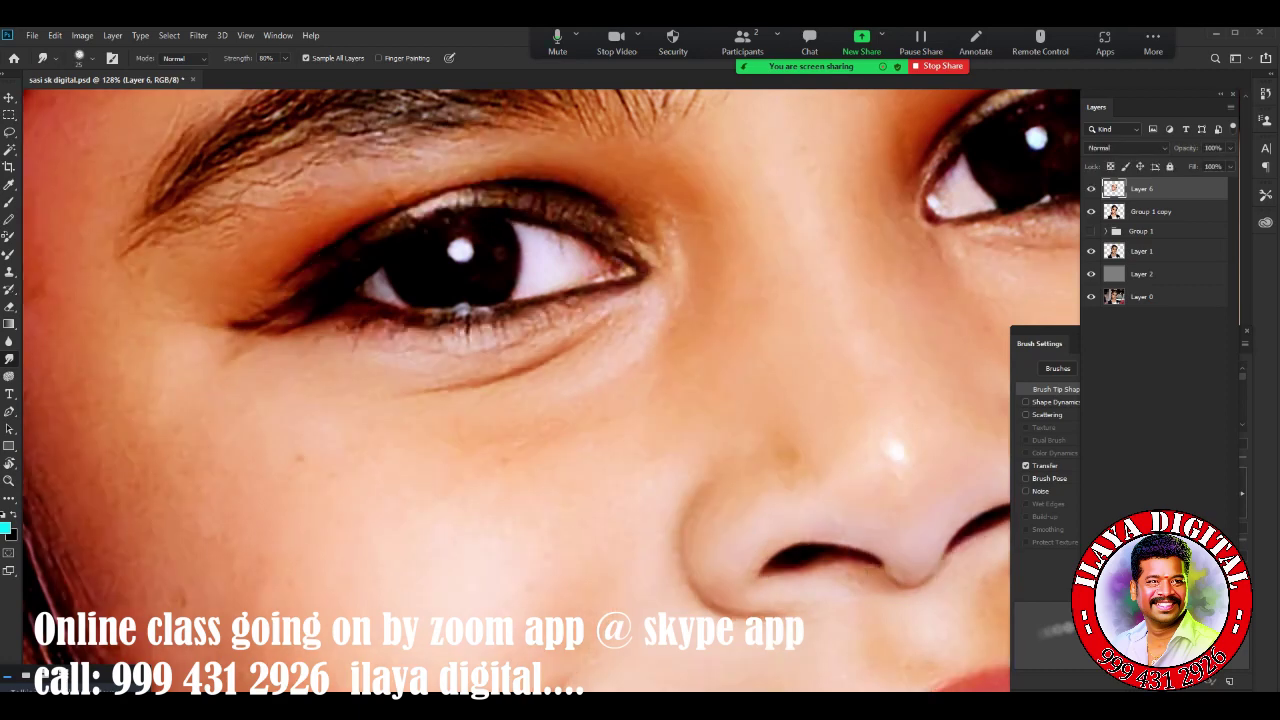
{"action": "scroll", "coordinate": [550, 350], "scroll_direction": "up", "scroll_amount": 3}
{"action": "scroll", "coordinate": [550, 380], "scroll_direction": "down", "scroll_amount": 1}
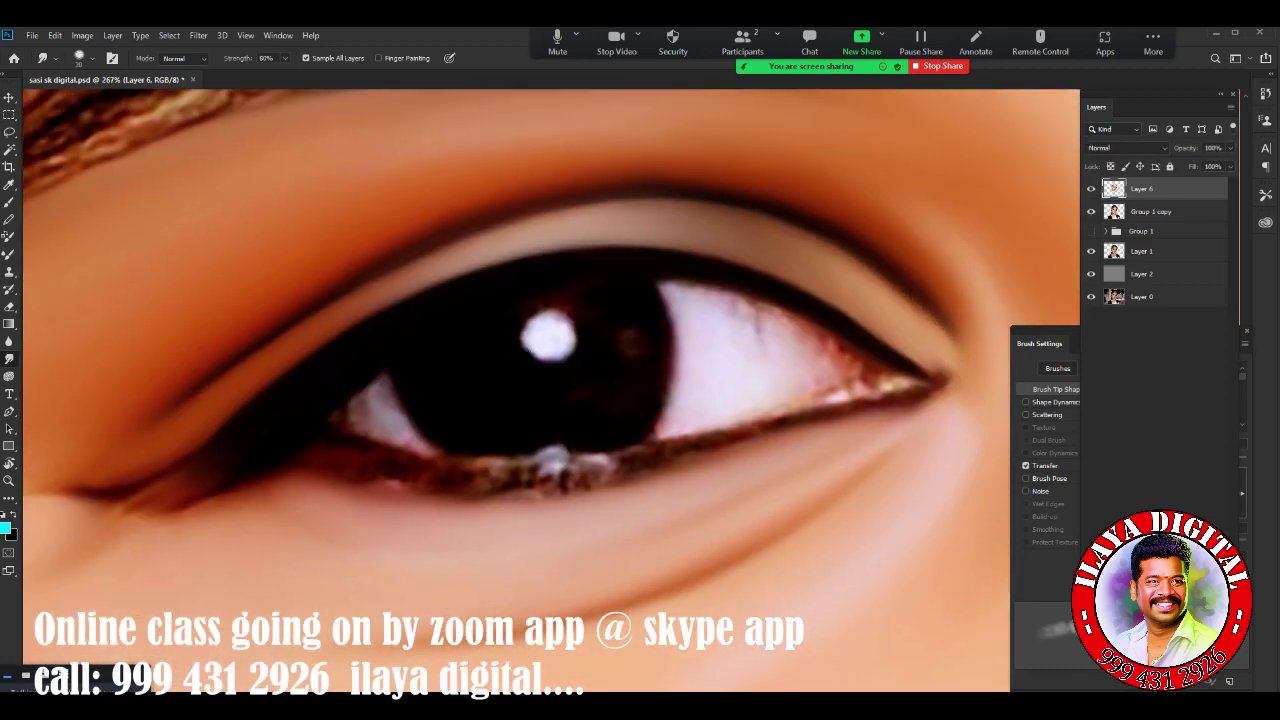
{"action": "left_click_drag", "start_coordinate": [548, 340], "coordinate": [606, 285]}
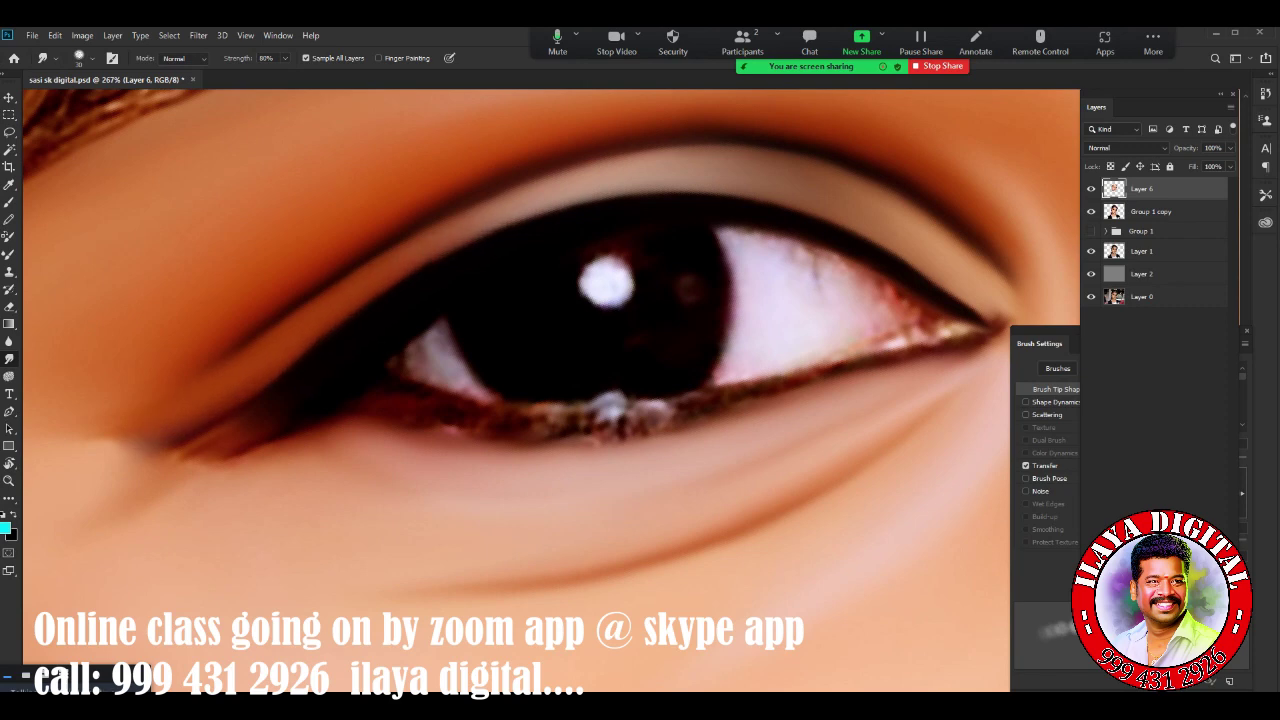
{"action": "left_click_drag", "start_coordinate": [260, 427], "coordinate": [182, 456]}
{"action": "mouse_move", "coordinate": [282, 404]}
{"action": "left_mouse_down"}
{"action": "mouse_move", "coordinate": [214, 460]}
{"action": "mouse_move", "coordinate": [108, 448]}
{"action": "left_mouse_up"}
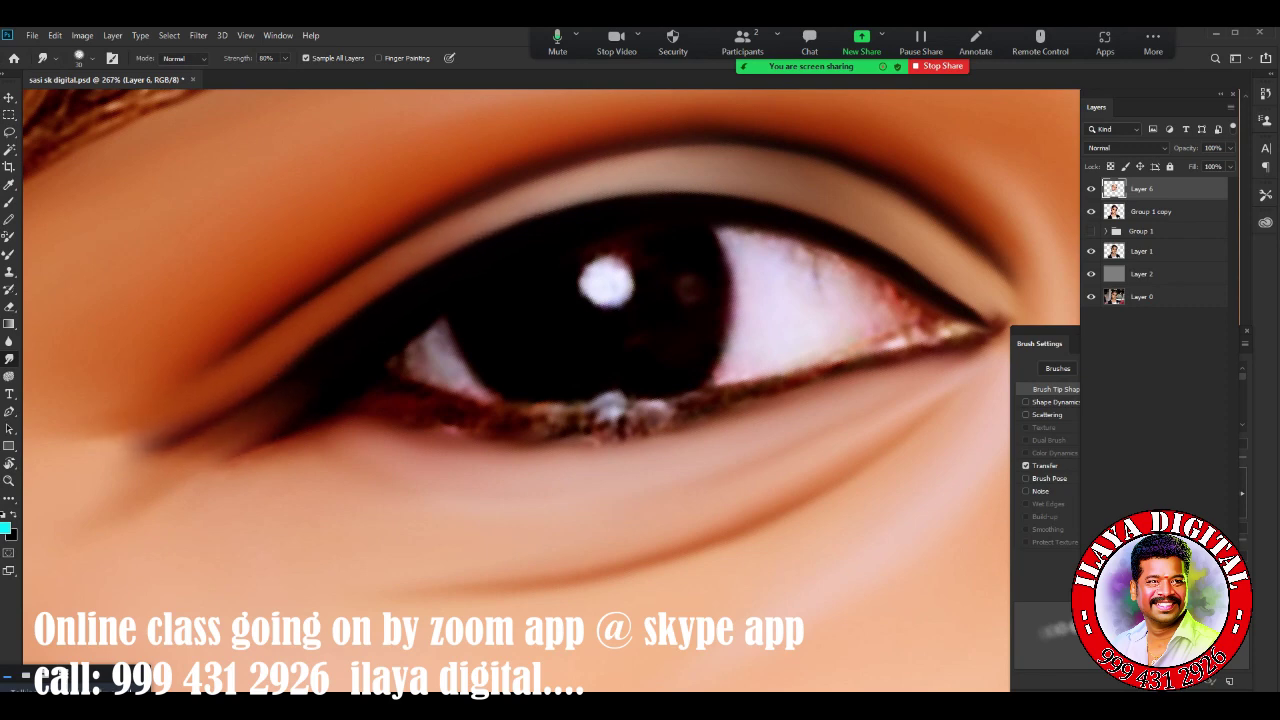
{"action": "scroll", "coordinate": [744, 411], "scroll_direction": "down", "scroll_amount": 1}
{"action": "scroll", "coordinate": [744, 411], "scroll_direction": "down", "scroll_amount": 3}
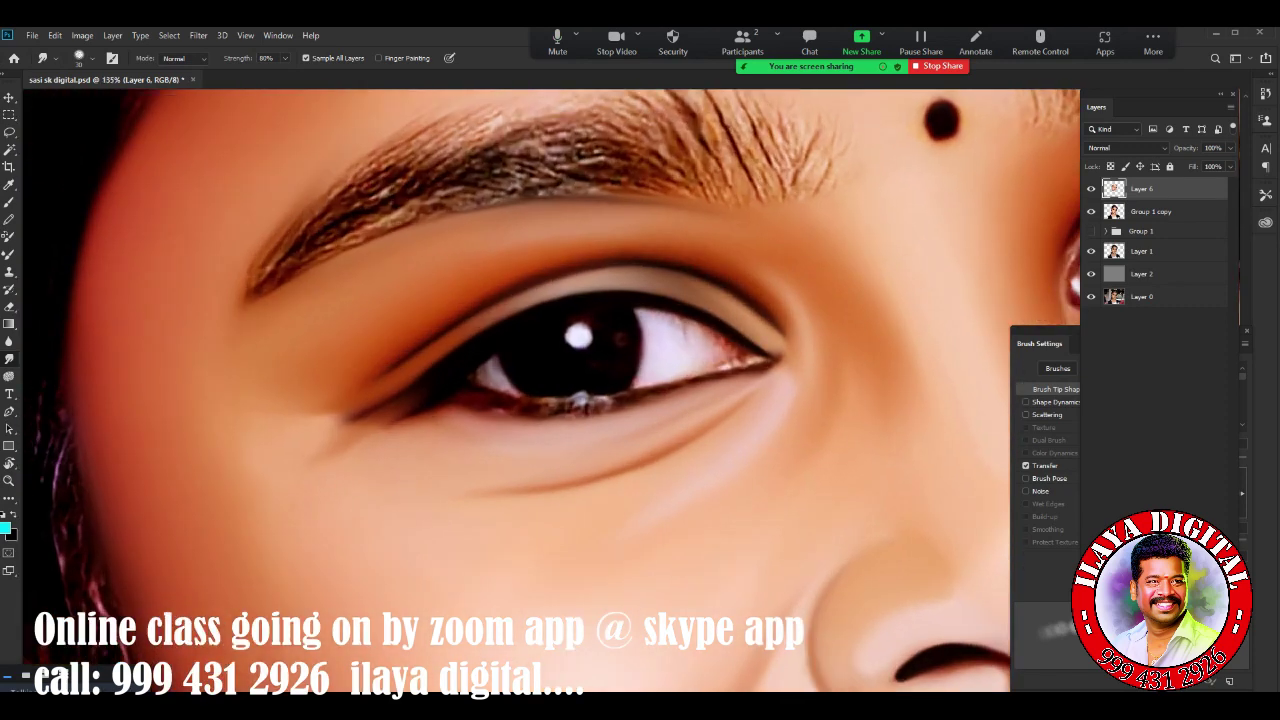
{"action": "scroll", "coordinate": [744, 411], "scroll_direction": "down", "scroll_amount": 2}
{"action": "scroll", "coordinate": [767, 406], "scroll_direction": "up", "scroll_amount": 4}
{"action": "scroll", "coordinate": [767, 406], "scroll_direction": "up", "scroll_amount": 2}
Trace a pen path around the left eye's iris and white, select it, and feather 1.5 px
{"action": "key", "text": "p"}
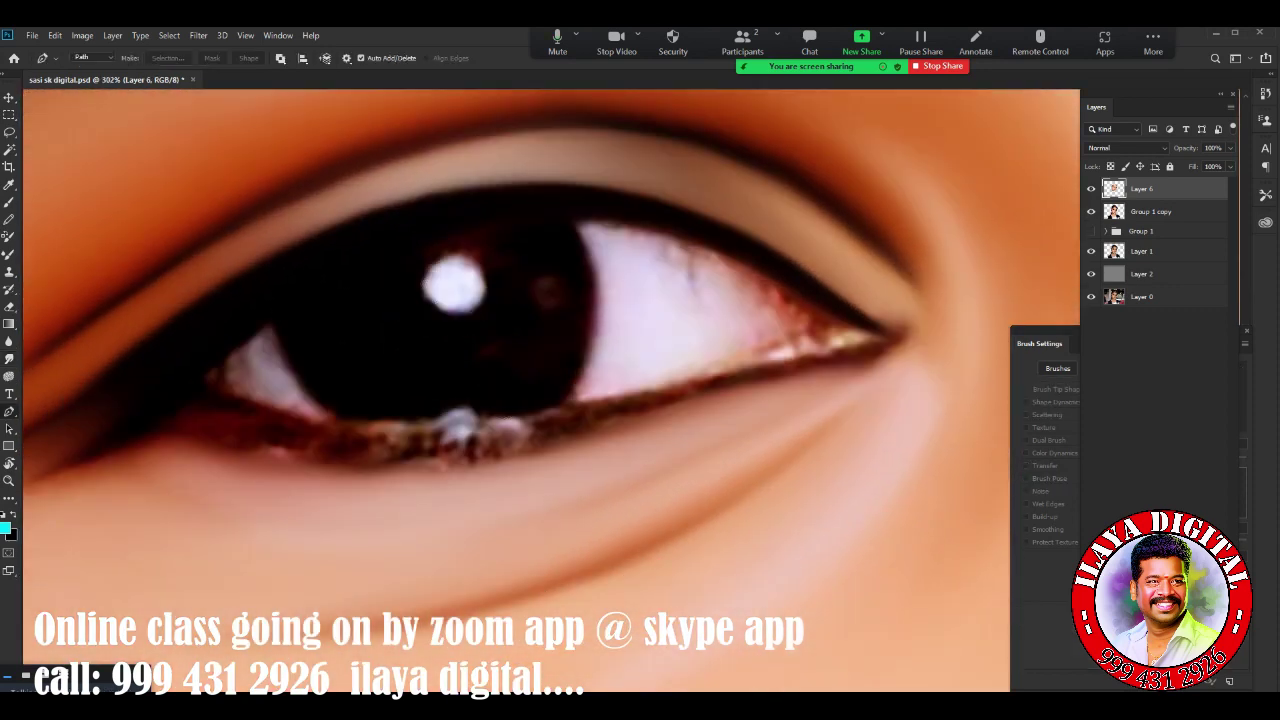
{"action": "left_click_drag", "start_coordinate": [800, 355], "coordinate": [1232, 220]}
{"action": "left_click_drag", "start_coordinate": [207, 384], "coordinate": [213, 577]}
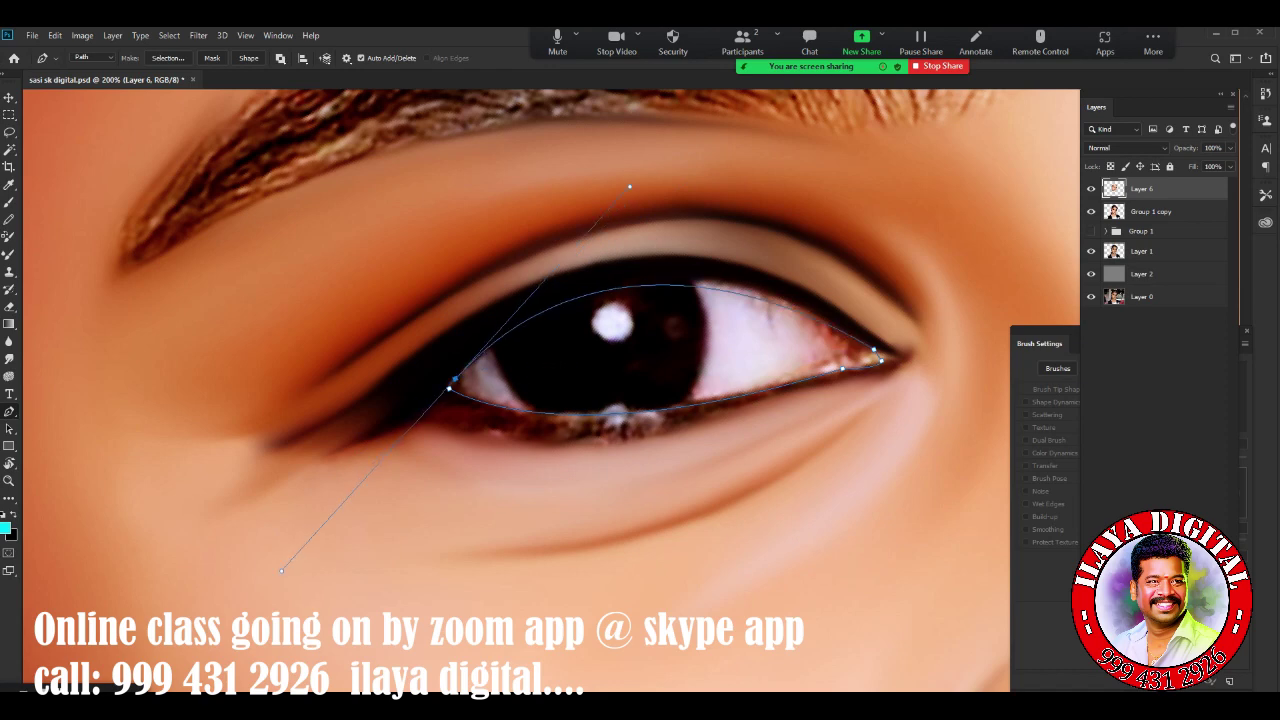
{"action": "left_click_drag", "start_coordinate": [213, 577], "coordinate": [241, 591]}
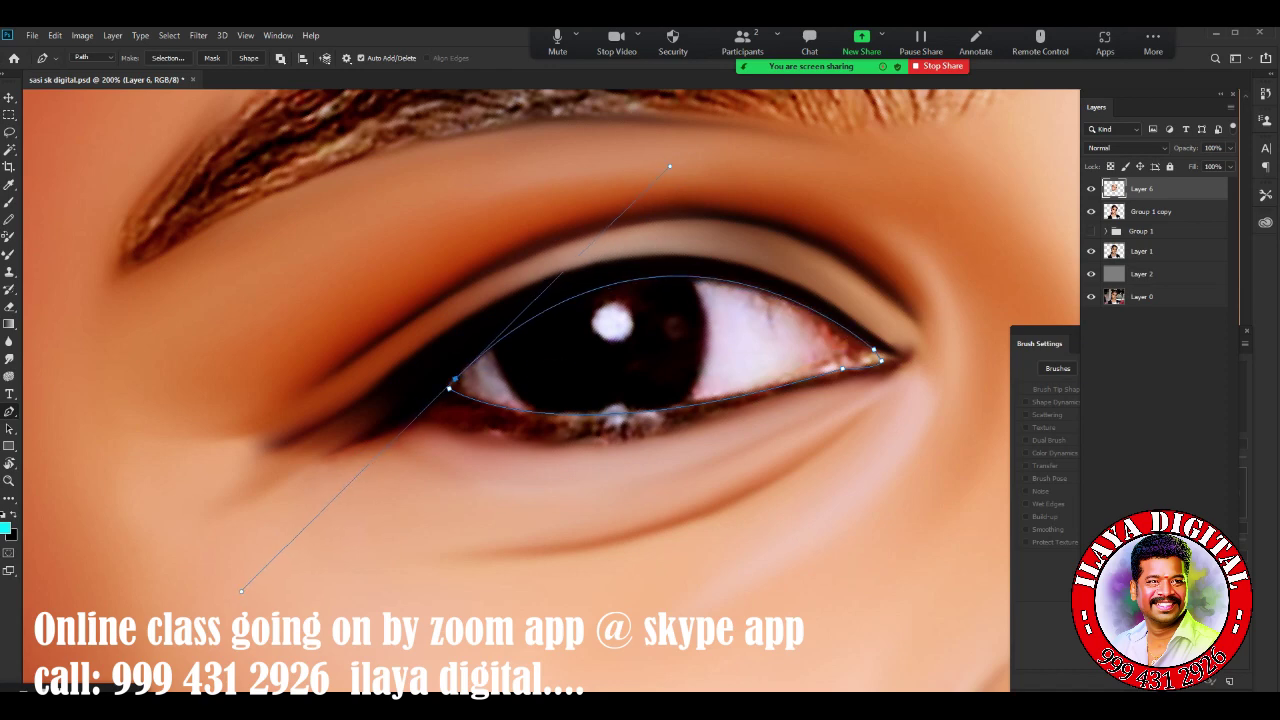
{"action": "key", "text": "ctrl+Return"}
{"action": "key", "text": "Return"}
{"action": "scroll", "coordinate": [832, 256], "scroll_direction": "up", "scroll_amount": 3}
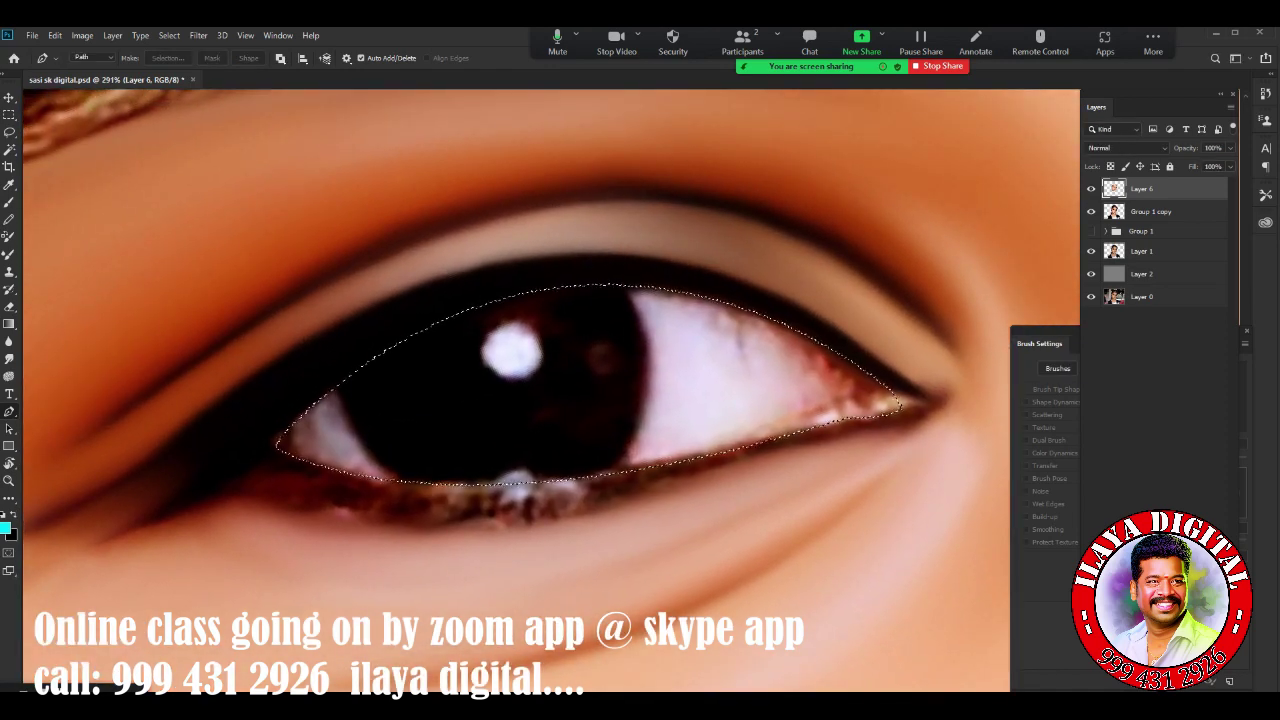
Darken the iris's right edge and smudge the pupil catchlight into a smooth white circle
{"action": "left_click", "coordinate": [9, 358]}
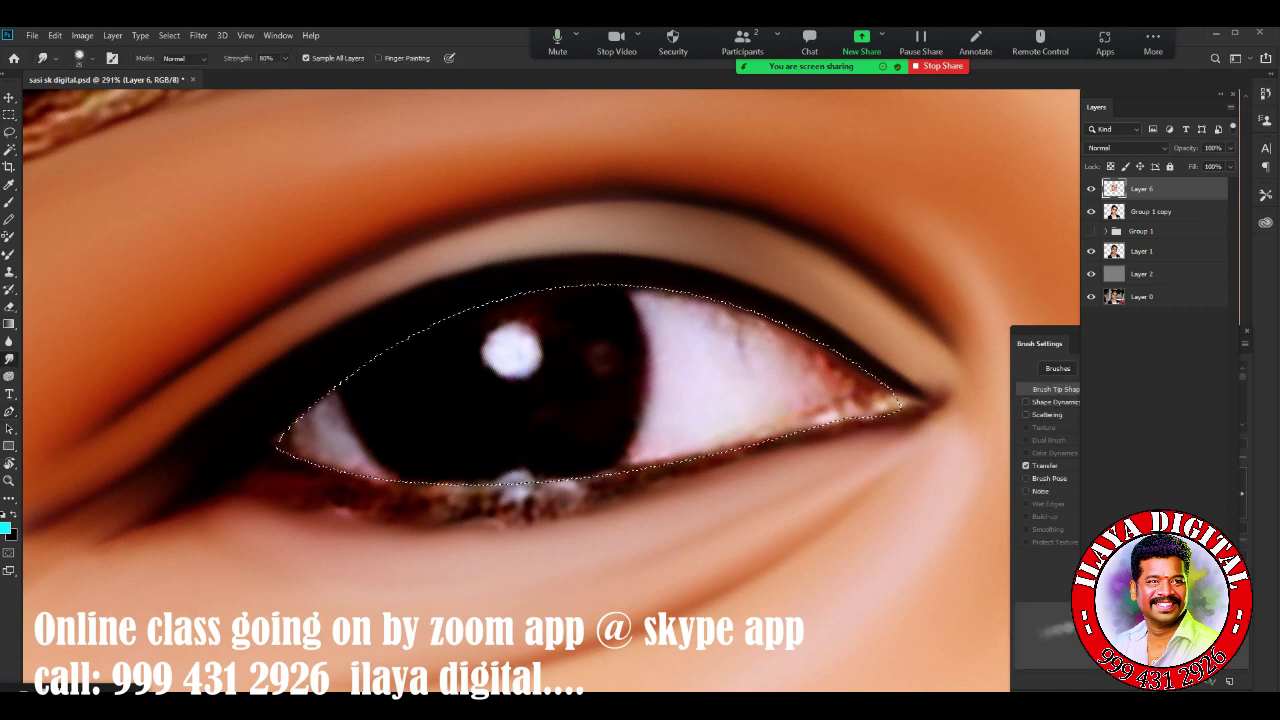
{"action": "left_click_drag", "start_coordinate": [600, 350], "coordinate": [510, 345]}
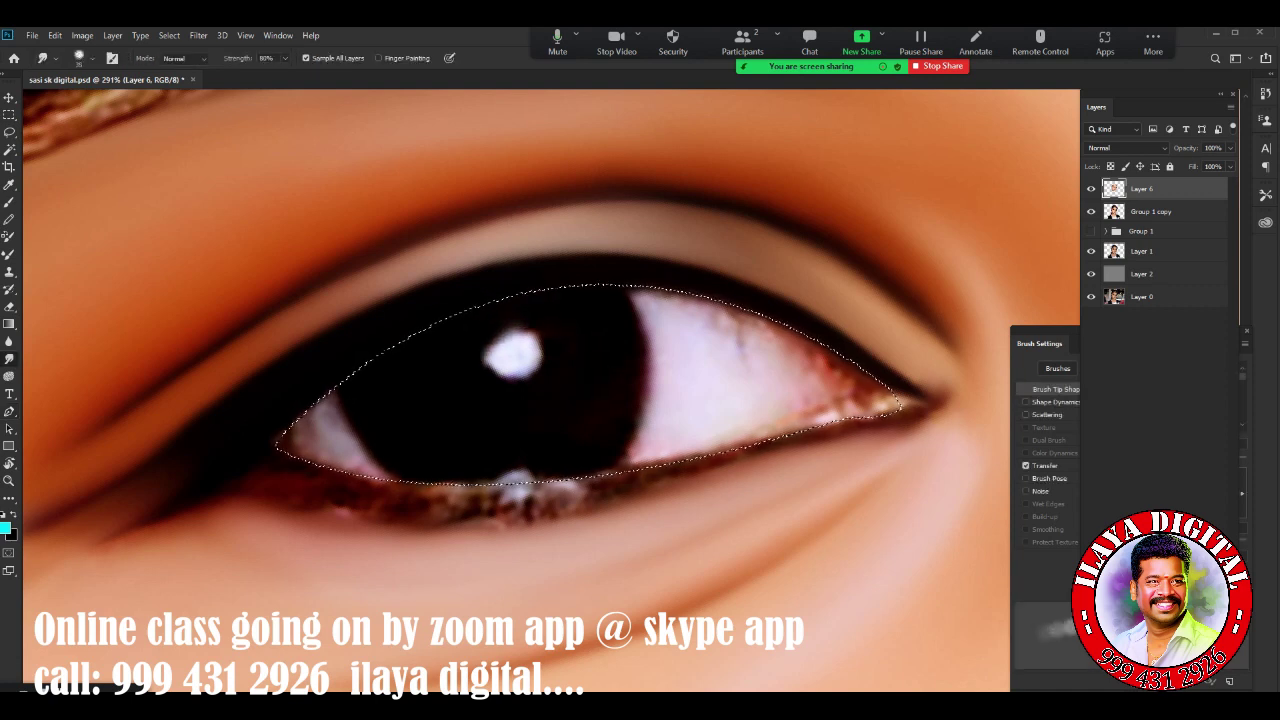
{"action": "left_click_drag", "start_coordinate": [638, 294], "coordinate": [648, 412]}
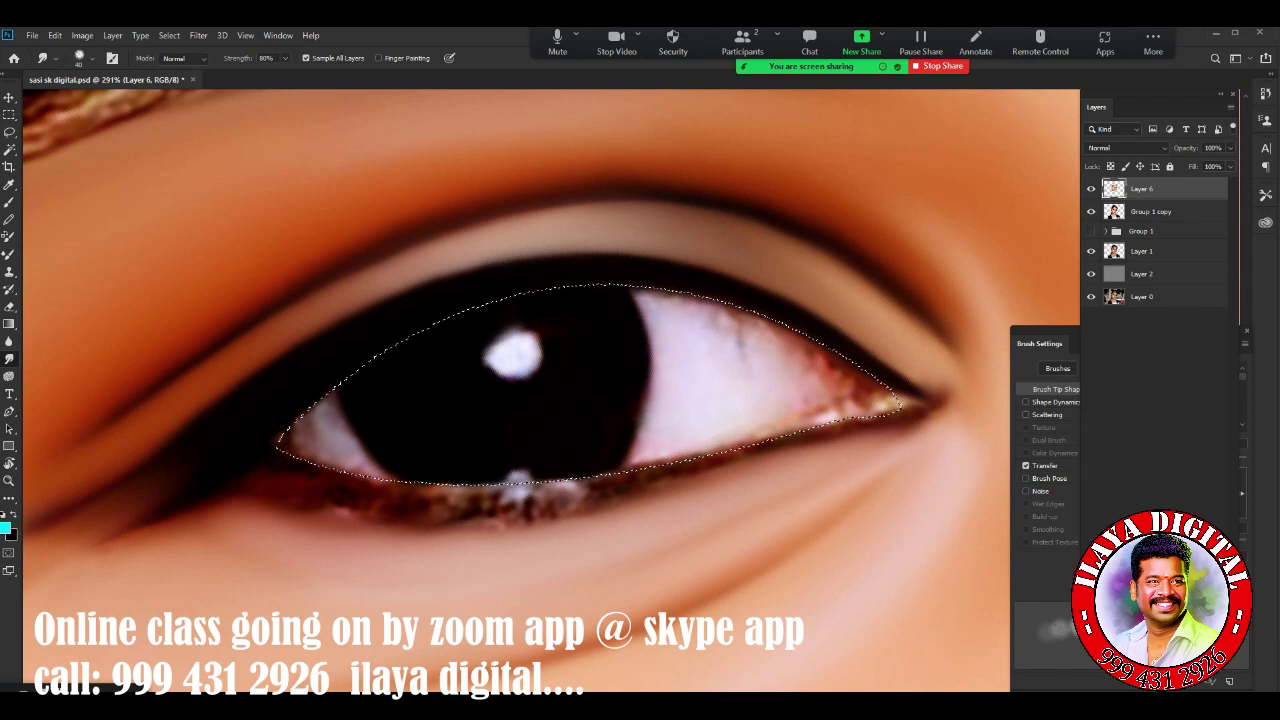
{"action": "left_click_drag", "start_coordinate": [636, 298], "coordinate": [645, 446]}
{"action": "left_click_drag", "start_coordinate": [642, 394], "coordinate": [648, 446]}
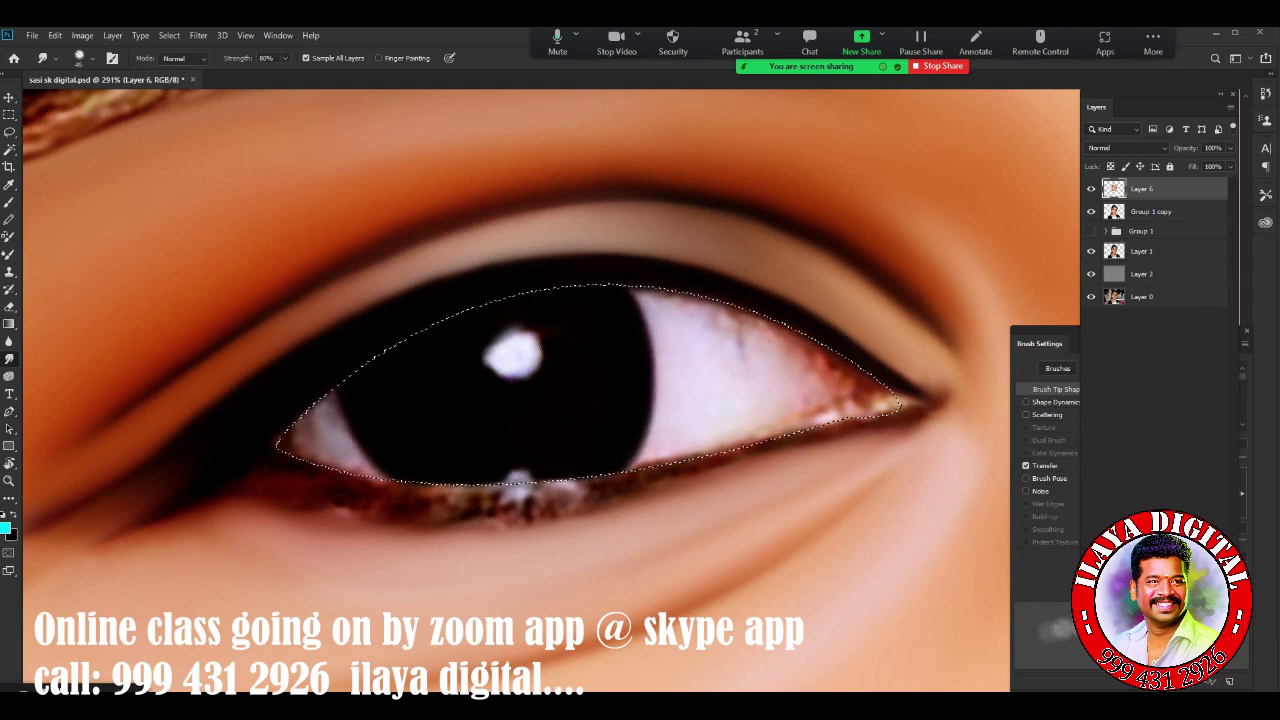
{"action": "key", "text": "bracketleft"}
{"action": "key", "text": "bracketleft"}
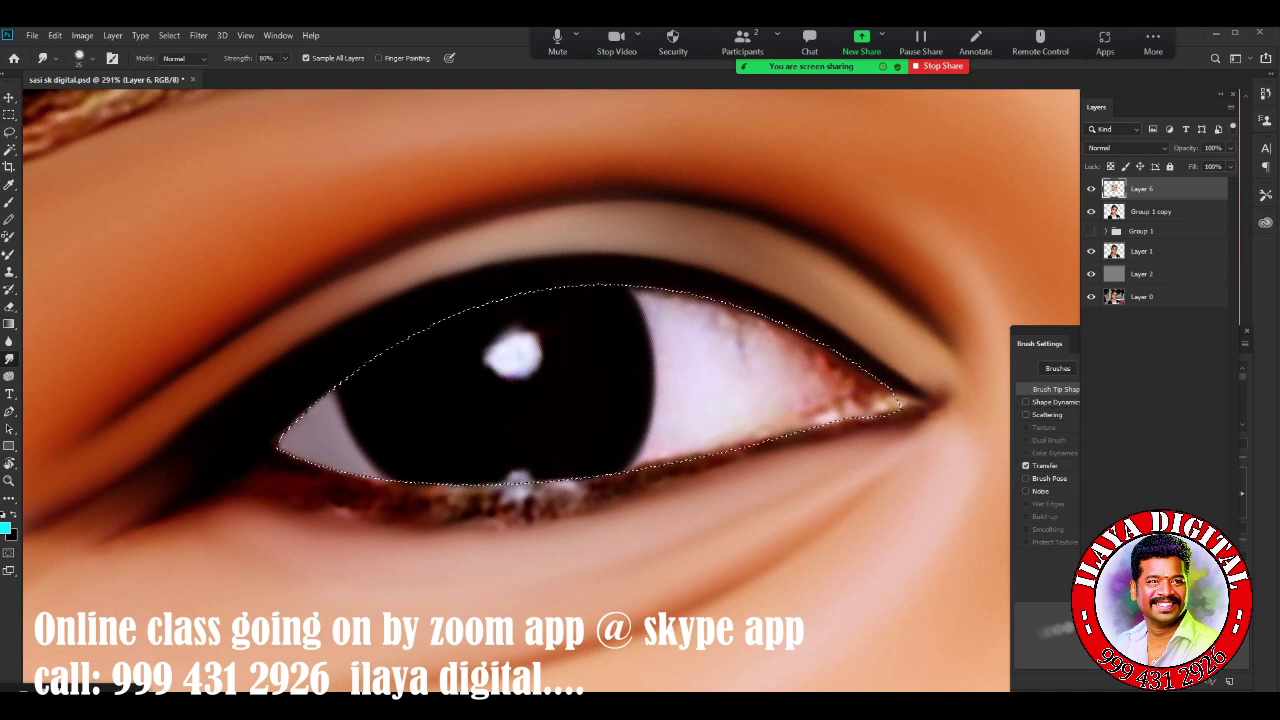
{"action": "mouse_move", "coordinate": [520, 375]}
{"action": "left_mouse_down"}
{"action": "mouse_move", "coordinate": [500, 345]}
{"action": "mouse_move", "coordinate": [535, 325]}
{"action": "mouse_move", "coordinate": [490, 370]}
{"action": "mouse_move", "coordinate": [505, 335]}
{"action": "left_mouse_up"}
Smooth away the red veins in the eye white and lighten the pink inner corner
{"action": "key", "text": "bracketleft"}
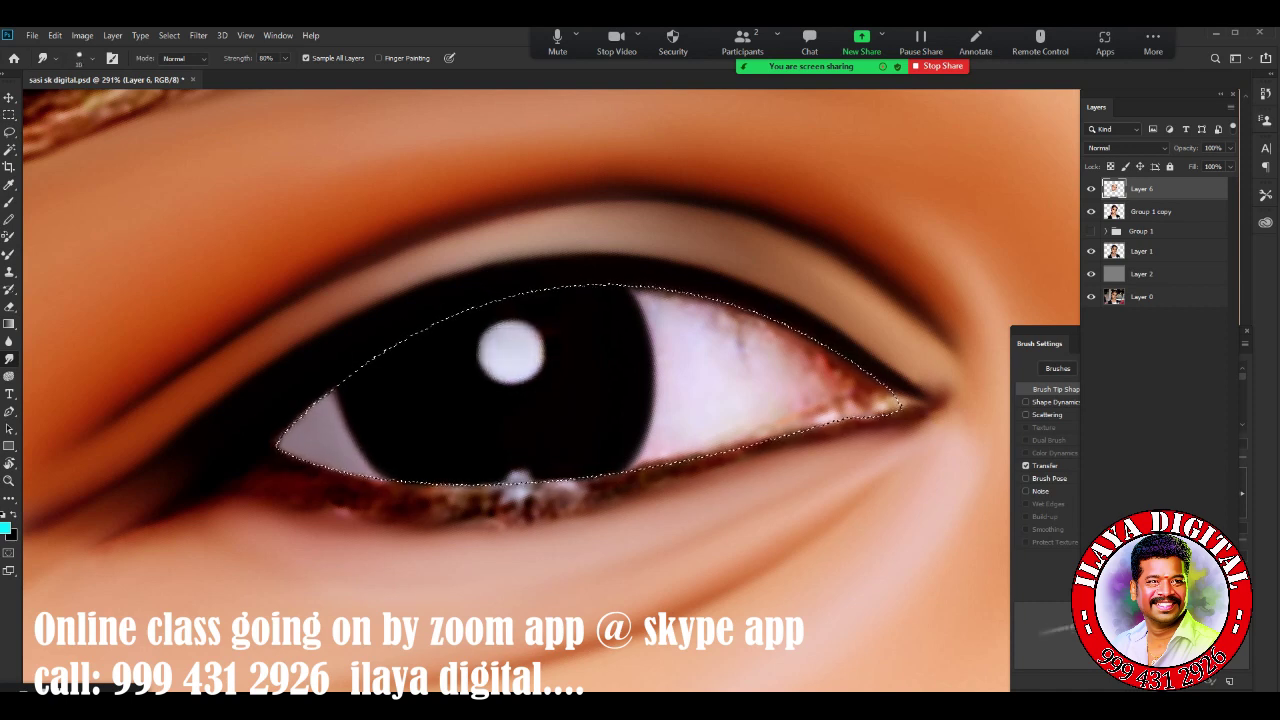
{"action": "key", "text": "bracketright"}
{"action": "key", "text": "bracketright"}
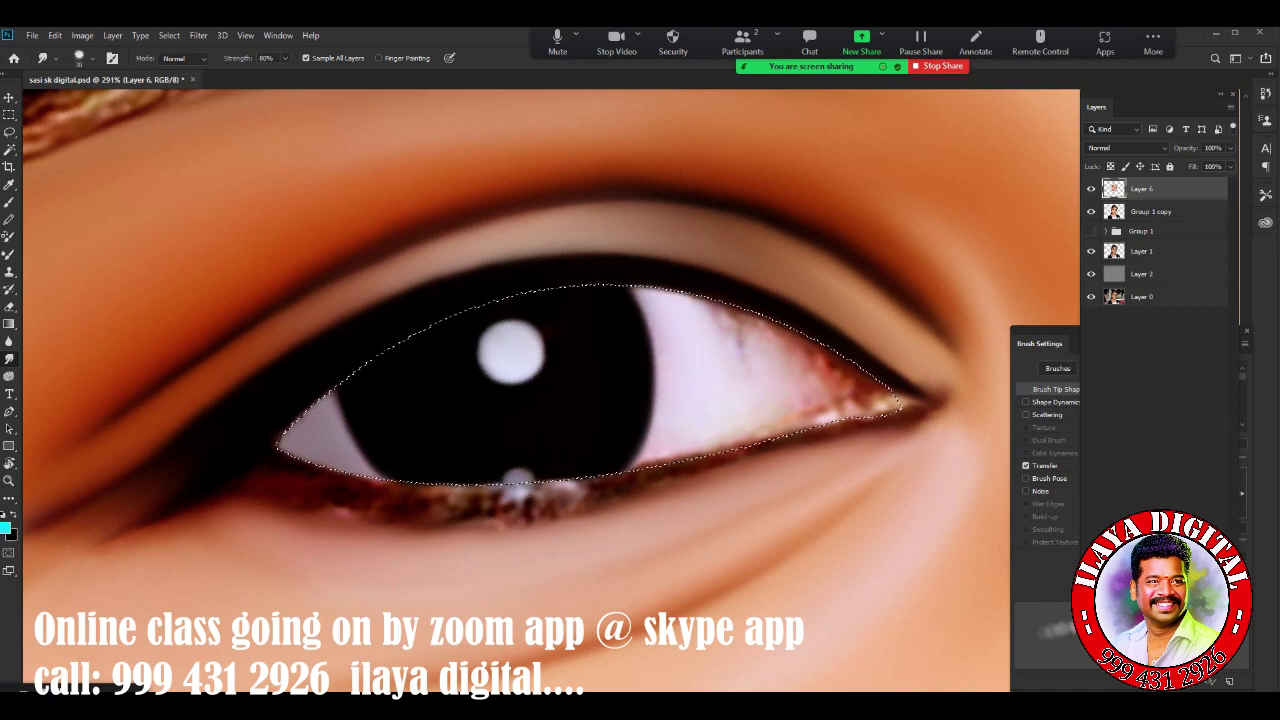
{"action": "mouse_move", "coordinate": [670, 440]}
{"action": "left_mouse_down"}
{"action": "mouse_move", "coordinate": [725, 340]}
{"action": "mouse_move", "coordinate": [810, 375]}
{"action": "mouse_move", "coordinate": [715, 440]}
{"action": "left_mouse_up"}
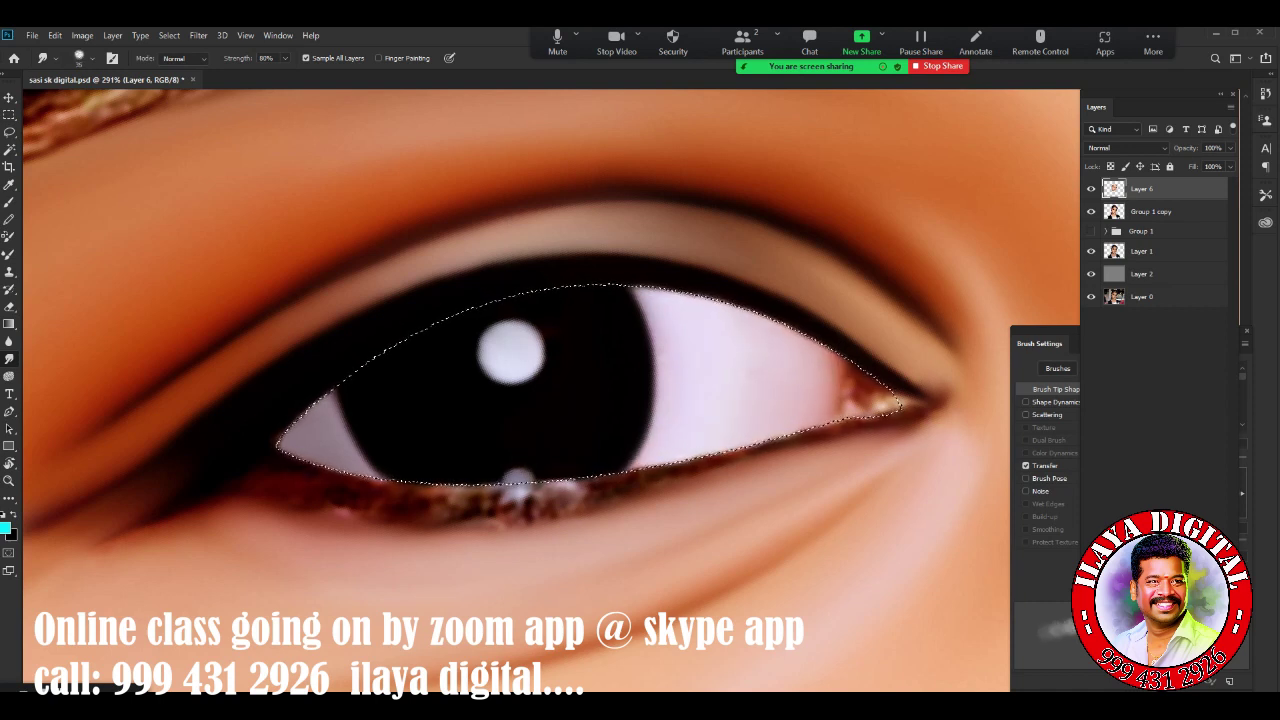
{"action": "key", "text": "bracketleft"}
{"action": "left_click_drag", "start_coordinate": [855, 388], "coordinate": [858, 410]}
{"action": "left_click_drag", "start_coordinate": [828, 365], "coordinate": [855, 410]}
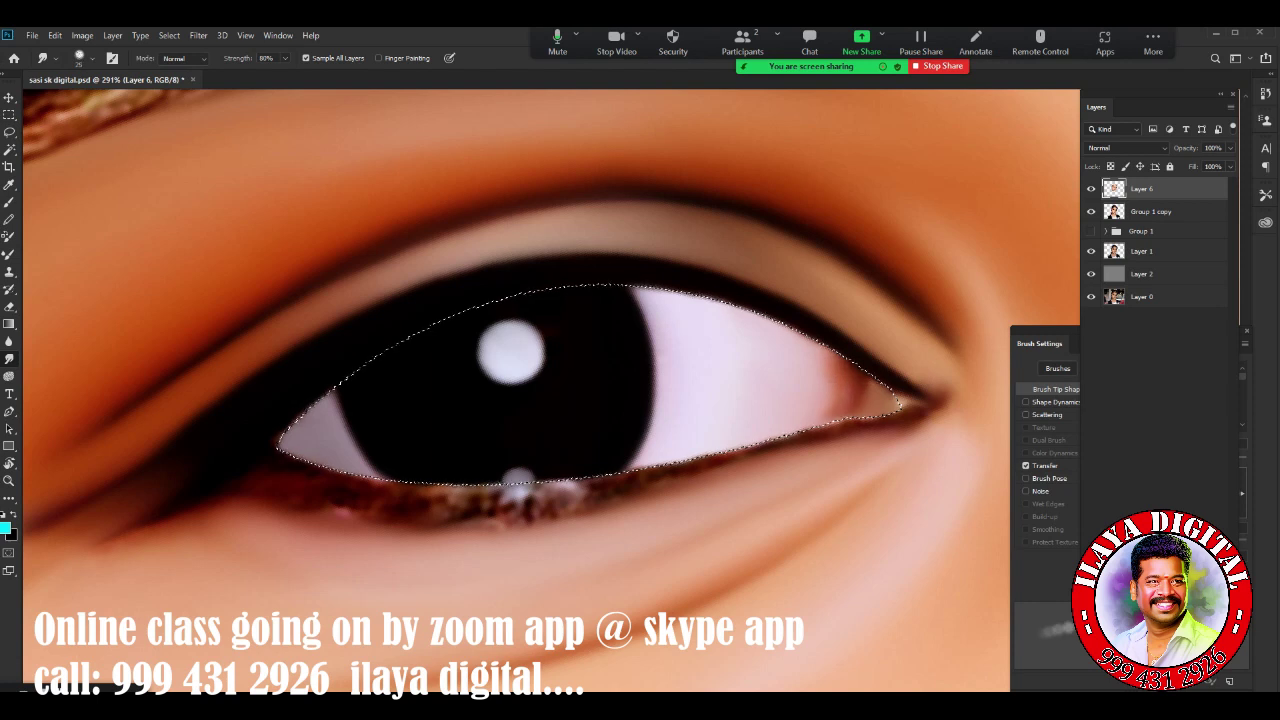
{"action": "left_click_drag", "start_coordinate": [828, 355], "coordinate": [836, 410]}
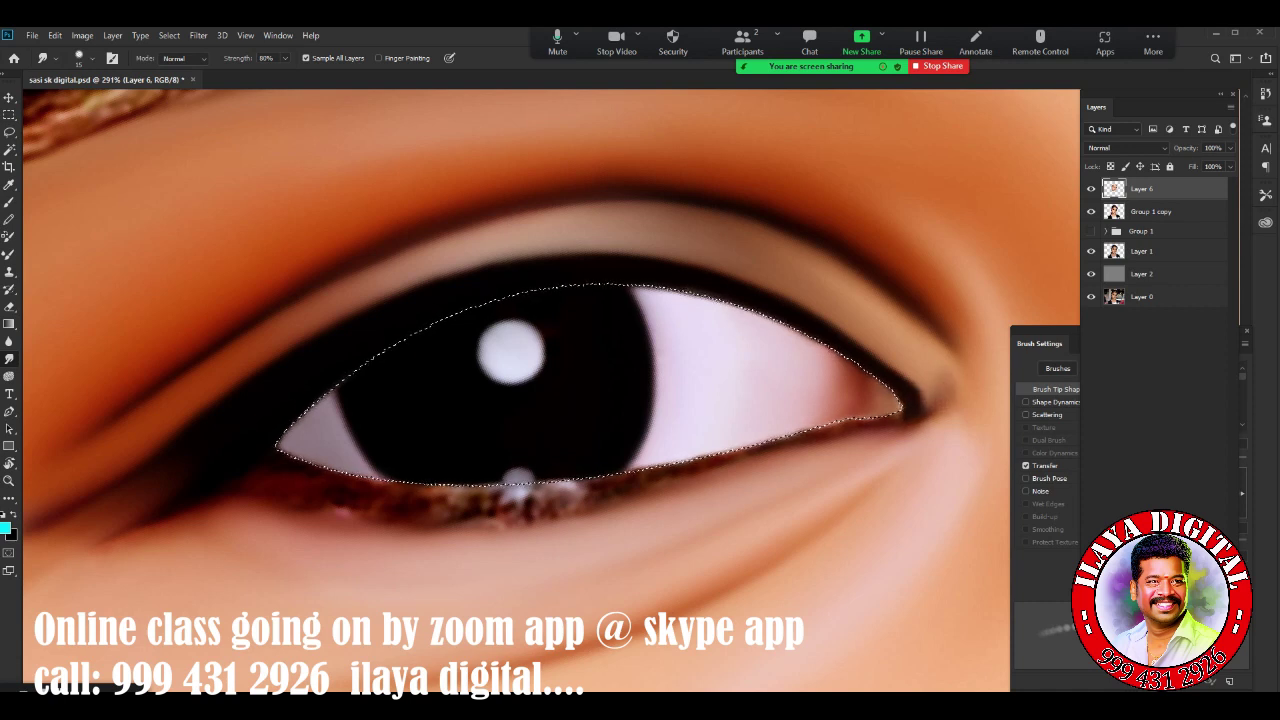
Smudge the lower lash line into a smooth dark band toward the outer corner
{"action": "mouse_move", "coordinate": [110, 505]}
{"action": "left_mouse_down"}
{"action": "mouse_move", "coordinate": [610, 490]}
{"action": "mouse_move", "coordinate": [805, 455]}
{"action": "left_mouse_up"}
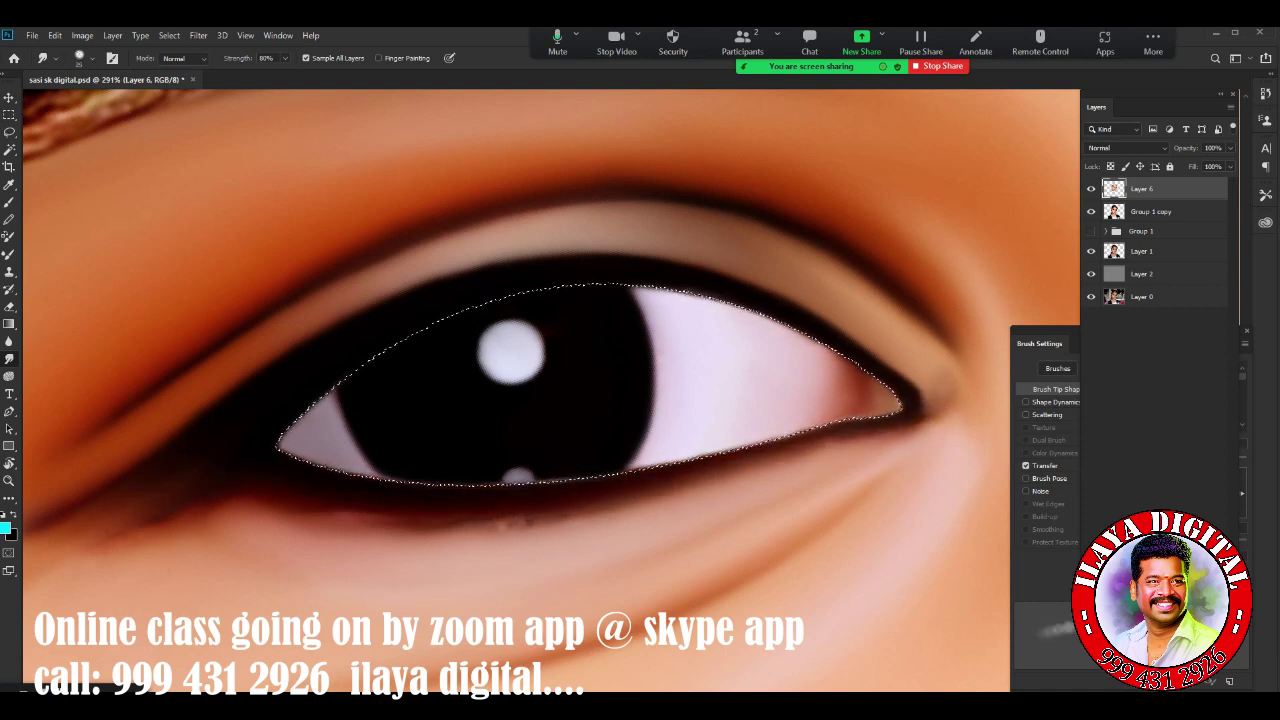
{"action": "mouse_move", "coordinate": [240, 508]}
{"action": "left_mouse_down"}
{"action": "mouse_move", "coordinate": [510, 550]}
{"action": "mouse_move", "coordinate": [660, 502]}
{"action": "left_mouse_up"}
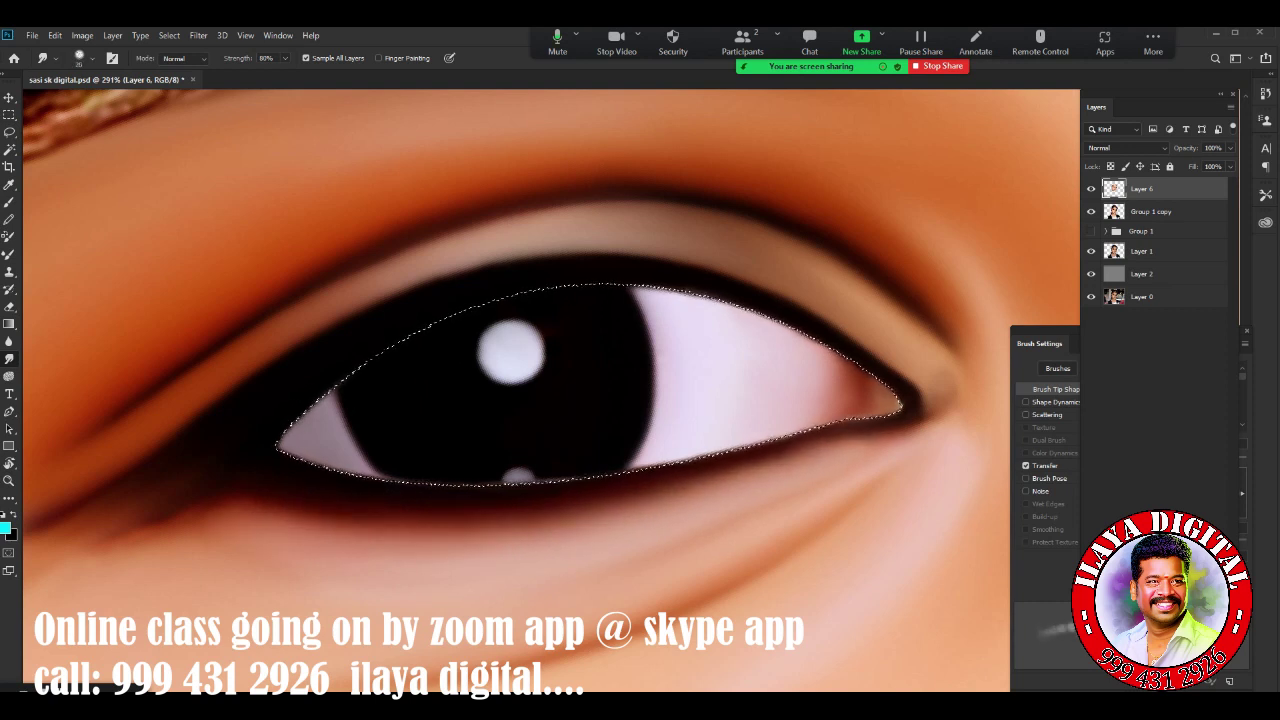
{"action": "mouse_move", "coordinate": [495, 518]}
{"action": "left_mouse_down"}
{"action": "mouse_move", "coordinate": [840, 455]}
{"action": "mouse_move", "coordinate": [925, 372]}
{"action": "left_mouse_up"}
{"action": "left_click_drag", "start_coordinate": [90, 500], "coordinate": [315, 515]}
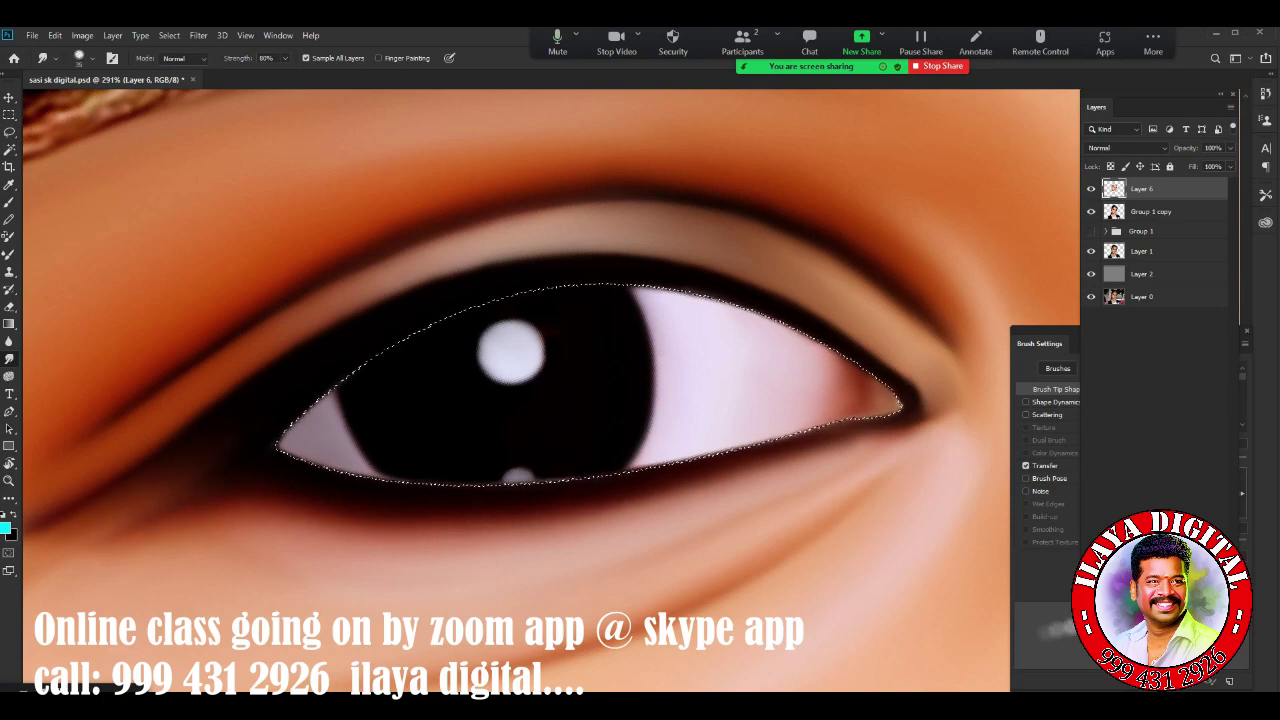
{"action": "scroll", "coordinate": [517, 477], "scroll_direction": "up", "scroll_amount": 3}
{"action": "scroll", "coordinate": [517, 477], "scroll_direction": "up", "scroll_amount": 2}
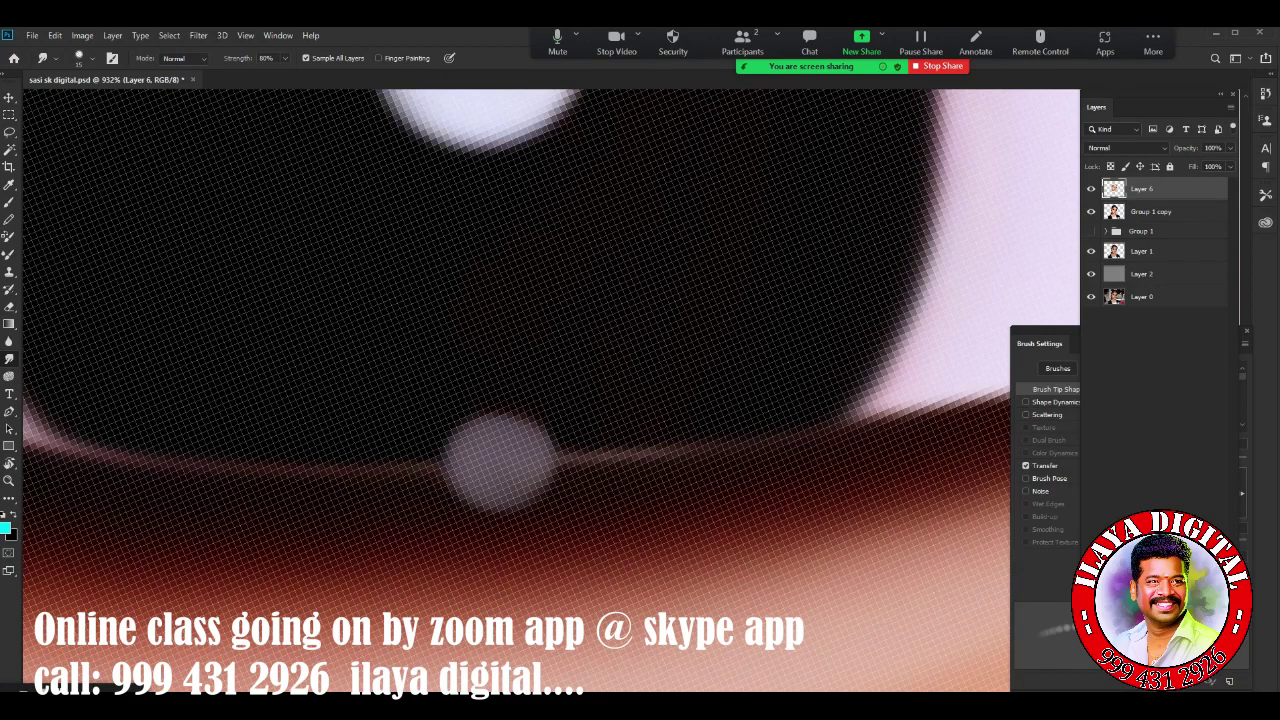
{"action": "scroll", "coordinate": [845, 495], "scroll_direction": "down", "scroll_amount": 2}
{"action": "scroll", "coordinate": [845, 495], "scroll_direction": "down", "scroll_amount": 2}
{"action": "scroll", "coordinate": [880, 450], "scroll_direction": "down", "scroll_amount": 5}
{"action": "scroll", "coordinate": [880, 450], "scroll_direction": "up", "scroll_amount": 5}
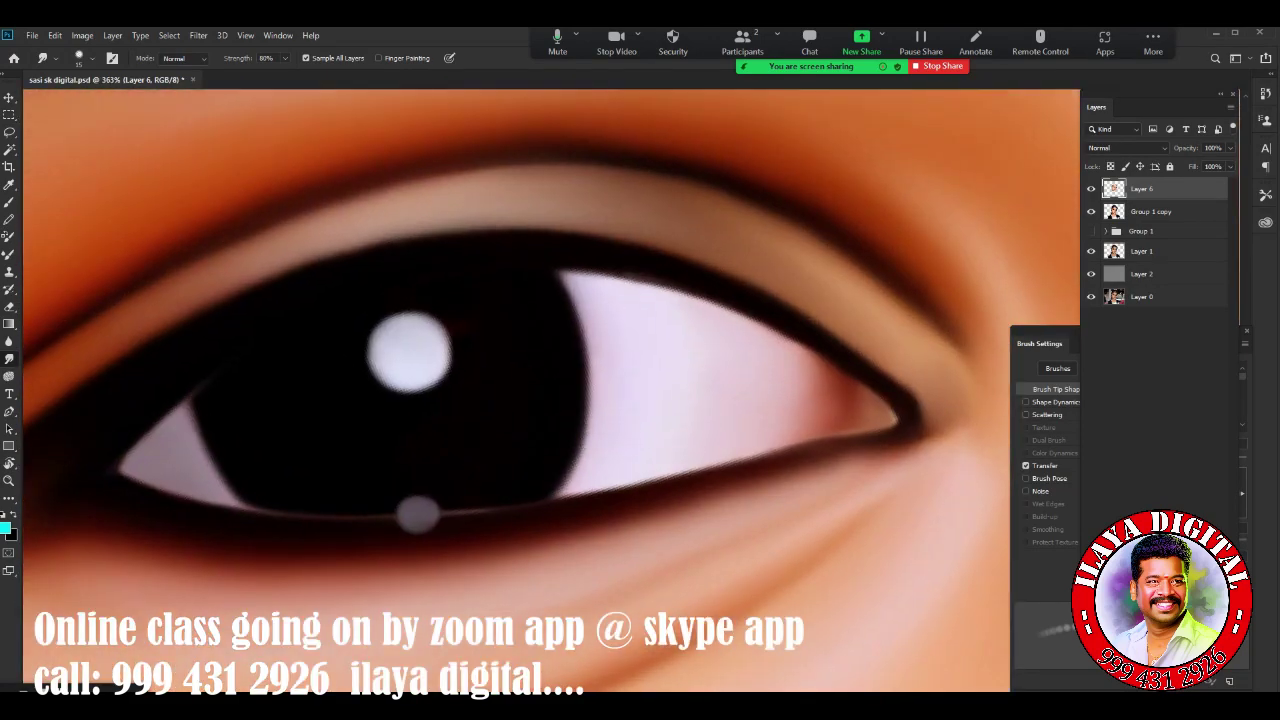
Select the iris with an elliptical marquee feathered 1.5 px, soften its edge, then deselect
{"action": "left_click", "coordinate": [9, 114]}
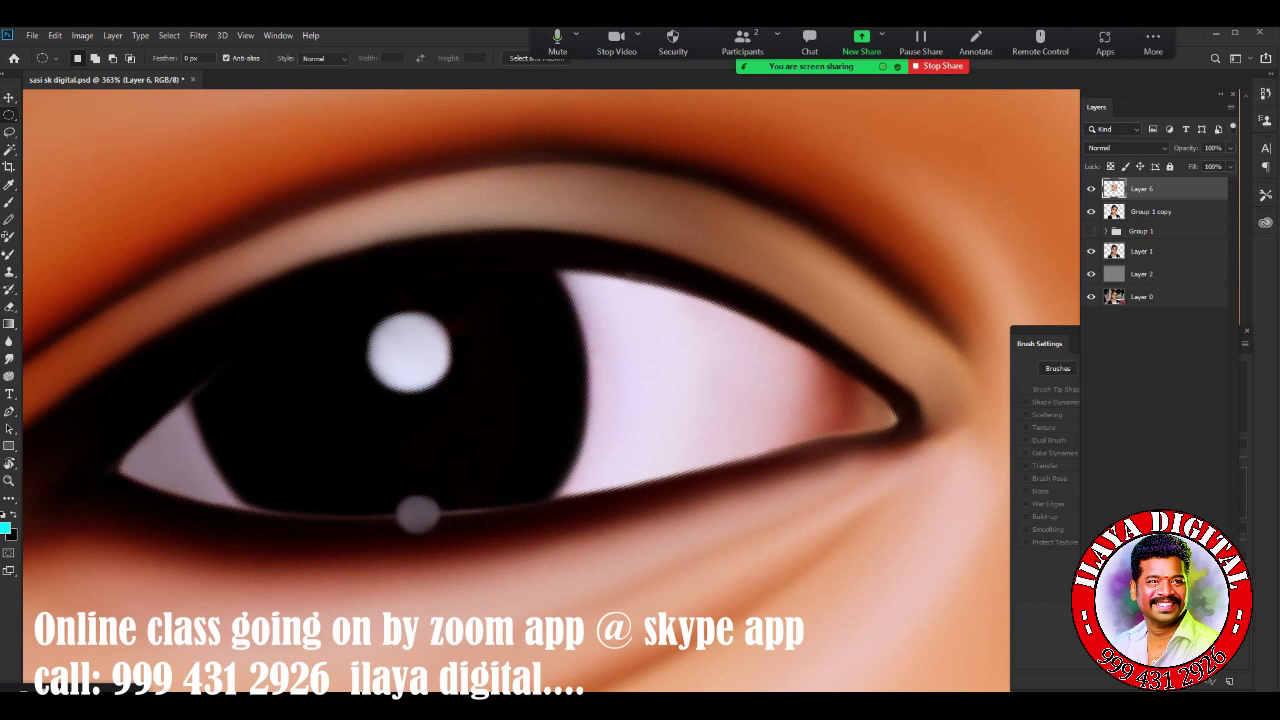
{"action": "left_click_drag", "start_coordinate": [395, 400], "coordinate": [700, 515]}
{"action": "key", "text": "shift+F6"}
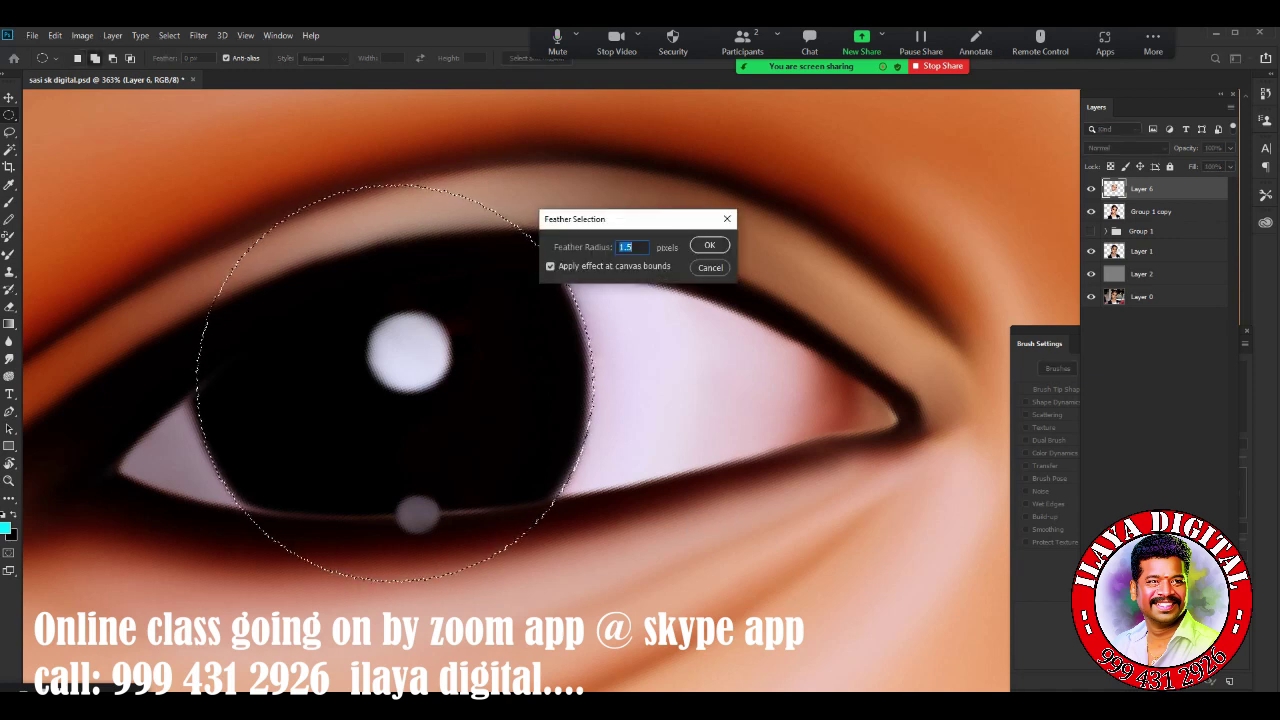
{"action": "key", "text": "Return"}
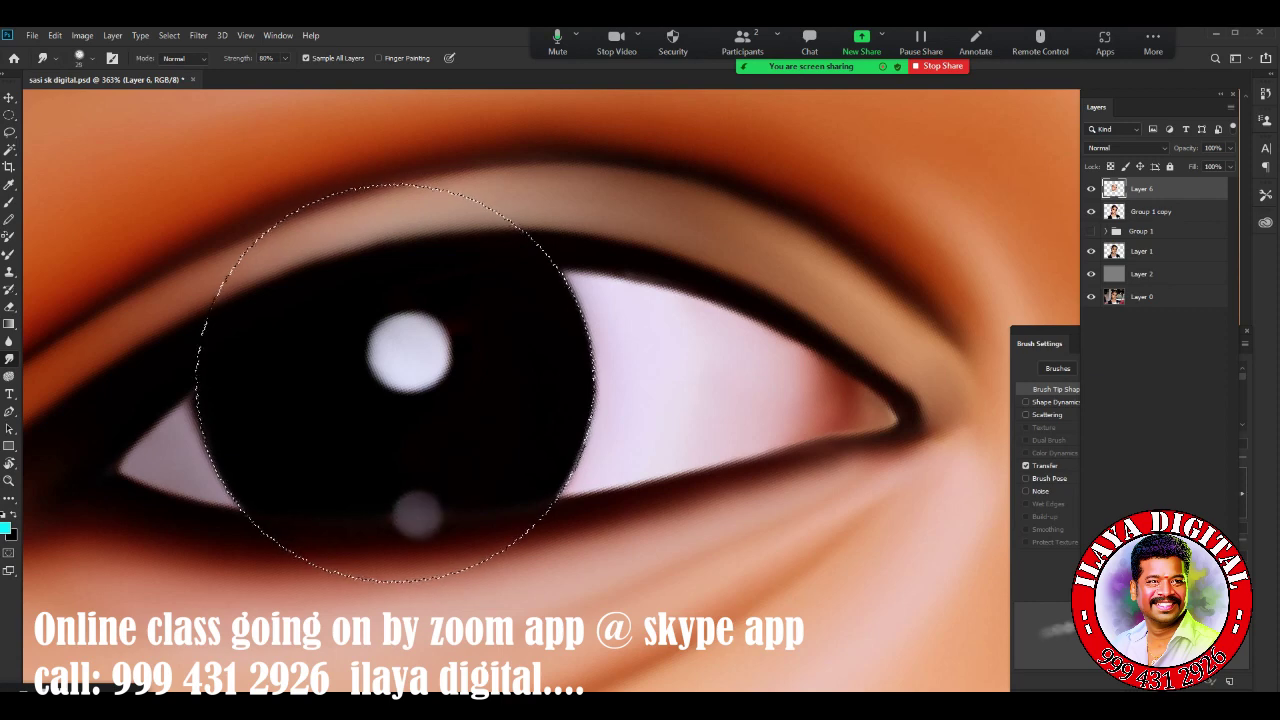
{"action": "key", "text": "ctrl+d"}
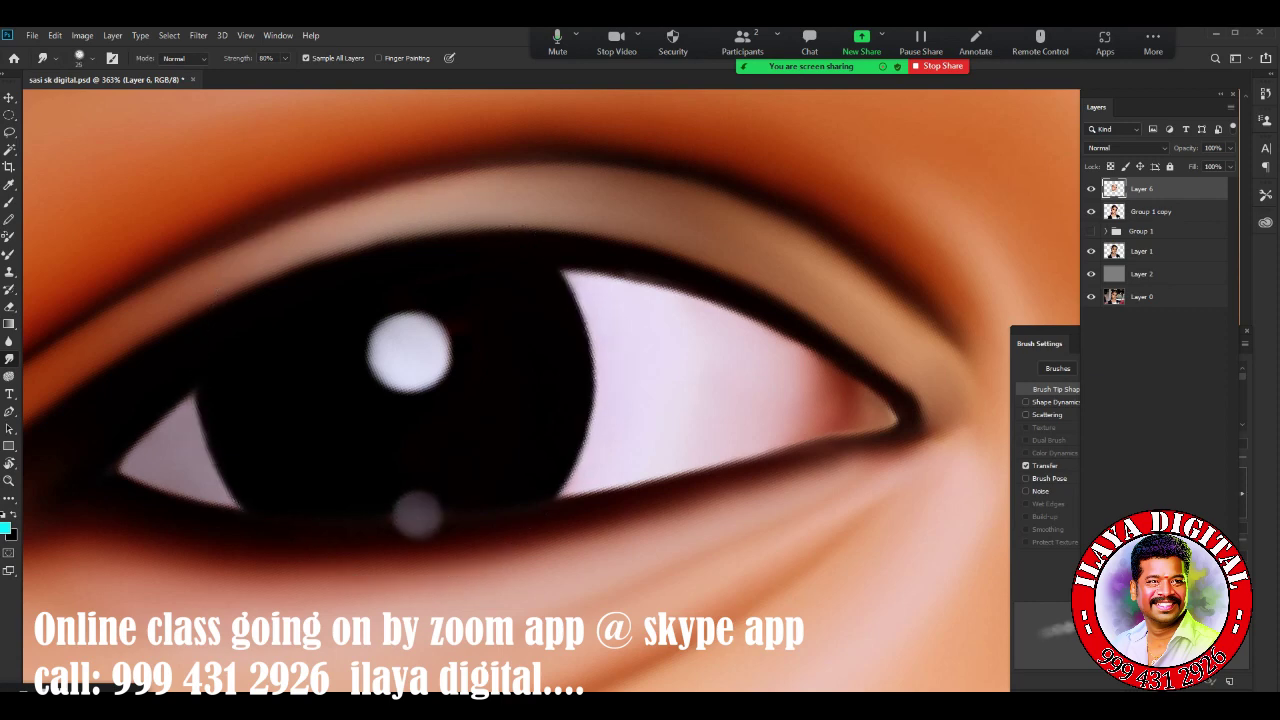
{"action": "scroll", "coordinate": [540, 390], "scroll_direction": "down", "scroll_amount": 3}
{"action": "scroll", "coordinate": [540, 390], "scroll_direction": "up", "scroll_amount": 2}
{"action": "scroll", "coordinate": [431, 579], "scroll_direction": "down", "scroll_amount": 3}
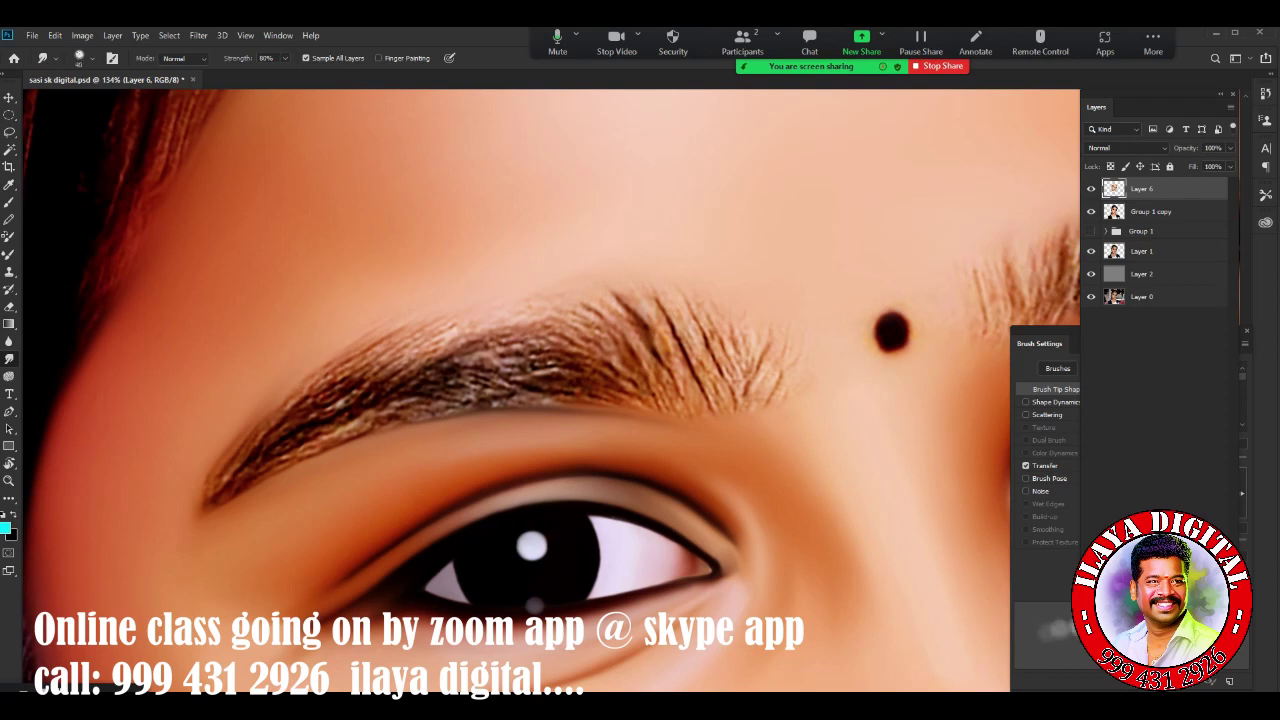
Smudge the hairs at the left and right ends of the left eyebrow smooth
{"action": "mouse_move", "coordinate": [230, 470]}
{"action": "left_mouse_down"}
{"action": "mouse_move", "coordinate": [420, 330]}
{"action": "mouse_move", "coordinate": [310, 415]}
{"action": "mouse_move", "coordinate": [365, 420]}
{"action": "left_mouse_up"}
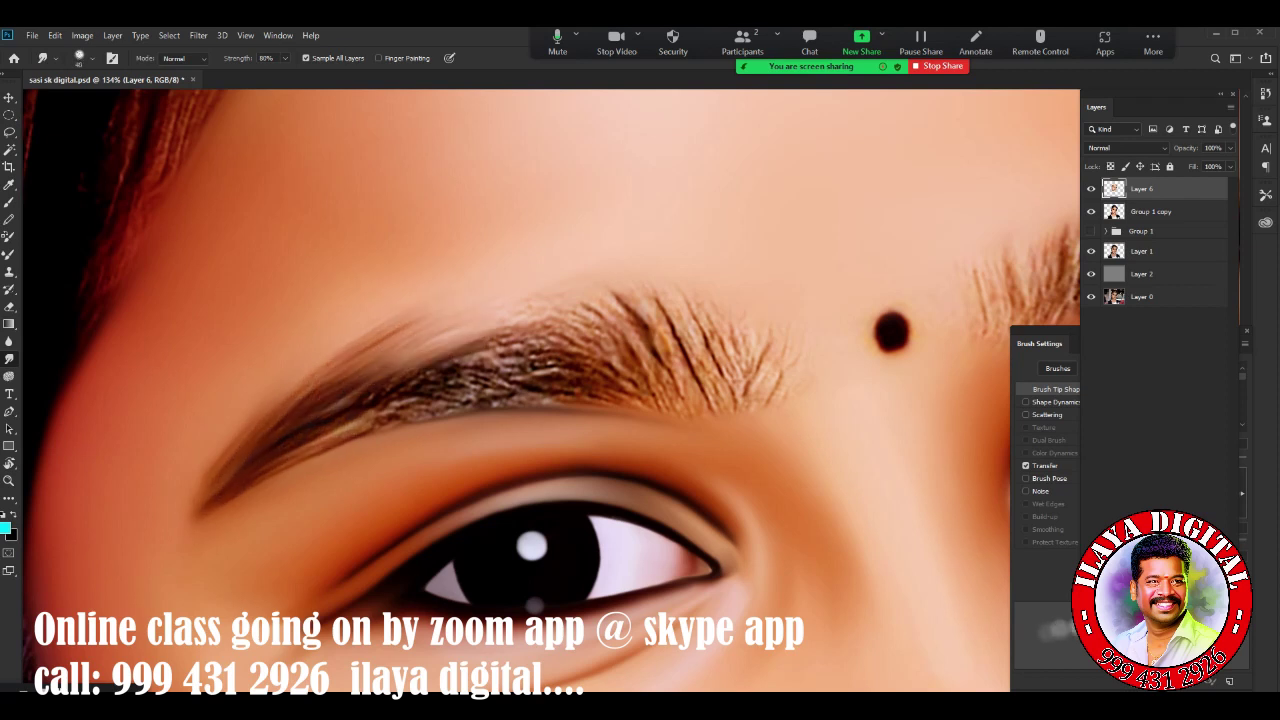
{"action": "mouse_move", "coordinate": [214, 495]}
{"action": "left_mouse_down"}
{"action": "mouse_move", "coordinate": [457, 356]}
{"action": "mouse_move", "coordinate": [300, 445]}
{"action": "left_mouse_up"}
{"action": "left_click_drag", "start_coordinate": [500, 345], "coordinate": [320, 380]}
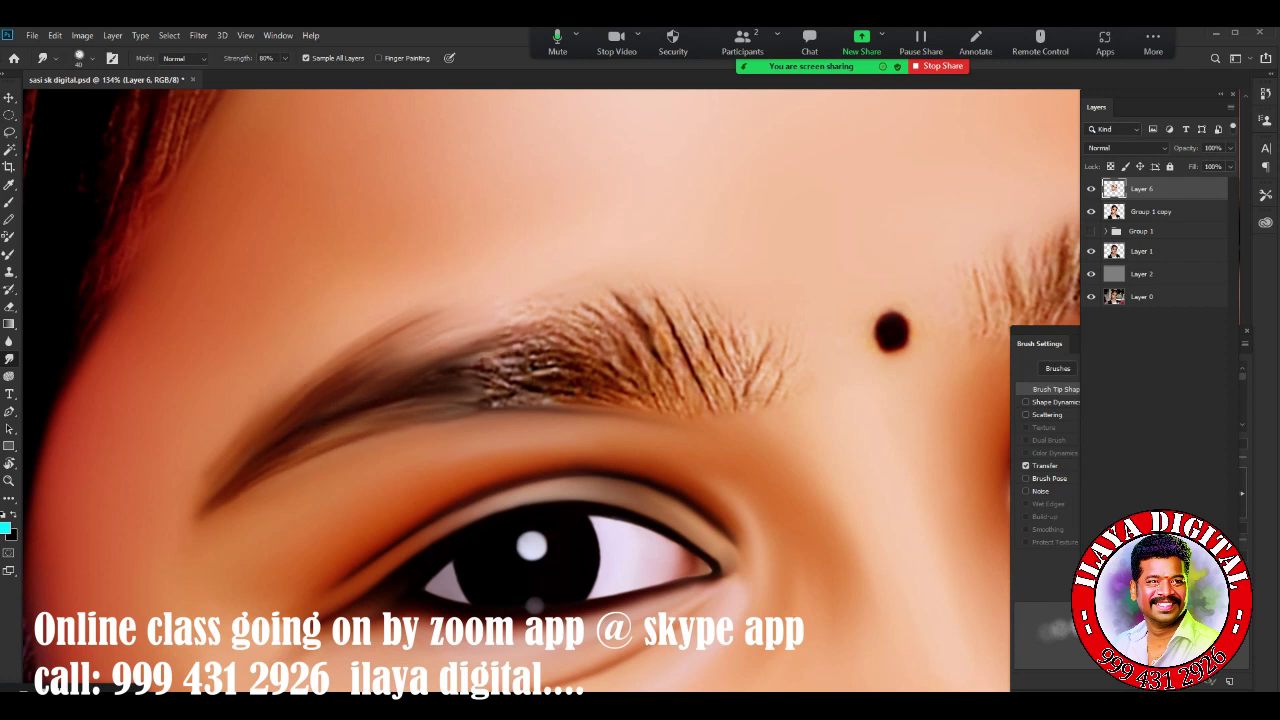
{"action": "left_click_drag", "start_coordinate": [550, 375], "coordinate": [650, 300]}
{"action": "left_click_drag", "start_coordinate": [600, 380], "coordinate": [745, 290]}
{"action": "left_click_drag", "start_coordinate": [720, 390], "coordinate": [785, 350]}
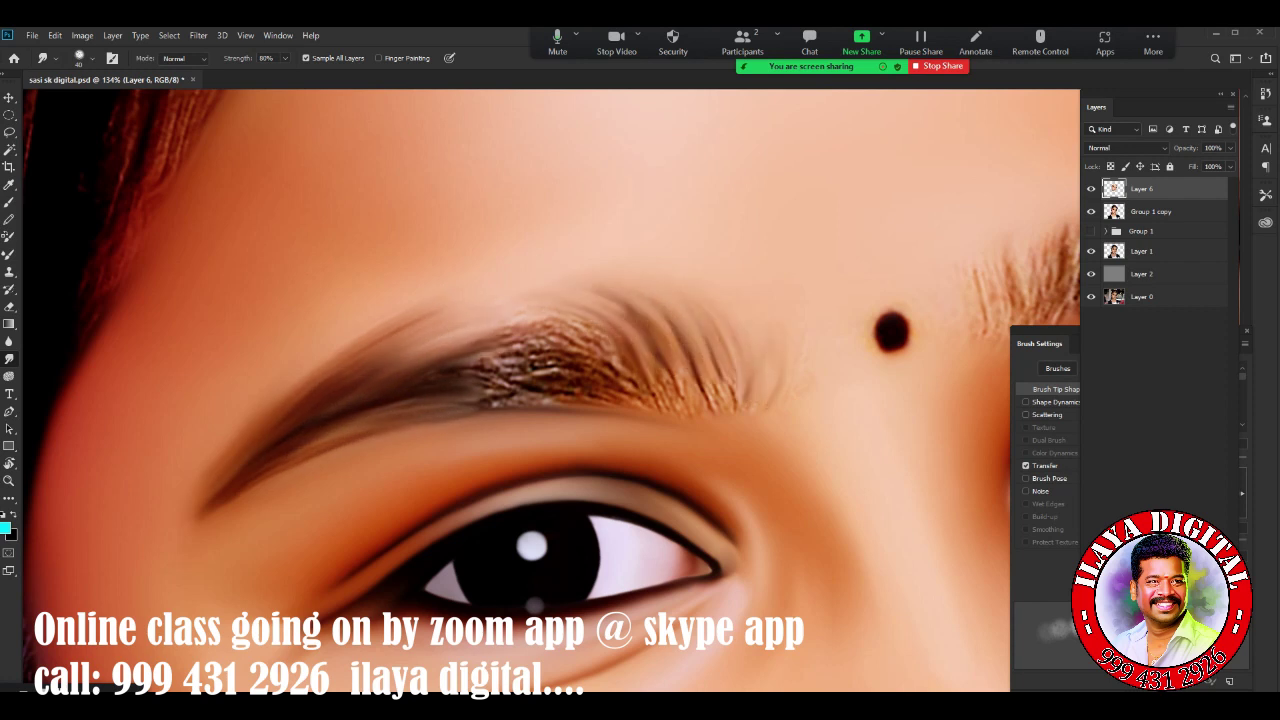
{"action": "left_click_drag", "start_coordinate": [630, 360], "coordinate": [500, 340]}
Blend the middle eyebrow hairs, touch up small strokes, and round off the bindi dot
{"action": "mouse_move", "coordinate": [460, 385]}
{"action": "left_mouse_down"}
{"action": "mouse_move", "coordinate": [610, 360]}
{"action": "mouse_move", "coordinate": [665, 385]}
{"action": "mouse_move", "coordinate": [740, 370]}
{"action": "left_mouse_up"}
{"action": "left_click_drag", "start_coordinate": [560, 345], "coordinate": [675, 280]}
{"action": "mouse_move", "coordinate": [490, 370]}
{"action": "left_mouse_down"}
{"action": "mouse_move", "coordinate": [625, 318]}
{"action": "mouse_move", "coordinate": [555, 350]}
{"action": "left_mouse_up"}
{"action": "left_click_drag", "start_coordinate": [602, 410], "coordinate": [645, 390]}
{"action": "mouse_move", "coordinate": [385, 370]}
{"action": "left_mouse_down"}
{"action": "mouse_move", "coordinate": [480, 320]}
{"action": "mouse_move", "coordinate": [630, 295]}
{"action": "left_mouse_up"}
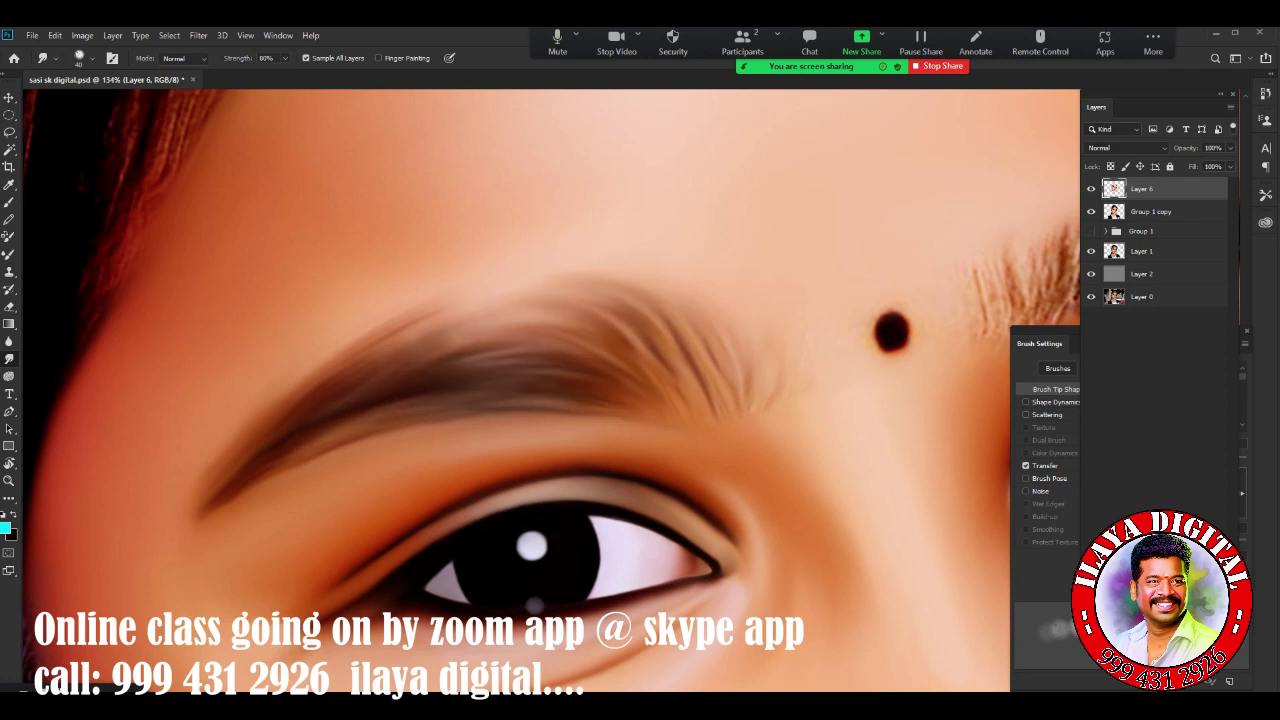
{"action": "left_click_drag", "start_coordinate": [700, 400], "coordinate": [493, 440]}
{"action": "left_click_drag", "start_coordinate": [672, 372], "coordinate": [697, 370]}
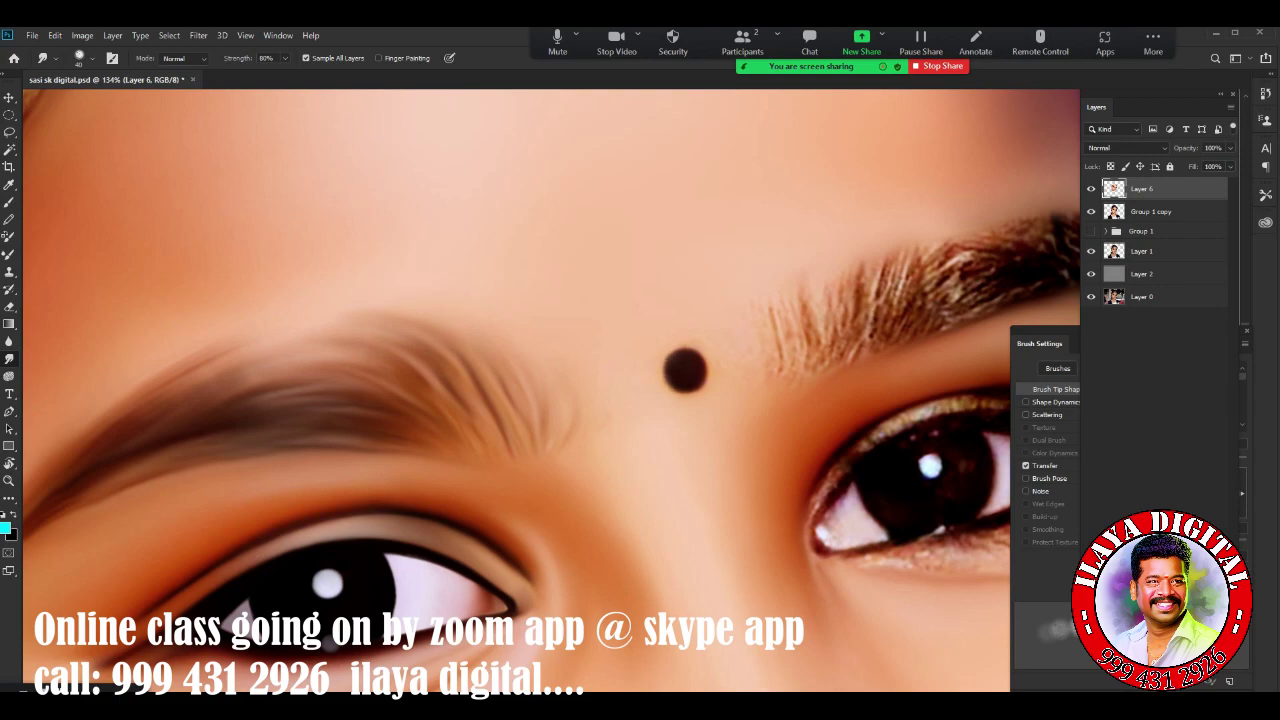
{"action": "scroll", "coordinate": [540, 390], "scroll_direction": "down", "scroll_amount": 3}
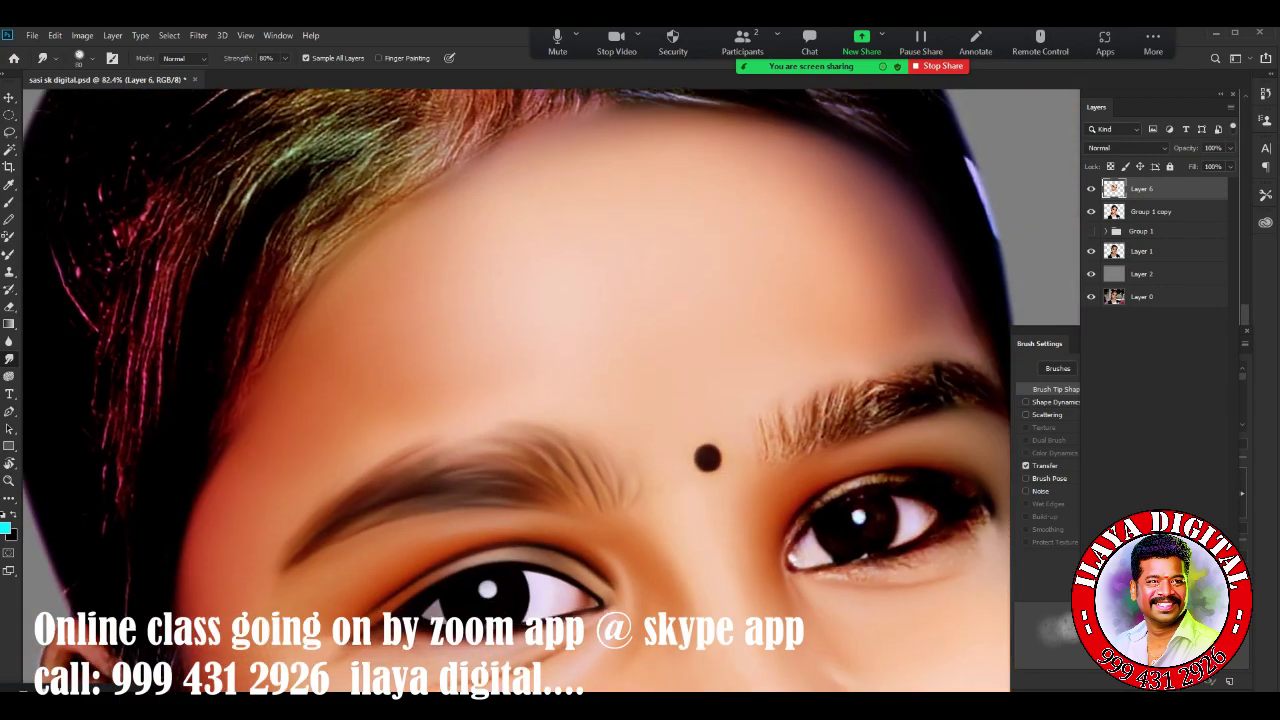
{"action": "scroll", "coordinate": [540, 390], "scroll_direction": "up", "scroll_amount": 2}
{"action": "scroll", "coordinate": [540, 390], "scroll_direction": "down", "scroll_amount": 2}
{"action": "scroll", "coordinate": [563, 585], "scroll_direction": "up", "scroll_amount": 1}
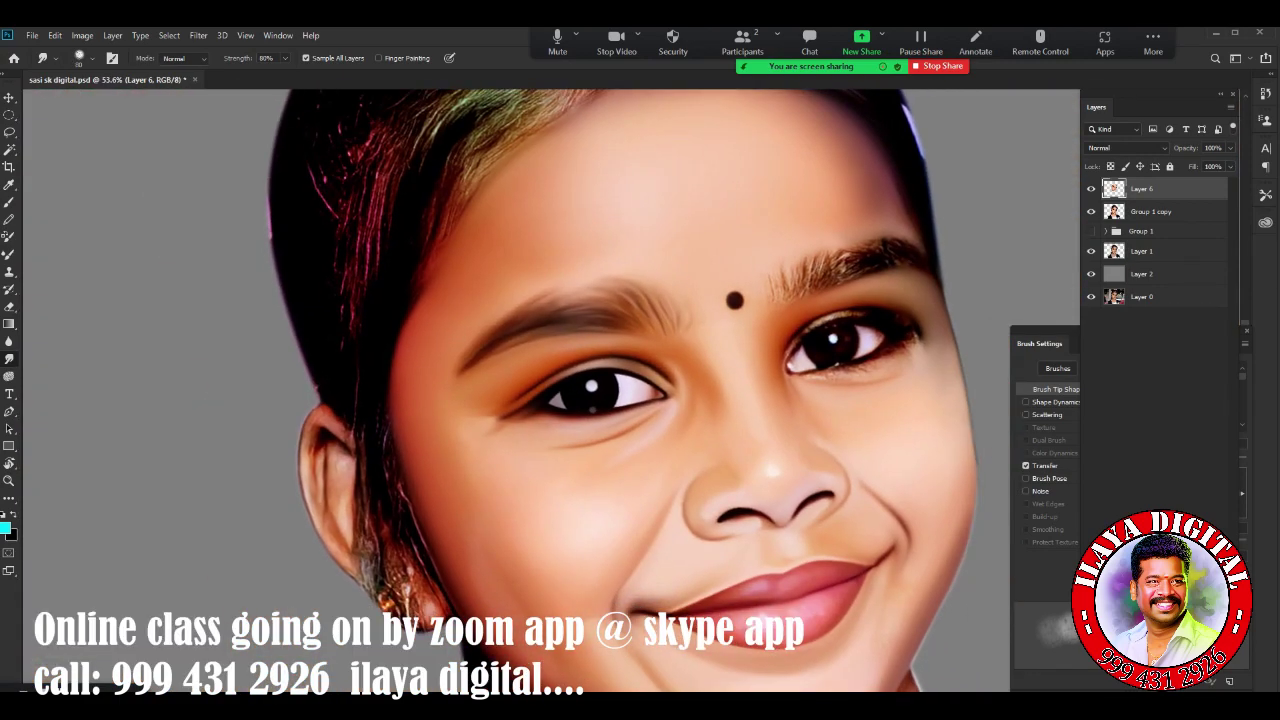
{"action": "scroll", "coordinate": [563, 585], "scroll_direction": "up", "scroll_amount": 3}
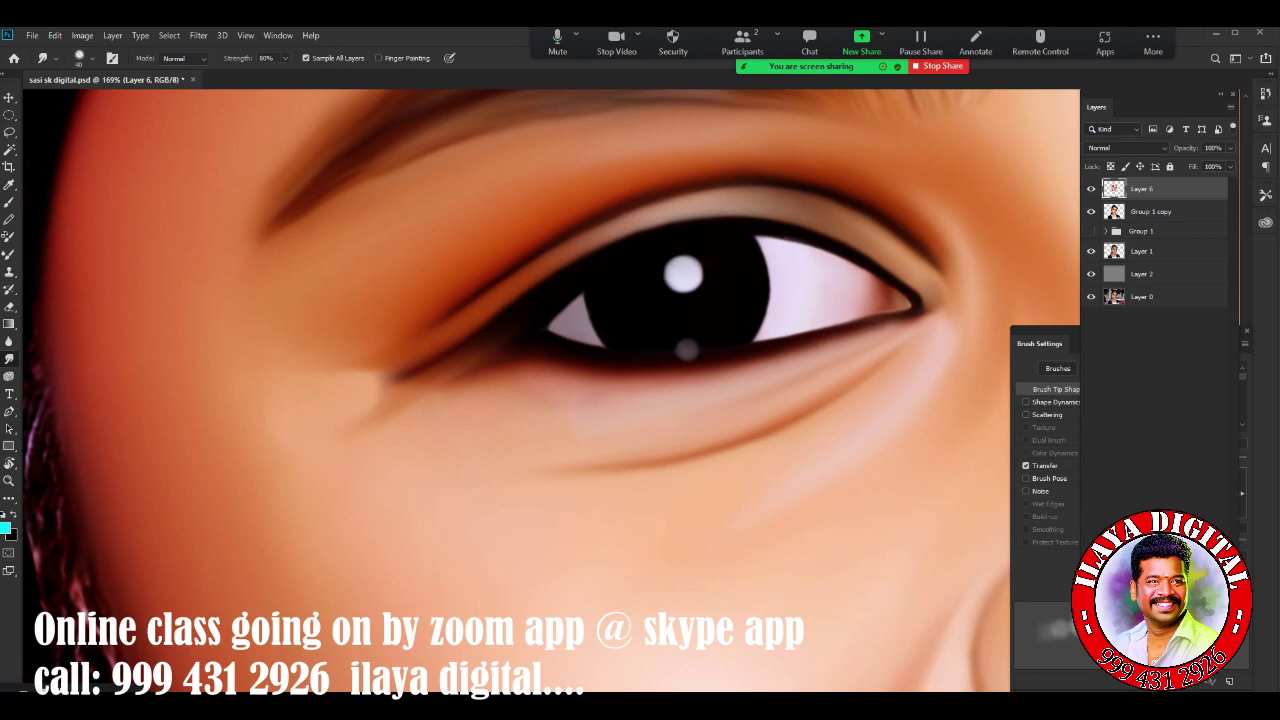
{"action": "scroll", "coordinate": [540, 390], "scroll_direction": "down", "scroll_amount": 3}
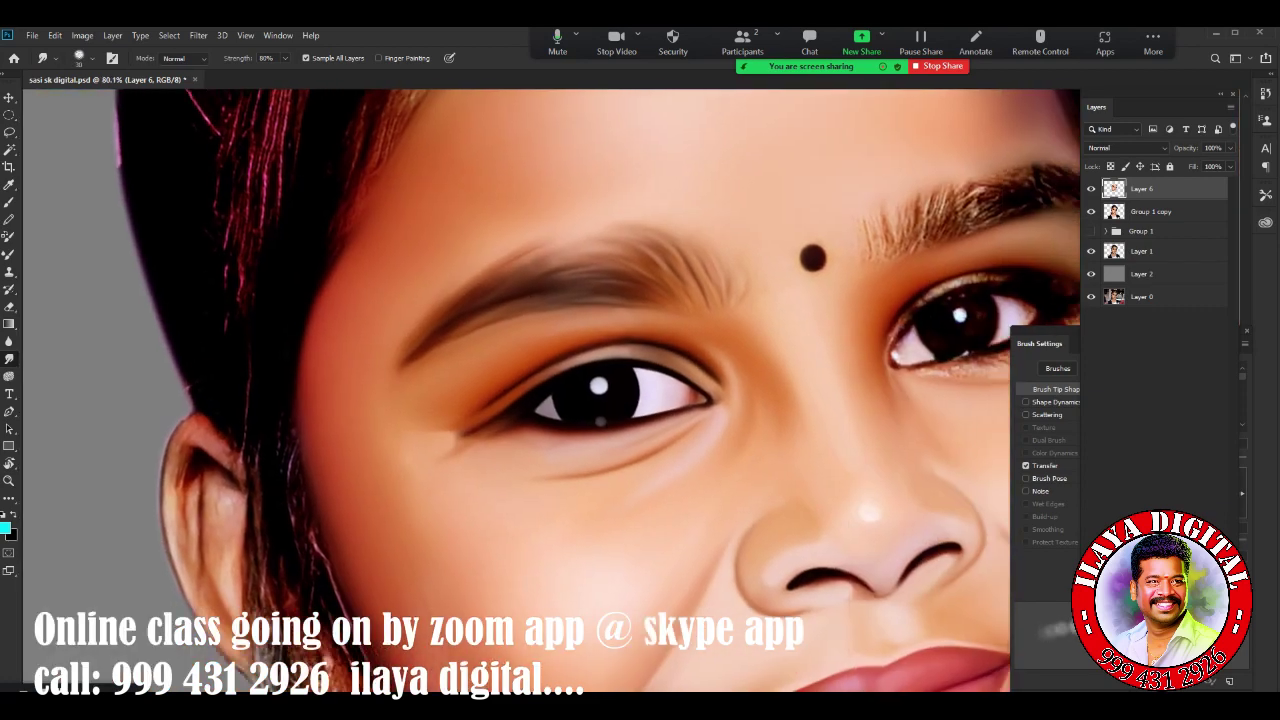
{"action": "scroll", "coordinate": [540, 390], "scroll_direction": "up", "scroll_amount": 2}
{"action": "scroll", "coordinate": [540, 390], "scroll_direction": "down", "scroll_amount": 3}
{"action": "scroll", "coordinate": [540, 390], "scroll_direction": "down", "scroll_amount": 1}
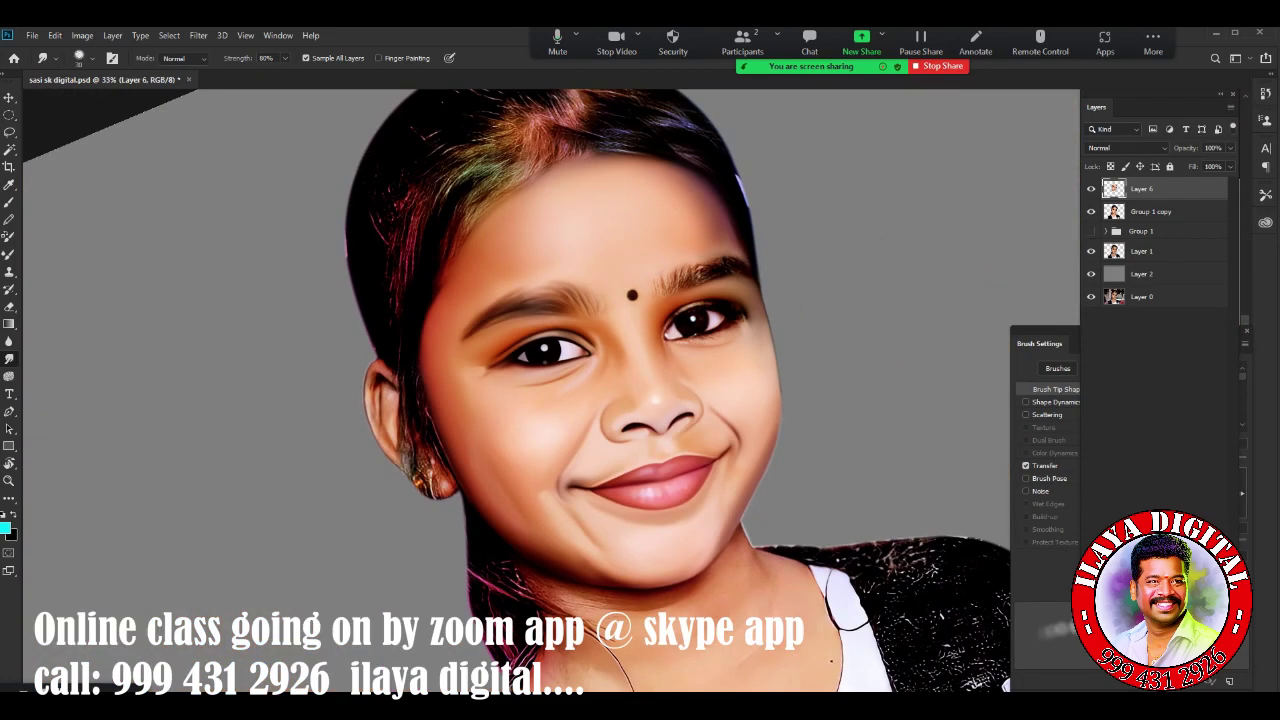
{"action": "scroll", "coordinate": [760, 346], "scroll_direction": "up", "scroll_amount": 3}
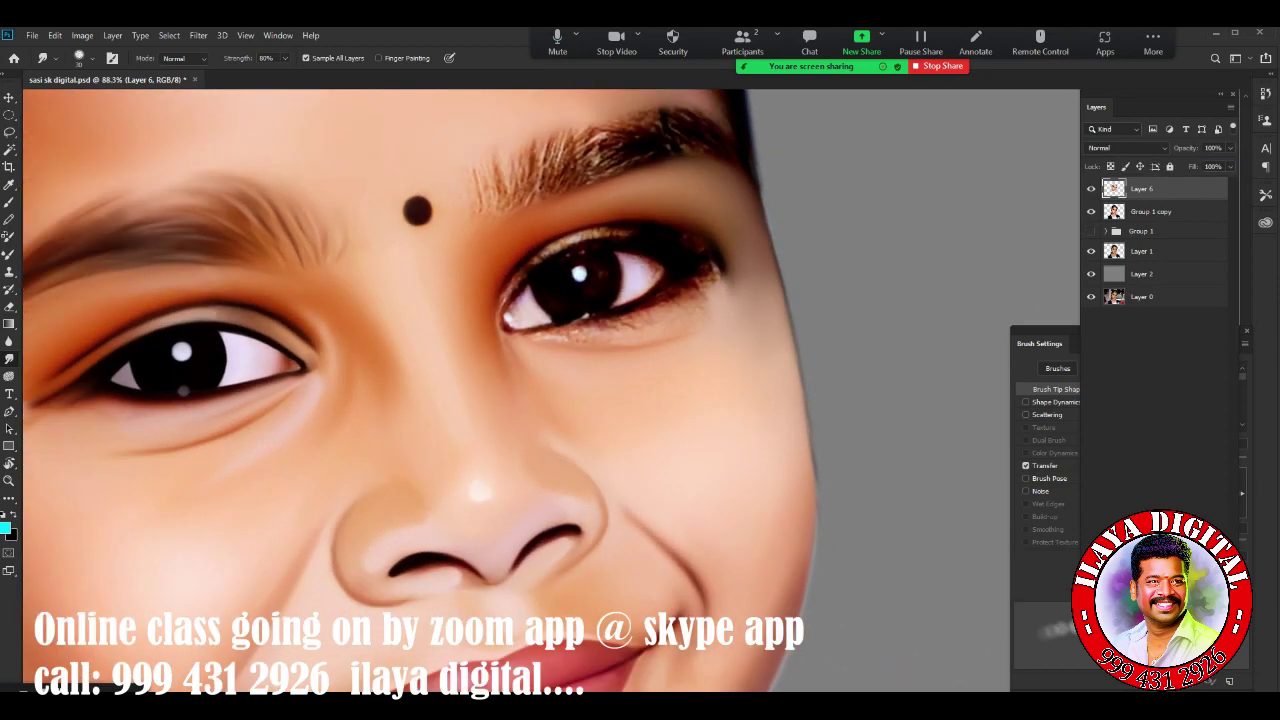
{"action": "scroll", "coordinate": [655, 232], "scroll_direction": "up", "scroll_amount": 3}
{"action": "key", "text": "p"}
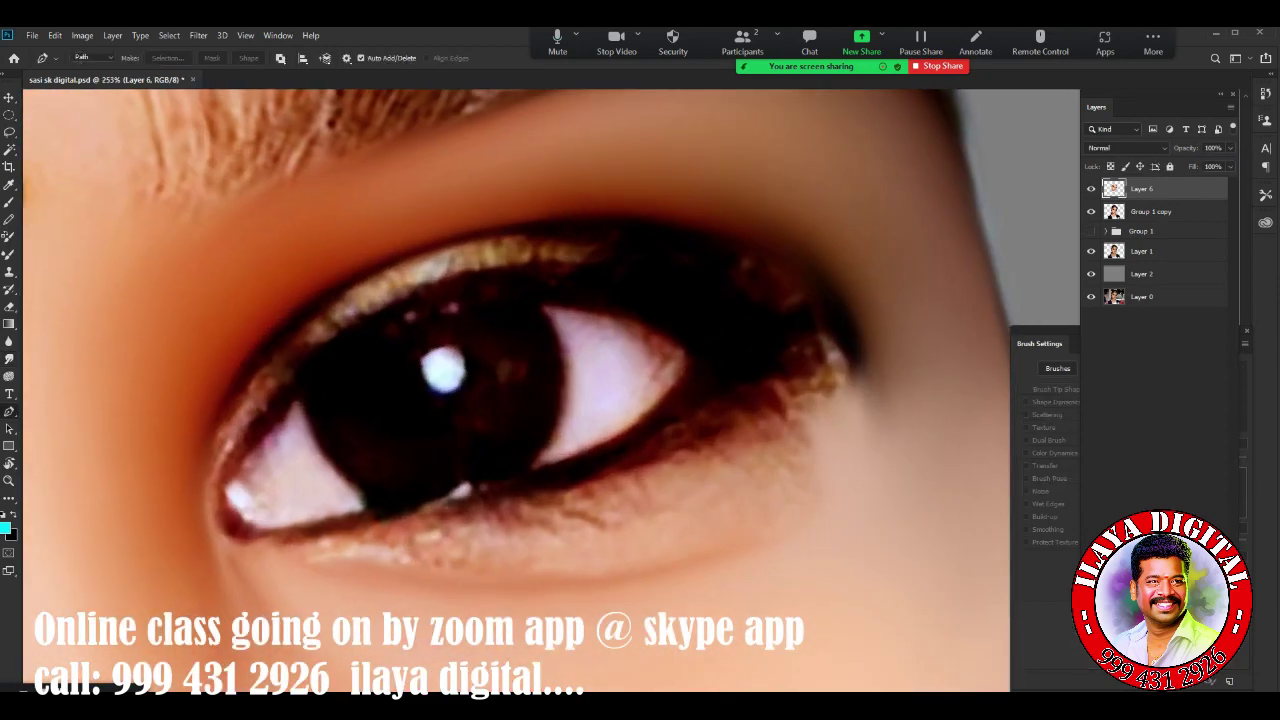
Trace a closed pen path over the right eye's upper eyelid band
{"action": "left_click_drag", "start_coordinate": [540, 234], "coordinate": [878, 203]}
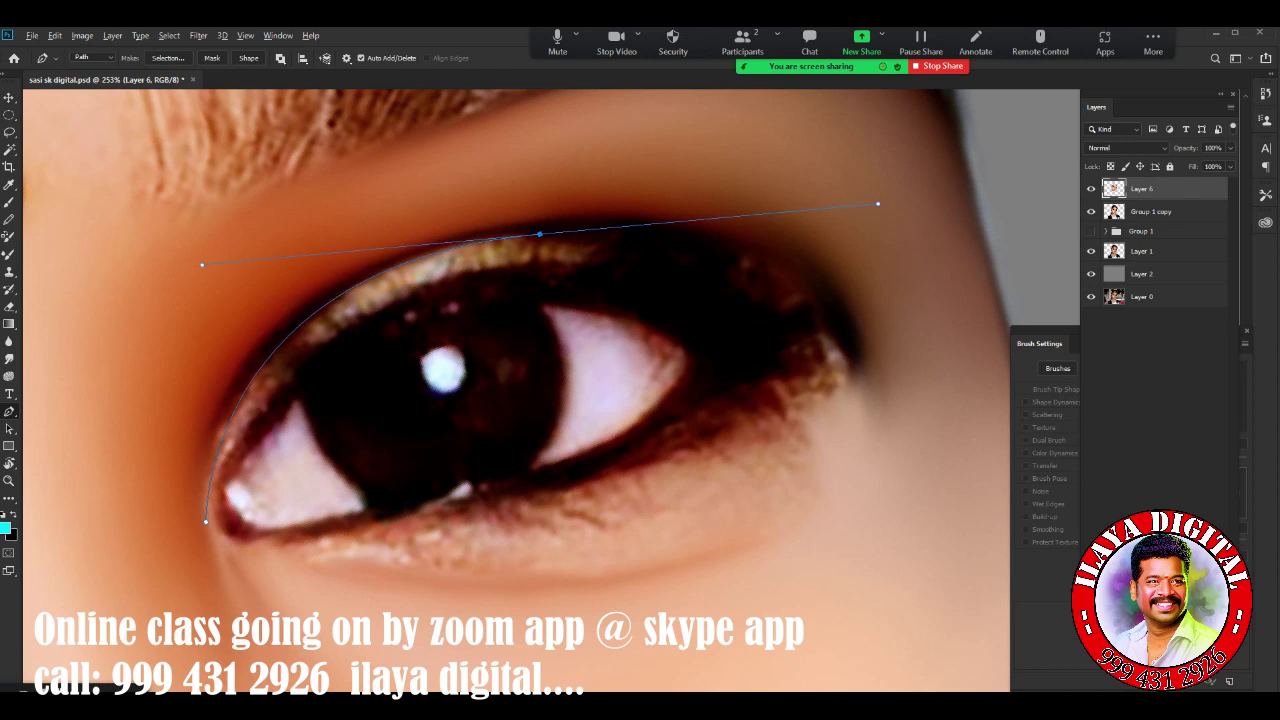
{"action": "left_click_drag", "start_coordinate": [841, 343], "coordinate": [911, 475]}
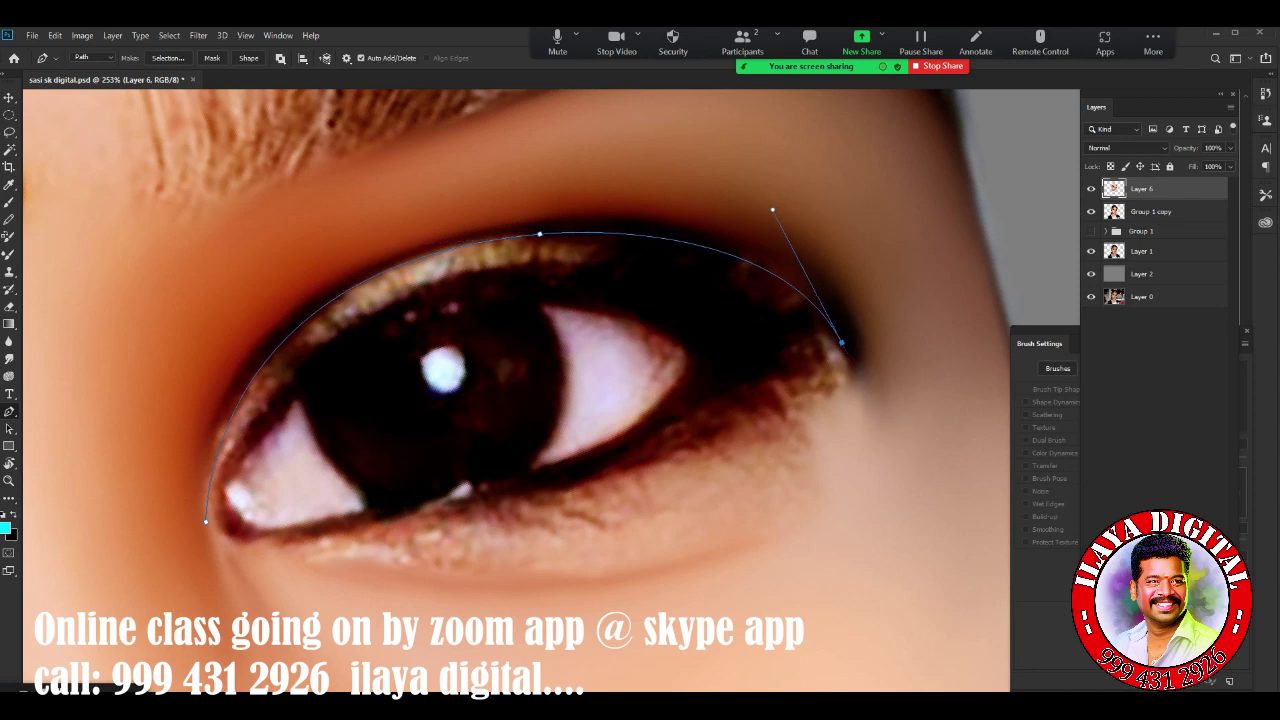
{"action": "left_click", "coordinate": [839, 385]}
{"action": "scroll", "coordinate": [660, 380], "scroll_direction": "down", "scroll_amount": 3}
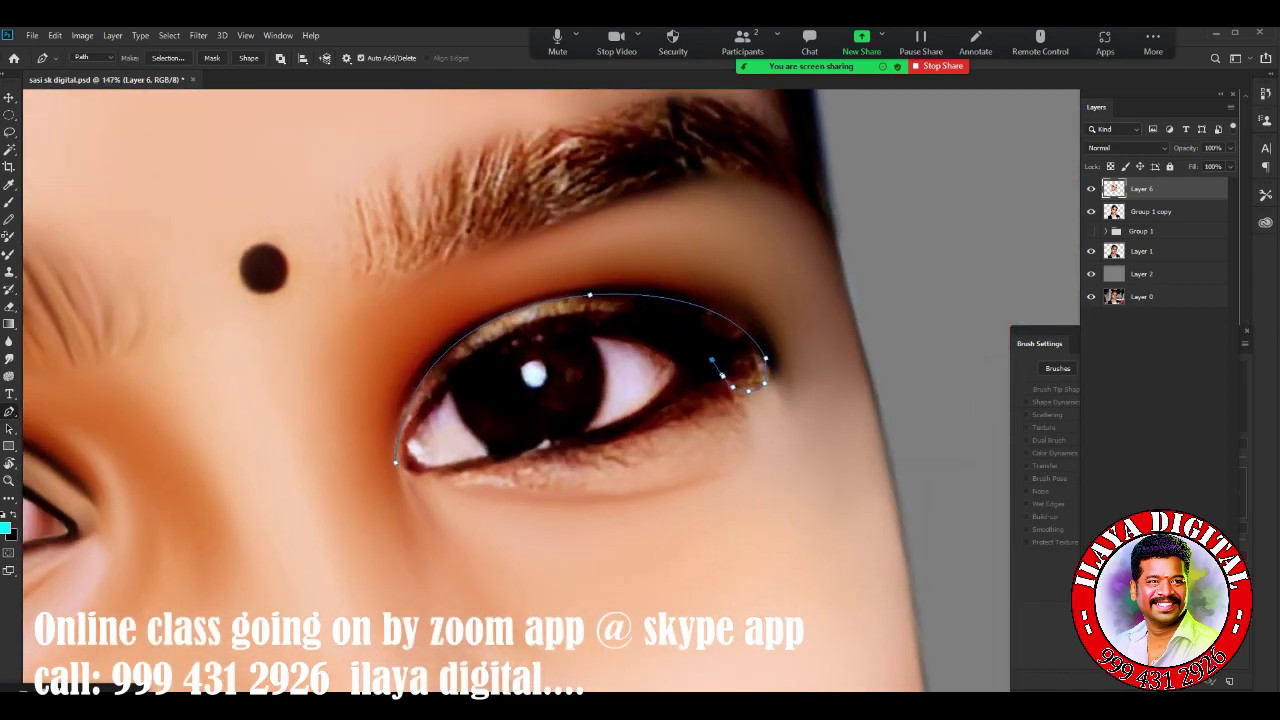
{"action": "left_click_drag", "start_coordinate": [398, 447], "coordinate": [282, 665]}
Convert the eyelid path into a selection feathered by 1.5 pixels
{"action": "right_click", "coordinate": [520, 330]}
{"action": "left_click", "coordinate": [560, 395]}
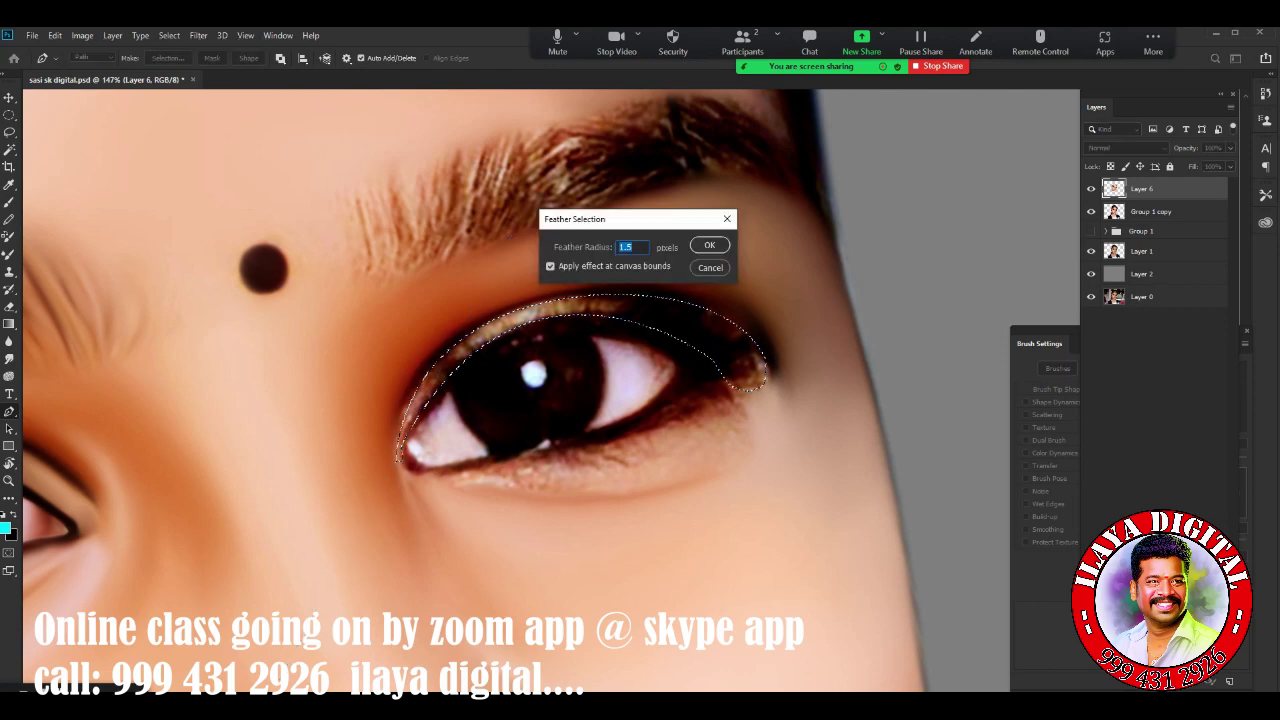
{"action": "key", "text": "Return"}
{"action": "scroll", "coordinate": [615, 400], "scroll_direction": "up", "scroll_amount": 2}
{"action": "scroll", "coordinate": [576, 444], "scroll_direction": "up", "scroll_amount": 3}
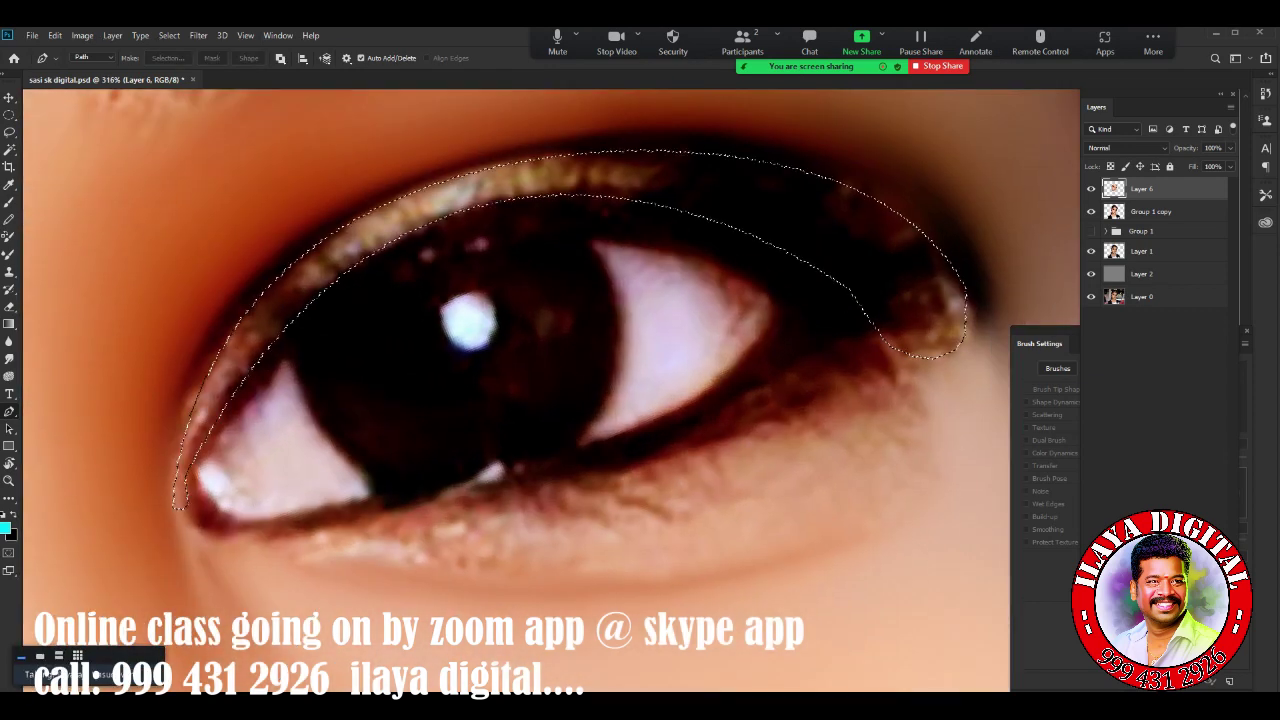
{"action": "left_click", "coordinate": [9, 358]}
{"action": "key", "text": "F6"}
{"action": "key", "text": "F6"}
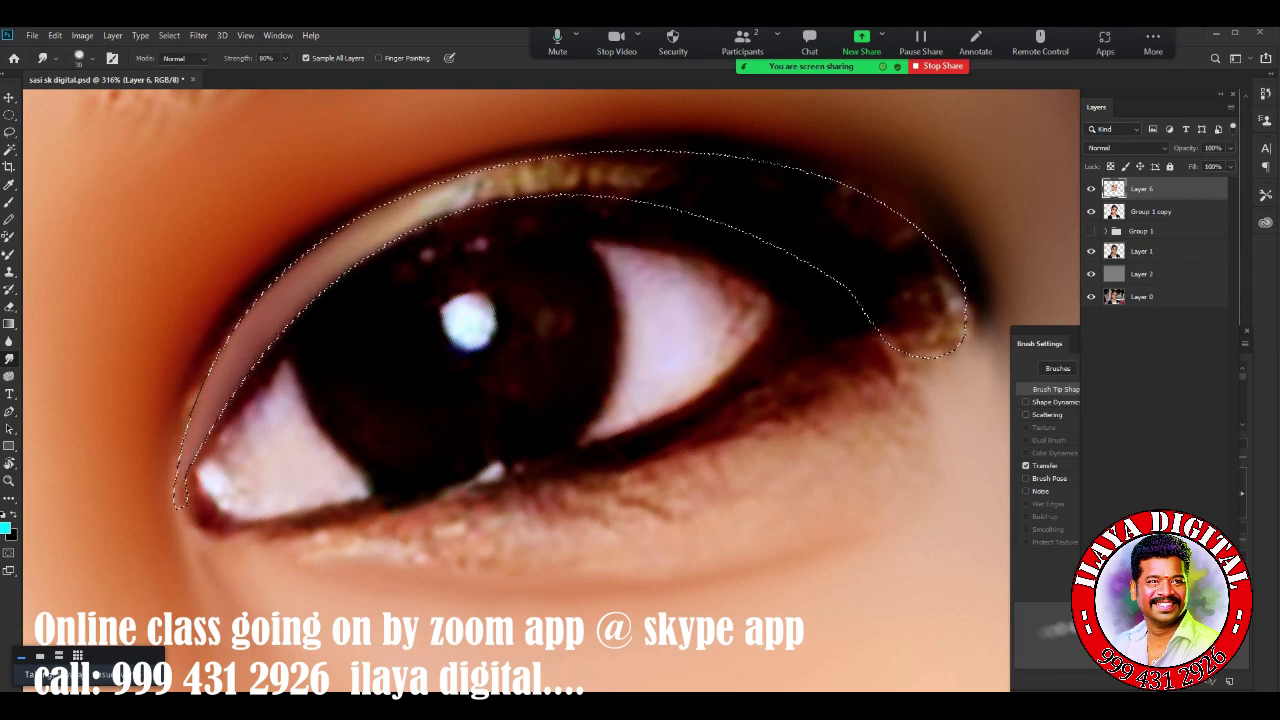
Smudge the upper eyelid band smooth inside the selection
{"action": "left_click_drag", "start_coordinate": [560, 175], "coordinate": [770, 205]}
{"action": "left_click_drag", "start_coordinate": [610, 180], "coordinate": [910, 265]}
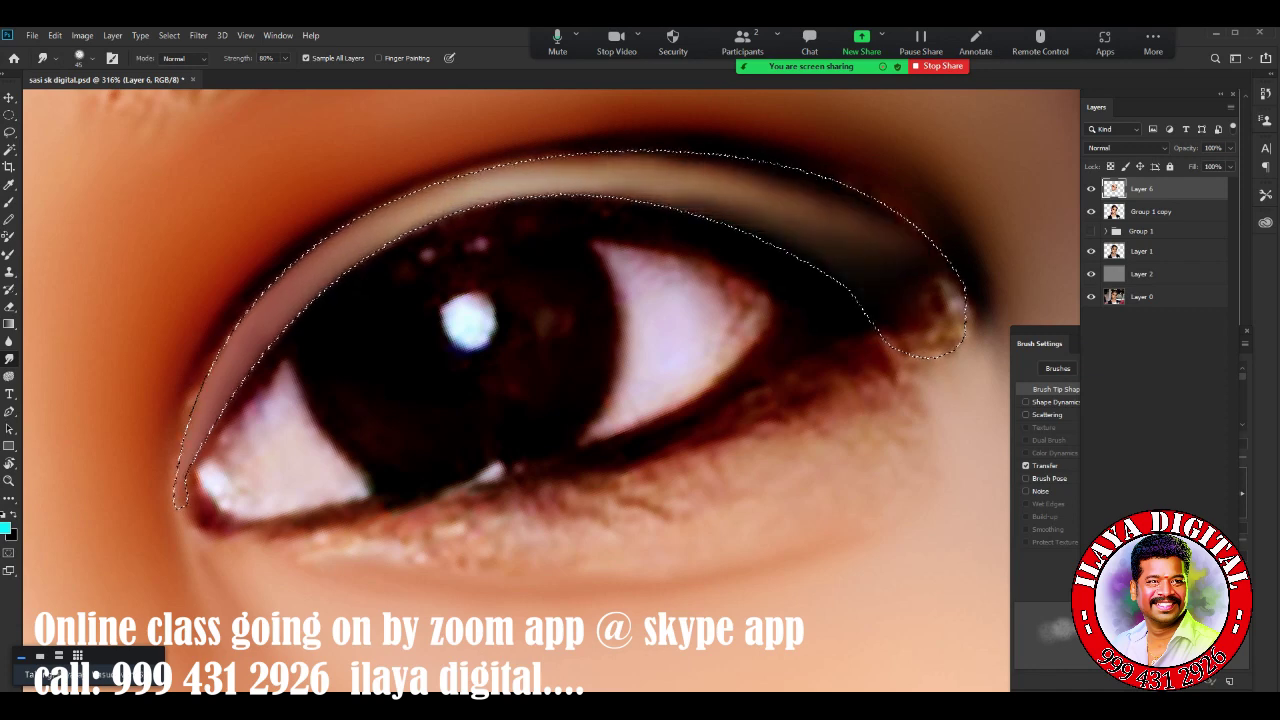
{"action": "left_click_drag", "start_coordinate": [680, 168], "coordinate": [850, 228]}
{"action": "left_click_drag", "start_coordinate": [780, 200], "coordinate": [920, 262]}
{"action": "left_click_drag", "start_coordinate": [730, 192], "coordinate": [930, 300]}
{"action": "left_click_drag", "start_coordinate": [690, 180], "coordinate": [900, 280]}
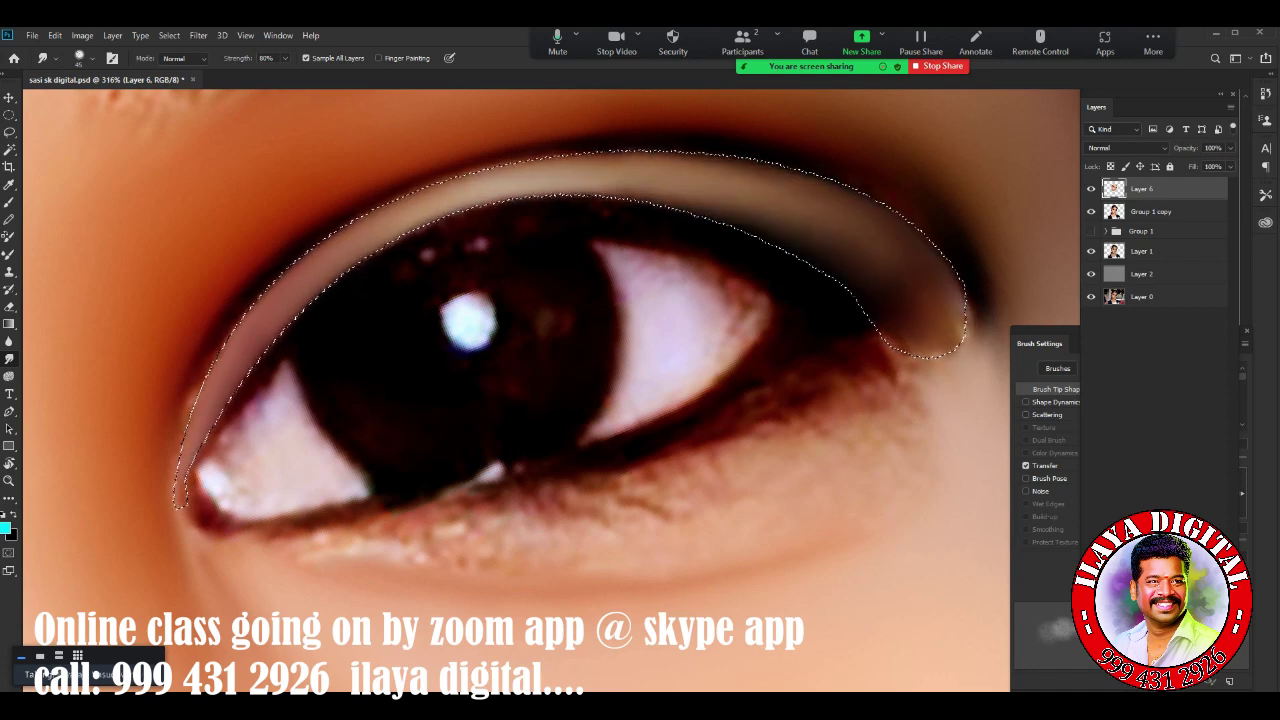
{"action": "left_click_drag", "start_coordinate": [620, 186], "coordinate": [945, 305]}
{"action": "left_click_drag", "start_coordinate": [745, 196], "coordinate": [885, 250]}
{"action": "left_click_drag", "start_coordinate": [552, 168], "coordinate": [810, 228]}
{"action": "left_click_drag", "start_coordinate": [625, 165], "coordinate": [780, 212]}
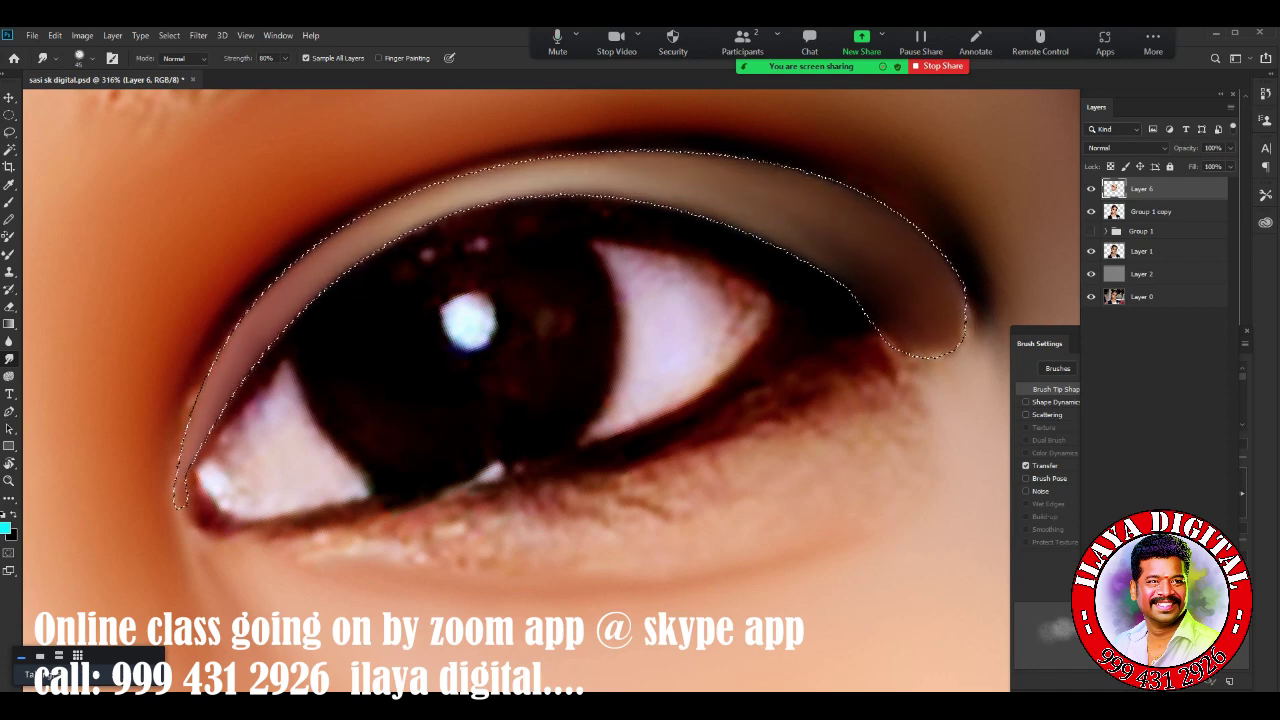
{"action": "mouse_move", "coordinate": [555, 172]}
{"action": "left_mouse_down"}
{"action": "mouse_move", "coordinate": [860, 205]}
{"action": "mouse_move", "coordinate": [670, 185]}
{"action": "left_mouse_up"}
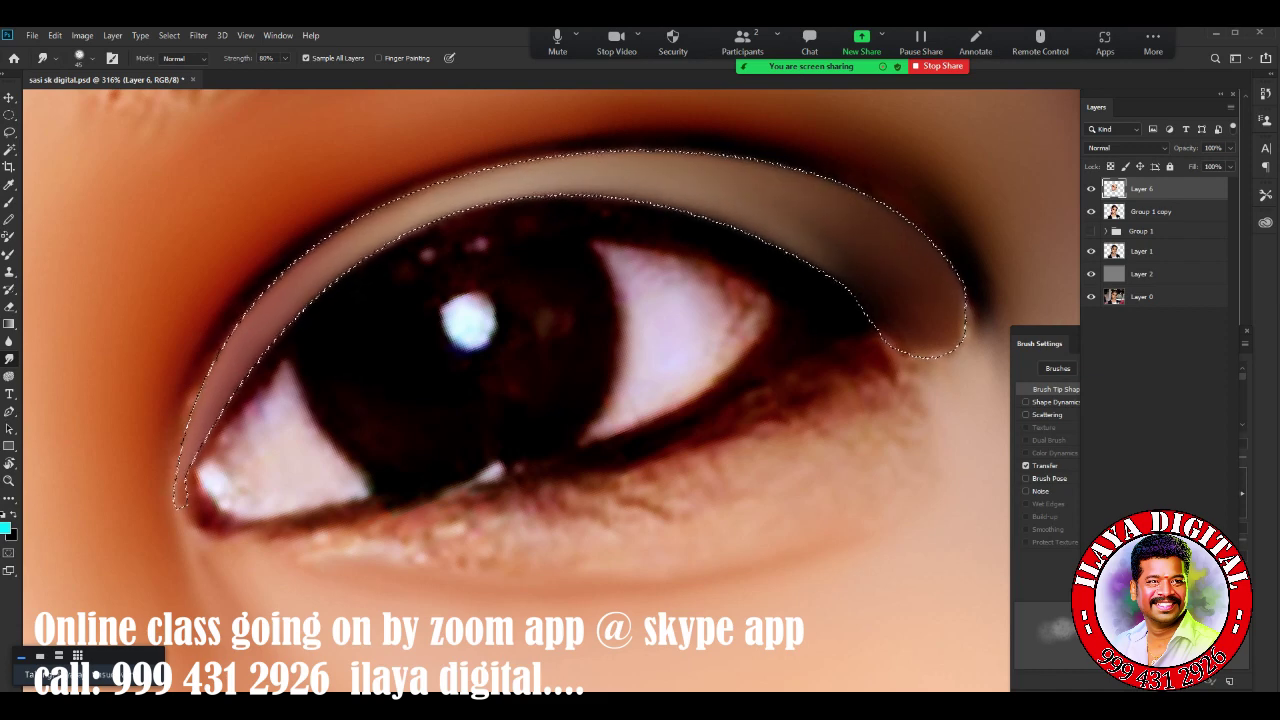
Darken the iris specks and blend the pink inner eye corner into a darker lash line
{"action": "key", "text": "bracketleft"}
{"action": "key", "text": "bracketleft"}
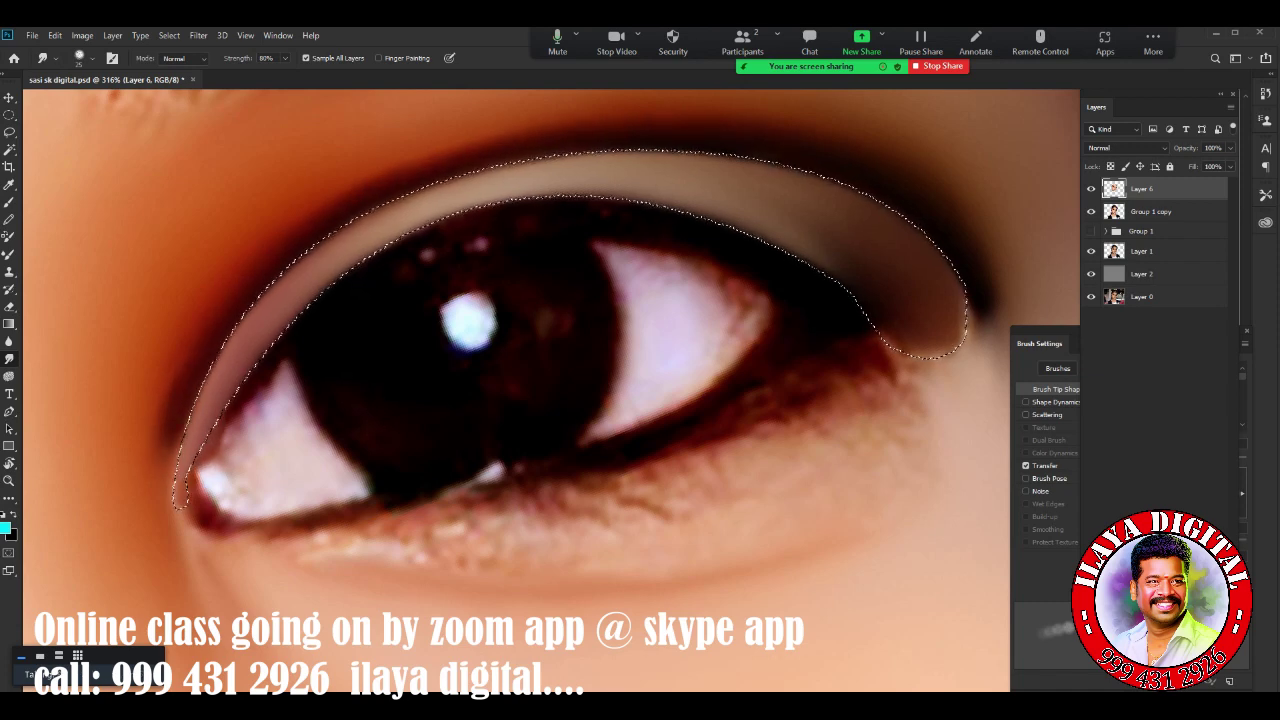
{"action": "key", "text": "bracketright"}
{"action": "key", "text": "bracketright"}
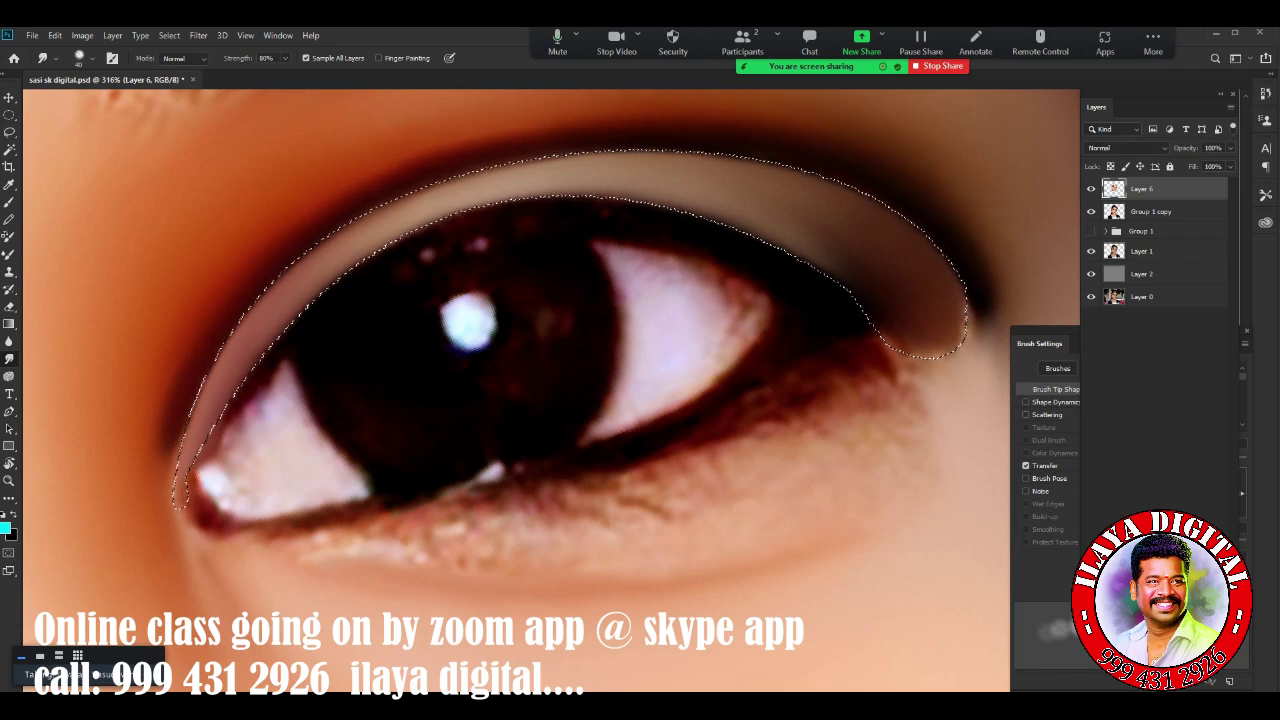
{"action": "left_click_drag", "start_coordinate": [455, 229], "coordinate": [478, 245]}
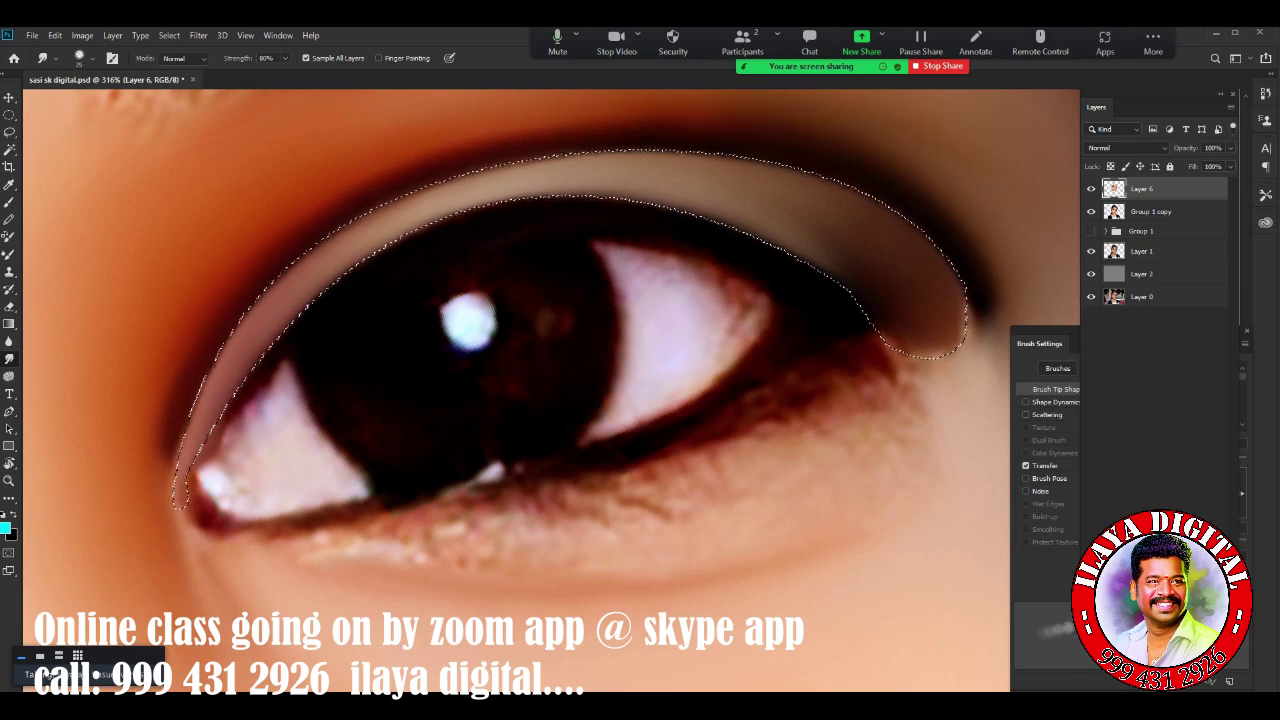
{"action": "left_click_drag", "start_coordinate": [276, 386], "coordinate": [228, 446]}
{"action": "mouse_move", "coordinate": [274, 388]}
{"action": "left_mouse_down"}
{"action": "mouse_move", "coordinate": [196, 518]}
{"action": "mouse_move", "coordinate": [256, 524]}
{"action": "left_mouse_up"}
{"action": "mouse_move", "coordinate": [200, 484]}
{"action": "left_mouse_down"}
{"action": "mouse_move", "coordinate": [202, 520]}
{"action": "mouse_move", "coordinate": [300, 530]}
{"action": "left_mouse_up"}
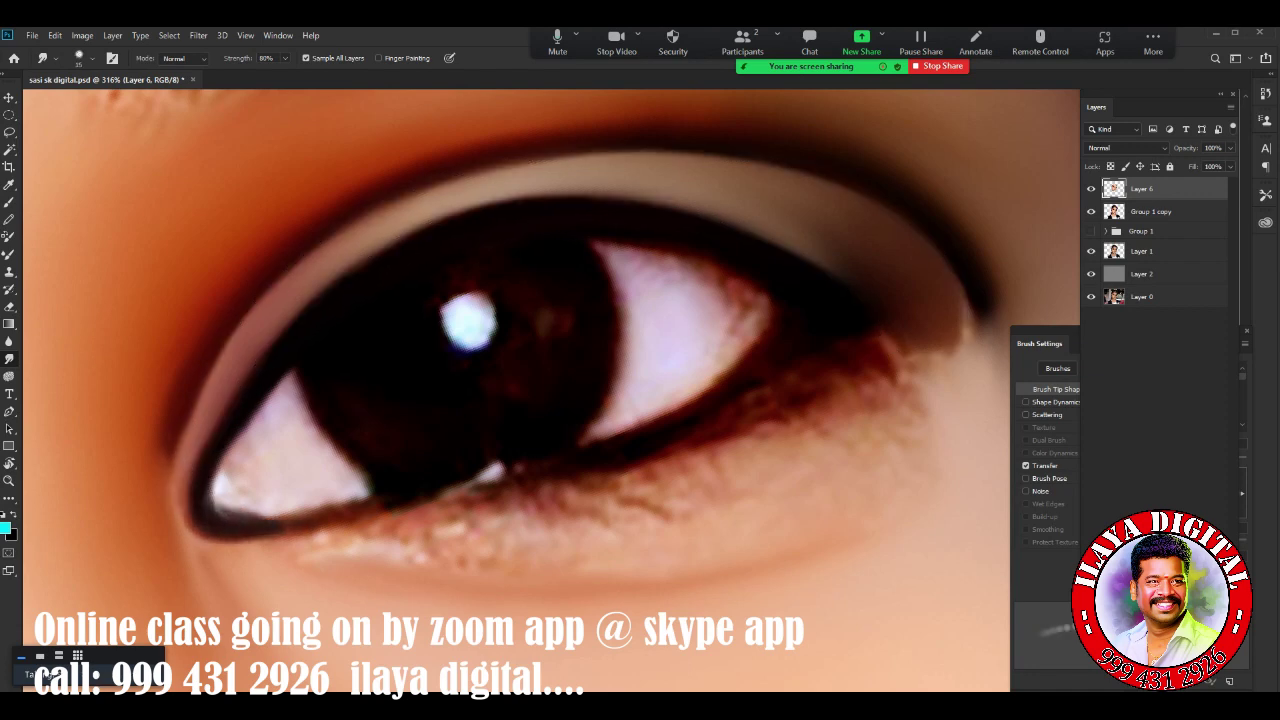
{"action": "scroll", "coordinate": [849, 466], "scroll_direction": "down", "scroll_amount": 3}
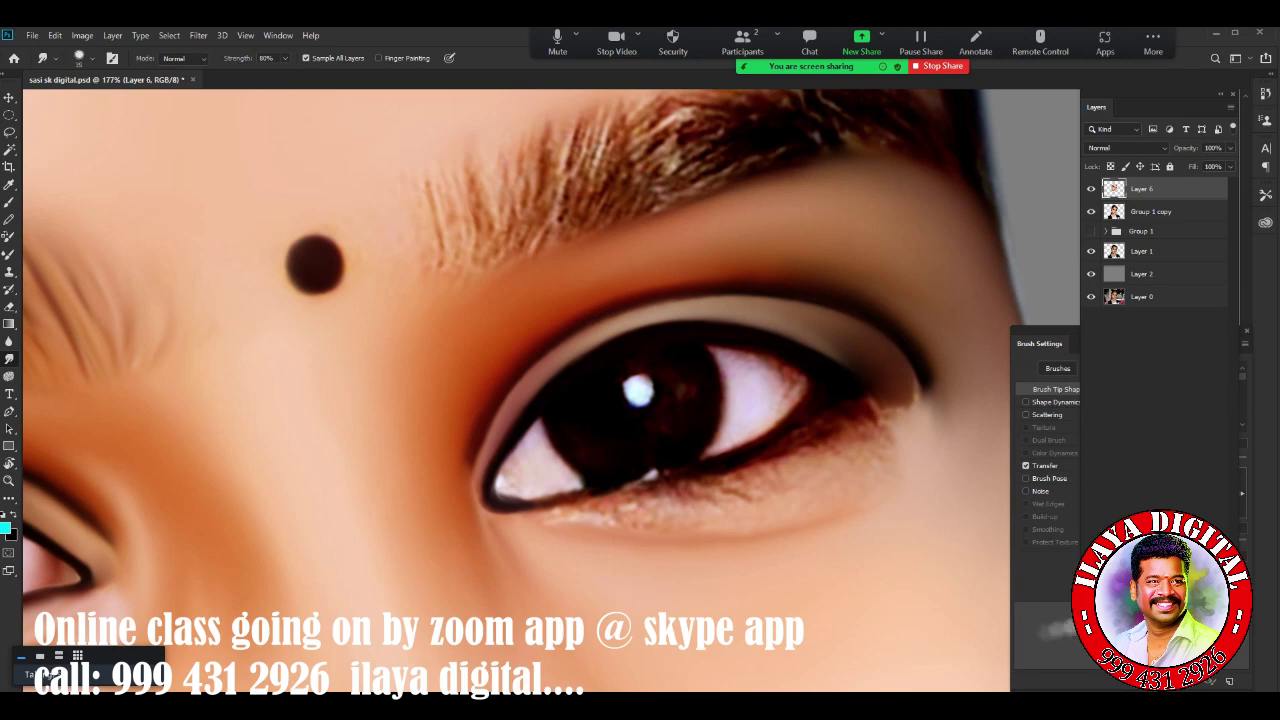
Trace a pen path around the right eye's opening
{"action": "scroll", "coordinate": [896, 470], "scroll_direction": "up", "scroll_amount": 3}
{"action": "key", "text": "p"}
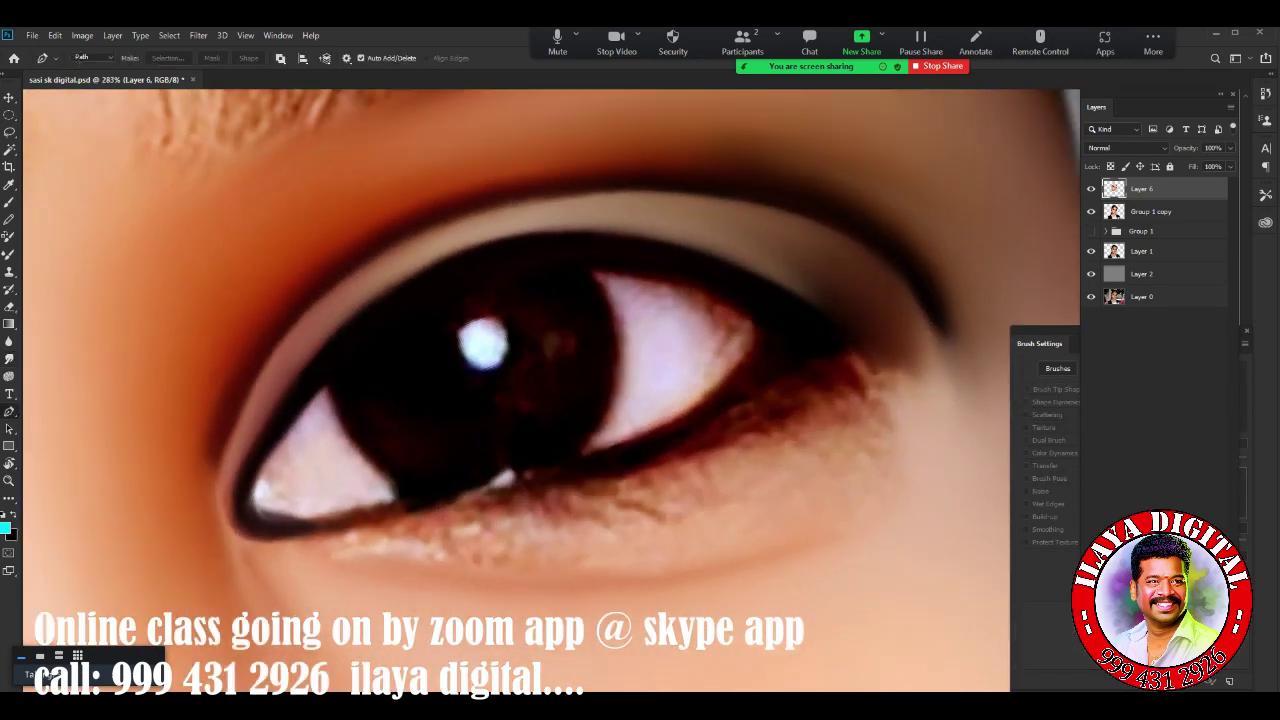
{"action": "left_click", "coordinate": [247, 500]}
{"action": "left_click_drag", "start_coordinate": [755, 322], "coordinate": [1008, 470]}
{"action": "left_click_drag", "start_coordinate": [1080, 516], "coordinate": [1122, 514]}
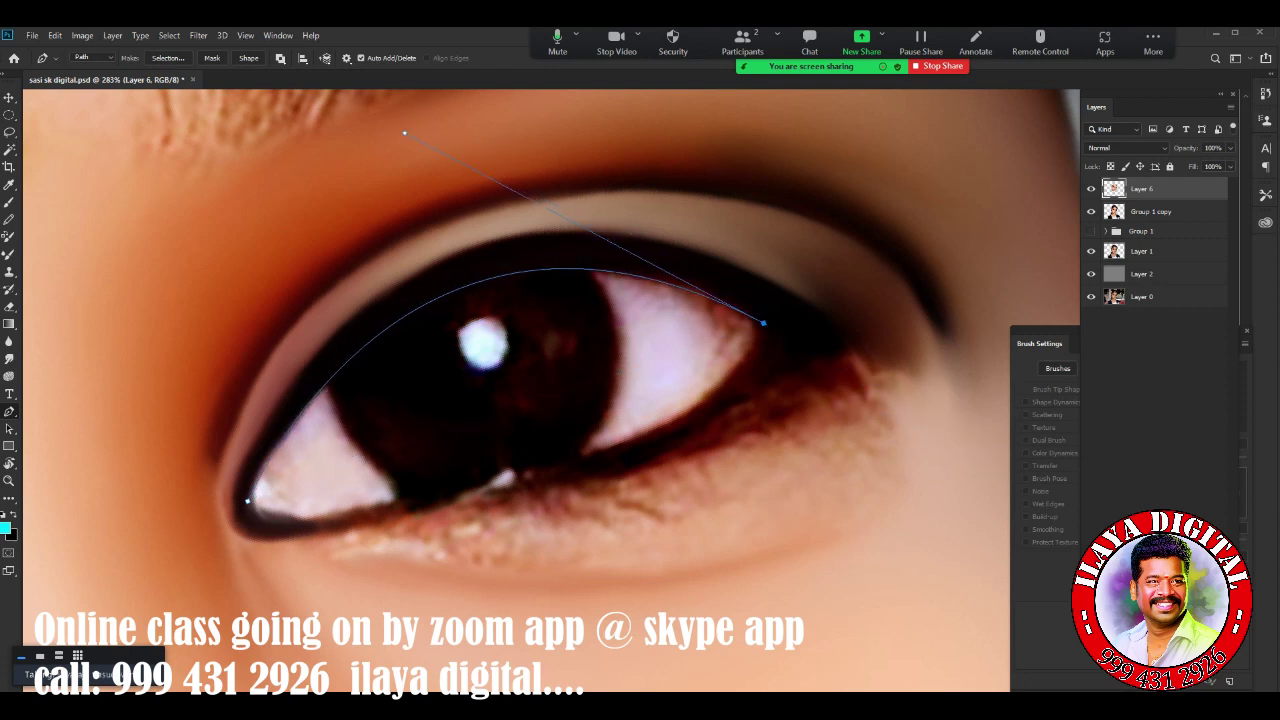
{"action": "scroll", "coordinate": [686, 546], "scroll_direction": "down", "scroll_amount": 2}
{"action": "left_click_drag", "start_coordinate": [430, 531], "coordinate": [721, 500]}
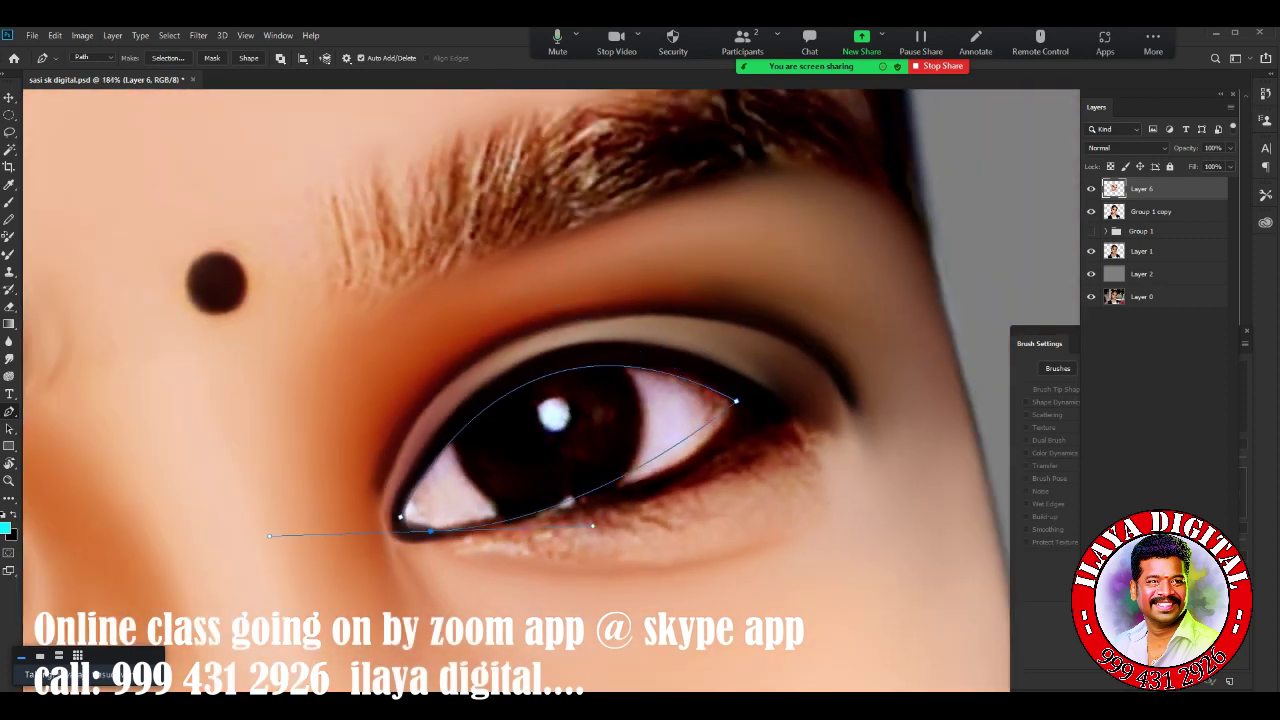
{"action": "scroll", "coordinate": [420, 560], "scroll_direction": "up", "scroll_amount": 5}
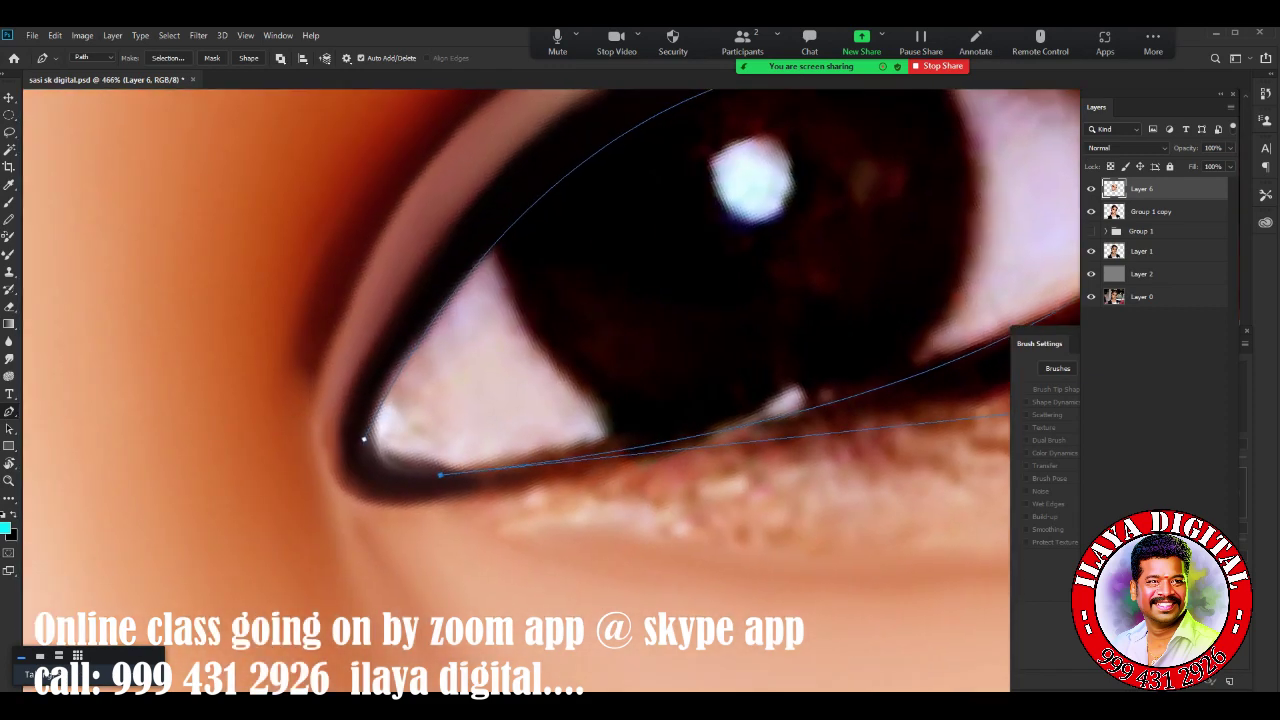
Turn the eye outline into a selection feathered by 1.5 pixels
{"action": "key", "text": "ctrl+Return"}
{"action": "key", "text": "shift+F6"}
{"action": "key", "text": "Return"}
{"action": "scroll", "coordinate": [550, 390], "scroll_direction": "down", "scroll_amount": 3}
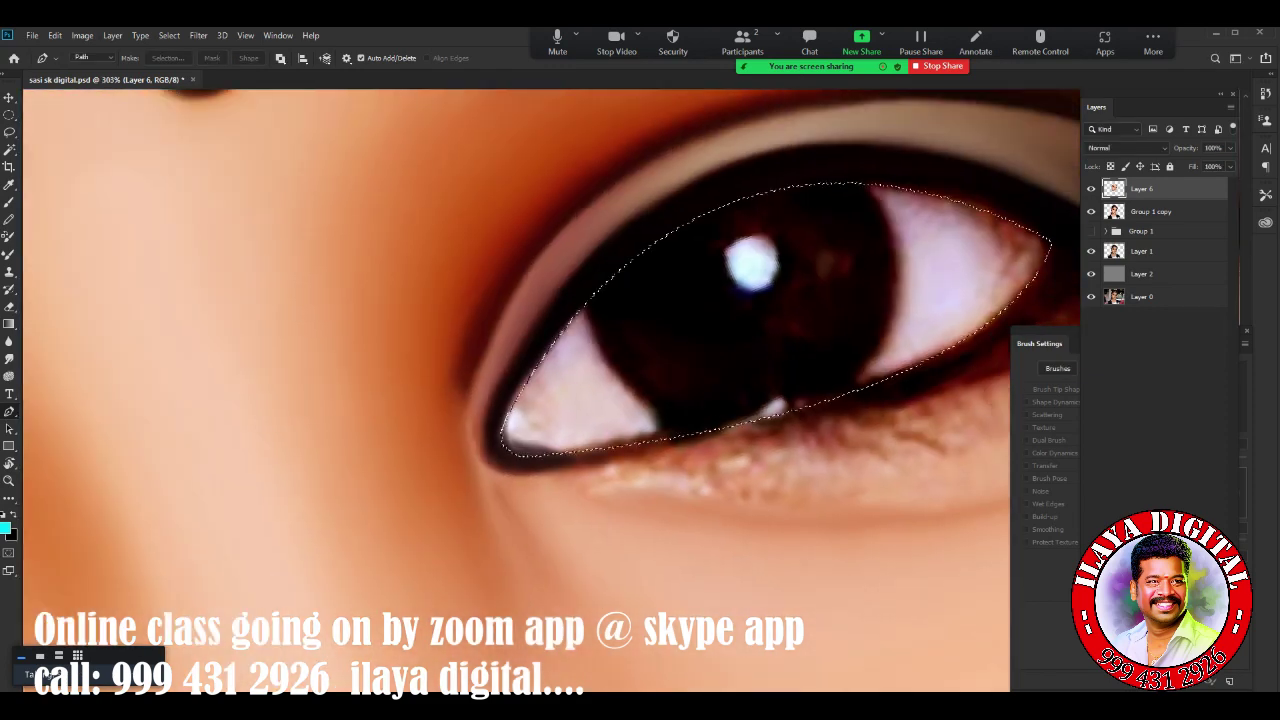
{"action": "key", "text": "r"}
Smudge the eye whites smooth, darken the iris, round the catchlight and add a lower highlight
{"action": "mouse_move", "coordinate": [824, 346]}
{"action": "left_mouse_down"}
{"action": "mouse_move", "coordinate": [720, 400]}
{"action": "mouse_move", "coordinate": [690, 440]}
{"action": "mouse_move", "coordinate": [480, 500]}
{"action": "mouse_move", "coordinate": [355, 470]}
{"action": "mouse_move", "coordinate": [358, 508]}
{"action": "left_mouse_up"}
{"action": "key", "text": "e"}
{"action": "key", "text": "r"}
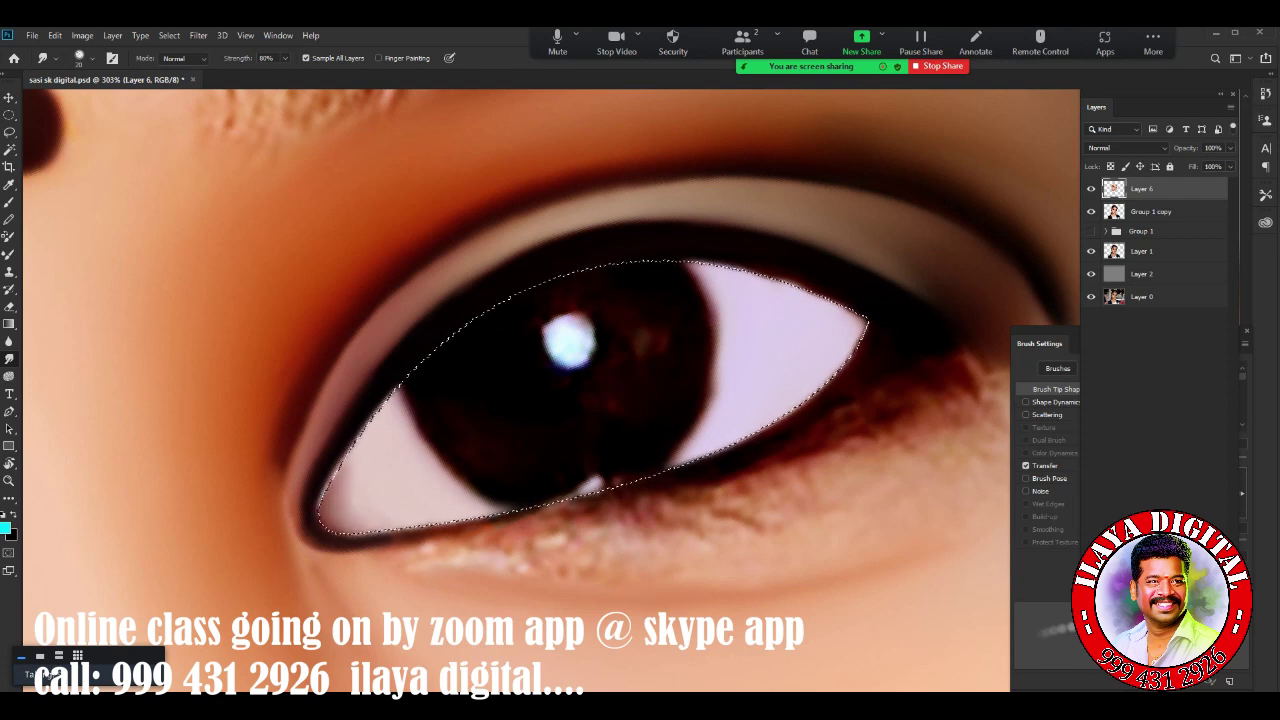
{"action": "left_click_drag", "start_coordinate": [480, 448], "coordinate": [430, 466]}
{"action": "left_click_drag", "start_coordinate": [540, 300], "coordinate": [712, 385]}
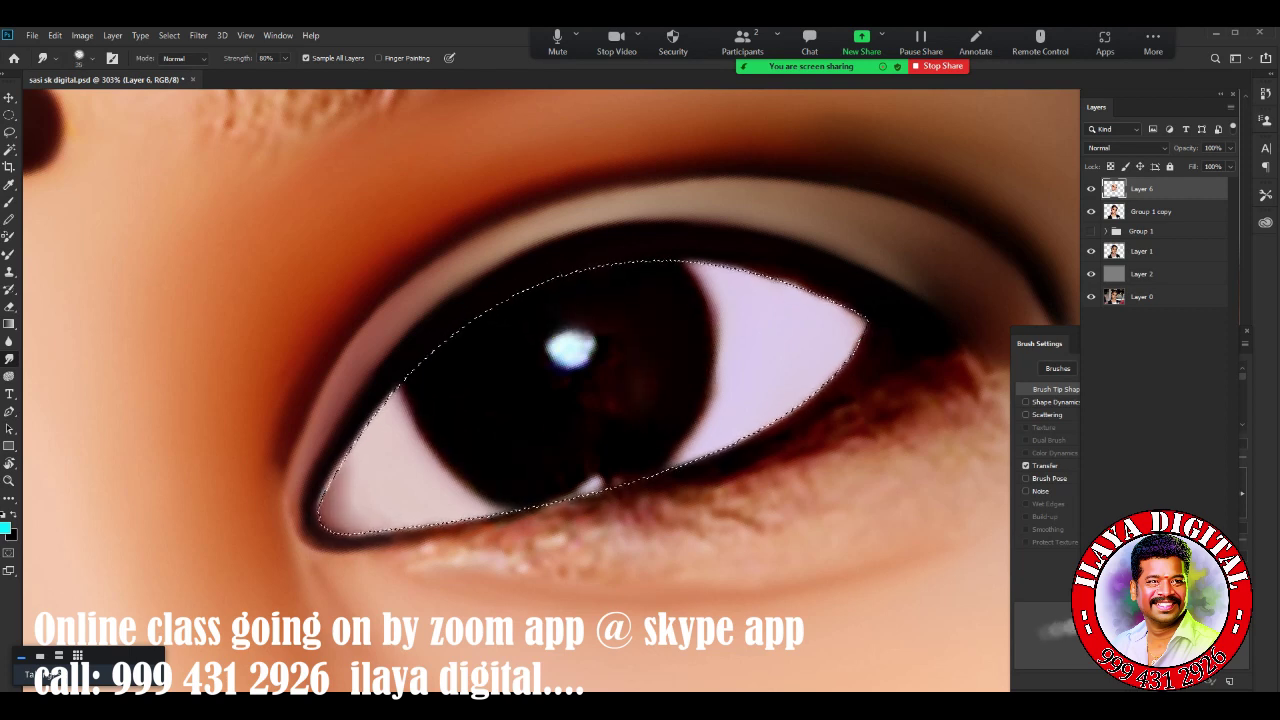
{"action": "mouse_move", "coordinate": [560, 330]}
{"action": "left_mouse_down"}
{"action": "mouse_move", "coordinate": [600, 345]}
{"action": "mouse_move", "coordinate": [580, 360]}
{"action": "left_mouse_up"}
{"action": "left_click_drag", "start_coordinate": [575, 470], "coordinate": [605, 478]}
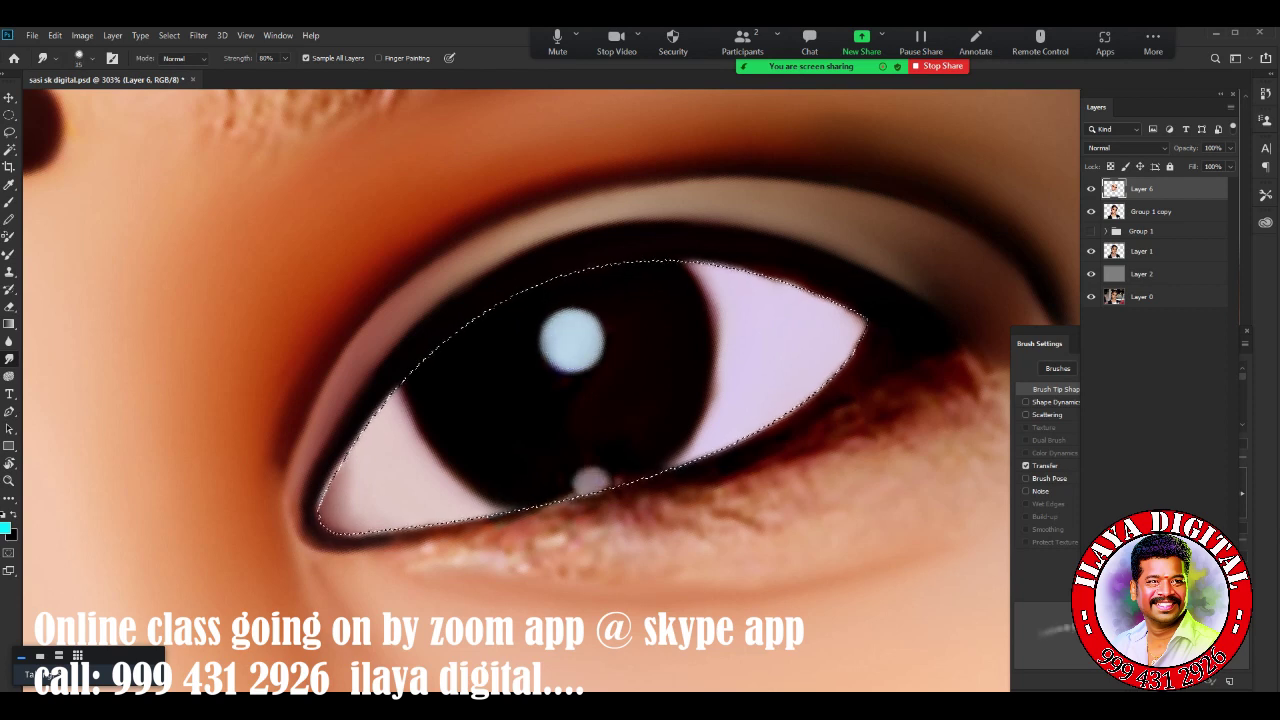
Adjust the smudge brush size and draw a circular selection around the iris
{"action": "key", "text": "bracketright"}
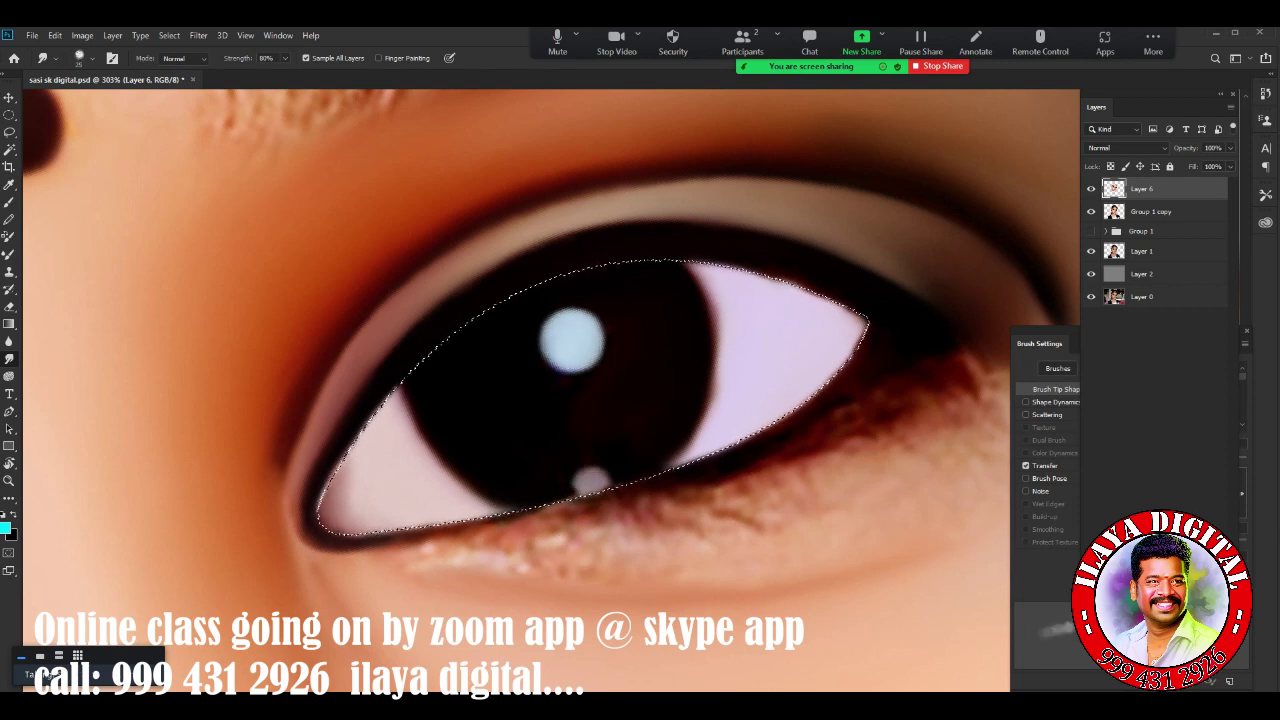
{"action": "key", "text": "bracketleft"}
{"action": "key", "text": "bracketleft"}
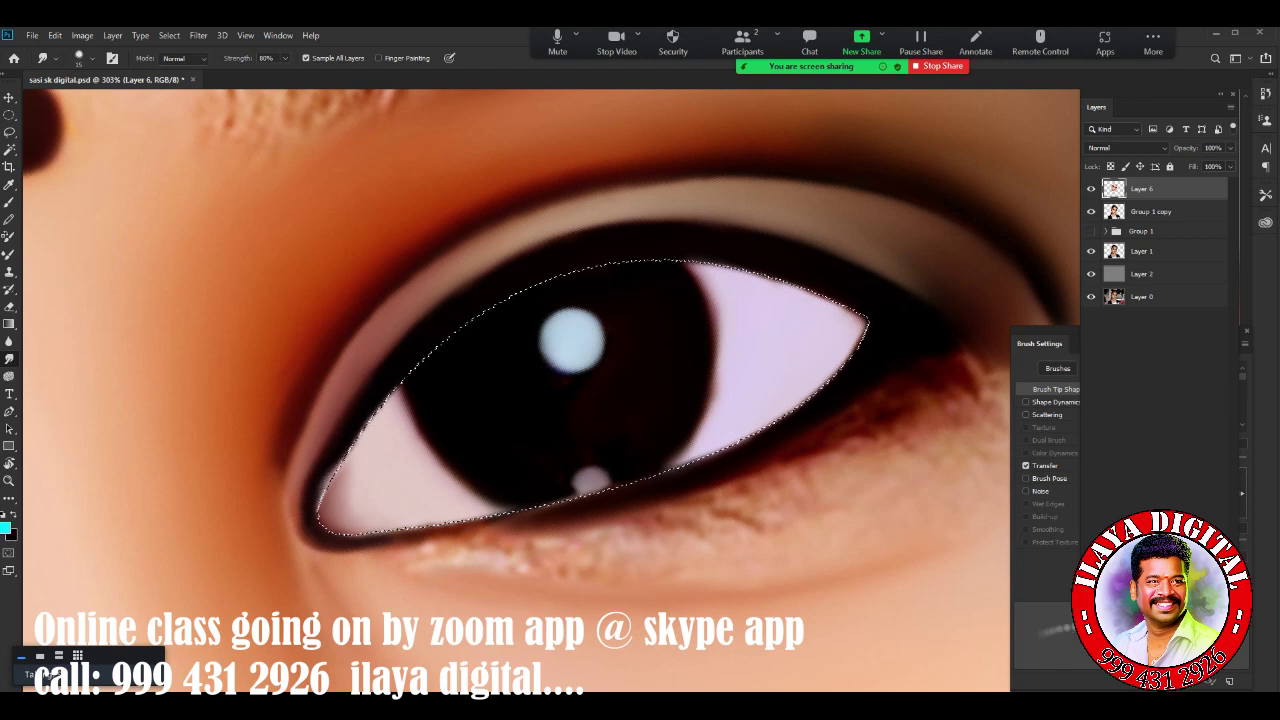
{"action": "key", "text": "bracketright"}
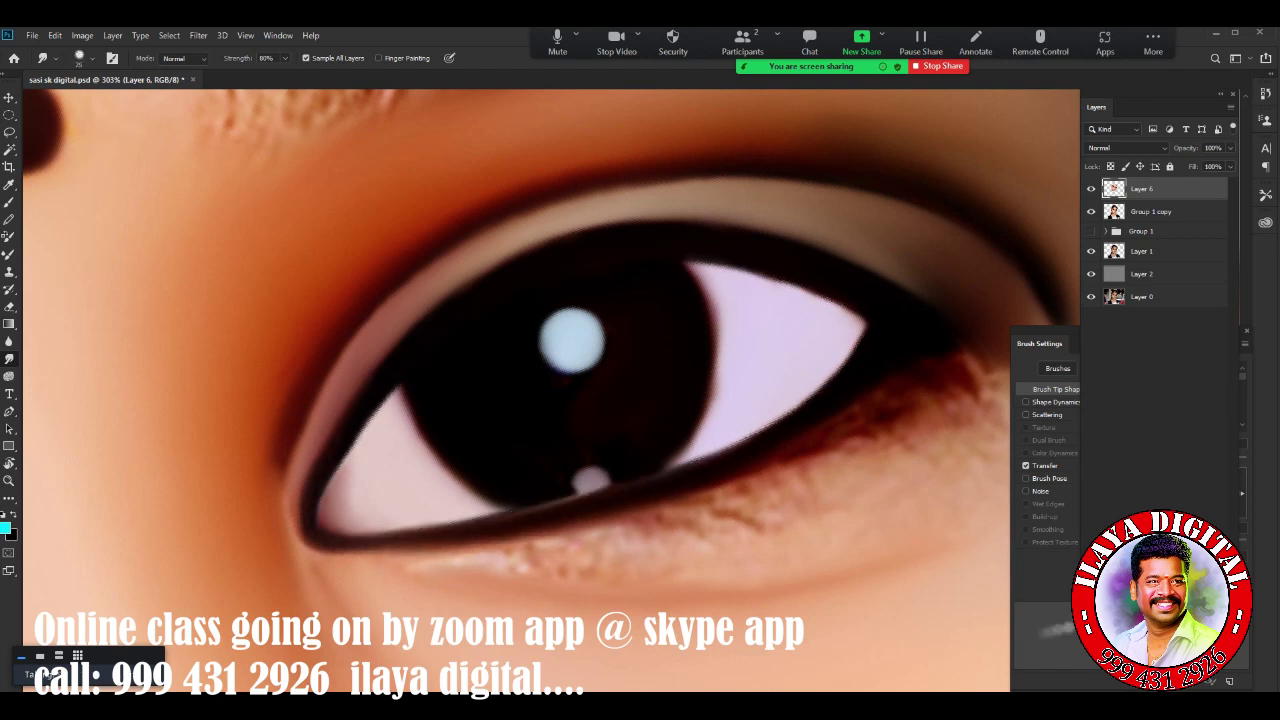
{"action": "key", "text": "m"}
{"action": "left_click_drag", "start_coordinate": [405, 200], "coordinate": [717, 512]}
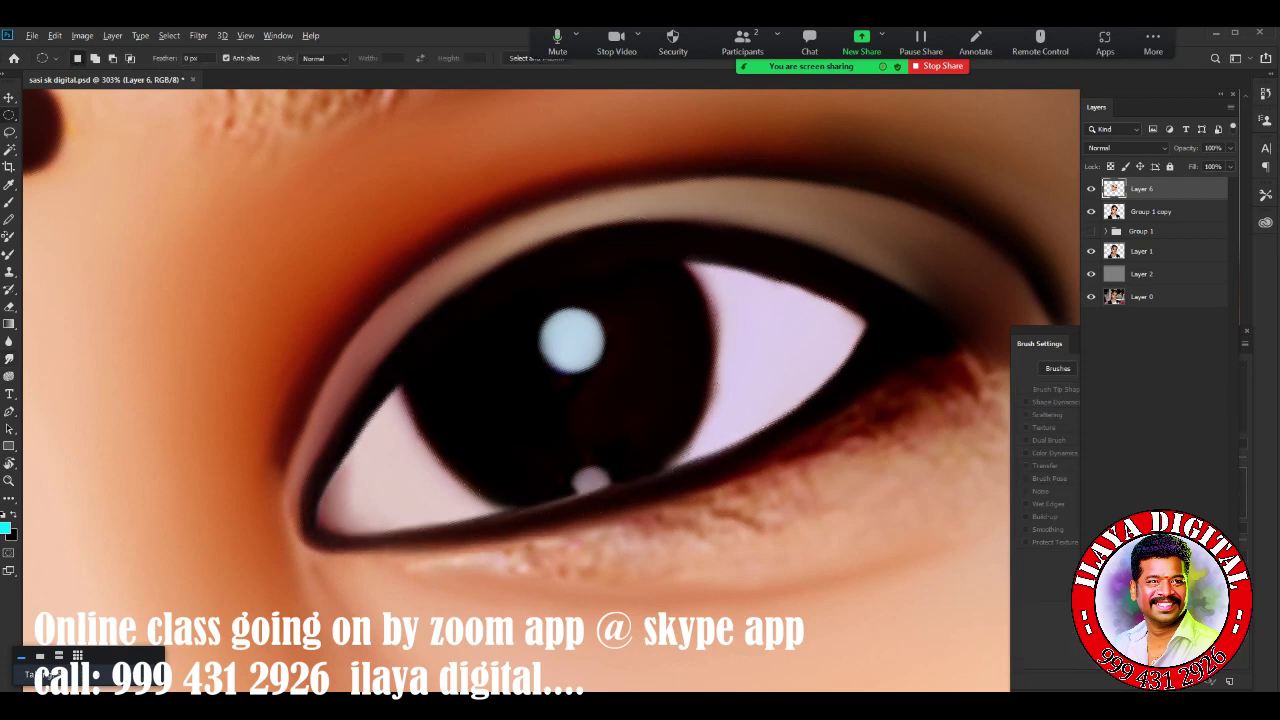
Restore Normal blending and feather the iris selection
{"action": "key", "text": "shift+alt+l"}
{"action": "key", "text": "shift+alt+n"}
{"action": "key", "text": "shift+F6"}
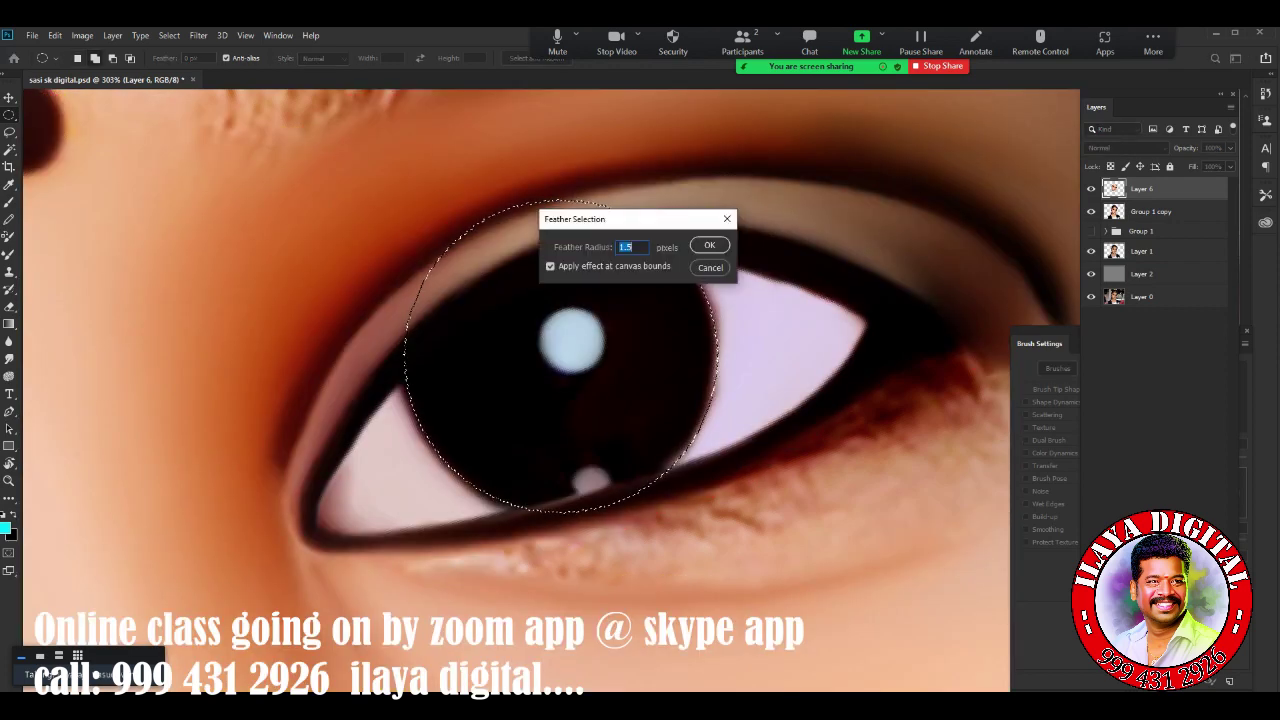
{"action": "key", "text": "Return"}
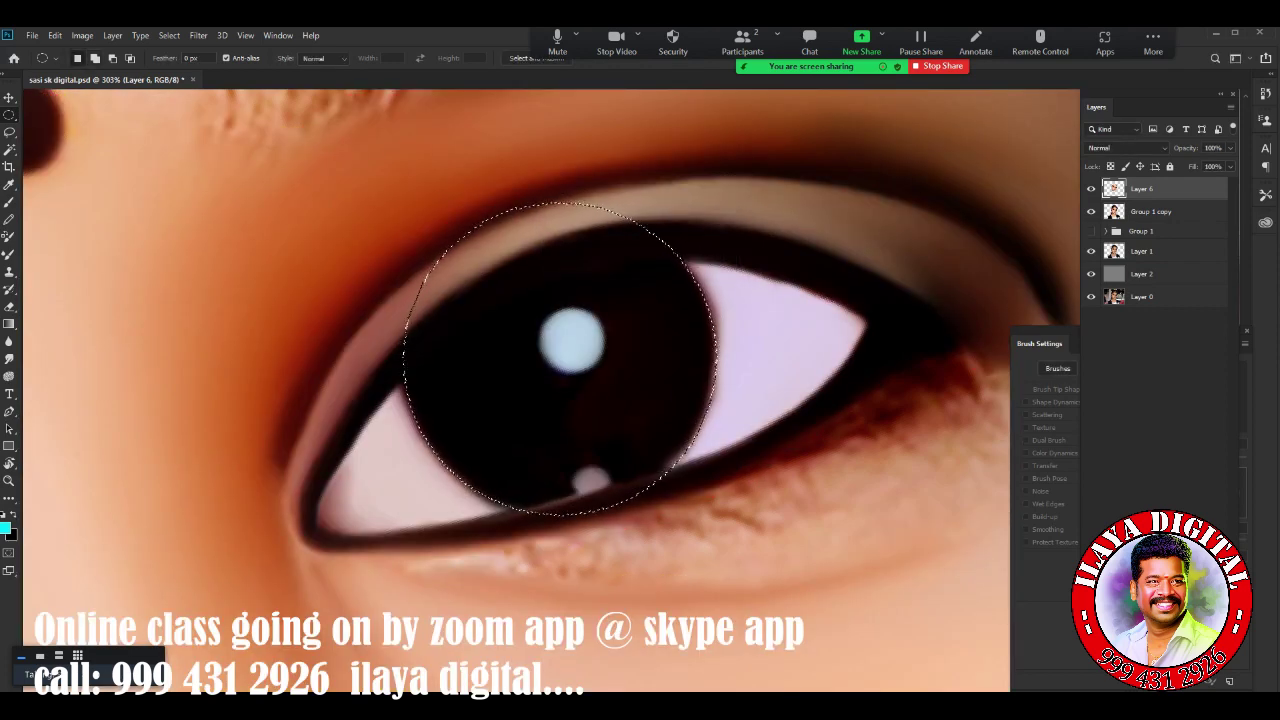
Softly smudge the lower catchlight in the iris rounder
{"action": "left_click", "coordinate": [9, 358]}
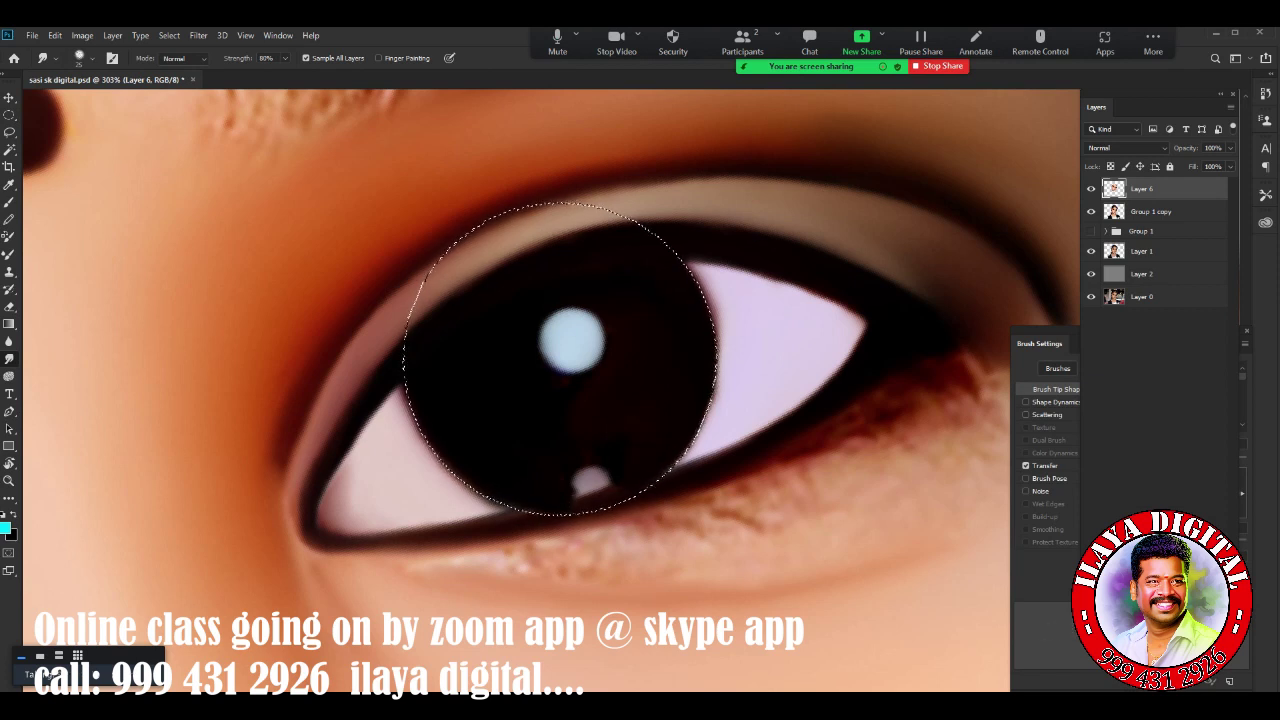
{"action": "left_click_drag", "start_coordinate": [590, 484], "coordinate": [600, 472]}
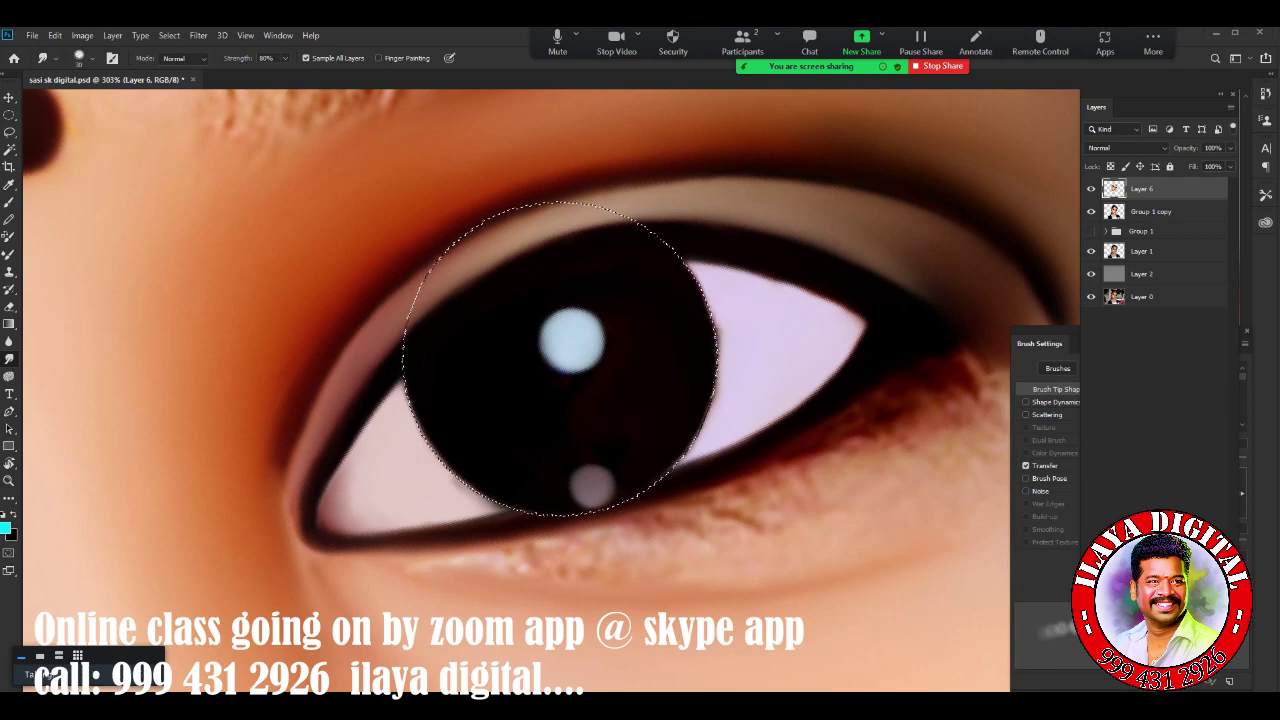
{"action": "key", "text": "p"}
{"action": "scroll", "coordinate": [550, 390], "scroll_direction": "down", "scroll_amount": 3}
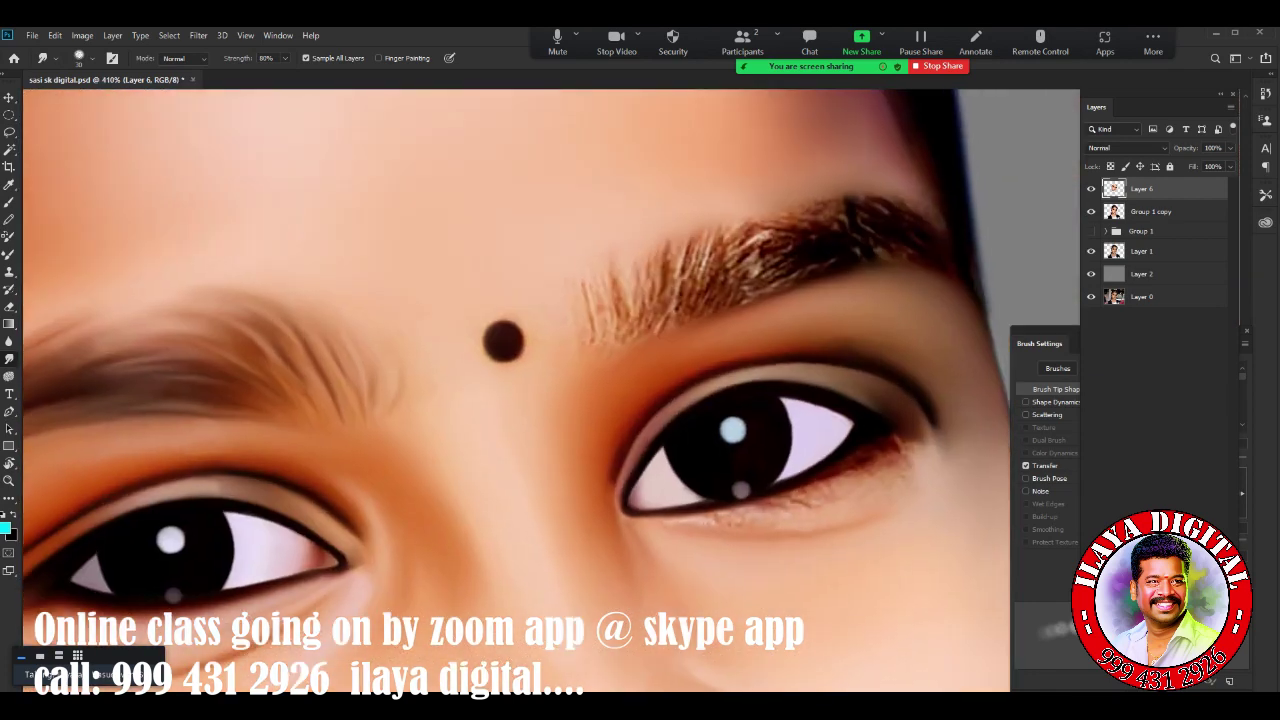
{"action": "scroll", "coordinate": [550, 390], "scroll_direction": "up", "scroll_amount": 2}
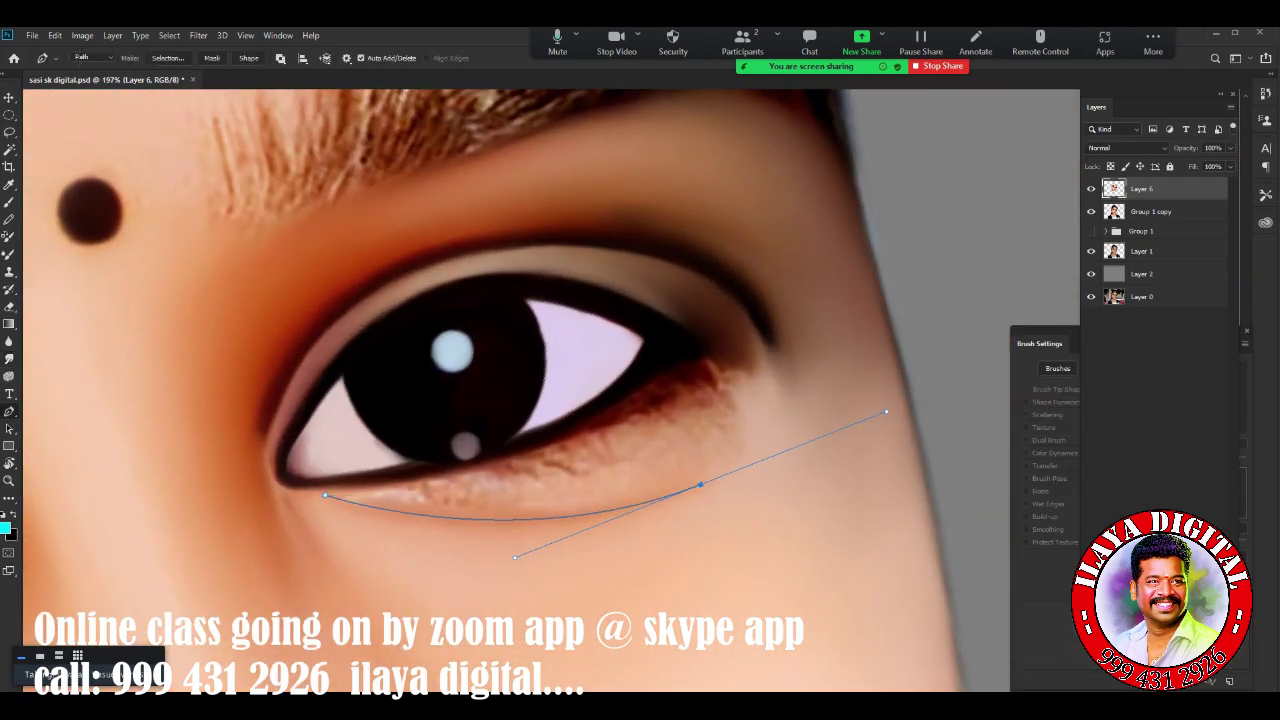
Smudge the lower eyelid lash texture and skin below the right eye, then deselect
{"action": "key", "text": "r"}
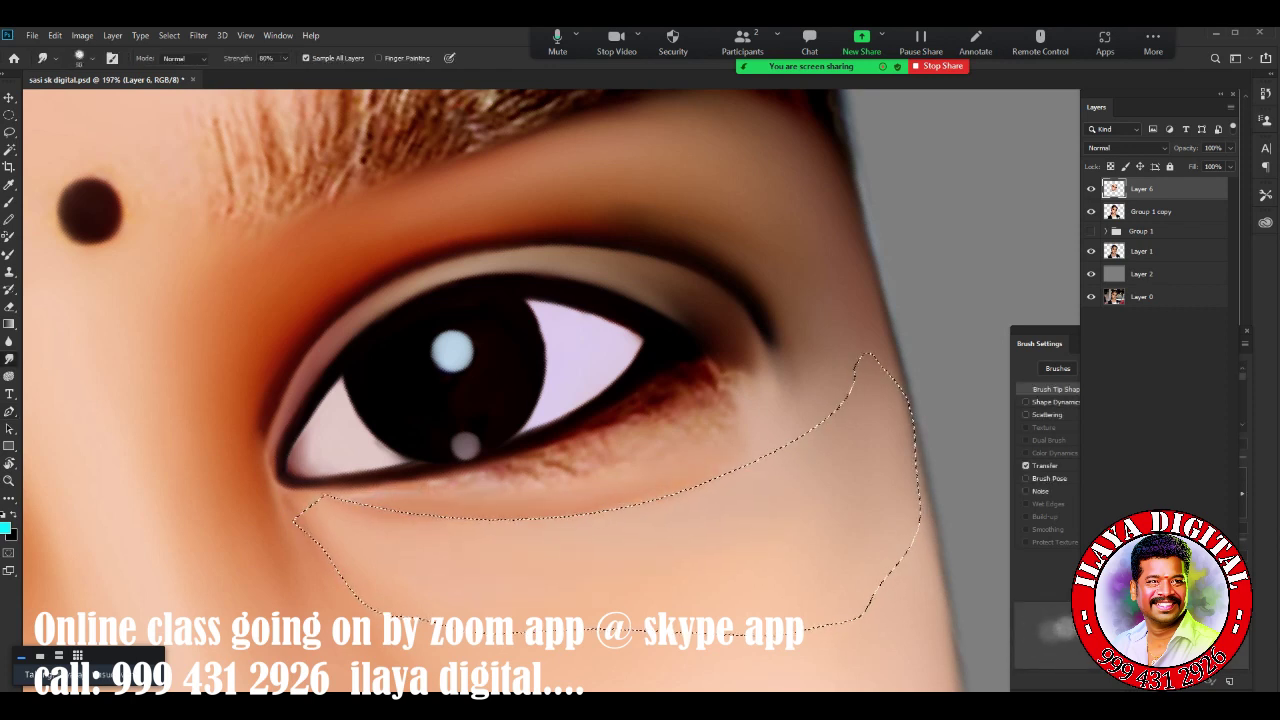
{"action": "left_click_drag", "start_coordinate": [740, 405], "coordinate": [765, 310]}
{"action": "left_click_drag", "start_coordinate": [720, 388], "coordinate": [500, 476]}
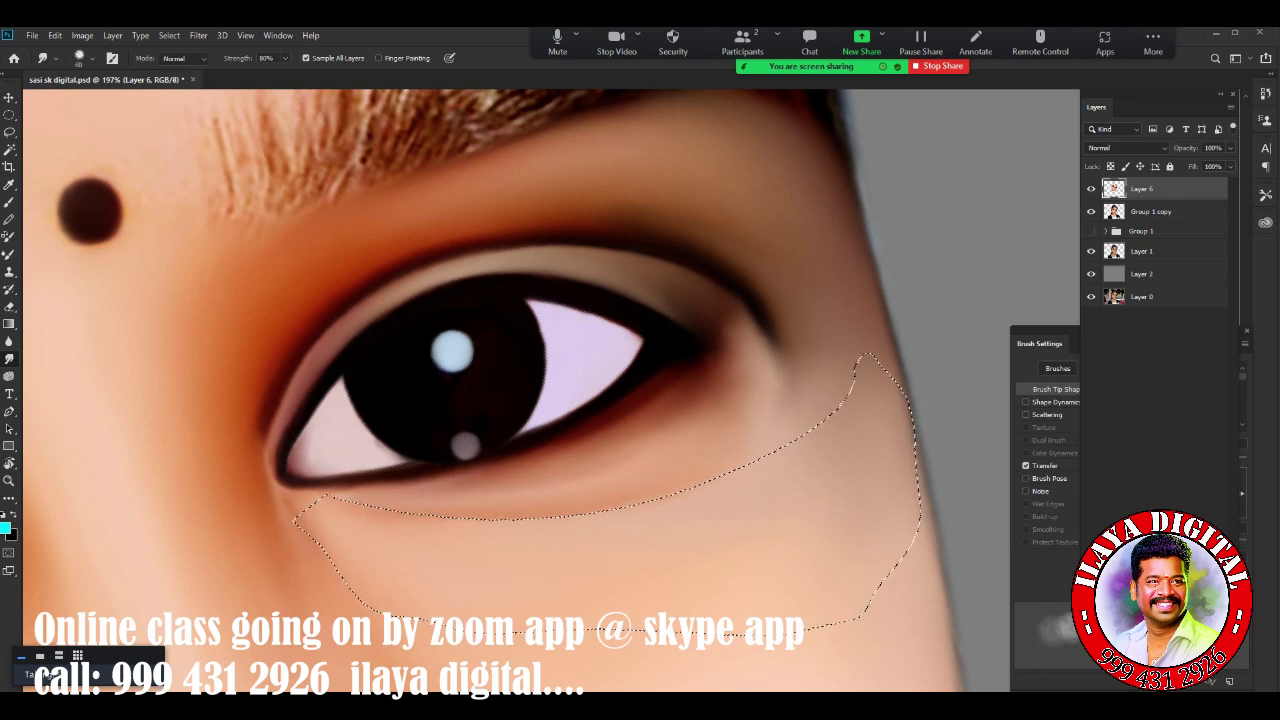
{"action": "left_click_drag", "start_coordinate": [700, 410], "coordinate": [750, 385]}
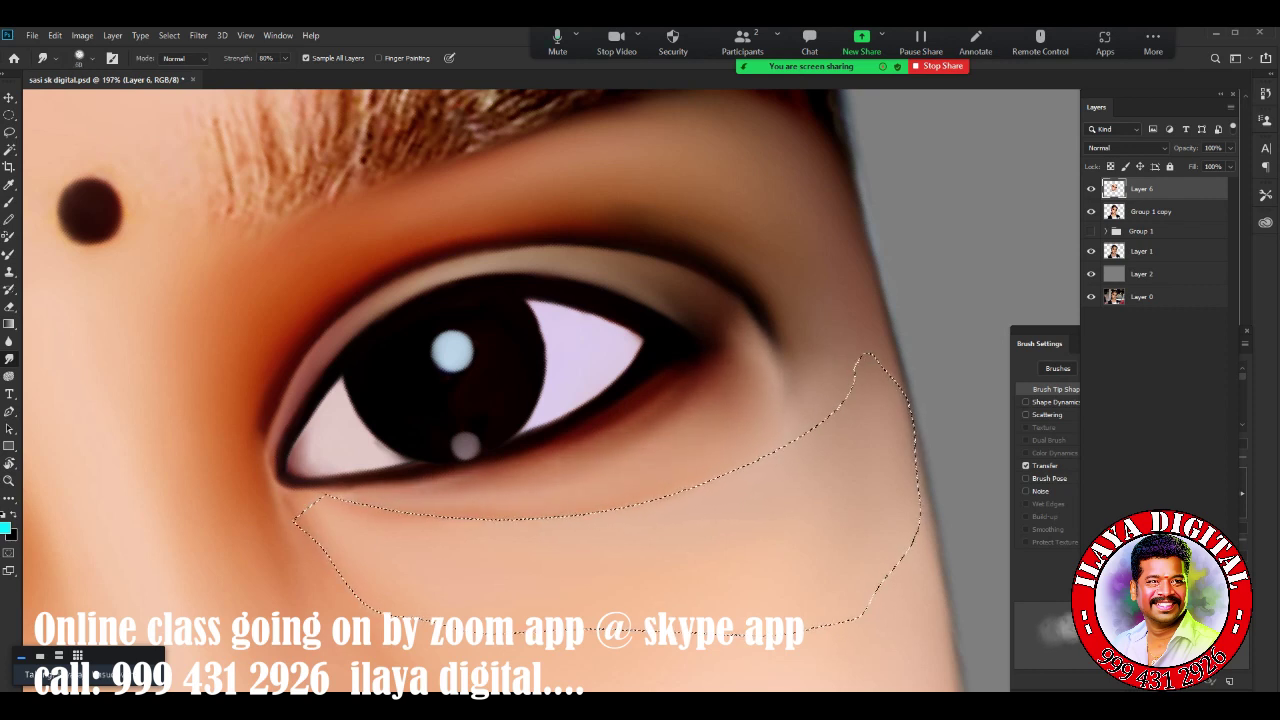
{"action": "left_click_drag", "start_coordinate": [790, 400], "coordinate": [756, 310]}
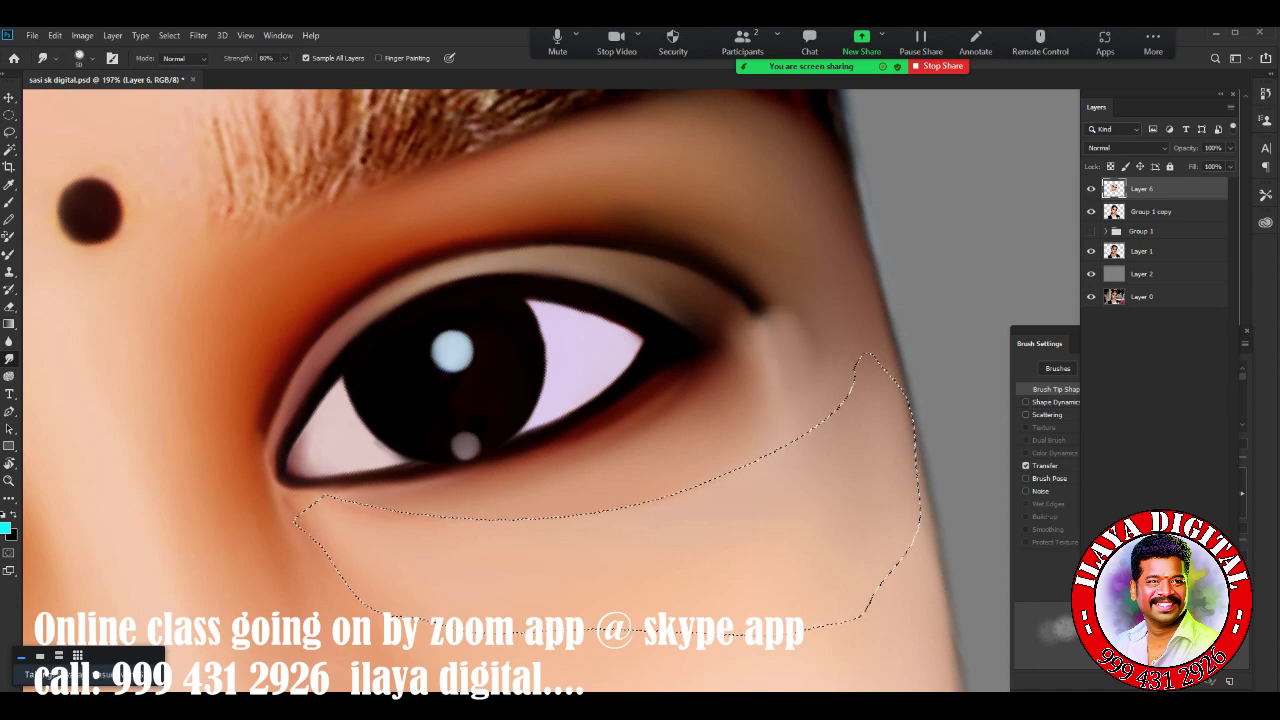
{"action": "left_click_drag", "start_coordinate": [670, 396], "coordinate": [578, 465]}
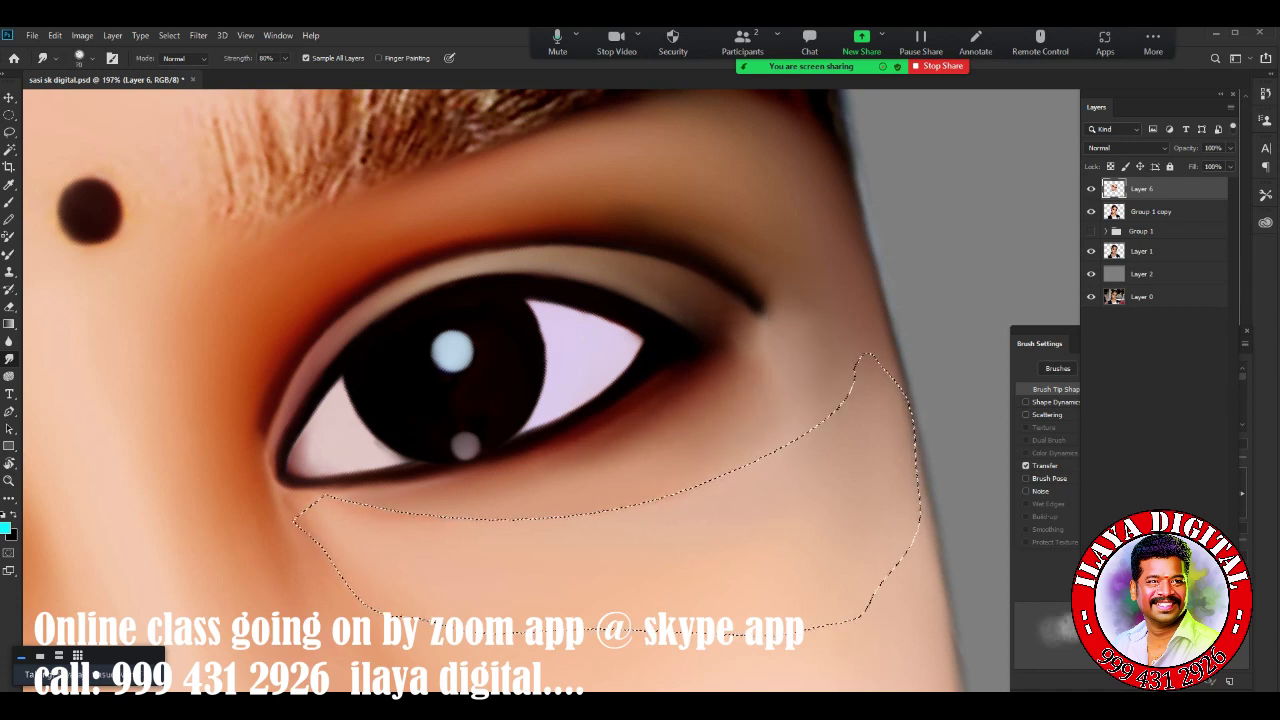
{"action": "key", "text": "ctrl+d"}
{"action": "scroll", "coordinate": [631, 587], "scroll_direction": "up", "scroll_amount": 2}
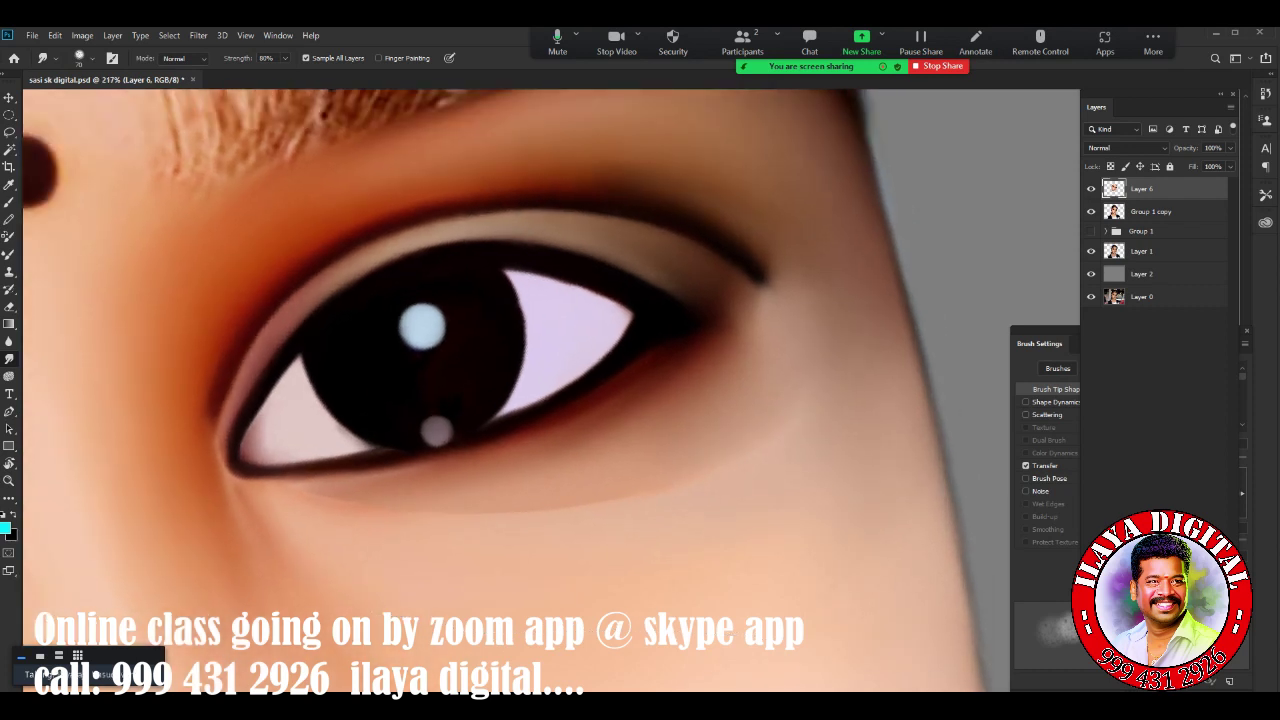
{"action": "scroll", "coordinate": [631, 587], "scroll_direction": "up", "scroll_amount": 2}
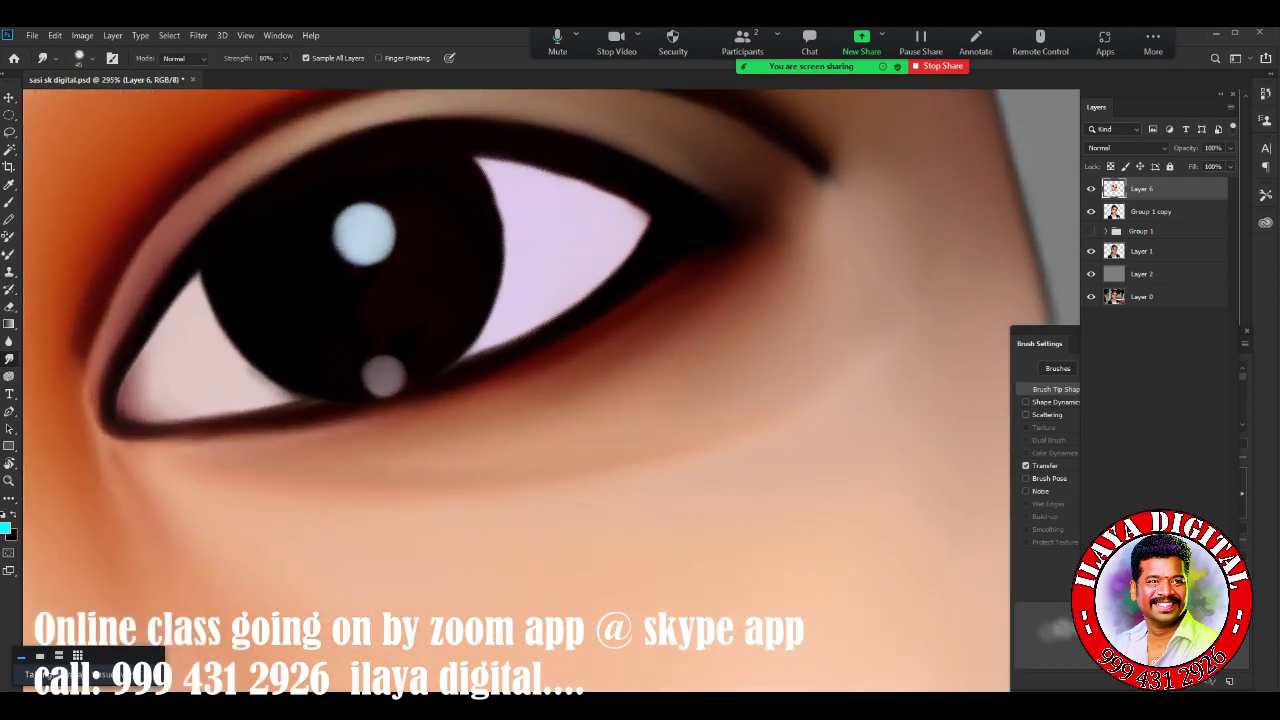
{"action": "scroll", "coordinate": [640, 390], "scroll_direction": "down", "scroll_amount": 5}
{"action": "scroll", "coordinate": [640, 390], "scroll_direction": "up", "scroll_amount": 1}
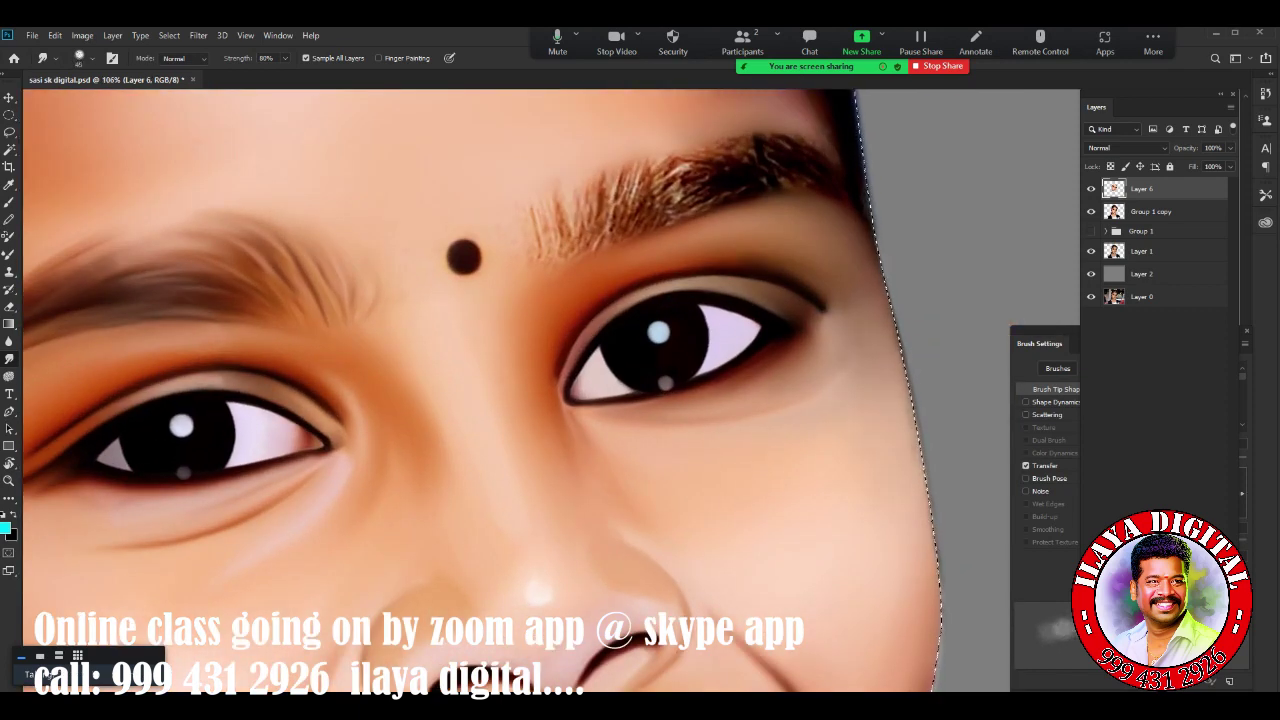
Zoom in on the right eyebrow and blend its lower hairs into soft streaks
{"action": "scroll", "coordinate": [640, 390], "scroll_direction": "down", "scroll_amount": 1}
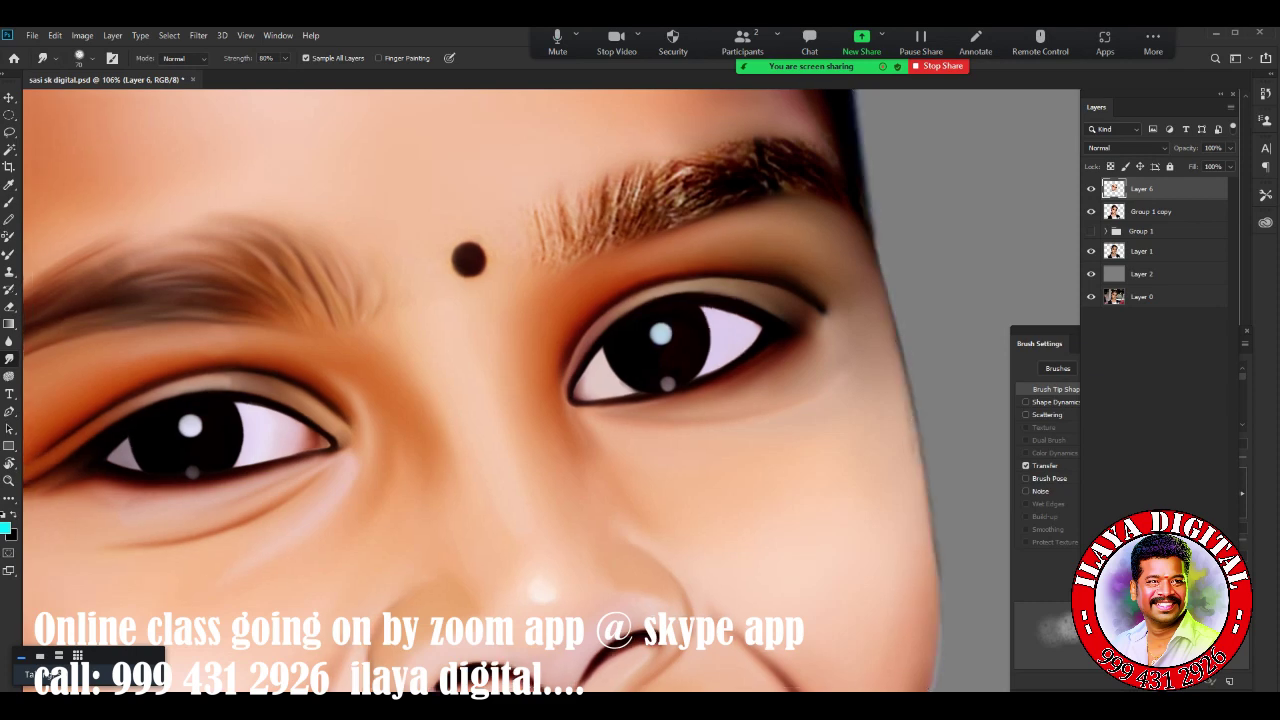
{"action": "scroll", "coordinate": [640, 390], "scroll_direction": "down", "scroll_amount": 2}
{"action": "scroll", "coordinate": [640, 390], "scroll_direction": "down", "scroll_amount": 2}
{"action": "scroll", "coordinate": [772, 121], "scroll_direction": "up", "scroll_amount": 6}
{"action": "left_click_drag", "start_coordinate": [640, 390], "coordinate": [570, 415]}
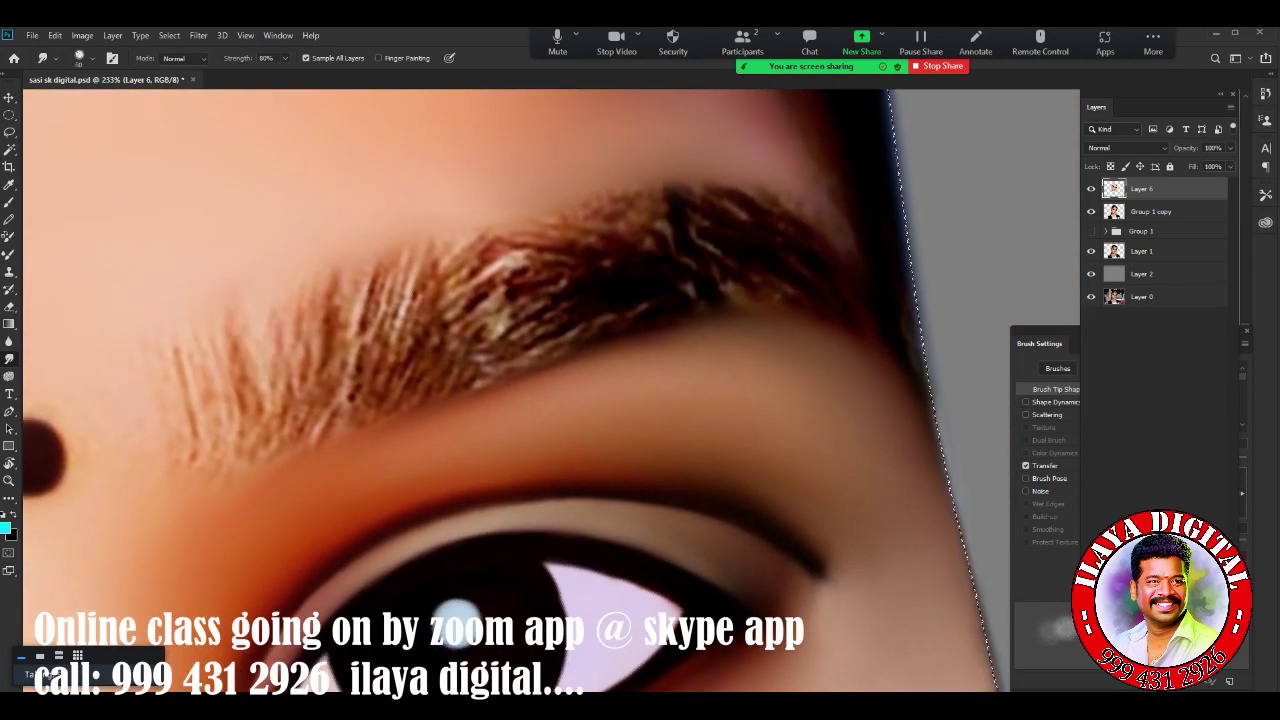
{"action": "mouse_move", "coordinate": [180, 345]}
{"action": "left_mouse_down"}
{"action": "mouse_move", "coordinate": [260, 300]}
{"action": "mouse_move", "coordinate": [500, 255]}
{"action": "mouse_move", "coordinate": [345, 300]}
{"action": "mouse_move", "coordinate": [240, 430]}
{"action": "left_mouse_up"}
{"action": "left_click_drag", "start_coordinate": [372, 350], "coordinate": [300, 450]}
{"action": "left_click_drag", "start_coordinate": [470, 285], "coordinate": [430, 325]}
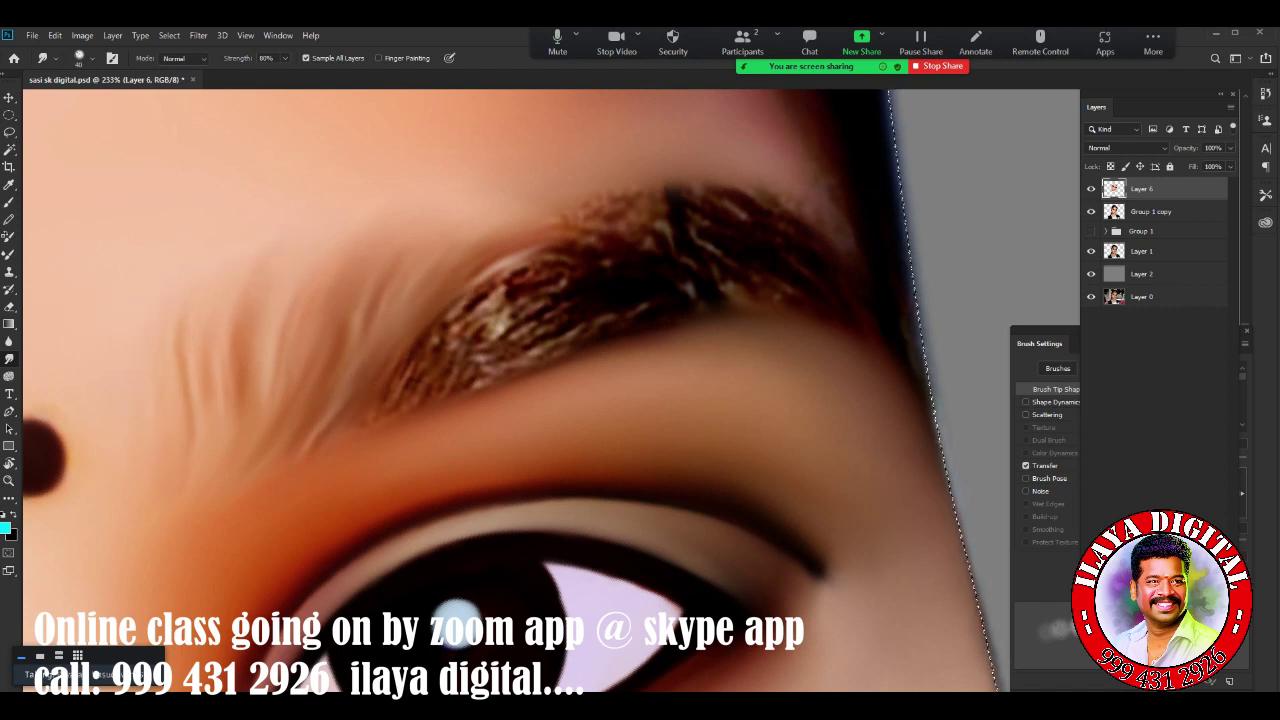
{"action": "left_click_drag", "start_coordinate": [570, 280], "coordinate": [400, 395]}
Soften the upper eyebrow hairs and the brow's top edge into blurred streaks
{"action": "left_click_drag", "start_coordinate": [620, 300], "coordinate": [470, 385]}
{"action": "left_click_drag", "start_coordinate": [600, 230], "coordinate": [480, 300]}
{"action": "mouse_move", "coordinate": [520, 200]}
{"action": "left_mouse_down"}
{"action": "mouse_move", "coordinate": [720, 185]}
{"action": "mouse_move", "coordinate": [850, 240]}
{"action": "left_mouse_up"}
{"action": "left_click_drag", "start_coordinate": [730, 160], "coordinate": [820, 195]}
{"action": "left_click_drag", "start_coordinate": [530, 200], "coordinate": [740, 205]}
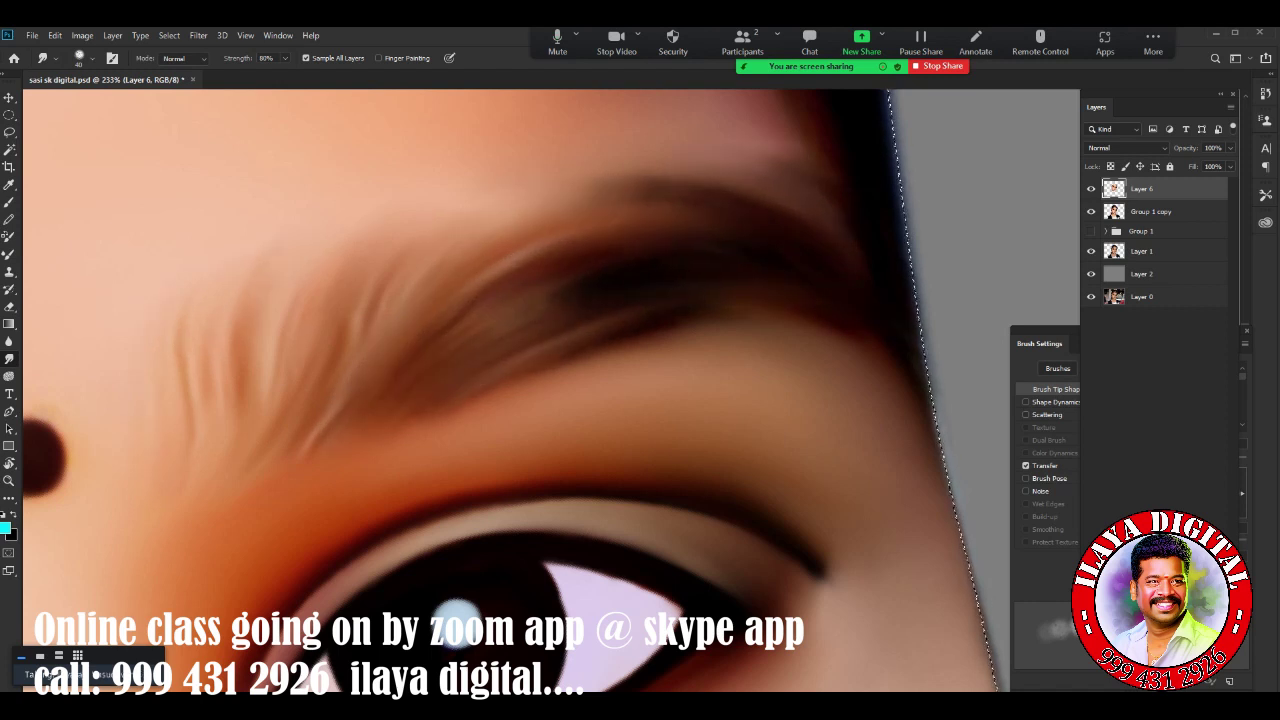
{"action": "left_click_drag", "start_coordinate": [820, 210], "coordinate": [580, 290]}
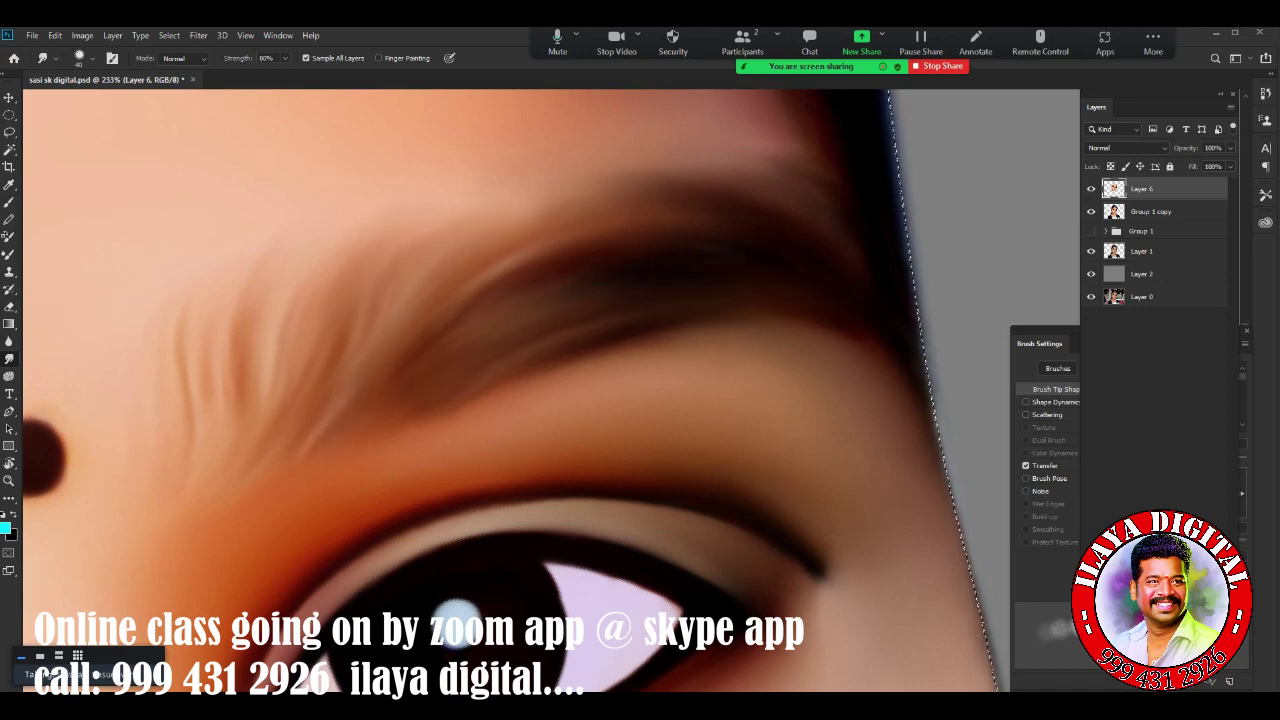
{"action": "scroll", "coordinate": [640, 390], "scroll_direction": "down", "scroll_amount": 2}
{"action": "scroll", "coordinate": [640, 390], "scroll_direction": "down", "scroll_amount": 3}
{"action": "scroll", "coordinate": [640, 390], "scroll_direction": "up", "scroll_amount": 2}
{"action": "scroll", "coordinate": [640, 390], "scroll_direction": "down", "scroll_amount": 2}
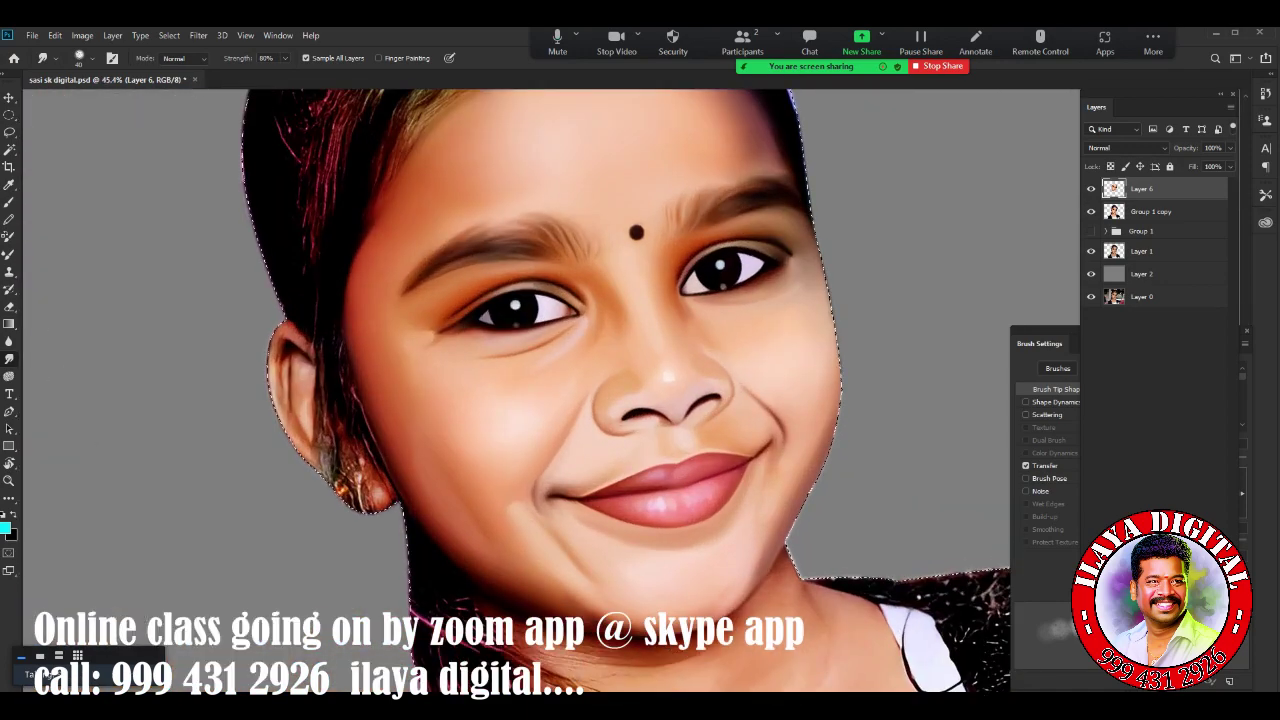
Smudge the stray hair strands and the hard neck line into the skin
{"action": "scroll", "coordinate": [696, 400], "scroll_direction": "up", "scroll_amount": 1}
{"action": "scroll", "coordinate": [696, 400], "scroll_direction": "down", "scroll_amount": 3}
{"action": "scroll", "coordinate": [696, 400], "scroll_direction": "down", "scroll_amount": 2}
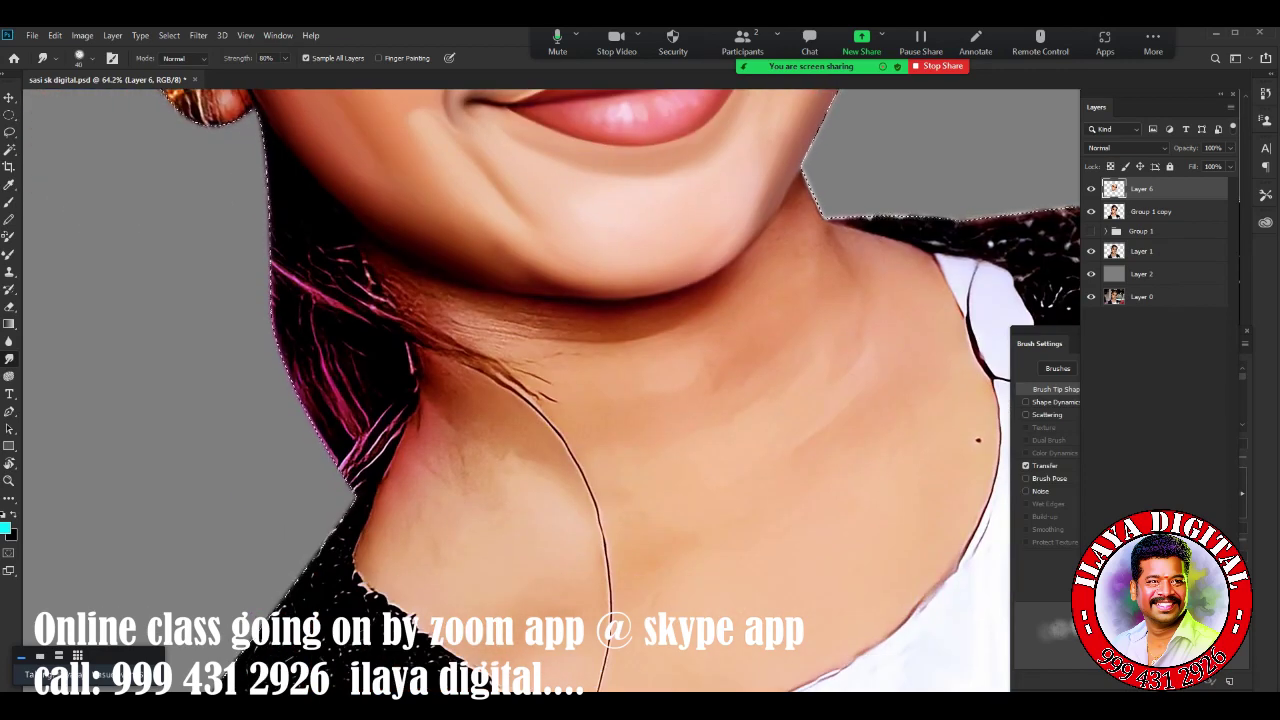
{"action": "left_click_drag", "start_coordinate": [445, 342], "coordinate": [505, 380]}
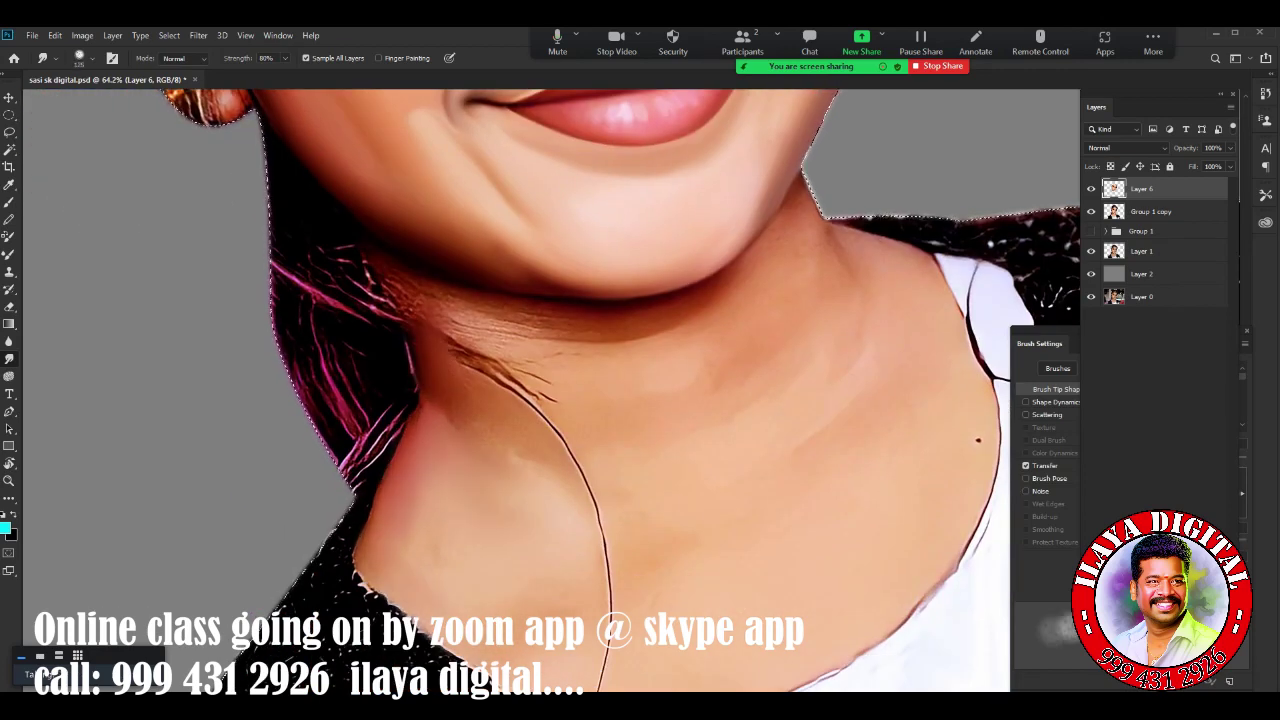
{"action": "left_click_drag", "start_coordinate": [450, 340], "coordinate": [560, 375]}
{"action": "left_click_drag", "start_coordinate": [470, 360], "coordinate": [680, 440]}
{"action": "mouse_move", "coordinate": [460, 385]}
{"action": "left_mouse_down"}
{"action": "mouse_move", "coordinate": [530, 480]}
{"action": "mouse_move", "coordinate": [595, 515]}
{"action": "left_mouse_up"}
{"action": "left_click_drag", "start_coordinate": [592, 455], "coordinate": [608, 600]}
{"action": "left_click_drag", "start_coordinate": [600, 450], "coordinate": [690, 335]}
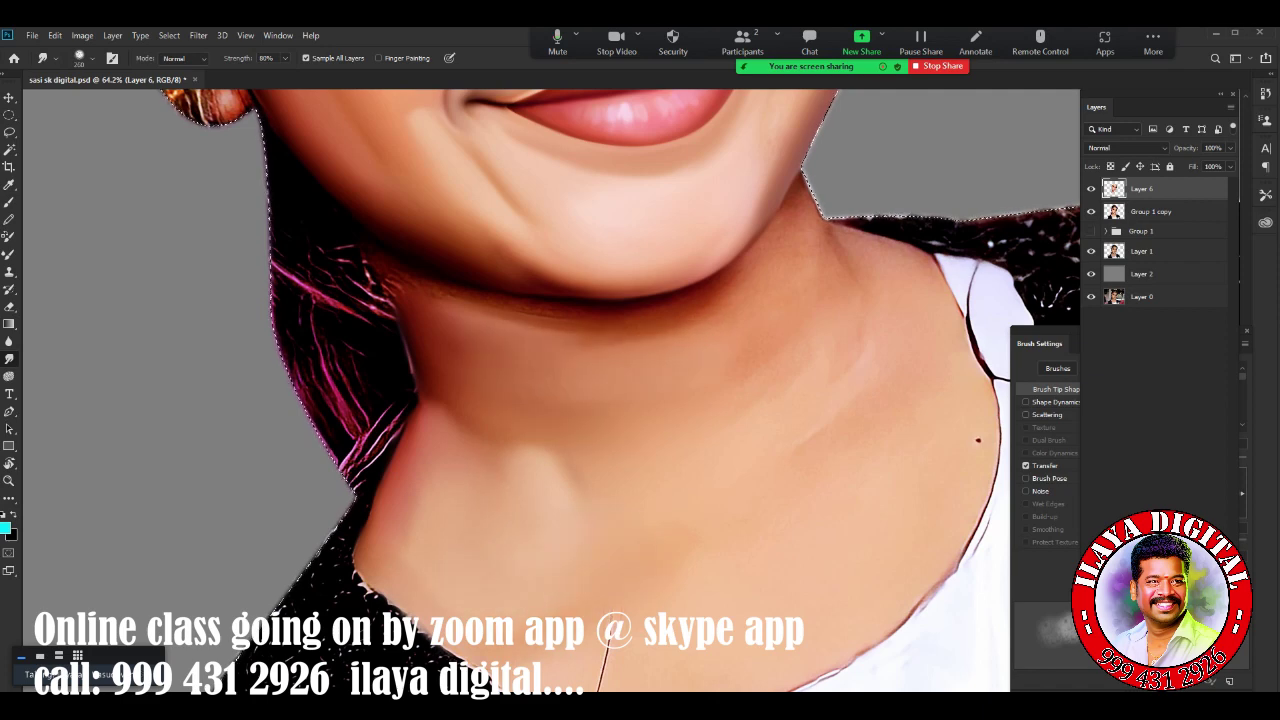
Smooth and deepen the shadow under the chin along the jawline
{"action": "mouse_move", "coordinate": [600, 450]}
{"action": "left_mouse_down"}
{"action": "mouse_move", "coordinate": [550, 310]}
{"action": "mouse_move", "coordinate": [495, 550]}
{"action": "left_mouse_up"}
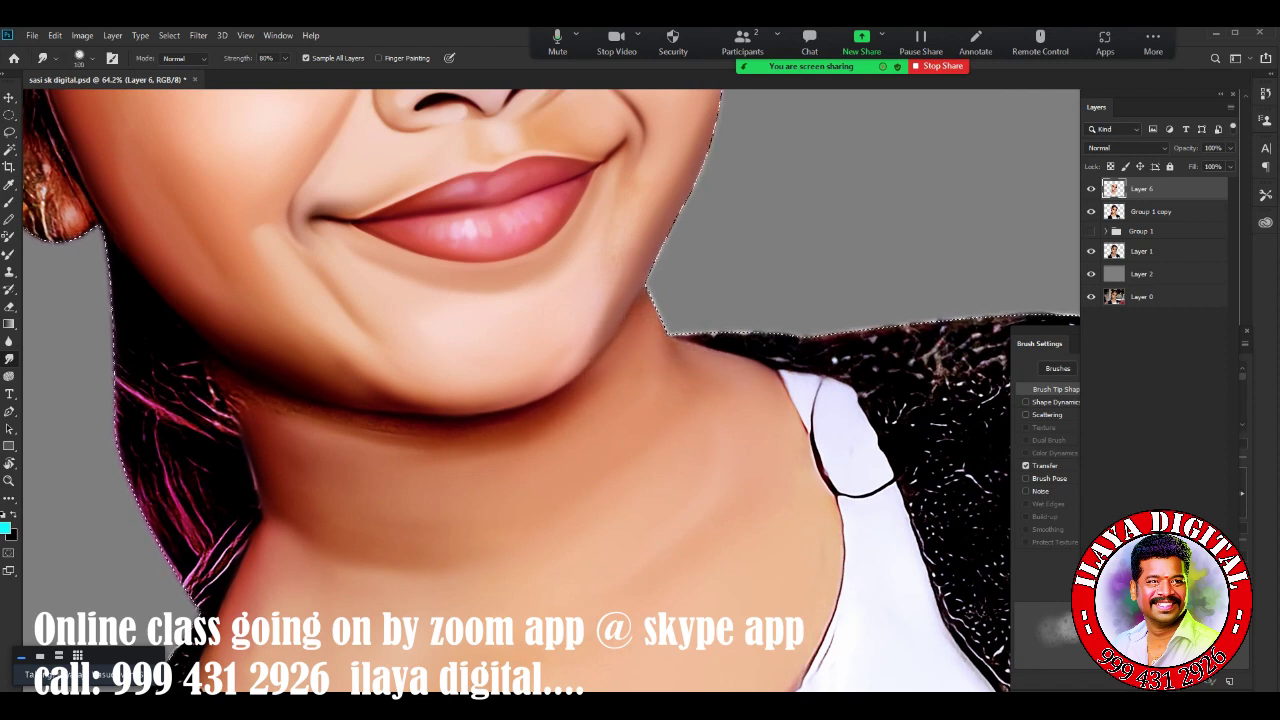
{"action": "left_click_drag", "start_coordinate": [240, 398], "coordinate": [495, 430]}
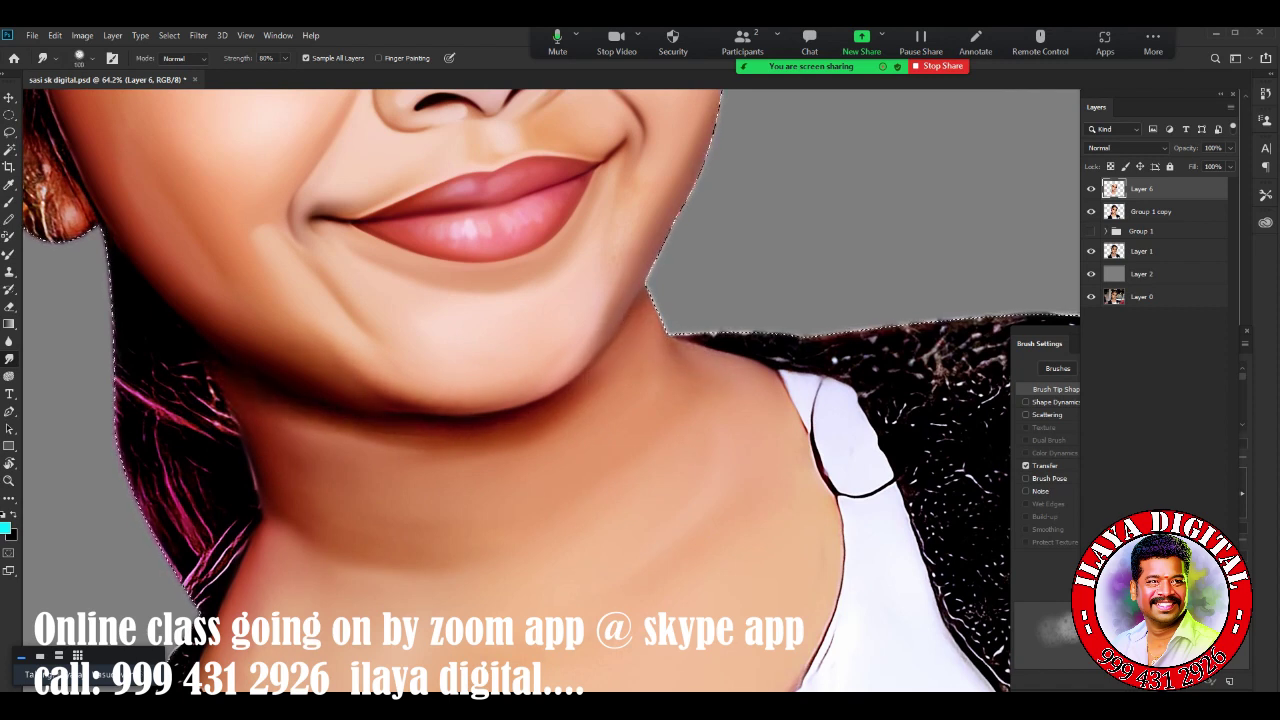
{"action": "left_click_drag", "start_coordinate": [290, 430], "coordinate": [460, 442]}
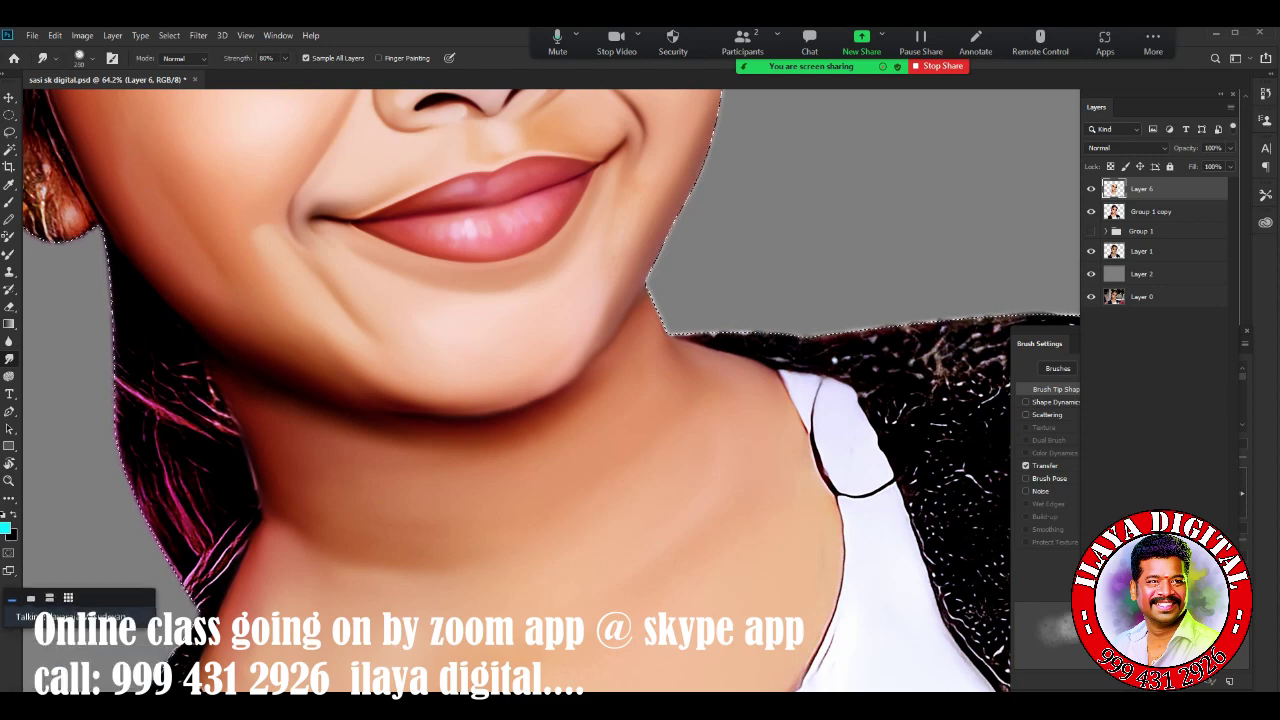
{"action": "left_click_drag", "start_coordinate": [500, 400], "coordinate": [830, 335]}
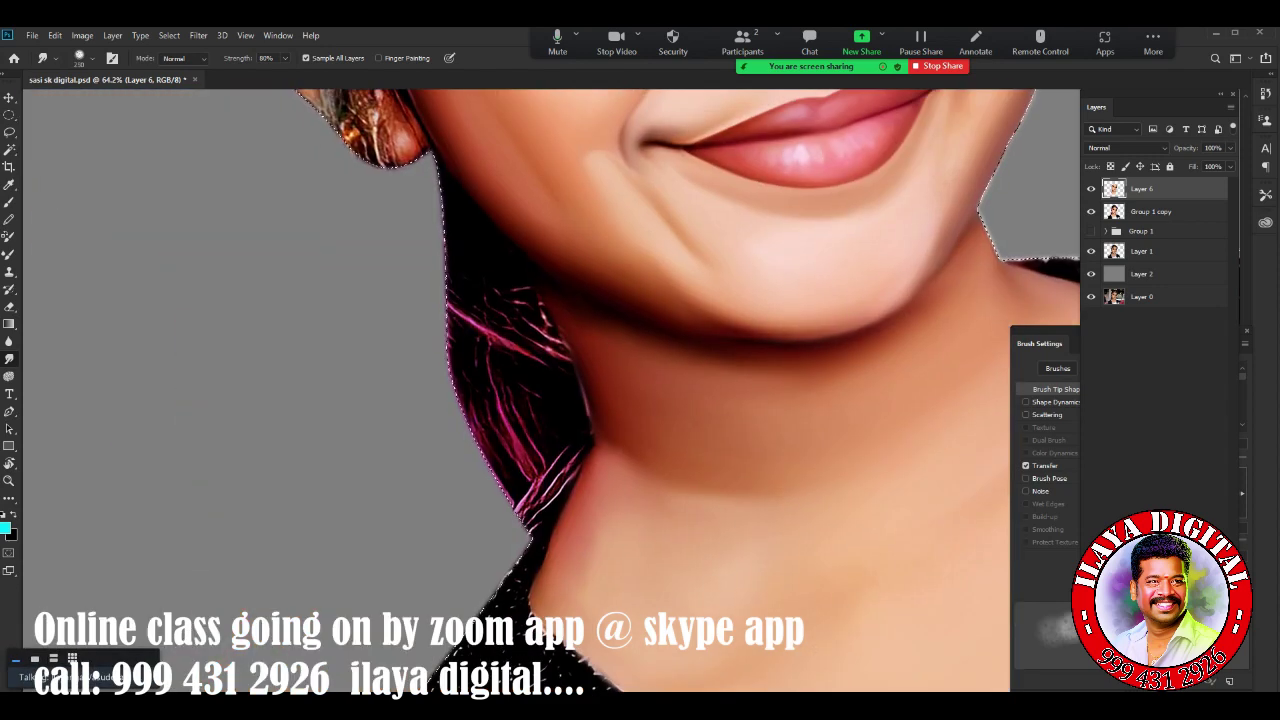
{"action": "scroll", "coordinate": [550, 390], "scroll_direction": "down", "scroll_amount": 5, "text": "alt"}
Smudge the neckline edge and chin-to-shirt boundary smooth against the black jacket
{"action": "scroll", "coordinate": [550, 390], "scroll_direction": "up", "scroll_amount": 3, "text": "alt"}
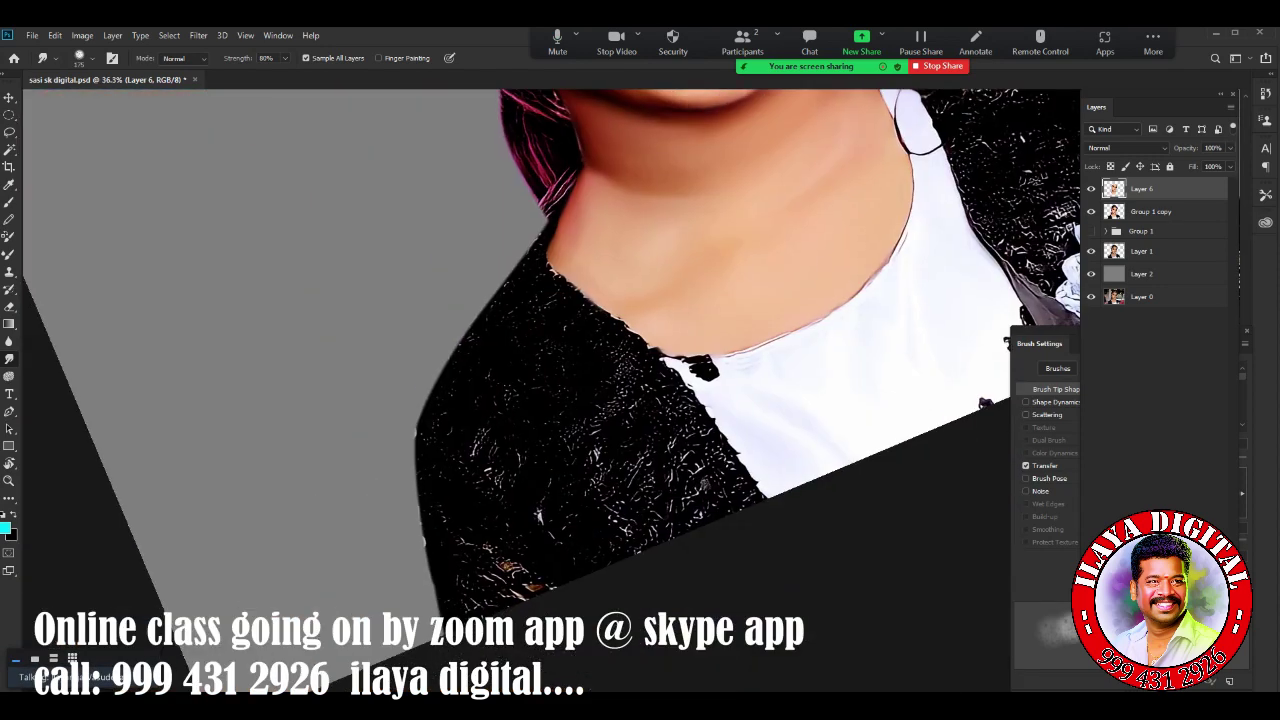
{"action": "mouse_move", "coordinate": [630, 300]}
{"action": "left_mouse_down"}
{"action": "mouse_move", "coordinate": [740, 336]}
{"action": "mouse_move", "coordinate": [770, 470]}
{"action": "left_mouse_up"}
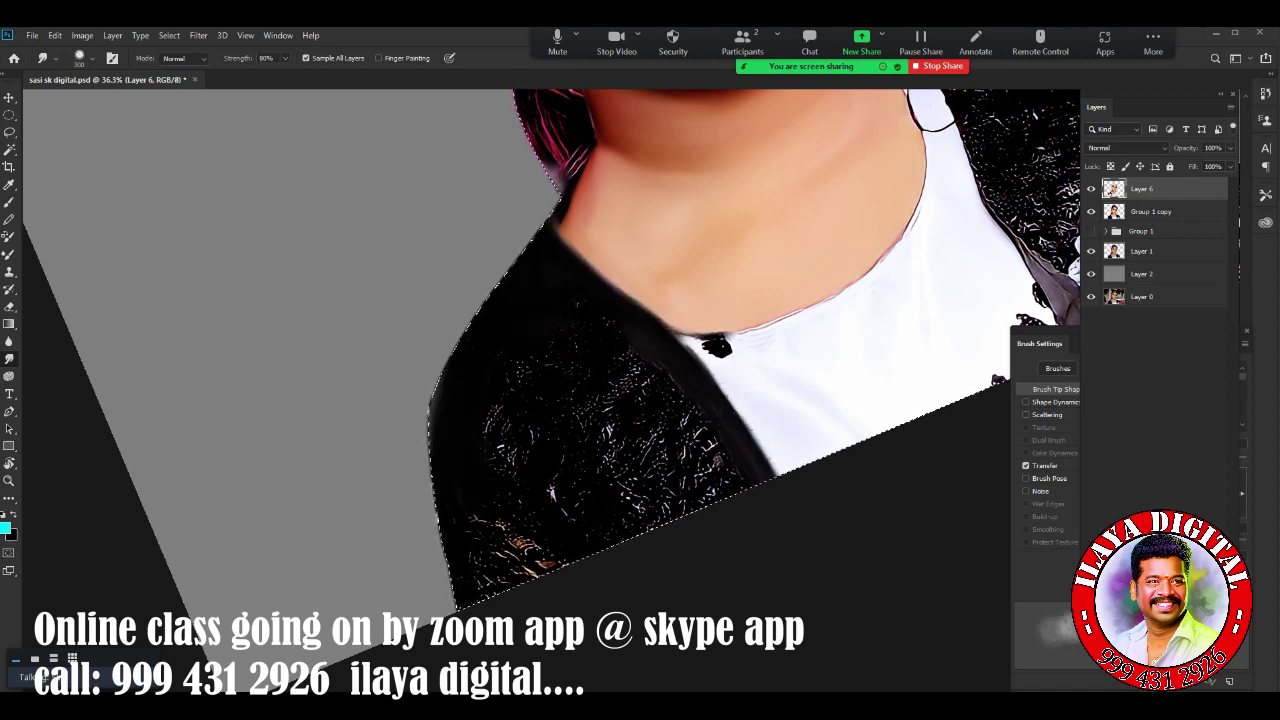
{"action": "mouse_move", "coordinate": [490, 290]}
{"action": "left_mouse_down"}
{"action": "mouse_move", "coordinate": [520, 560]}
{"action": "mouse_move", "coordinate": [500, 440]}
{"action": "mouse_move", "coordinate": [660, 460]}
{"action": "left_mouse_up"}
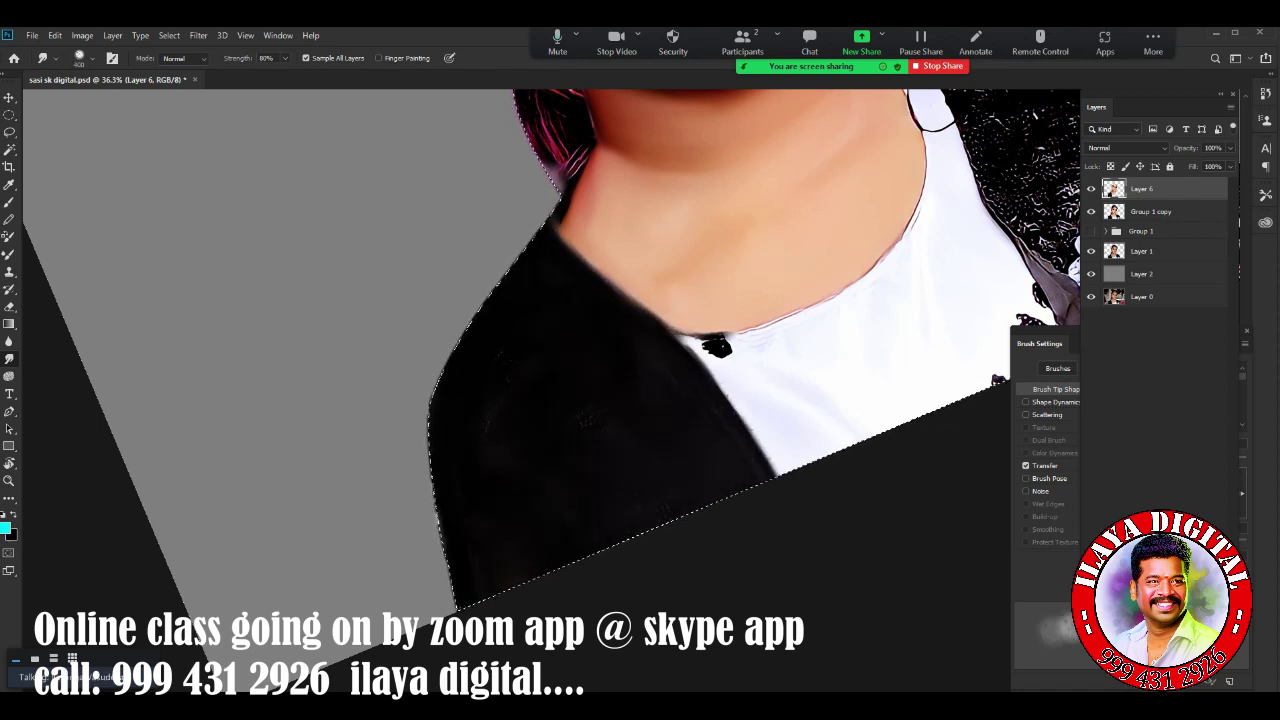
{"action": "scroll", "coordinate": [550, 390], "scroll_direction": "up", "scroll_amount": 3}
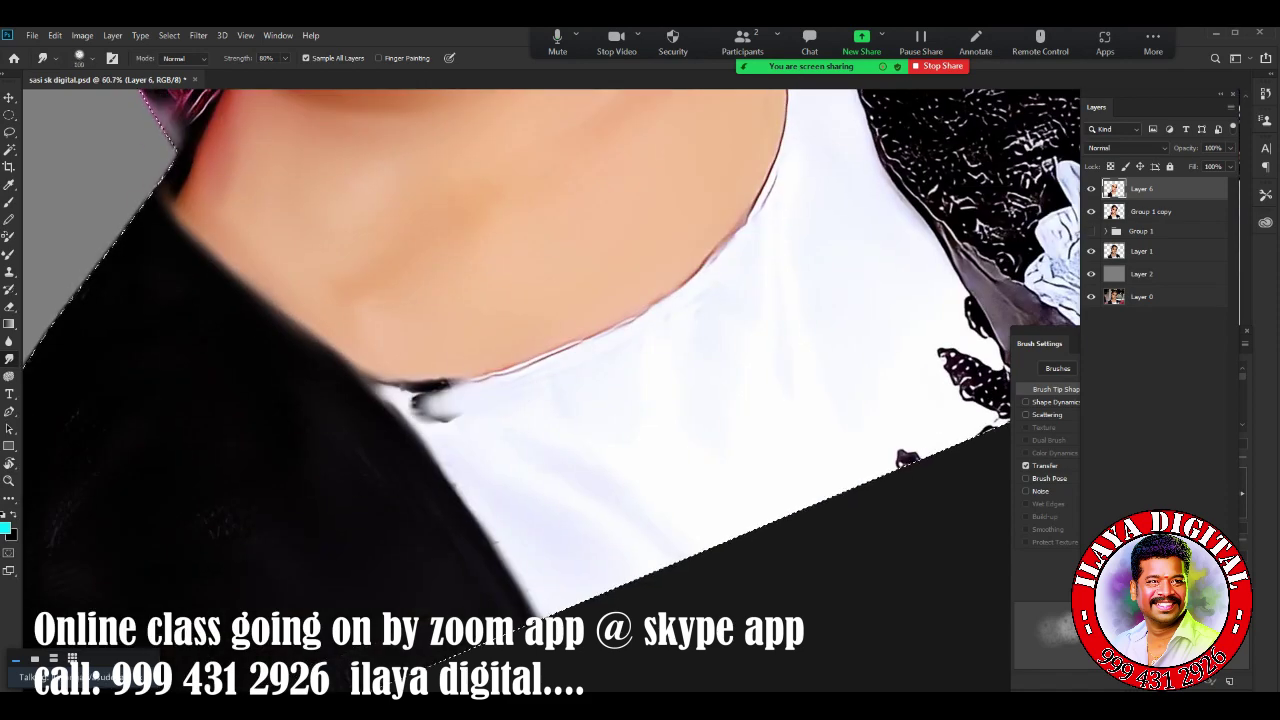
{"action": "mouse_move", "coordinate": [430, 410]}
{"action": "left_mouse_down"}
{"action": "mouse_move", "coordinate": [395, 385]}
{"action": "mouse_move", "coordinate": [600, 345]}
{"action": "mouse_move", "coordinate": [770, 200]}
{"action": "left_mouse_up"}
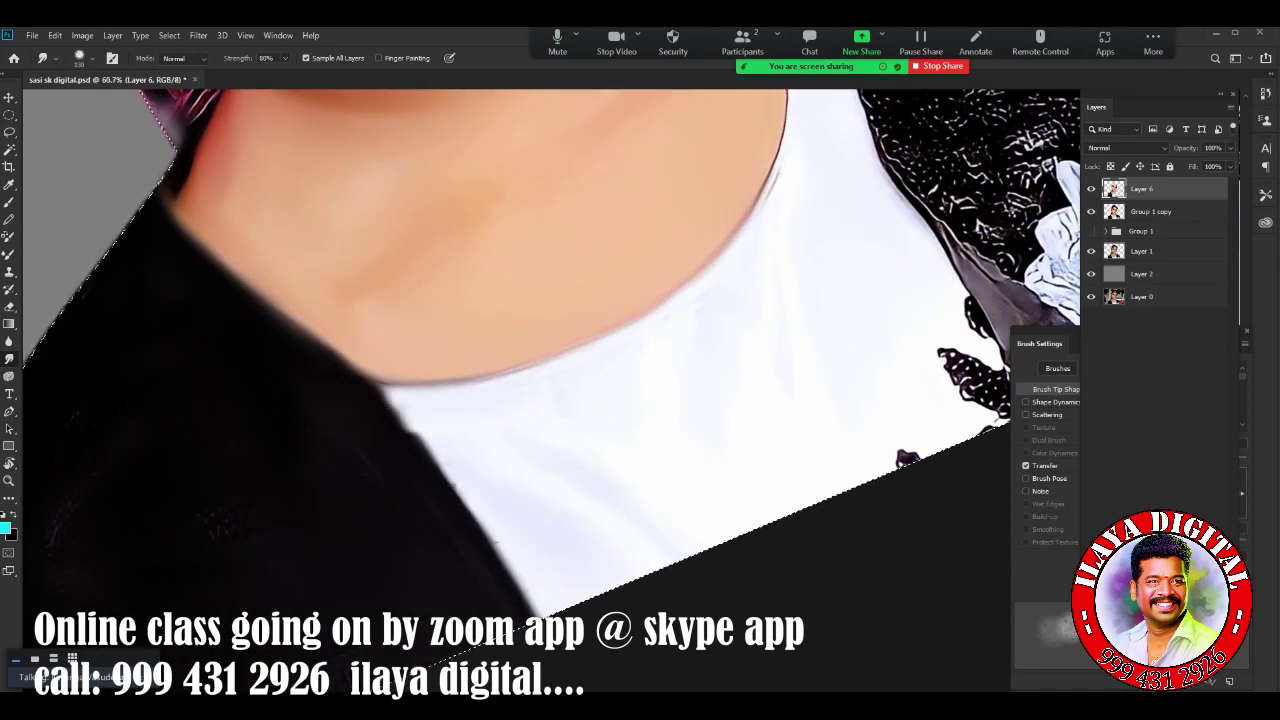
{"action": "mouse_move", "coordinate": [400, 400]}
{"action": "left_mouse_down"}
{"action": "mouse_move", "coordinate": [730, 235]}
{"action": "mouse_move", "coordinate": [300, 450]}
{"action": "left_mouse_up"}
{"action": "left_click_drag", "start_coordinate": [600, 300], "coordinate": [500, 490]}
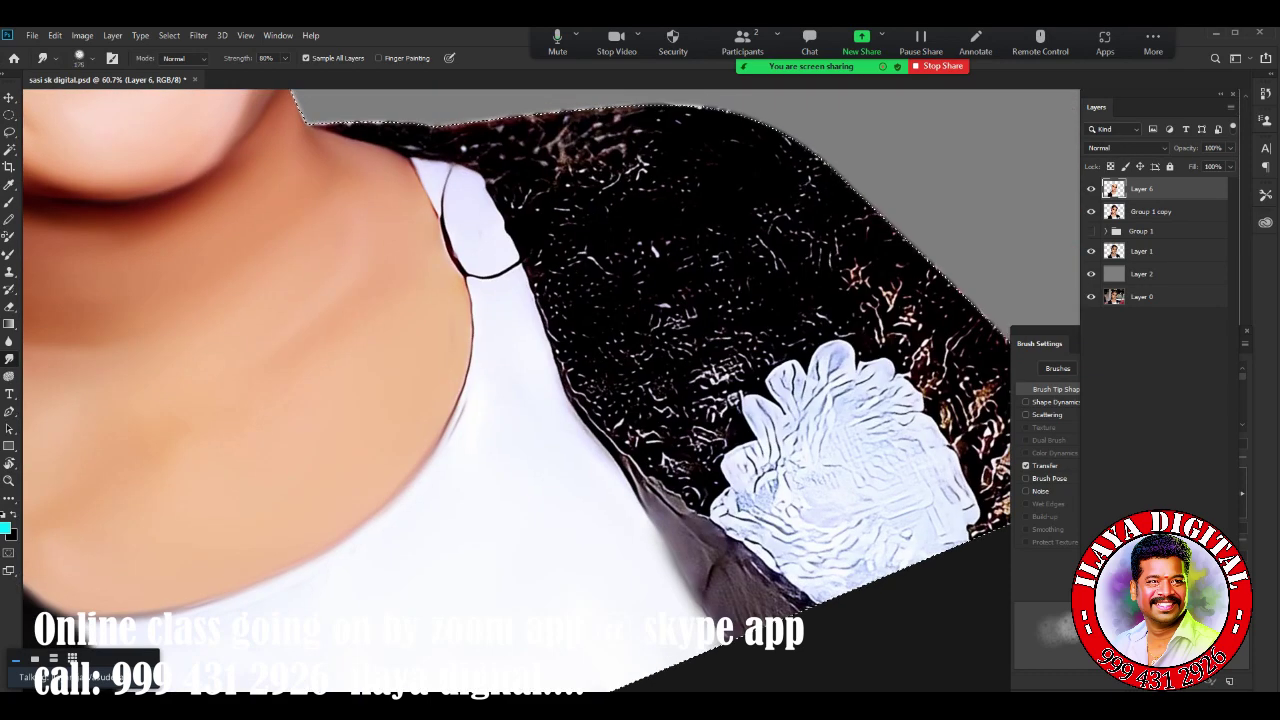
{"action": "left_click_drag", "start_coordinate": [450, 440], "coordinate": [490, 250]}
{"action": "left_click_drag", "start_coordinate": [440, 190], "coordinate": [470, 330]}
Smudge the patterned jacket collar and upper jacket into smooth black
{"action": "left_click_drag", "start_coordinate": [350, 125], "coordinate": [500, 180]}
{"action": "left_click_drag", "start_coordinate": [420, 120], "coordinate": [700, 115]}
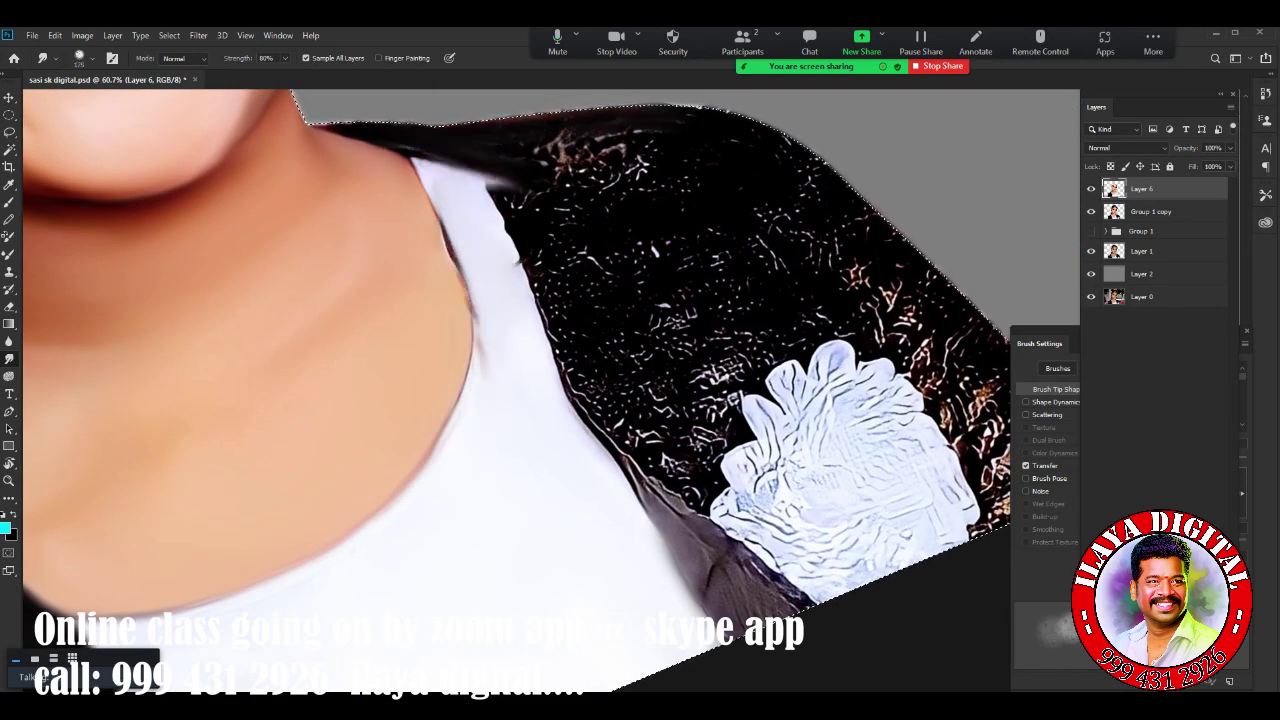
{"action": "left_click_drag", "start_coordinate": [480, 165], "coordinate": [600, 420]}
{"action": "left_click_drag", "start_coordinate": [560, 350], "coordinate": [690, 500]}
{"action": "left_click_drag", "start_coordinate": [570, 180], "coordinate": [680, 280]}
{"action": "left_click_drag", "start_coordinate": [830, 170], "coordinate": [920, 250]}
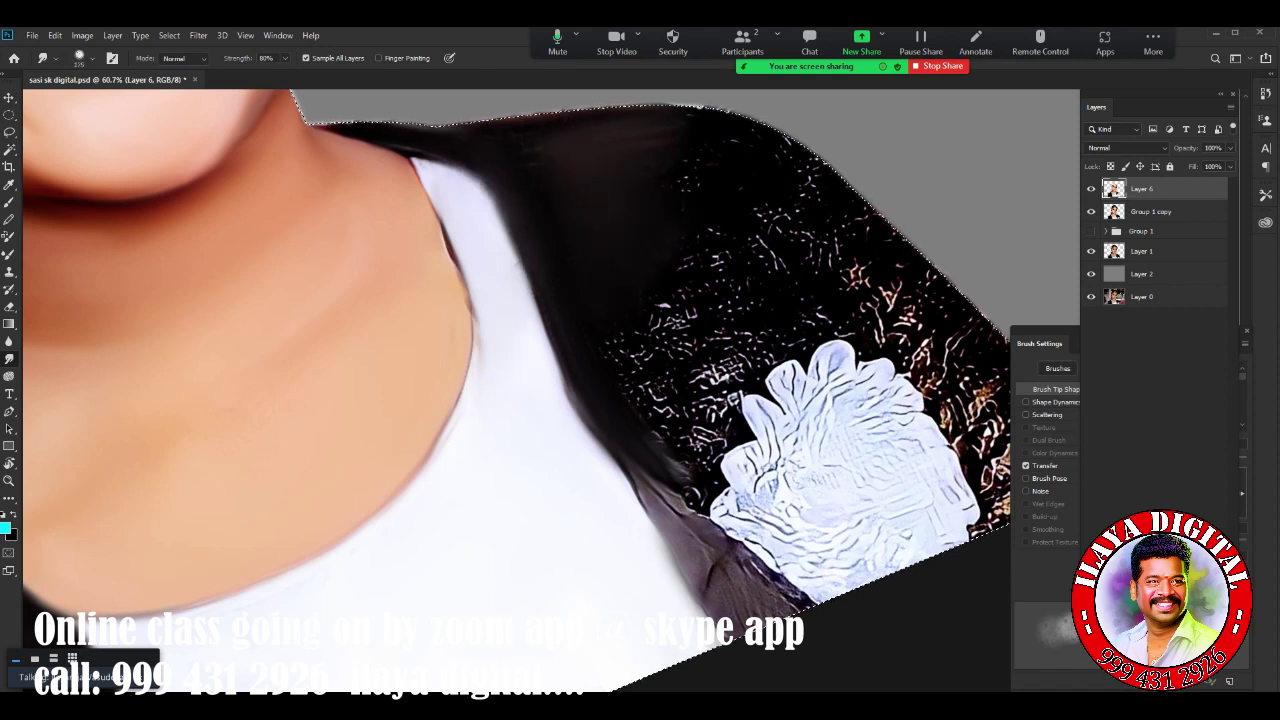
{"action": "left_click_drag", "start_coordinate": [540, 300], "coordinate": [680, 500]}
{"action": "left_click_drag", "start_coordinate": [640, 320], "coordinate": [760, 450]}
Make the jacket around the floral patch solid black on every side
{"action": "mouse_move", "coordinate": [750, 360]}
{"action": "left_mouse_down"}
{"action": "mouse_move", "coordinate": [650, 530]}
{"action": "mouse_move", "coordinate": [760, 610]}
{"action": "left_mouse_up"}
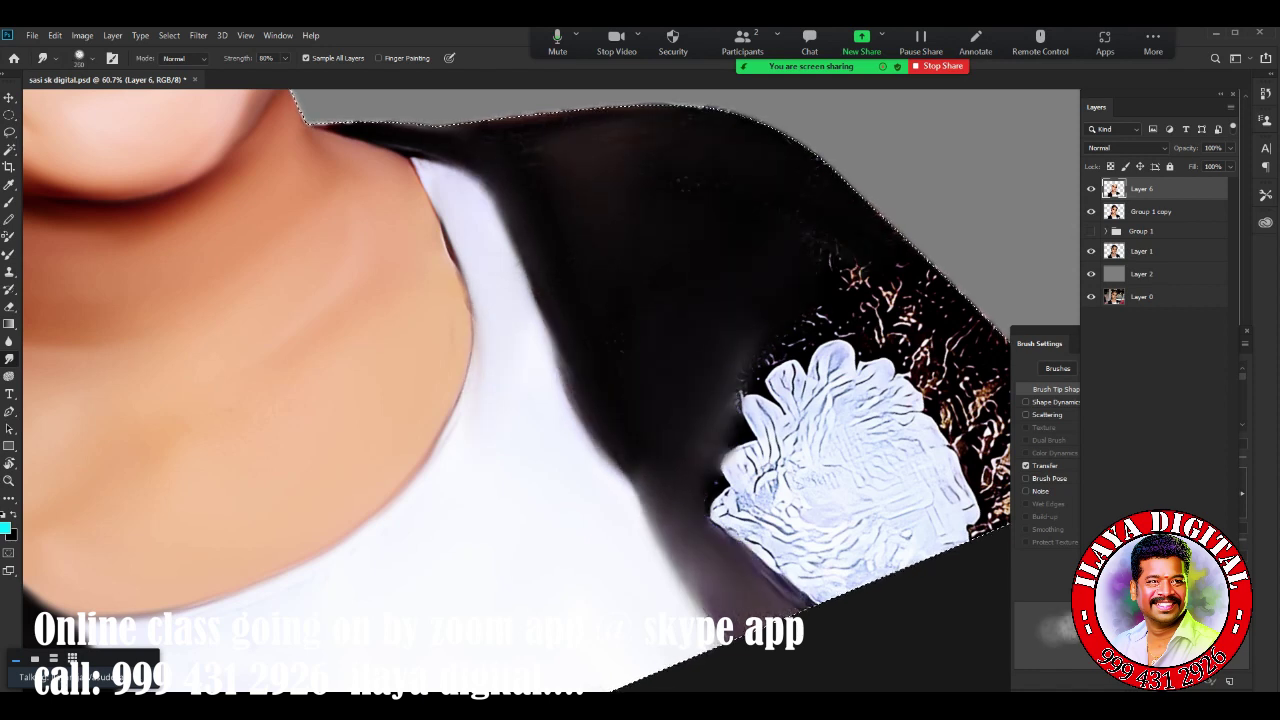
{"action": "left_click_drag", "start_coordinate": [630, 480], "coordinate": [560, 370]}
{"action": "left_click_drag", "start_coordinate": [540, 300], "coordinate": [660, 560]}
{"action": "left_click_drag", "start_coordinate": [745, 410], "coordinate": [880, 295]}
{"action": "left_click_drag", "start_coordinate": [840, 360], "coordinate": [950, 270]}
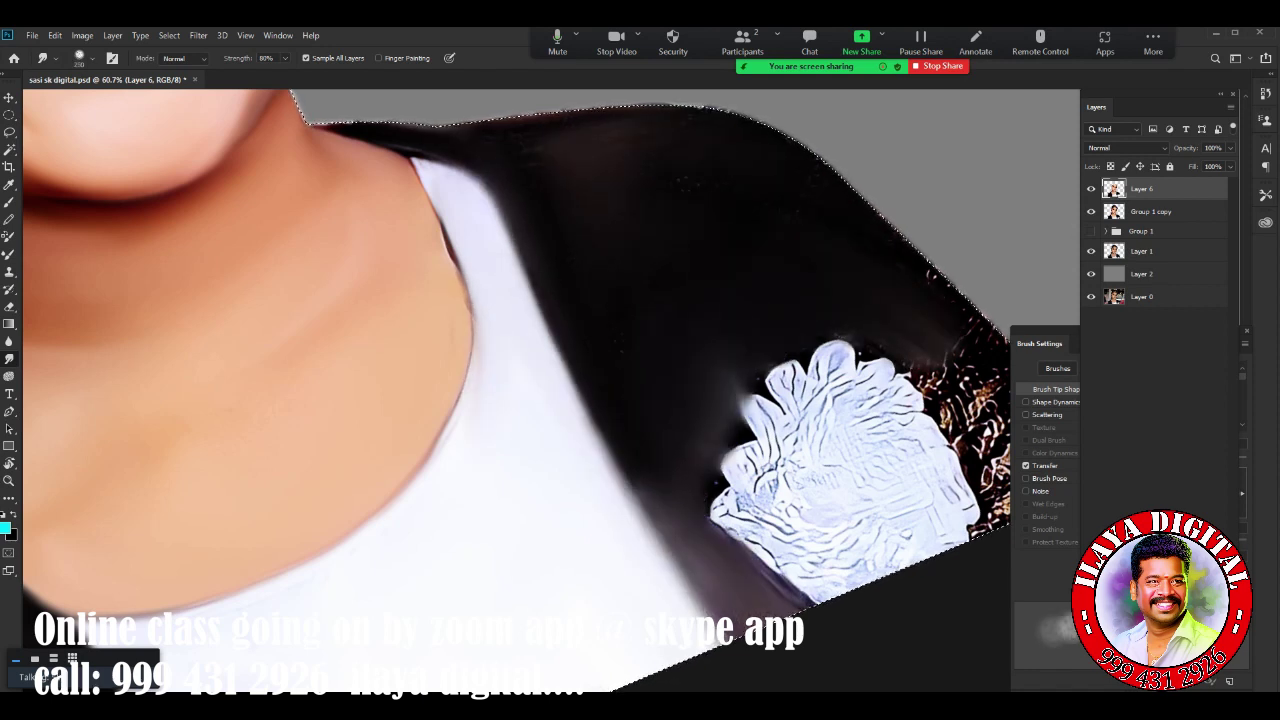
{"action": "left_click_drag", "start_coordinate": [750, 400], "coordinate": [570, 450]}
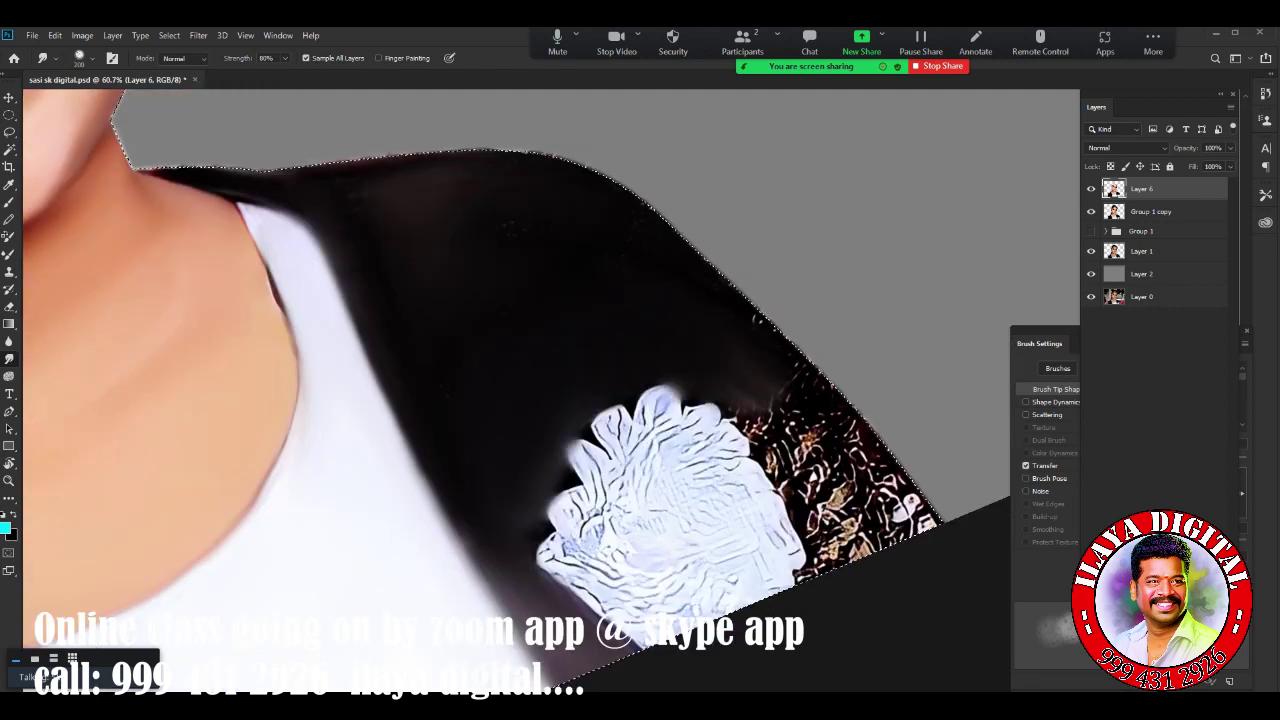
{"action": "left_click_drag", "start_coordinate": [760, 400], "coordinate": [860, 560]}
{"action": "mouse_move", "coordinate": [820, 420]}
{"action": "left_mouse_down"}
{"action": "mouse_move", "coordinate": [880, 540]}
{"action": "mouse_move", "coordinate": [770, 480]}
{"action": "left_mouse_up"}
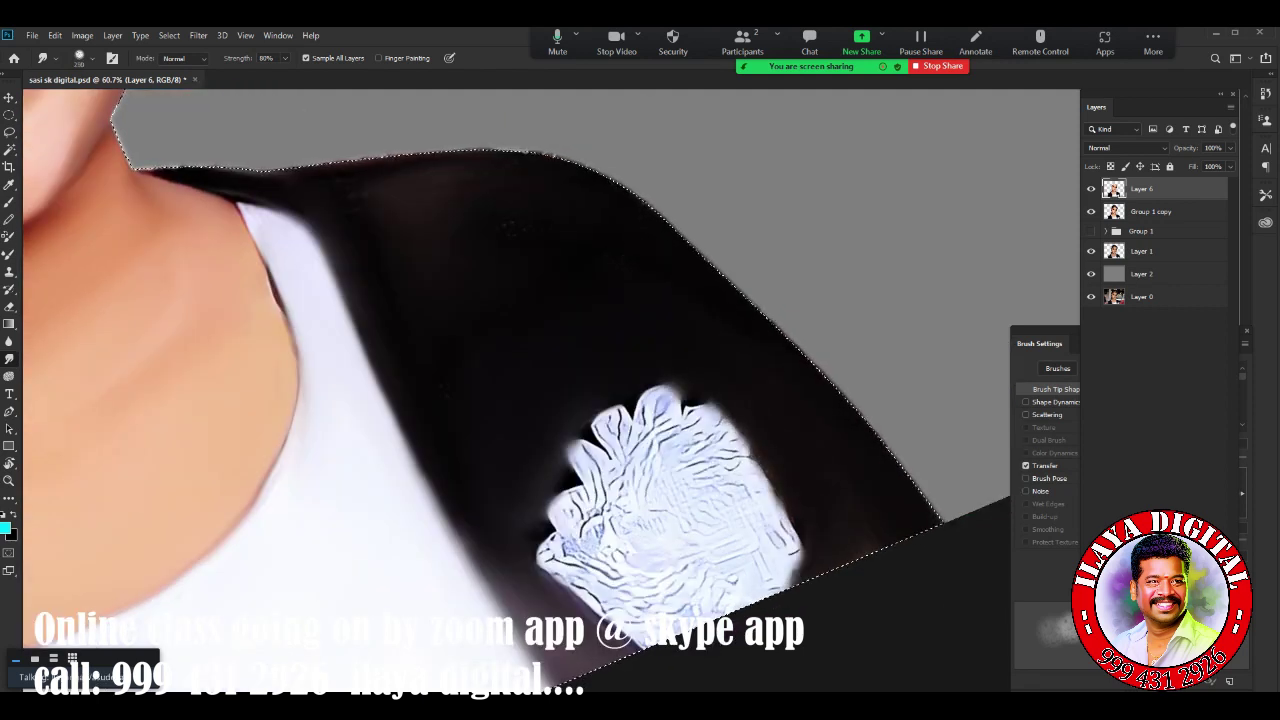
Smudge the floral patch's lobes, centre and lower part into smooth white
{"action": "left_click_drag", "start_coordinate": [800, 570], "coordinate": [640, 385]}
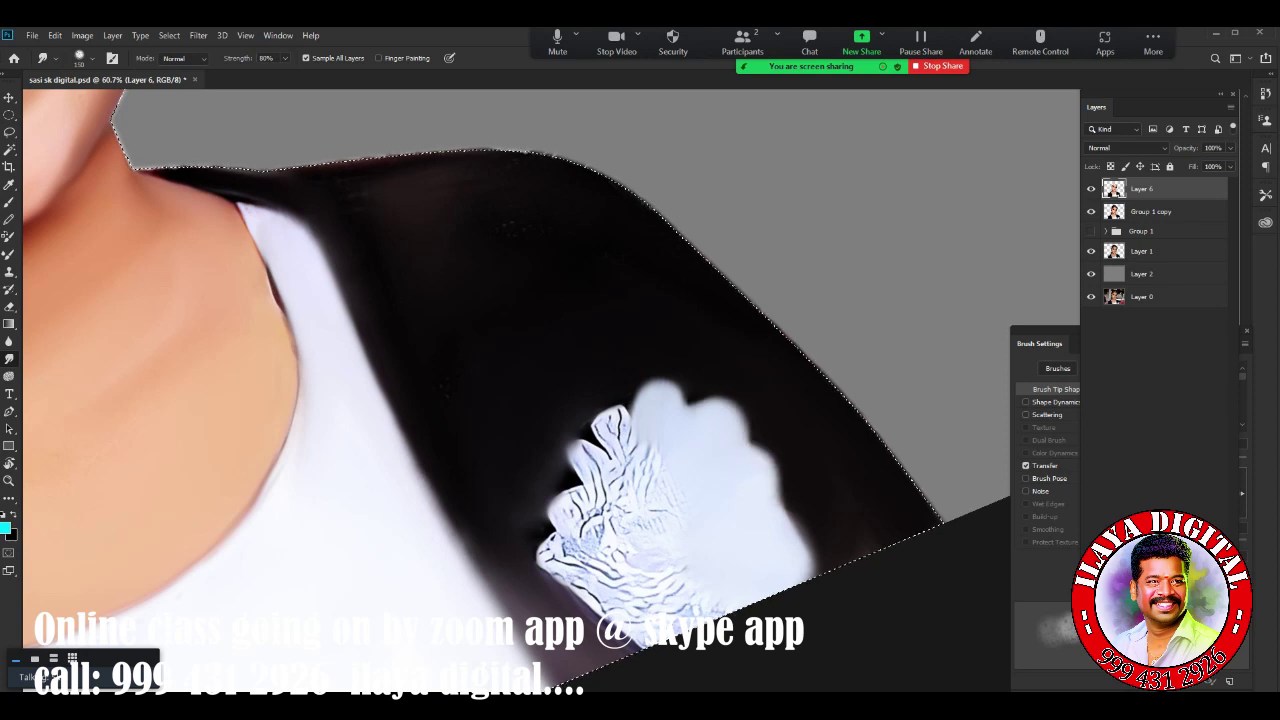
{"action": "left_click_drag", "start_coordinate": [650, 440], "coordinate": [610, 400]}
{"action": "left_click_drag", "start_coordinate": [640, 470], "coordinate": [575, 445]}
{"action": "left_click_drag", "start_coordinate": [620, 520], "coordinate": [550, 500]}
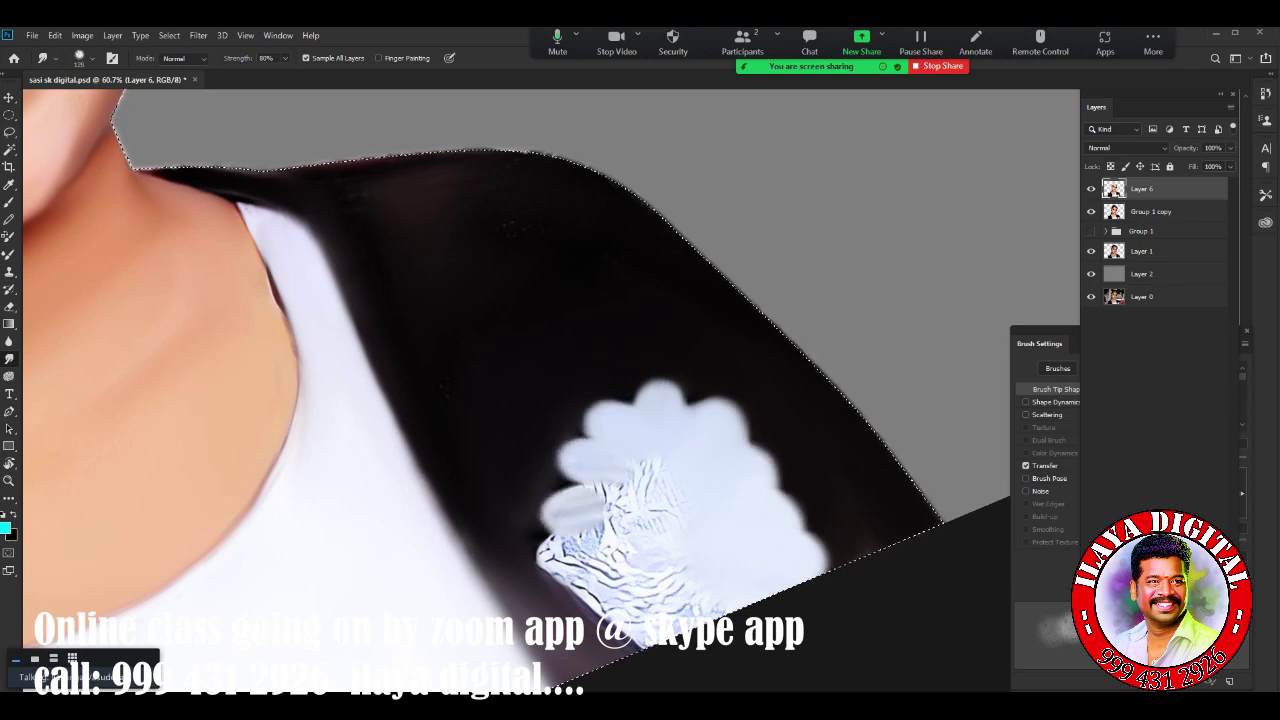
{"action": "left_click_drag", "start_coordinate": [620, 570], "coordinate": [540, 560]}
{"action": "left_click_drag", "start_coordinate": [655, 465], "coordinate": [590, 545]}
{"action": "left_click_drag", "start_coordinate": [660, 580], "coordinate": [570, 600]}
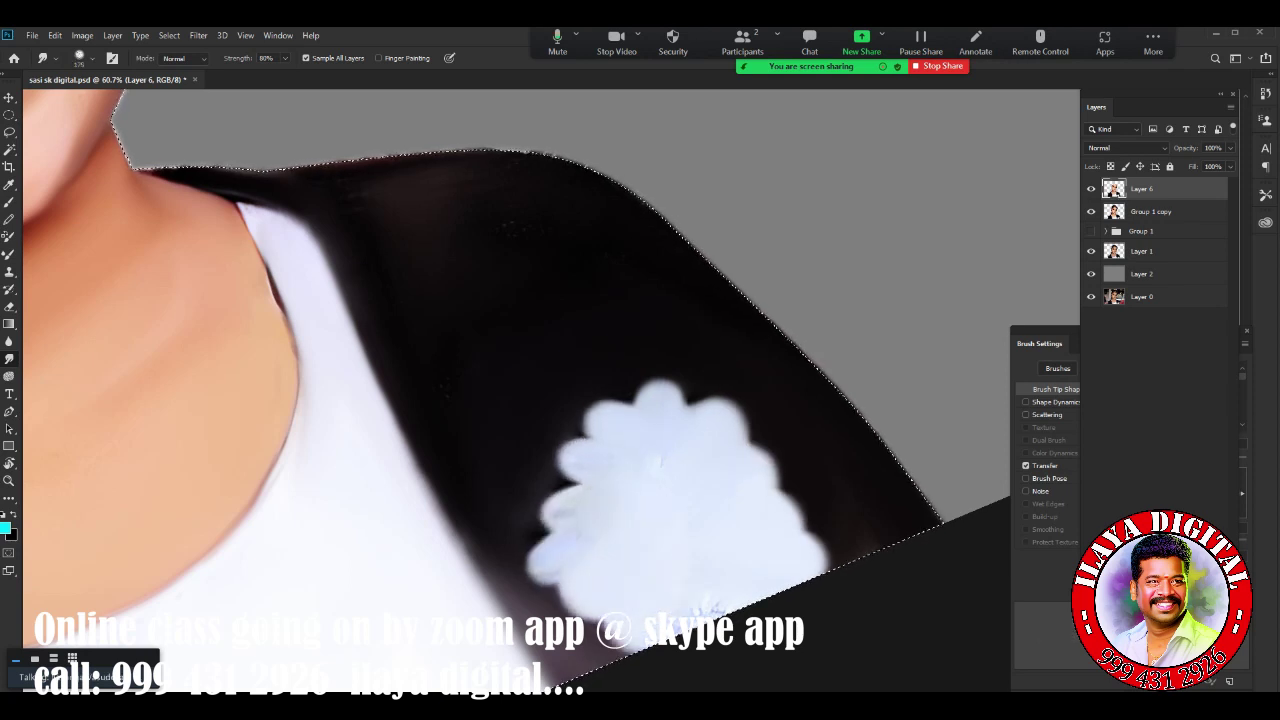
{"action": "left_click_drag", "start_coordinate": [610, 525], "coordinate": [550, 505]}
Tidy the white patch edges against the dark lapel, then fit the whole portrait on screen
{"action": "left_click_drag", "start_coordinate": [600, 470], "coordinate": [550, 505]}
{"action": "left_click_drag", "start_coordinate": [710, 405], "coordinate": [650, 392]}
{"action": "left_click_drag", "start_coordinate": [835, 550], "coordinate": [780, 495]}
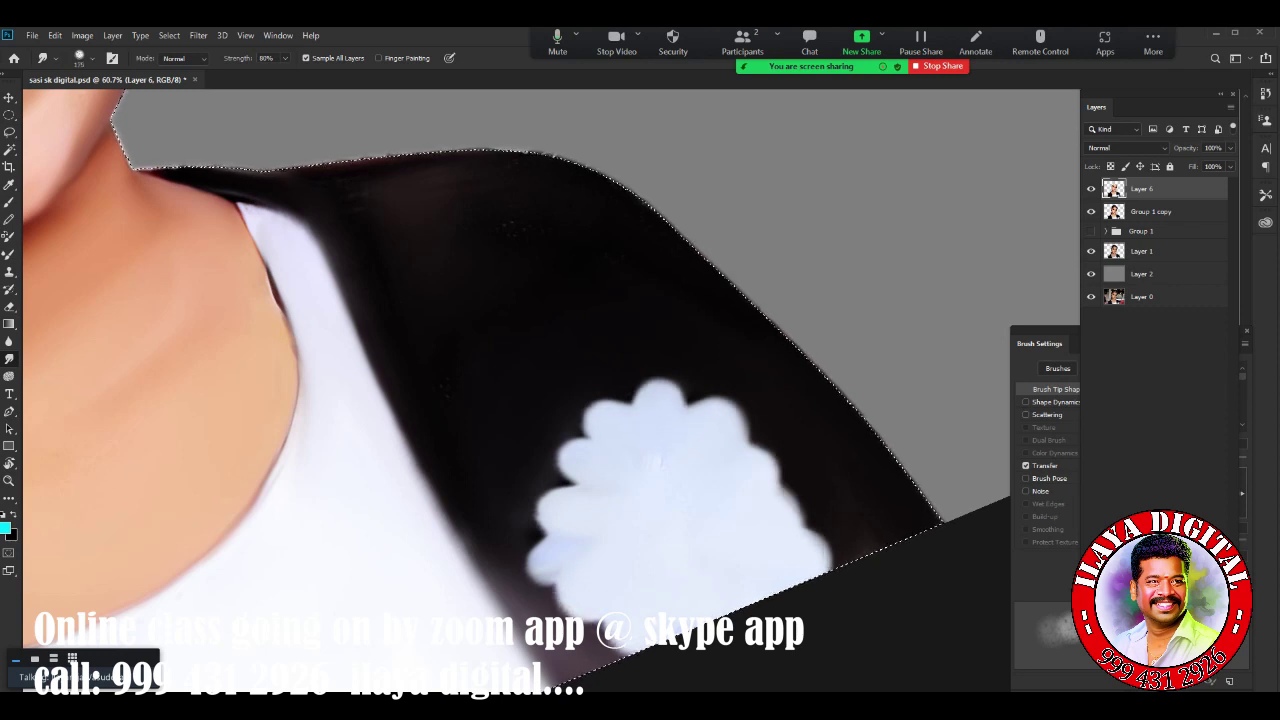
{"action": "left_click_drag", "start_coordinate": [240, 210], "coordinate": [300, 180]}
{"action": "left_click_drag", "start_coordinate": [310, 230], "coordinate": [500, 600]}
{"action": "mouse_move", "coordinate": [510, 660]}
{"action": "left_mouse_down"}
{"action": "mouse_move", "coordinate": [570, 580]}
{"action": "mouse_move", "coordinate": [600, 570]}
{"action": "left_mouse_up"}
{"action": "mouse_move", "coordinate": [585, 520]}
{"action": "left_mouse_down"}
{"action": "mouse_move", "coordinate": [535, 570]}
{"action": "mouse_move", "coordinate": [575, 625]}
{"action": "left_mouse_up"}
{"action": "left_click_drag", "start_coordinate": [785, 505], "coordinate": [840, 555]}
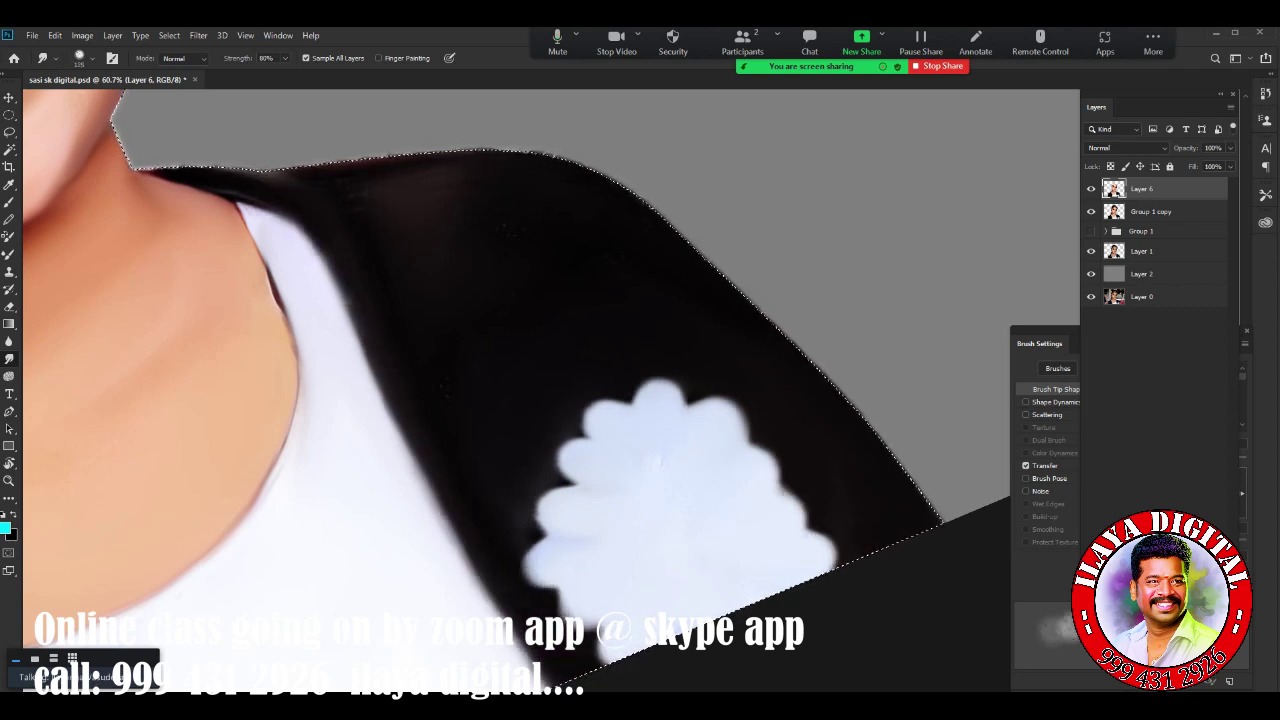
{"action": "left_click_drag", "start_coordinate": [570, 495], "coordinate": [540, 520]}
{"action": "key", "text": "ctrl+0"}
Straighten the canvas view and smudge the ear's detail, rim and inner shading smooth
{"action": "key", "text": "Escape"}
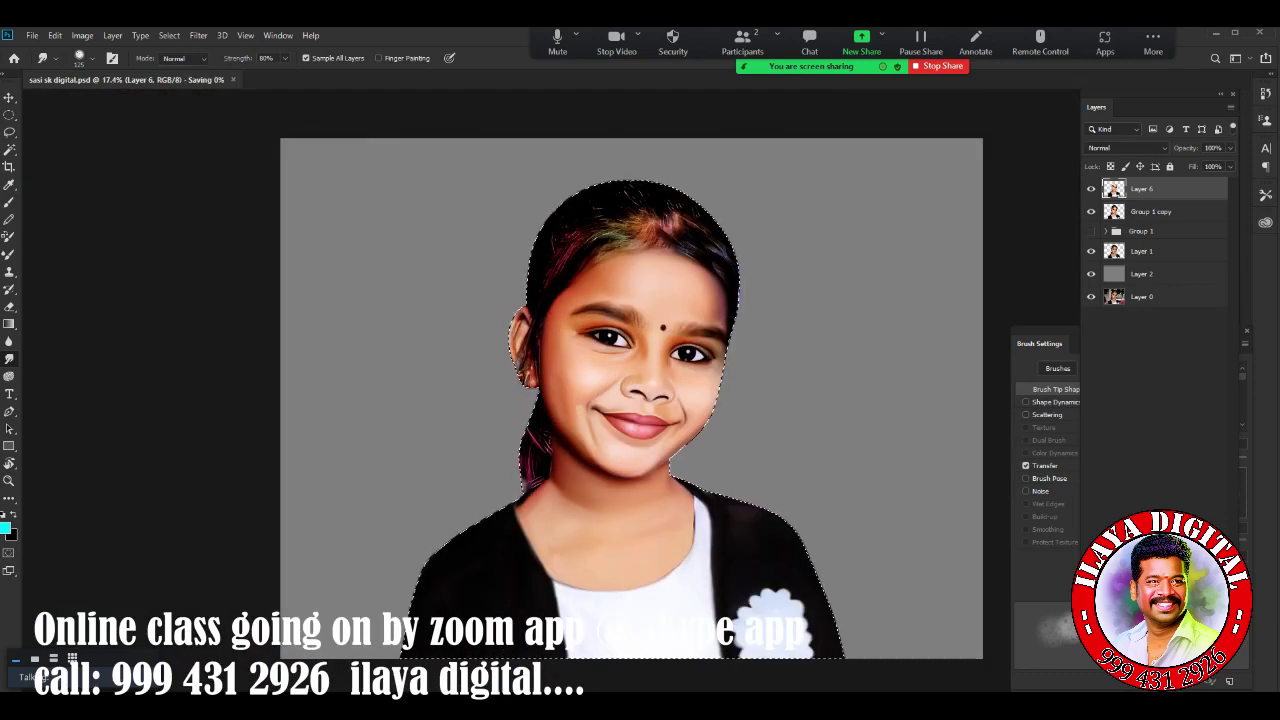
{"action": "scroll", "coordinate": [700, 400], "scroll_direction": "up", "scroll_amount": 5}
{"action": "left_click_drag", "start_coordinate": [320, 400], "coordinate": [370, 280]}
{"action": "left_click_drag", "start_coordinate": [330, 360], "coordinate": [380, 270]}
{"action": "mouse_move", "coordinate": [310, 440]}
{"action": "left_mouse_down"}
{"action": "mouse_move", "coordinate": [350, 300]}
{"action": "mouse_move", "coordinate": [390, 340]}
{"action": "left_mouse_up"}
{"action": "left_click_drag", "start_coordinate": [365, 445], "coordinate": [395, 345]}
{"action": "left_click_drag", "start_coordinate": [310, 445], "coordinate": [320, 330]}
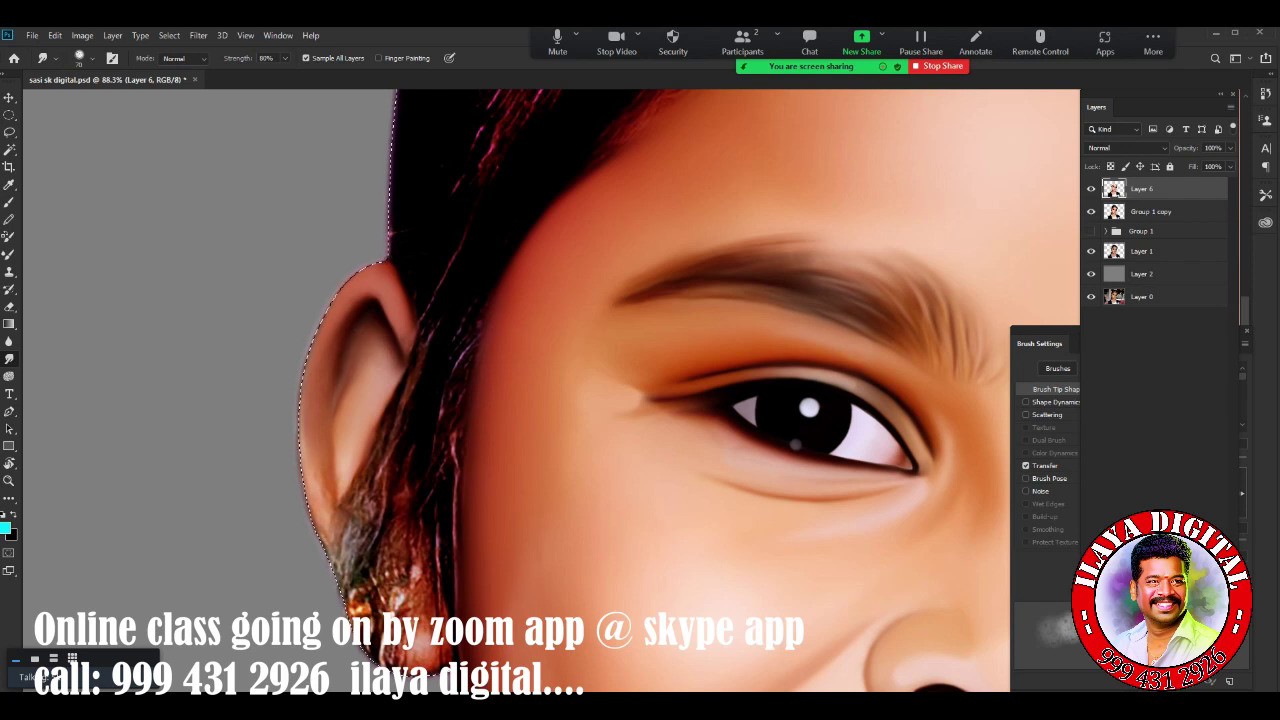
Blend the lower ear, lobe and earring highlight smooth, darkening the outer rim
{"action": "left_click_drag", "start_coordinate": [320, 540], "coordinate": [310, 400]}
{"action": "left_click_drag", "start_coordinate": [345, 510], "coordinate": [365, 430]}
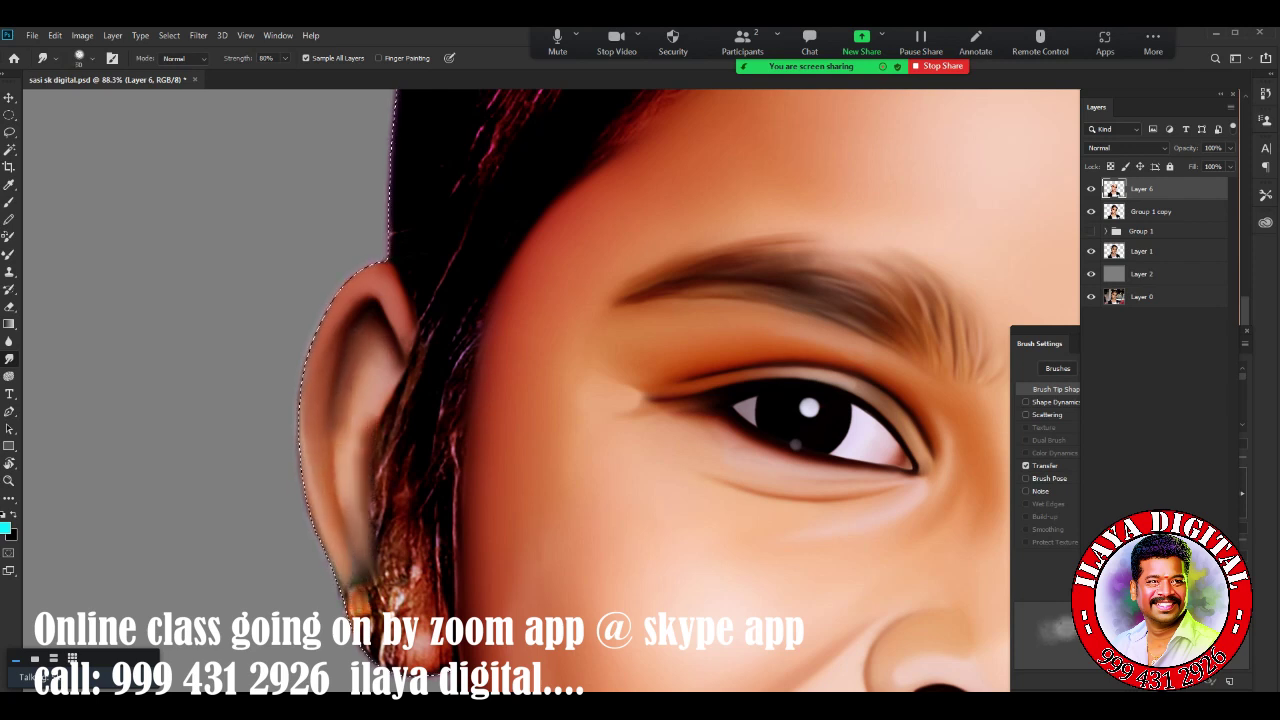
{"action": "mouse_move", "coordinate": [390, 625]}
{"action": "left_mouse_down"}
{"action": "mouse_move", "coordinate": [420, 600]}
{"action": "mouse_move", "coordinate": [350, 480]}
{"action": "left_mouse_up"}
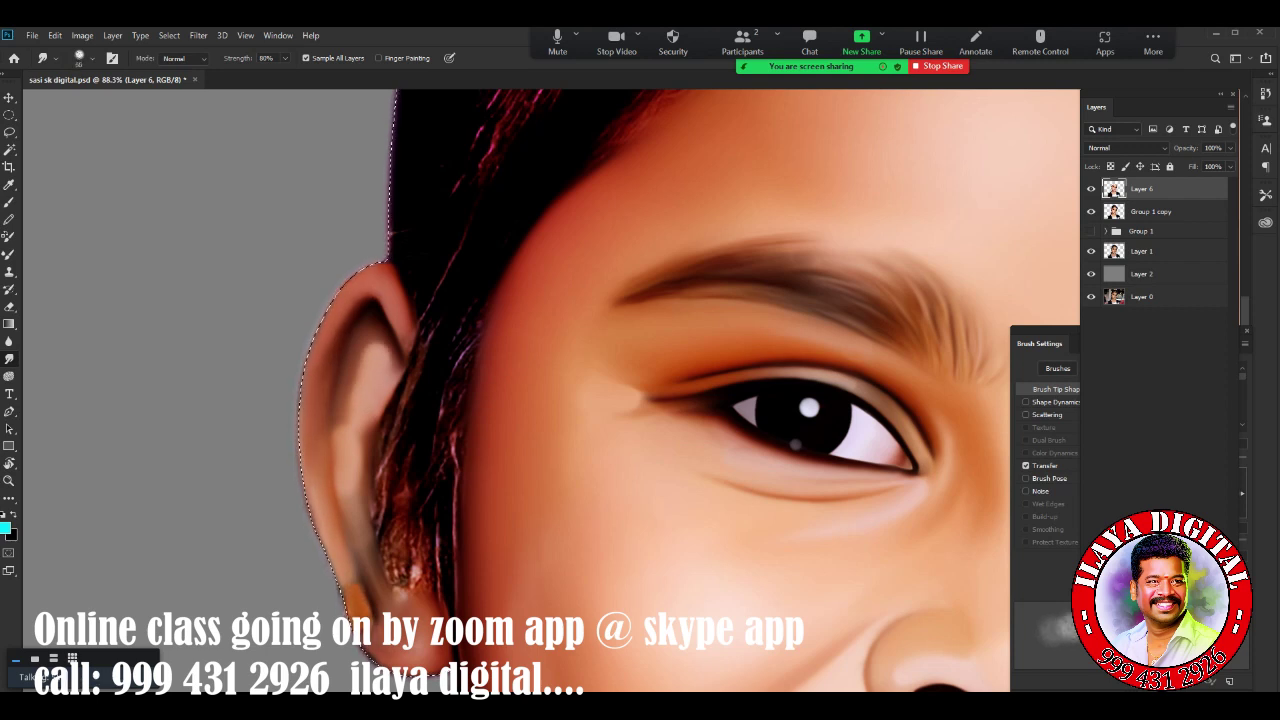
{"action": "left_click_drag", "start_coordinate": [410, 595], "coordinate": [395, 530]}
{"action": "left_click_drag", "start_coordinate": [395, 575], "coordinate": [385, 440]}
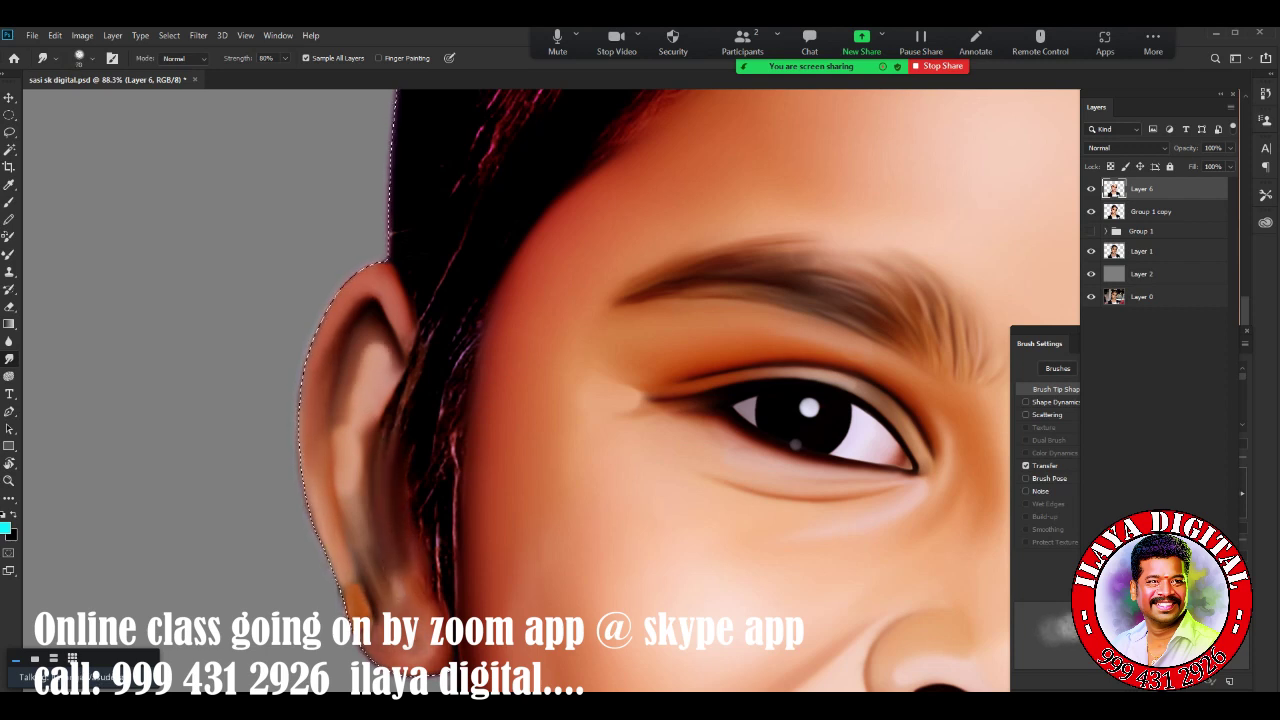
{"action": "left_click_drag", "start_coordinate": [322, 575], "coordinate": [310, 330]}
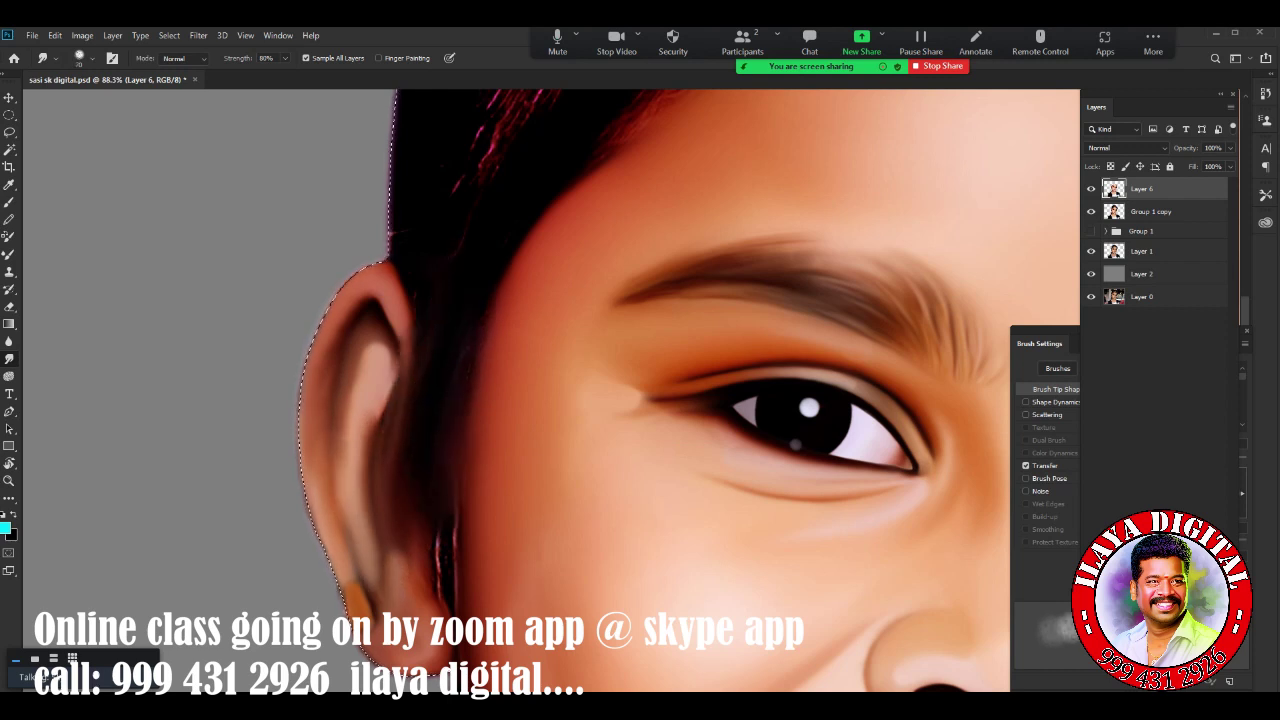
{"action": "scroll", "coordinate": [550, 390], "scroll_direction": "down", "scroll_amount": 3}
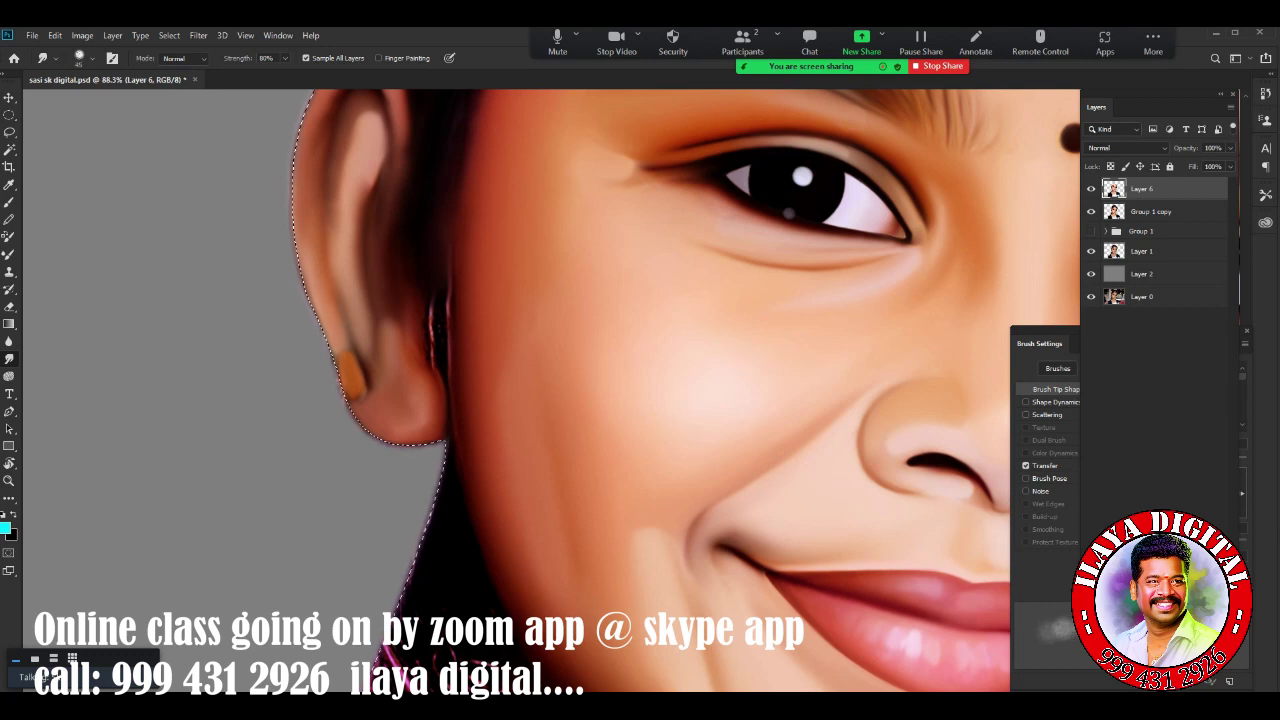
{"action": "left_click_drag", "start_coordinate": [435, 360], "coordinate": [445, 295]}
Smudge the pink strands beside the jaw into the dark hair
{"action": "scroll", "coordinate": [550, 390], "scroll_direction": "down", "scroll_amount": 5}
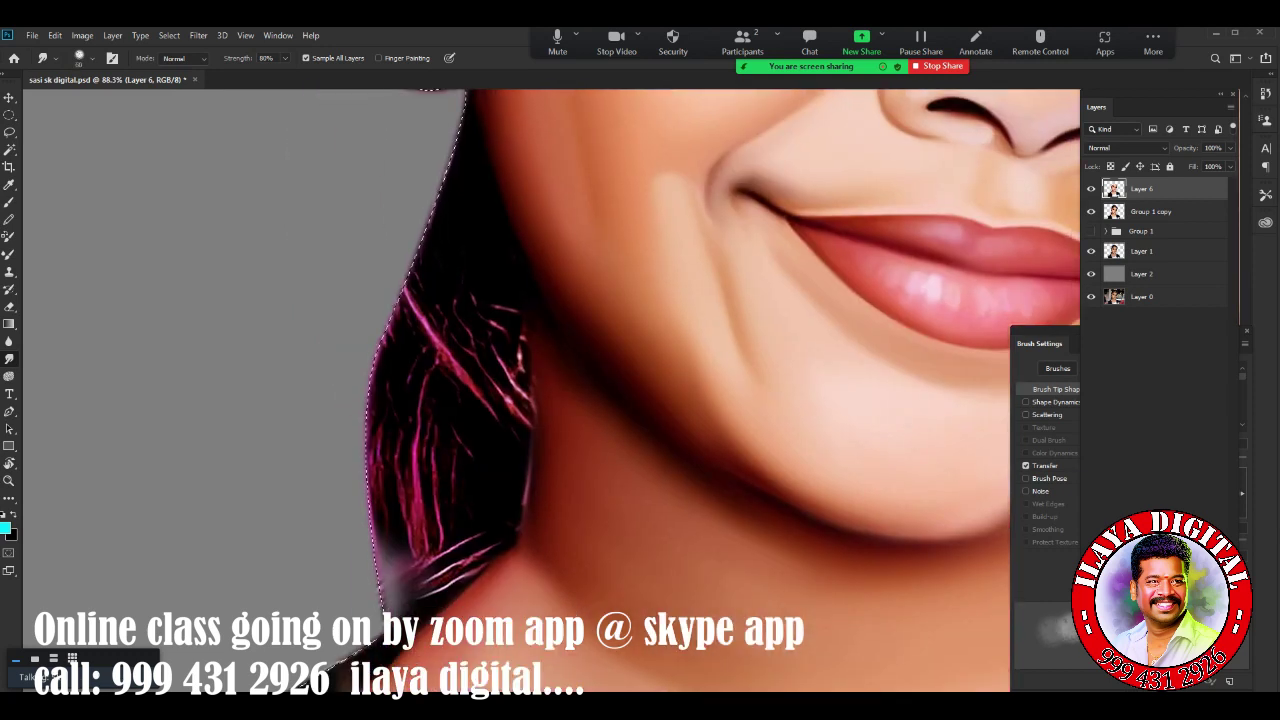
{"action": "left_click_drag", "start_coordinate": [520, 510], "coordinate": [440, 570]}
{"action": "left_click_drag", "start_coordinate": [420, 200], "coordinate": [390, 600]}
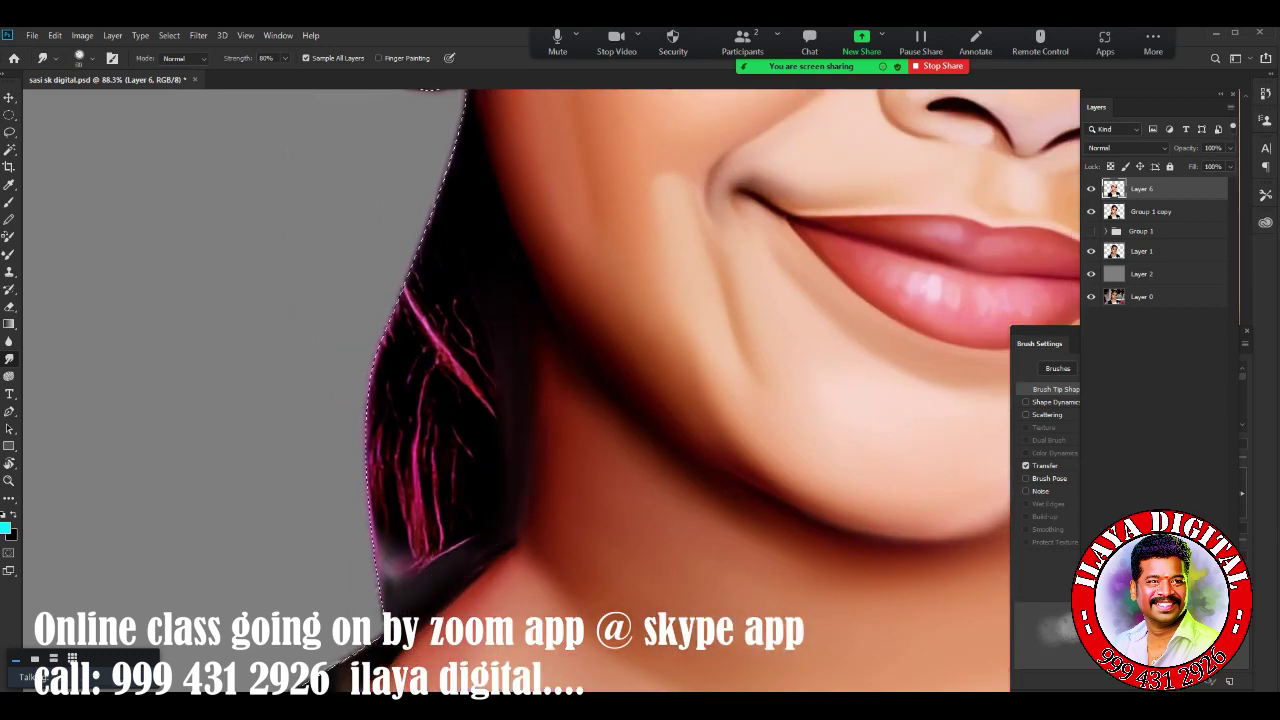
{"action": "left_click_drag", "start_coordinate": [500, 520], "coordinate": [380, 330]}
{"action": "left_click_drag", "start_coordinate": [400, 560], "coordinate": [420, 230]}
{"action": "left_click_drag", "start_coordinate": [380, 450], "coordinate": [400, 240]}
{"action": "mouse_move", "coordinate": [400, 600]}
{"action": "left_mouse_down"}
{"action": "mouse_move", "coordinate": [390, 280]}
{"action": "mouse_move", "coordinate": [410, 220]}
{"action": "left_mouse_up"}
{"action": "left_click_drag", "start_coordinate": [390, 360], "coordinate": [400, 280]}
Soften the edge where the hair meets the neck
{"action": "scroll", "coordinate": [550, 390], "scroll_direction": "down", "scroll_amount": 3}
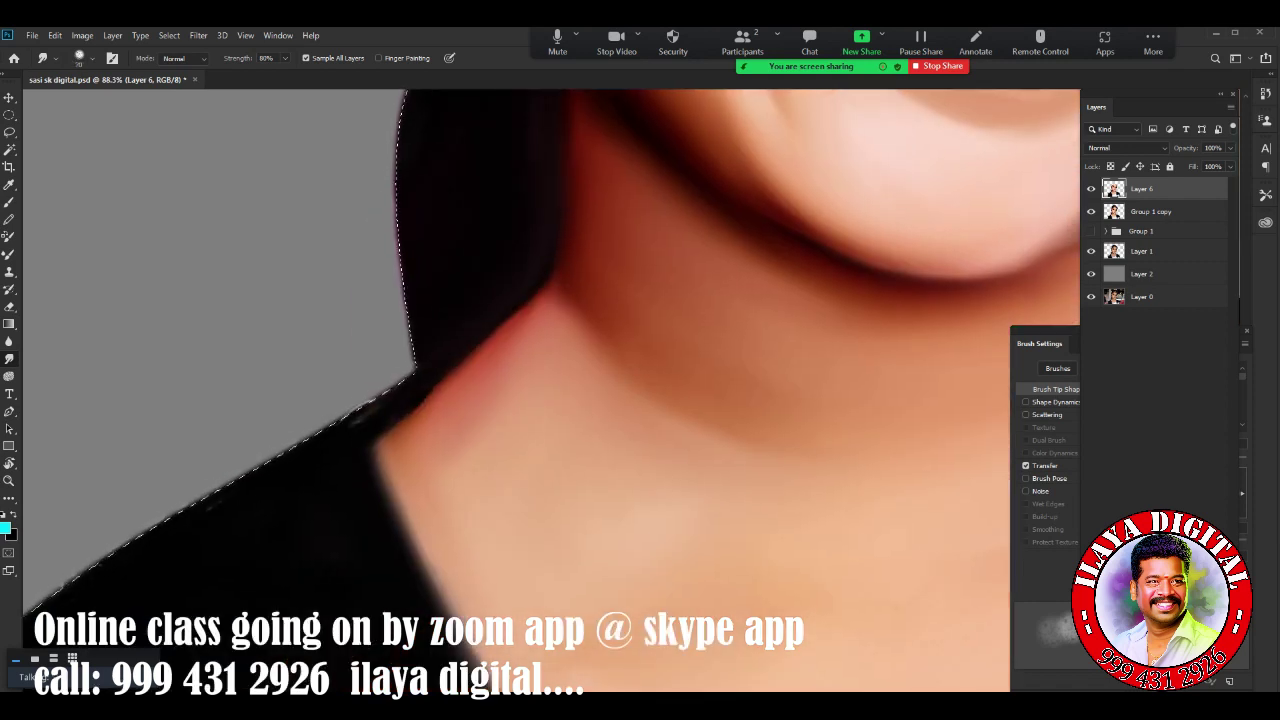
{"action": "scroll", "coordinate": [550, 390], "scroll_direction": "down", "scroll_amount": 3}
{"action": "left_click_drag", "start_coordinate": [450, 380], "coordinate": [515, 500]}
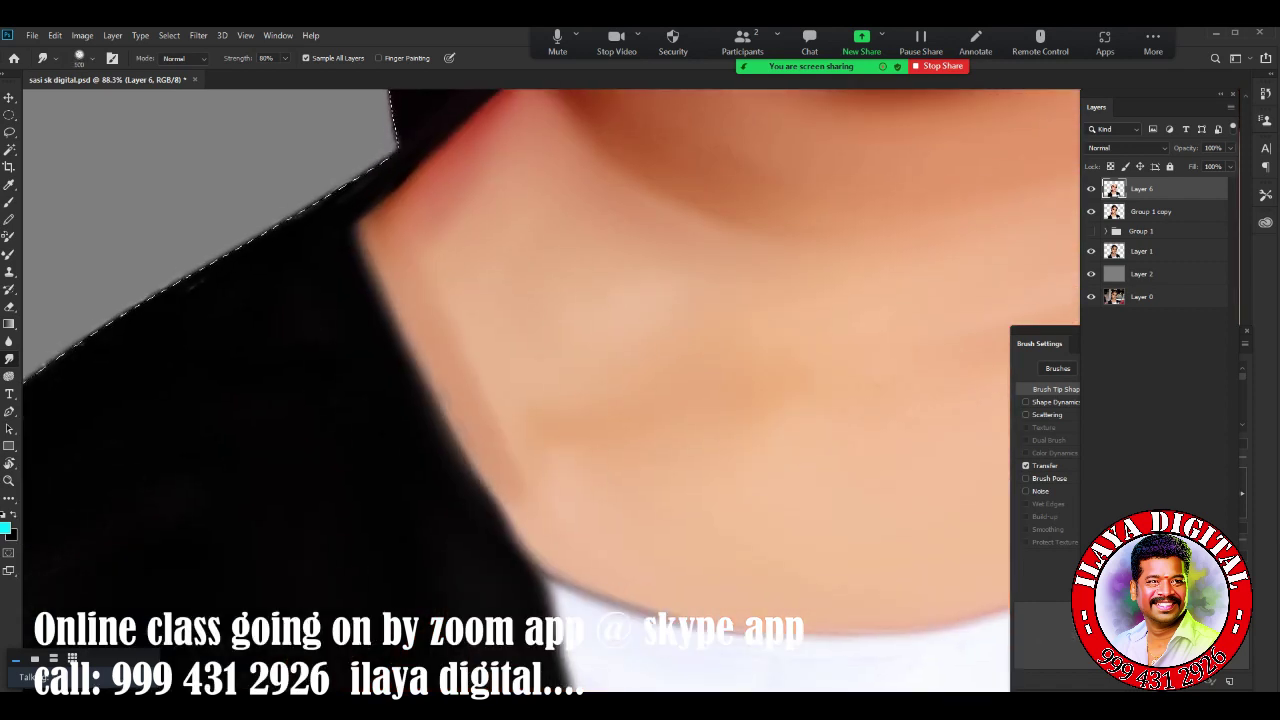
{"action": "scroll", "coordinate": [550, 390], "scroll_direction": "down", "scroll_amount": 3}
{"action": "scroll", "coordinate": [550, 390], "scroll_direction": "up", "scroll_amount": 3}
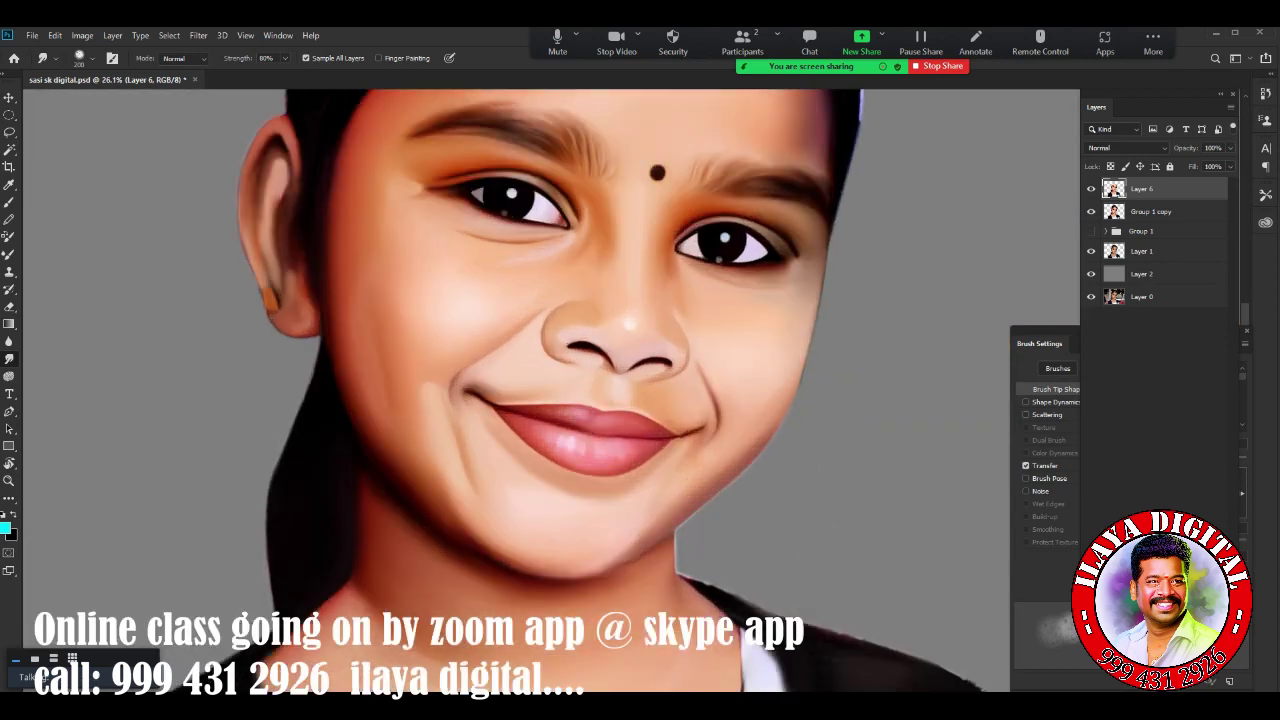
{"action": "scroll", "coordinate": [550, 300], "scroll_direction": "up", "scroll_amount": 2}
Erase along the forehead hairline with the Eraser for wispy strands, then zoom out to check
{"action": "scroll", "coordinate": [550, 300], "scroll_direction": "up", "scroll_amount": 3}
{"action": "key", "text": "e"}
{"action": "scroll", "coordinate": [550, 390], "scroll_direction": "down", "scroll_amount": 2}
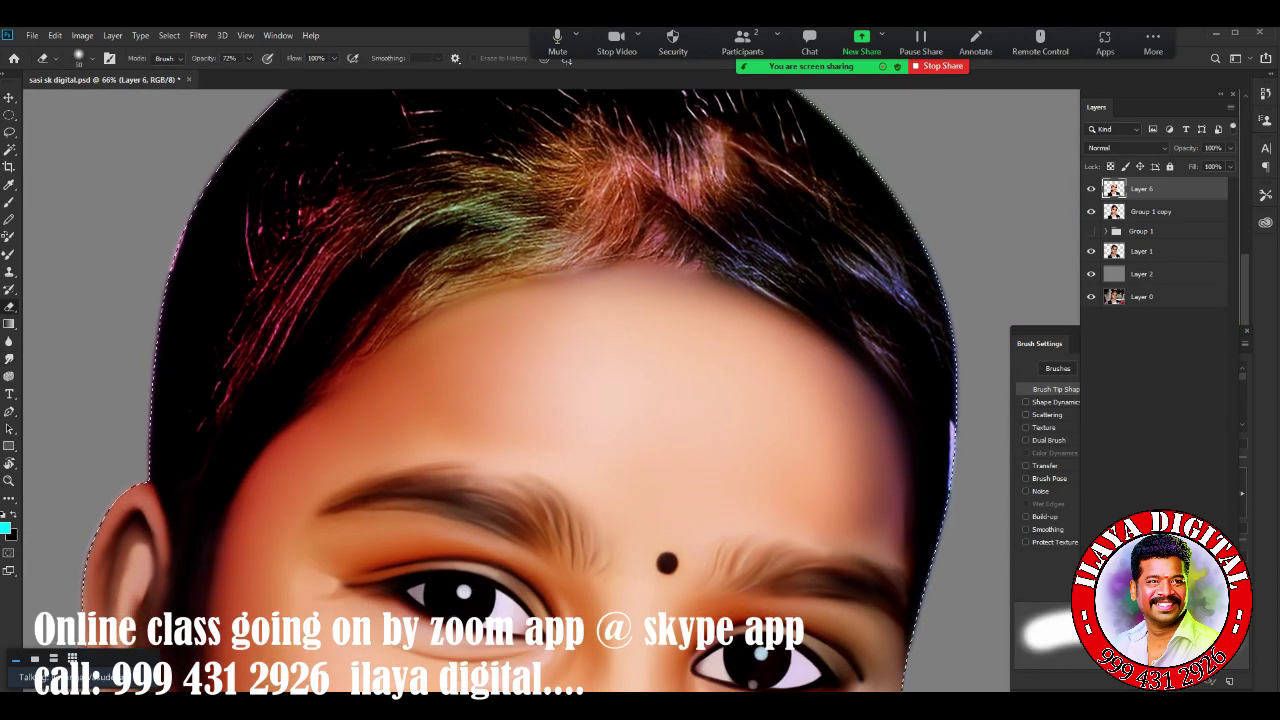
{"action": "left_click_drag", "start_coordinate": [855, 340], "coordinate": [815, 372]}
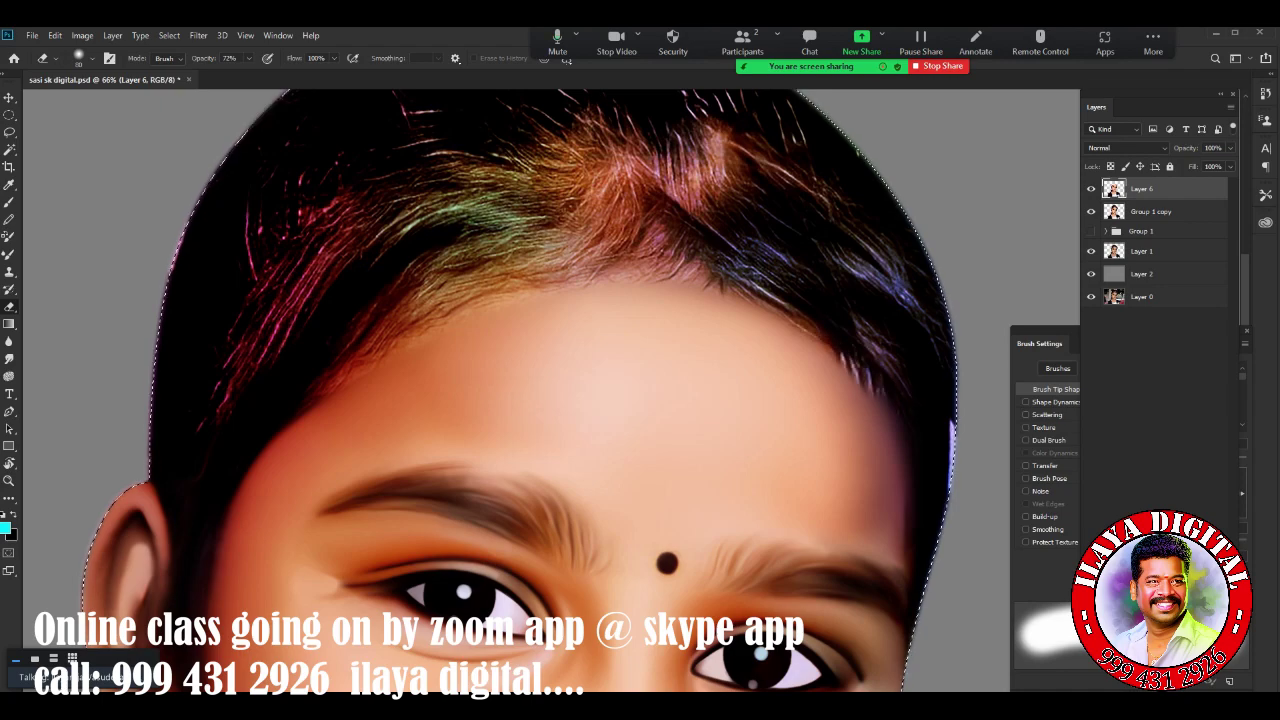
{"action": "left_click_drag", "start_coordinate": [615, 280], "coordinate": [745, 318]}
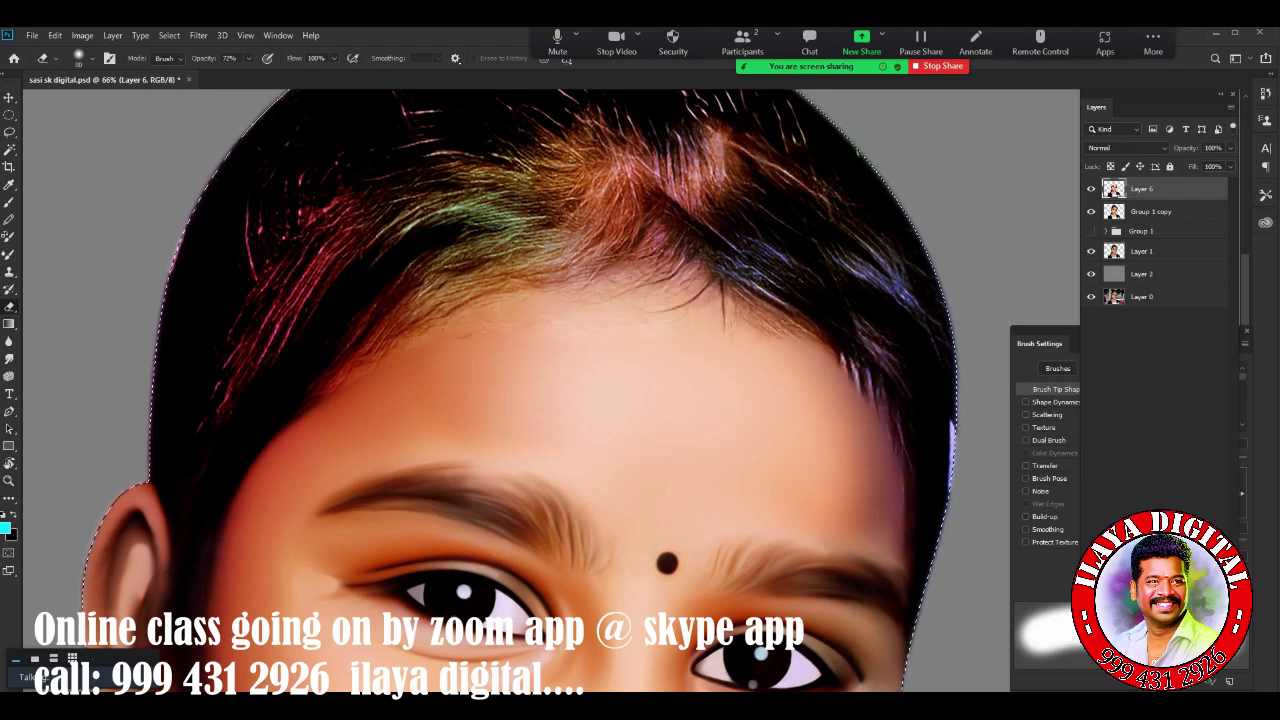
{"action": "key", "text": "ctrl+minus"}
{"action": "key", "text": "ctrl+minus"}
{"action": "key", "text": "ctrl+minus"}
{"action": "scroll", "coordinate": [659, 340], "scroll_direction": "up", "scroll_amount": 5}
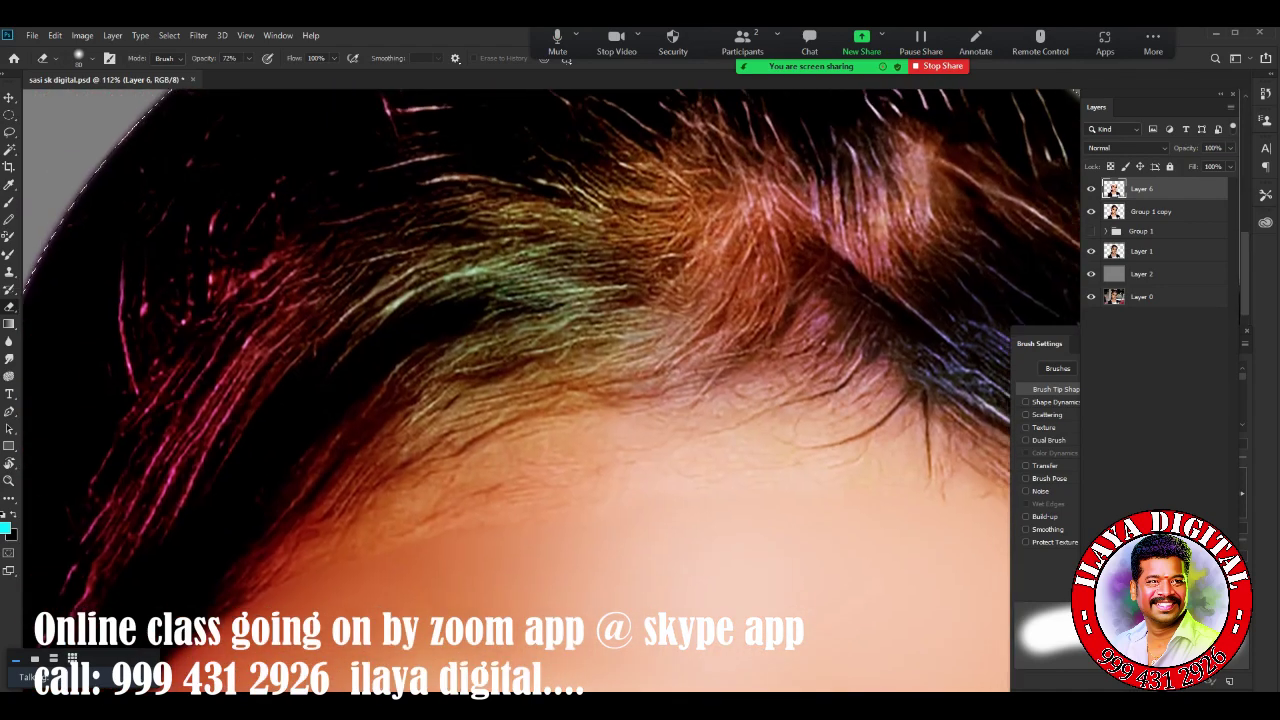
{"action": "scroll", "coordinate": [659, 340], "scroll_direction": "down", "scroll_amount": 1}
Smudge the green-tinted strands into a soft streak and blend the hair edge into the forehead
{"action": "key", "text": "r"}
{"action": "left_click_drag", "start_coordinate": [690, 280], "coordinate": [575, 300]}
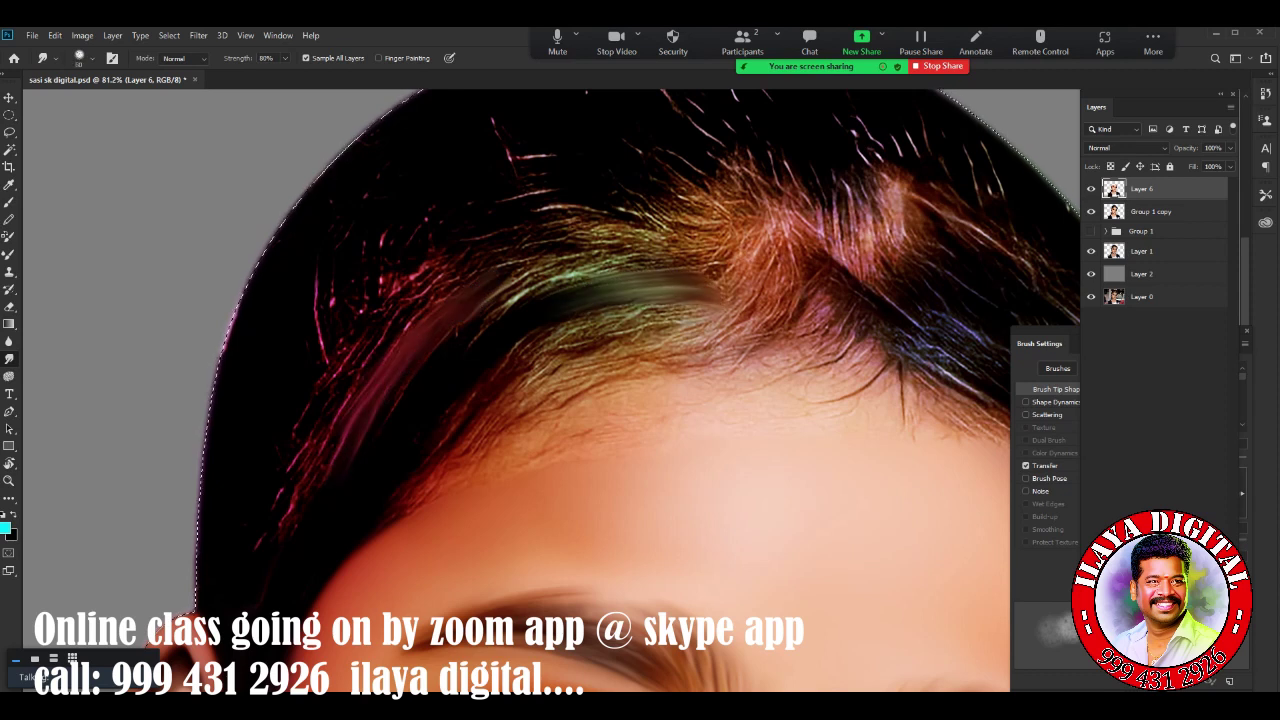
{"action": "left_click_drag", "start_coordinate": [710, 320], "coordinate": [560, 350]}
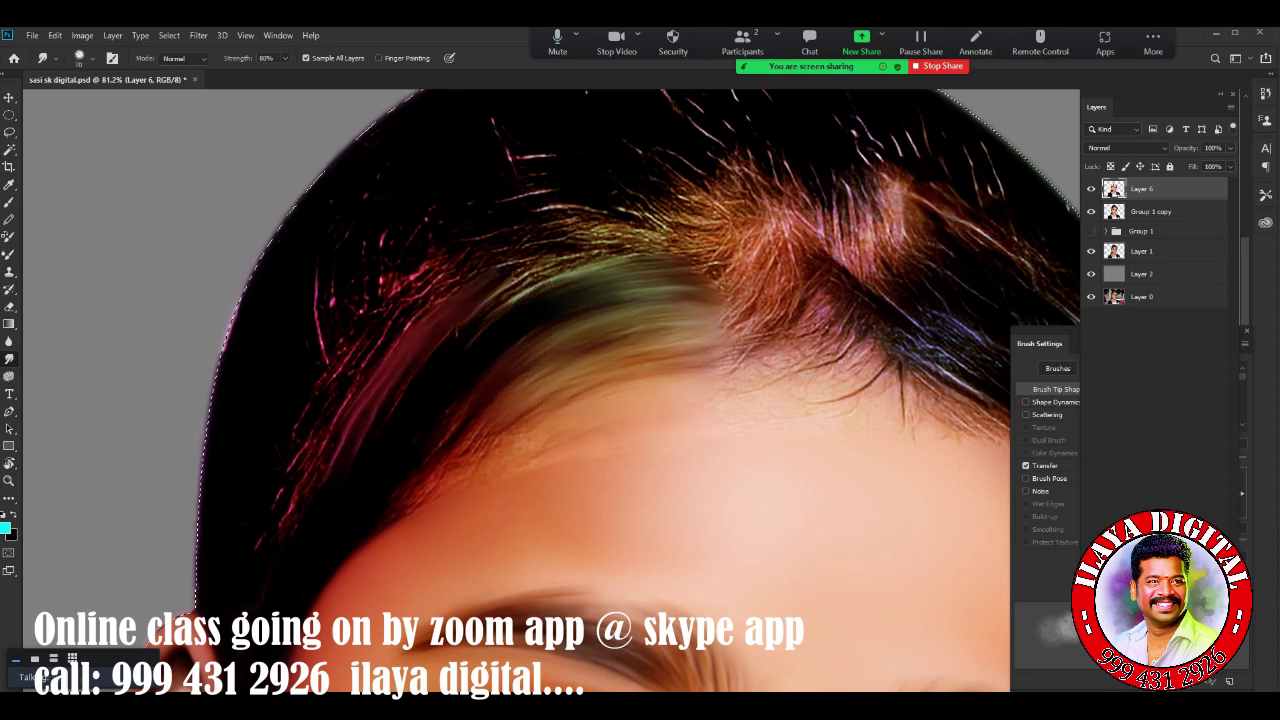
{"action": "left_click_drag", "start_coordinate": [450, 435], "coordinate": [420, 500]}
{"action": "left_click_drag", "start_coordinate": [480, 465], "coordinate": [420, 515]}
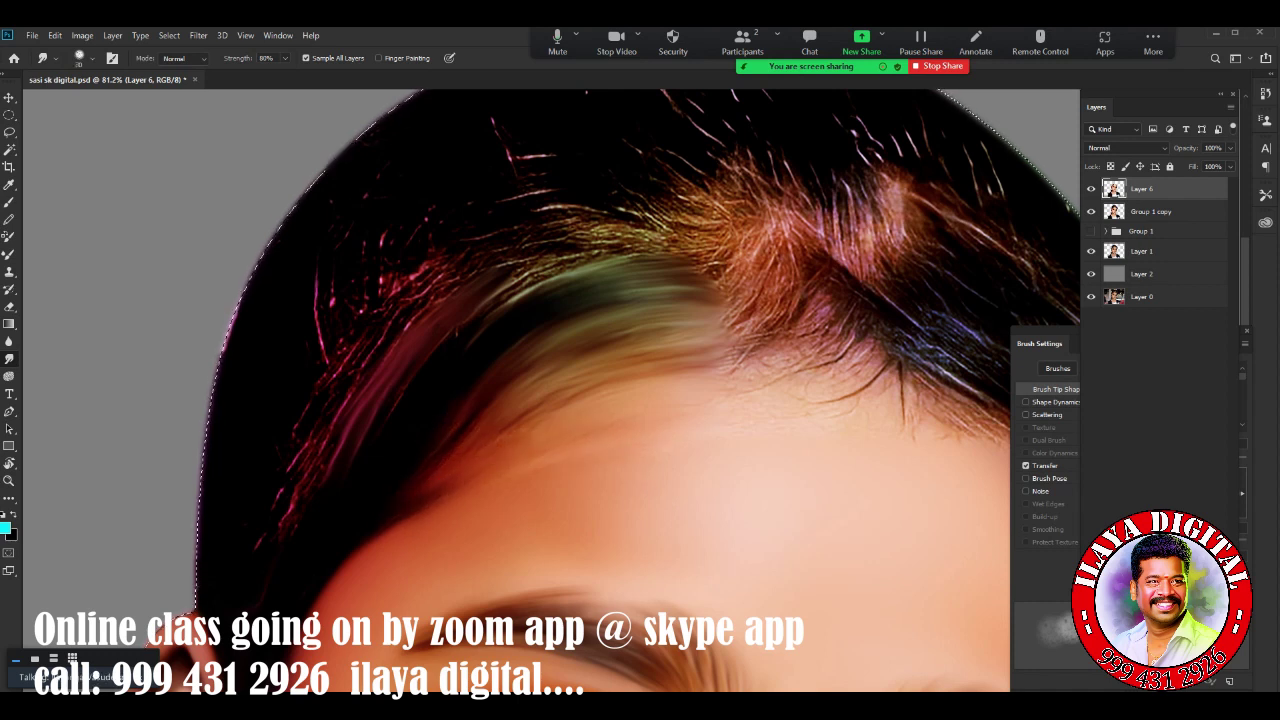
{"action": "left_click_drag", "start_coordinate": [495, 420], "coordinate": [430, 490]}
{"action": "mouse_move", "coordinate": [590, 380]}
{"action": "left_mouse_down"}
{"action": "mouse_move", "coordinate": [460, 470]}
{"action": "mouse_move", "coordinate": [490, 440]}
{"action": "left_mouse_up"}
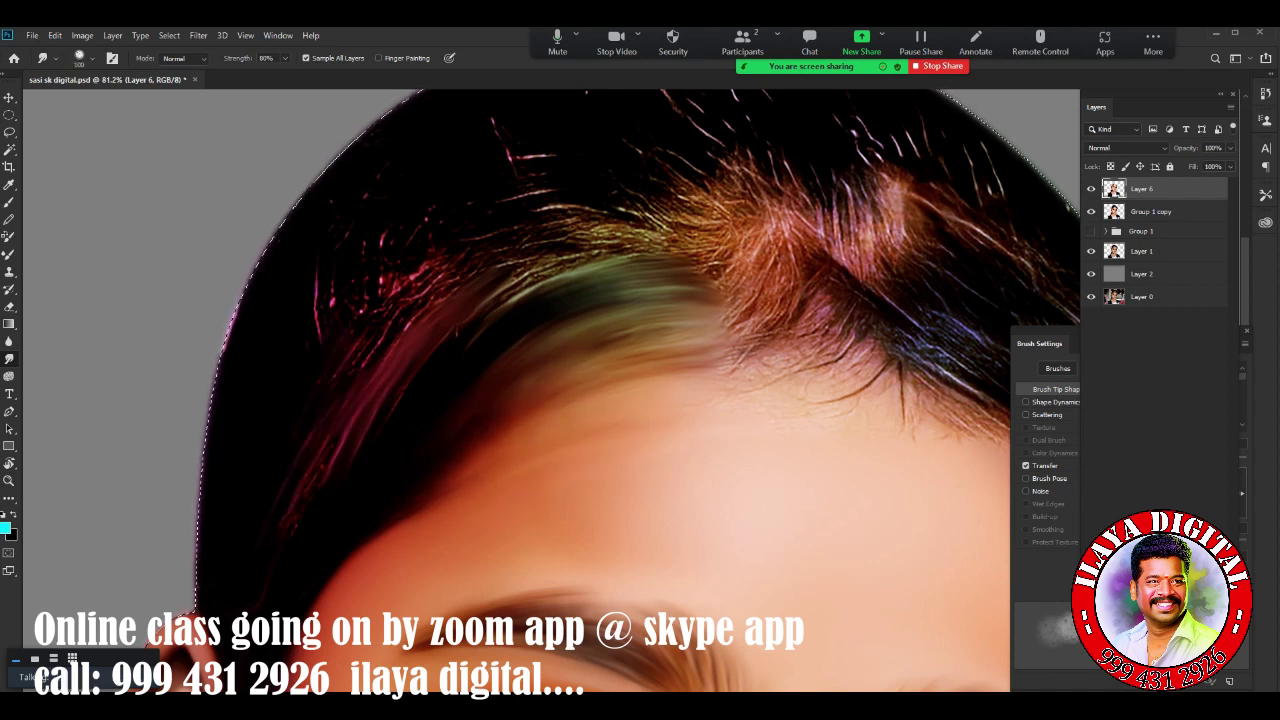
{"action": "left_click_drag", "start_coordinate": [370, 380], "coordinate": [290, 520]}
Blend the pink strands into dark hair and smooth the strands along the green band
{"action": "left_click_drag", "start_coordinate": [360, 345], "coordinate": [410, 460]}
{"action": "left_click_drag", "start_coordinate": [318, 270], "coordinate": [318, 340]}
{"action": "left_click_drag", "start_coordinate": [700, 200], "coordinate": [510, 250]}
{"action": "left_click_drag", "start_coordinate": [640, 240], "coordinate": [470, 300]}
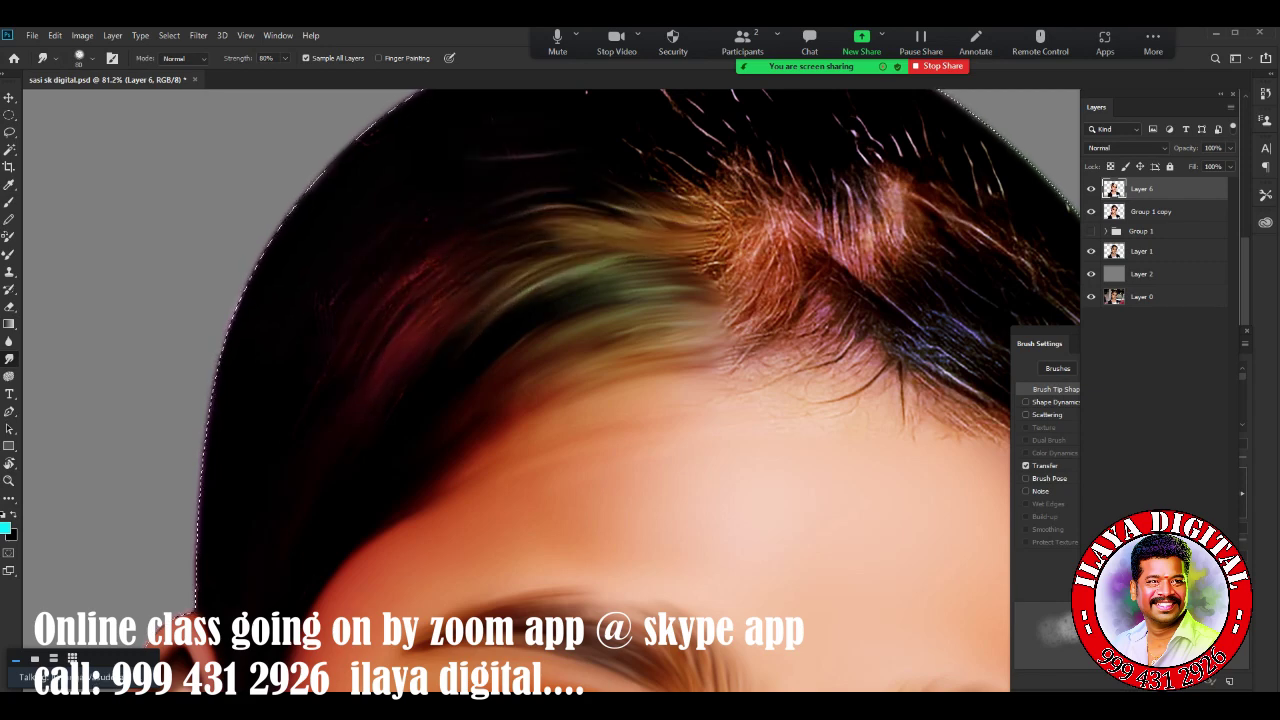
{"action": "left_click_drag", "start_coordinate": [560, 285], "coordinate": [445, 350]}
{"action": "left_click_drag", "start_coordinate": [600, 300], "coordinate": [360, 460]}
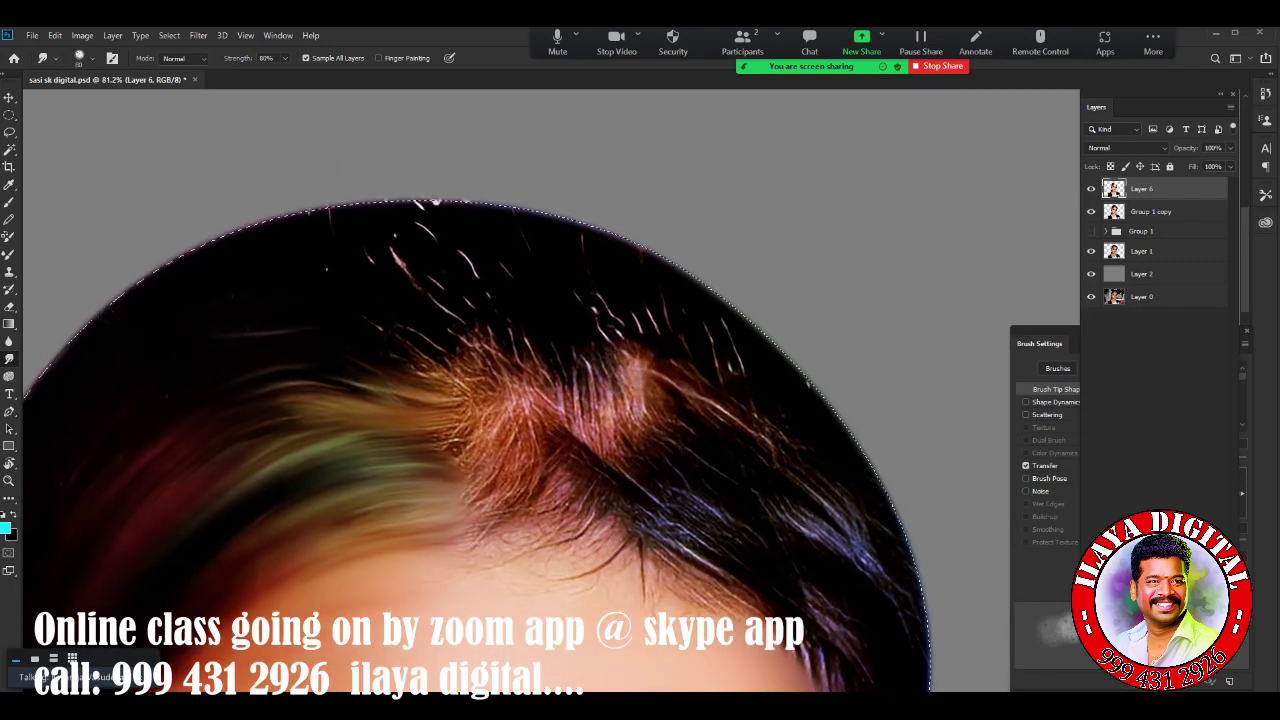
{"action": "scroll", "coordinate": [640, 400], "scroll_direction": "up", "scroll_amount": 3}
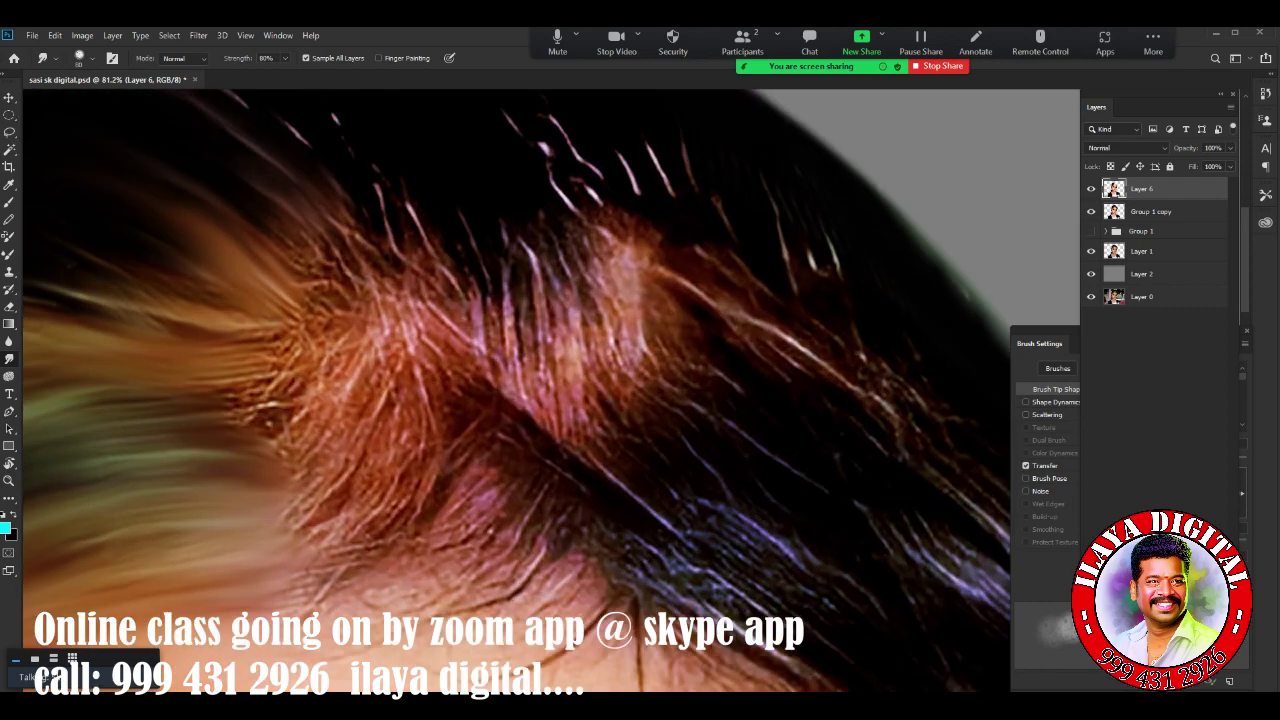
Smudge the crown hair region into smooth blended strands
{"action": "left_click_drag", "start_coordinate": [540, 240], "coordinate": [400, 320]}
{"action": "left_click_drag", "start_coordinate": [500, 220], "coordinate": [320, 200]}
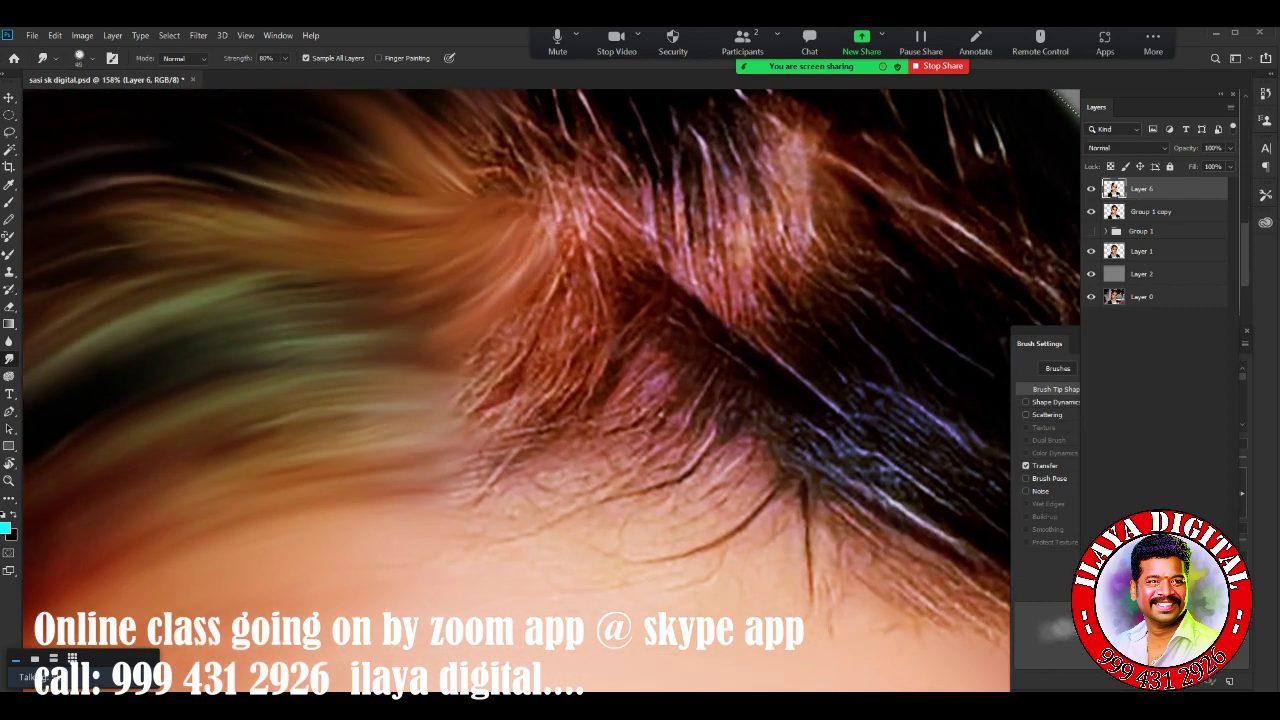
{"action": "left_click_drag", "start_coordinate": [525, 160], "coordinate": [400, 175]}
{"action": "left_click_drag", "start_coordinate": [590, 195], "coordinate": [530, 280]}
{"action": "left_click_drag", "start_coordinate": [605, 220], "coordinate": [480, 370]}
{"action": "left_click_drag", "start_coordinate": [630, 260], "coordinate": [500, 470]}
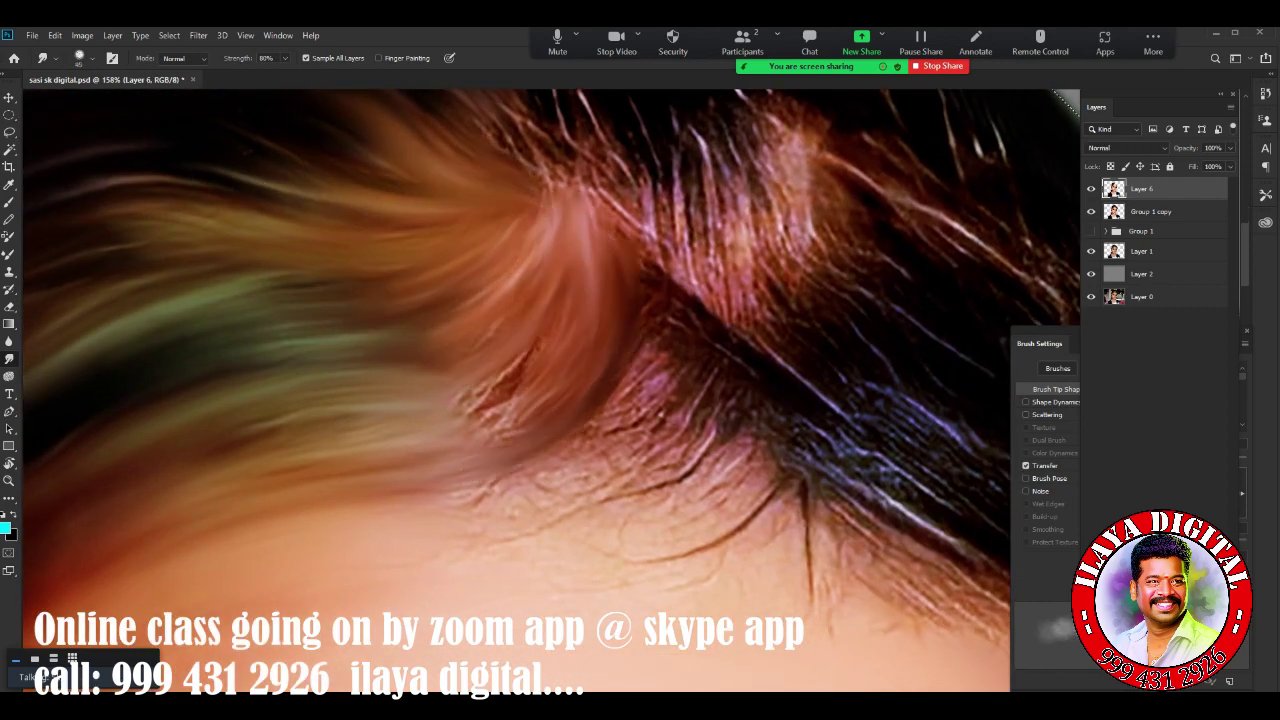
{"action": "left_click_drag", "start_coordinate": [600, 370], "coordinate": [460, 410]}
{"action": "left_click_drag", "start_coordinate": [490, 300], "coordinate": [360, 310]}
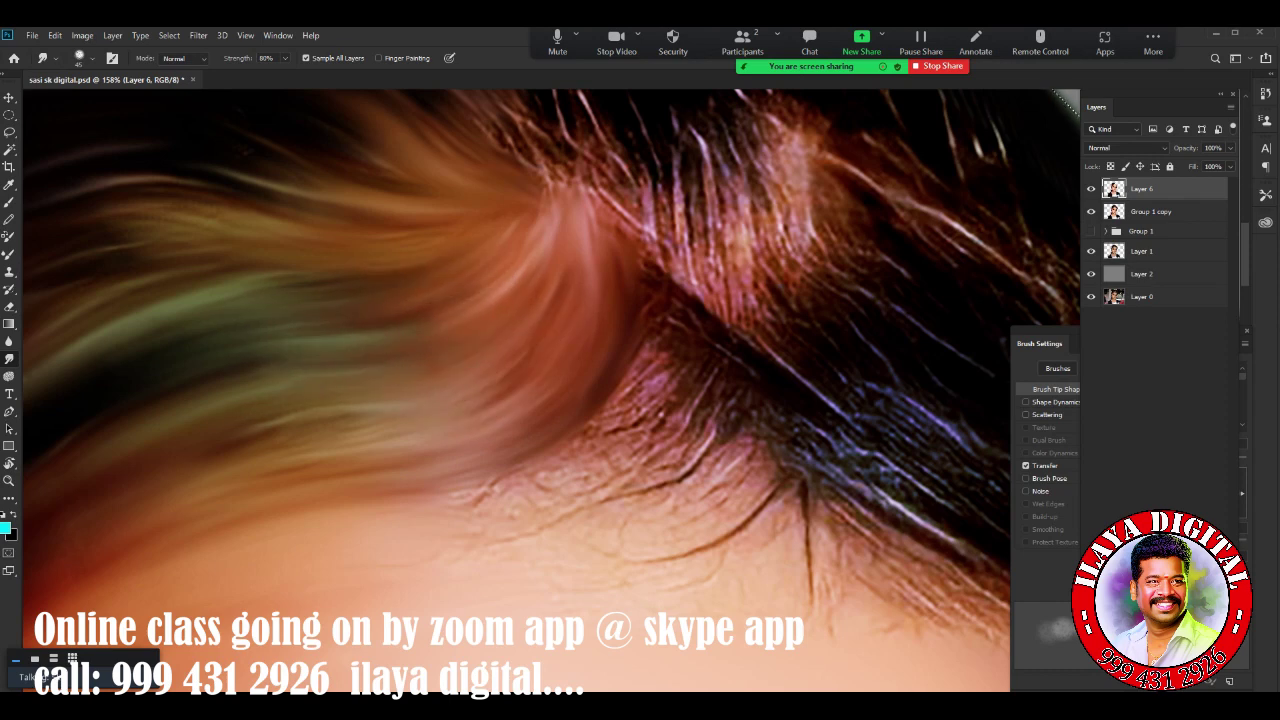
Blend the hair into the skin along the hairline, blurring the fine strands
{"action": "left_click_drag", "start_coordinate": [480, 300], "coordinate": [260, 420]}
{"action": "left_click_drag", "start_coordinate": [540, 380], "coordinate": [290, 440]}
{"action": "mouse_move", "coordinate": [600, 400]}
{"action": "left_mouse_down"}
{"action": "mouse_move", "coordinate": [440, 490]}
{"action": "mouse_move", "coordinate": [500, 500]}
{"action": "left_mouse_up"}
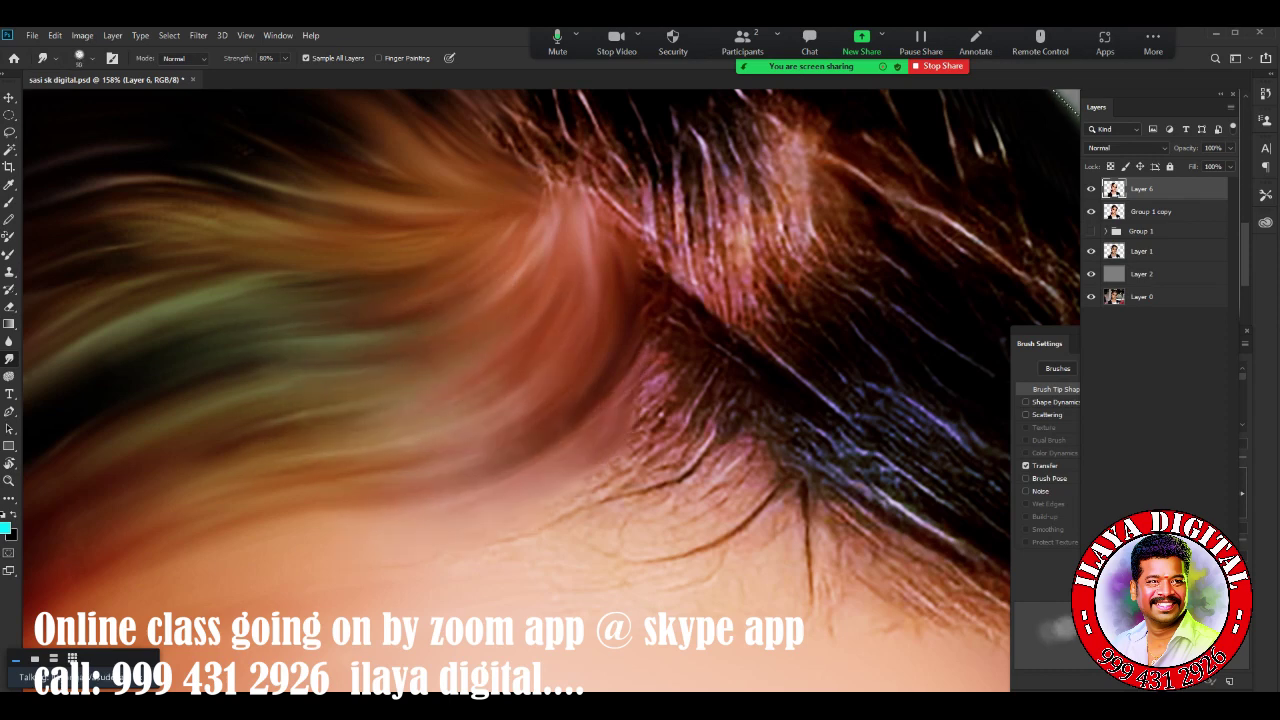
{"action": "scroll", "coordinate": [540, 390], "scroll_direction": "down", "scroll_amount": 2}
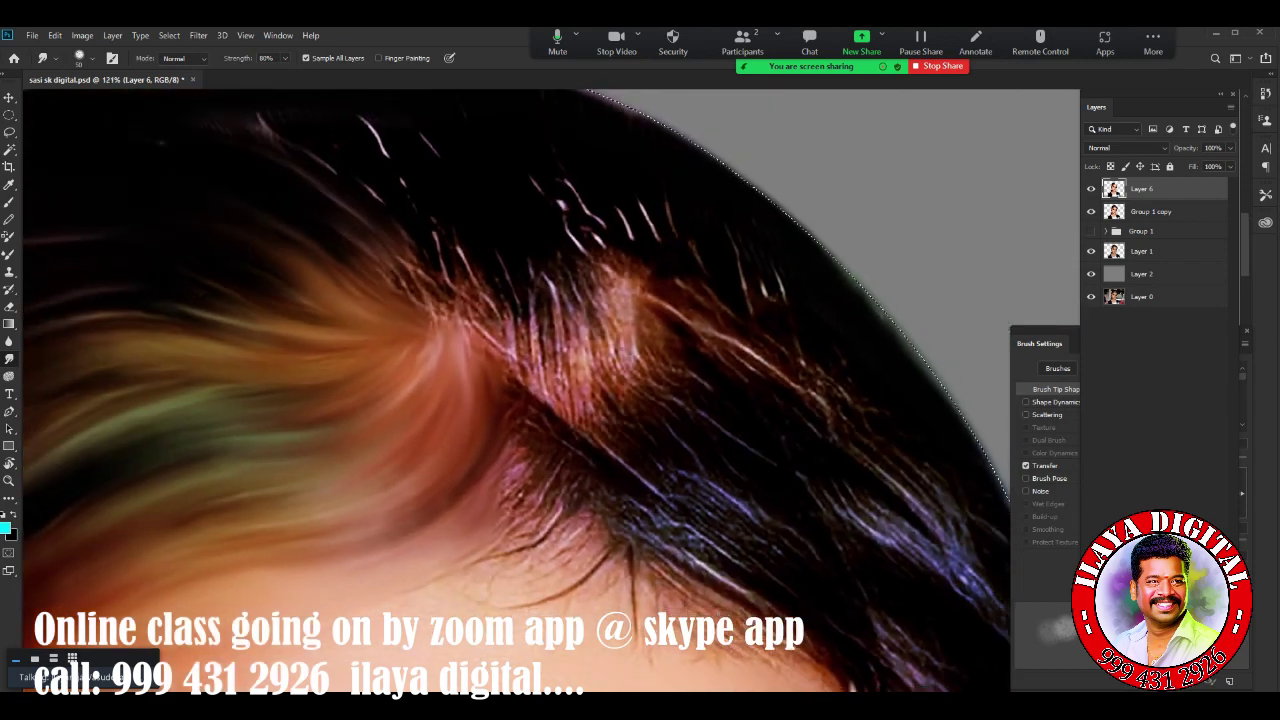
{"action": "left_click_drag", "start_coordinate": [380, 270], "coordinate": [450, 380]}
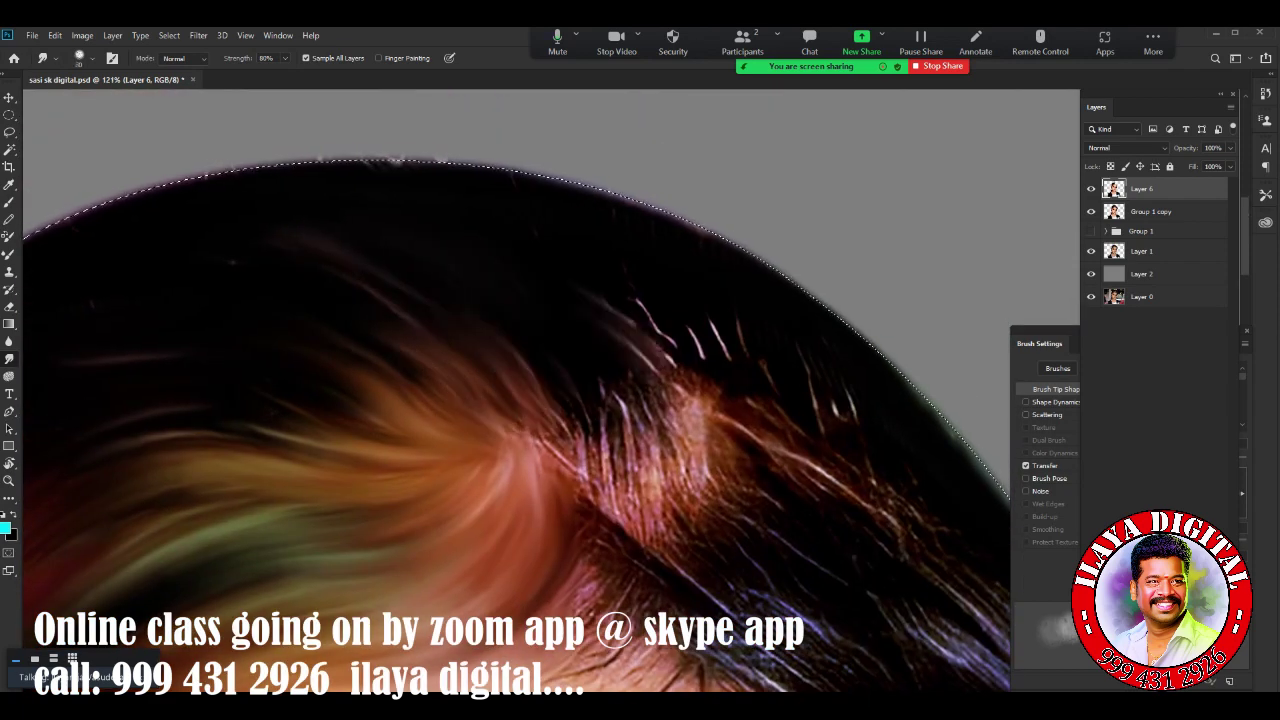
{"action": "left_click_drag", "start_coordinate": [520, 450], "coordinate": [470, 260]}
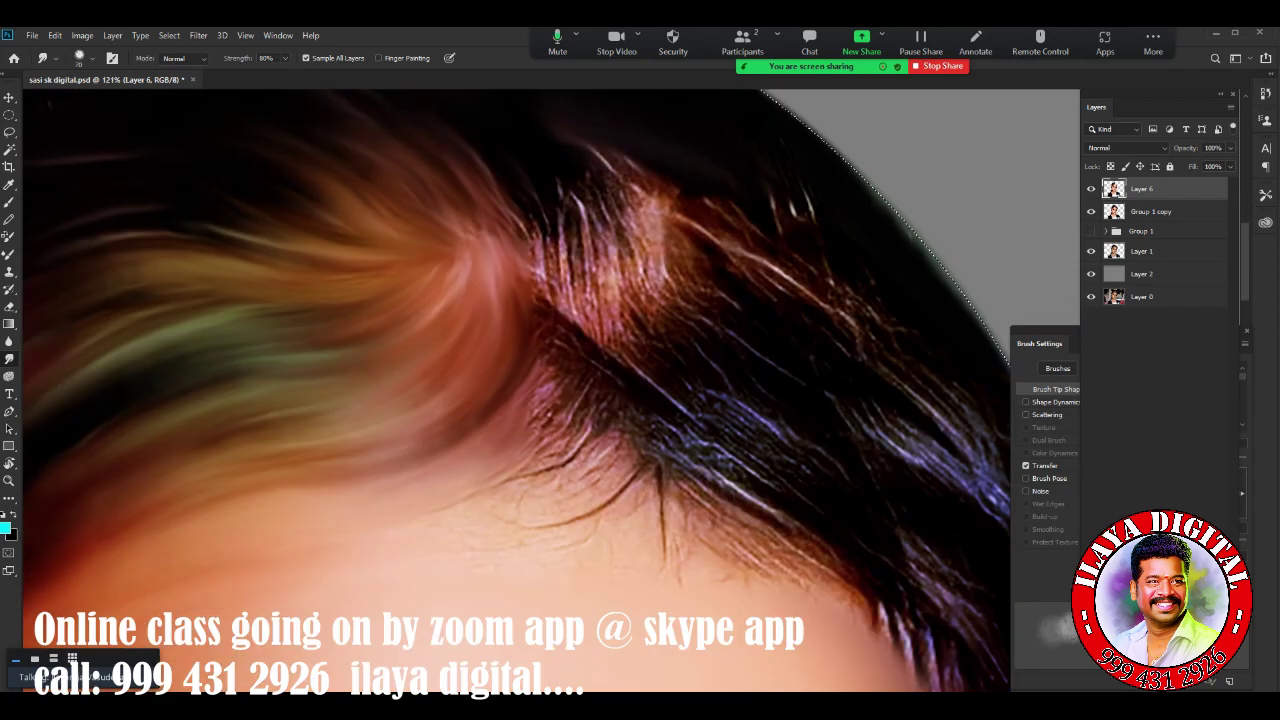
{"action": "scroll", "coordinate": [515, 390], "scroll_direction": "down", "scroll_amount": 1}
{"action": "mouse_move", "coordinate": [330, 280]}
{"action": "left_mouse_down"}
{"action": "mouse_move", "coordinate": [380, 340]}
{"action": "mouse_move", "coordinate": [580, 420]}
{"action": "mouse_move", "coordinate": [690, 510]}
{"action": "left_mouse_up"}
Smudge a stray strand into the skin and smear the bluish strands into smooth dark hair
{"action": "left_click_drag", "start_coordinate": [465, 415], "coordinate": [450, 350]}
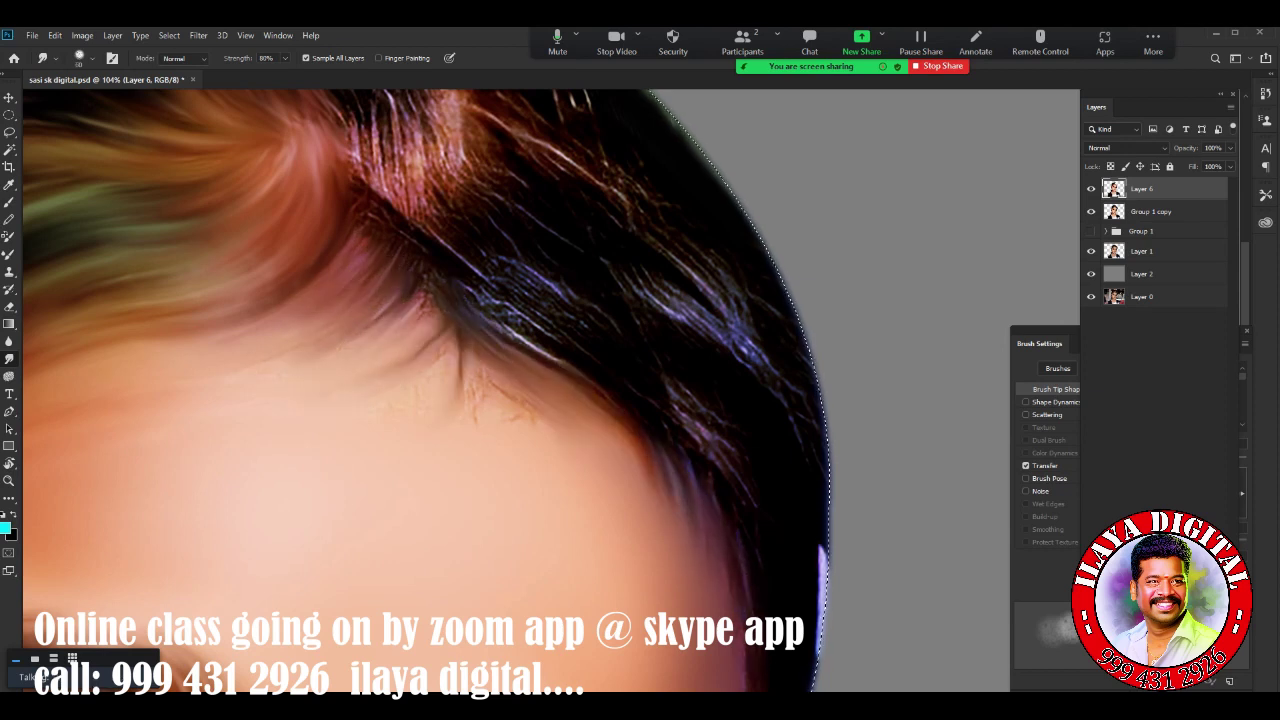
{"action": "left_click_drag", "start_coordinate": [535, 430], "coordinate": [440, 360]}
{"action": "mouse_move", "coordinate": [460, 420]}
{"action": "left_mouse_down"}
{"action": "mouse_move", "coordinate": [405, 300]}
{"action": "mouse_move", "coordinate": [385, 180]}
{"action": "left_mouse_up"}
{"action": "left_click_drag", "start_coordinate": [430, 220], "coordinate": [560, 340]}
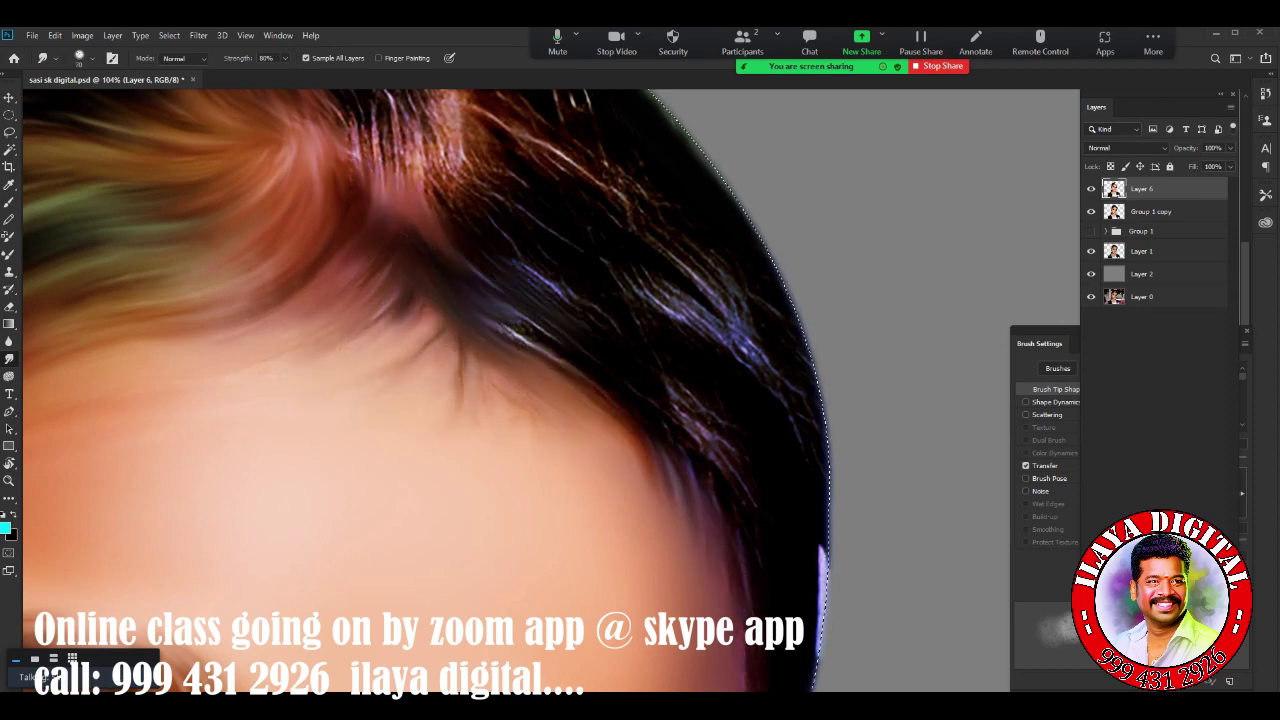
{"action": "mouse_move", "coordinate": [500, 240]}
{"action": "left_mouse_down"}
{"action": "mouse_move", "coordinate": [600, 370]}
{"action": "mouse_move", "coordinate": [740, 500]}
{"action": "left_mouse_up"}
{"action": "left_click_drag", "start_coordinate": [630, 270], "coordinate": [790, 330]}
{"action": "left_click_drag", "start_coordinate": [620, 240], "coordinate": [780, 380]}
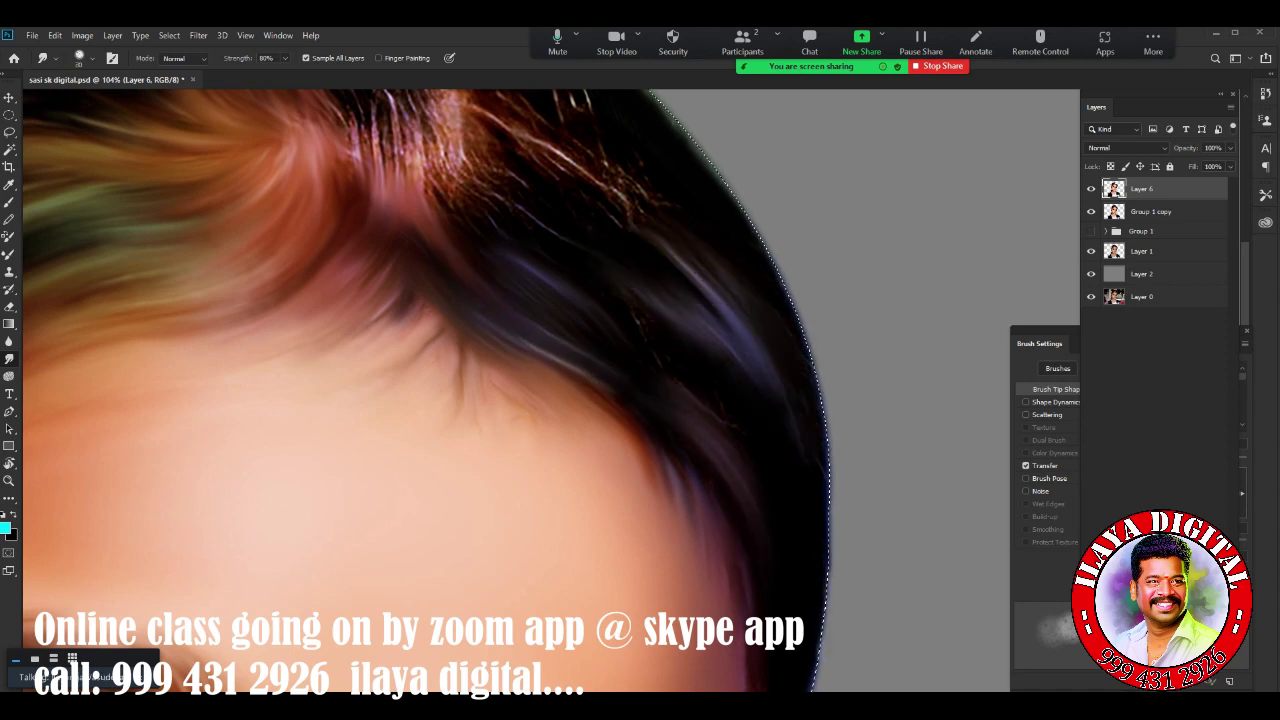
{"action": "mouse_move", "coordinate": [690, 320]}
{"action": "left_mouse_down"}
{"action": "mouse_move", "coordinate": [730, 420]}
{"action": "mouse_move", "coordinate": [580, 450]}
{"action": "left_mouse_up"}
{"action": "mouse_move", "coordinate": [560, 400]}
{"action": "left_mouse_down"}
{"action": "mouse_move", "coordinate": [540, 455]}
{"action": "mouse_move", "coordinate": [490, 365]}
{"action": "left_mouse_up"}
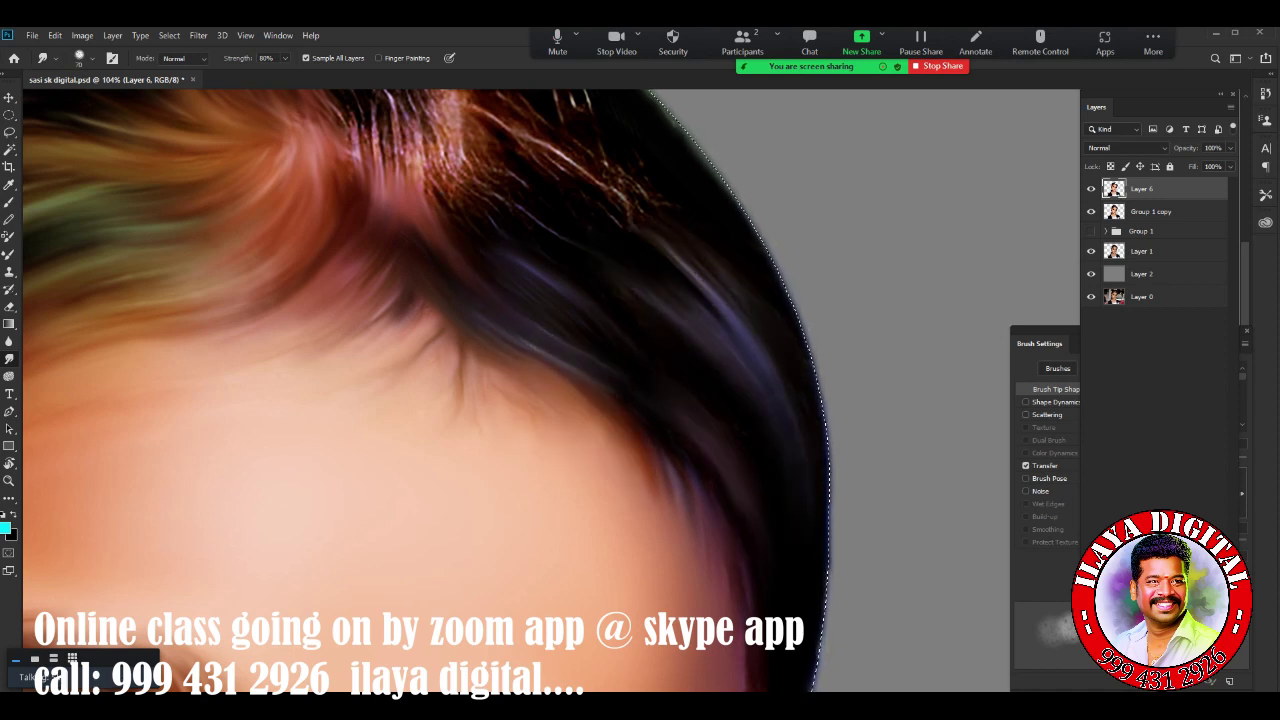
Darken the reddish strands and smudge away stray strands along the head's right outline
{"action": "left_click_drag", "start_coordinate": [425, 320], "coordinate": [395, 365]}
{"action": "left_click_drag", "start_coordinate": [450, 200], "coordinate": [480, 450]}
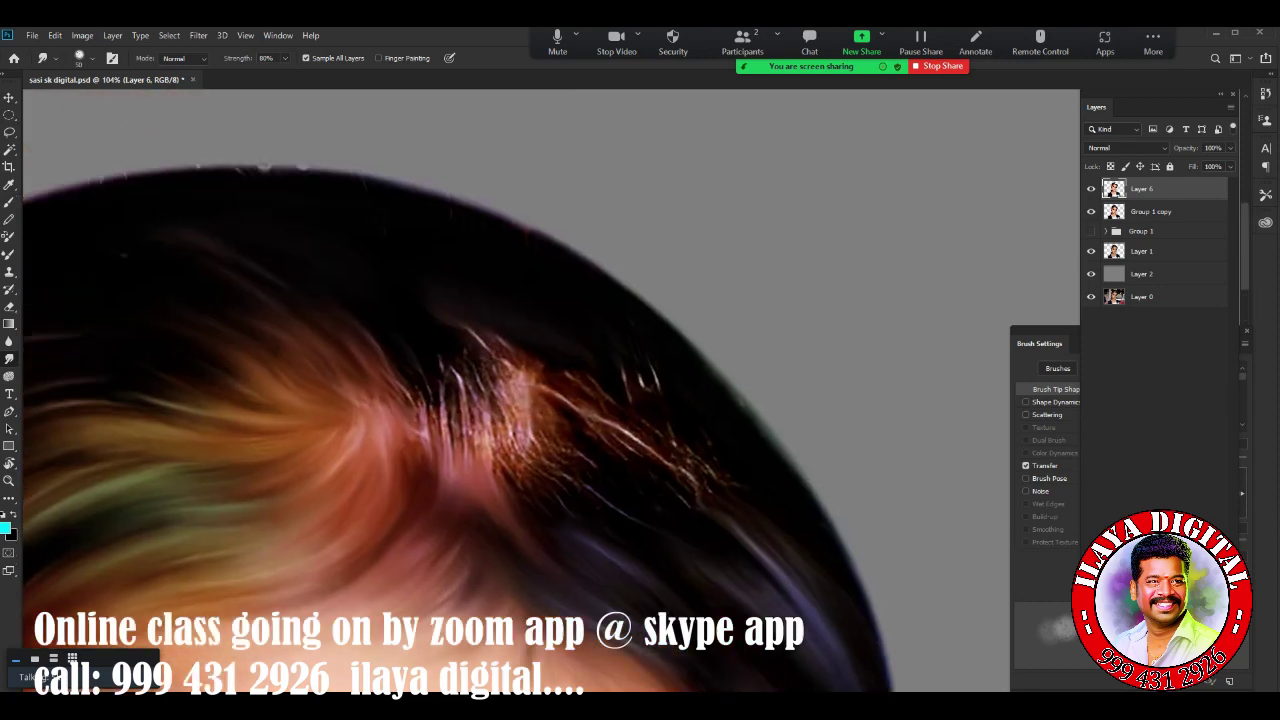
{"action": "mouse_move", "coordinate": [410, 420]}
{"action": "left_mouse_down"}
{"action": "mouse_move", "coordinate": [500, 450]}
{"action": "mouse_move", "coordinate": [560, 380]}
{"action": "mouse_move", "coordinate": [520, 520]}
{"action": "left_mouse_up"}
{"action": "left_click_drag", "start_coordinate": [485, 460], "coordinate": [515, 525]}
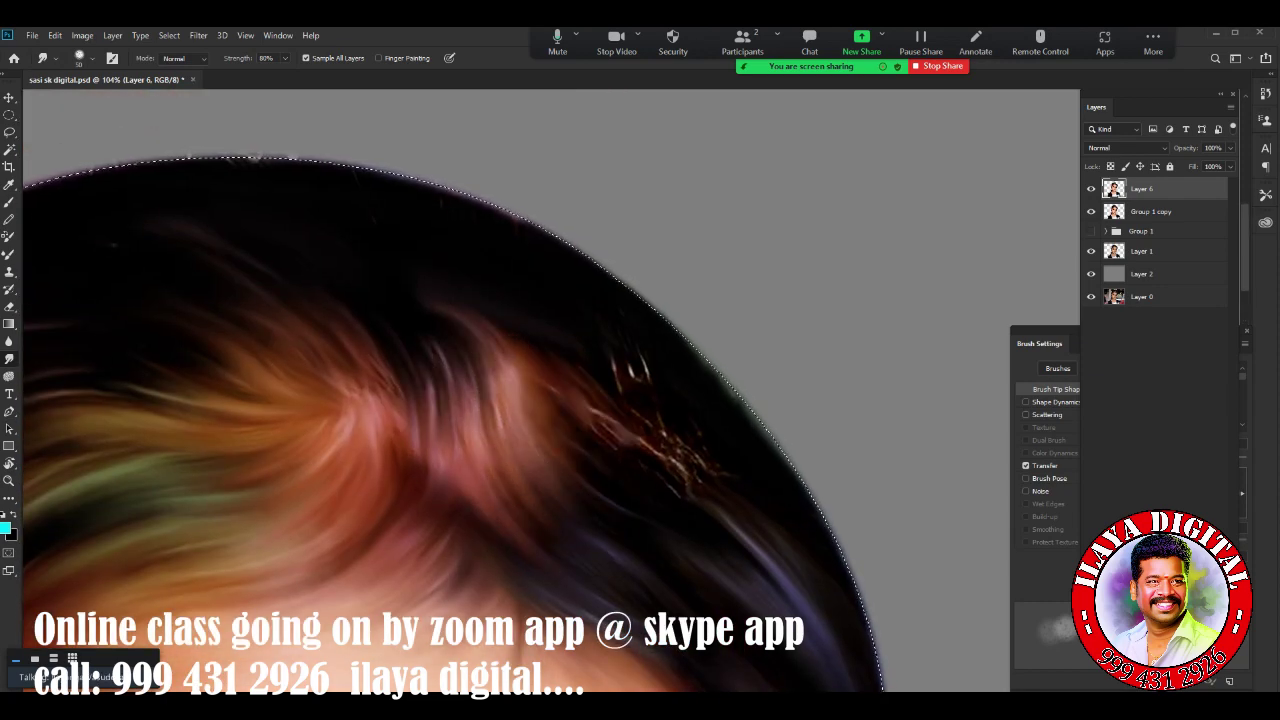
{"action": "left_click_drag", "start_coordinate": [615, 280], "coordinate": [670, 320]}
{"action": "left_click_drag", "start_coordinate": [640, 235], "coordinate": [560, 300]}
{"action": "left_click_drag", "start_coordinate": [590, 400], "coordinate": [700, 490]}
{"action": "left_click_drag", "start_coordinate": [650, 355], "coordinate": [670, 410]}
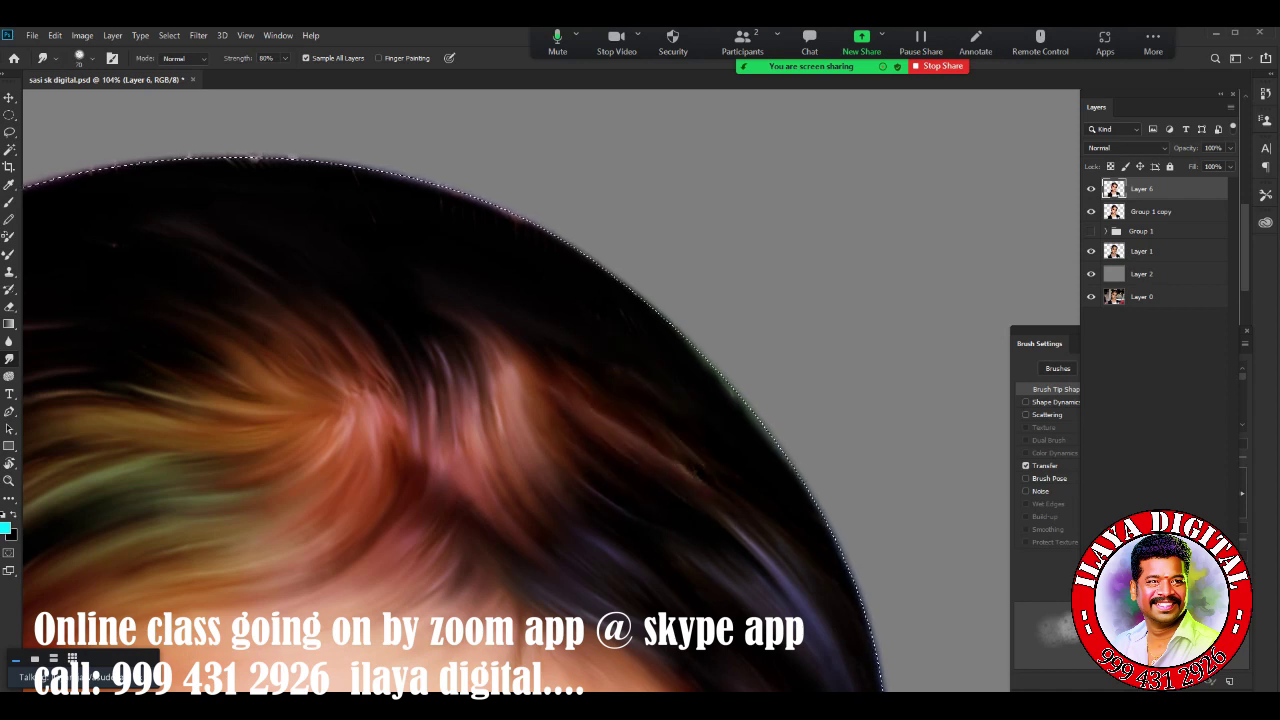
{"action": "left_click_drag", "start_coordinate": [680, 320], "coordinate": [695, 475]}
{"action": "left_click_drag", "start_coordinate": [540, 315], "coordinate": [480, 415]}
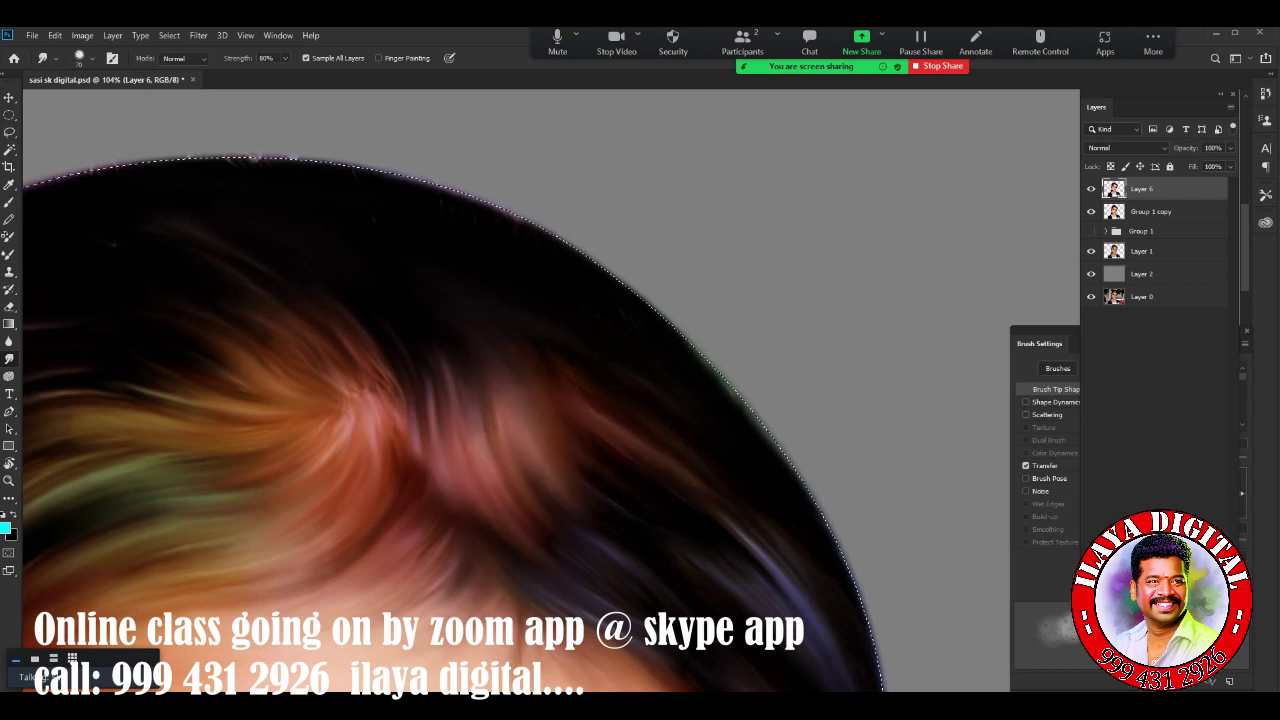
Save the document under a new name with Save As
{"action": "key", "text": "ctrl+minus"}
{"action": "key", "text": "ctrl+minus"}
{"action": "key", "text": "ctrl+minus"}
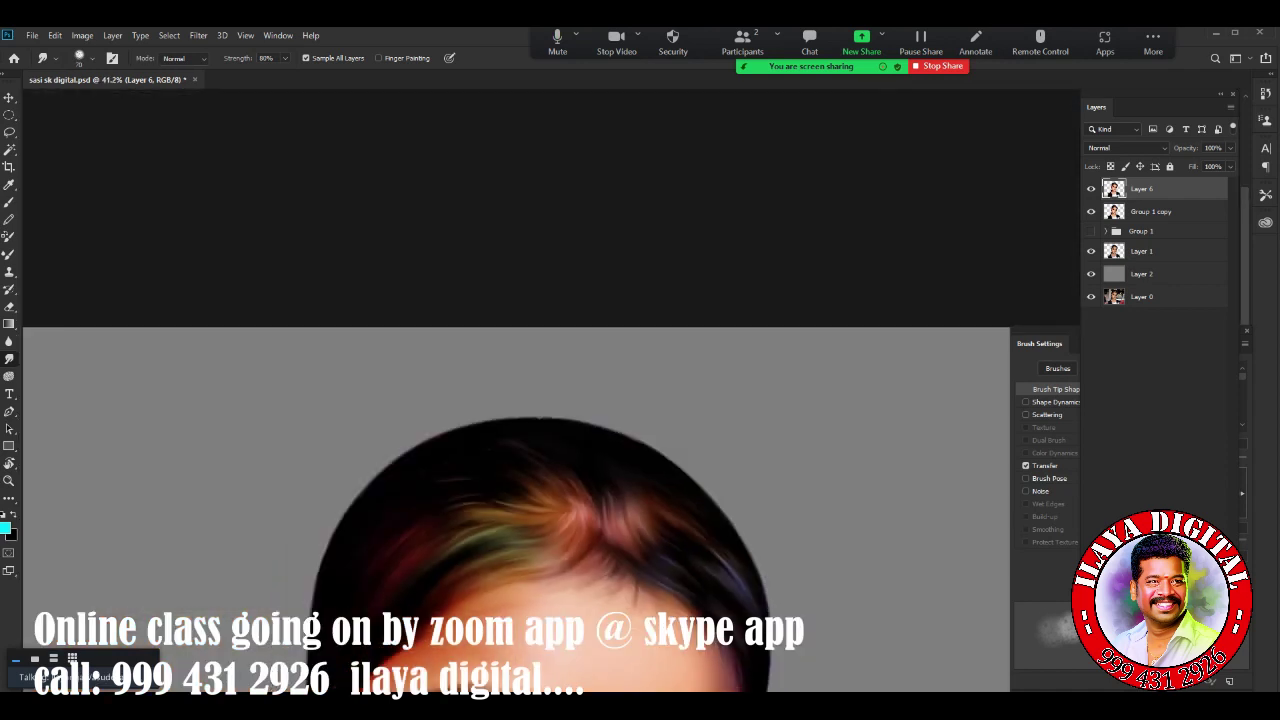
{"action": "key", "text": "ctrl+plus"}
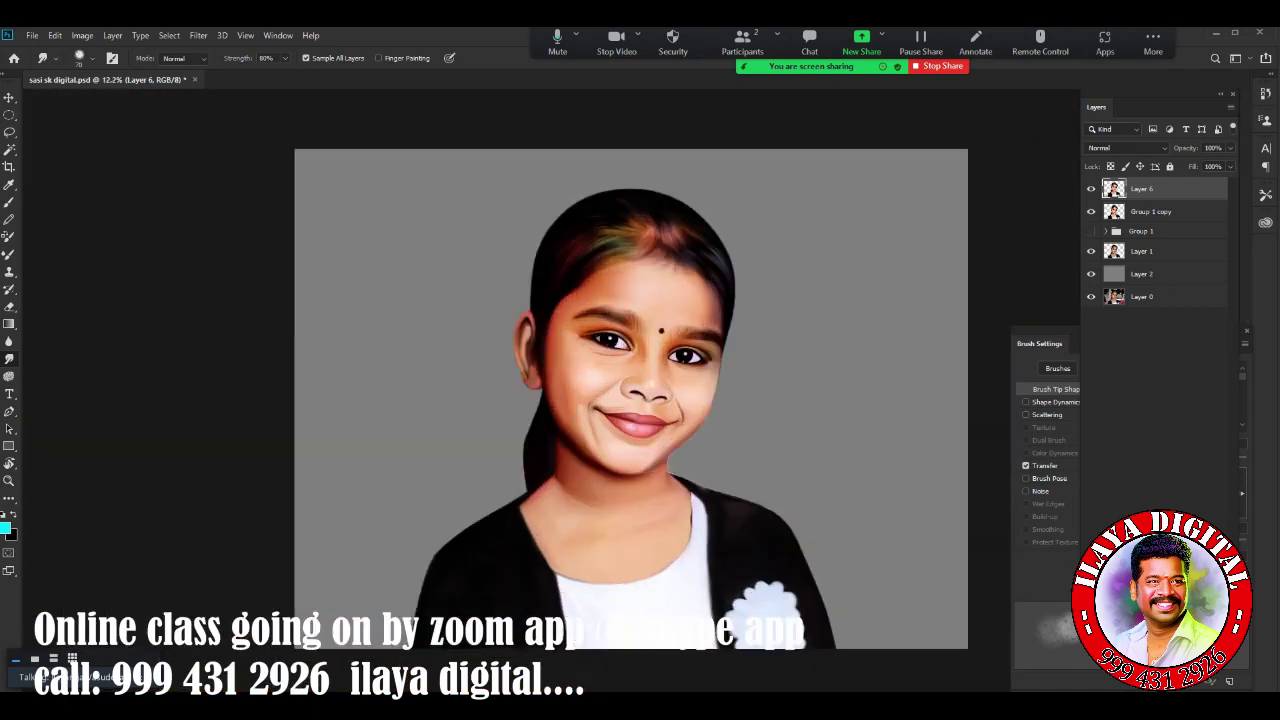
{"action": "key", "text": "ctrl+plus"}
{"action": "key", "text": "ctrl+s"}
{"action": "key", "text": "Return"}
{"action": "left_click", "coordinate": [32, 35]}
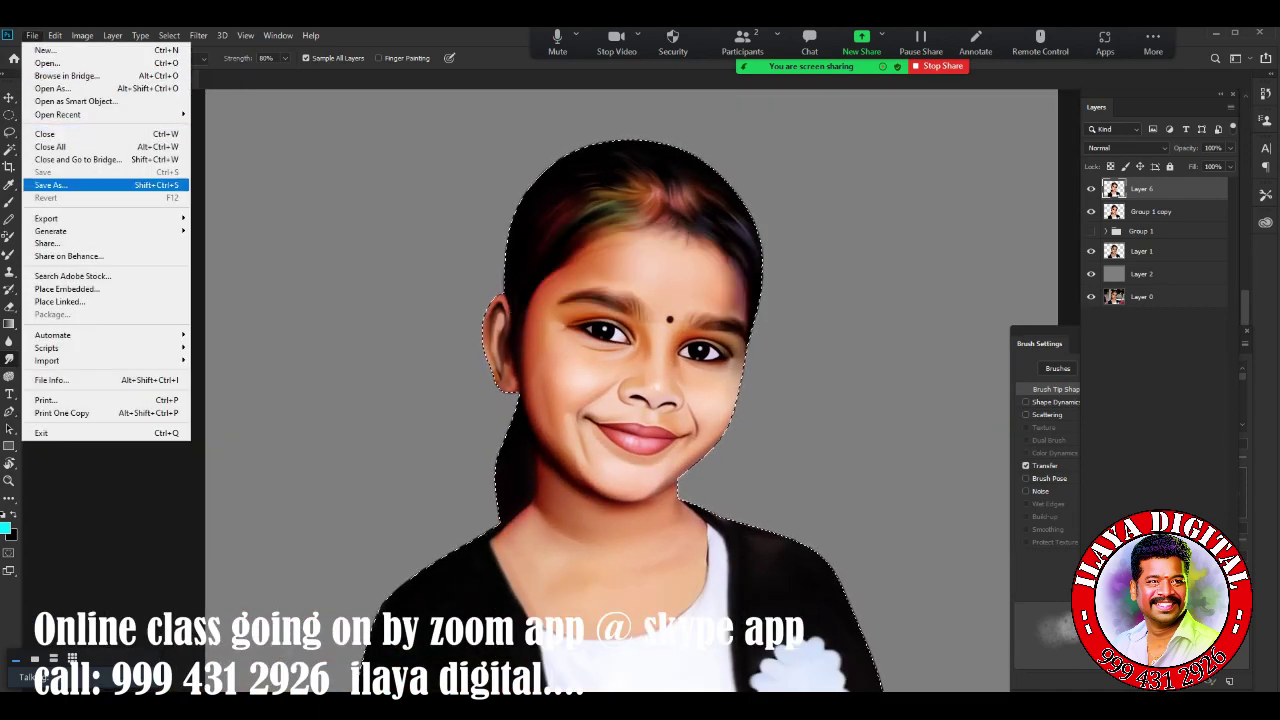
{"action": "left_click", "coordinate": [50, 185]}
{"action": "key", "text": "Return"}
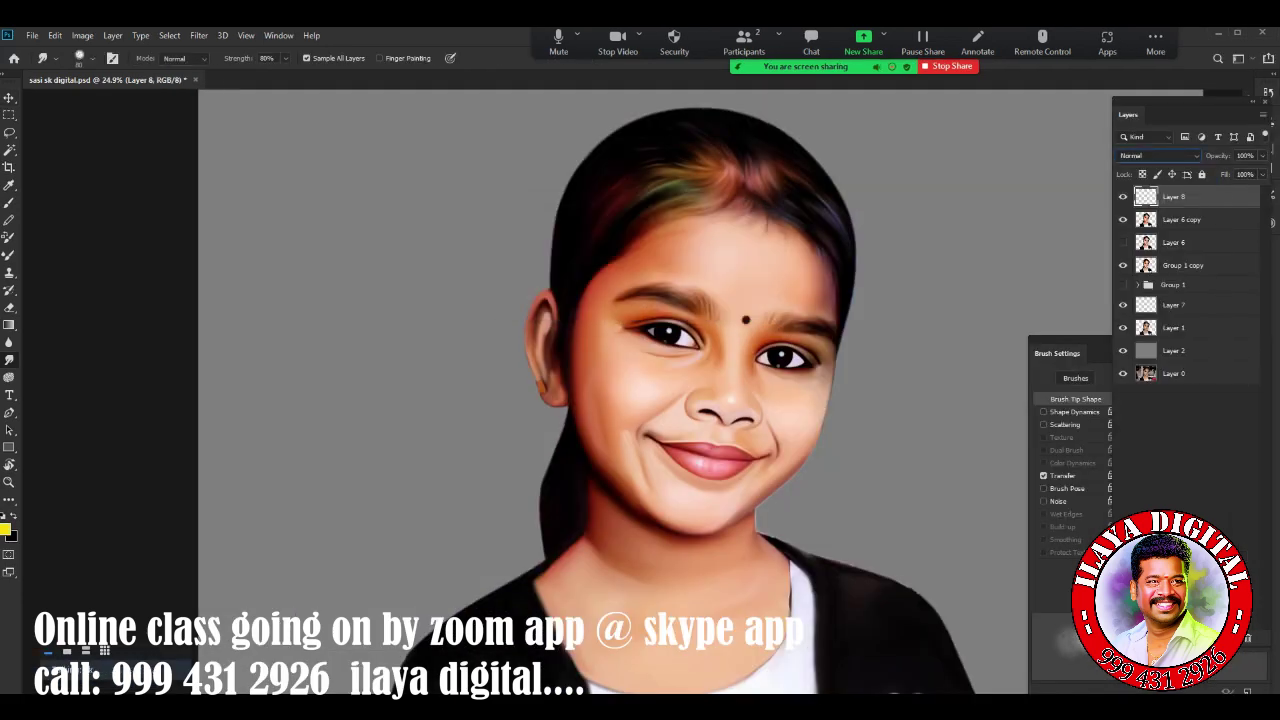
Set Layer 8 to Color blend mode and load the girl's shape as a selection
{"action": "left_click", "coordinate": [1158, 155]}
{"action": "left_click", "coordinate": [1160, 470]}
{"action": "left_click", "coordinate": [1146, 219], "text": "ctrl"}
Choose a 30 px hard round brush in Brush Settings
{"action": "key", "text": "b"}
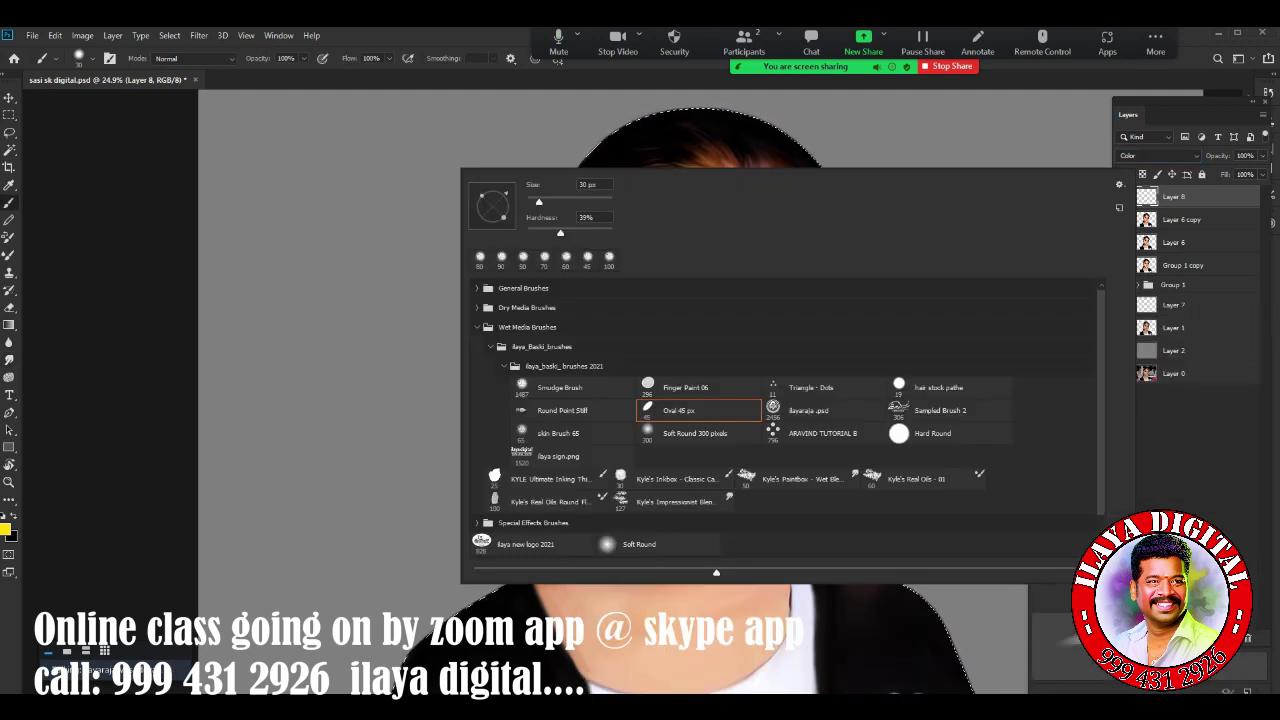
{"action": "key", "text": "F5"}
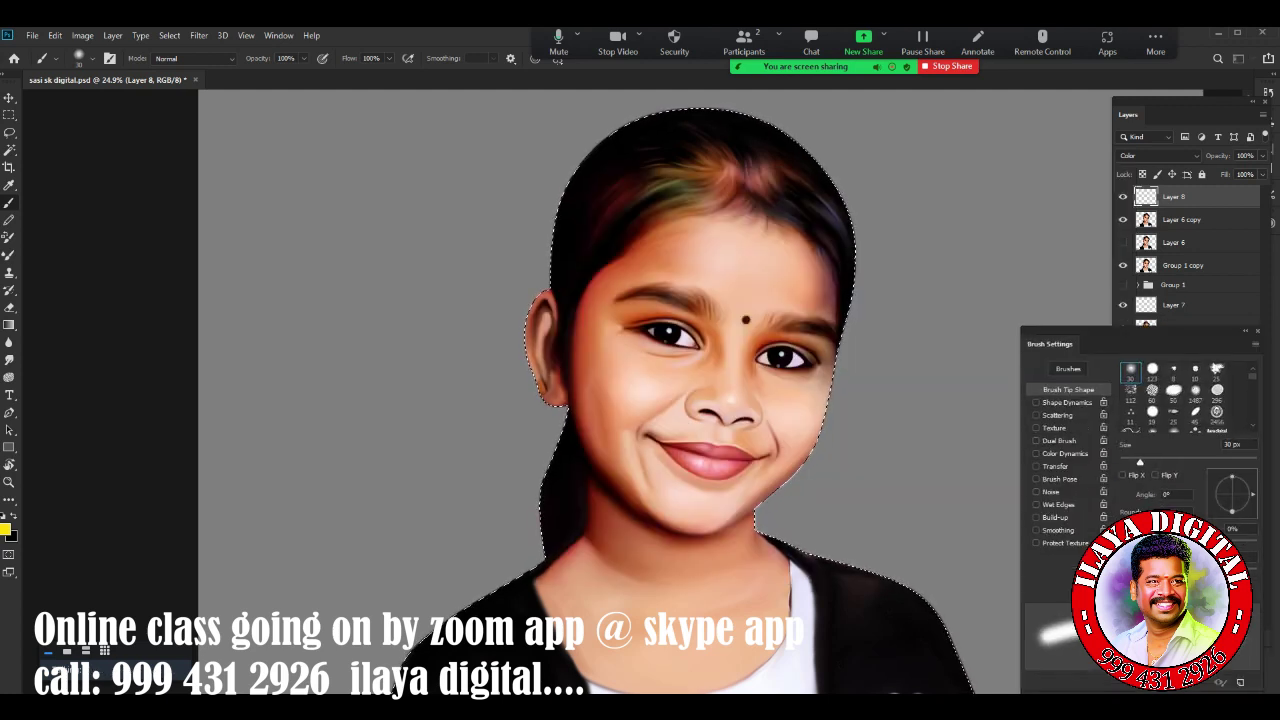
{"action": "scroll", "coordinate": [1175, 395], "scroll_direction": "down", "scroll_amount": 2}
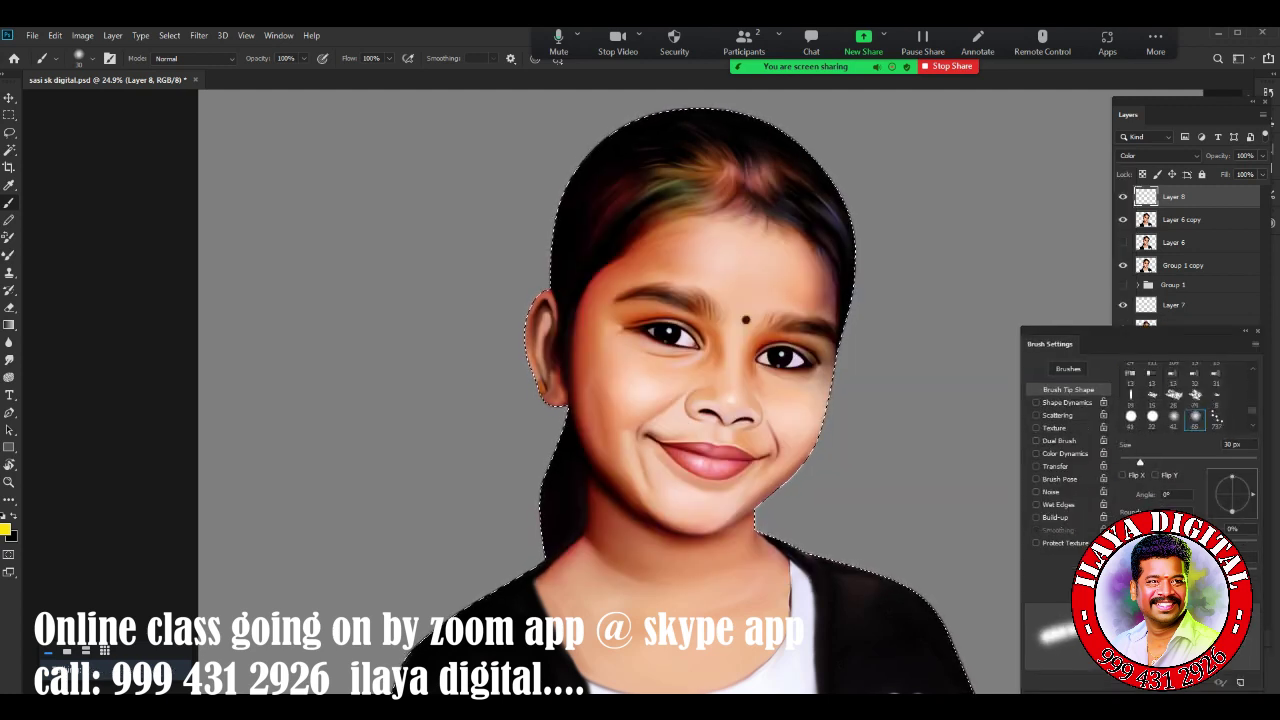
{"action": "left_click", "coordinate": [1195, 370]}
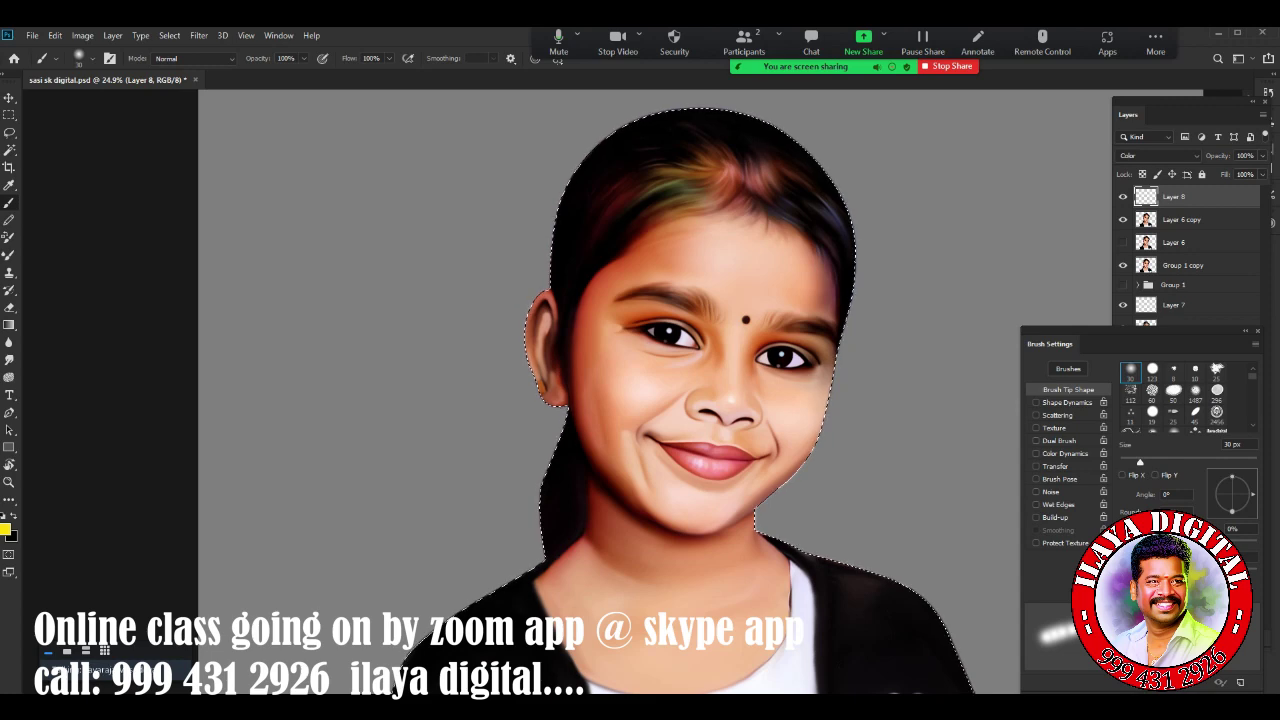
{"action": "key", "text": "F5"}
{"action": "scroll", "coordinate": [838, 462], "scroll_direction": "up", "scroll_amount": 5}
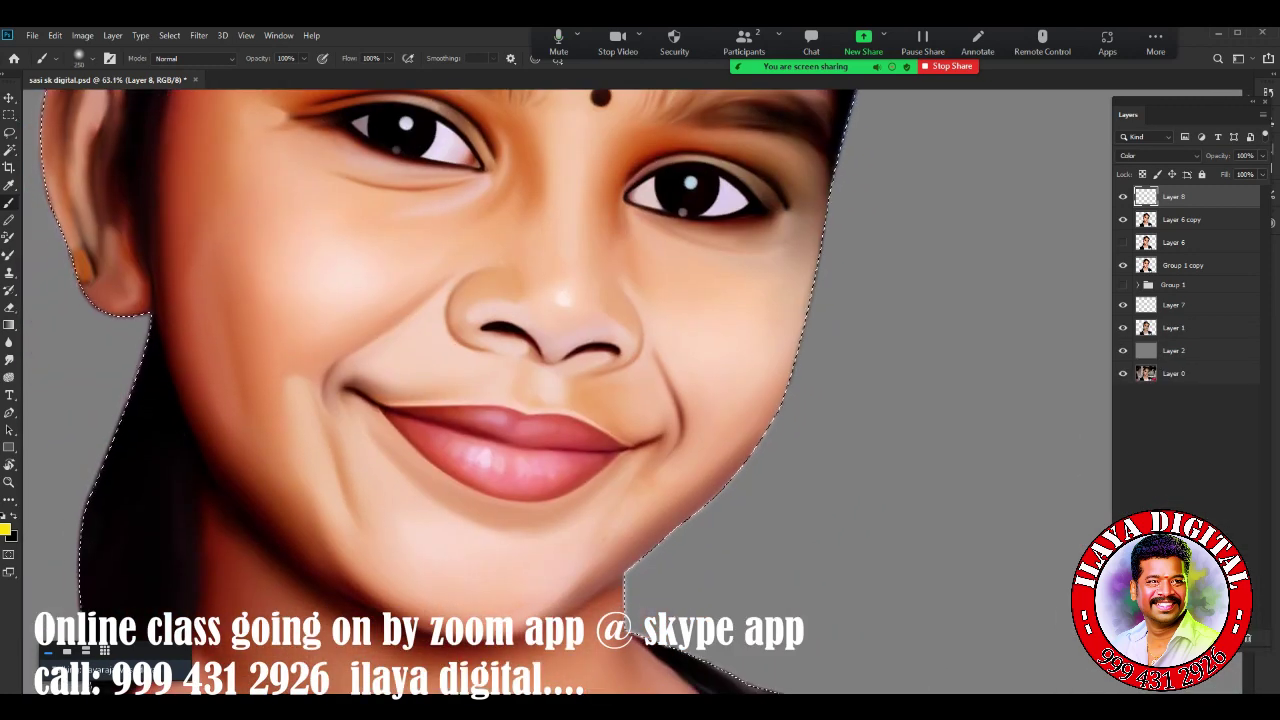
Pick pink from the swatches, shrink the brush and set its opacity to 5%
{"action": "key", "text": "F6"}
{"action": "left_click", "coordinate": [994, 375]}
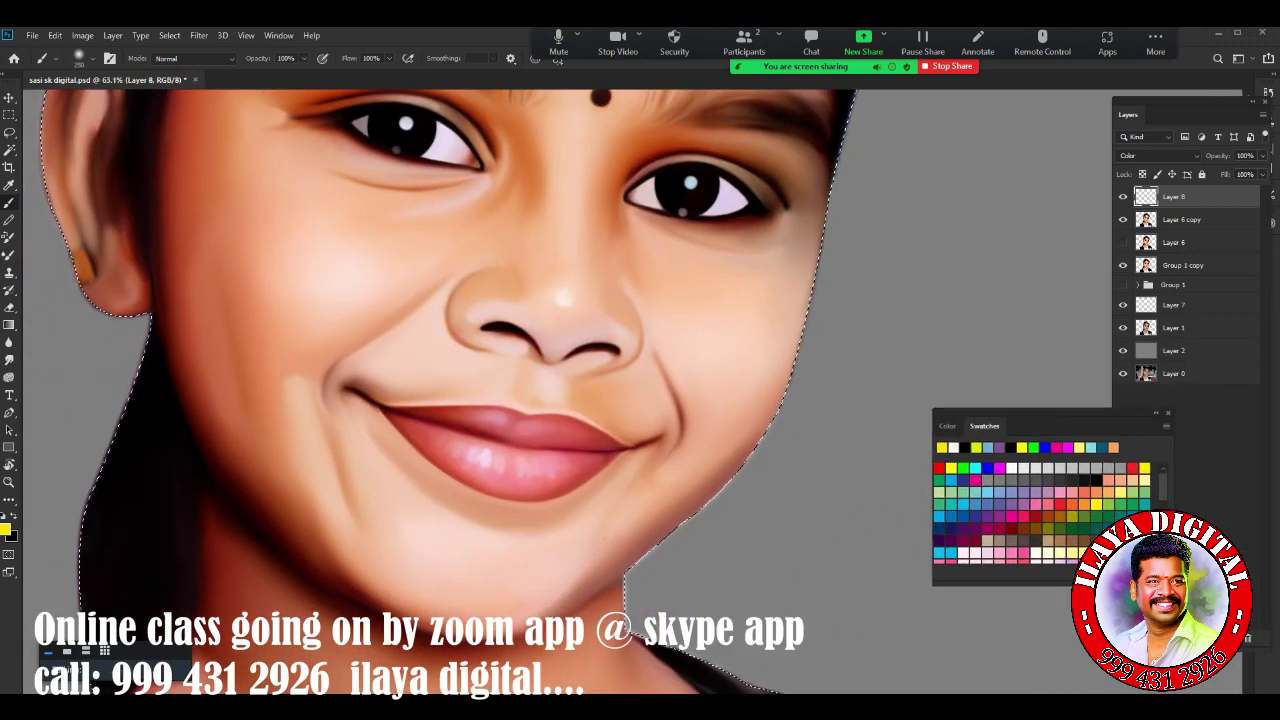
{"action": "left_click", "coordinate": [975, 480]}
{"action": "key", "text": "bracketleft"}
{"action": "key", "text": "bracketleft"}
{"action": "key", "text": "bracketleft"}
{"action": "left_click", "coordinate": [287, 58]}
{"action": "type", "text": "5"}
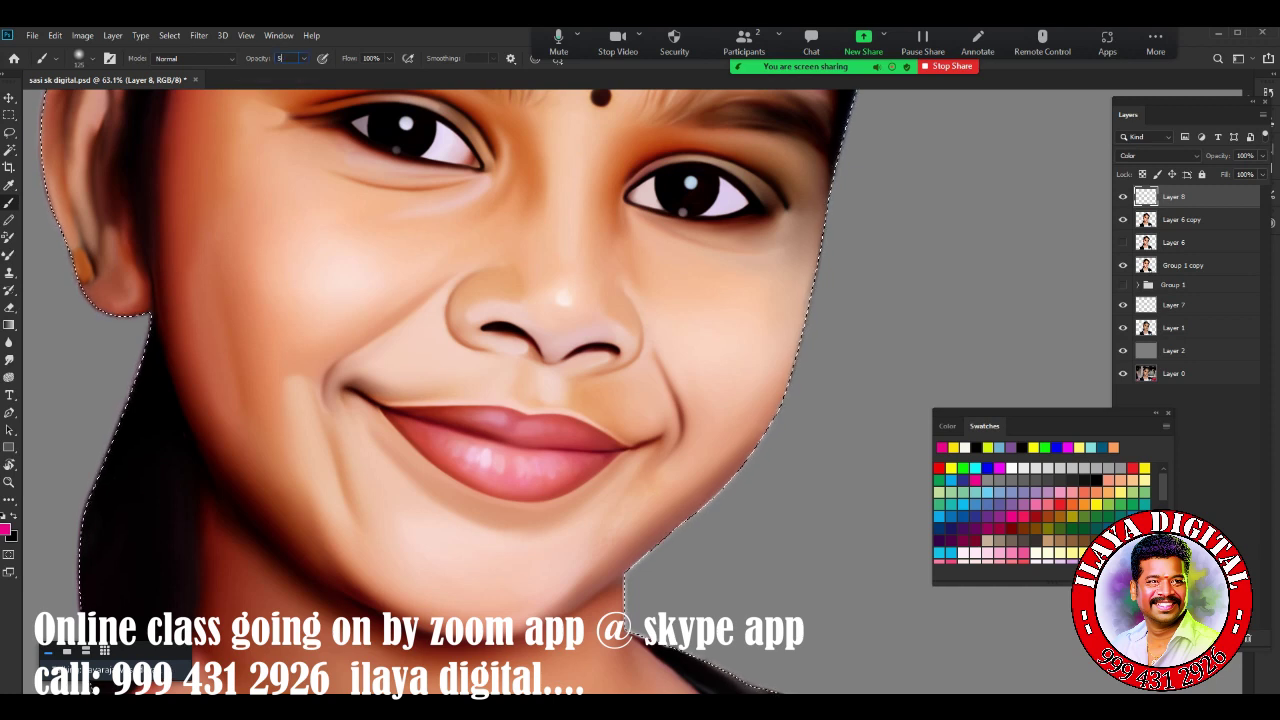
{"action": "key", "text": "Return"}
Tint the lips with red and magenta at low opacity
{"action": "left_click", "coordinate": [940, 467]}
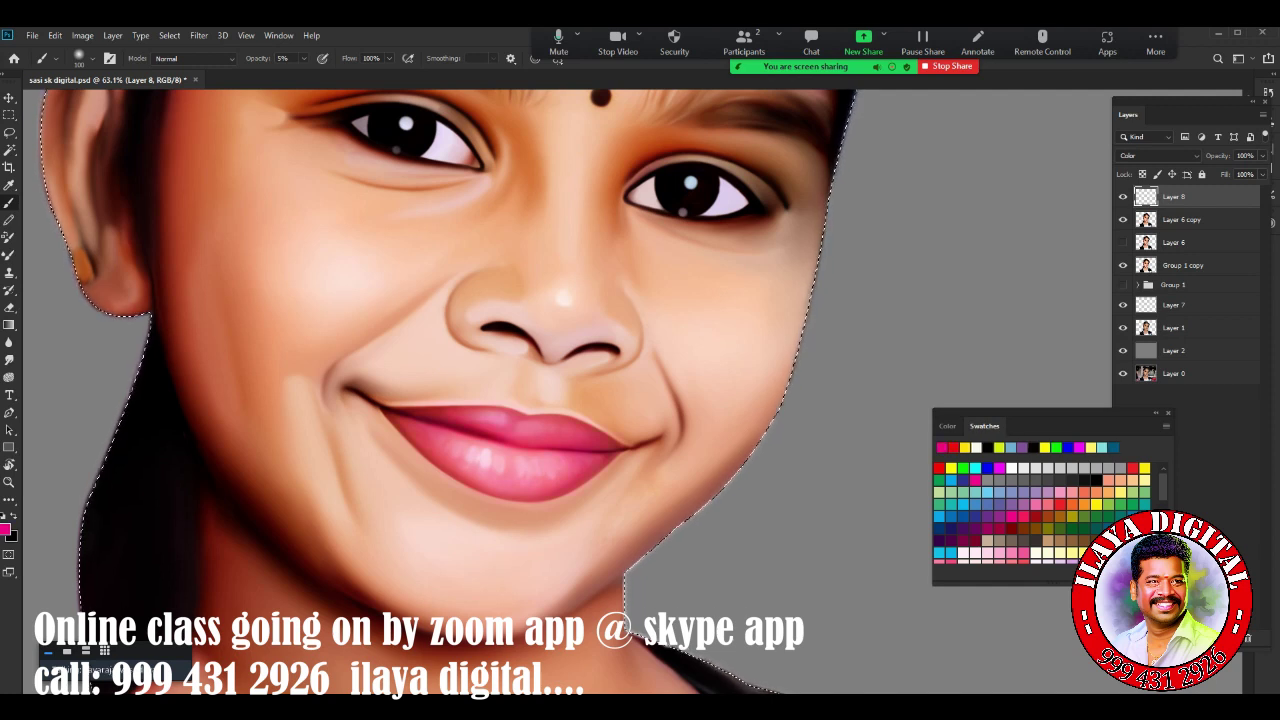
{"action": "left_click", "coordinate": [953, 447]}
{"action": "scroll", "coordinate": [773, 425], "scroll_direction": "down", "scroll_amount": 2}
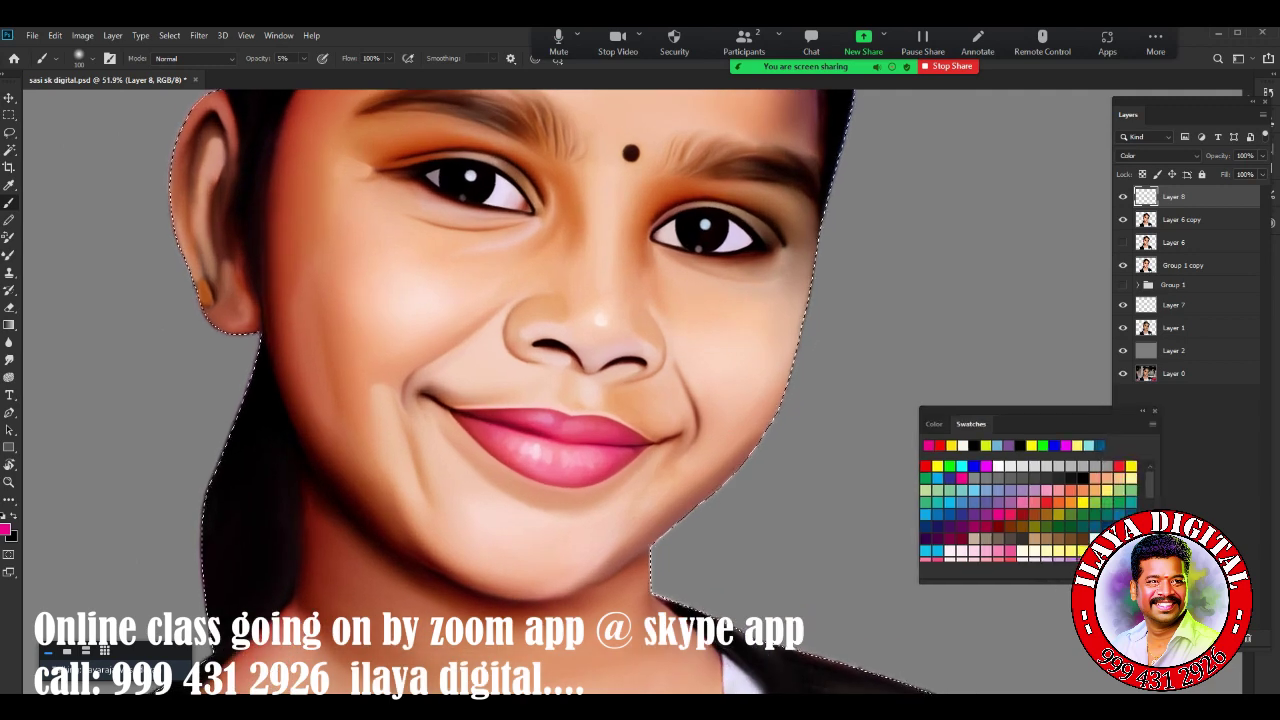
{"action": "scroll", "coordinate": [830, 440], "scroll_direction": "down", "scroll_amount": 1}
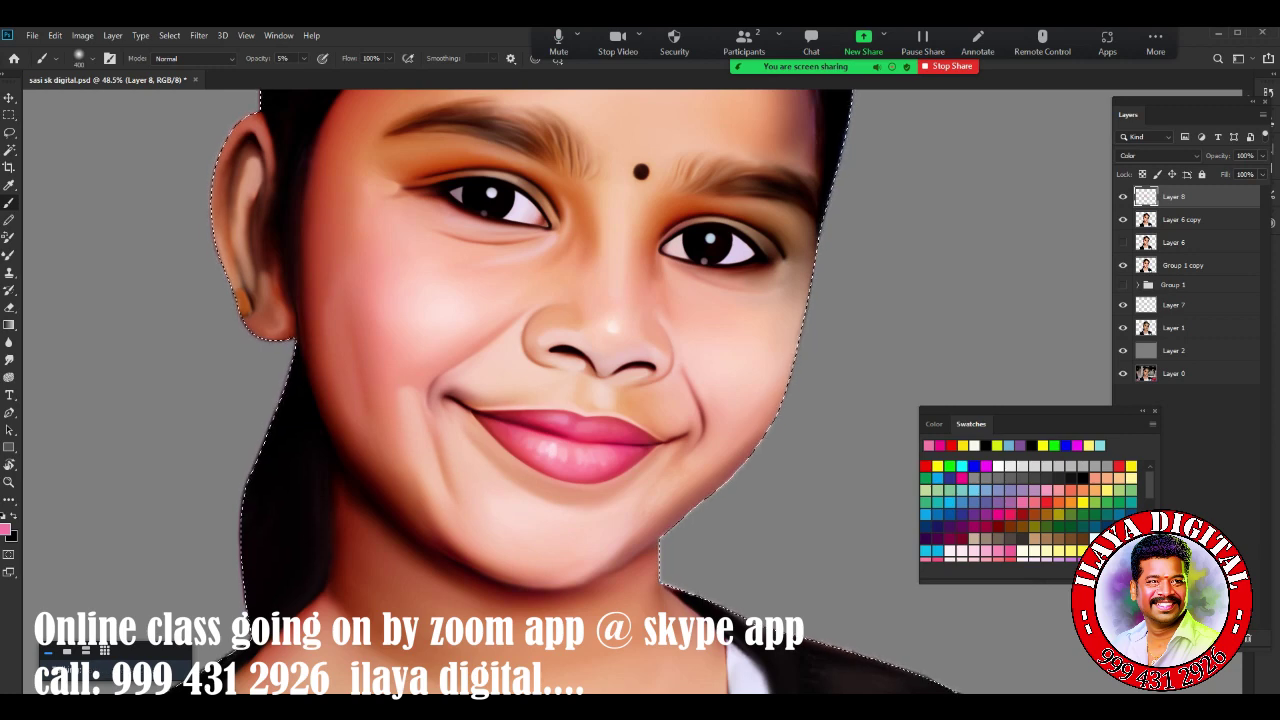
{"action": "scroll", "coordinate": [500, 390], "scroll_direction": "up", "scroll_amount": 3}
{"action": "scroll", "coordinate": [500, 390], "scroll_direction": "down", "scroll_amount": 6}
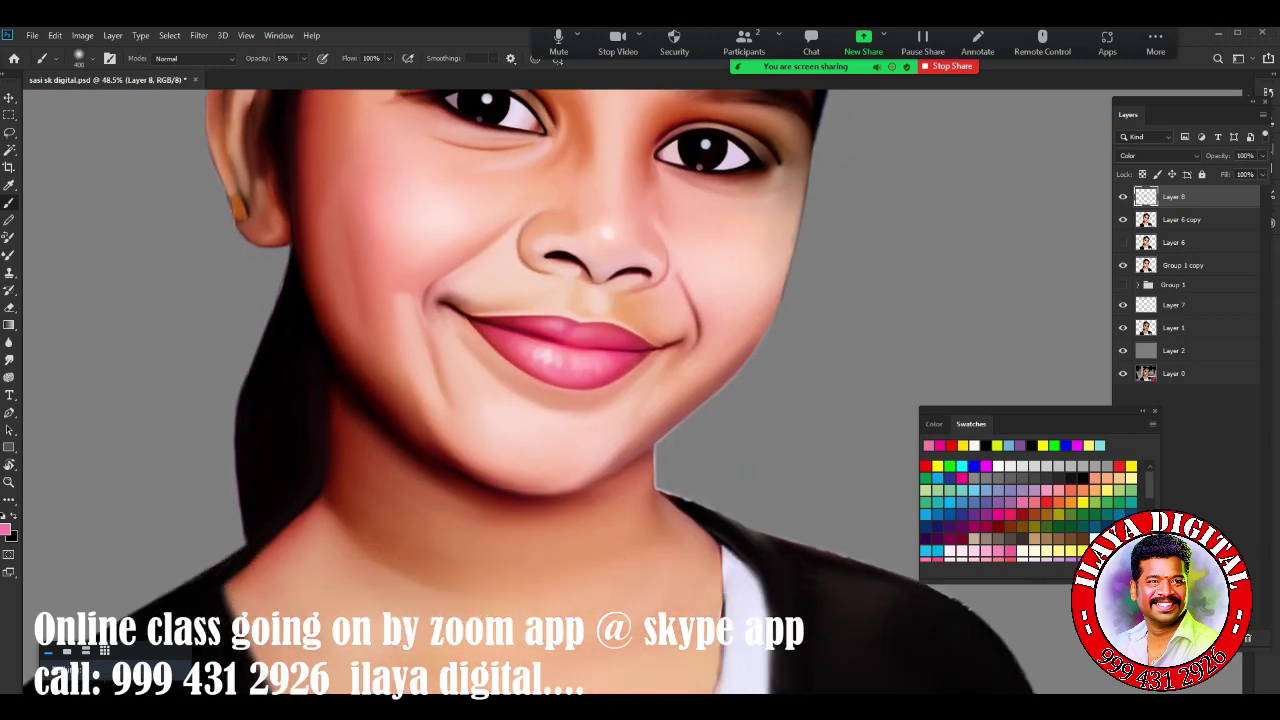
{"action": "scroll", "coordinate": [500, 390], "scroll_direction": "down", "scroll_amount": 3}
{"action": "scroll", "coordinate": [500, 390], "scroll_direction": "up", "scroll_amount": 6}
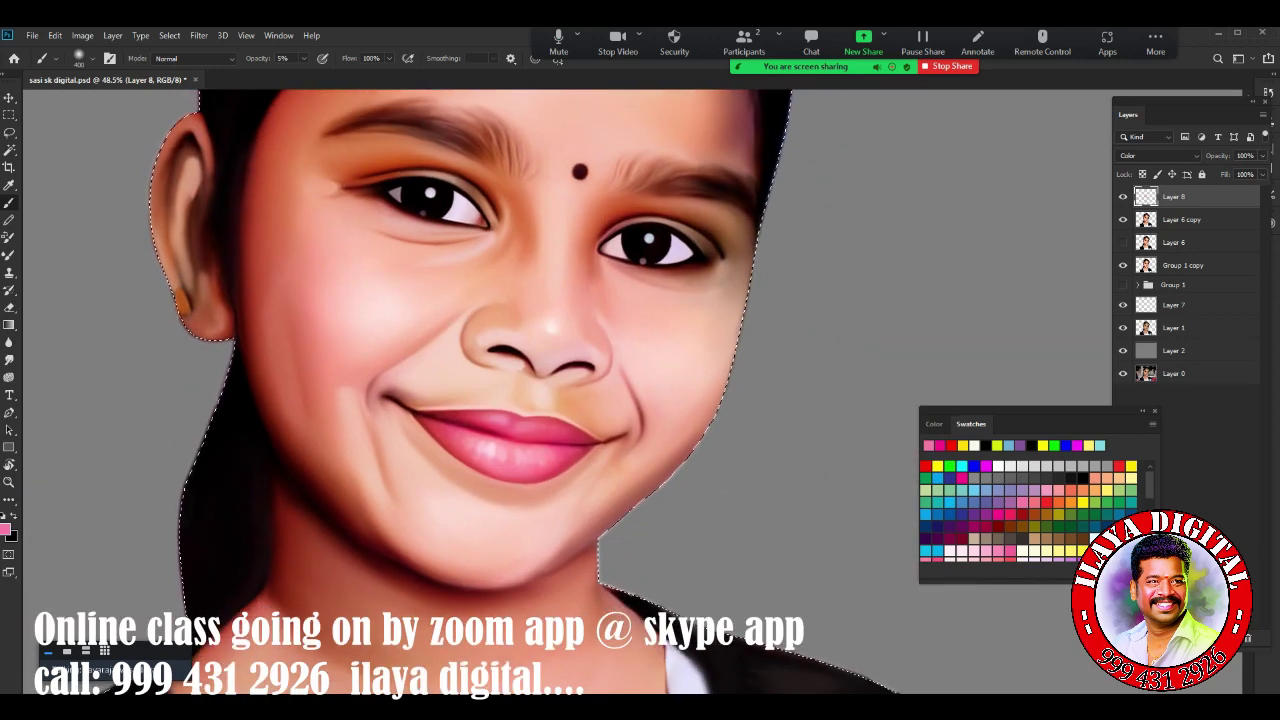
Switch briefly to Layer 2 with the eraser, then return to Layer 8
{"action": "left_click", "coordinate": [1172, 350]}
{"action": "scroll", "coordinate": [815, 478], "scroll_direction": "down", "scroll_amount": 3}
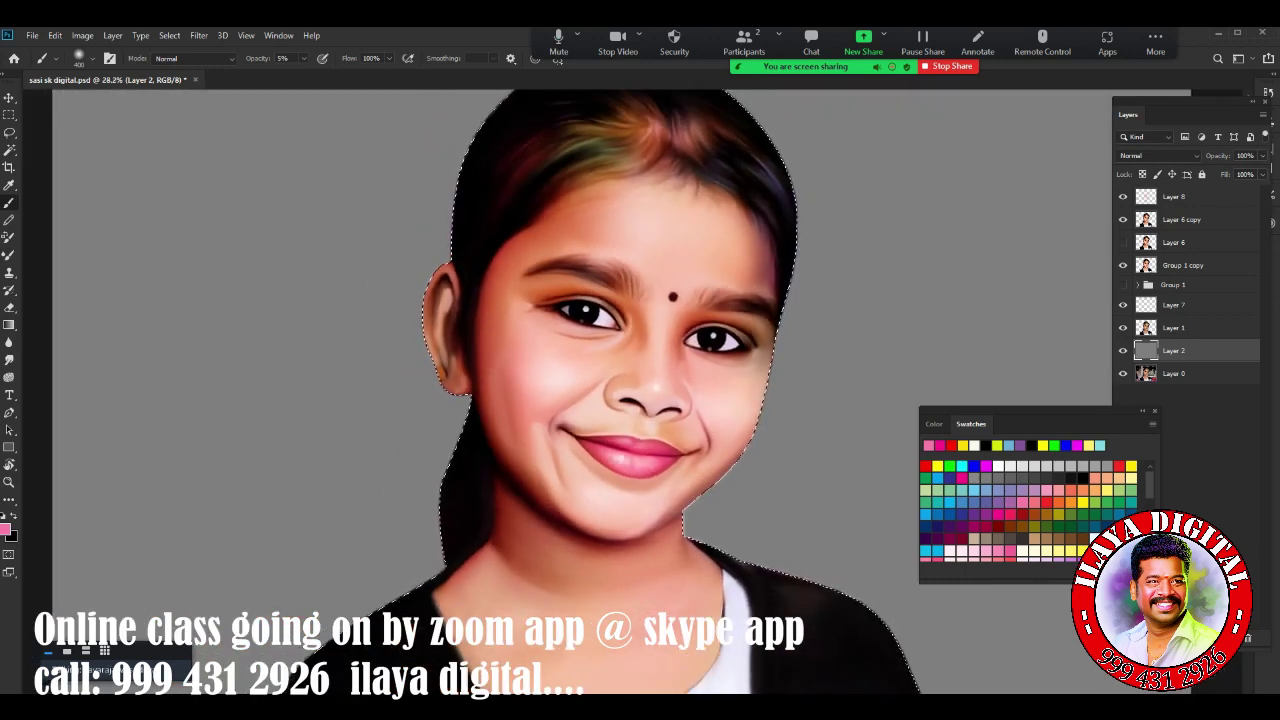
{"action": "key", "text": "e"}
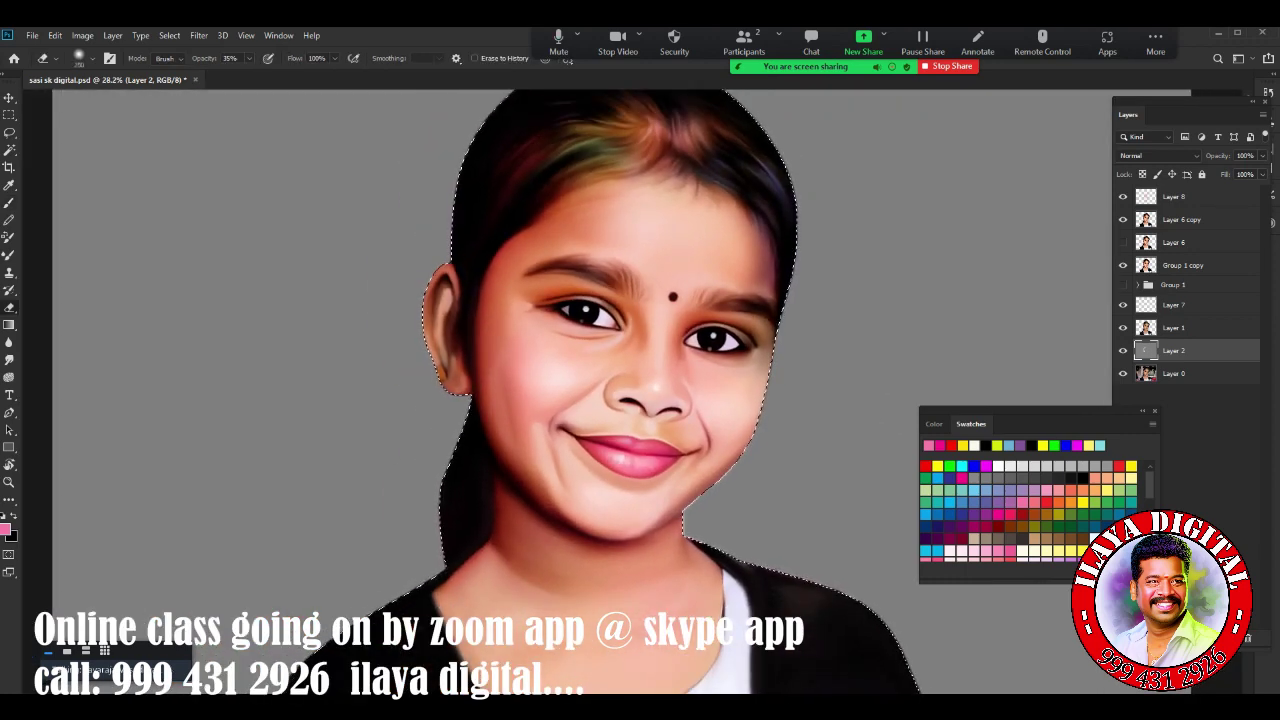
{"action": "key", "text": "alt+period"}
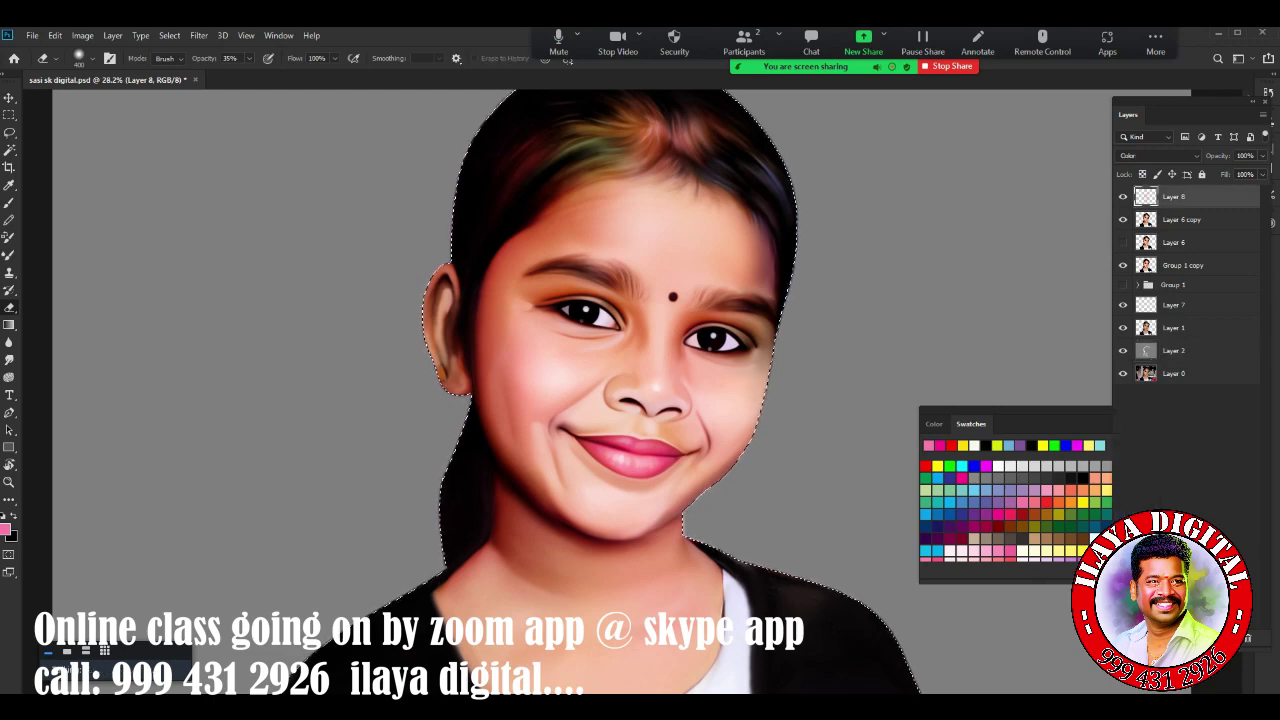
{"action": "scroll", "coordinate": [763, 409], "scroll_direction": "up", "scroll_amount": 3}
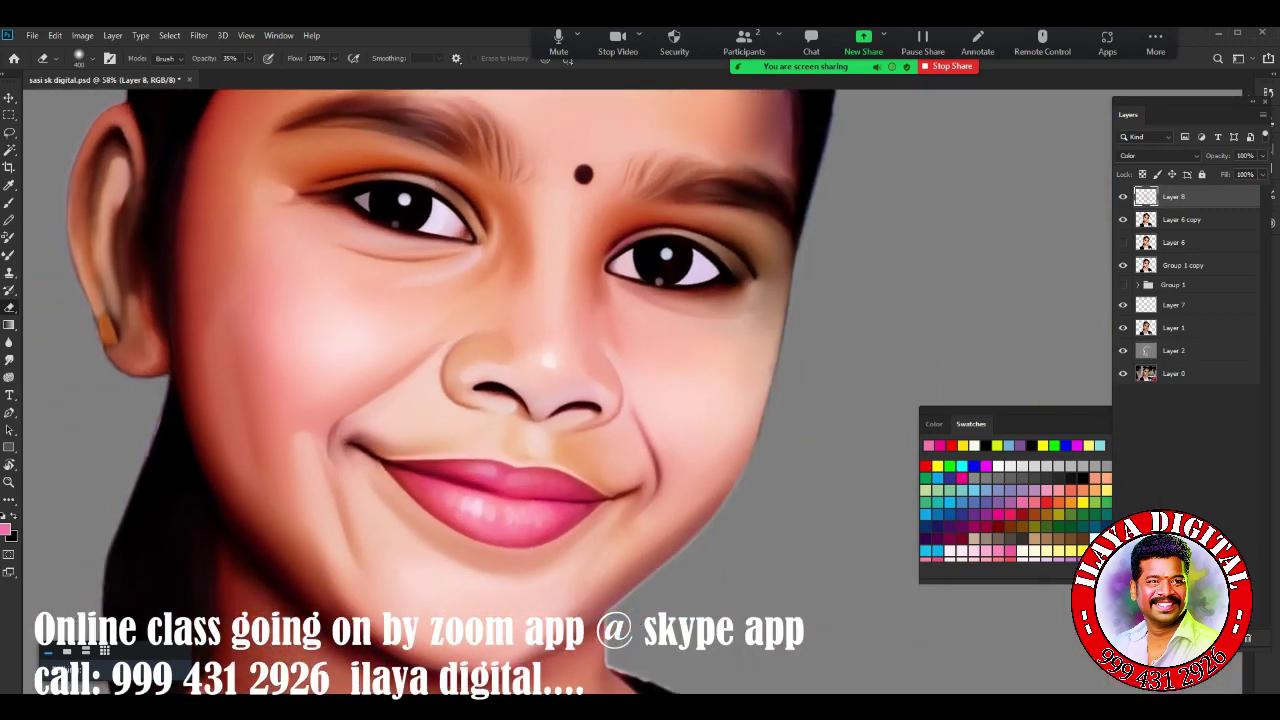
Add yellow and cyan tints around the cheeks and mouth
{"action": "left_click", "coordinate": [1131, 466]}
{"action": "key", "text": "b"}
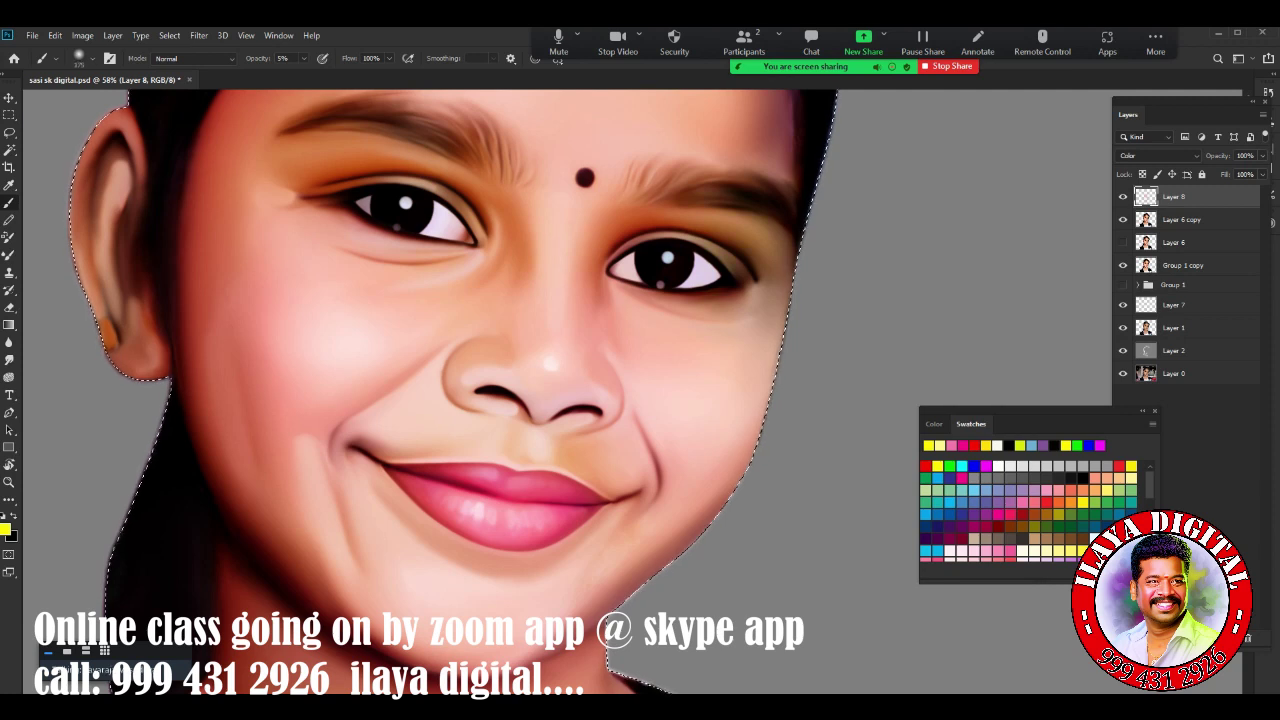
{"action": "left_click", "coordinate": [961, 466]}
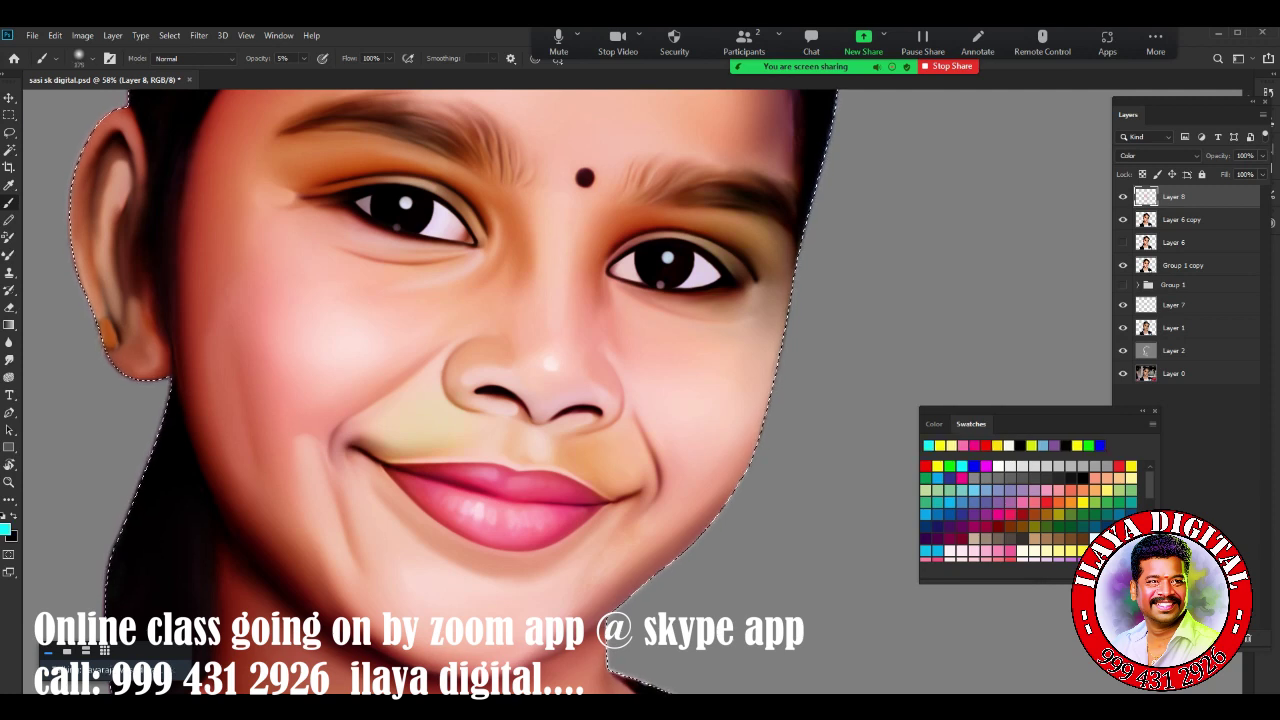
{"action": "key", "text": "ctrl+minus"}
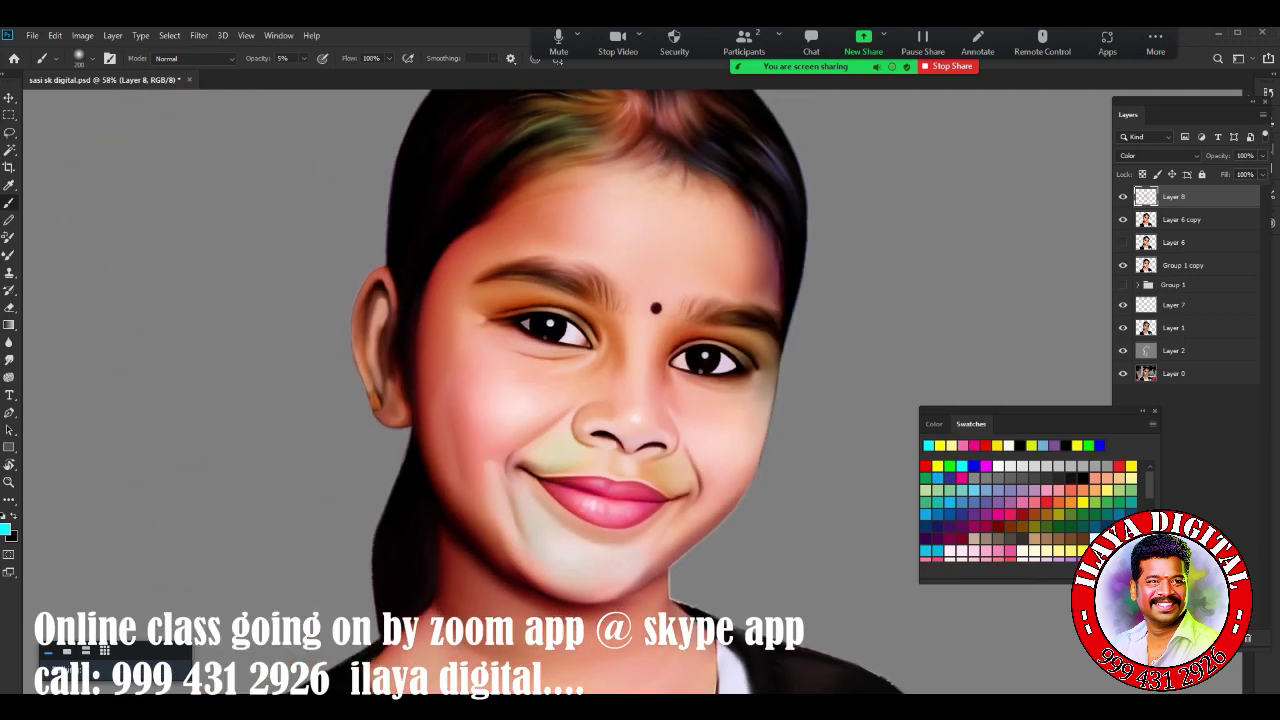
{"action": "key", "text": "ctrl+plus"}
Set Layer 8's fill to 72%, deselect, and merge it down into the portrait layer
{"action": "left_click", "coordinate": [1173, 350]}
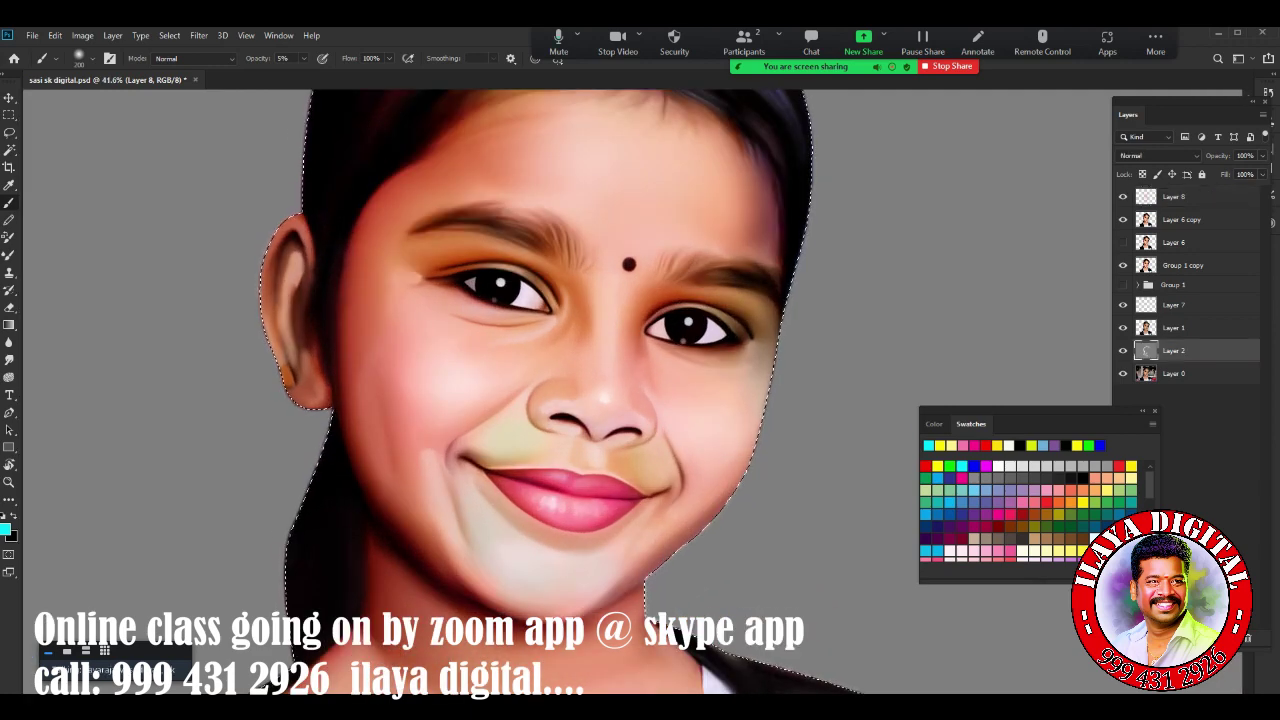
{"action": "scroll", "coordinate": [557, 505], "scroll_direction": "down", "scroll_amount": 3}
{"action": "left_click", "coordinate": [1173, 196]}
{"action": "left_click", "coordinate": [1262, 174]}
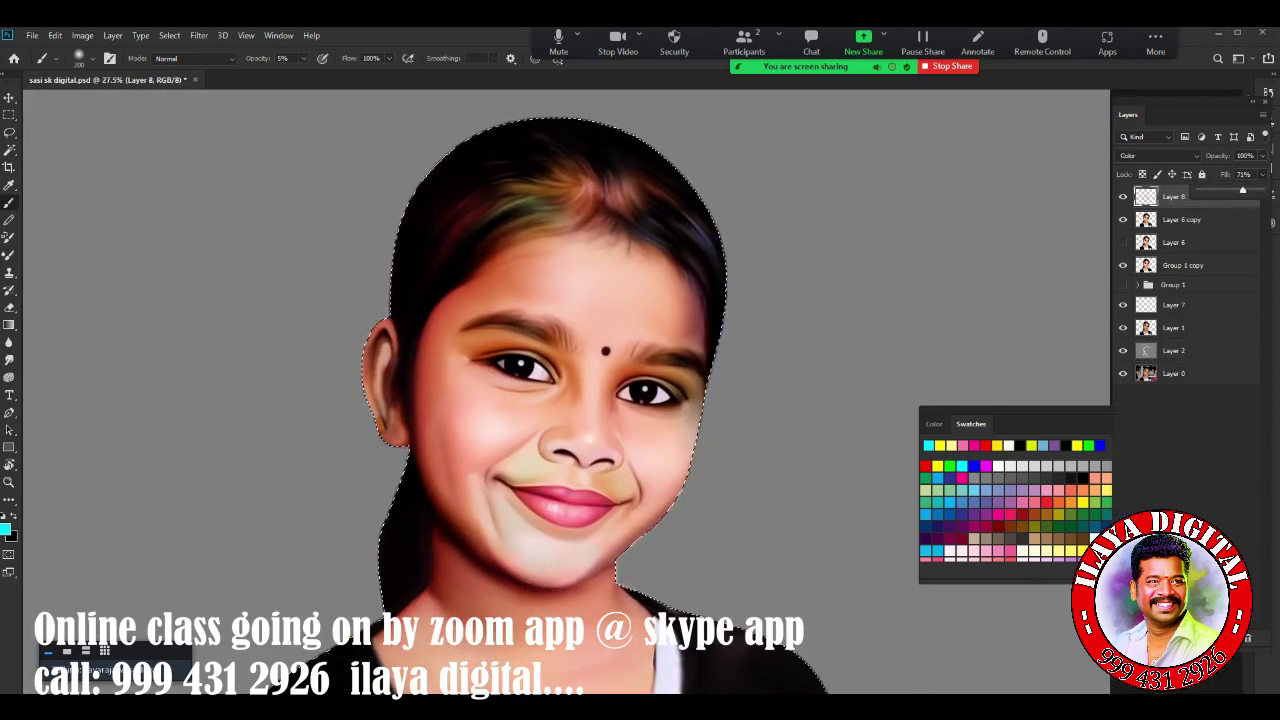
{"action": "left_click_drag", "start_coordinate": [1242, 190], "coordinate": [1243, 190]}
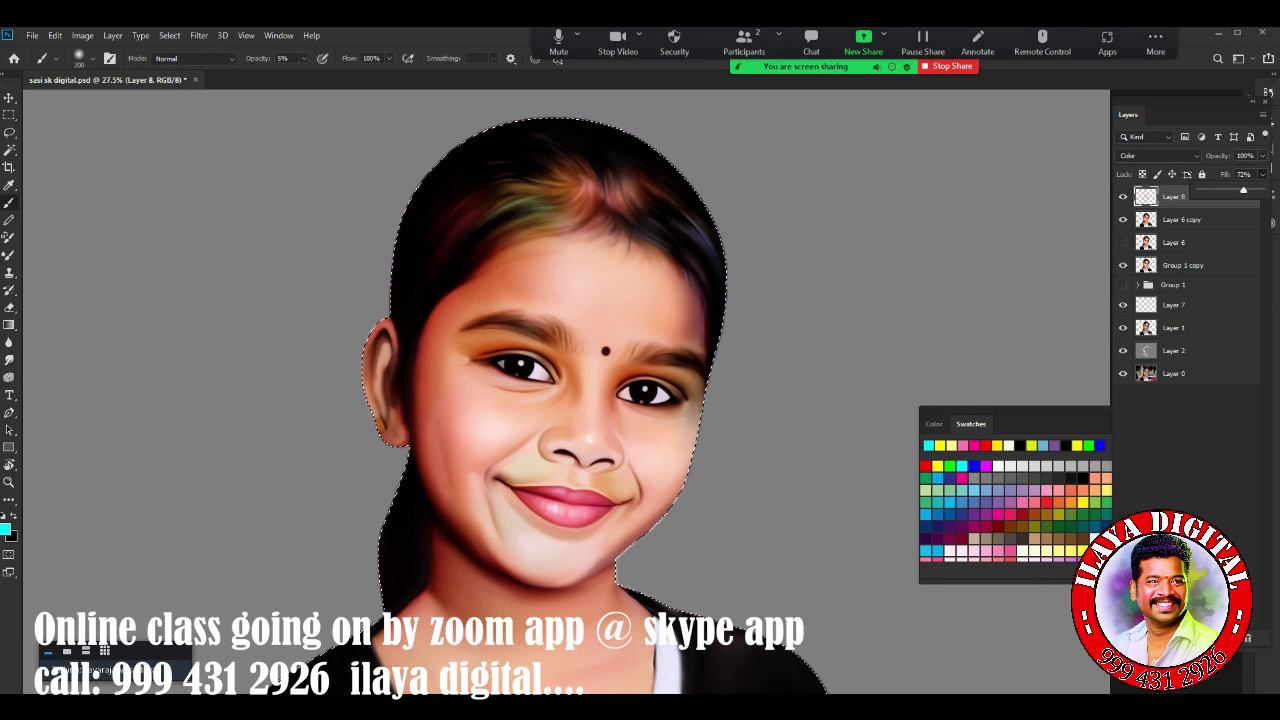
{"action": "key", "text": "ctrl+d"}
{"action": "left_click", "coordinate": [1272, 194]}
{"action": "key", "text": "ctrl+e"}
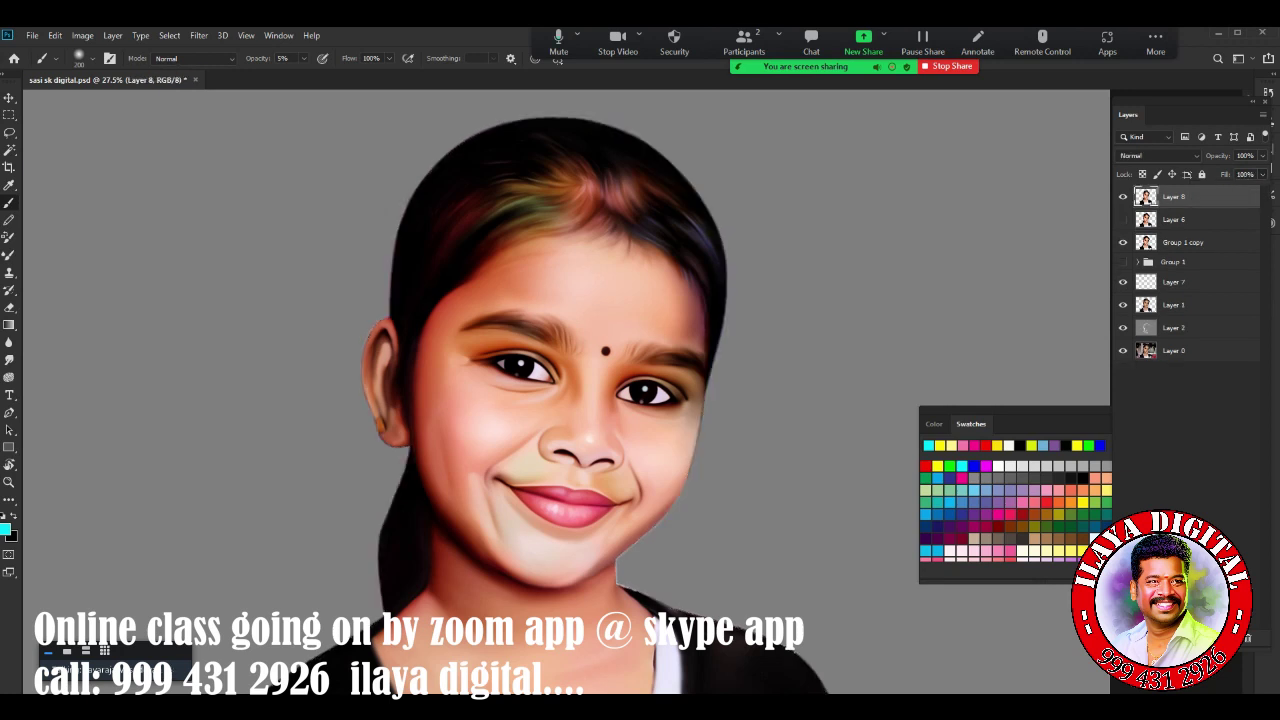
Show Layers 8 and 6 and lower the portrait's saturation with Hue/Saturation
{"action": "left_click_drag", "start_coordinate": [1122, 196], "coordinate": [1122, 219]}
{"action": "key", "text": "ctrl+u"}
{"action": "type", "text": "-92"}
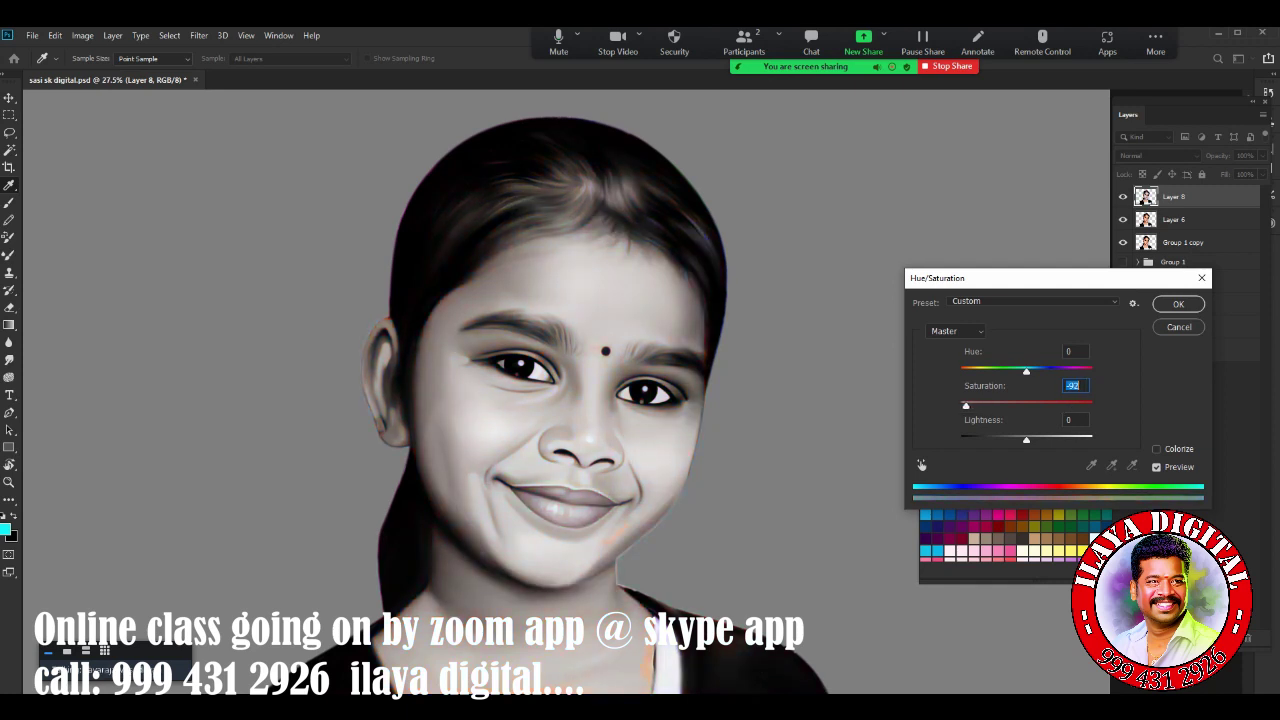
{"action": "type", "text": "3"}
{"action": "left_click", "coordinate": [1178, 304]}
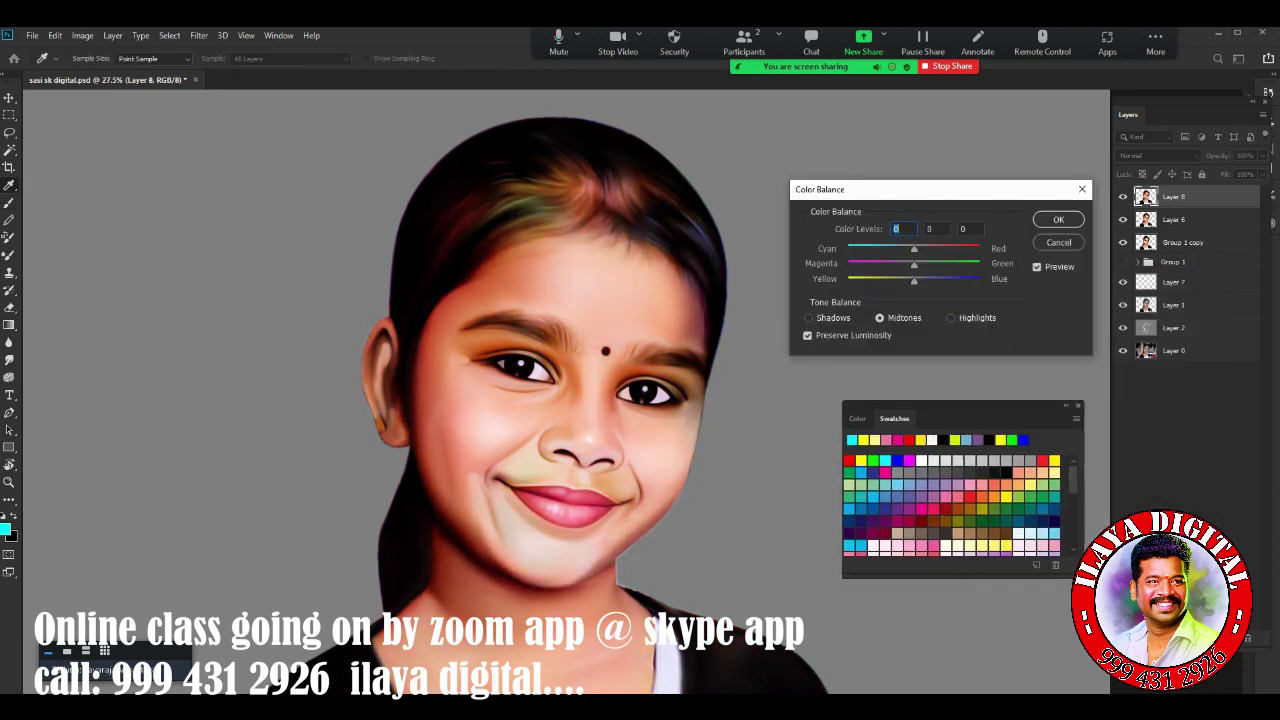
Warm the portrait with a Color Balance adjustment and add an empty Layer 9
{"action": "key", "text": "ctrl+b"}
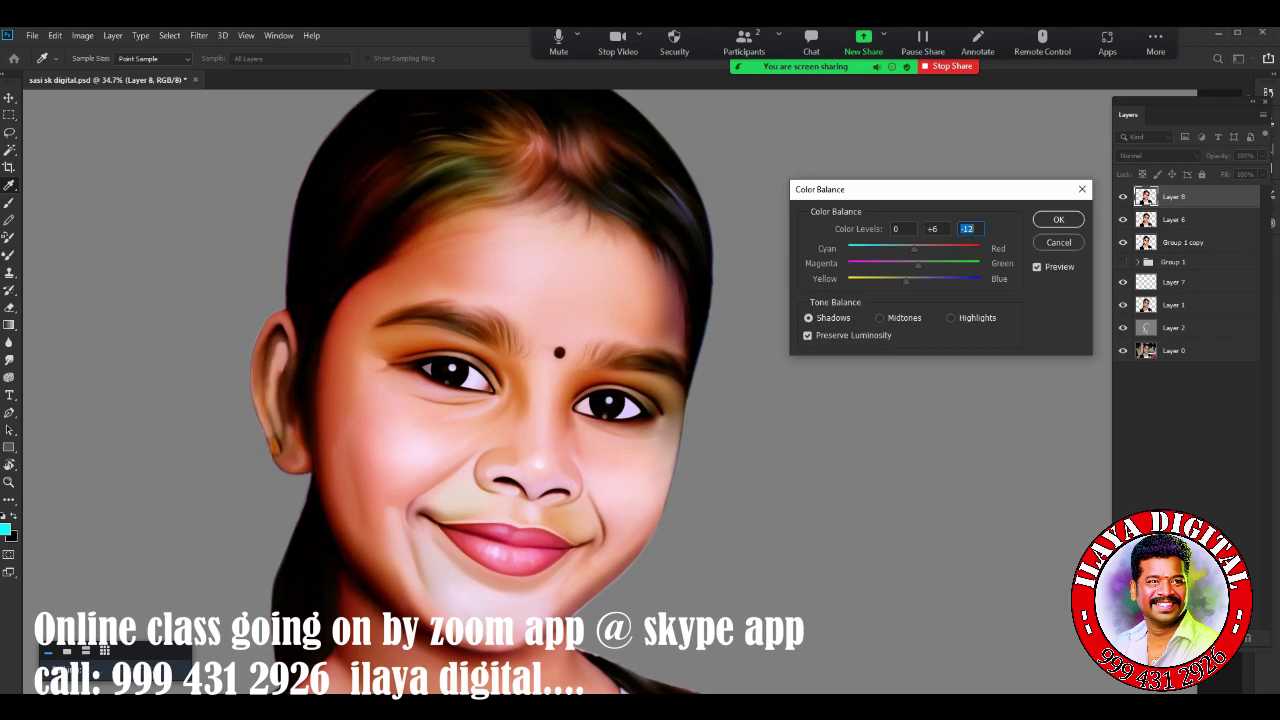
{"action": "key", "text": "Return"}
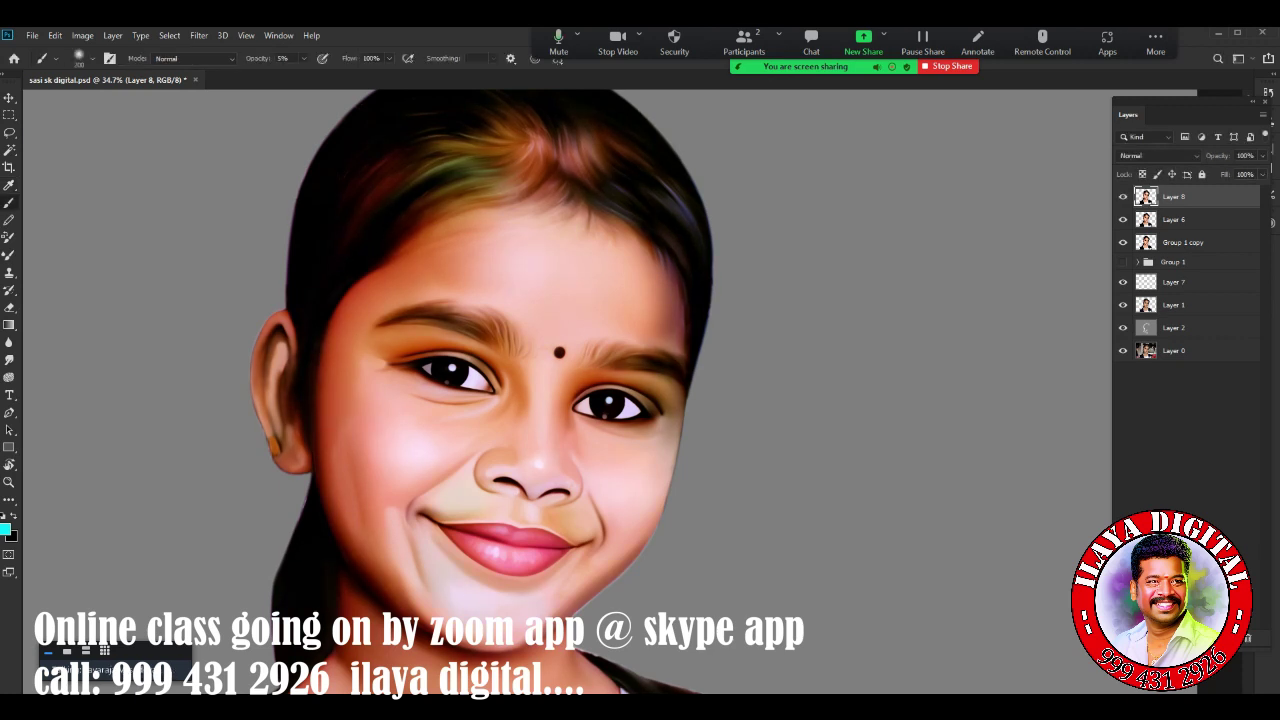
{"action": "key", "text": "ctrl+shift+alt+n"}
Zoom into the left eyebrow, make Layer 9 active, and choose the Oval 45 px brush
{"action": "key", "text": "z"}
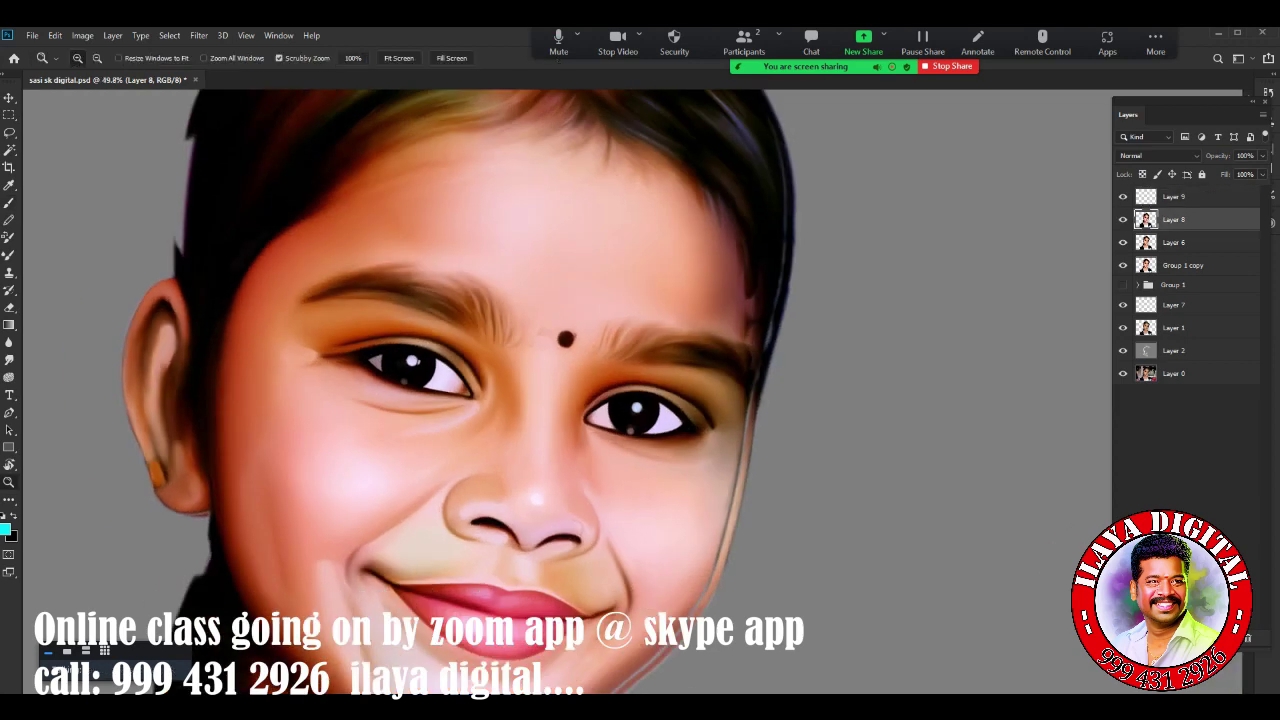
{"action": "left_click_drag", "start_coordinate": [431, 318], "coordinate": [520, 318]}
{"action": "key", "text": "alt+bracketright"}
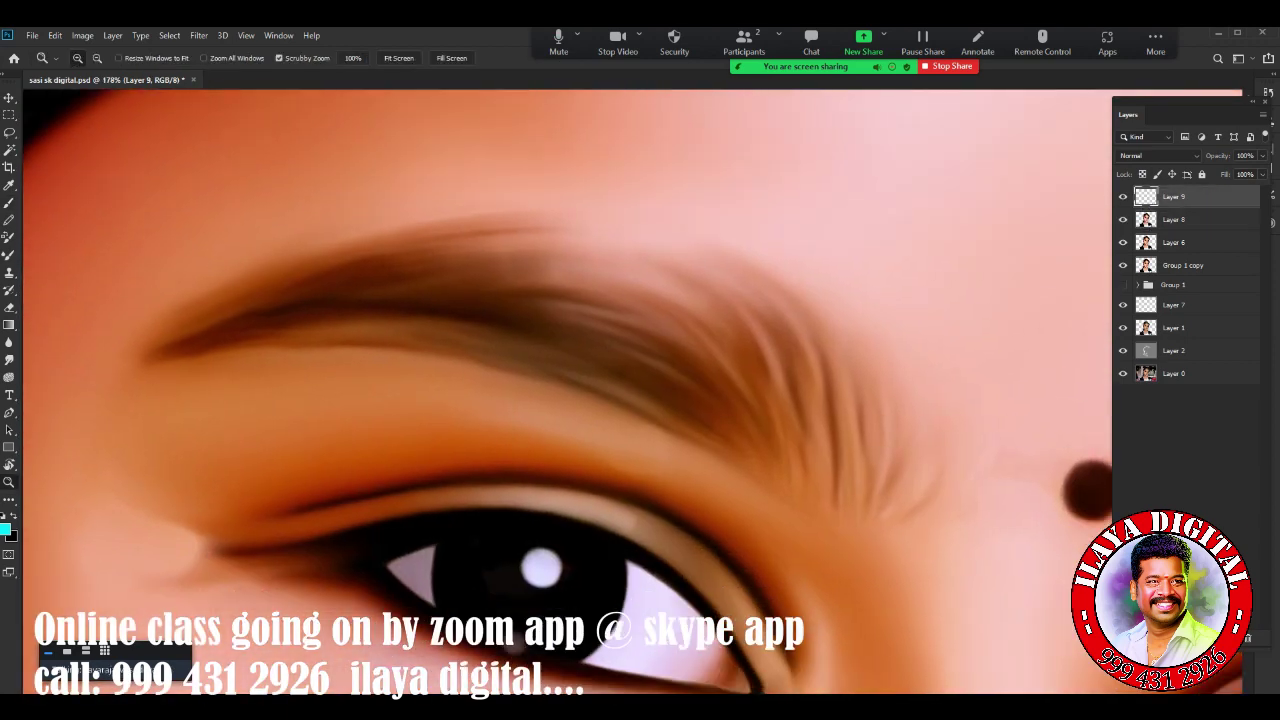
{"action": "key", "text": "b"}
{"action": "right_click", "coordinate": [300, 236]}
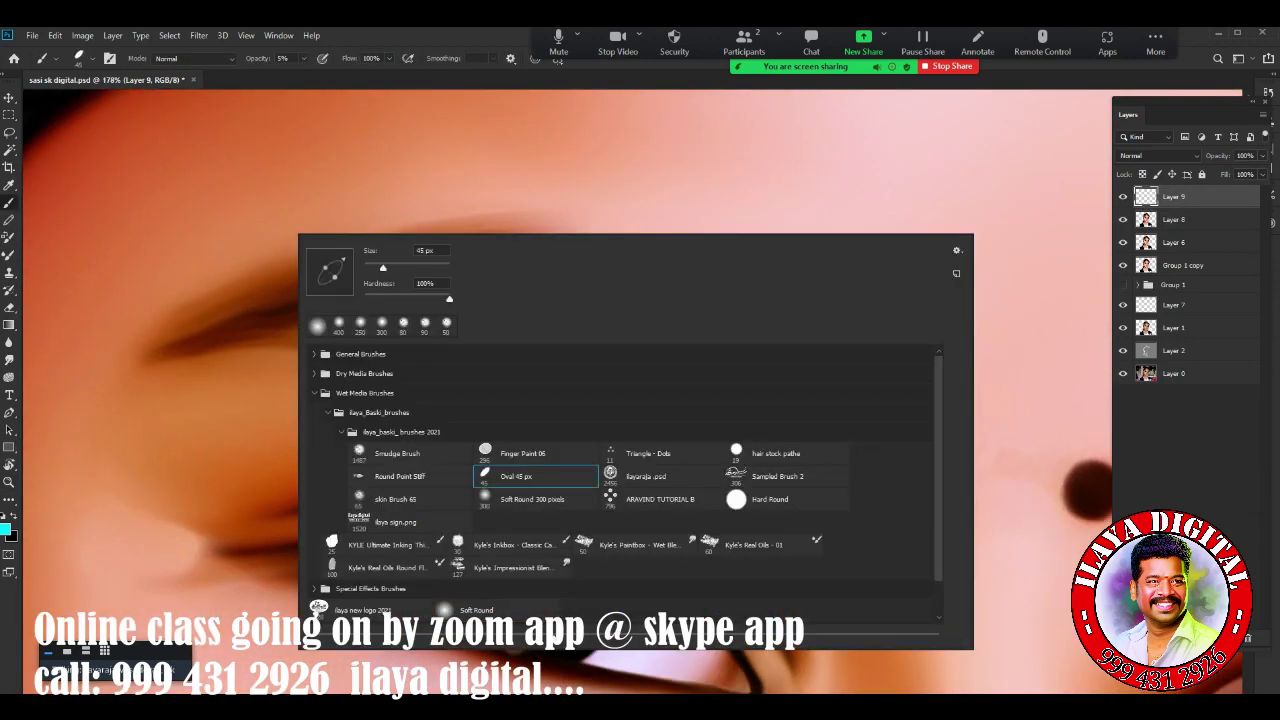
{"action": "double_click", "coordinate": [516, 476]}
Lower brush hardness, enable Shape Dynamics and Transfer, and pick a muted teal colour
{"action": "key", "text": "F5"}
{"action": "left_click_drag", "start_coordinate": [745, 165], "coordinate": [495, 195]}
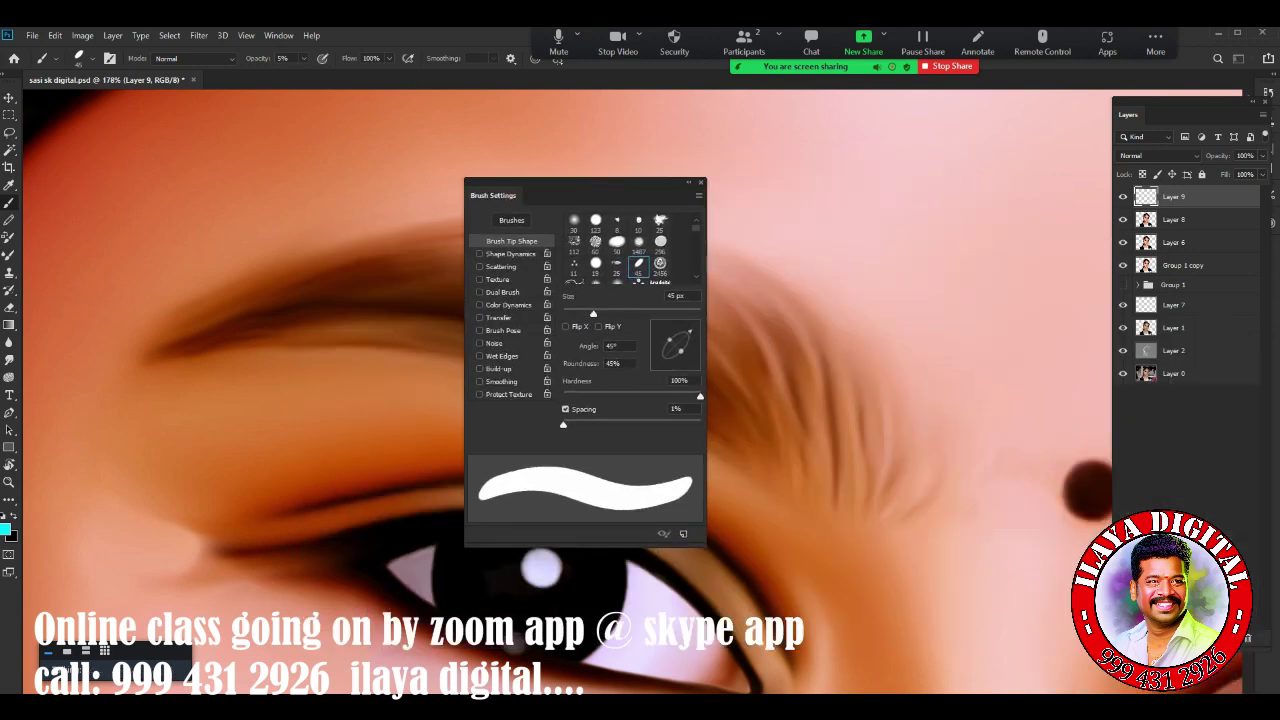
{"action": "left_click_drag", "start_coordinate": [700, 396], "coordinate": [642, 396]}
{"action": "left_click", "coordinate": [479, 317]}
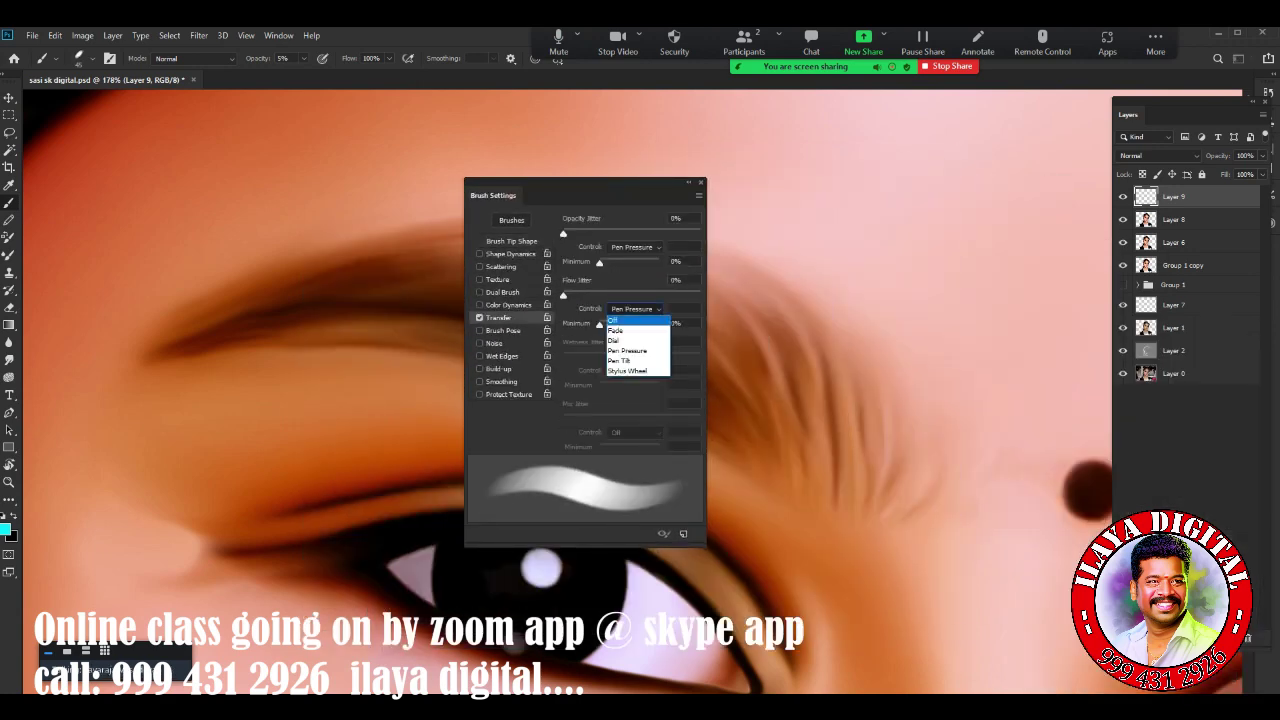
{"action": "left_click", "coordinate": [479, 254]}
{"action": "left_click", "coordinate": [511, 241]}
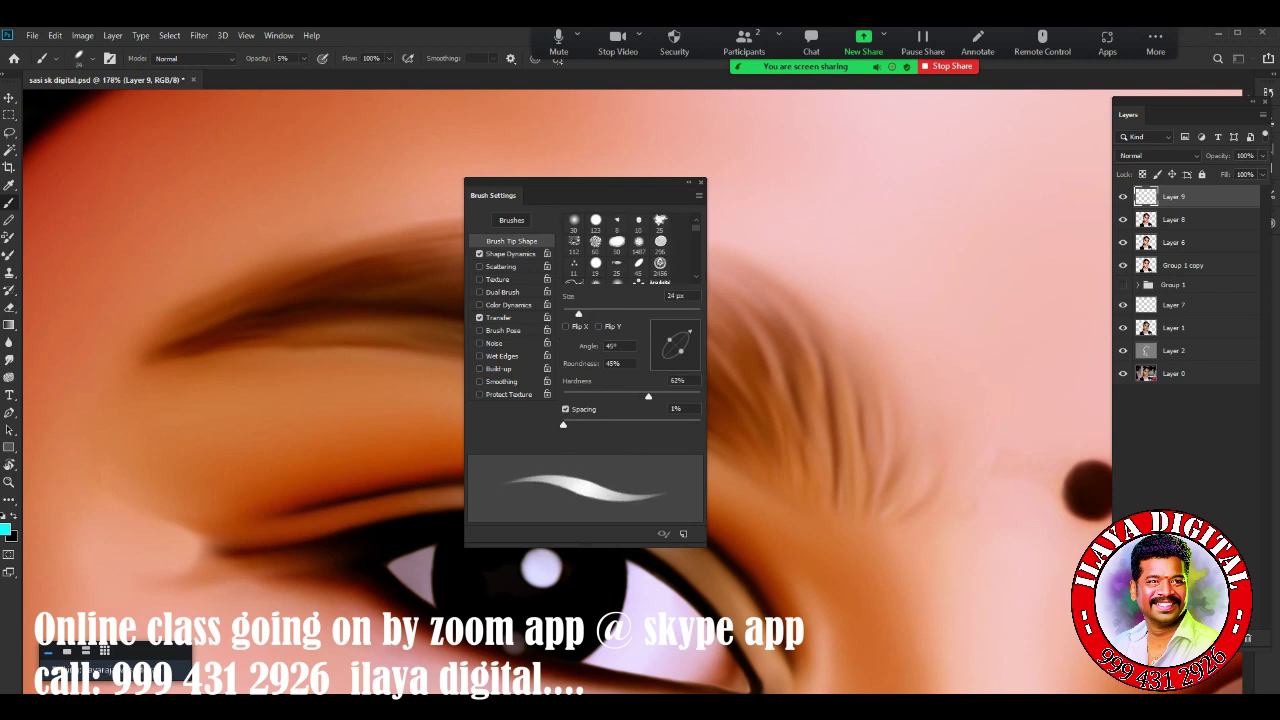
{"action": "key", "text": "F5"}
{"action": "type", "text": "100"}
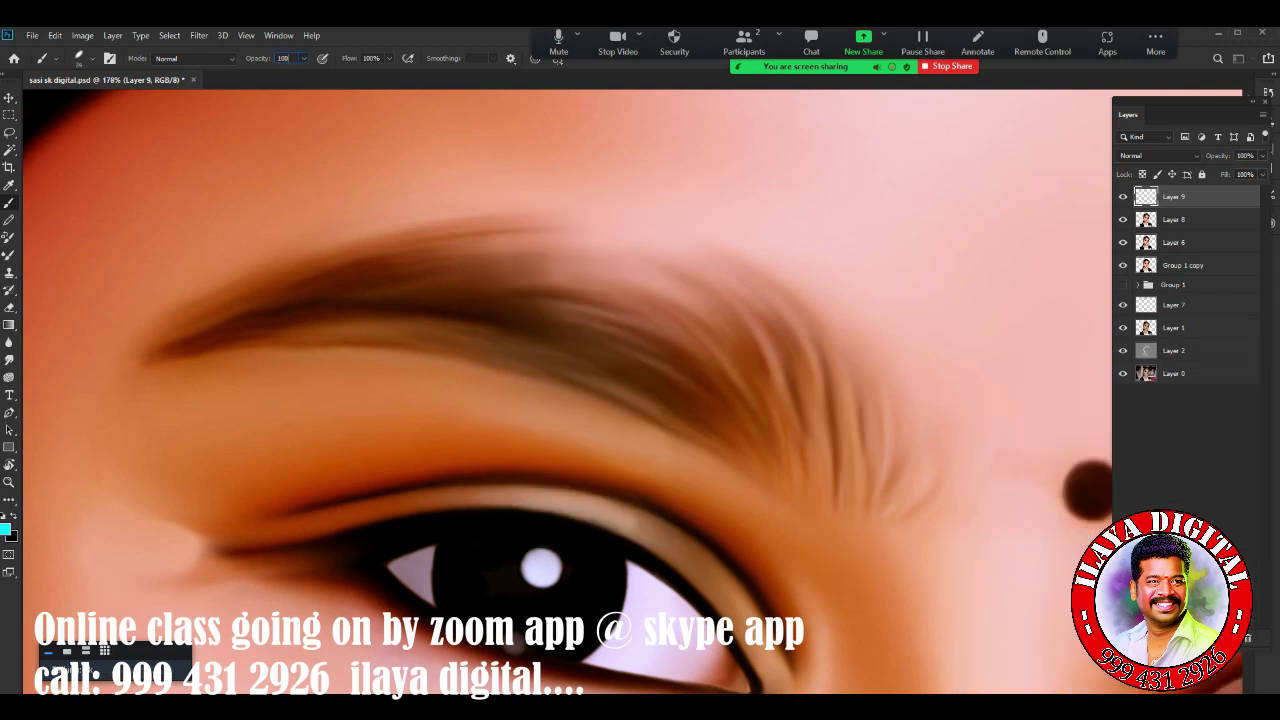
{"action": "left_click", "coordinate": [6, 529]}
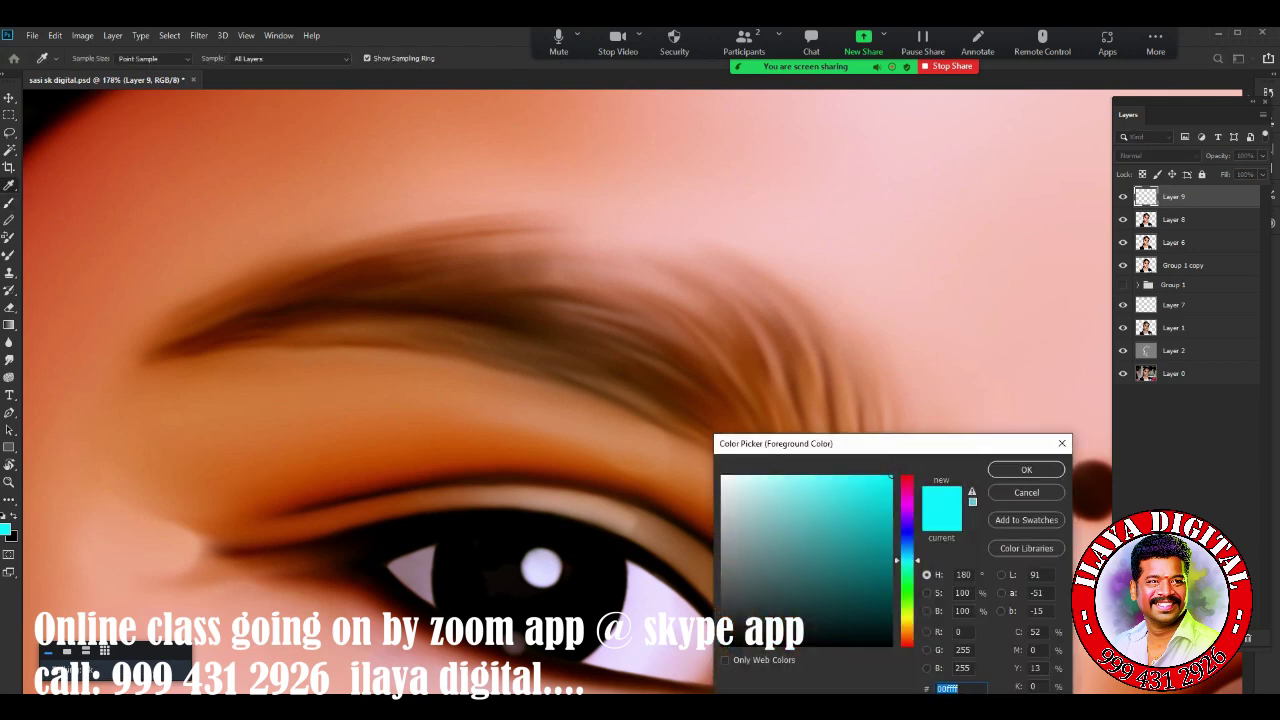
{"action": "left_click", "coordinate": [850, 289]}
Set the foreground to #5aa7aa and lower hardness and Minimum Diameter to 30%
{"action": "type", "text": "5aa7aa"}
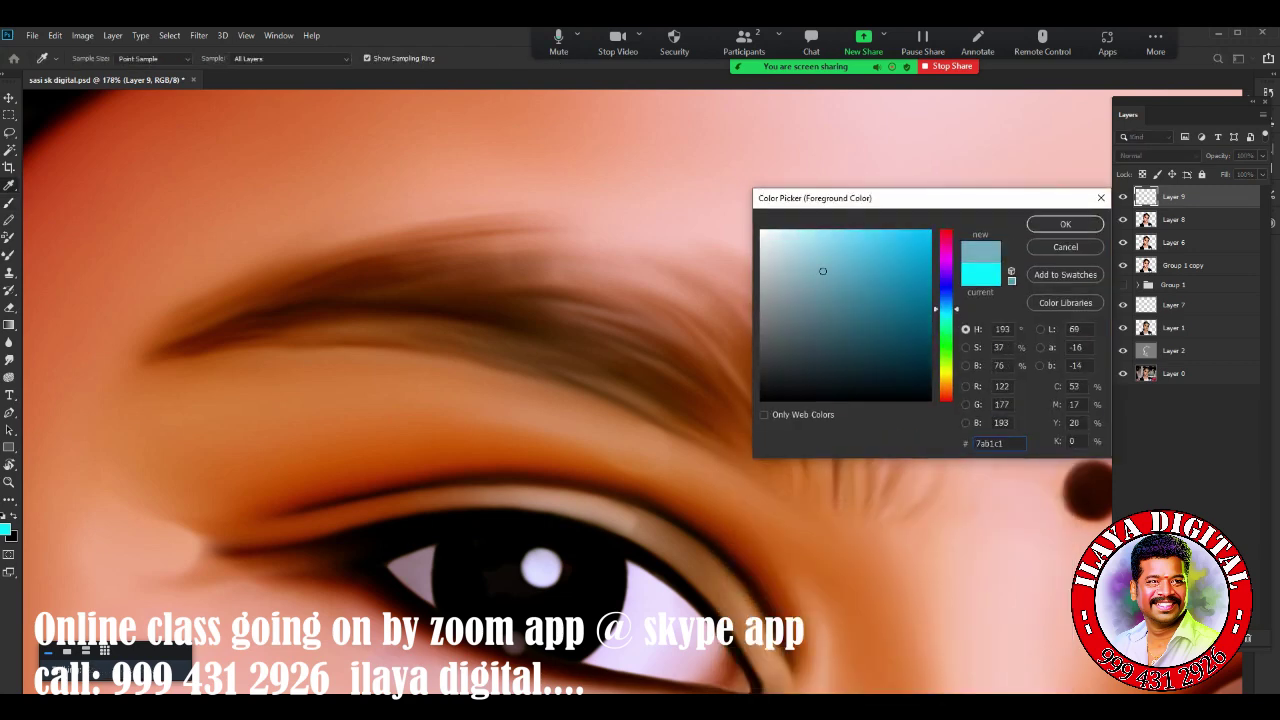
{"action": "left_click", "coordinate": [1065, 224]}
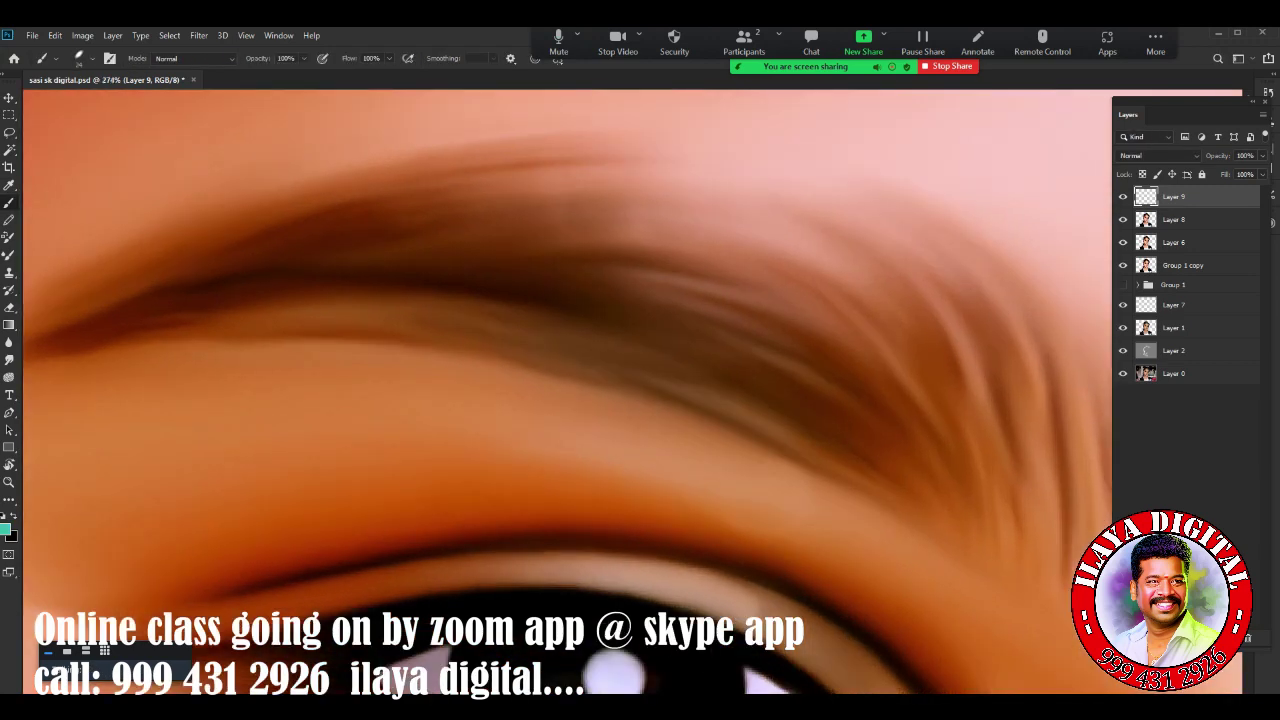
{"action": "scroll", "coordinate": [214, 279], "scroll_direction": "up", "scroll_amount": 3}
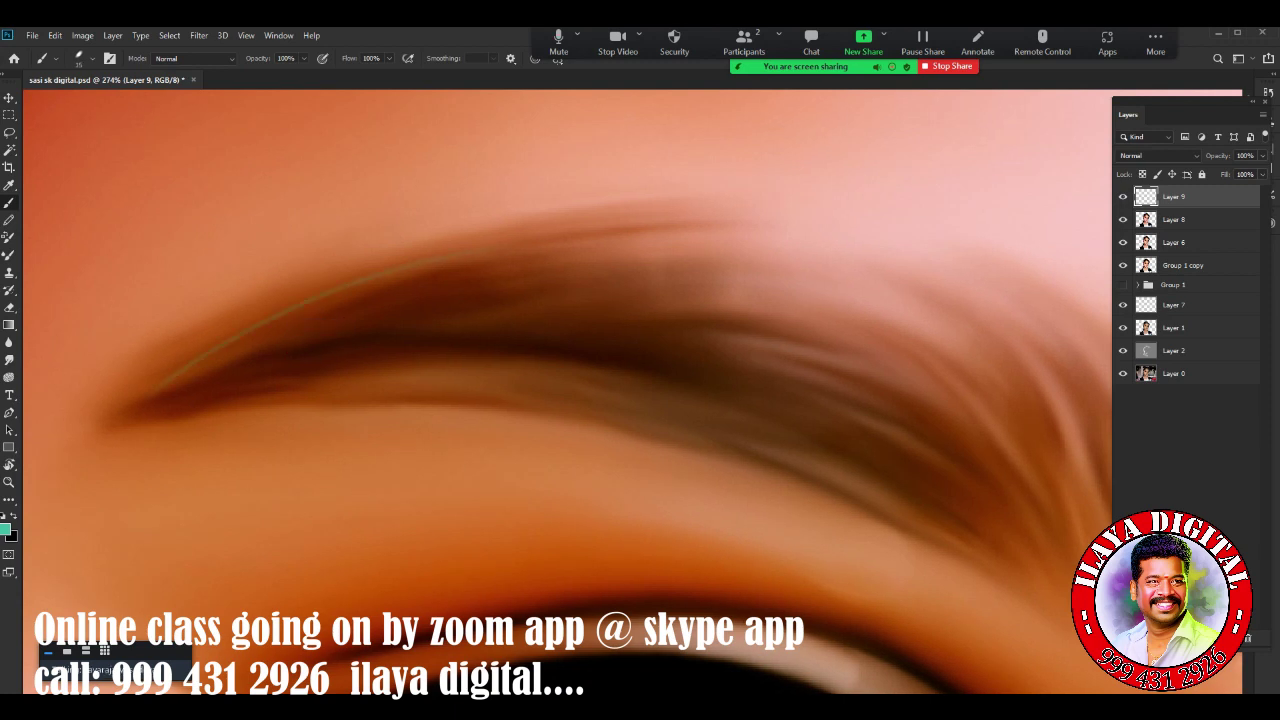
{"action": "key", "text": "F5"}
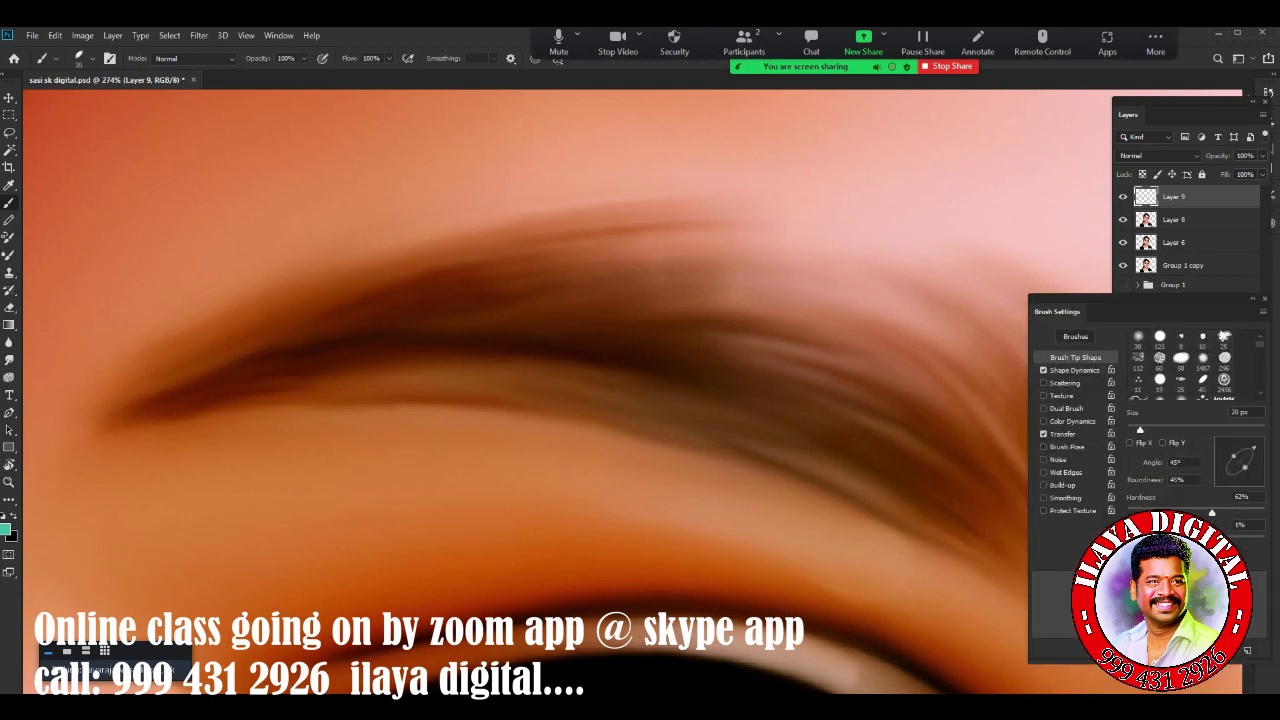
{"action": "left_click_drag", "start_coordinate": [340, 310], "coordinate": [340, 330]}
{"action": "left_click", "coordinate": [1074, 370]}
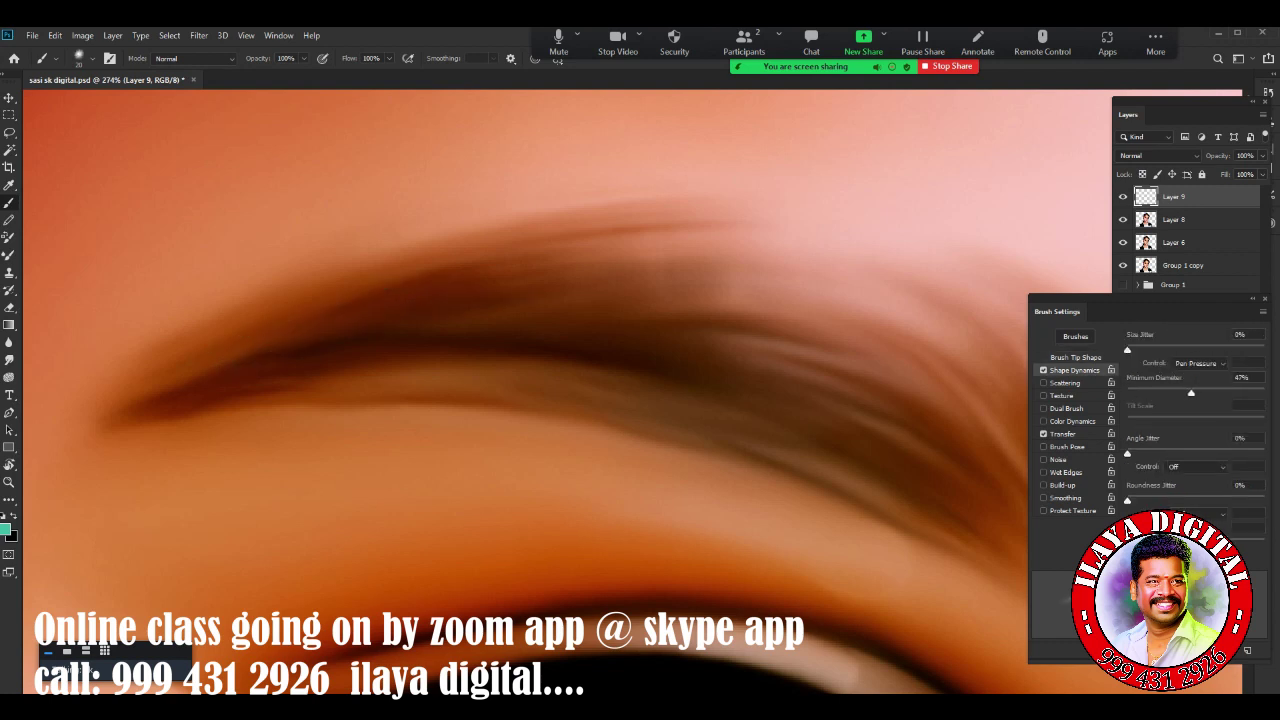
{"action": "left_click_drag", "start_coordinate": [1191, 392], "coordinate": [1168, 392]}
Paint fine teal hair strokes along the top and tail of the left eyebrow
{"action": "left_click_drag", "start_coordinate": [258, 338], "coordinate": [536, 266]}
{"action": "left_click_drag", "start_coordinate": [394, 314], "coordinate": [624, 270]}
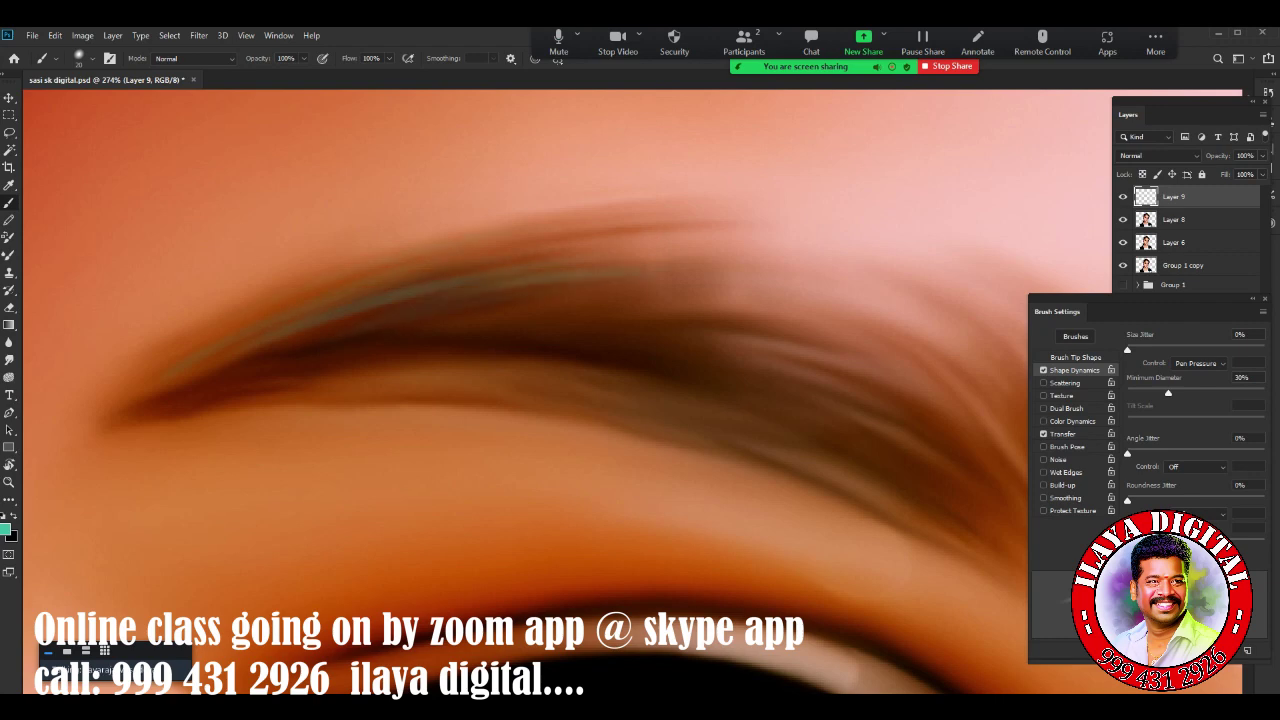
{"action": "left_click_drag", "start_coordinate": [392, 346], "coordinate": [640, 308]}
{"action": "left_click_drag", "start_coordinate": [700, 400], "coordinate": [480, 380]}
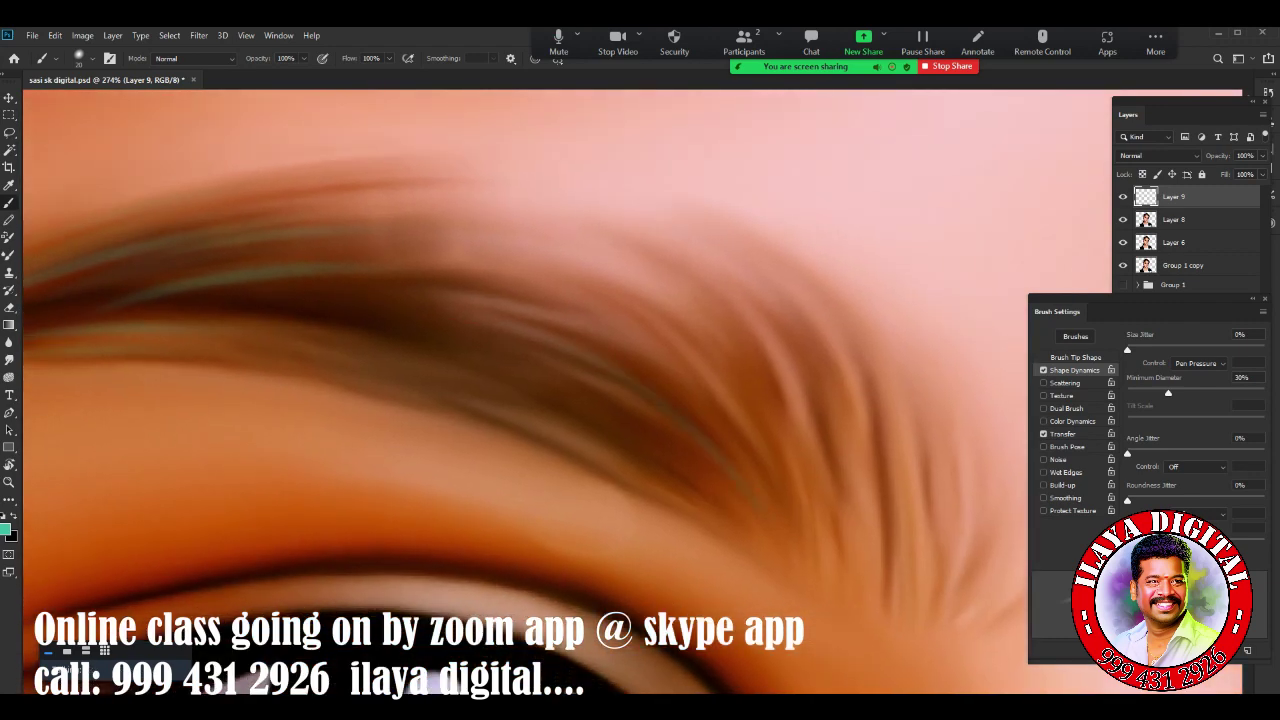
{"action": "left_click_drag", "start_coordinate": [660, 380], "coordinate": [780, 500]}
{"action": "mouse_move", "coordinate": [700, 330]}
{"action": "left_mouse_down"}
{"action": "mouse_move", "coordinate": [790, 410]}
{"action": "mouse_move", "coordinate": [786, 436]}
{"action": "left_mouse_up"}
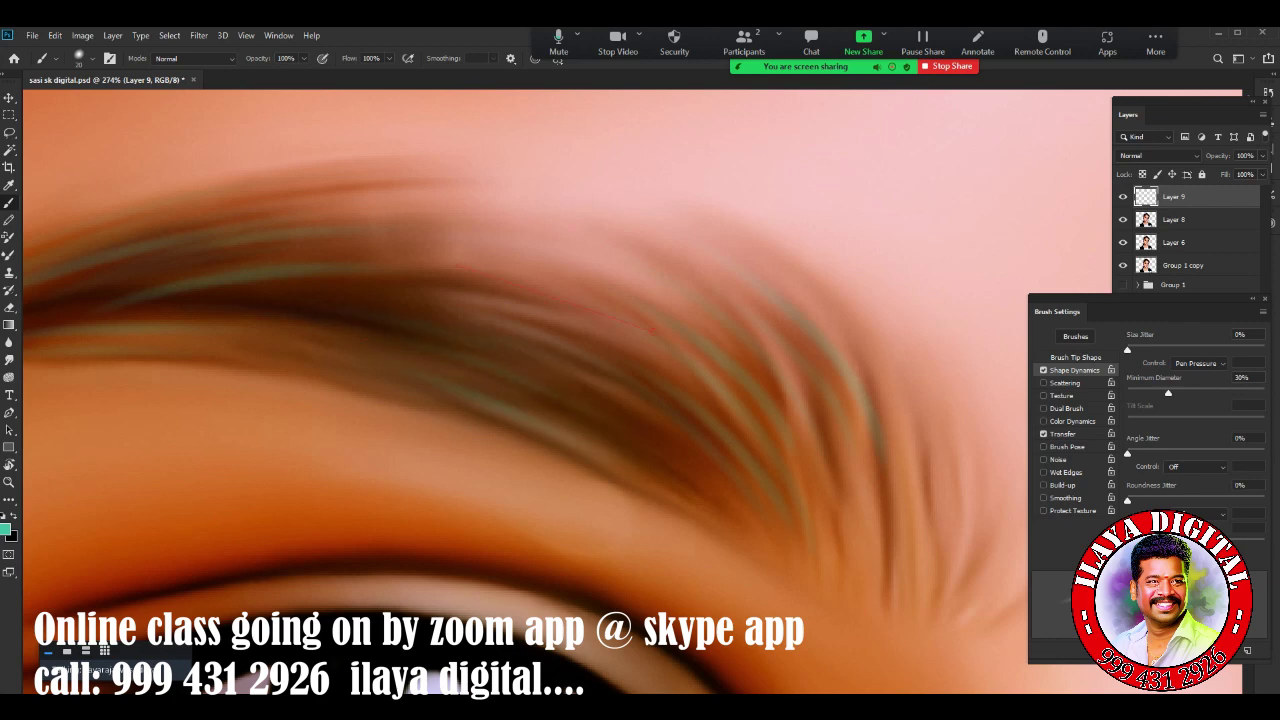
{"action": "key", "text": "alt+bracketleft"}
{"action": "scroll", "coordinate": [871, 529], "scroll_direction": "down", "scroll_amount": 5}
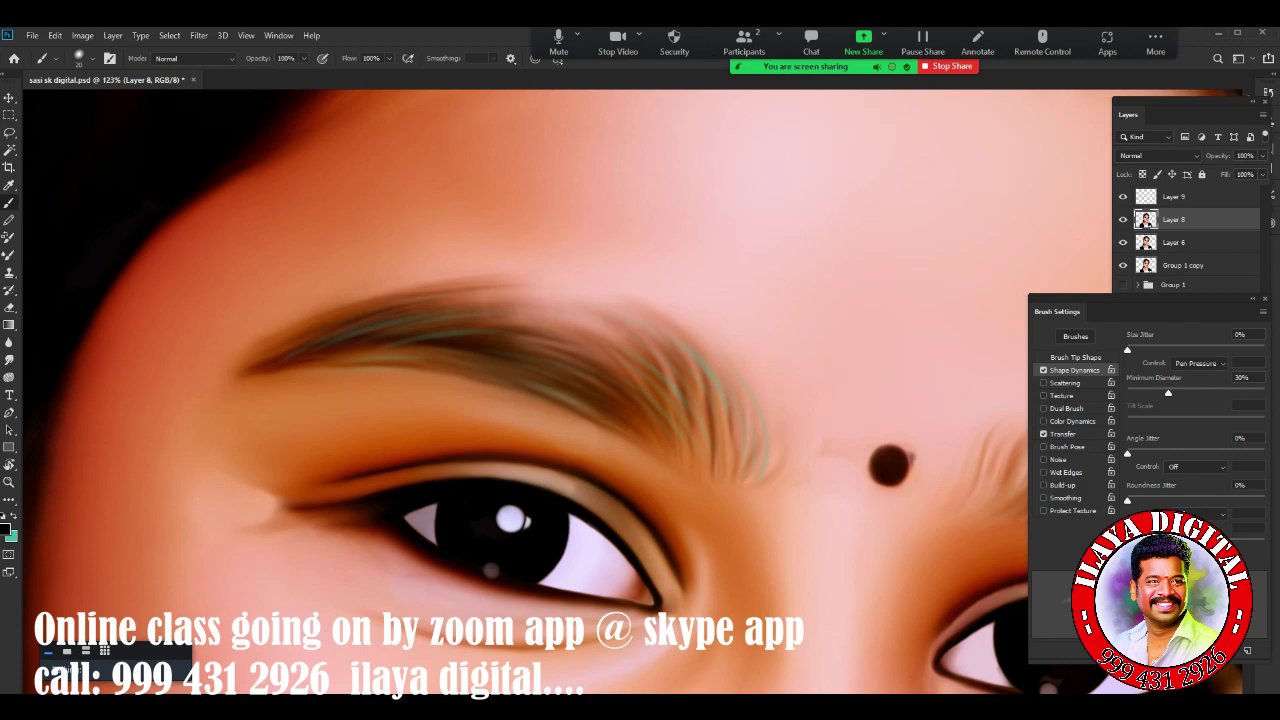
{"action": "left_click_drag", "start_coordinate": [656, 452], "coordinate": [704, 362]}
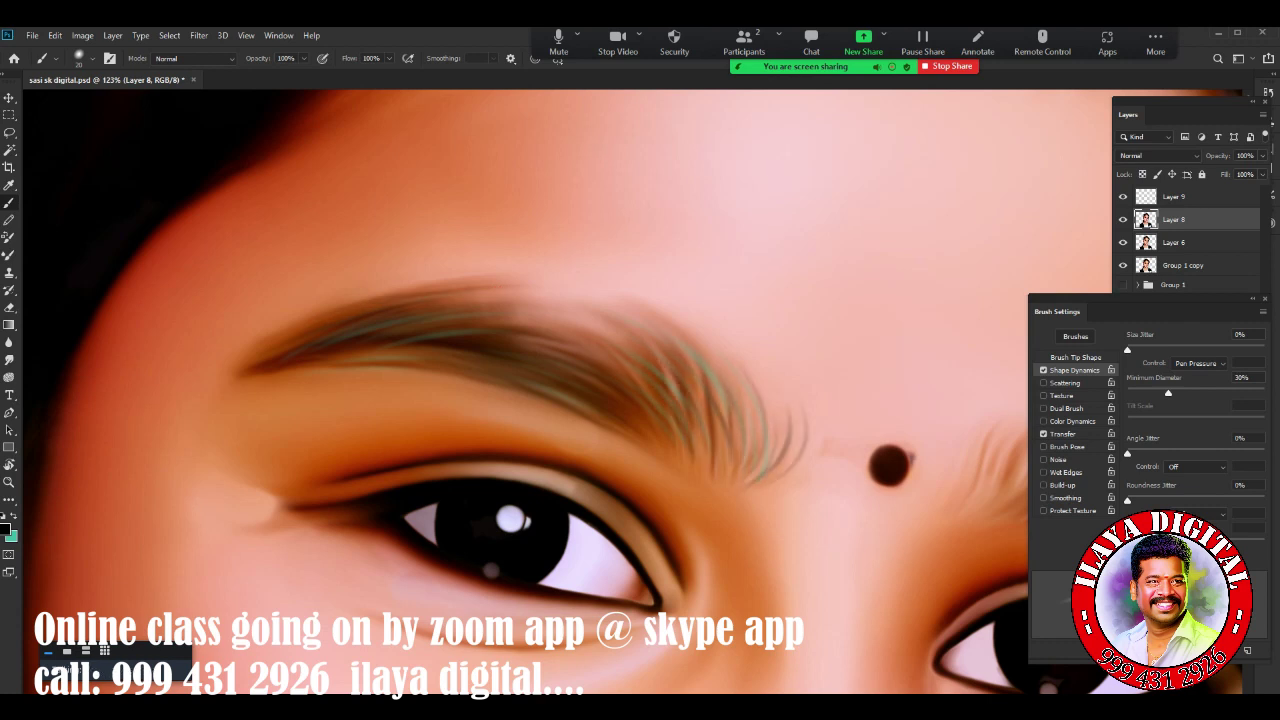
{"action": "left_click_drag", "start_coordinate": [576, 334], "coordinate": [658, 380]}
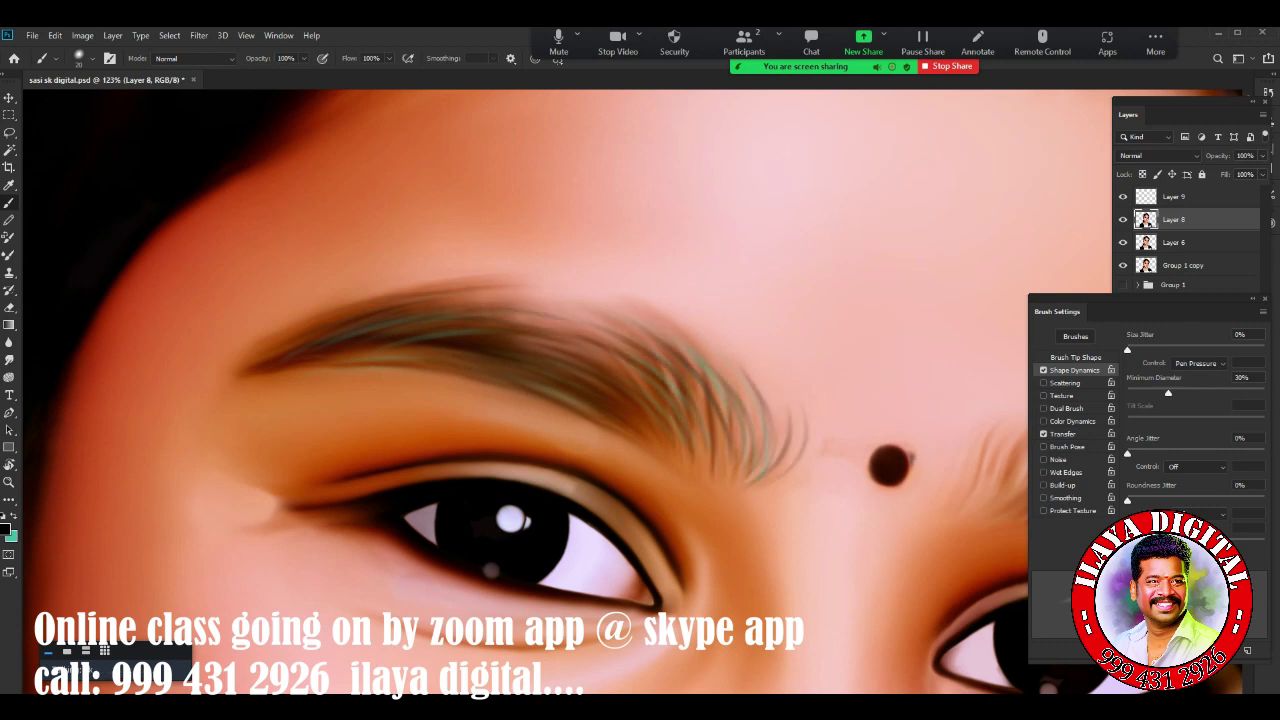
{"action": "left_click_drag", "start_coordinate": [758, 434], "coordinate": [624, 308]}
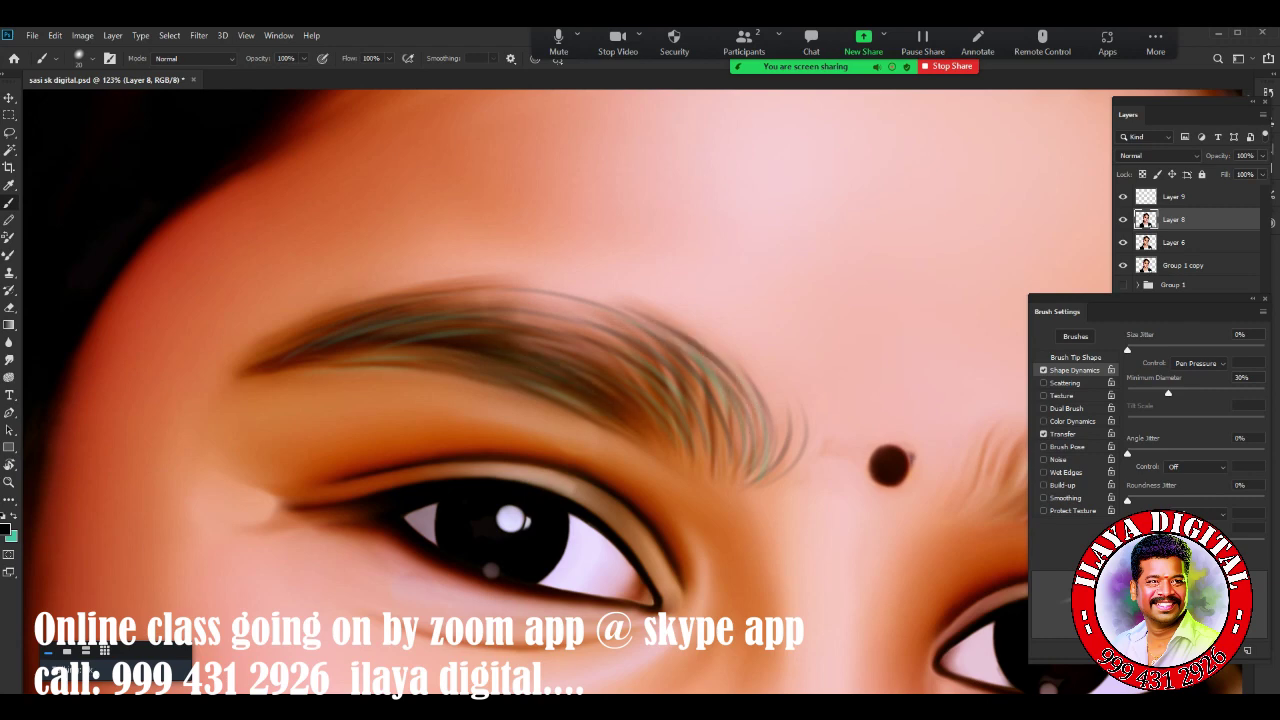
Zoom out and toggle Layer 8 to compare, then return to Layer 9 for the right eyebrow
{"action": "key", "text": "z"}
{"action": "key", "text": "ctrl+minus"}
{"action": "key", "text": "ctrl+minus"}
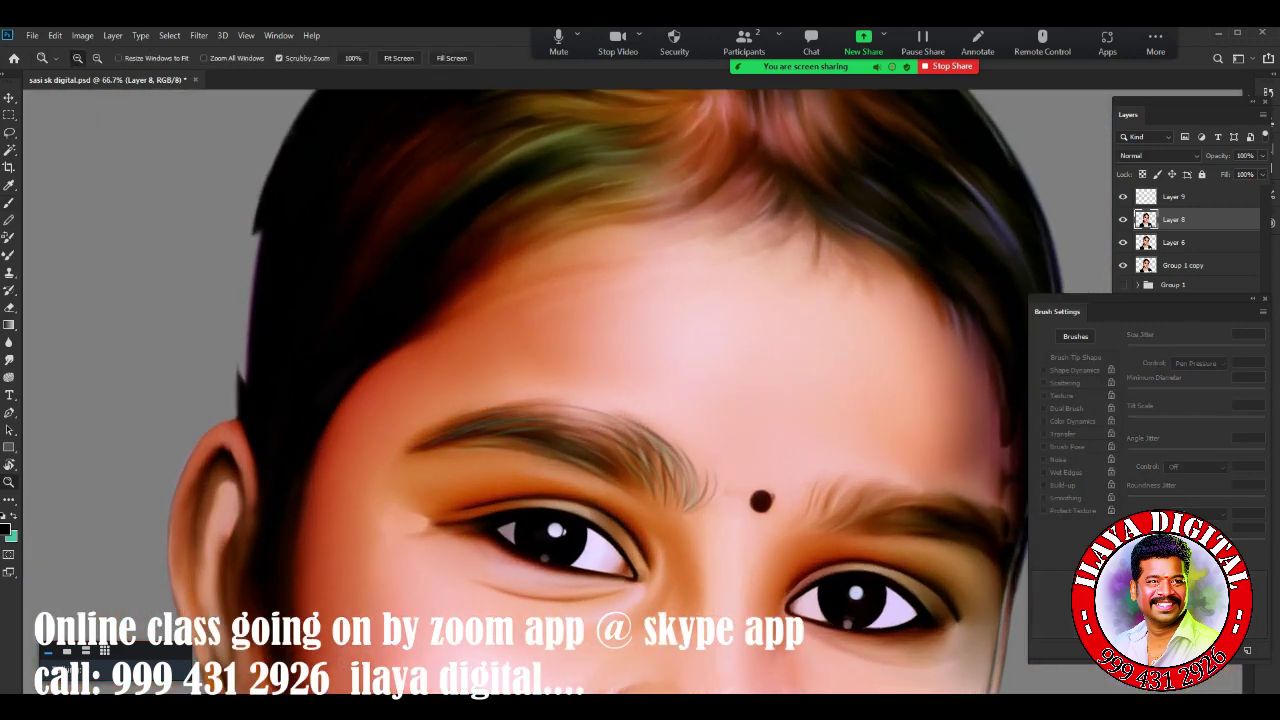
{"action": "left_click_drag", "start_coordinate": [760, 632], "coordinate": [615, 632]}
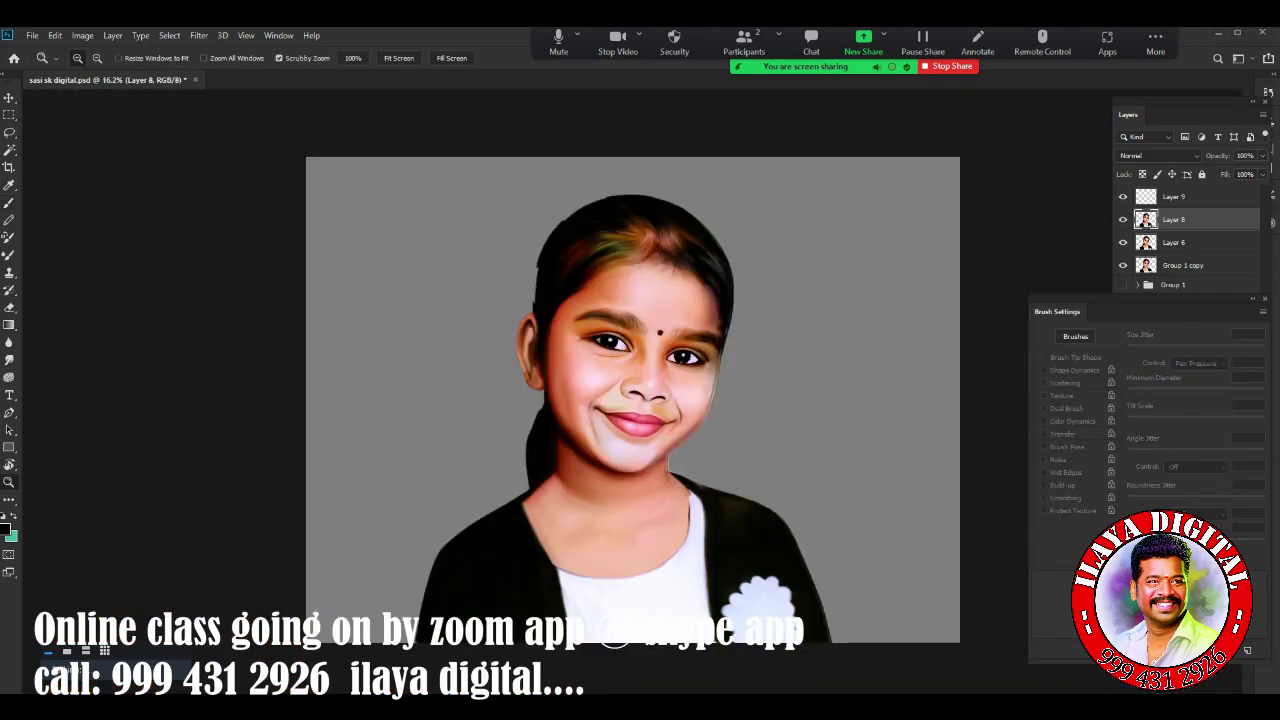
{"action": "left_click_drag", "start_coordinate": [700, 382], "coordinate": [760, 382]}
{"action": "left_click", "coordinate": [1190, 240]}
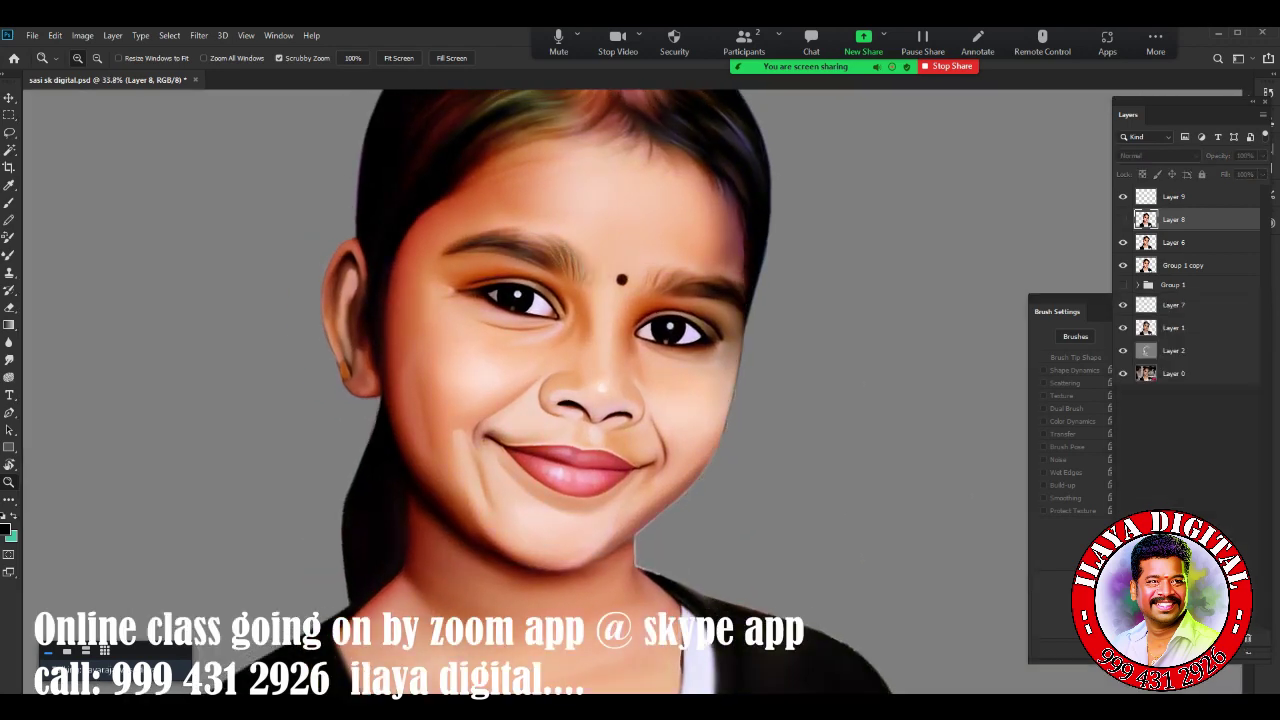
{"action": "key", "text": "ctrl+z"}
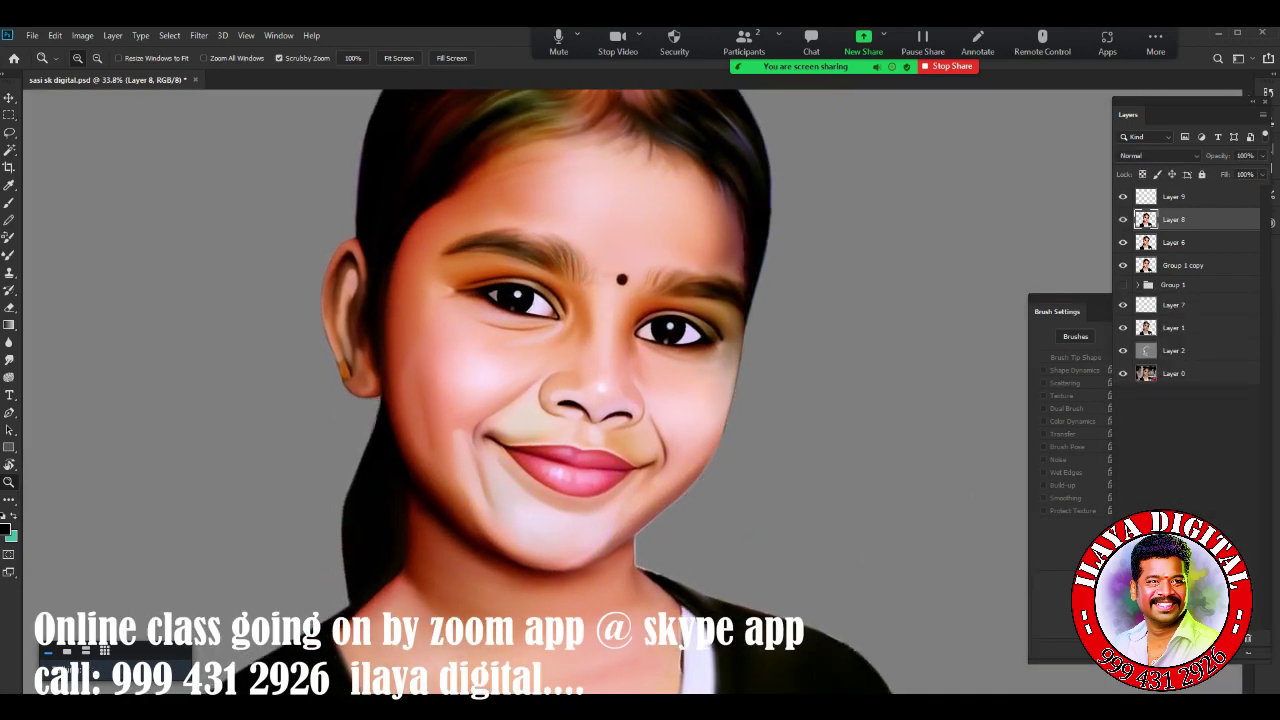
{"action": "left_click", "coordinate": [1173, 196]}
{"action": "left_click_drag", "start_coordinate": [555, 202], "coordinate": [665, 202]}
{"action": "key", "text": "b"}
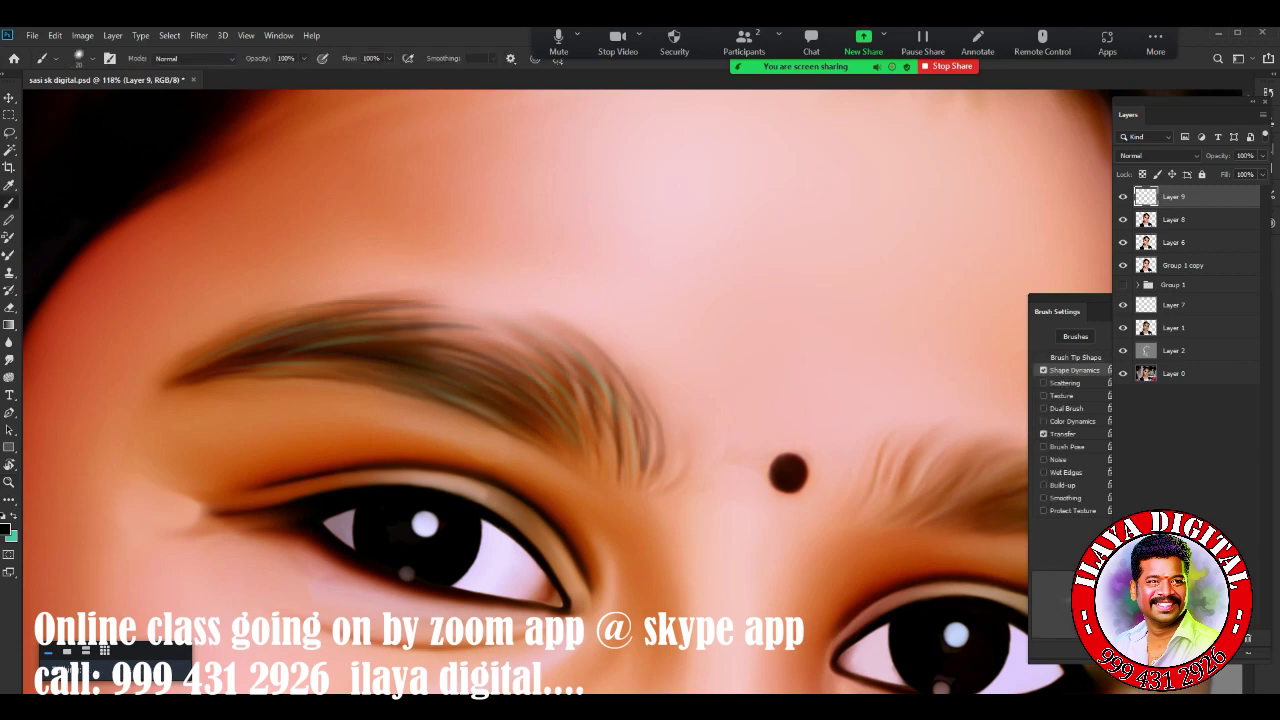
{"action": "left_click_drag", "start_coordinate": [897, 438], "coordinate": [411, 378]}
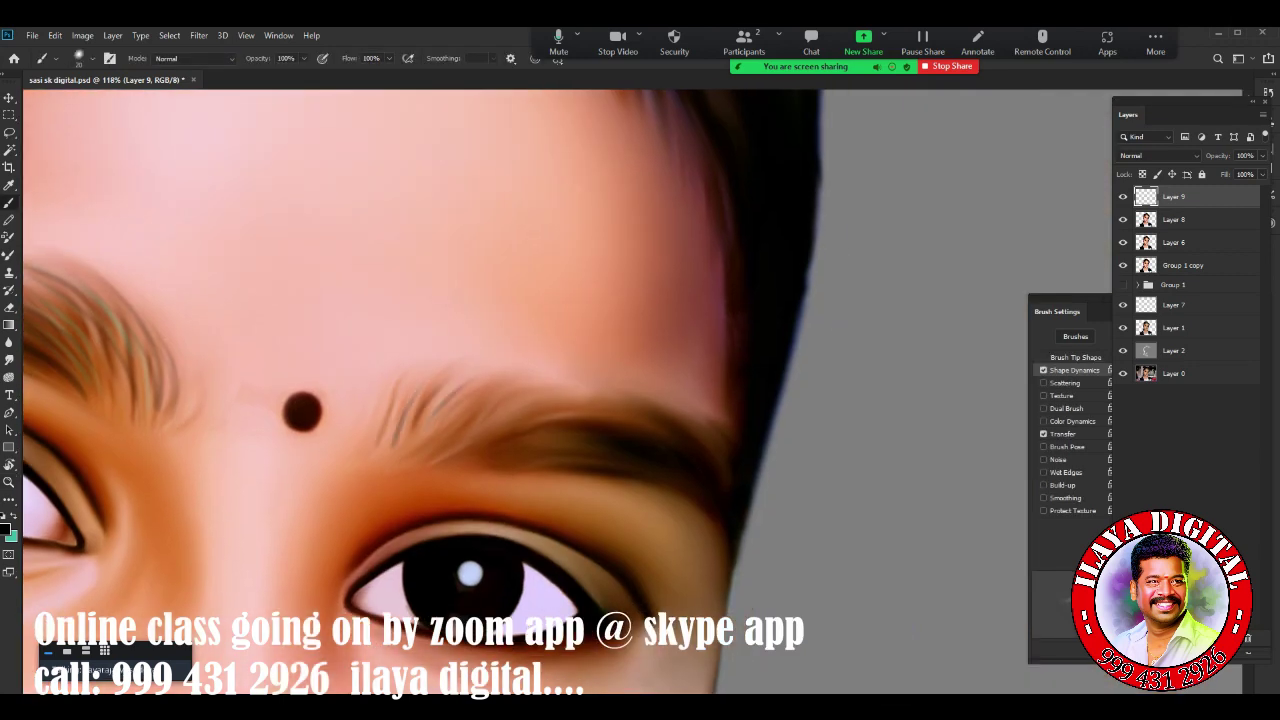
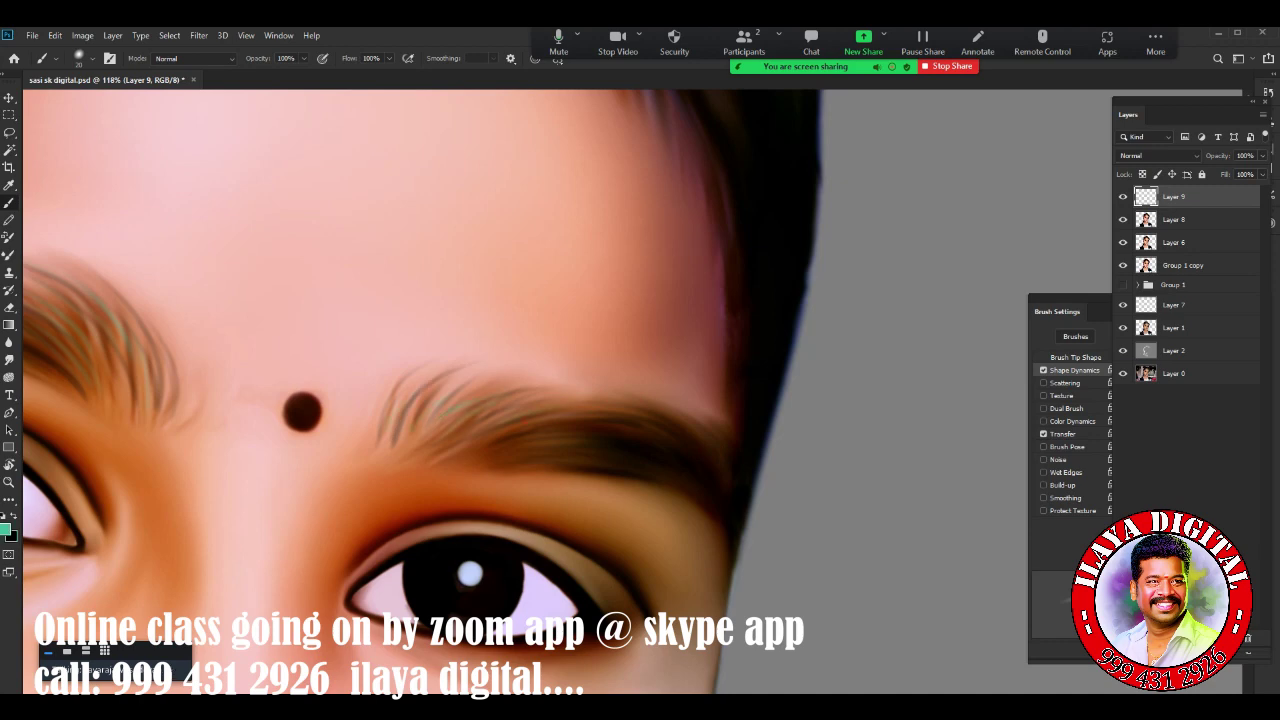
Paint fine dark lashes along the left eye's outer corner and lower lid on Layer 9
{"action": "left_click_drag", "start_coordinate": [728, 469], "coordinate": [1100, 414]}
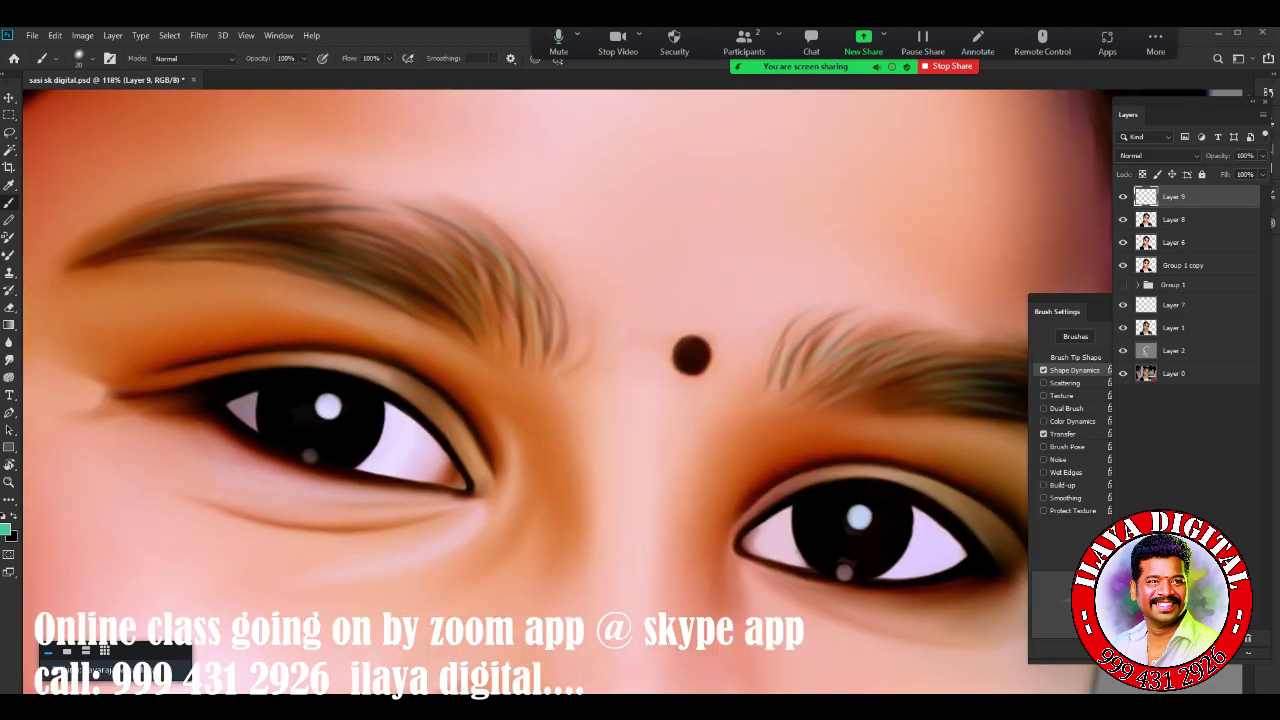
{"action": "key", "text": "x"}
{"action": "scroll", "coordinate": [728, 469], "scroll_direction": "up", "scroll_amount": 3}
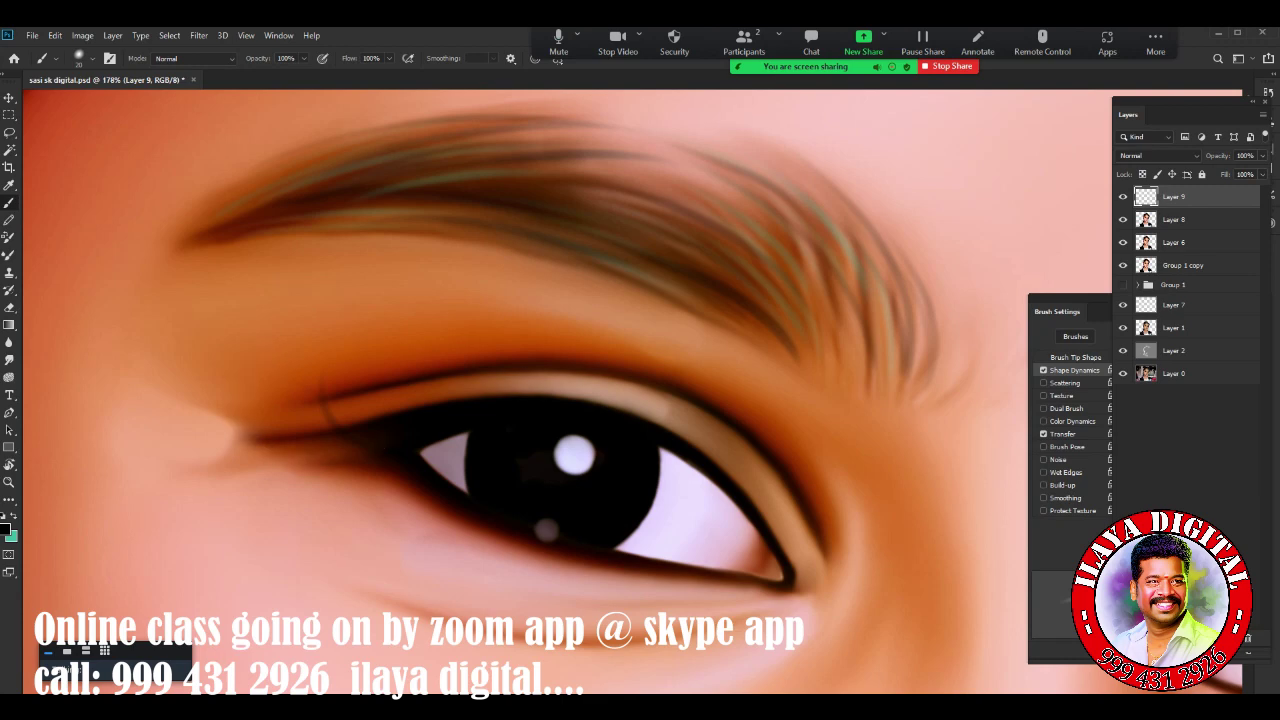
{"action": "left_click_drag", "start_coordinate": [258, 408], "coordinate": [352, 456]}
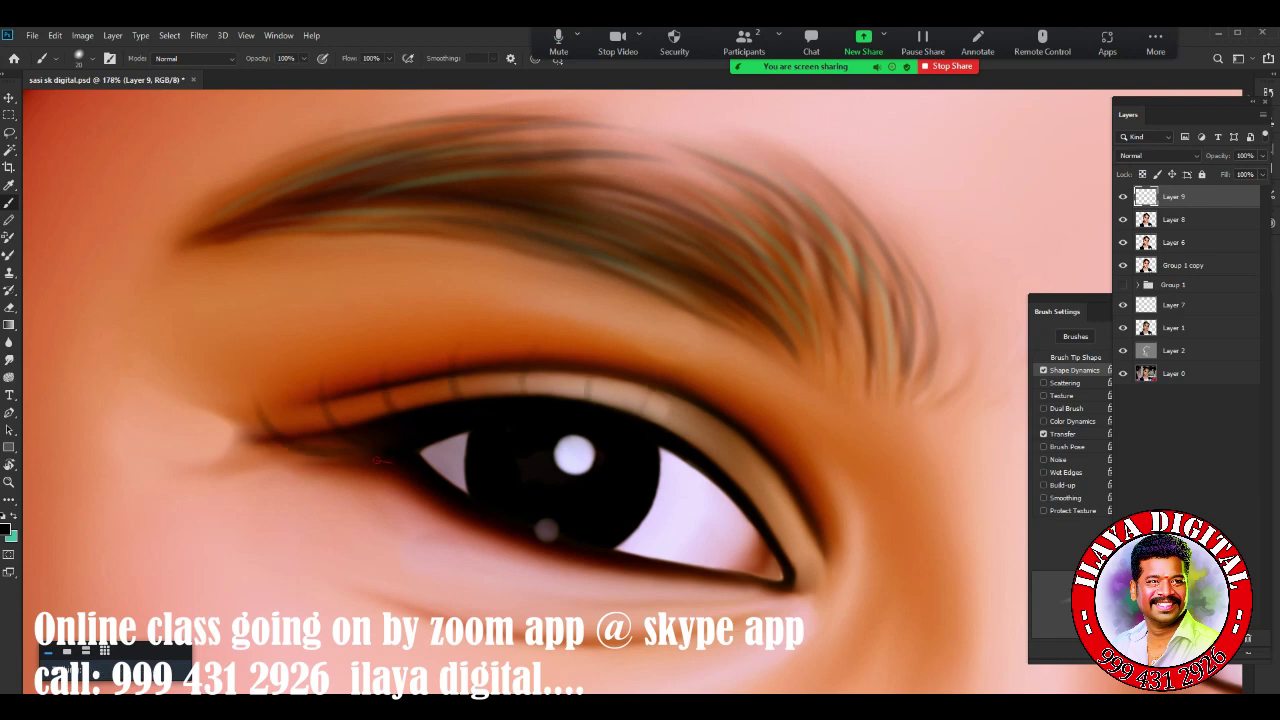
{"action": "scroll", "coordinate": [640, 390], "scroll_direction": "right", "scroll_amount": 5}
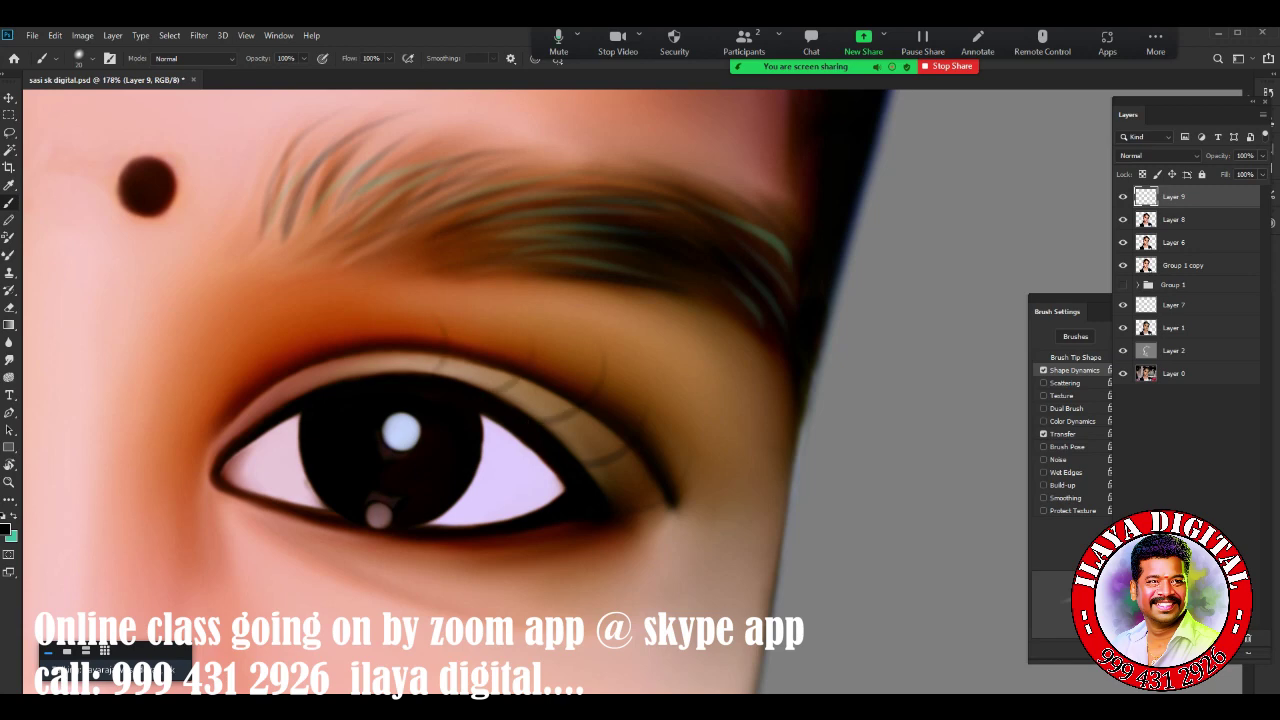
Add an empty Layer 10 above Layer 9
{"action": "key", "text": "ctrl+shift+alt+n"}
{"action": "scroll", "coordinate": [460, 380], "scroll_direction": "down", "scroll_amount": 5}
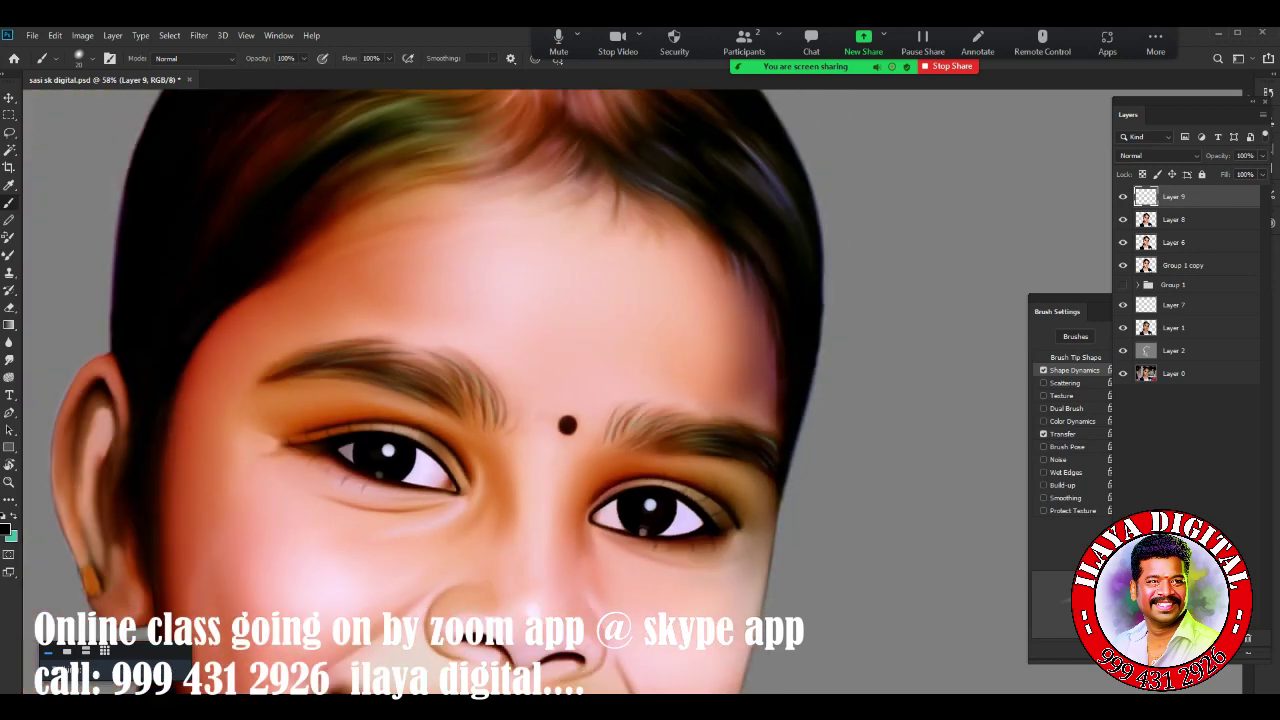
{"action": "scroll", "coordinate": [460, 380], "scroll_direction": "up", "scroll_amount": 2}
Draw a curved pen path across the iris and stroke it with the brush in teal
{"action": "scroll", "coordinate": [414, 192], "scroll_direction": "up", "scroll_amount": 5}
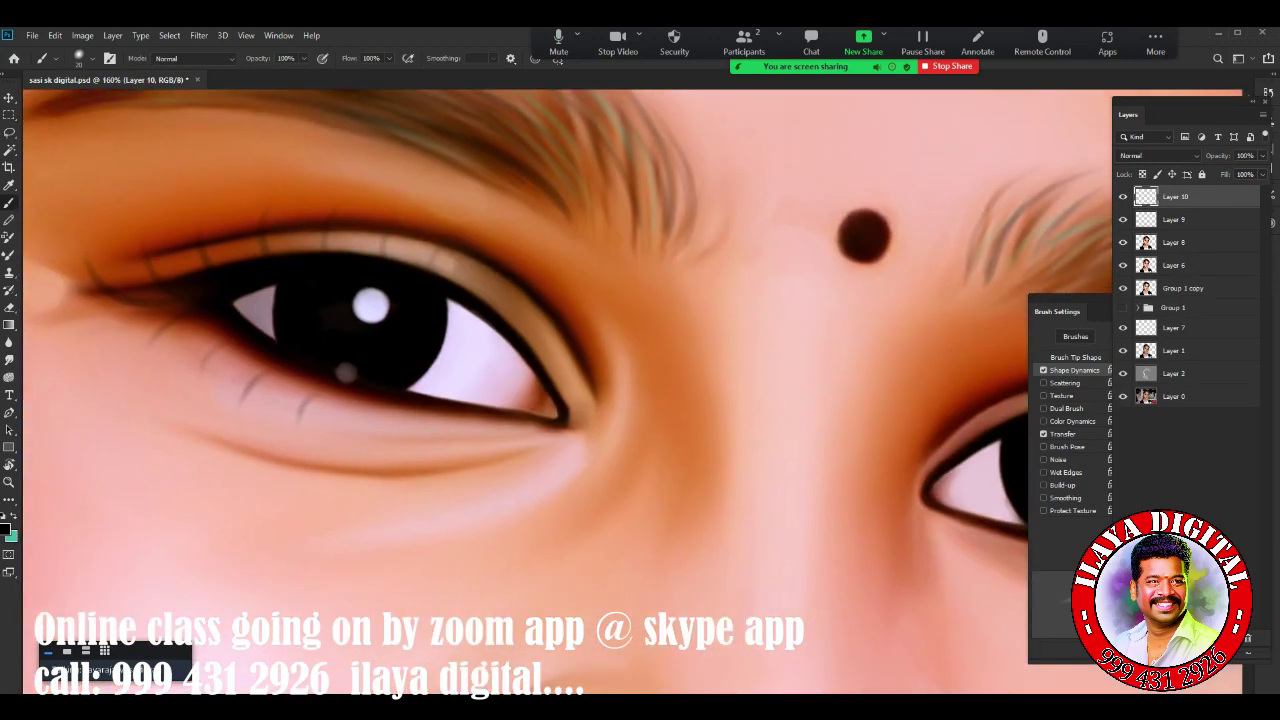
{"action": "right_click", "coordinate": [590, 305]}
{"action": "key", "text": "Escape"}
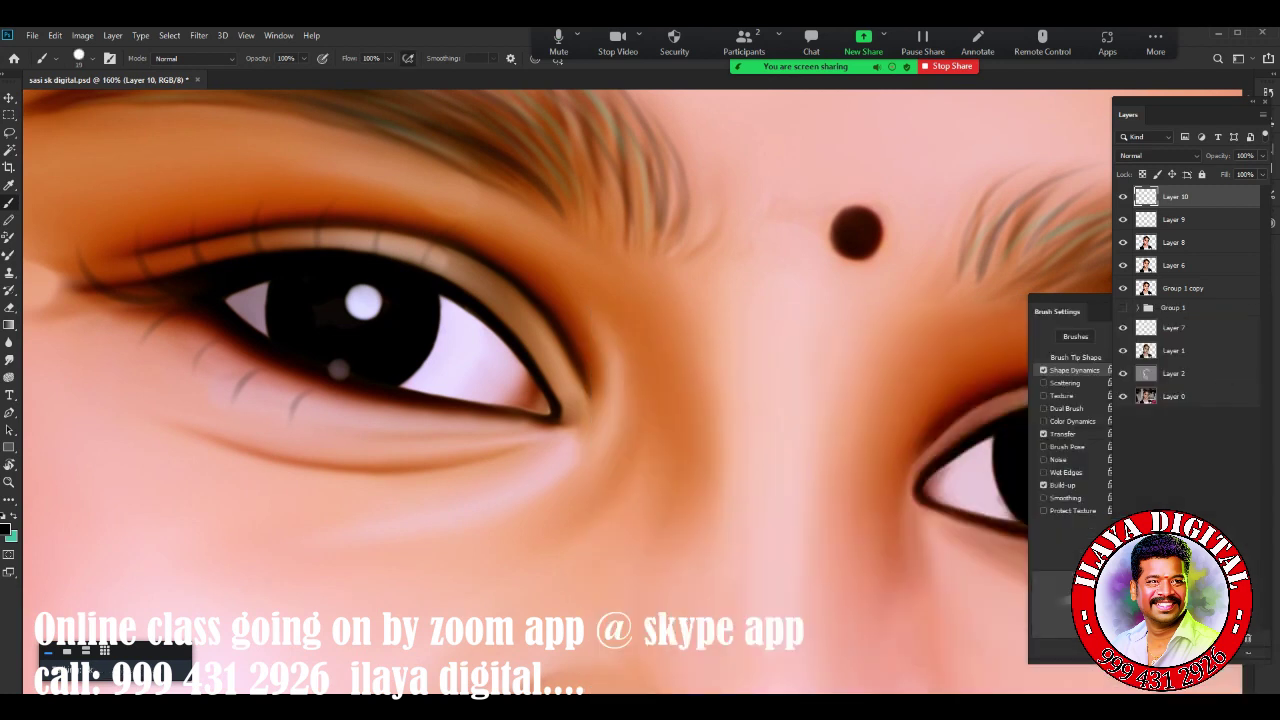
{"action": "key", "text": "p"}
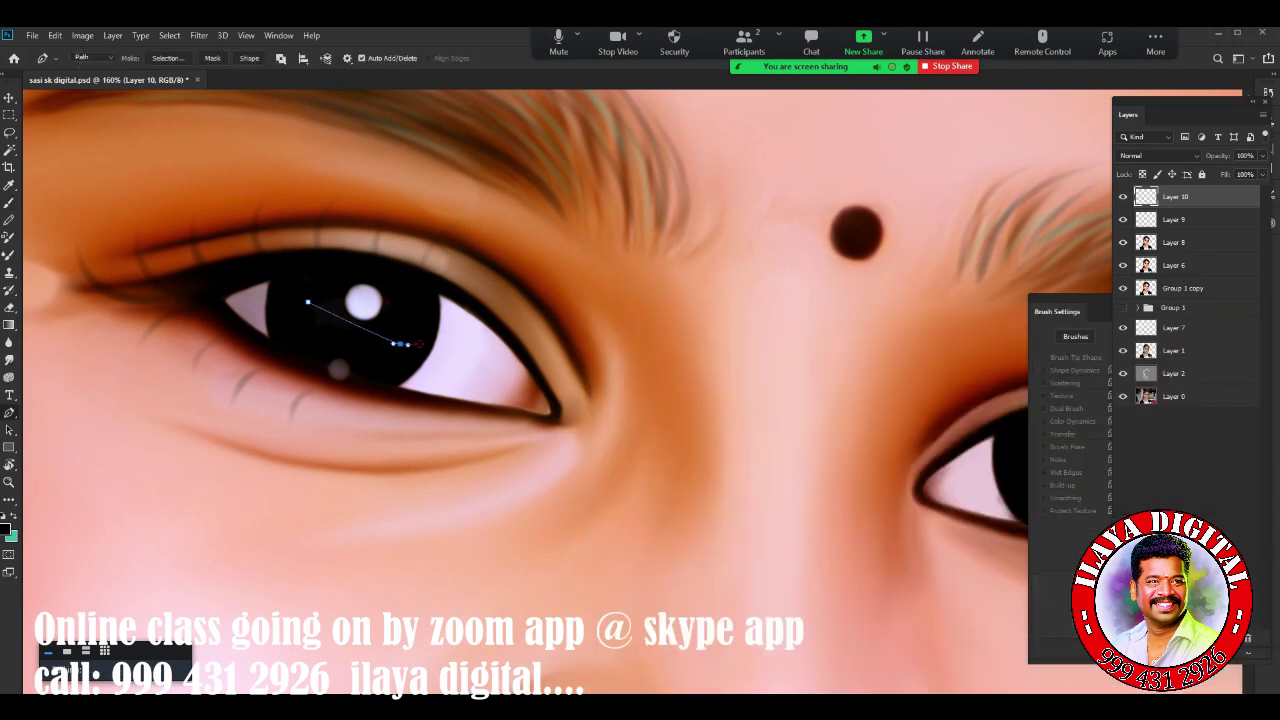
{"action": "left_click_drag", "start_coordinate": [408, 344], "coordinate": [486, 316]}
{"action": "right_click", "coordinate": [558, 128]}
{"action": "left_click", "coordinate": [590, 222]}
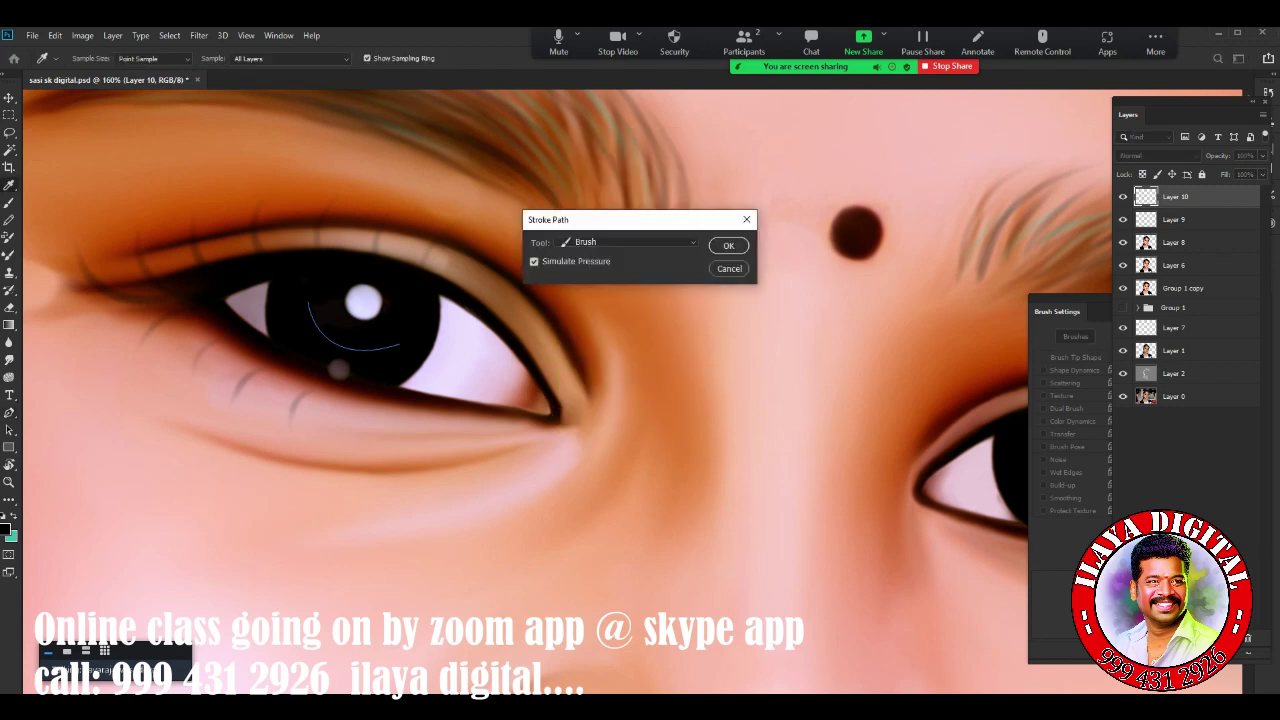
{"action": "key", "text": "Escape"}
{"action": "right_click", "coordinate": [626, 236]}
{"action": "left_click", "coordinate": [660, 330]}
{"action": "key", "text": "Return"}
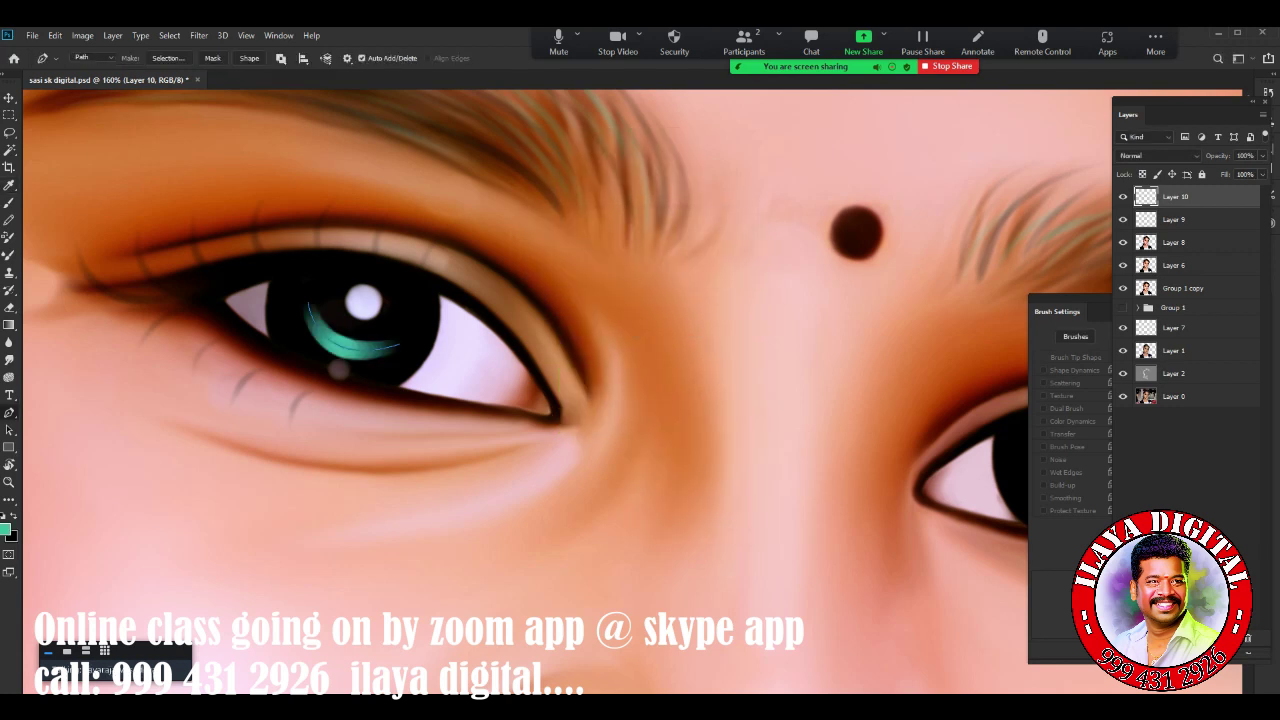
Dab a lighter teal glow onto the teal iris stroke
{"action": "key", "text": "b"}
{"action": "left_click", "coordinate": [7, 530]}
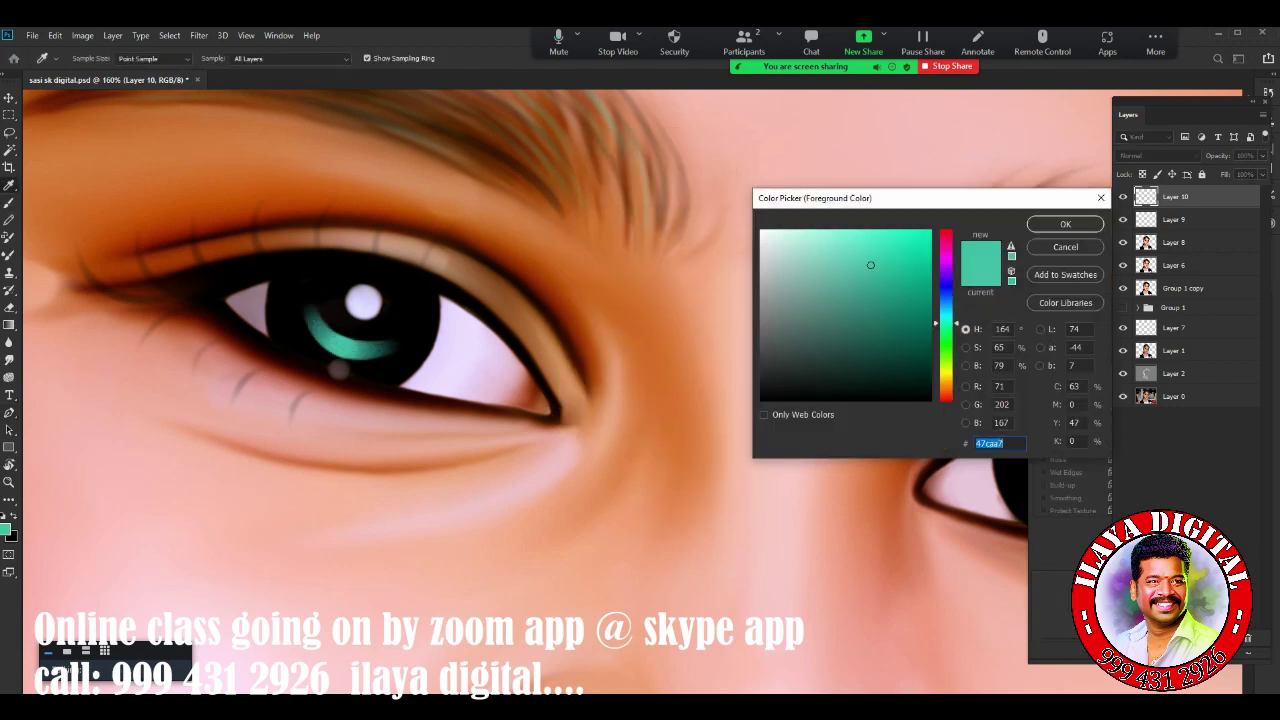
{"action": "left_click", "coordinate": [800, 220]}
{"action": "left_click", "coordinate": [1063, 223]}
{"action": "key", "text": "ctrl+plus"}
{"action": "scroll", "coordinate": [363, 299], "scroll_direction": "up", "scroll_amount": 5}
{"action": "left_click", "coordinate": [352, 426]}
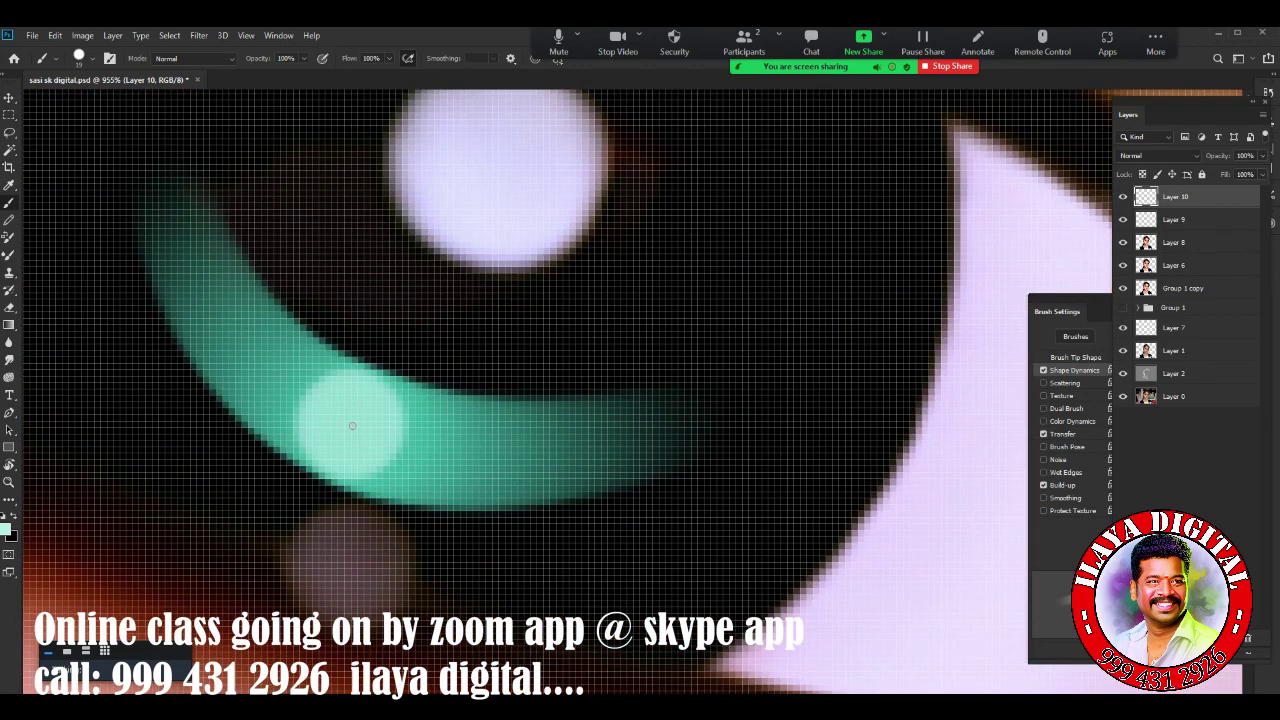
{"action": "scroll", "coordinate": [400, 380], "scroll_direction": "down", "scroll_amount": 5}
{"action": "scroll", "coordinate": [400, 380], "scroll_direction": "down", "scroll_amount": 3}
{"action": "scroll", "coordinate": [400, 380], "scroll_direction": "down", "scroll_amount": 2}
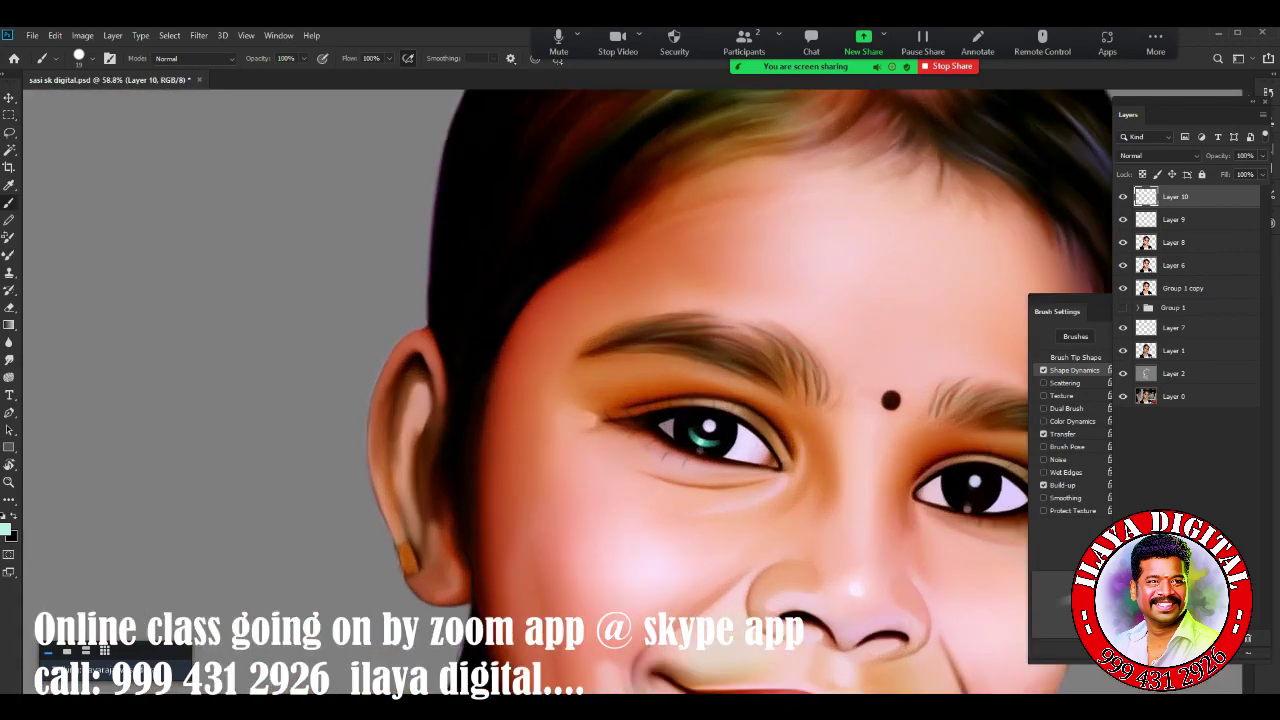
{"action": "scroll", "coordinate": [400, 380], "scroll_direction": "down", "scroll_amount": 1}
Duplicate the highlight, transform the copy onto the other eye, and merge both layers
{"action": "key", "text": "ctrl+j"}
{"action": "key", "text": "ctrl+t"}
{"action": "mouse_move", "coordinate": [437, 358]}
{"action": "left_mouse_down"}
{"action": "mouse_move", "coordinate": [737, 428]}
{"action": "mouse_move", "coordinate": [703, 410]}
{"action": "mouse_move", "coordinate": [742, 385]}
{"action": "left_mouse_up"}
{"action": "key", "text": "Return"}
{"action": "key", "text": "b"}
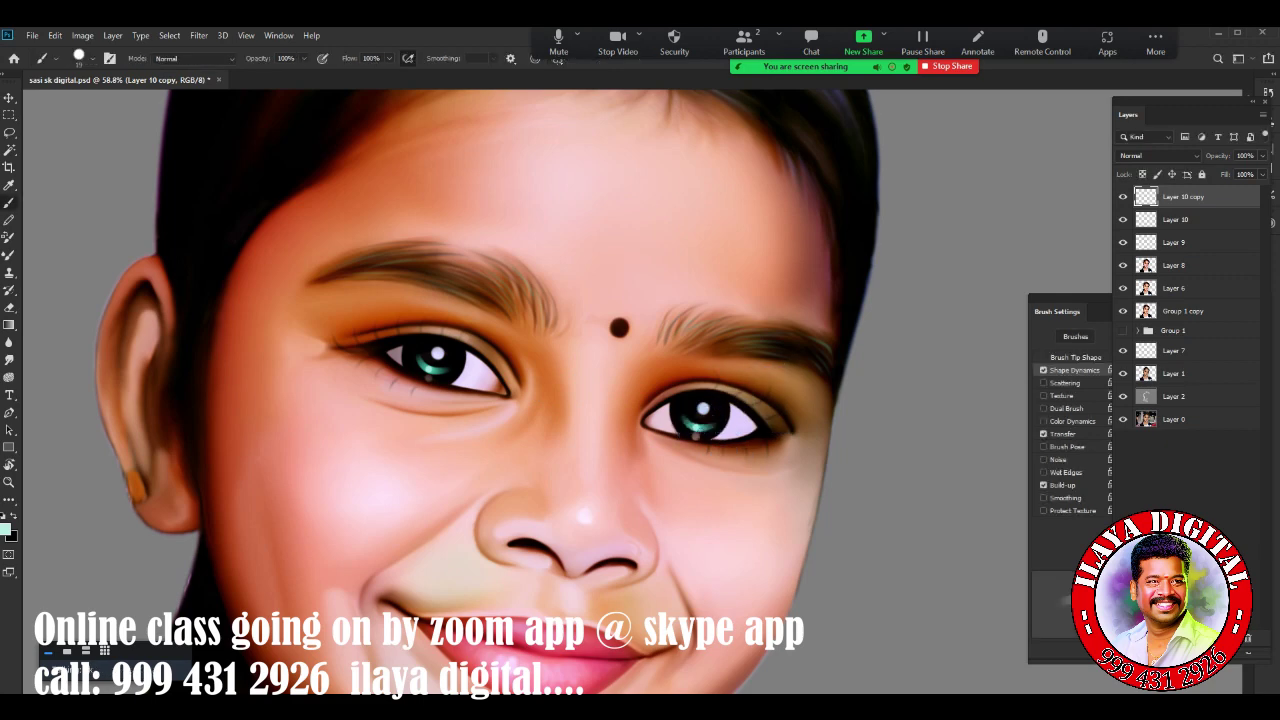
{"action": "key", "text": "ctrl+e"}
{"action": "scroll", "coordinate": [850, 440], "scroll_direction": "down", "scroll_amount": 1}
Shift the eye highlights' hue to purple-pink with Hue/Saturation
{"action": "key", "text": "ctrl+u"}
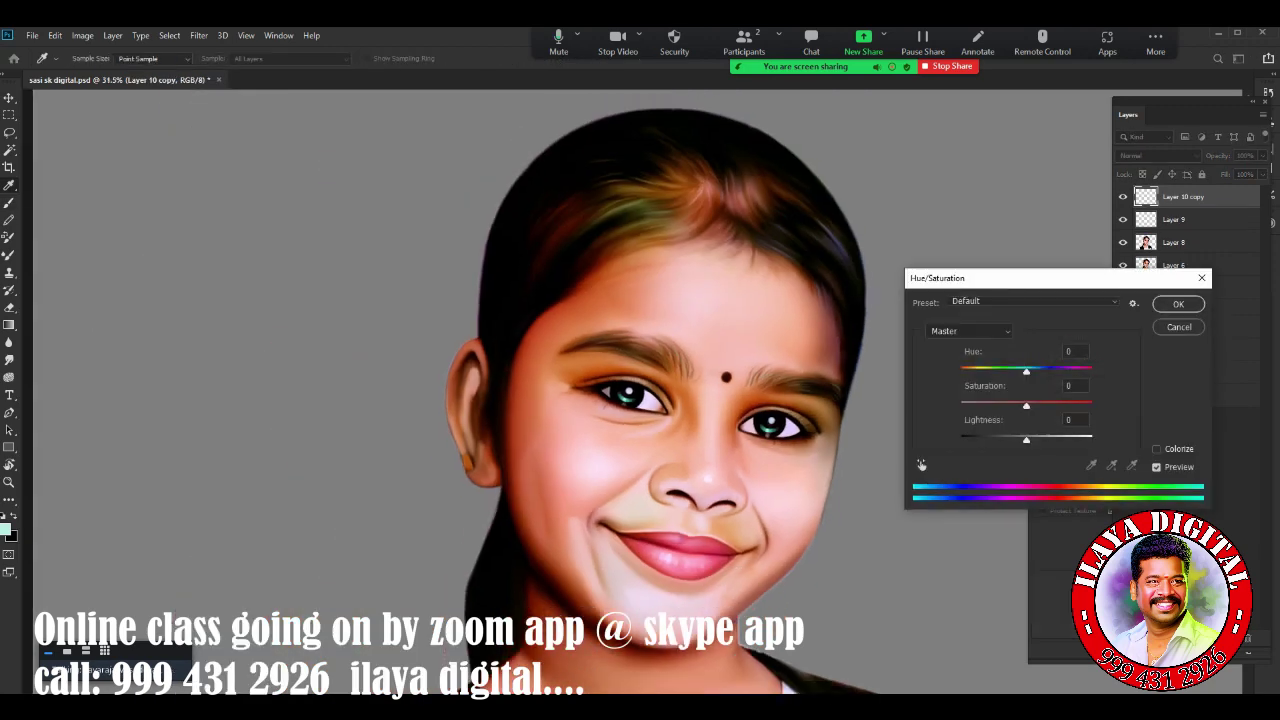
{"action": "left_click_drag", "start_coordinate": [1026, 371], "coordinate": [980, 371]}
{"action": "key", "text": "Return"}
{"action": "key", "text": "b"}
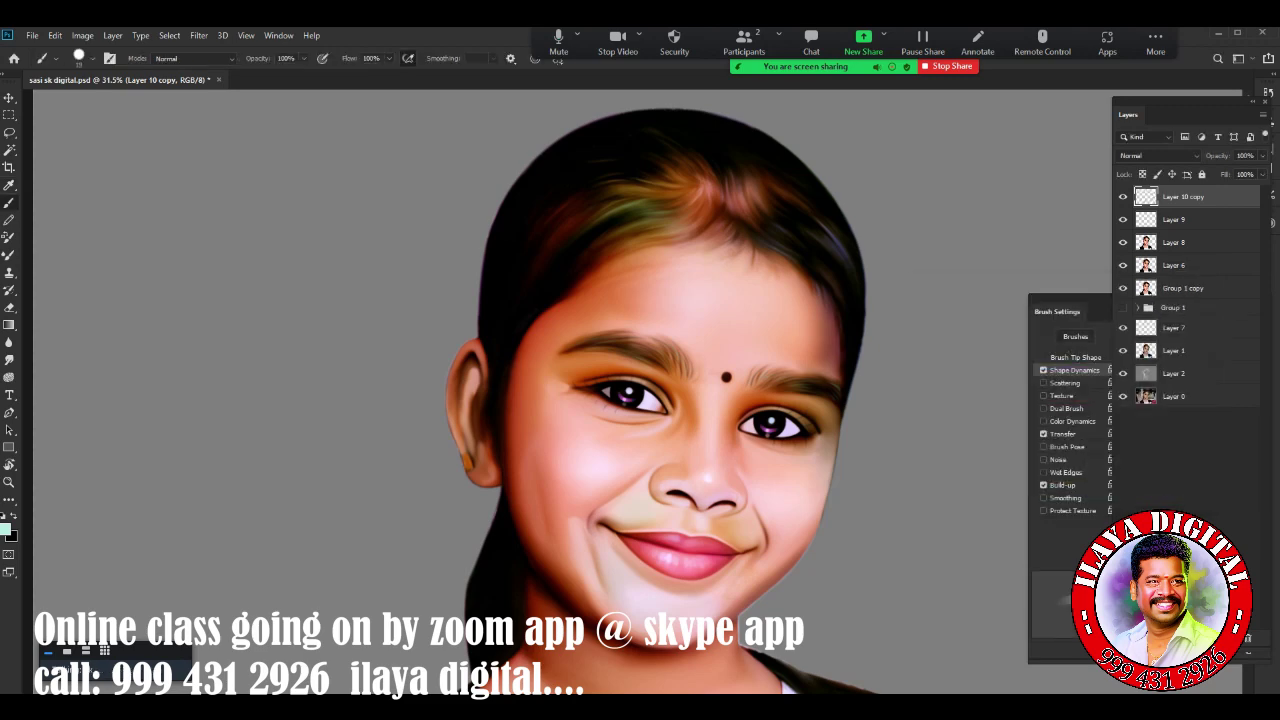
{"action": "scroll", "coordinate": [722, 408], "scroll_direction": "up", "scroll_amount": 5}
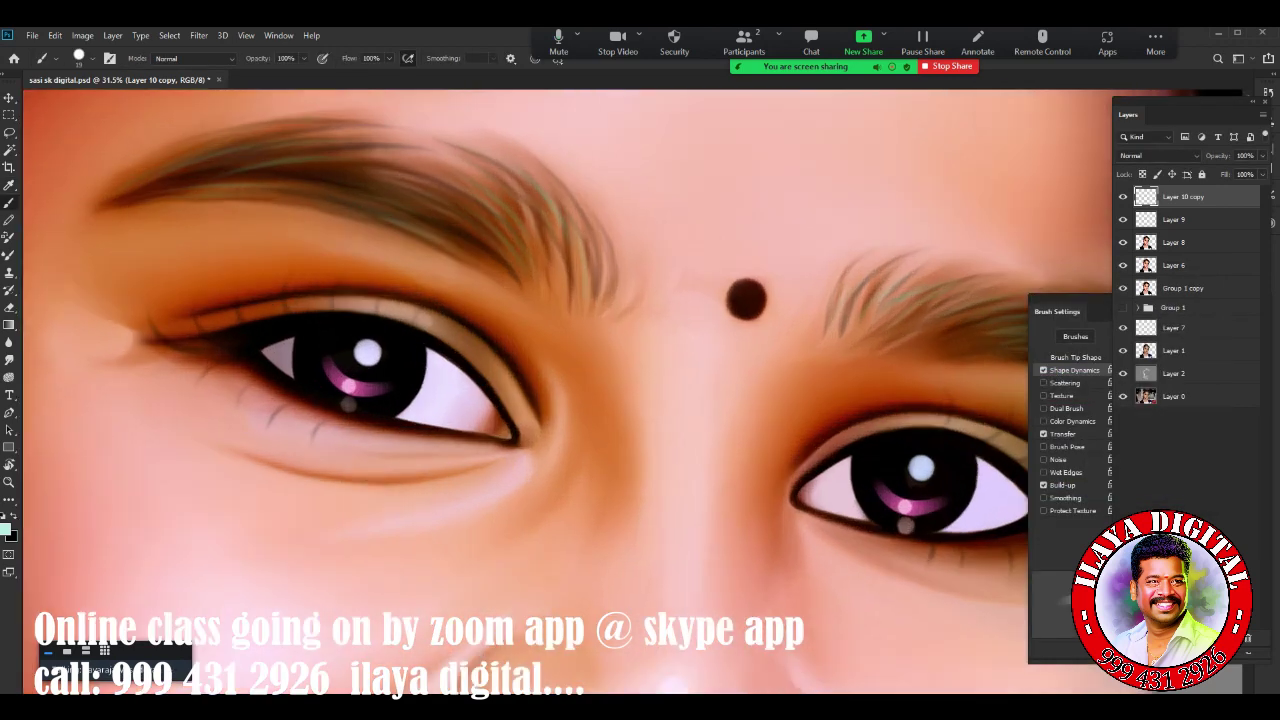
Soften the highlights with Gaussian Blur and add a new empty layer on top
{"action": "left_click", "coordinate": [199, 35]}
{"action": "left_click", "coordinate": [395, 238]}
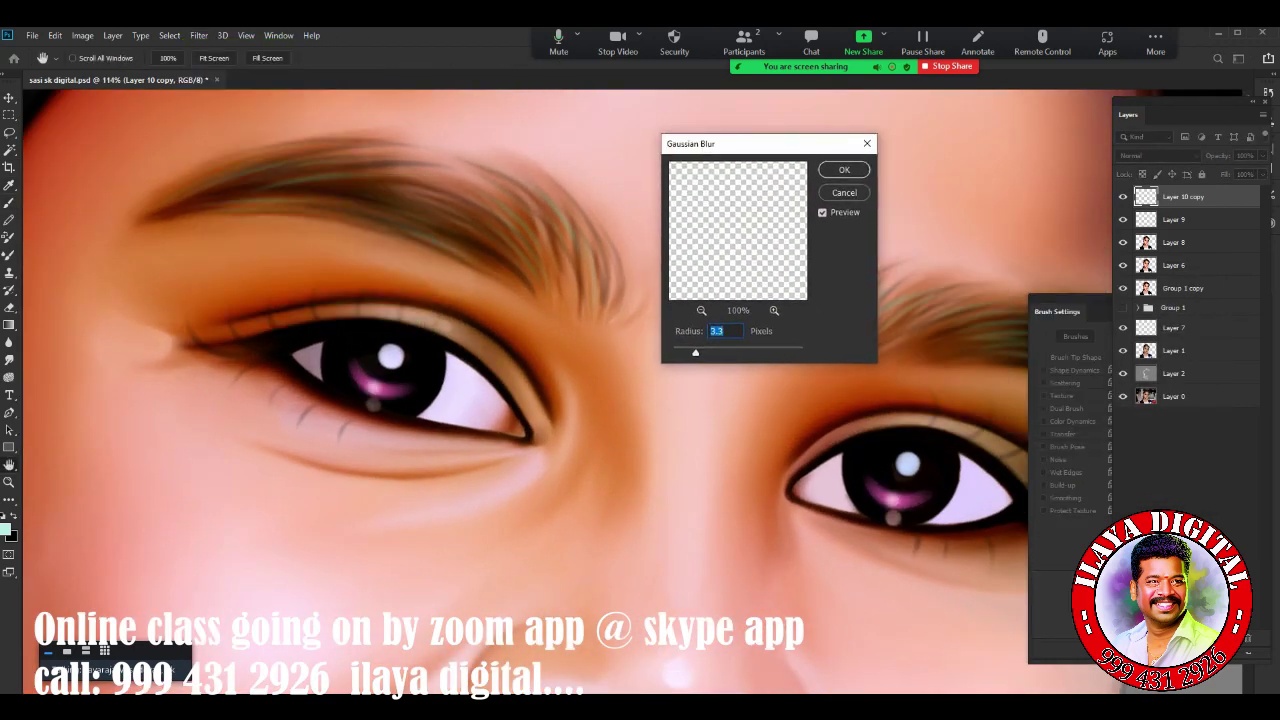
{"action": "left_click", "coordinate": [844, 170]}
{"action": "scroll", "coordinate": [893, 458], "scroll_direction": "down", "scroll_amount": 5}
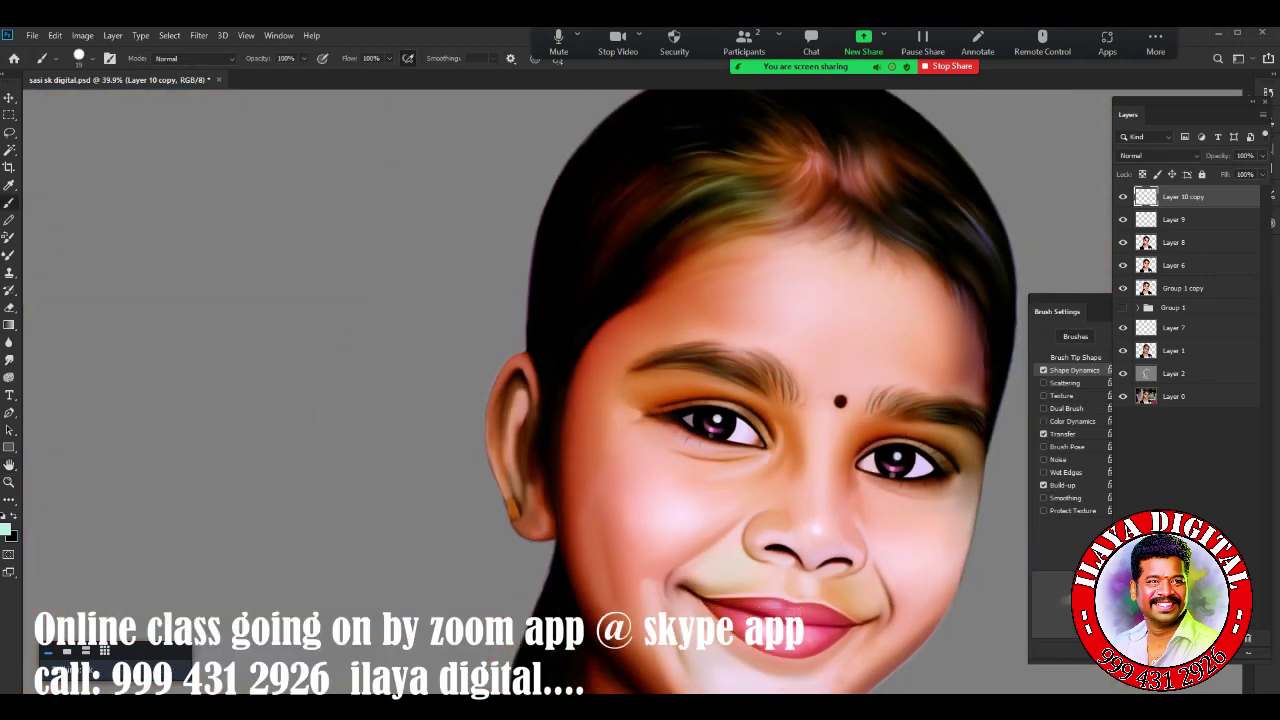
{"action": "key", "text": "ctrl+shift+n"}
{"action": "key", "text": "Return"}
Adjust the brush tip settings and pick a new light-blue brush colour
{"action": "scroll", "coordinate": [640, 300], "scroll_direction": "up", "scroll_amount": 3}
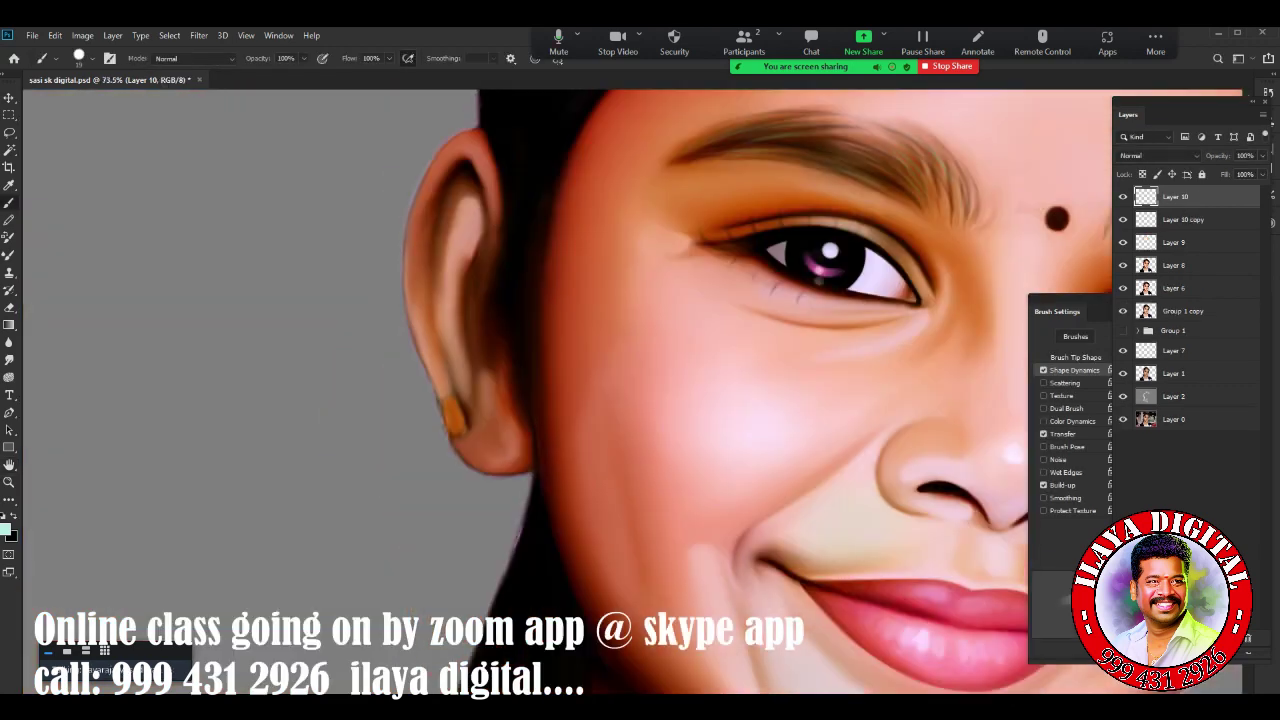
{"action": "left_click_drag", "start_coordinate": [1060, 311], "coordinate": [1079, 351]}
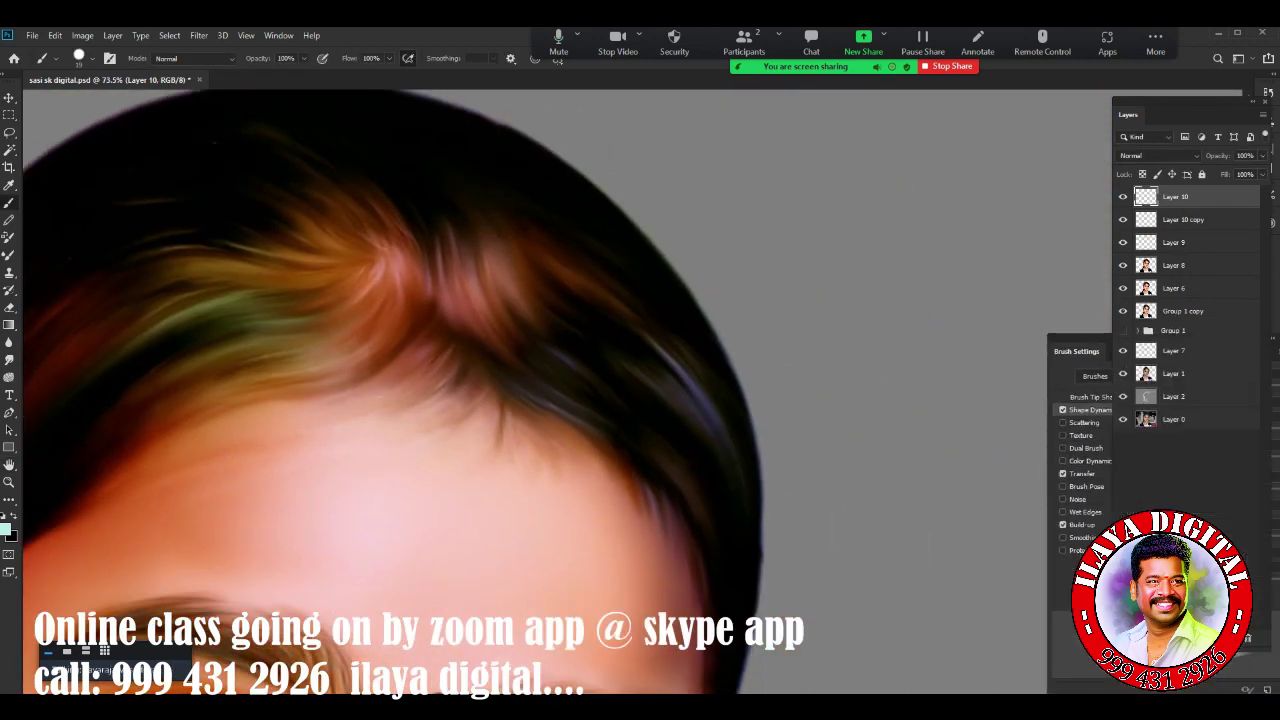
{"action": "scroll", "coordinate": [533, 391], "scroll_direction": "left", "scroll_amount": 5}
{"action": "left_click", "coordinate": [1095, 375]}
{"action": "left_click", "coordinate": [1093, 410]}
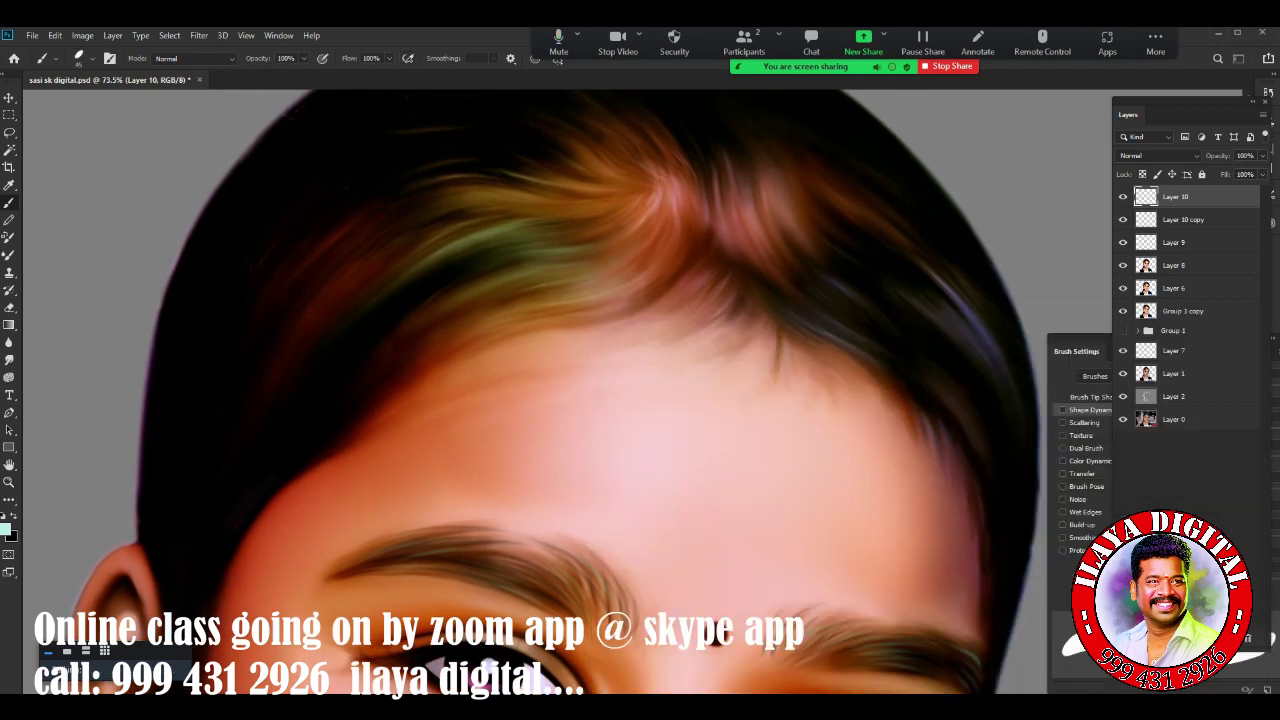
{"action": "left_click", "coordinate": [1095, 397]}
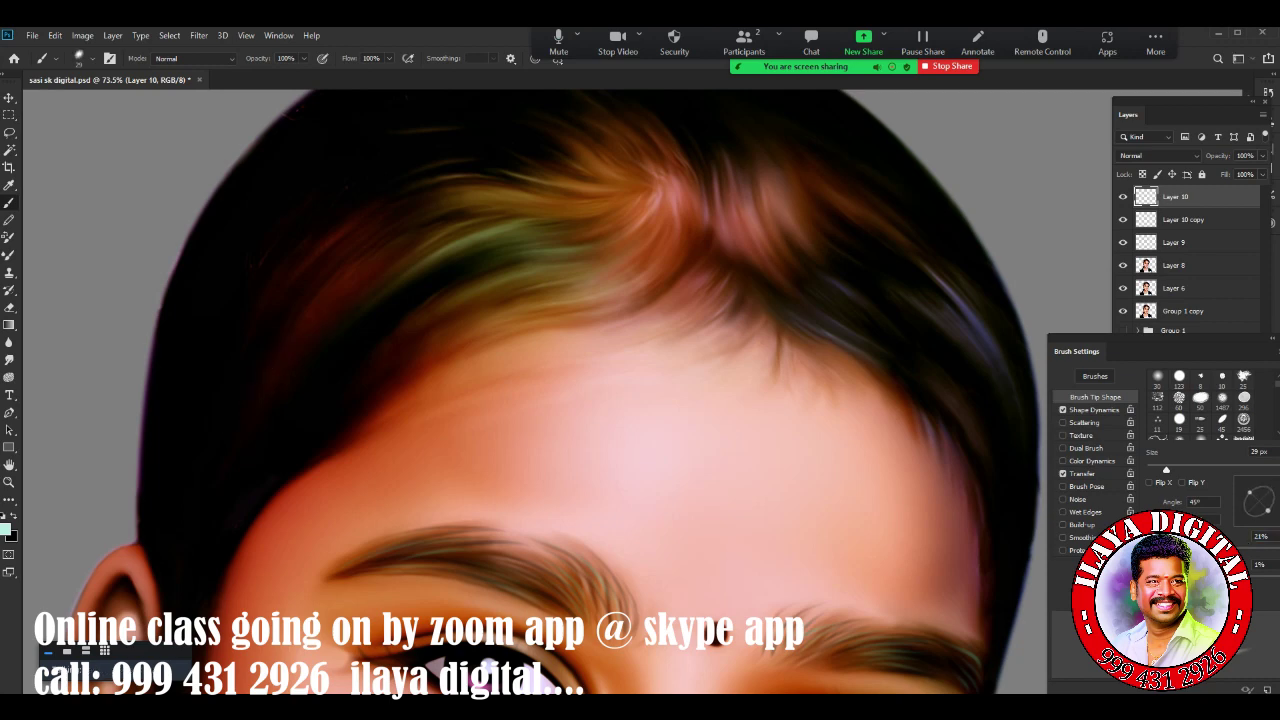
{"action": "left_click", "coordinate": [7, 528]}
{"action": "left_click", "coordinate": [1063, 222]}
Rotate the canvas, float the brush settings, hide Layer 6, Group 1 copy and Layer 7, and keep Layer 8 visible
{"action": "key", "text": "r"}
{"action": "left_click_drag", "start_coordinate": [700, 300], "coordinate": [560, 420]}
{"action": "scroll", "coordinate": [640, 400], "scroll_direction": "up", "scroll_amount": 3}
{"action": "left_click_drag", "start_coordinate": [600, 350], "coordinate": [500, 450]}
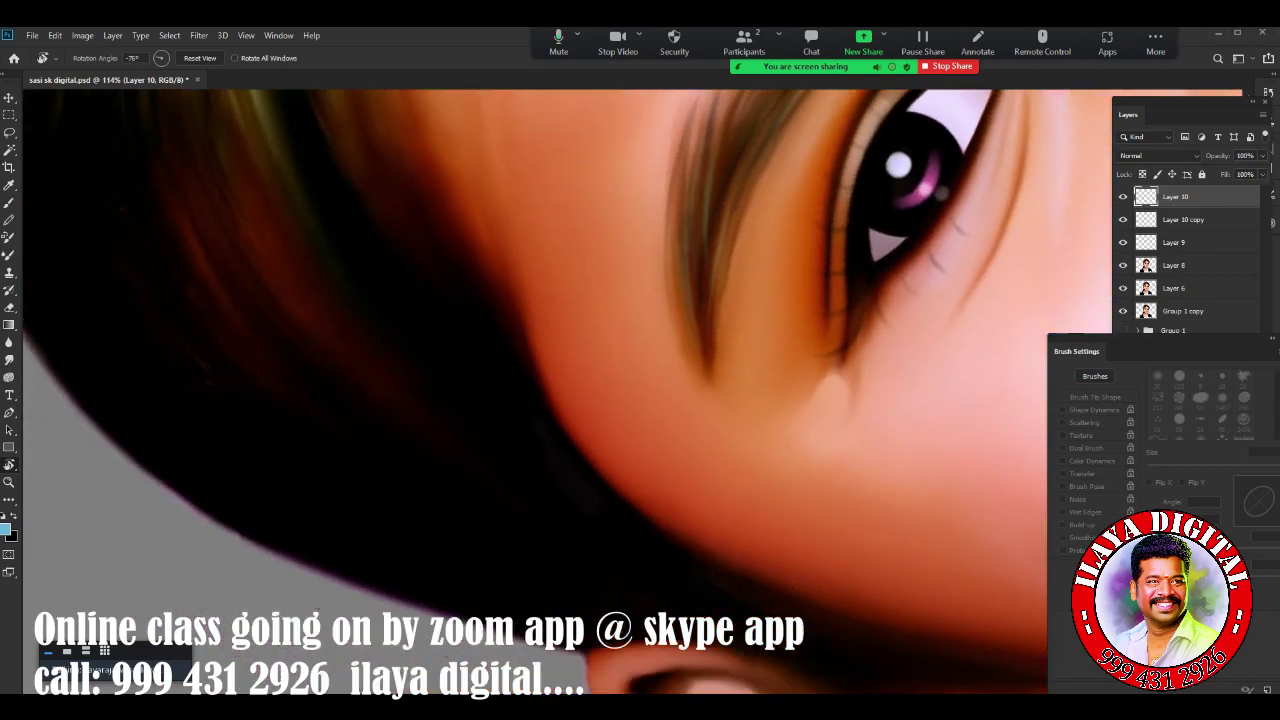
{"action": "left_click_drag", "start_coordinate": [1076, 351], "coordinate": [152, 571]}
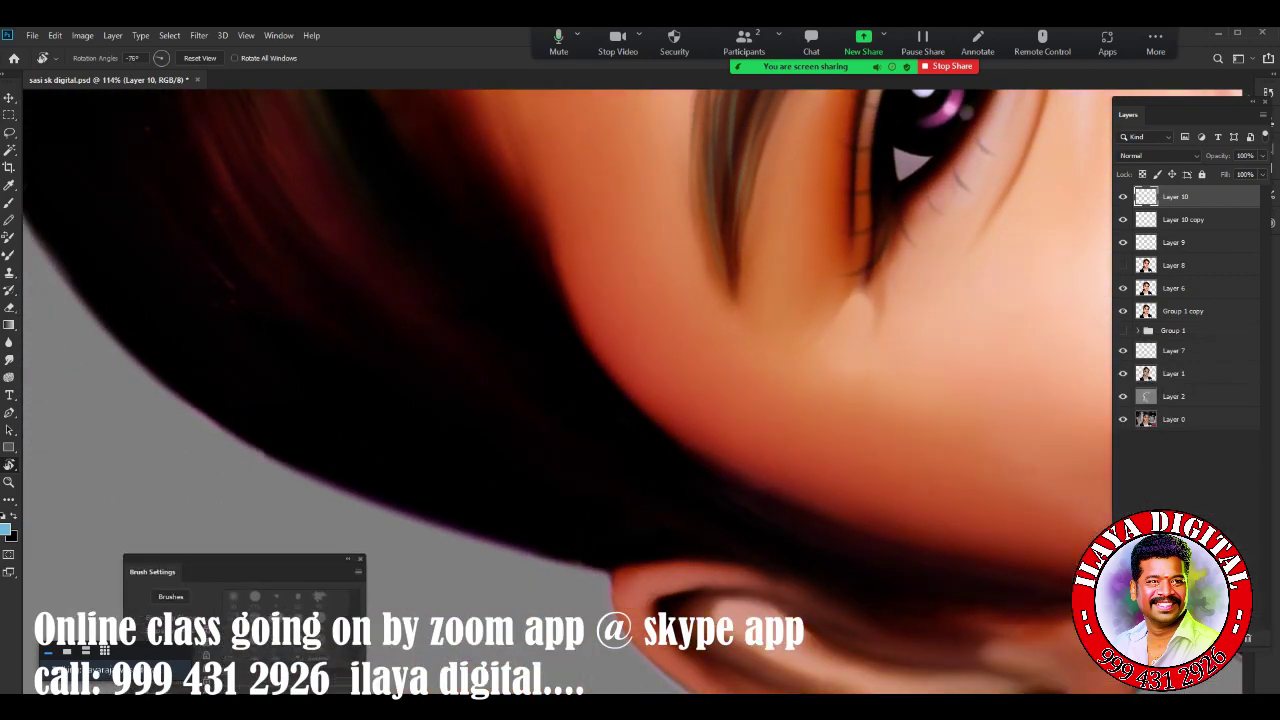
{"action": "left_click_drag", "start_coordinate": [1122, 288], "coordinate": [1122, 350]}
{"action": "left_click_drag", "start_coordinate": [680, 460], "coordinate": [545, 425]}
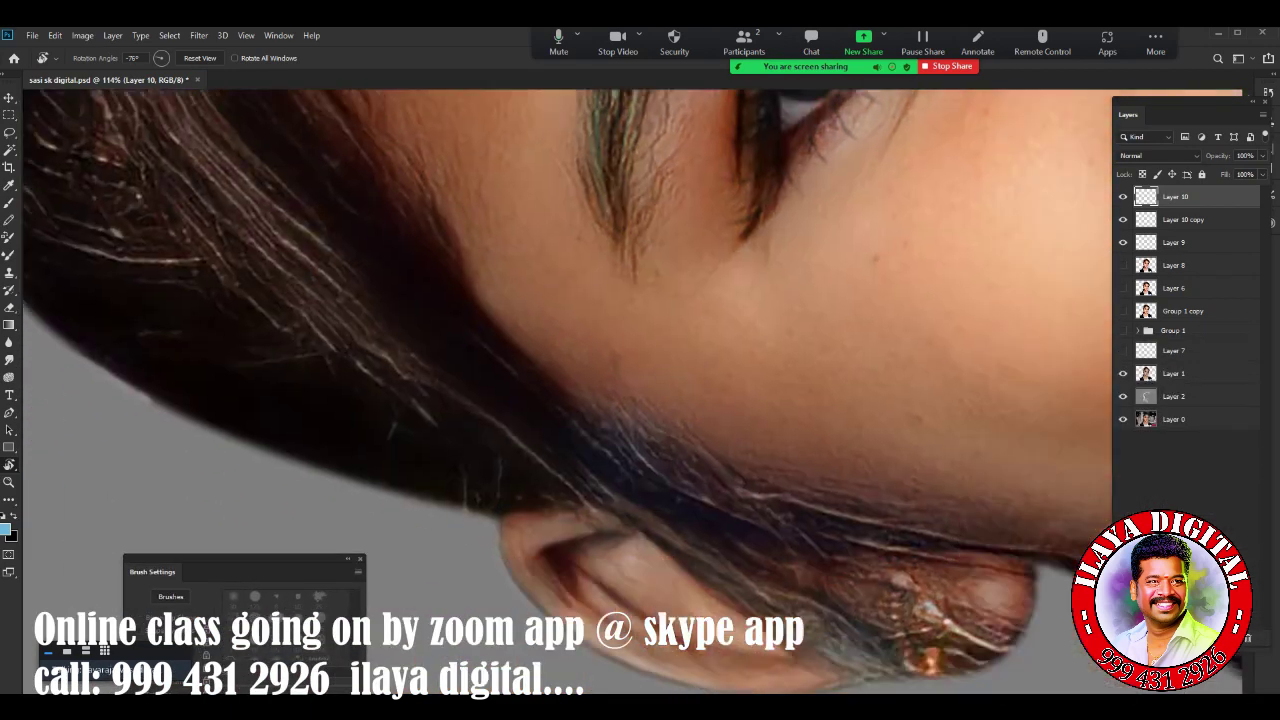
{"action": "left_click", "coordinate": [1122, 265]}
{"action": "key", "text": "b"}
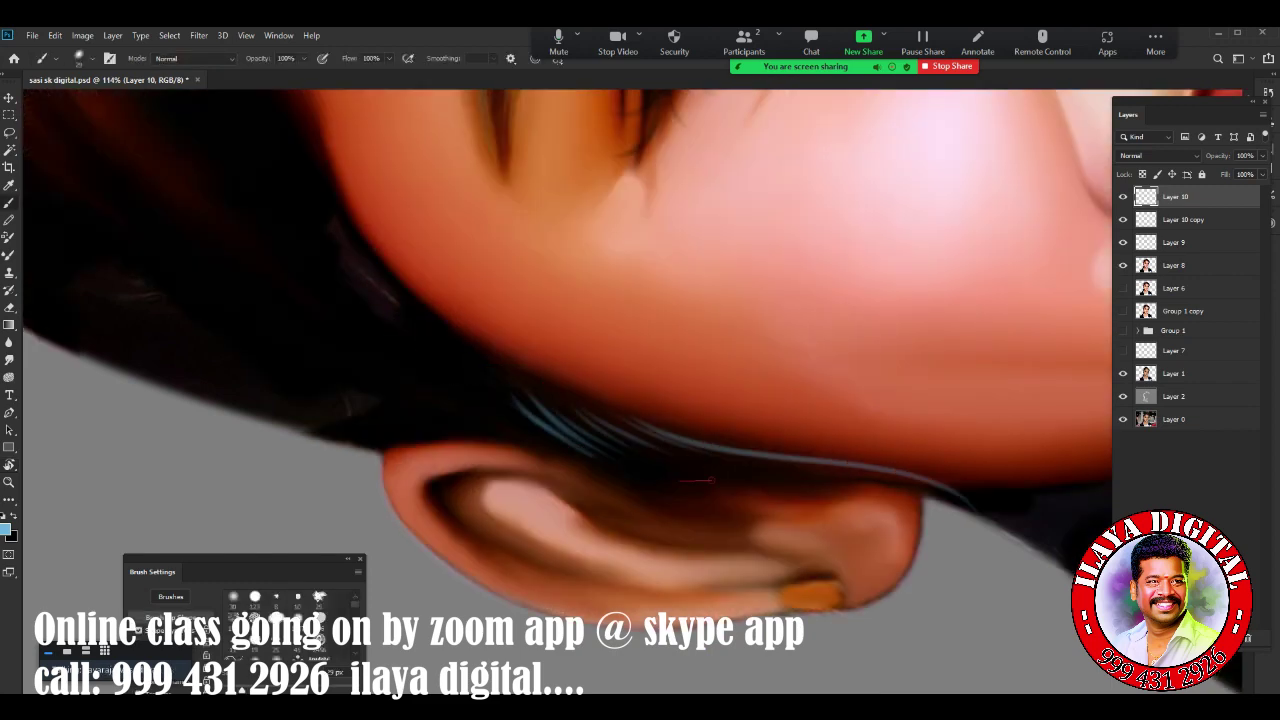
Paint long light-blue strands across the dark hair at the back of the head
{"action": "scroll", "coordinate": [587, 391], "scroll_direction": "up", "scroll_amount": 2}
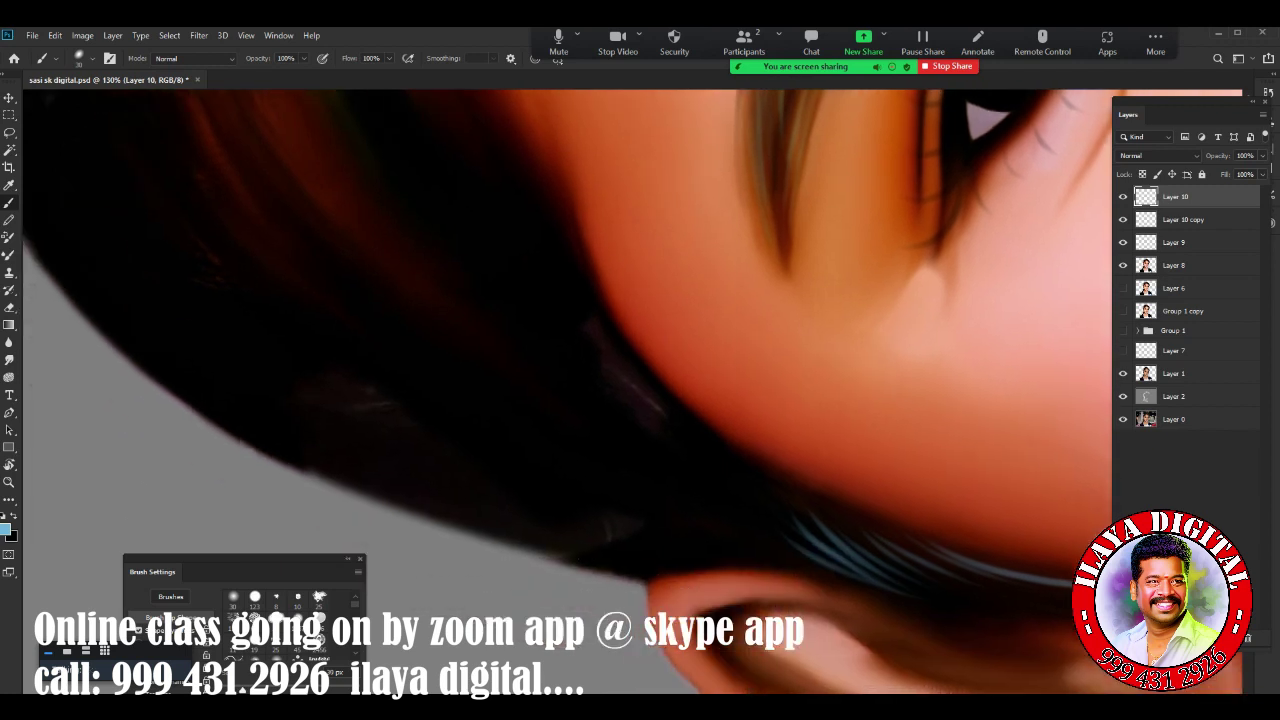
{"action": "left_click_drag", "start_coordinate": [600, 400], "coordinate": [765, 490]}
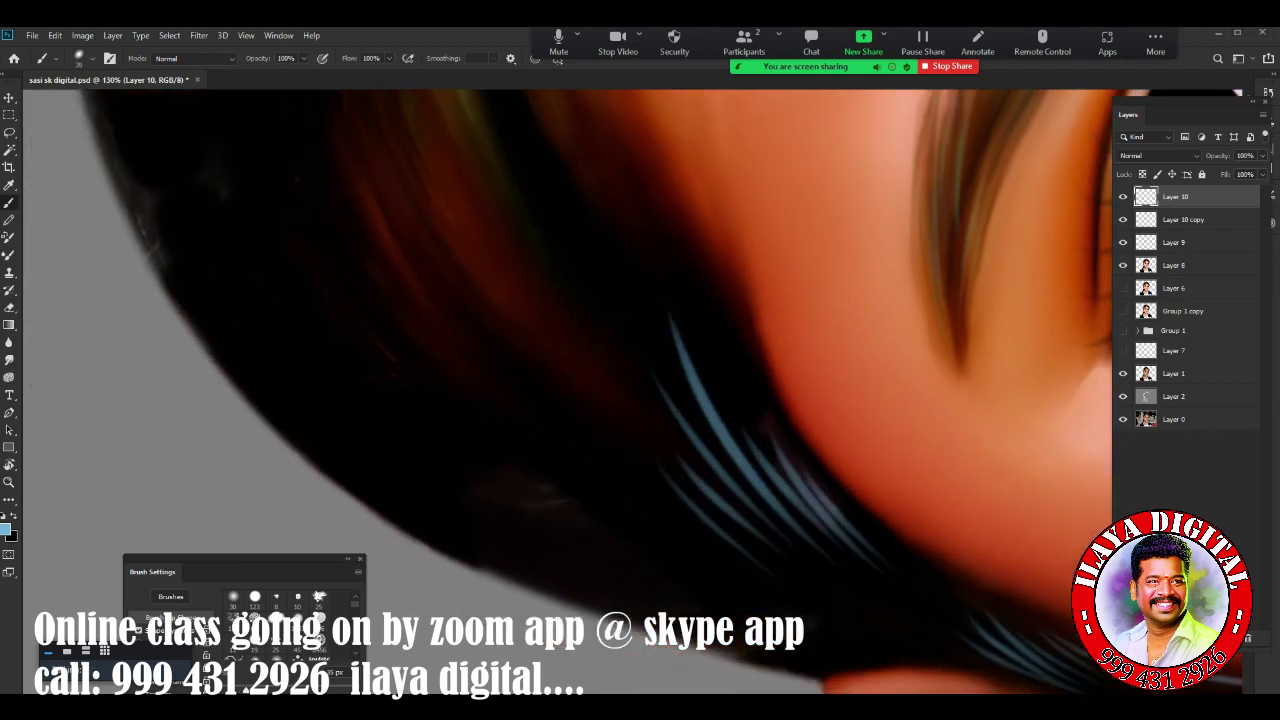
{"action": "left_click_drag", "start_coordinate": [382, 186], "coordinate": [520, 408]}
{"action": "left_click_drag", "start_coordinate": [480, 170], "coordinate": [630, 376]}
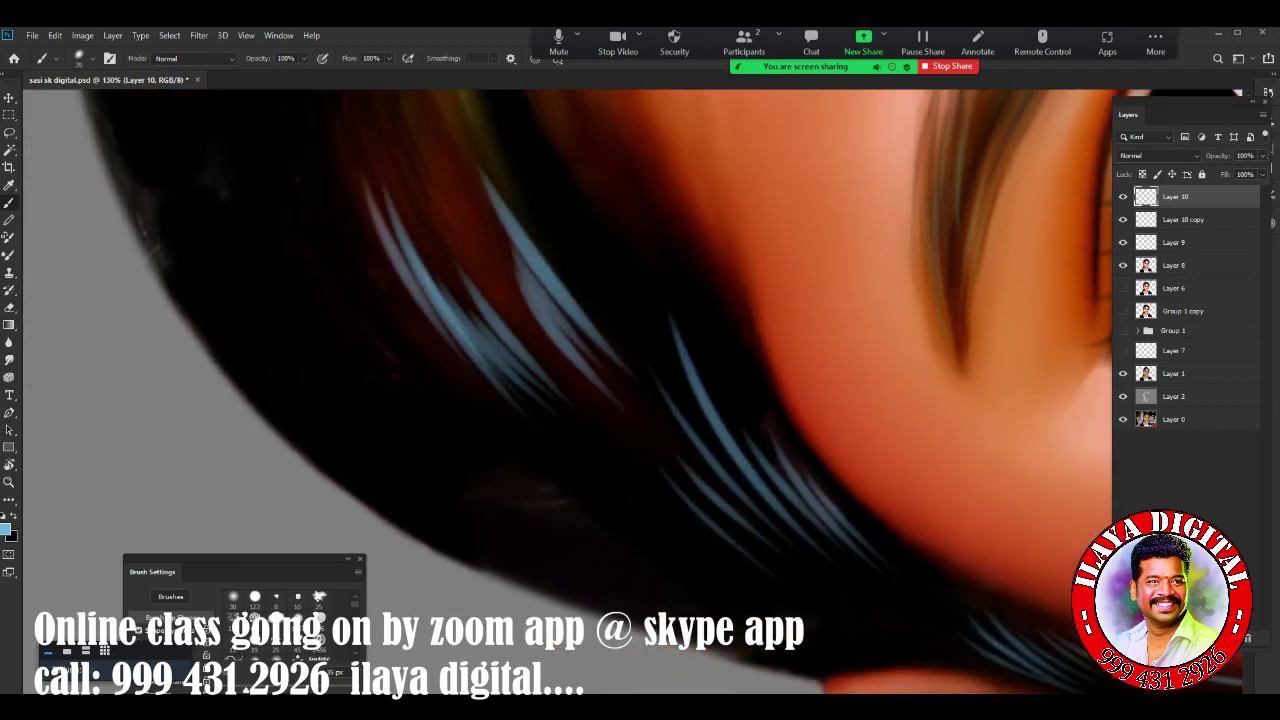
{"action": "left_click_drag", "start_coordinate": [572, 152], "coordinate": [700, 396]}
{"action": "left_click_drag", "start_coordinate": [674, 282], "coordinate": [776, 468]}
{"action": "left_click_drag", "start_coordinate": [354, 256], "coordinate": [550, 498]}
{"action": "left_click_drag", "start_coordinate": [430, 386], "coordinate": [600, 550]}
{"action": "left_click_drag", "start_coordinate": [290, 300], "coordinate": [560, 560]}
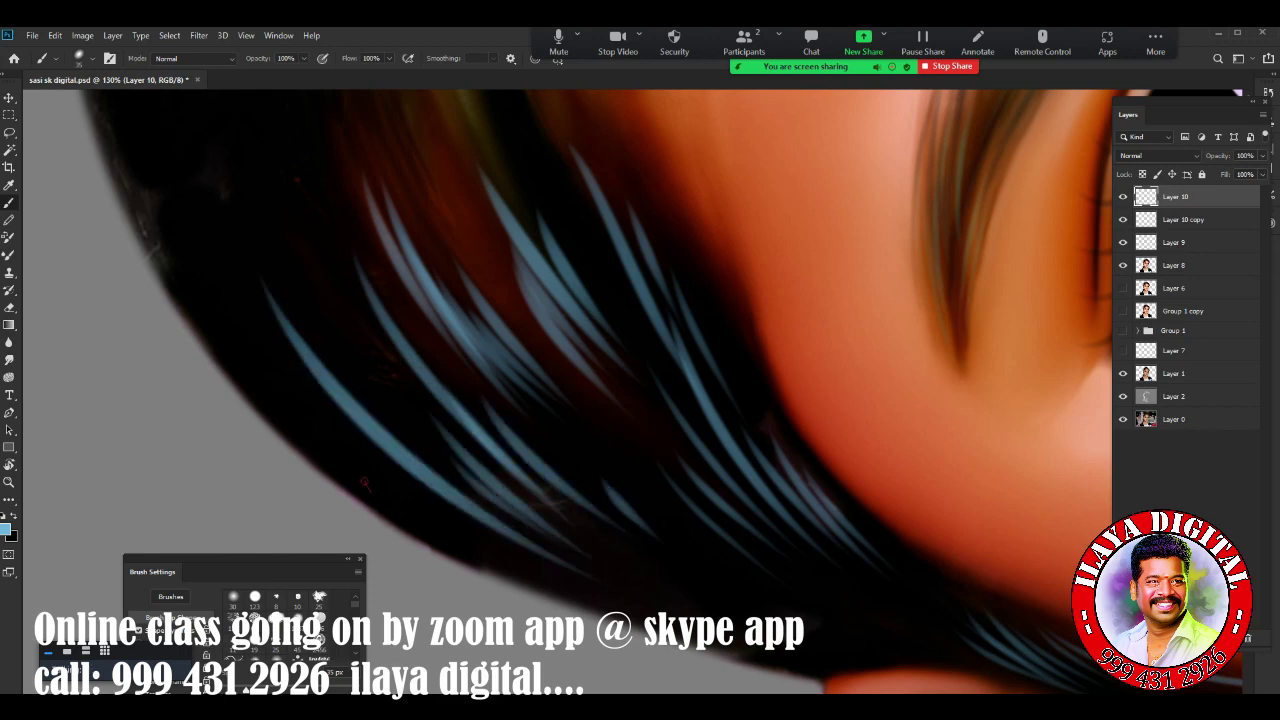
{"action": "left_click_drag", "start_coordinate": [380, 480], "coordinate": [760, 620]}
{"action": "left_click_drag", "start_coordinate": [600, 350], "coordinate": [650, 450]}
{"action": "left_click_drag", "start_coordinate": [300, 290], "coordinate": [450, 570]}
{"action": "scroll", "coordinate": [298, 408], "scroll_direction": "up", "scroll_amount": 5}
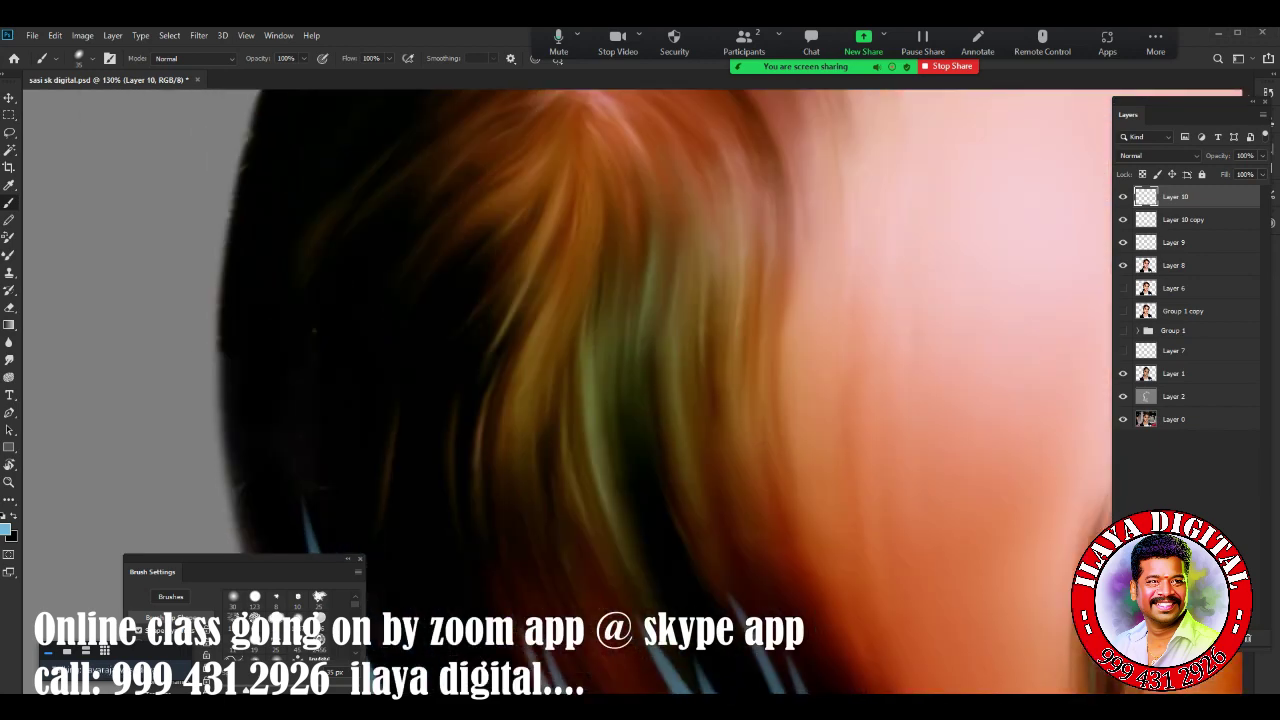
Add light-blue strands to the dark hair near the crown
{"action": "left_click_drag", "start_coordinate": [400, 400], "coordinate": [630, 400]}
{"action": "left_click_drag", "start_coordinate": [492, 200], "coordinate": [470, 480]}
{"action": "left_click_drag", "start_coordinate": [510, 340], "coordinate": [535, 550]}
{"action": "scroll", "coordinate": [640, 400], "scroll_direction": "down", "scroll_amount": 3}
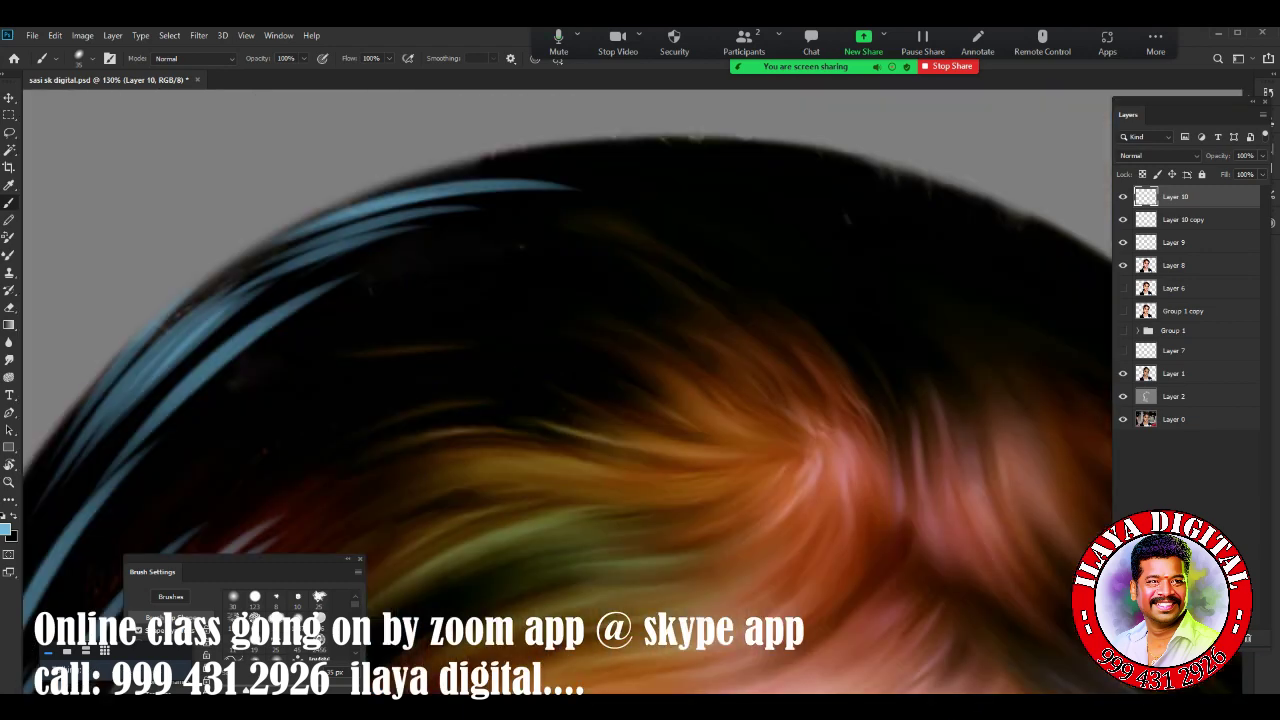
{"action": "scroll", "coordinate": [640, 400], "scroll_direction": "up", "scroll_amount": 2}
{"action": "scroll", "coordinate": [605, 391], "scroll_direction": "up", "scroll_amount": 2}
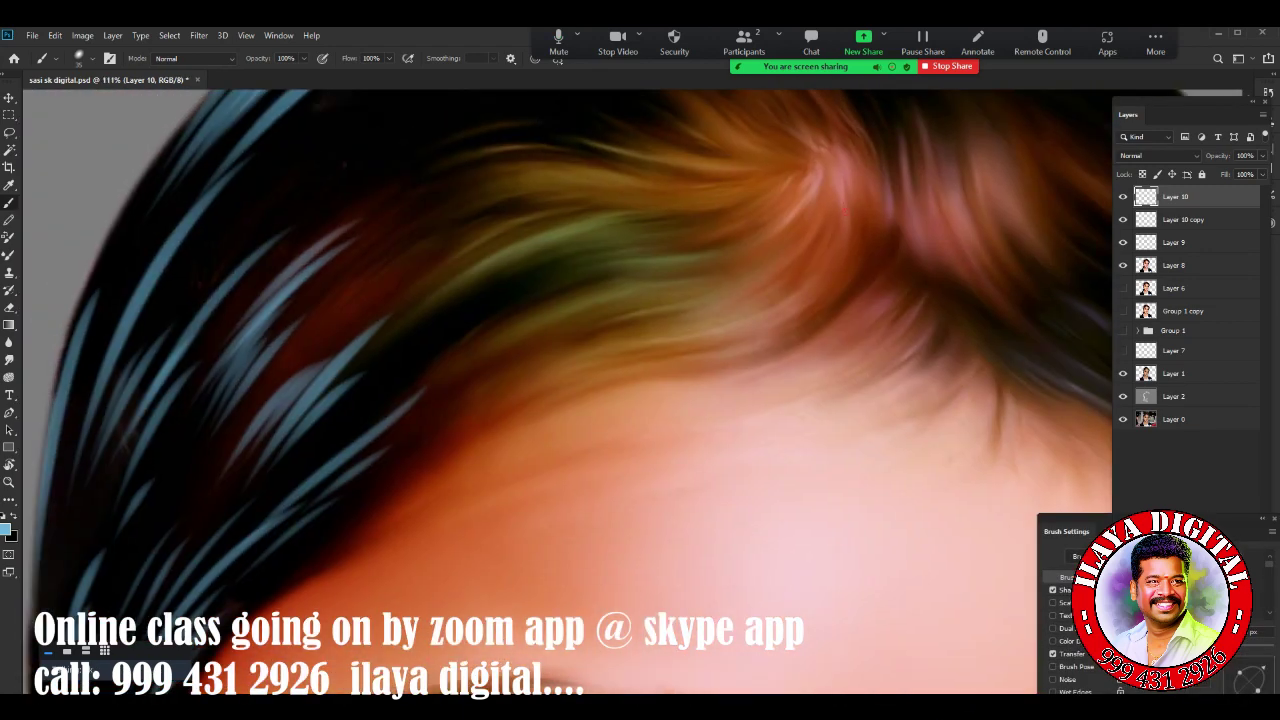
{"action": "scroll", "coordinate": [640, 390], "scroll_direction": "up", "scroll_amount": 2}
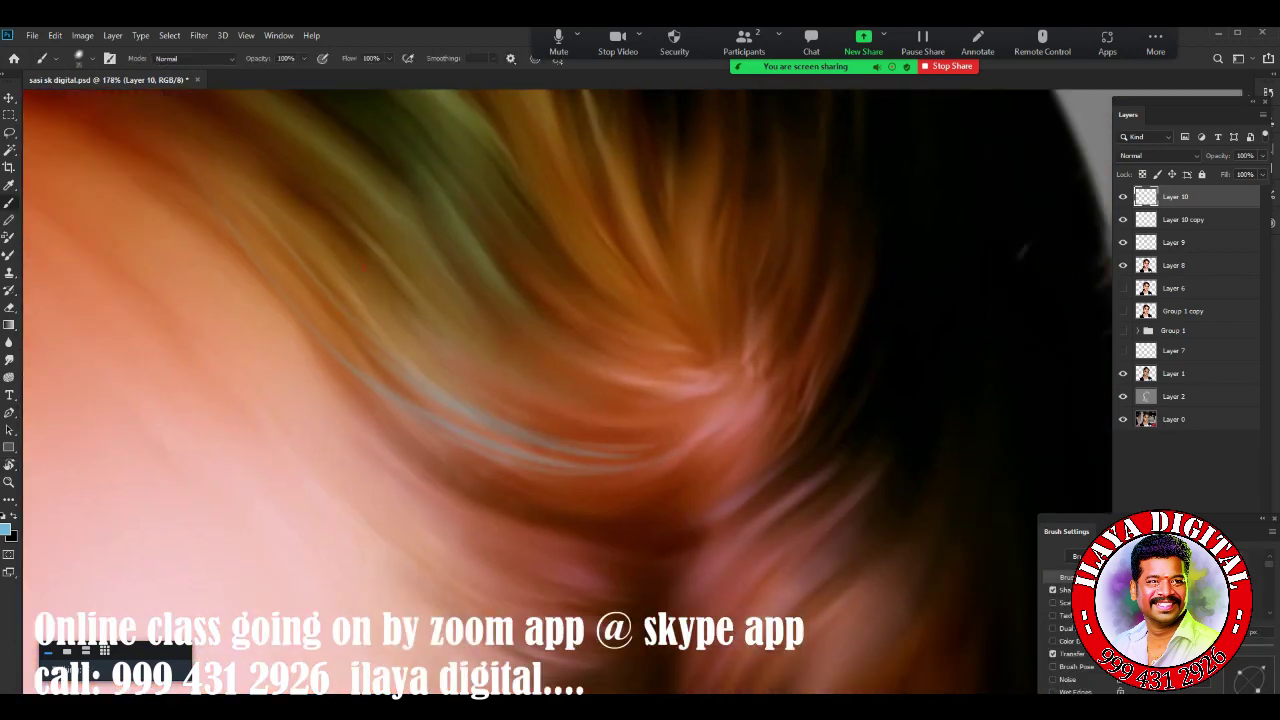
Brush blue-grey and light strands through the upper hair
{"action": "left_click_drag", "start_coordinate": [348, 240], "coordinate": [595, 410]}
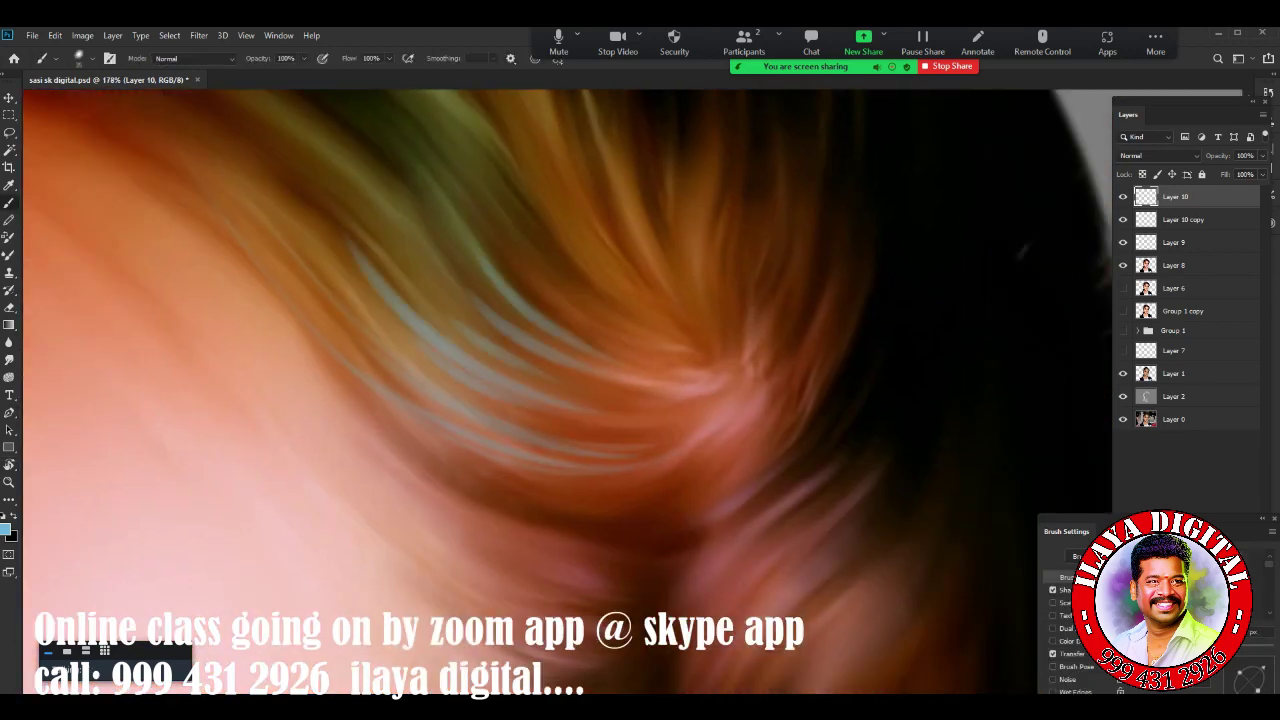
{"action": "left_click_drag", "start_coordinate": [170, 190], "coordinate": [500, 460]}
{"action": "left_click_drag", "start_coordinate": [480, 145], "coordinate": [640, 315]}
{"action": "left_click_drag", "start_coordinate": [400, 250], "coordinate": [750, 420]}
{"action": "left_click_drag", "start_coordinate": [130, 220], "coordinate": [570, 460]}
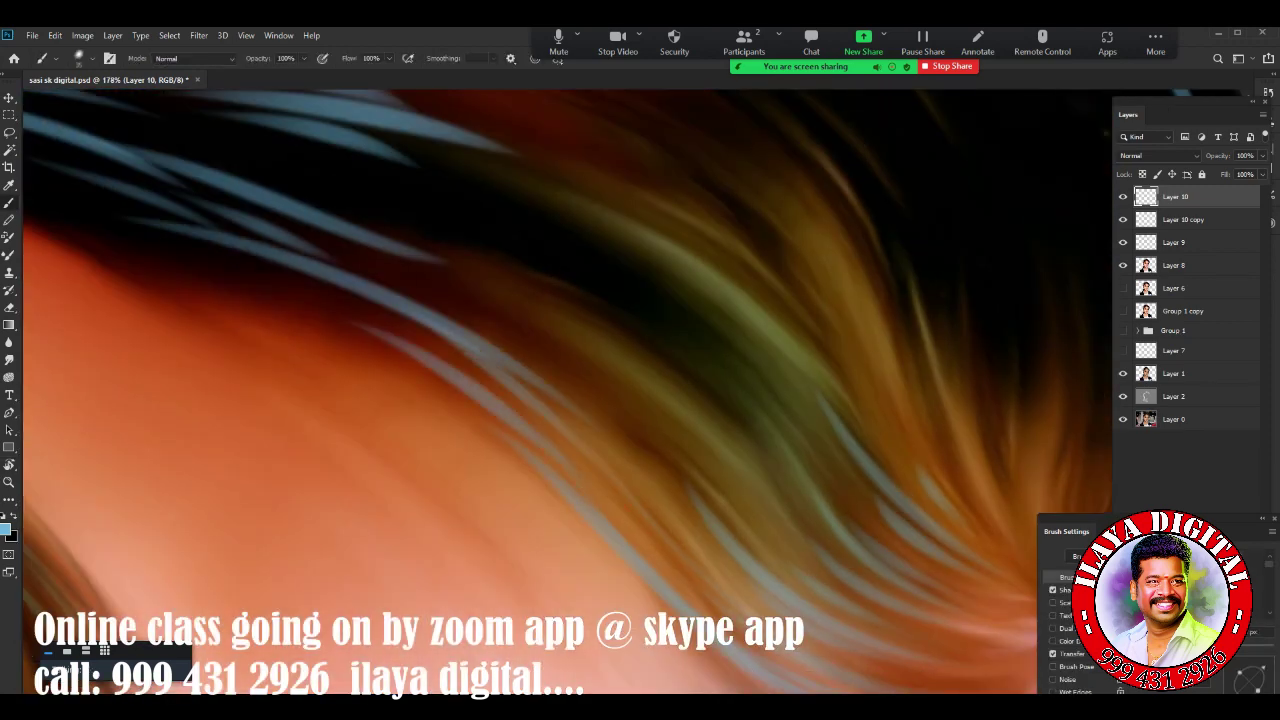
{"action": "left_click_drag", "start_coordinate": [300, 260], "coordinate": [590, 440]}
{"action": "left_click_drag", "start_coordinate": [390, 210], "coordinate": [730, 450]}
{"action": "left_click_drag", "start_coordinate": [450, 215], "coordinate": [770, 480]}
{"action": "mouse_move", "coordinate": [400, 215]}
{"action": "left_mouse_down"}
{"action": "mouse_move", "coordinate": [530, 258]}
{"action": "mouse_move", "coordinate": [740, 496]}
{"action": "left_mouse_up"}
{"action": "left_click_drag", "start_coordinate": [586, 262], "coordinate": [798, 542]}
{"action": "scroll", "coordinate": [600, 400], "scroll_direction": "down", "scroll_amount": 5}
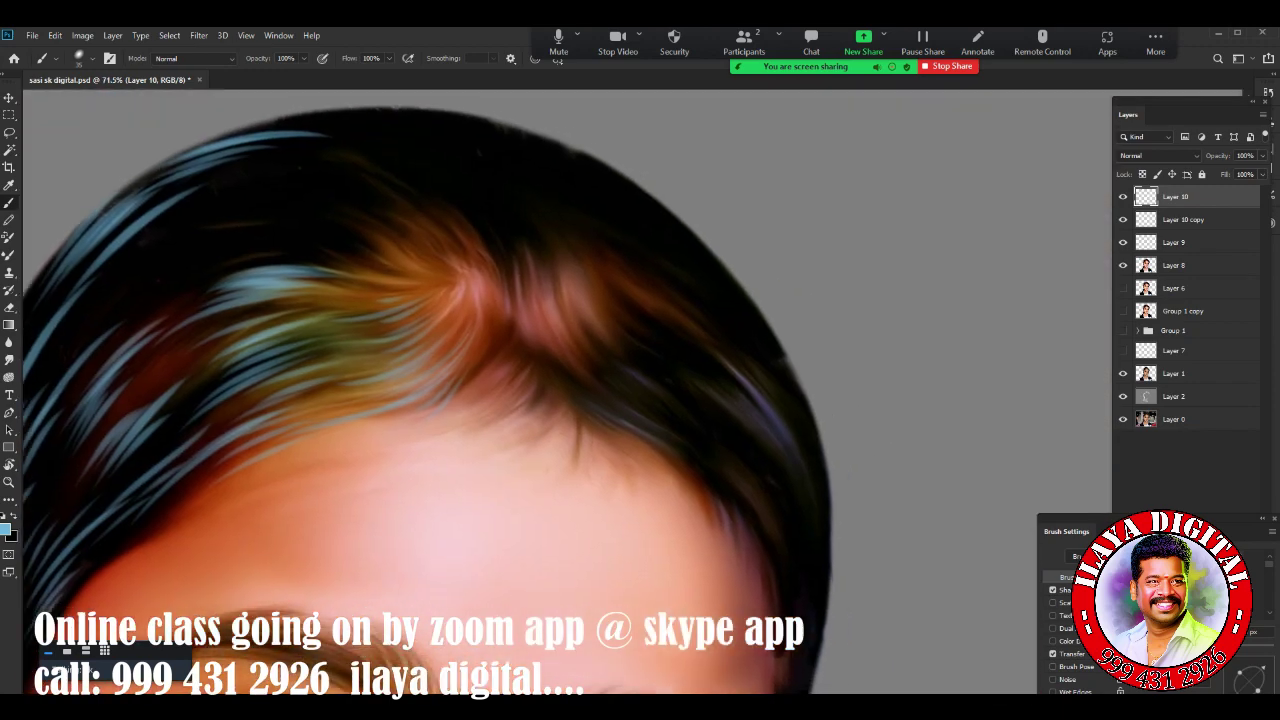
{"action": "scroll", "coordinate": [472, 382], "scroll_direction": "down", "scroll_amount": 2}
Pan around the forehead, ear, face and hair to review the new strands
{"action": "mouse_move", "coordinate": [500, 400]}
{"action": "left_mouse_down"}
{"action": "mouse_move", "coordinate": [755, 497]}
{"action": "mouse_move", "coordinate": [590, 340]}
{"action": "left_mouse_up"}
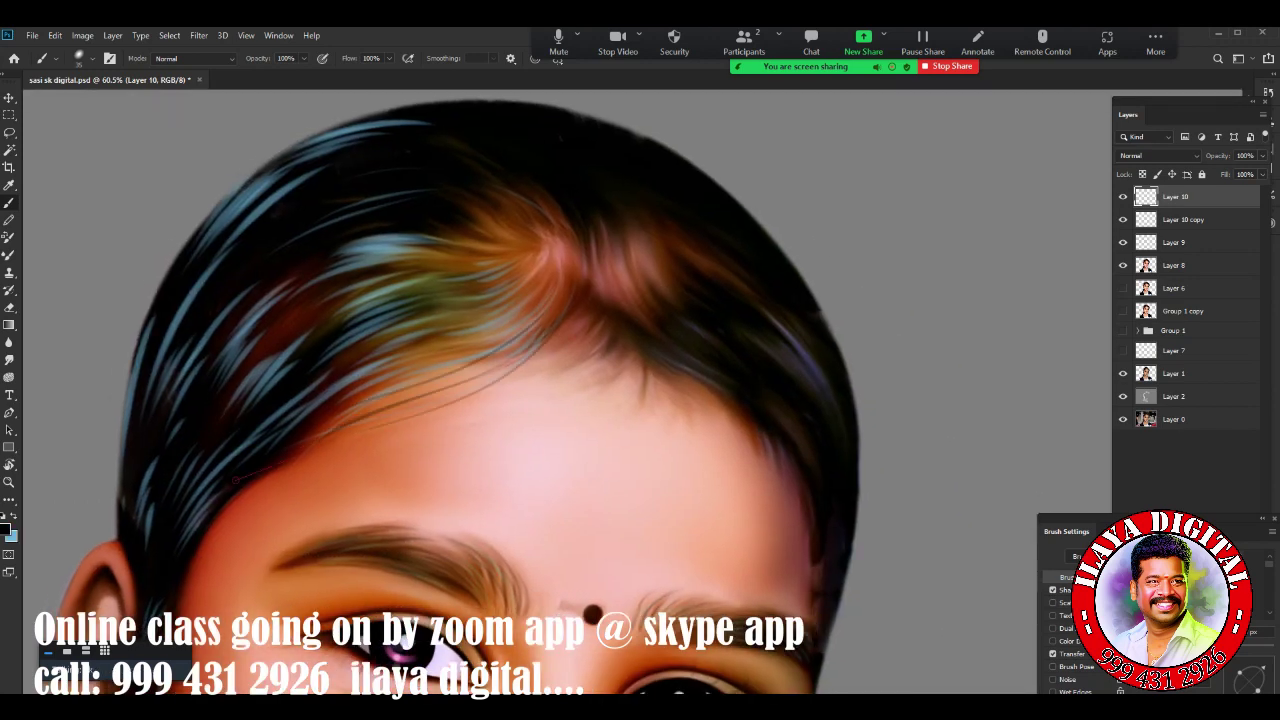
{"action": "left_click_drag", "start_coordinate": [228, 603], "coordinate": [400, 530]}
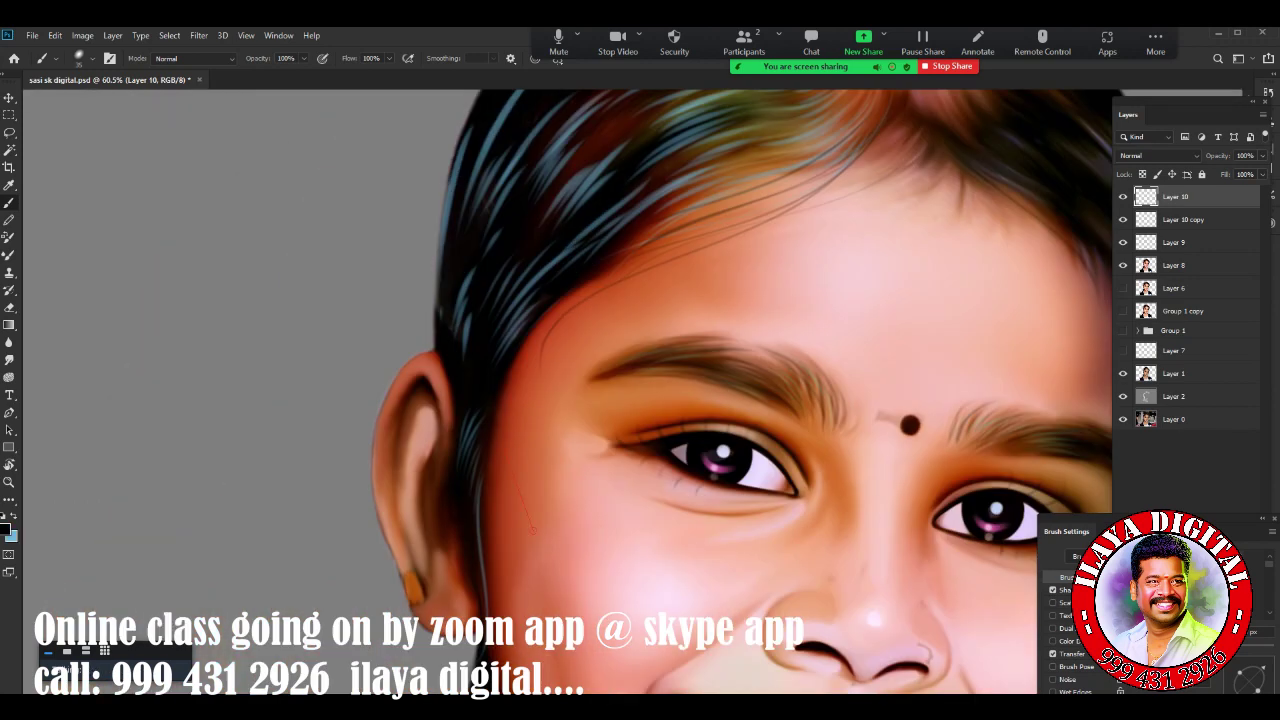
{"action": "mouse_move", "coordinate": [560, 300]}
{"action": "left_mouse_down"}
{"action": "mouse_move", "coordinate": [486, 546]}
{"action": "mouse_move", "coordinate": [442, 586]}
{"action": "left_mouse_up"}
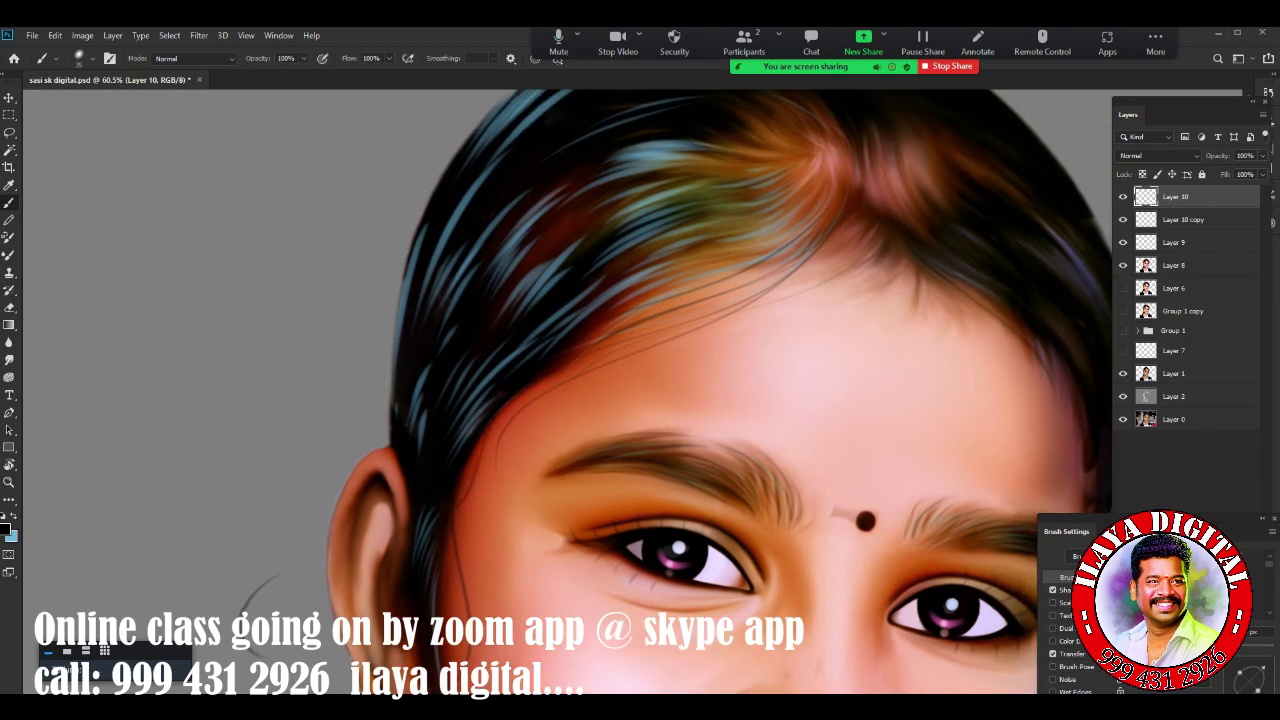
{"action": "left_click_drag", "start_coordinate": [500, 300], "coordinate": [400, 530]}
{"action": "left_click_drag", "start_coordinate": [650, 590], "coordinate": [350, 450]}
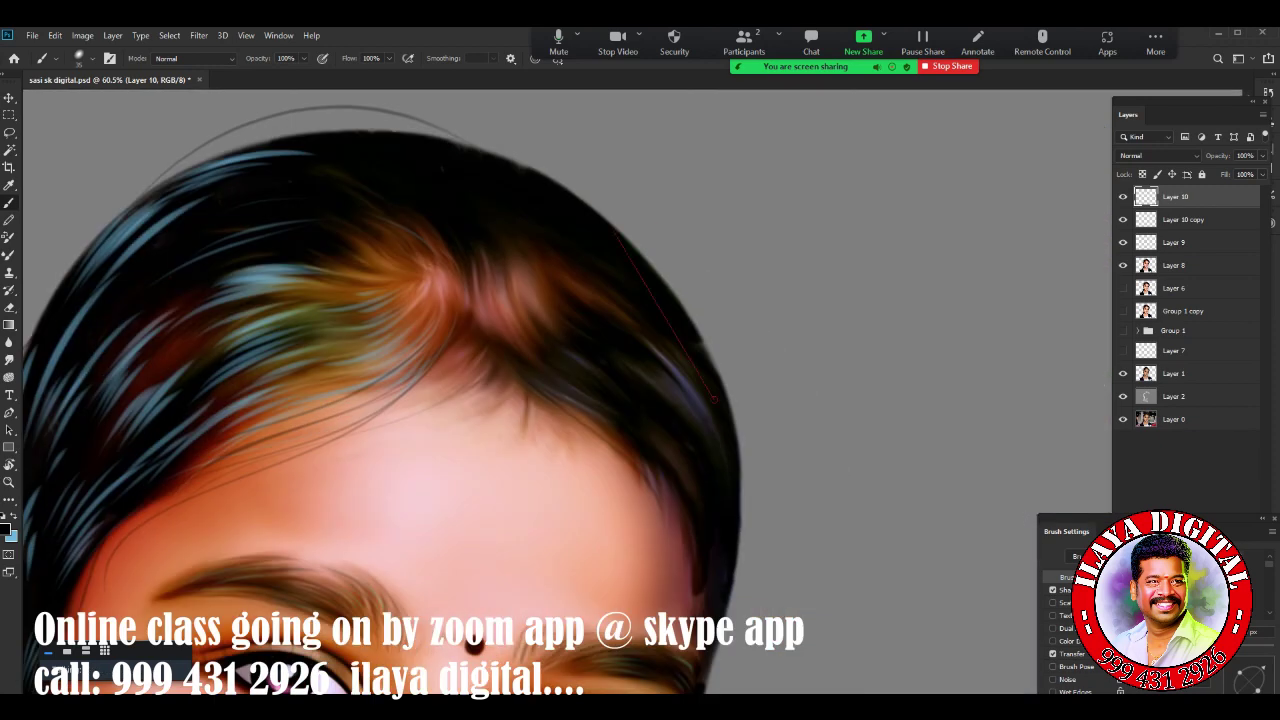
{"action": "left_click_drag", "start_coordinate": [710, 600], "coordinate": [620, 430]}
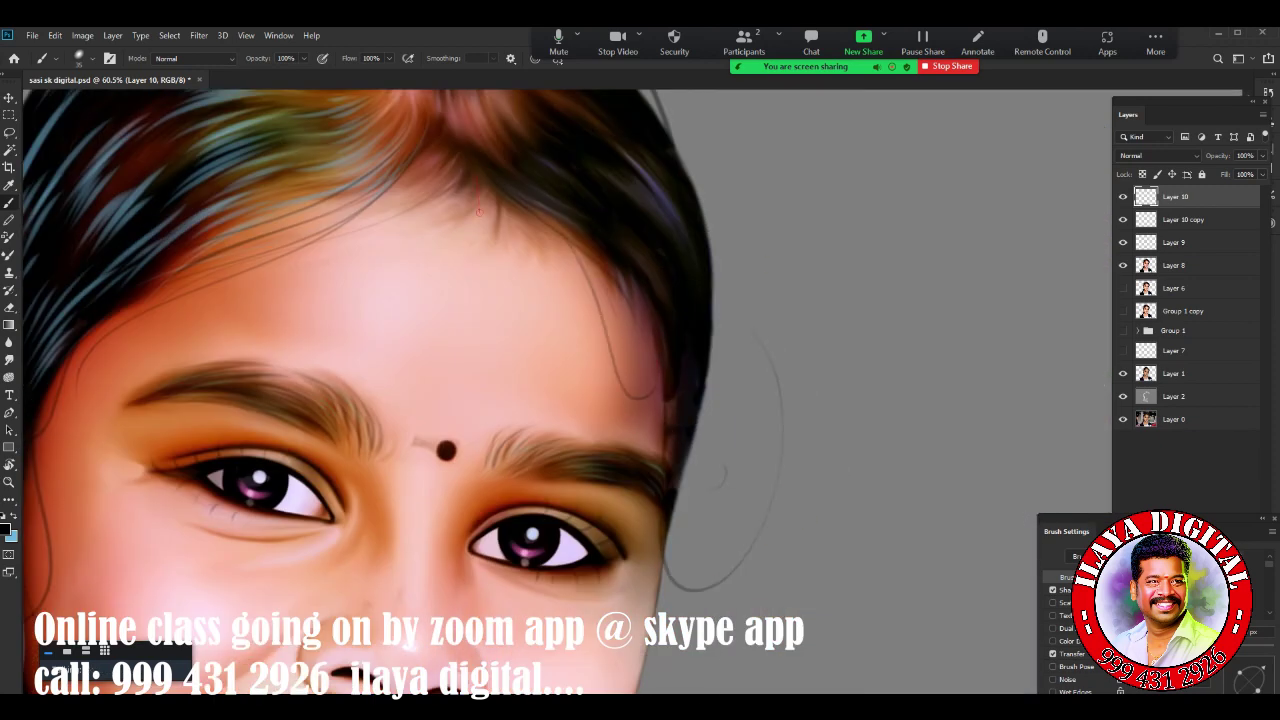
{"action": "scroll", "coordinate": [490, 244], "scroll_direction": "down", "scroll_amount": 5}
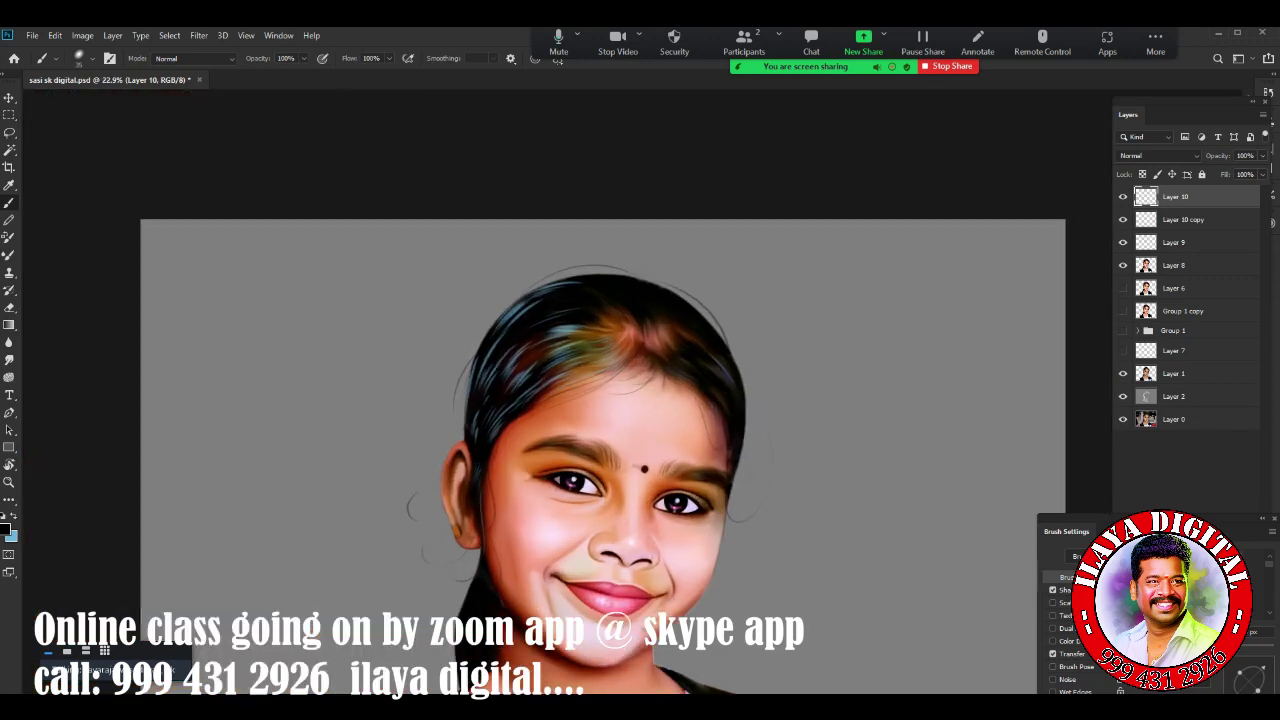
{"action": "scroll", "coordinate": [466, 650], "scroll_direction": "up", "scroll_amount": 3}
{"action": "scroll", "coordinate": [466, 650], "scroll_direction": "up", "scroll_amount": 2}
Expand the brush dynamics options and darken the hair edge along the jaw and neck
{"action": "left_click_drag", "start_coordinate": [1080, 531], "coordinate": [1045, 339]}
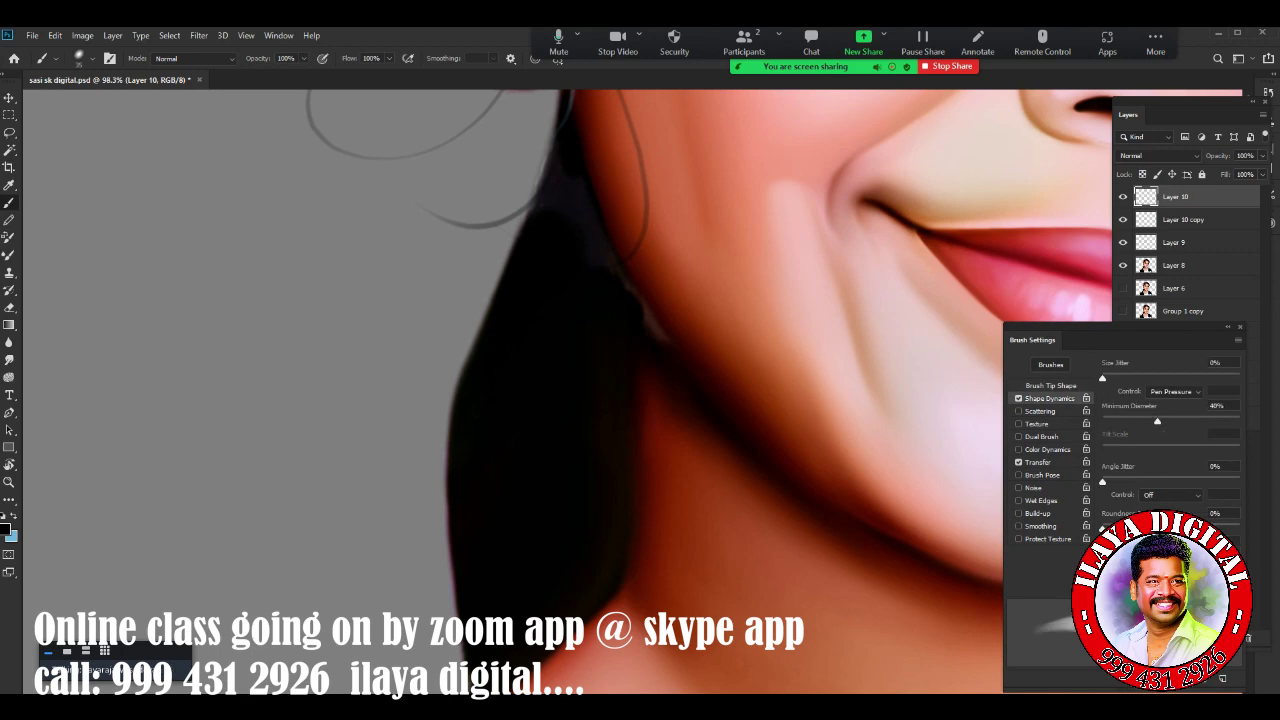
{"action": "scroll", "coordinate": [500, 400], "scroll_direction": "up", "scroll_amount": 1}
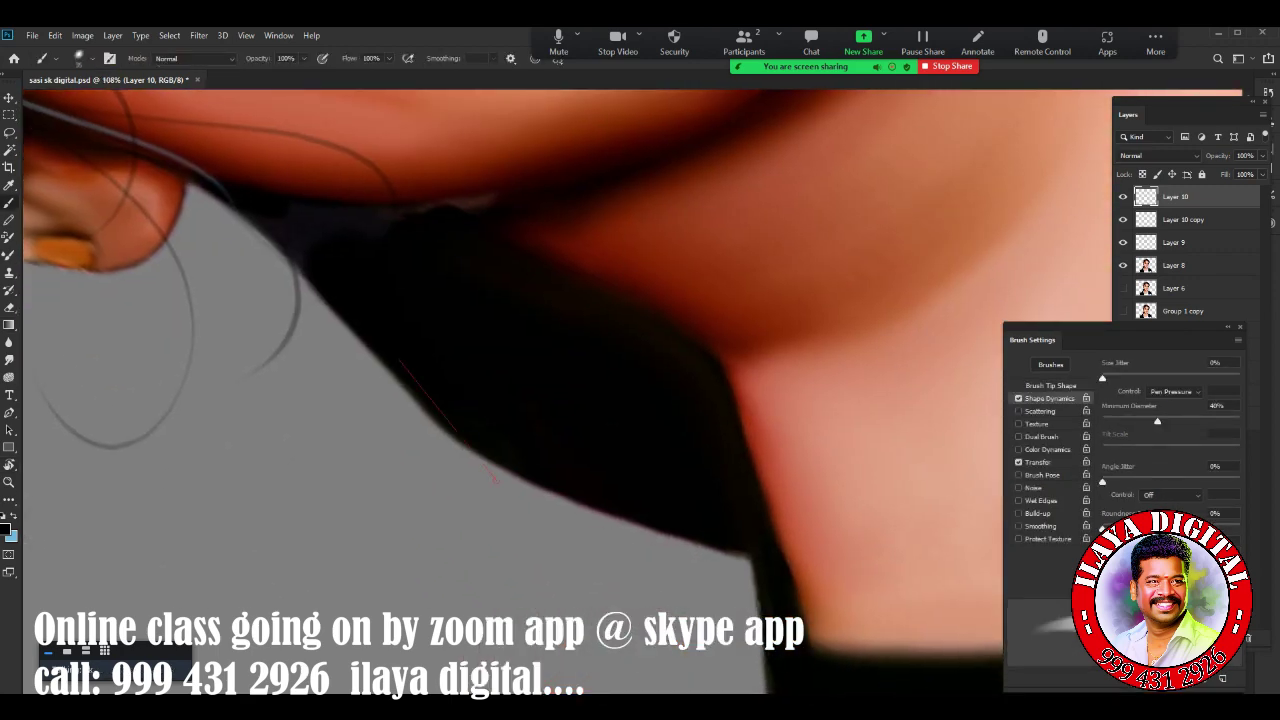
{"action": "left_click_drag", "start_coordinate": [240, 216], "coordinate": [396, 378]}
{"action": "left_click_drag", "start_coordinate": [590, 505], "coordinate": [690, 645]}
{"action": "left_click_drag", "start_coordinate": [240, 216], "coordinate": [430, 418]}
{"action": "left_click_drag", "start_coordinate": [266, 248], "coordinate": [552, 500]}
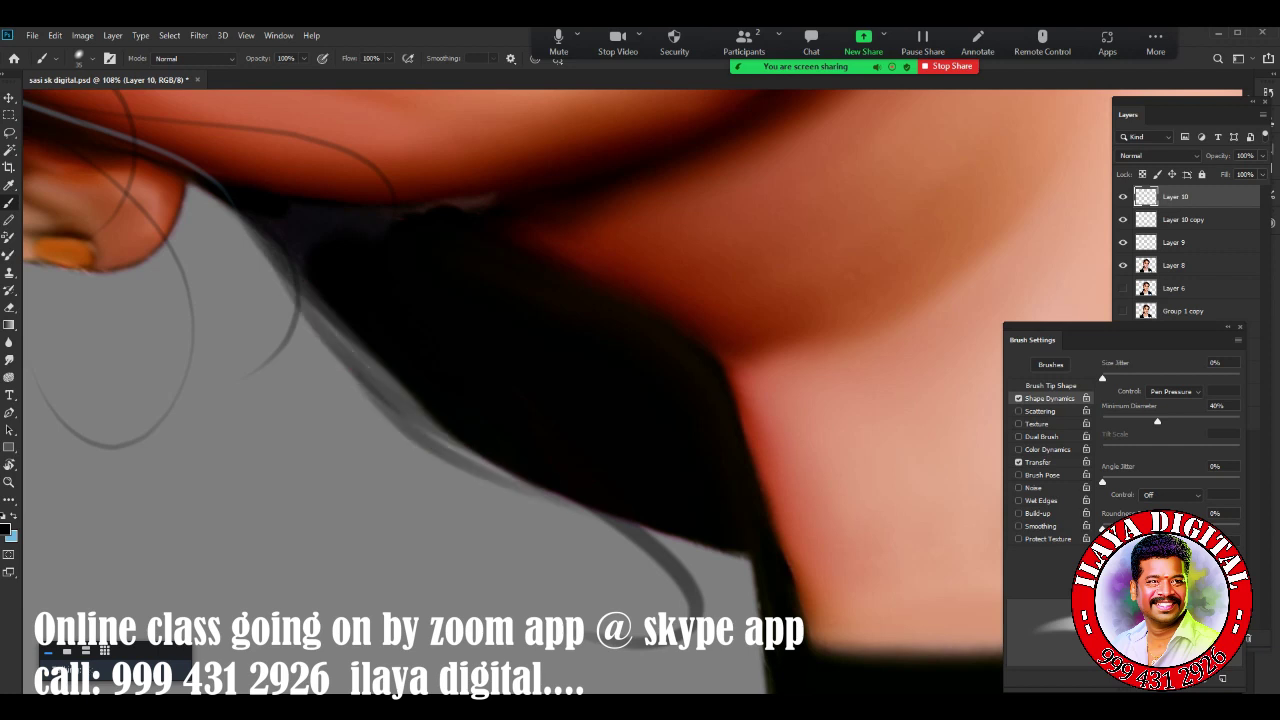
Streak light-blue and blue-grey strands through the black hair by the neck
{"action": "left_click_drag", "start_coordinate": [440, 330], "coordinate": [560, 470]}
{"action": "left_click_drag", "start_coordinate": [540, 315], "coordinate": [640, 450]}
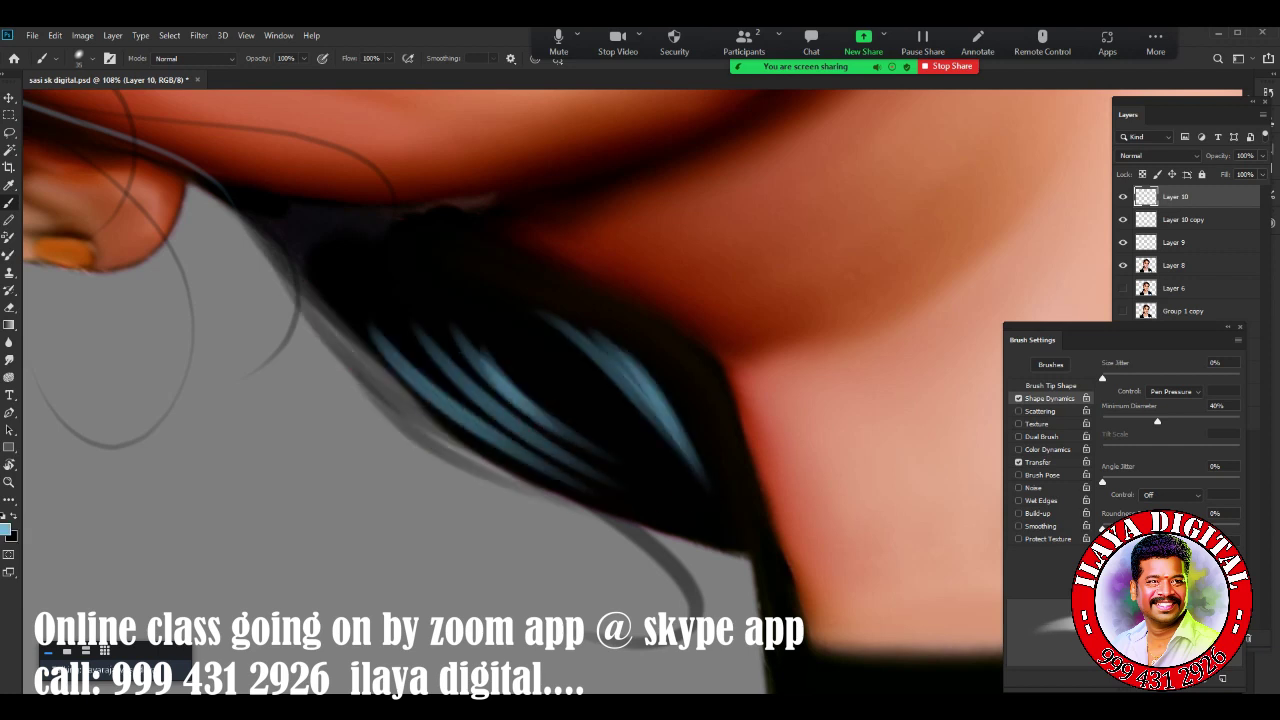
{"action": "left_click_drag", "start_coordinate": [620, 335], "coordinate": [700, 480]}
{"action": "left_click_drag", "start_coordinate": [690, 365], "coordinate": [735, 520]}
{"action": "left_click_drag", "start_coordinate": [310, 290], "coordinate": [540, 490]}
{"action": "left_click_drag", "start_coordinate": [390, 410], "coordinate": [700, 540]}
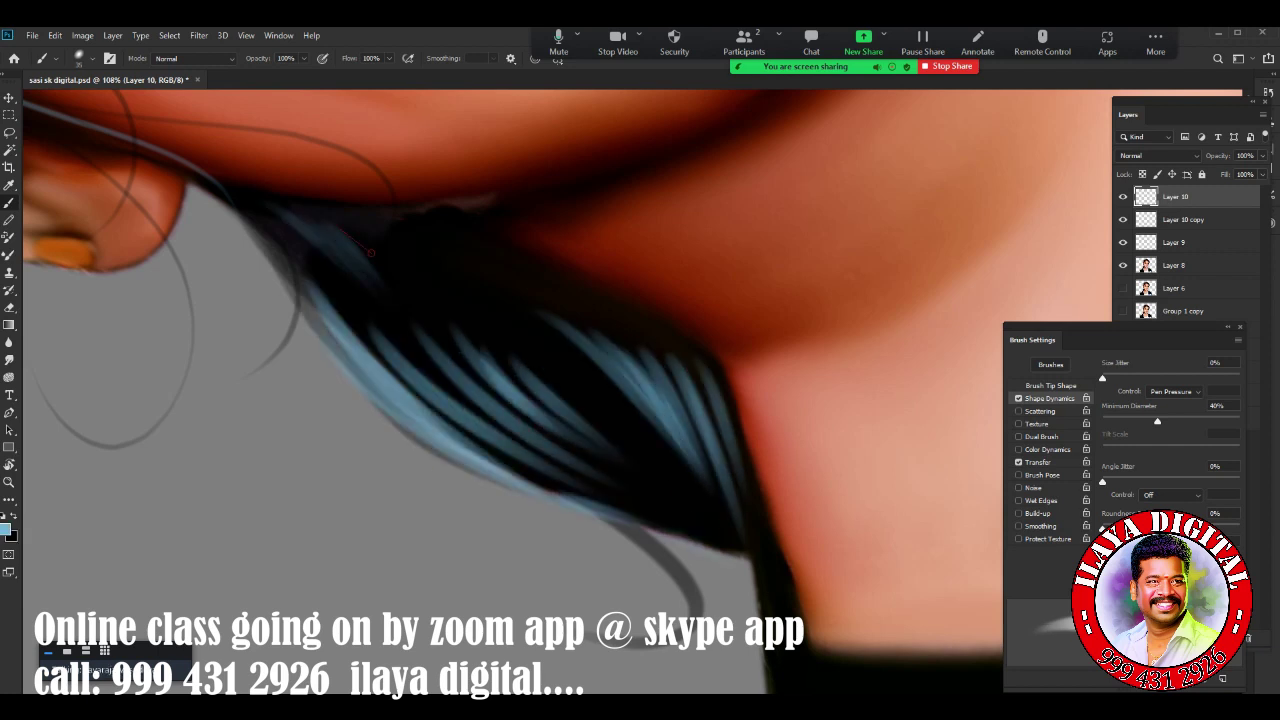
{"action": "left_click_drag", "start_coordinate": [518, 305], "coordinate": [570, 408]}
{"action": "left_click_drag", "start_coordinate": [200, 180], "coordinate": [410, 435]}
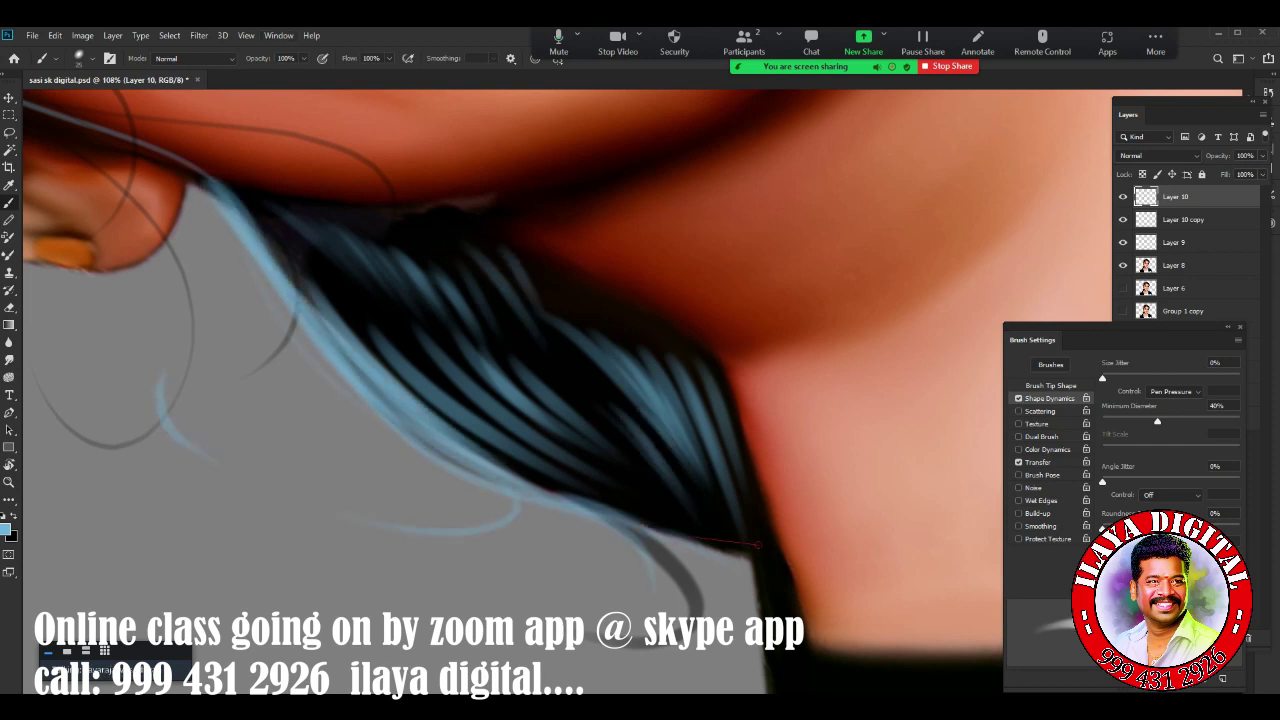
{"action": "left_click_drag", "start_coordinate": [380, 332], "coordinate": [555, 460]}
{"action": "left_click_drag", "start_coordinate": [542, 338], "coordinate": [615, 402]}
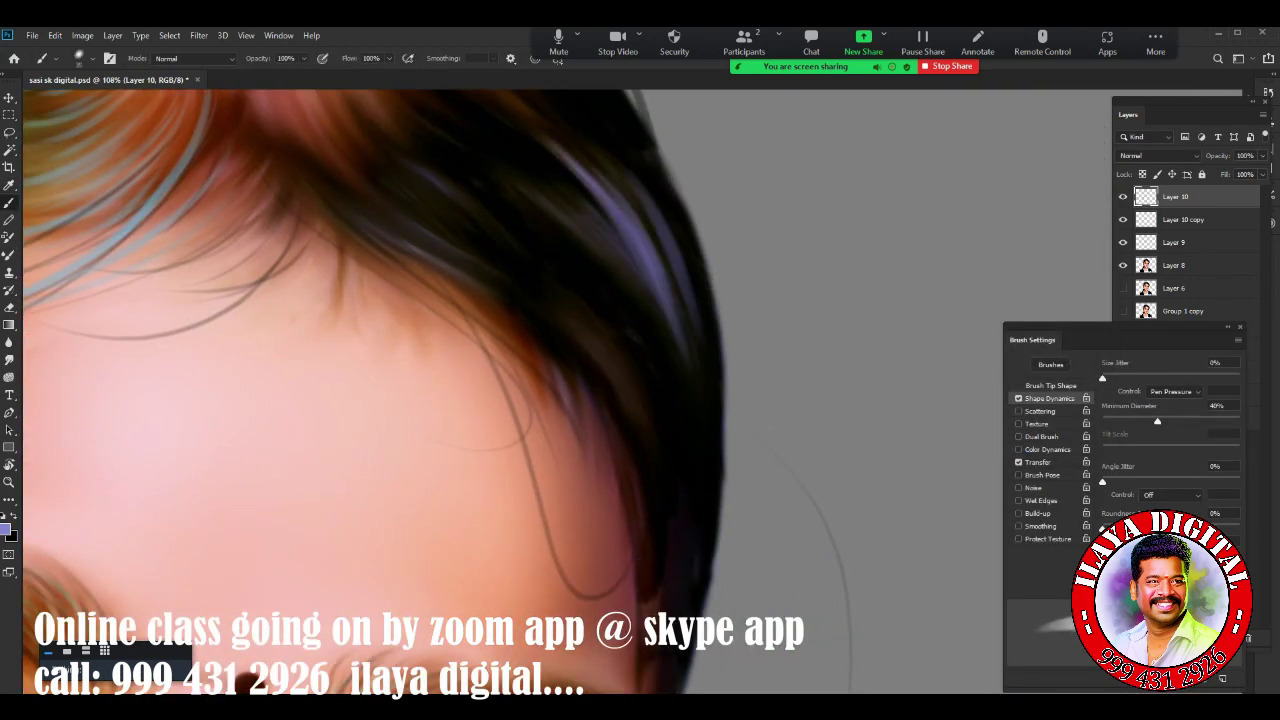
Paint lavender strands along the dark hair edge and near its top
{"action": "left_click_drag", "start_coordinate": [700, 160], "coordinate": [655, 375]}
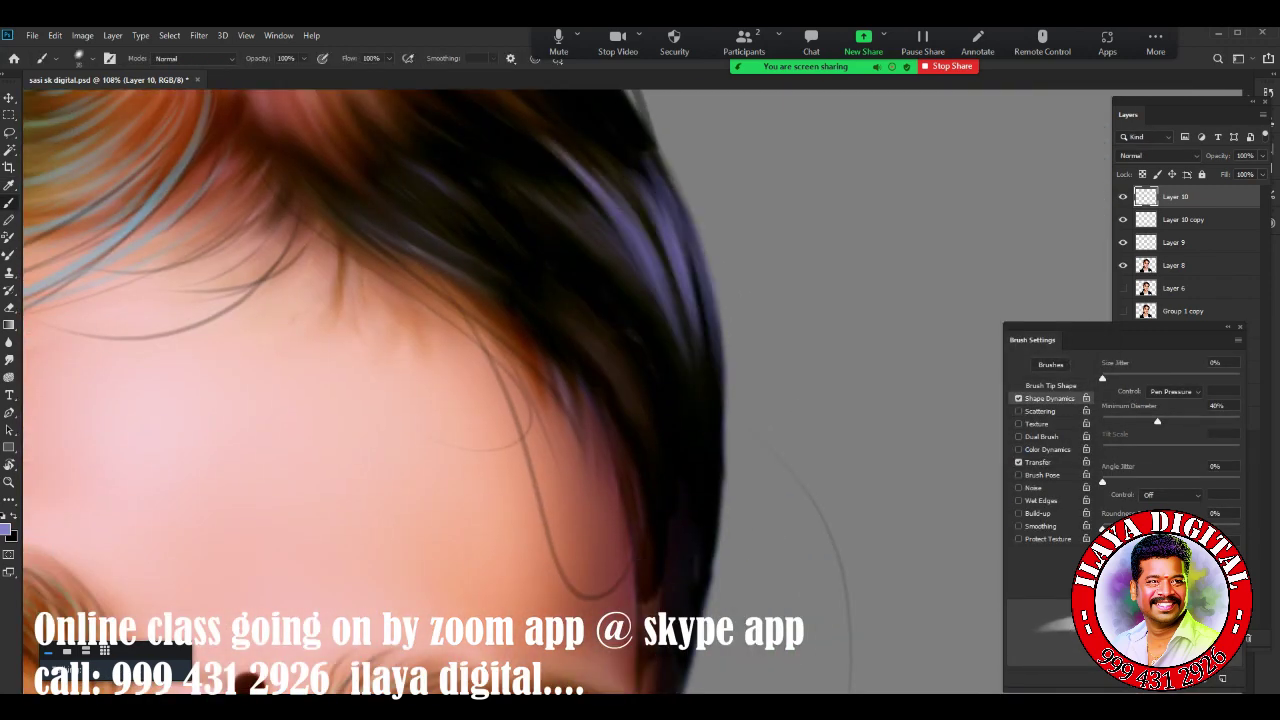
{"action": "left_click_drag", "start_coordinate": [665, 250], "coordinate": [640, 535]}
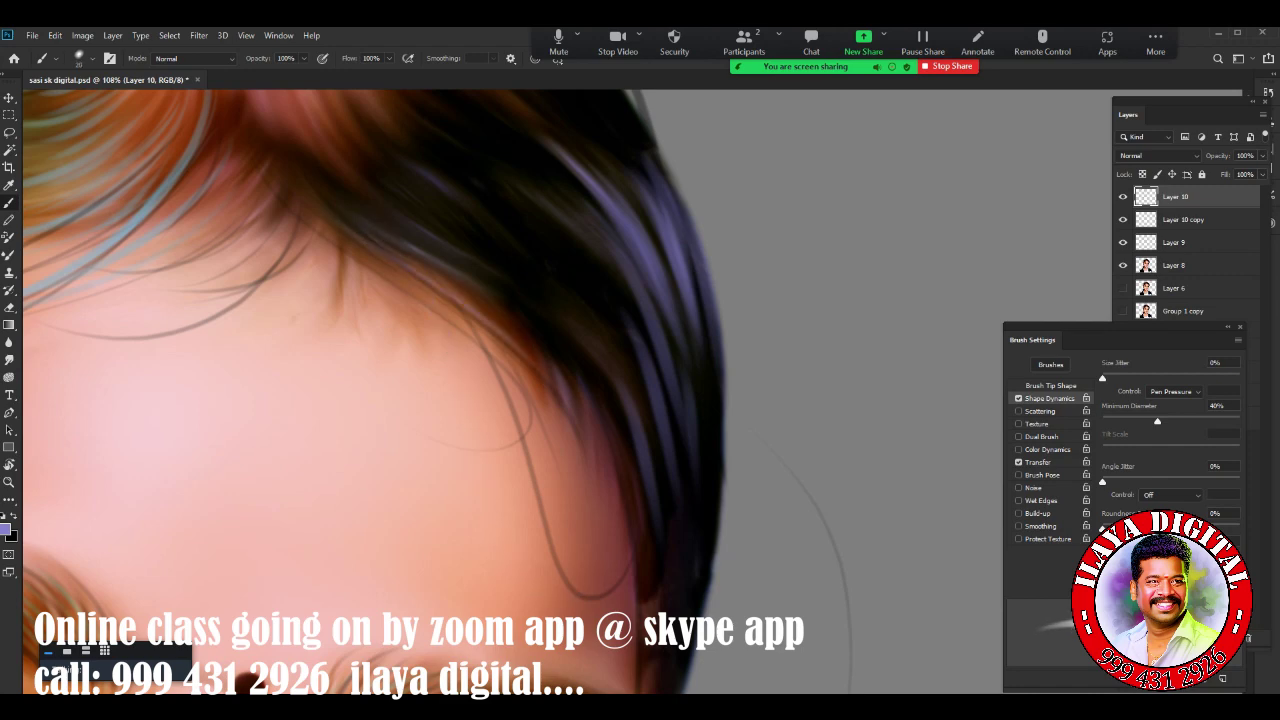
{"action": "scroll", "coordinate": [400, 400], "scroll_direction": "down", "scroll_amount": 3}
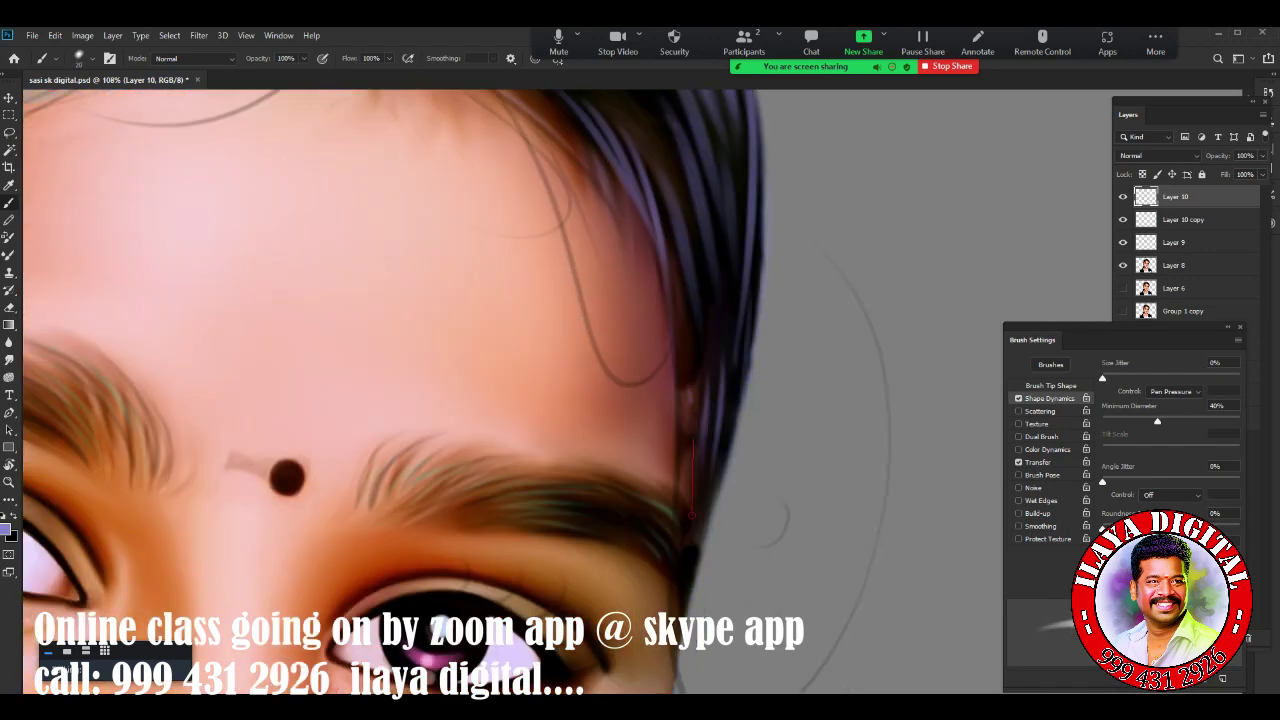
{"action": "scroll", "coordinate": [440, 390], "scroll_direction": "up", "scroll_amount": 5}
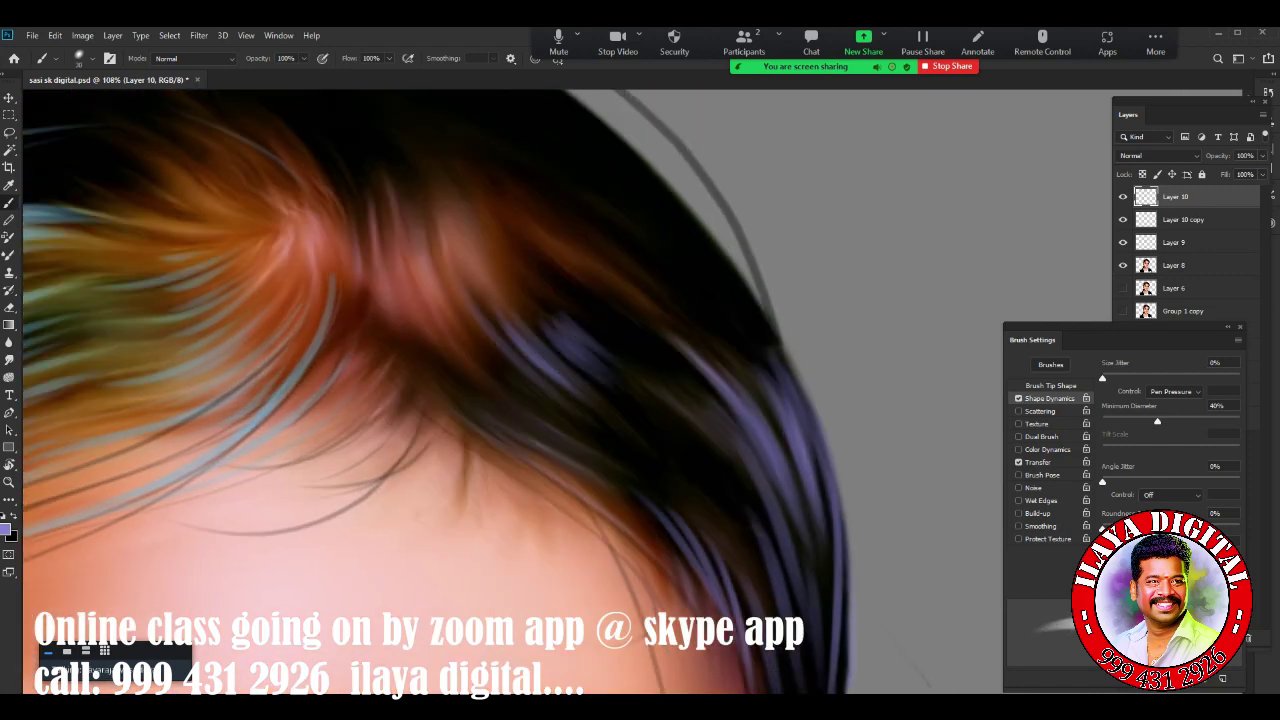
{"action": "left_click_drag", "start_coordinate": [475, 340], "coordinate": [575, 430]}
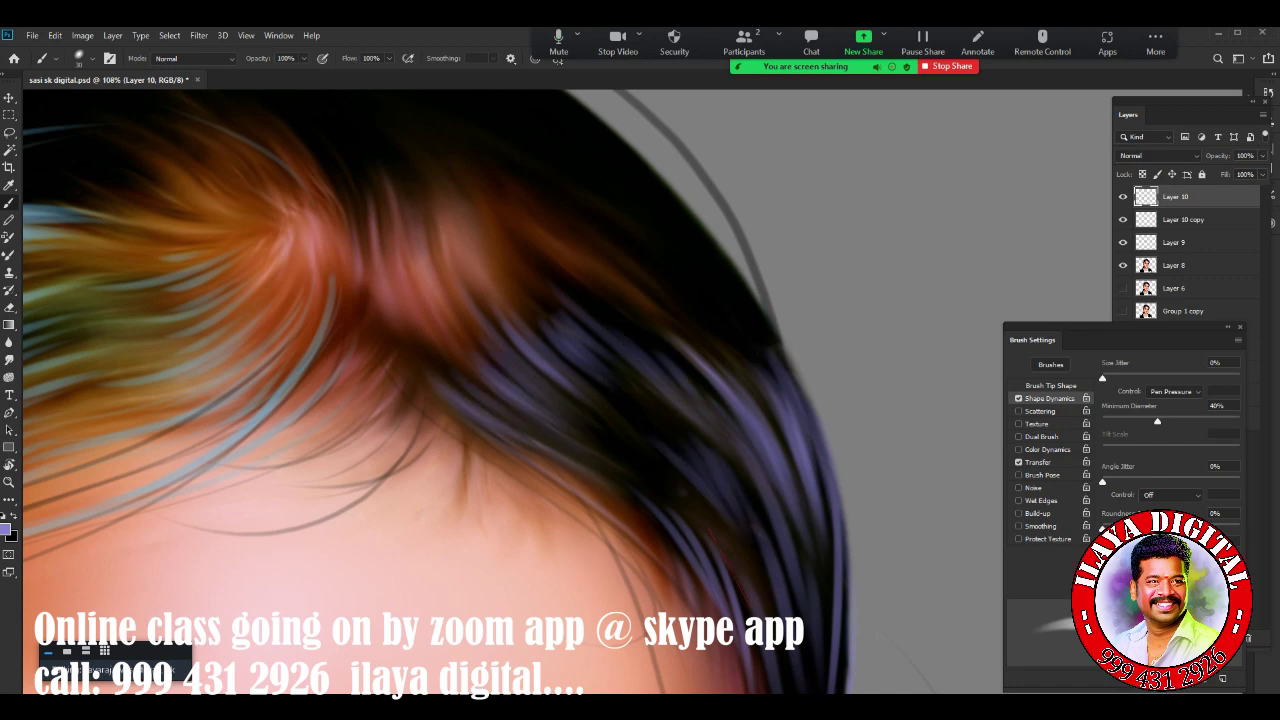
{"action": "left_click_drag", "start_coordinate": [500, 300], "coordinate": [350, 400]}
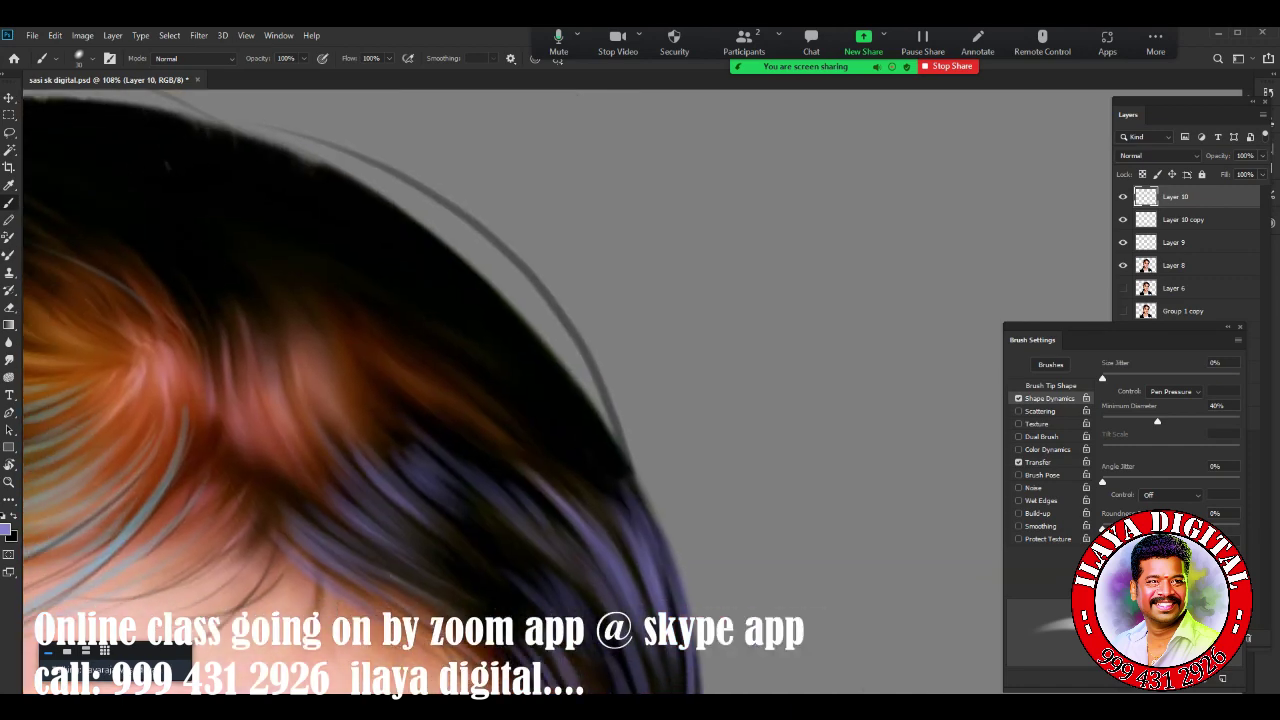
{"action": "left_click_drag", "start_coordinate": [400, 215], "coordinate": [540, 385]}
{"action": "left_click_drag", "start_coordinate": [440, 285], "coordinate": [575, 415]}
Stroke fine light strands along the hair's upper edge above the forehead
{"action": "left_click_drag", "start_coordinate": [400, 300], "coordinate": [770, 380]}
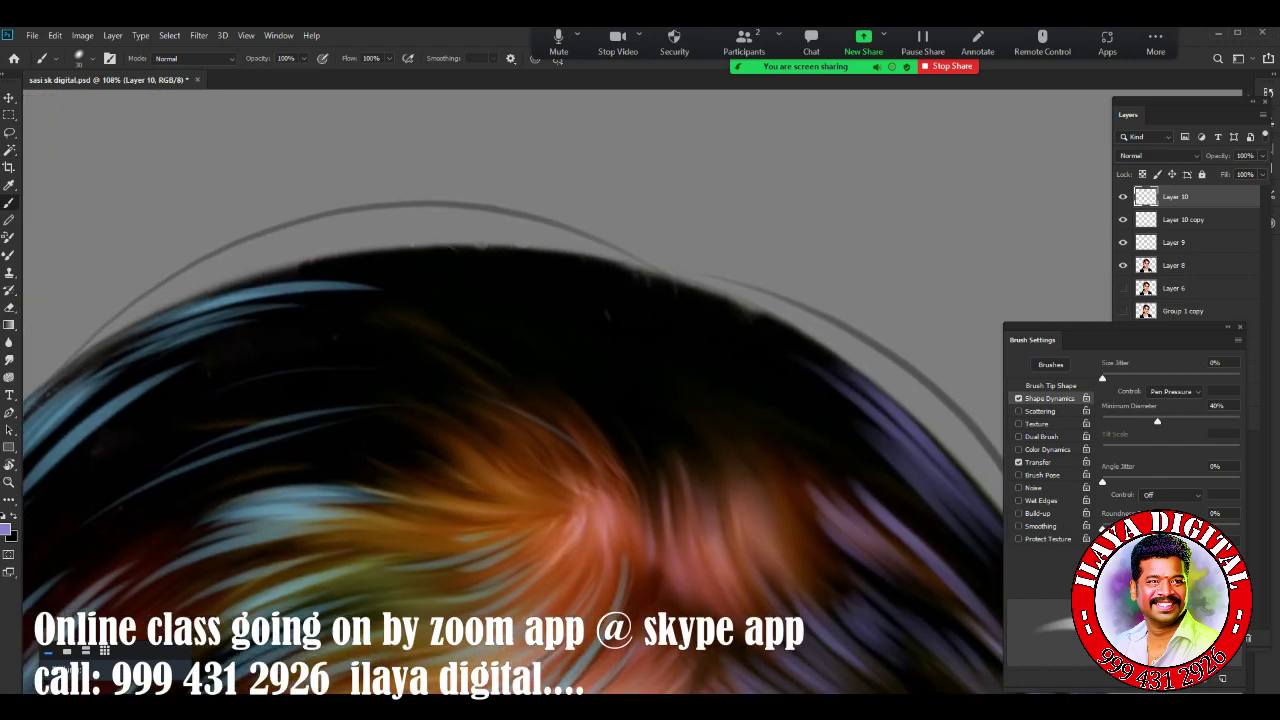
{"action": "left_click_drag", "start_coordinate": [180, 400], "coordinate": [470, 330]}
{"action": "left_click_drag", "start_coordinate": [300, 350], "coordinate": [800, 280]}
{"action": "left_click_drag", "start_coordinate": [250, 300], "coordinate": [705, 276]}
{"action": "scroll", "coordinate": [705, 276], "scroll_direction": "down", "scroll_amount": 3}
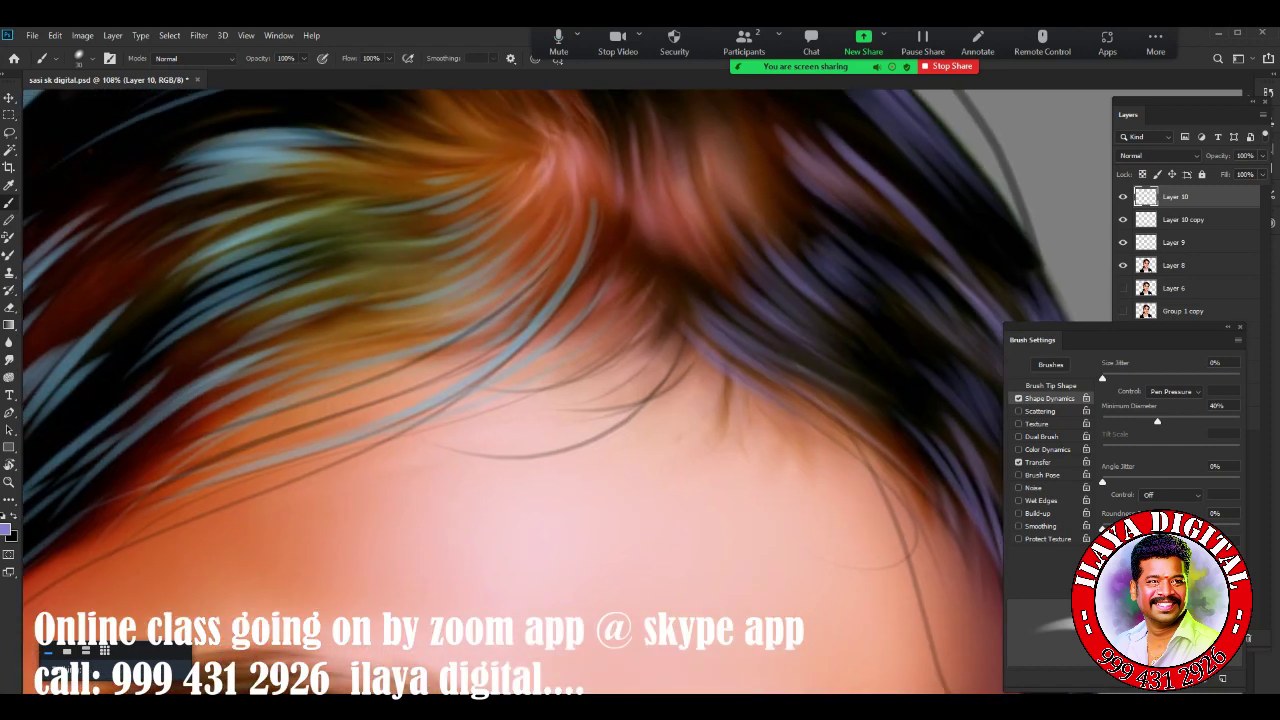
{"action": "scroll", "coordinate": [640, 360], "scroll_direction": "down", "scroll_amount": 2}
On Layer 8, lasso the orange-green crown hair and feather the selection
{"action": "left_click", "coordinate": [1173, 265]}
{"action": "key", "text": "l"}
{"action": "left_click_drag", "start_coordinate": [482, 400], "coordinate": [820, 400]}
{"action": "key", "text": "ctrl+d"}
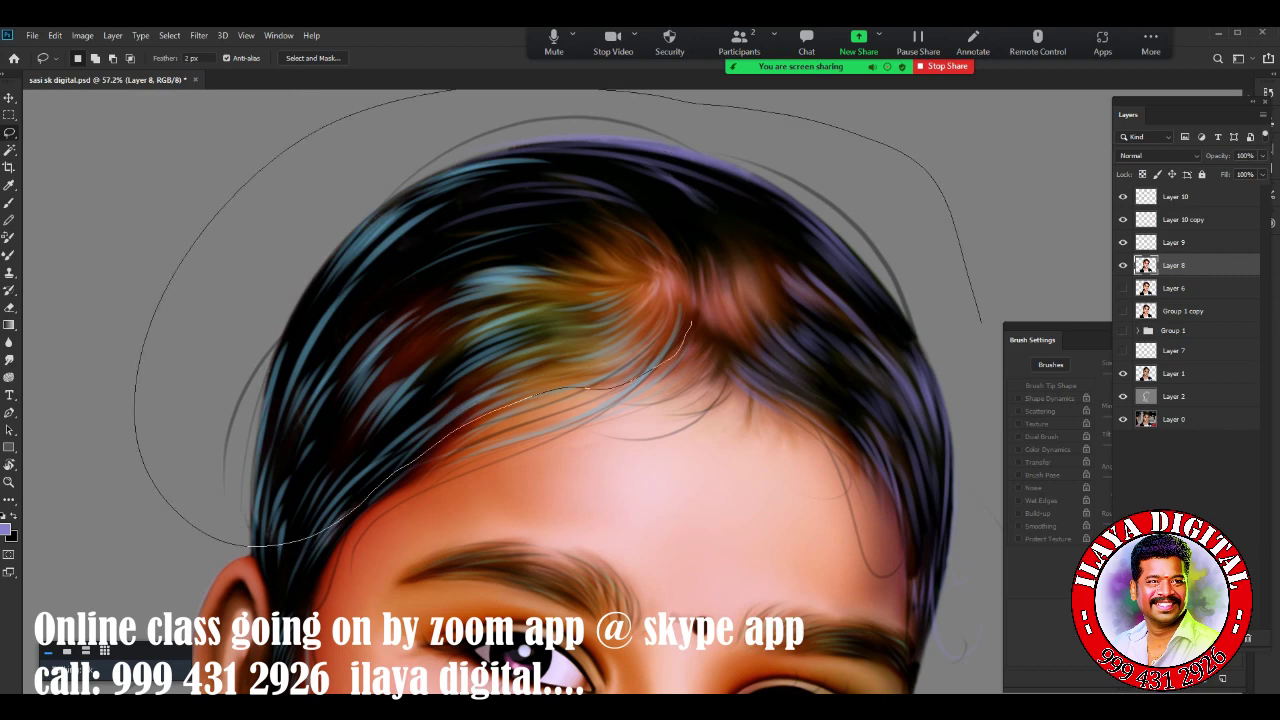
{"action": "left_click_drag", "start_coordinate": [690, 322], "coordinate": [692, 318]}
{"action": "key", "text": "shift+F6"}
{"action": "key", "text": "Return"}
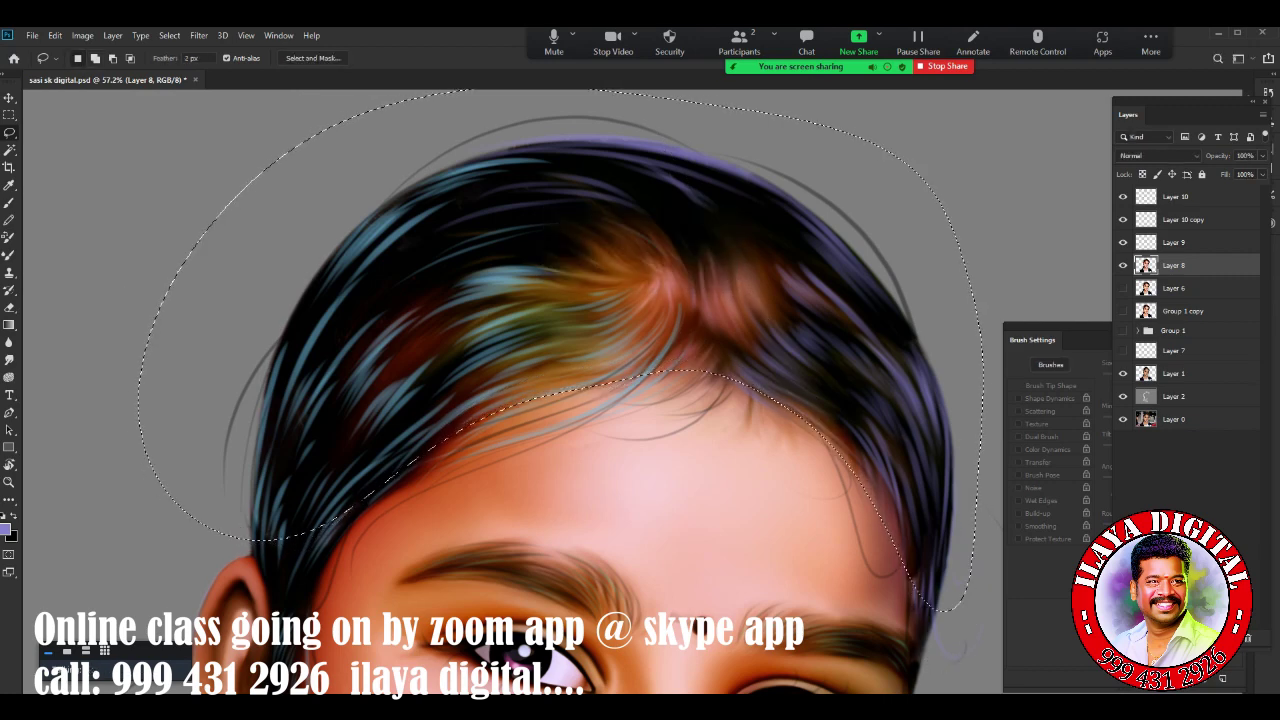
Copy the crown to Layer 11, darken it to deep brown with Hue/Saturation, and compare before and after
{"action": "key", "text": "ctrl+j"}
{"action": "key", "text": "ctrl+l"}
{"action": "key", "text": "Escape"}
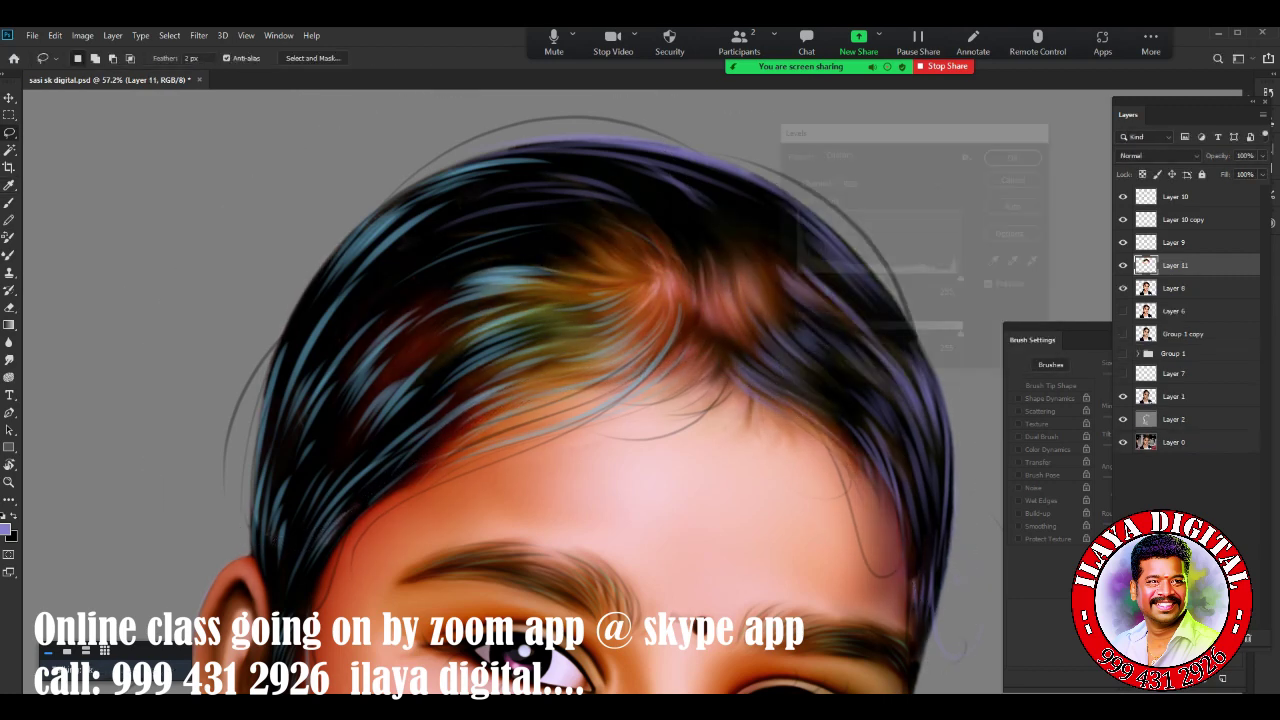
{"action": "key", "text": "ctrl+u"}
{"action": "key", "text": "Return"}
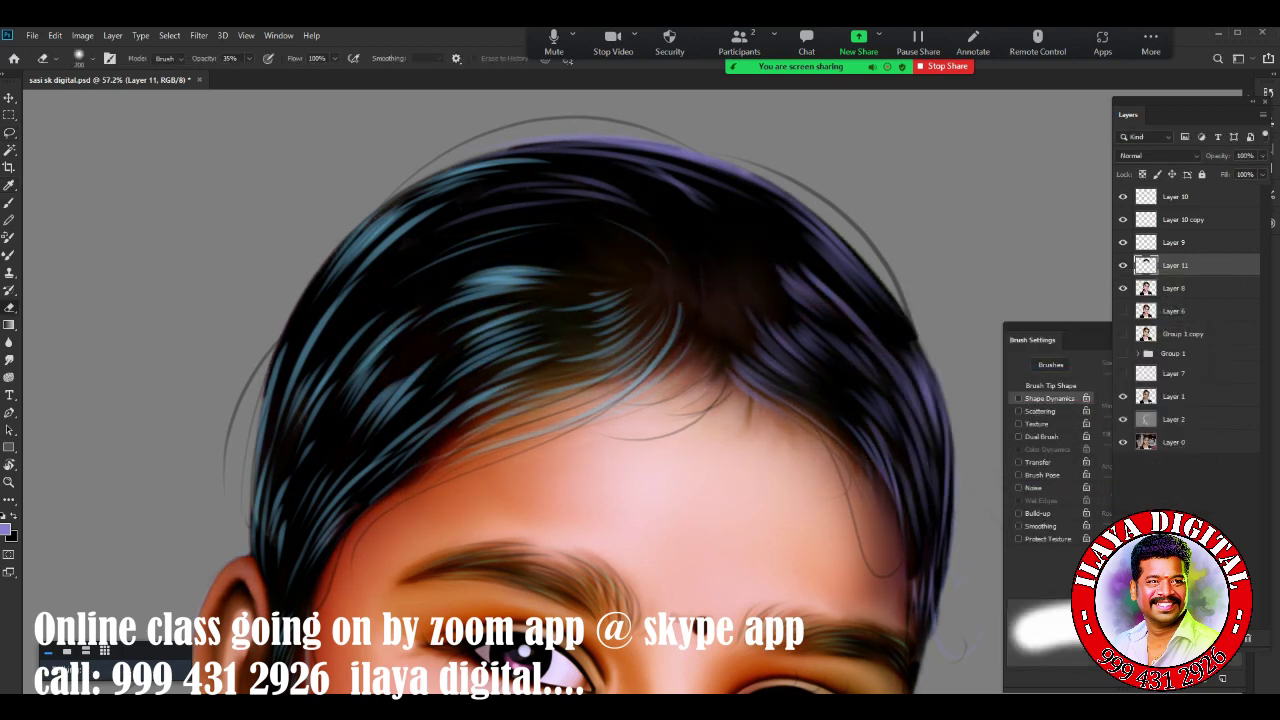
{"action": "scroll", "coordinate": [275, 93], "scroll_direction": "down", "scroll_amount": 3}
{"action": "left_click", "coordinate": [1122, 265]}
{"action": "left_click", "coordinate": [1122, 265]}
{"action": "left_click", "coordinate": [1122, 265]}
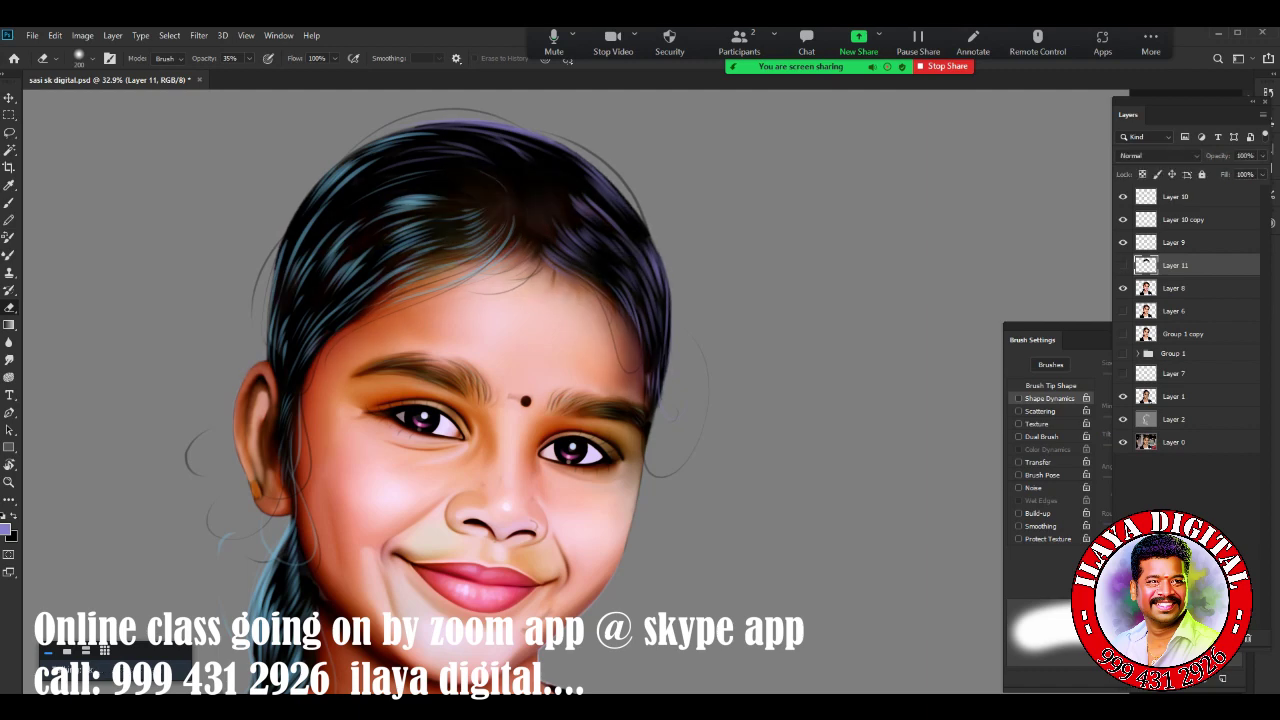
{"action": "scroll", "coordinate": [500, 160], "scroll_direction": "up", "scroll_amount": 3}
{"action": "scroll", "coordinate": [500, 160], "scroll_direction": "up", "scroll_amount": 2}
Paint light lavender strands on the side hair with the Brush
{"action": "left_click", "coordinate": [5, 530]}
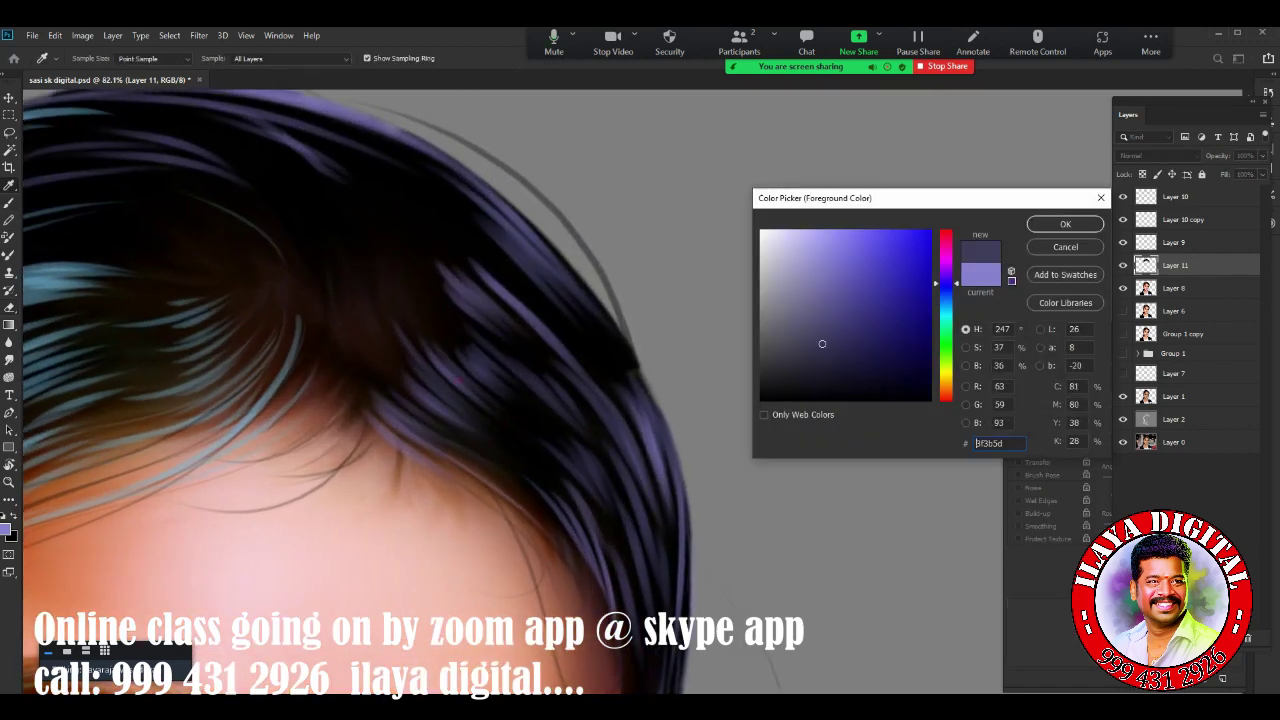
{"action": "key", "text": "Return"}
{"action": "scroll", "coordinate": [472, 300], "scroll_direction": "up", "scroll_amount": 4}
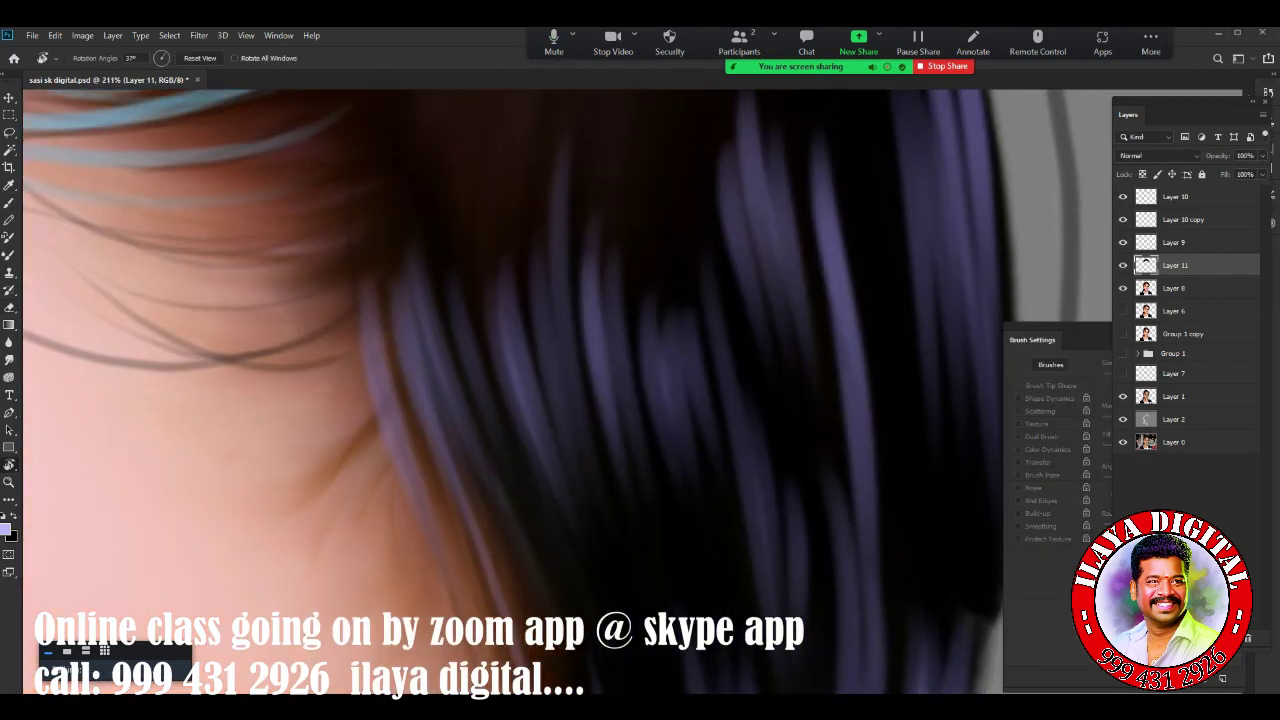
{"action": "key", "text": "b"}
{"action": "left_click_drag", "start_coordinate": [472, 300], "coordinate": [575, 515]}
{"action": "left_click_drag", "start_coordinate": [650, 325], "coordinate": [715, 440]}
{"action": "left_click_drag", "start_coordinate": [720, 150], "coordinate": [790, 340]}
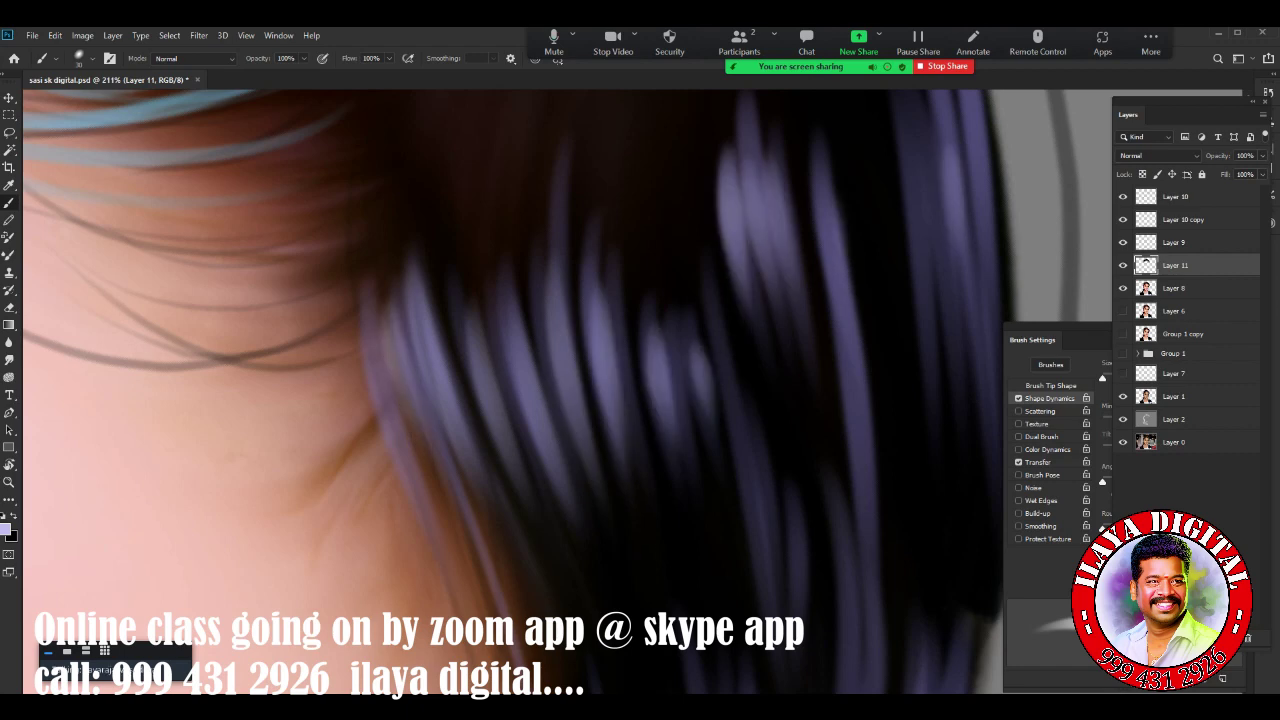
{"action": "scroll", "coordinate": [472, 300], "scroll_direction": "down", "scroll_amount": 4}
{"action": "scroll", "coordinate": [540, 300], "scroll_direction": "up", "scroll_amount": 3}
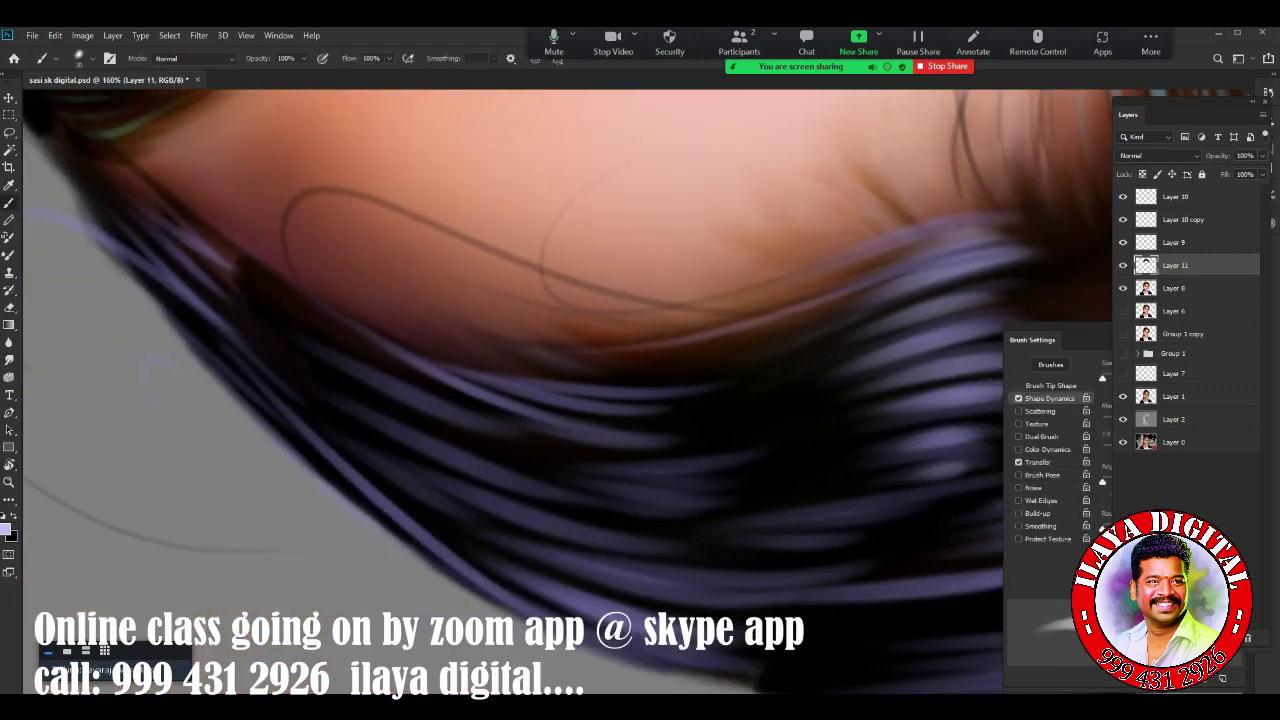
Paint light strands along the hairline
{"action": "left_click_drag", "start_coordinate": [100, 200], "coordinate": [320, 430]}
{"action": "left_click_drag", "start_coordinate": [220, 360], "coordinate": [530, 580]}
{"action": "scroll", "coordinate": [540, 380], "scroll_direction": "down", "scroll_amount": 2}
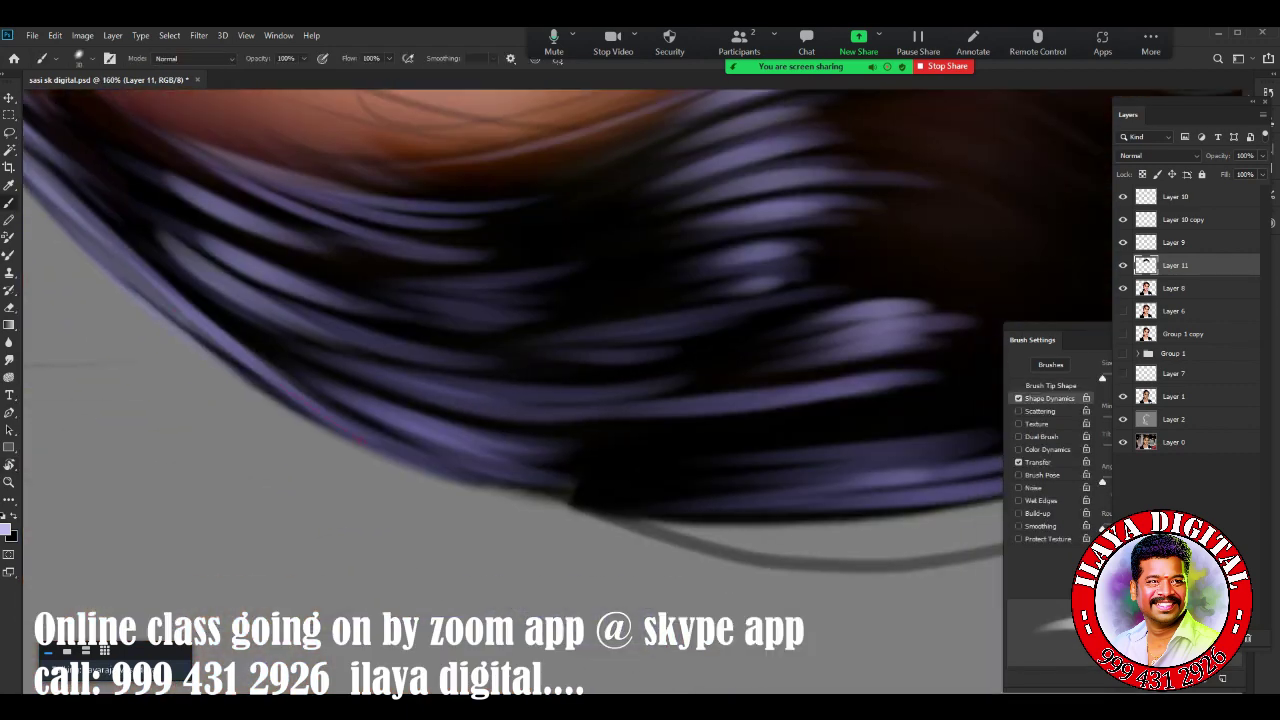
{"action": "scroll", "coordinate": [540, 380], "scroll_direction": "down", "scroll_amount": 2}
{"action": "scroll", "coordinate": [540, 380], "scroll_direction": "up", "scroll_amount": 3}
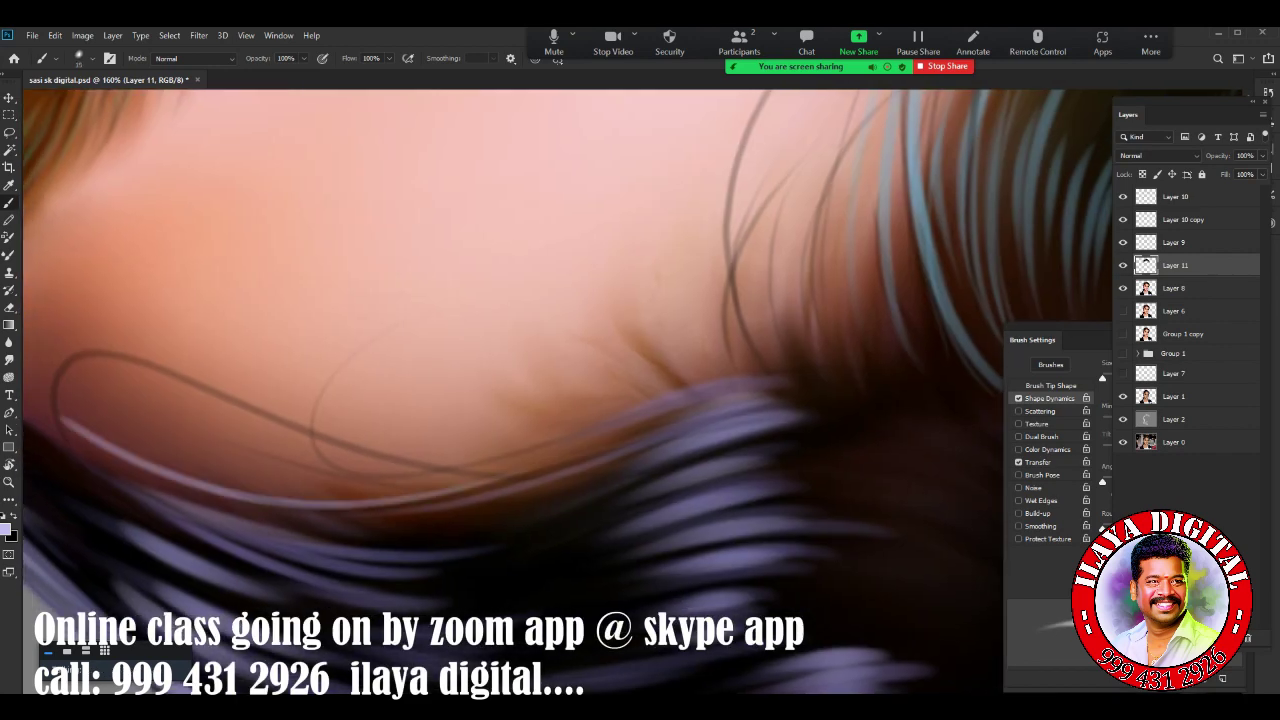
{"action": "scroll", "coordinate": [540, 380], "scroll_direction": "up", "scroll_amount": 3}
{"action": "scroll", "coordinate": [540, 380], "scroll_direction": "down", "scroll_amount": 3}
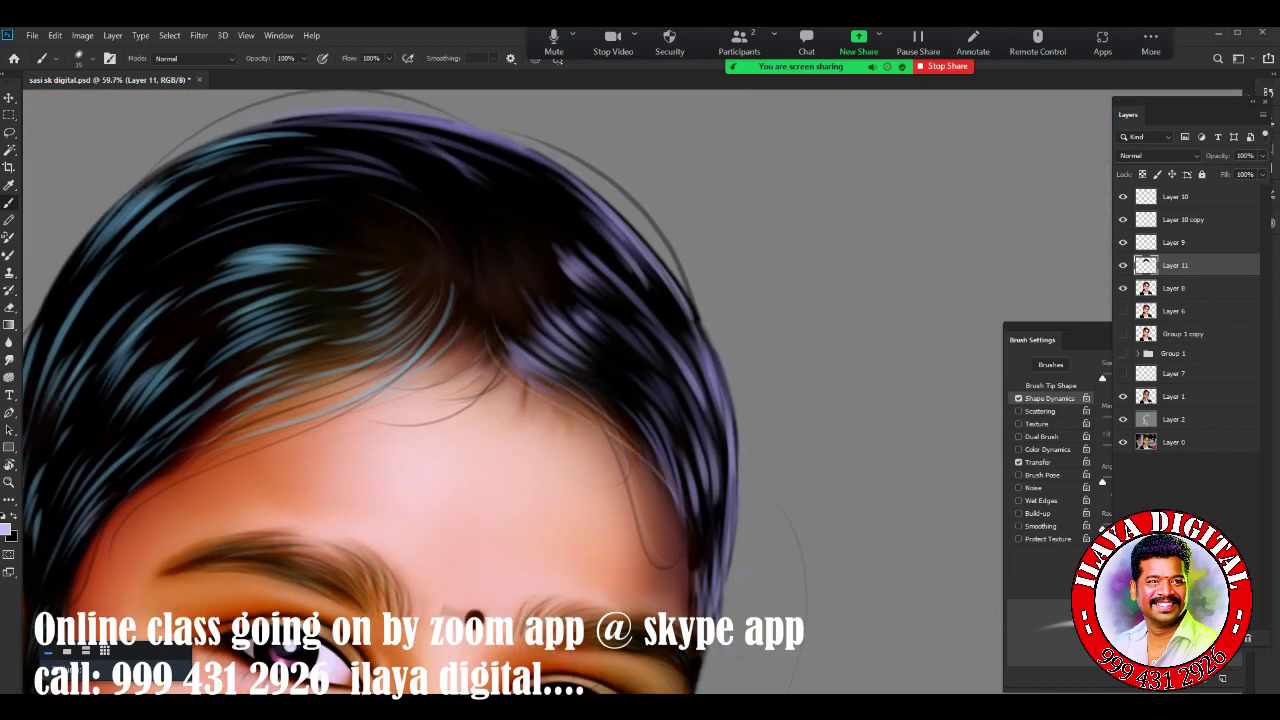
{"action": "scroll", "coordinate": [540, 380], "scroll_direction": "up", "scroll_amount": 2}
{"action": "scroll", "coordinate": [540, 380], "scroll_direction": "up", "scroll_amount": 2}
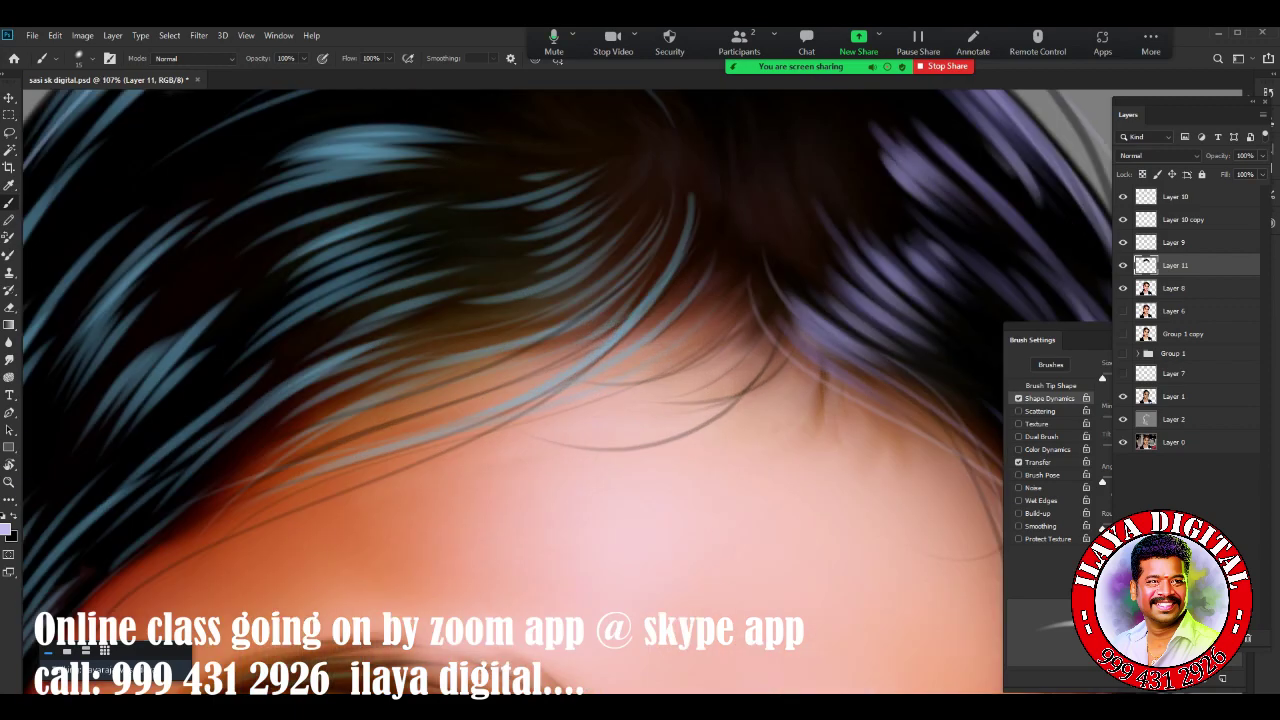
Paint light-blue highlight strands across the dark crown hair
{"action": "left_click", "coordinate": [6, 528]}
{"action": "key", "text": "Return"}
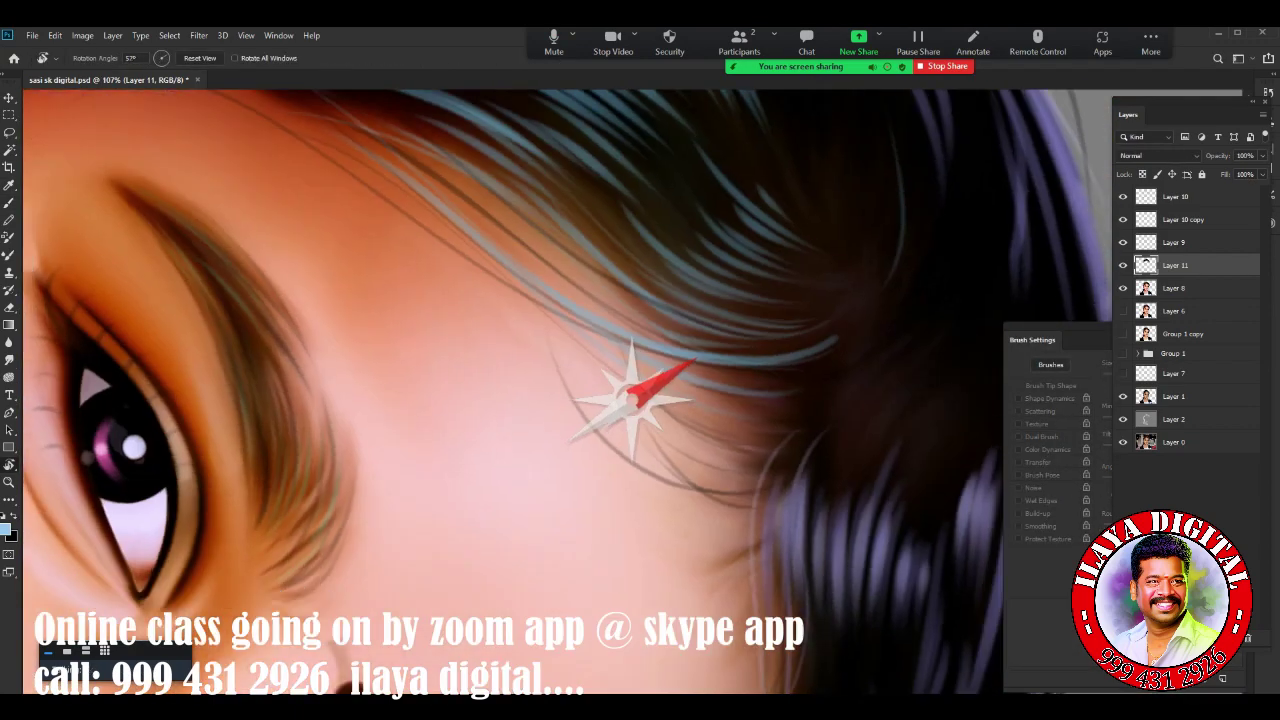
{"action": "scroll", "coordinate": [630, 390], "scroll_direction": "up", "scroll_amount": 3}
{"action": "left_click_drag", "start_coordinate": [114, 350], "coordinate": [520, 420]}
{"action": "left_click_drag", "start_coordinate": [352, 330], "coordinate": [530, 290]}
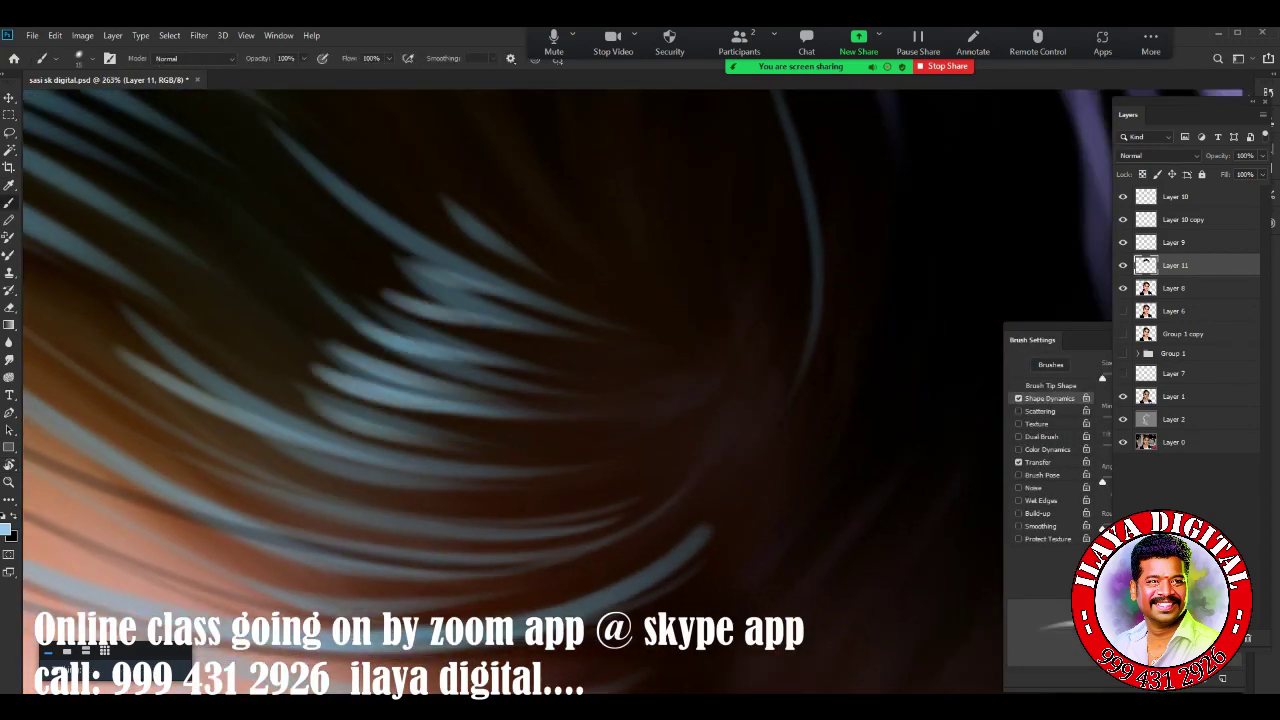
{"action": "left_click_drag", "start_coordinate": [86, 390], "coordinate": [554, 500]}
{"action": "scroll", "coordinate": [540, 380], "scroll_direction": "down", "scroll_amount": 3}
{"action": "scroll", "coordinate": [512, 390], "scroll_direction": "down", "scroll_amount": 5}
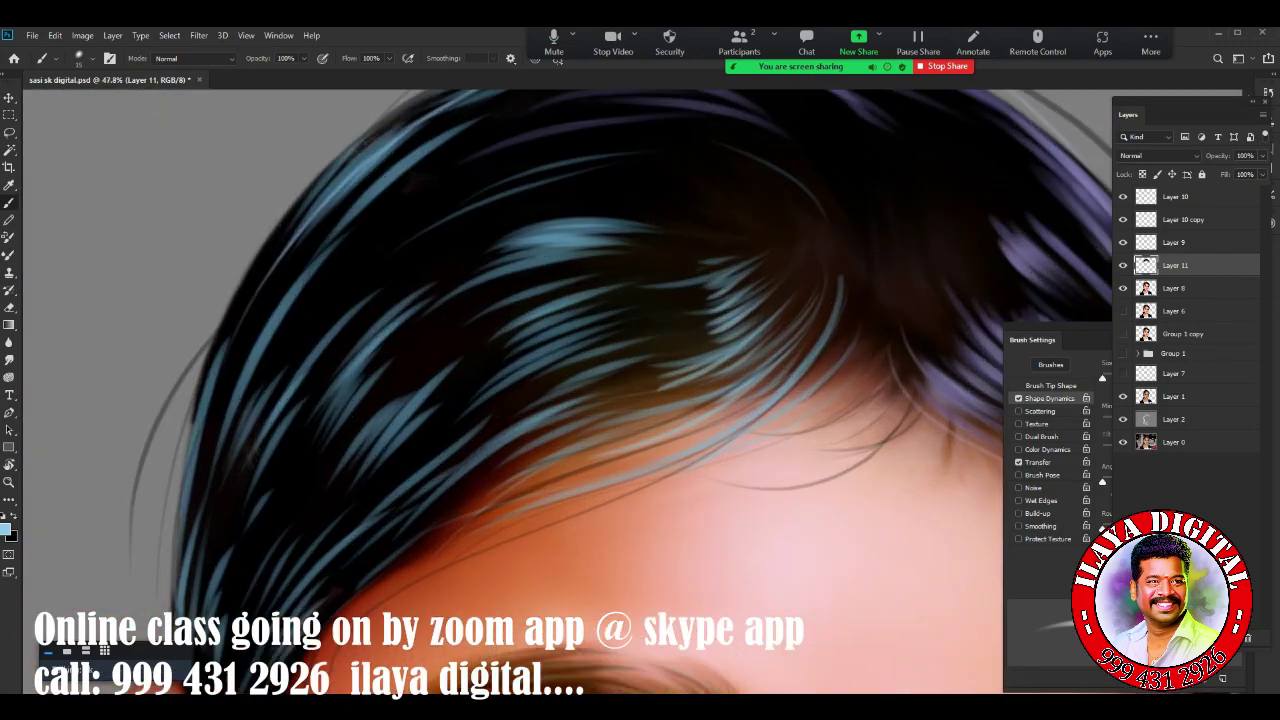
Reset the colour to black, pan to the right-side hair and select the Smudge tool
{"action": "key", "text": "d"}
{"action": "left_click_drag", "start_coordinate": [560, 390], "coordinate": [360, 290]}
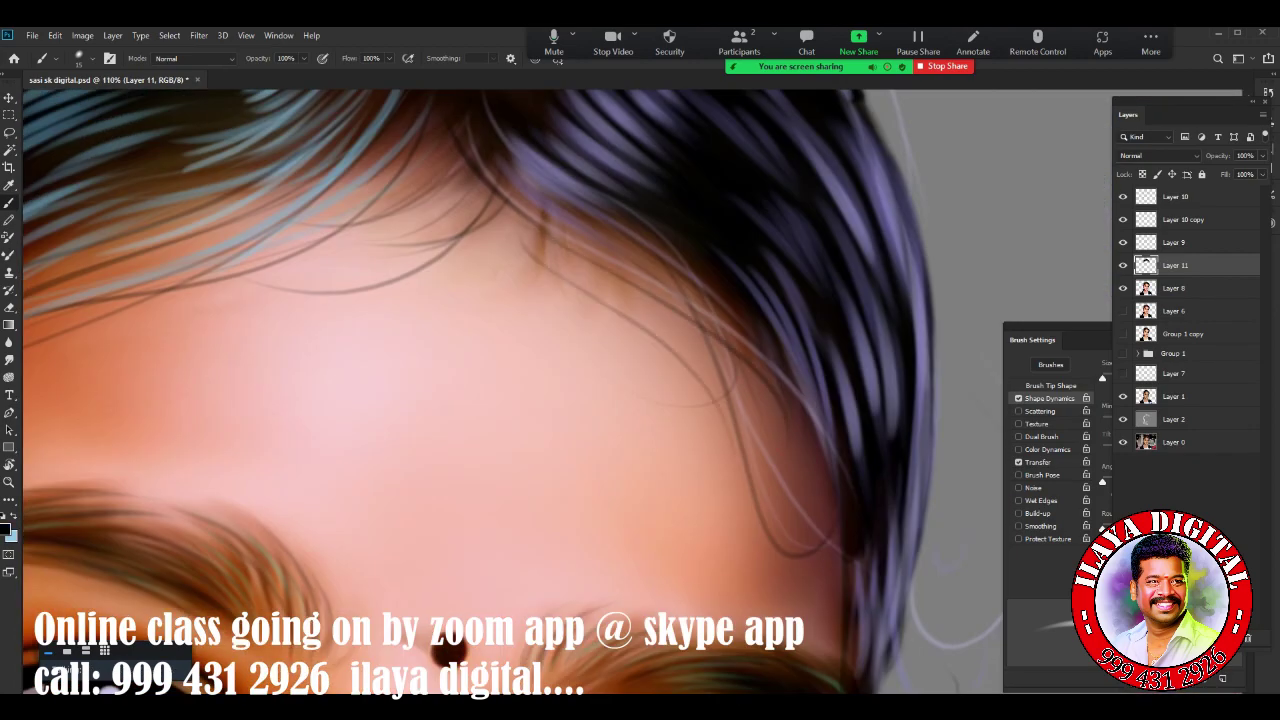
{"action": "scroll", "coordinate": [512, 390], "scroll_direction": "down", "scroll_amount": 3}
{"action": "scroll", "coordinate": [480, 310], "scroll_direction": "up", "scroll_amount": 5}
{"action": "key", "text": "r"}
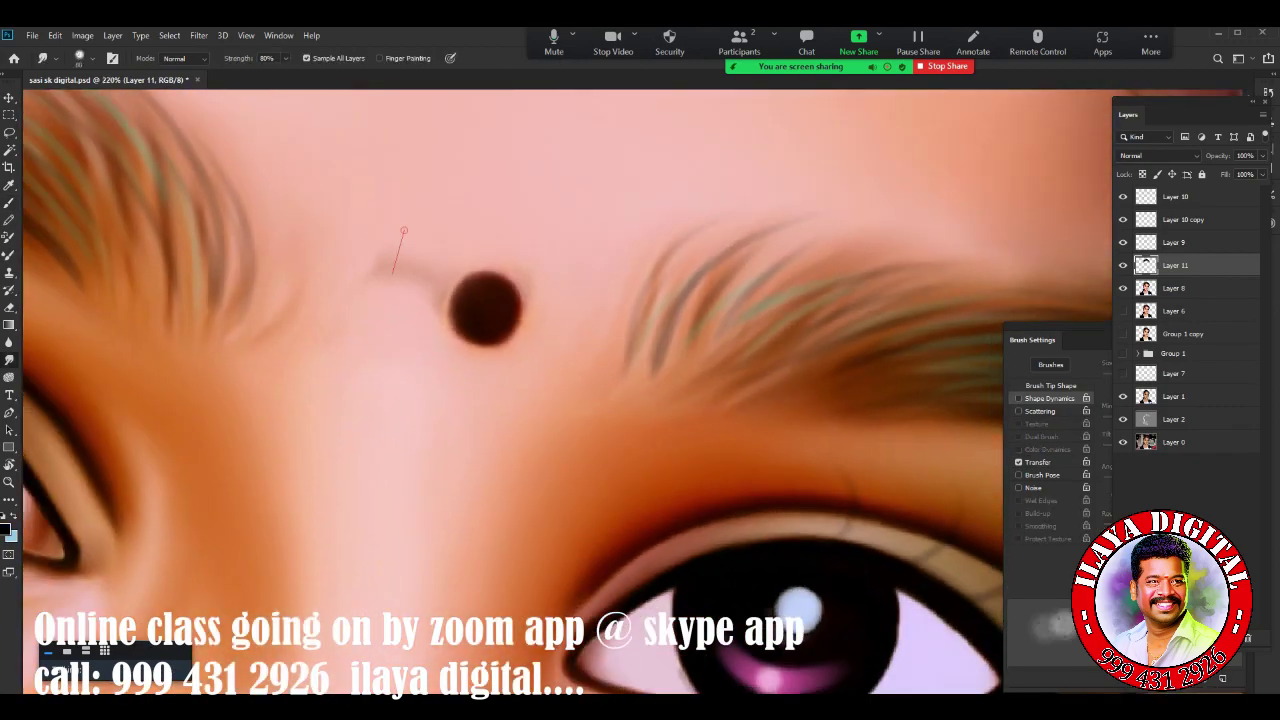
{"action": "scroll", "coordinate": [392, 220], "scroll_direction": "down", "scroll_amount": 5}
{"action": "scroll", "coordinate": [392, 220], "scroll_direction": "down", "scroll_amount": 3}
{"action": "scroll", "coordinate": [392, 220], "scroll_direction": "down", "scroll_amount": 2}
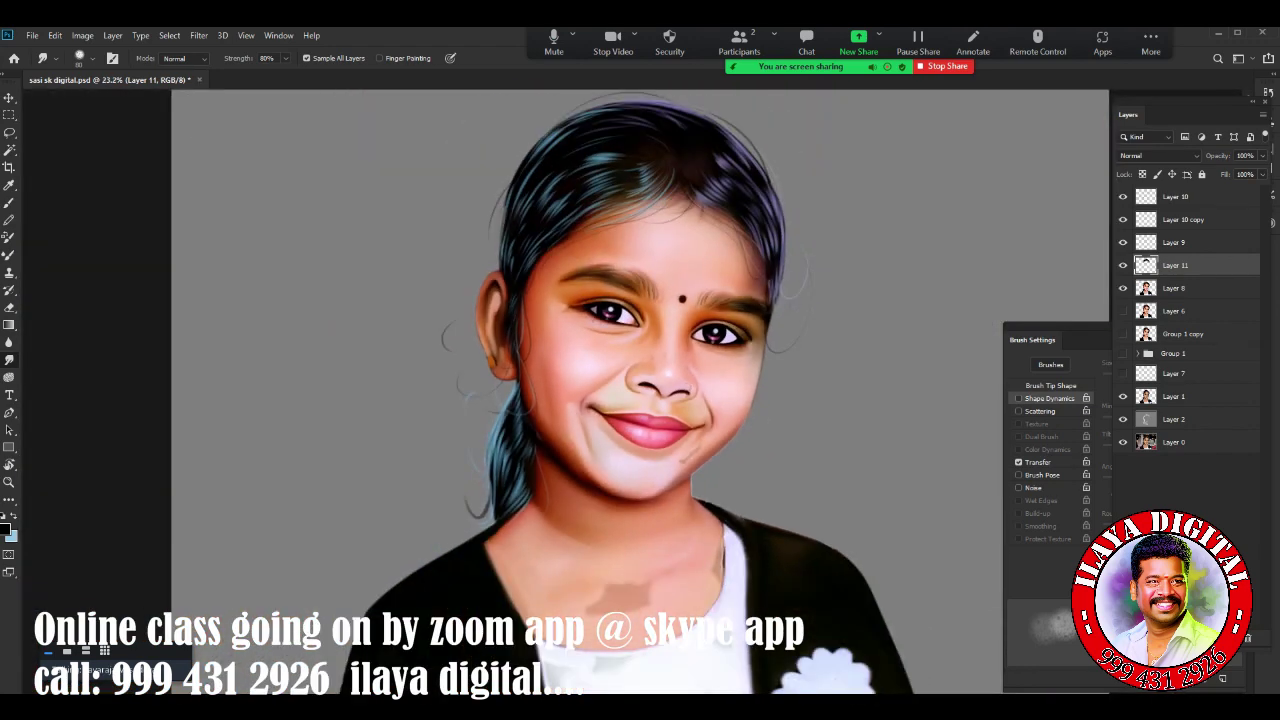
Pick a yellow-green brush colour and trace strands on Layer 10 along the crown edge
{"action": "key", "text": "b"}
{"action": "left_click", "coordinate": [5, 529]}
{"action": "left_click_drag", "start_coordinate": [940, 290], "coordinate": [940, 370]}
{"action": "left_click", "coordinate": [1063, 223]}
{"action": "scroll", "coordinate": [640, 390], "scroll_direction": "up", "scroll_amount": 3}
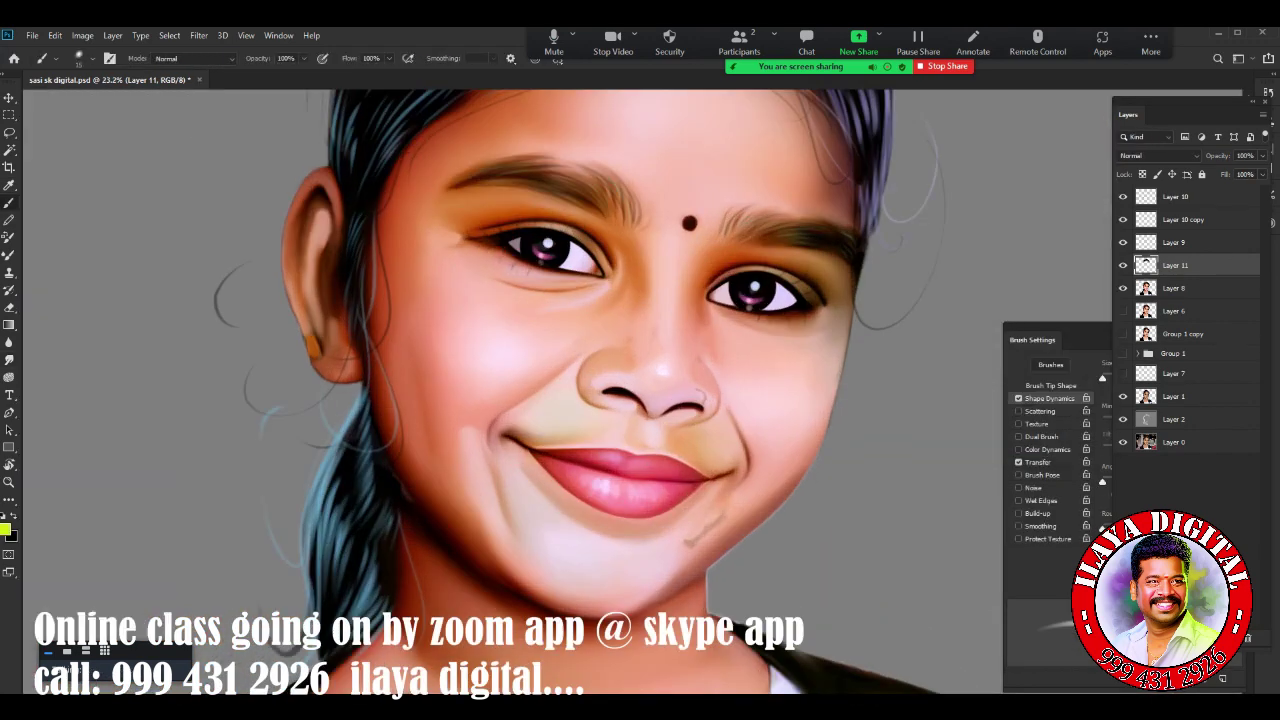
{"action": "left_click", "coordinate": [1175, 196]}
{"action": "scroll", "coordinate": [640, 390], "scroll_direction": "down", "scroll_amount": 2}
{"action": "scroll", "coordinate": [640, 390], "scroll_direction": "down", "scroll_amount": 5}
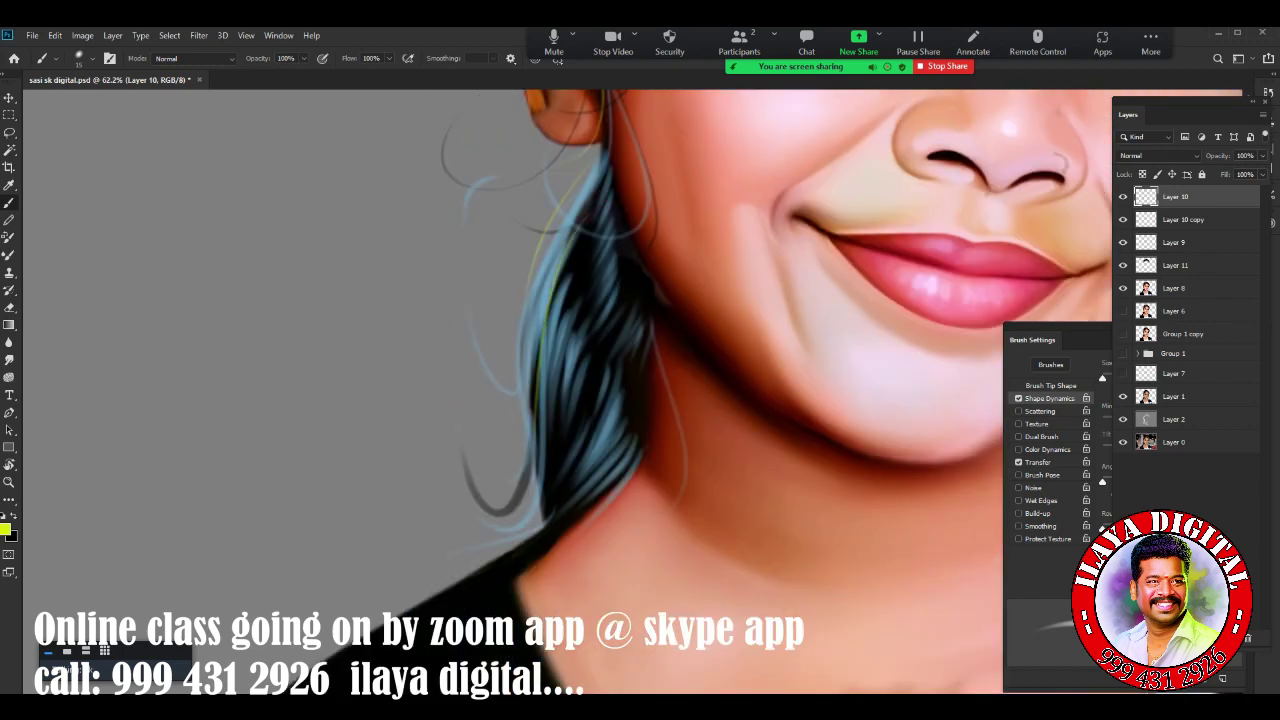
{"action": "scroll", "coordinate": [640, 390], "scroll_direction": "up", "scroll_amount": 7}
{"action": "scroll", "coordinate": [640, 390], "scroll_direction": "up", "scroll_amount": 10}
{"action": "scroll", "coordinate": [640, 390], "scroll_direction": "up", "scroll_amount": 7}
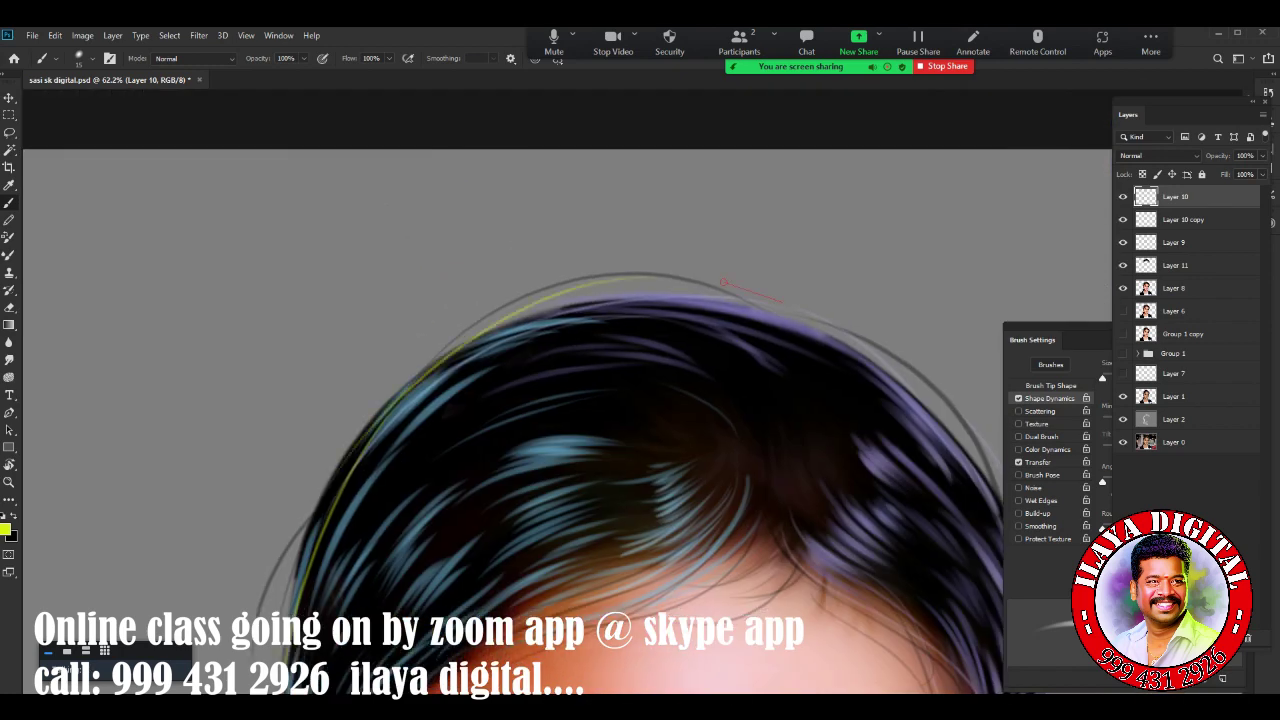
{"action": "scroll", "coordinate": [640, 390], "scroll_direction": "right", "scroll_amount": 10}
{"action": "scroll", "coordinate": [513, 154], "scroll_direction": "down", "scroll_amount": 5}
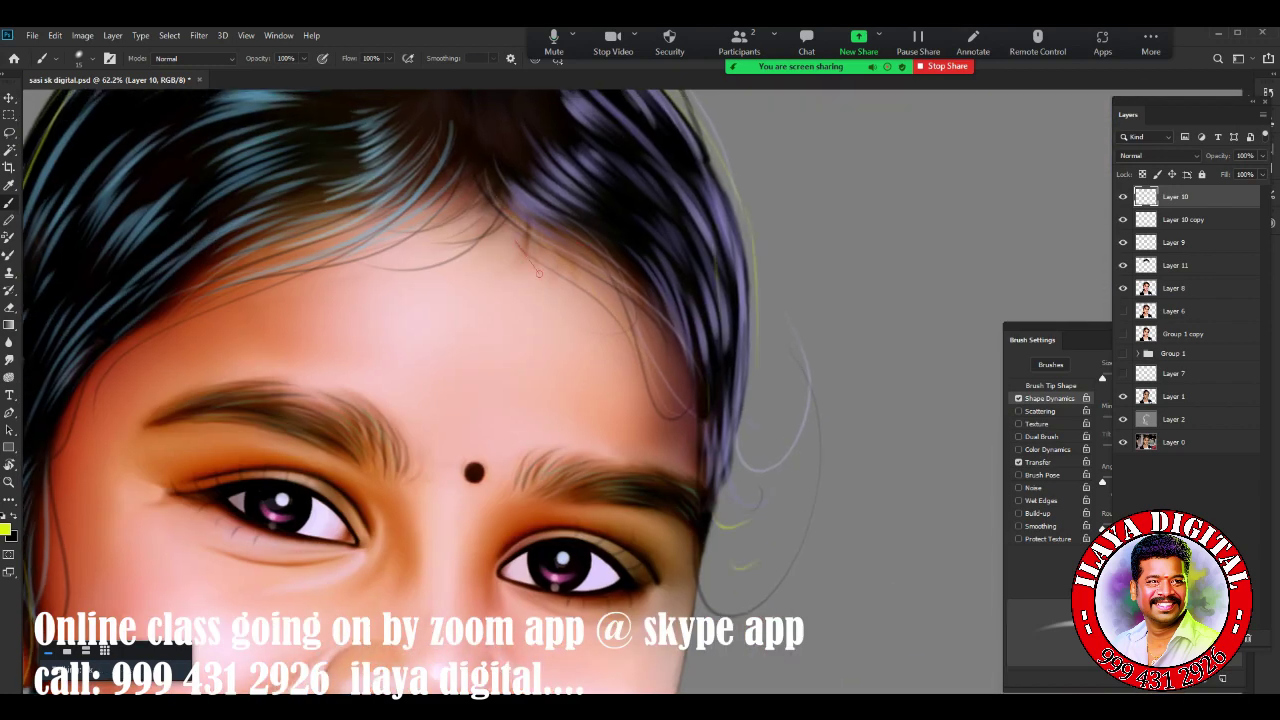
Add magenta strands to the crown outline and fit the portrait on screen
{"action": "left_click", "coordinate": [5, 529]}
{"action": "left_click", "coordinate": [1063, 234]}
{"action": "scroll", "coordinate": [650, 410], "scroll_direction": "up", "scroll_amount": 2}
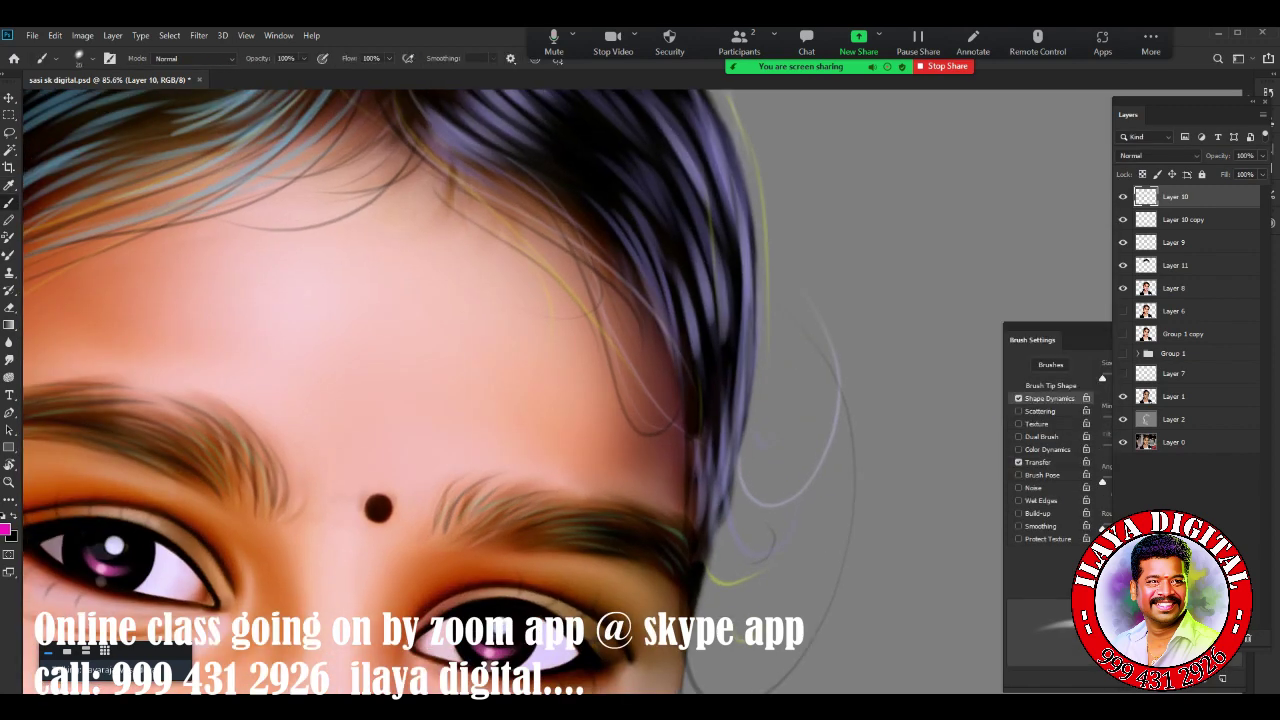
{"action": "scroll", "coordinate": [450, 330], "scroll_direction": "up", "scroll_amount": 2}
{"action": "scroll", "coordinate": [450, 390], "scroll_direction": "down", "scroll_amount": 2}
{"action": "scroll", "coordinate": [450, 390], "scroll_direction": "down", "scroll_amount": 2}
{"action": "scroll", "coordinate": [450, 390], "scroll_direction": "up", "scroll_amount": 6}
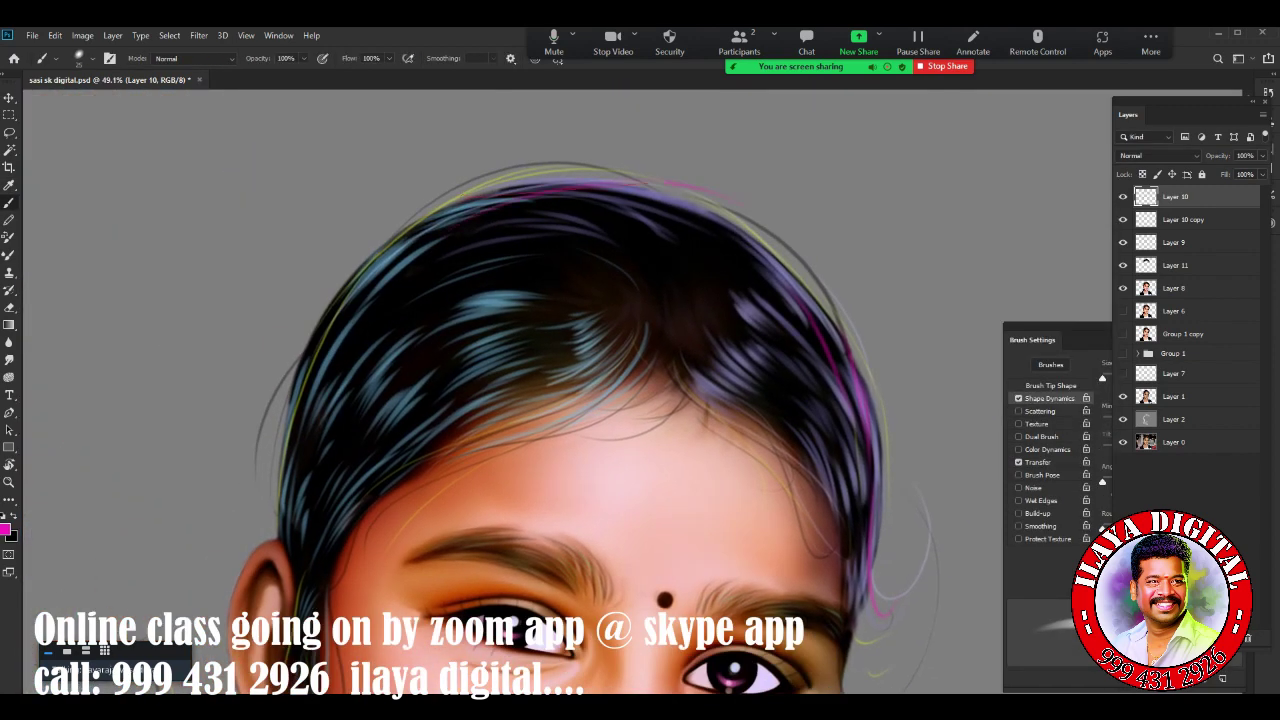
{"action": "key", "text": "ctrl+0"}
Open BG (101).jpeg and drag it into the portrait document
{"action": "left_click", "coordinate": [32, 35]}
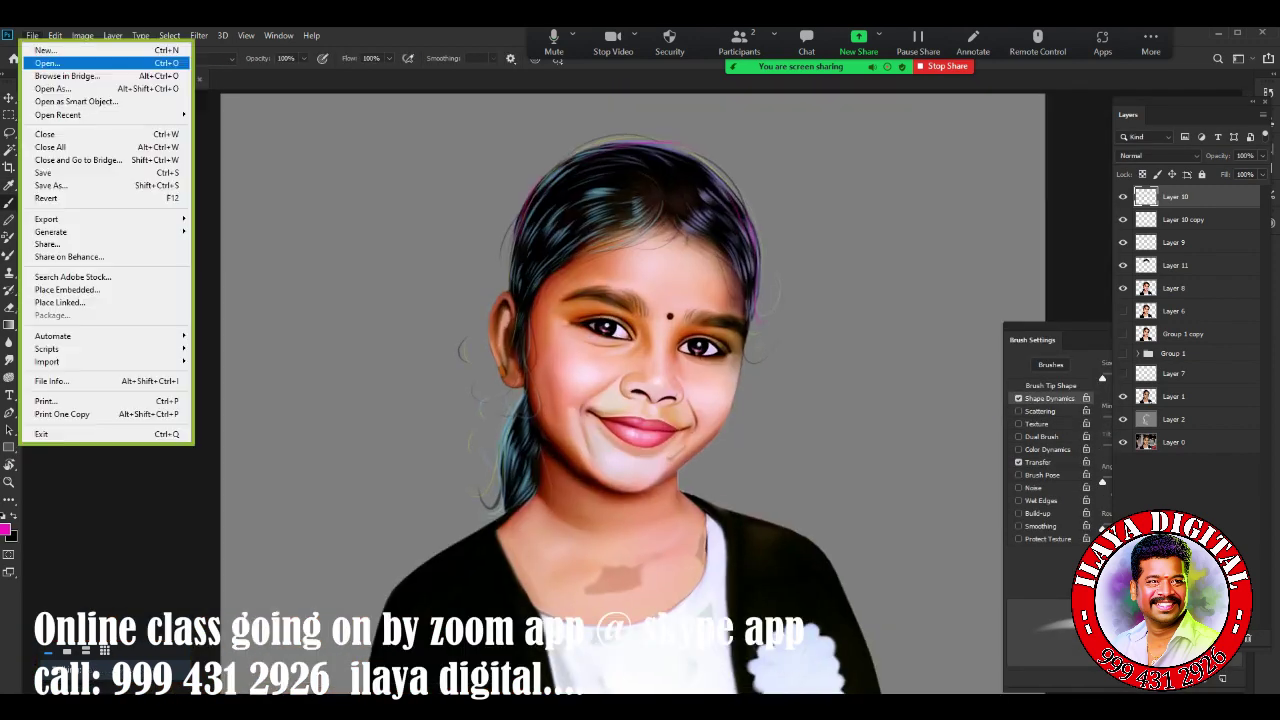
{"action": "key", "text": "Escape"}
{"action": "key", "text": "ctrl+o"}
{"action": "key", "text": "Return"}
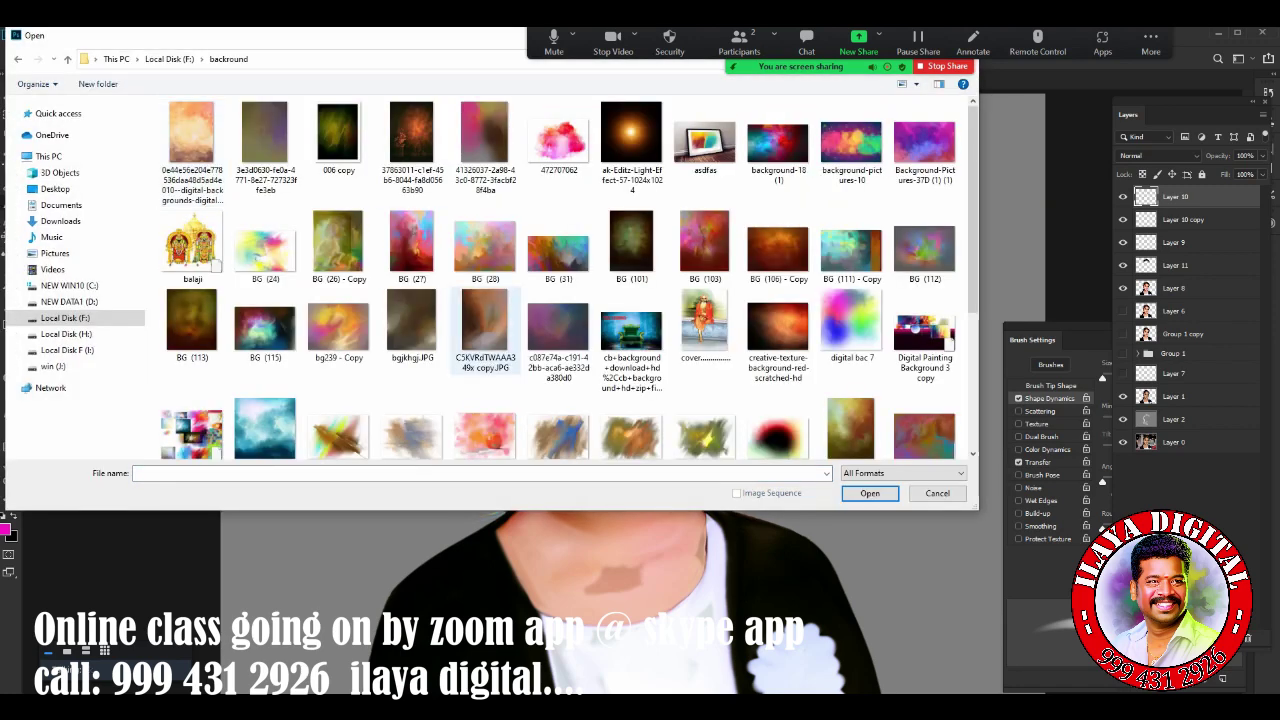
{"action": "key", "text": "Escape"}
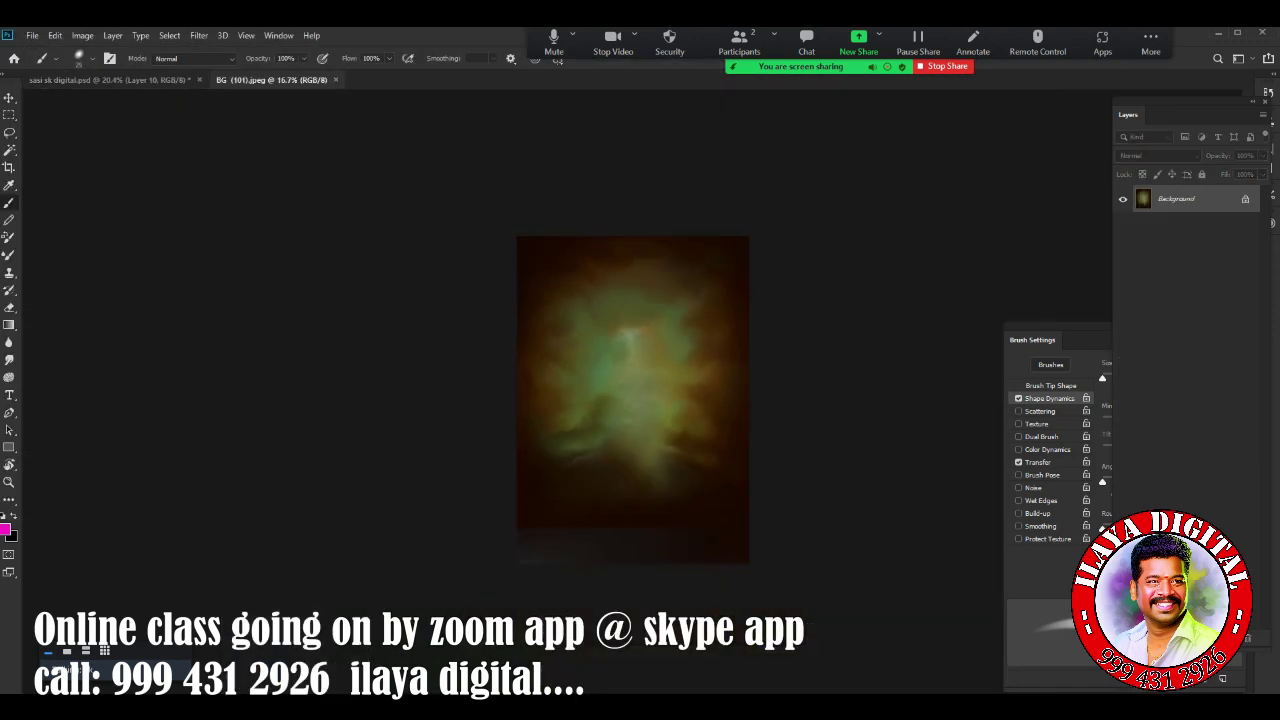
{"action": "key", "text": "v"}
{"action": "left_click_drag", "start_coordinate": [633, 394], "coordinate": [476, 289]}
Stretch the background to fill the canvas and move it behind the painted portrait
{"action": "key", "text": "ctrl+minus"}
{"action": "key", "text": "ctrl+minus"}
{"action": "key", "text": "ctrl+t"}
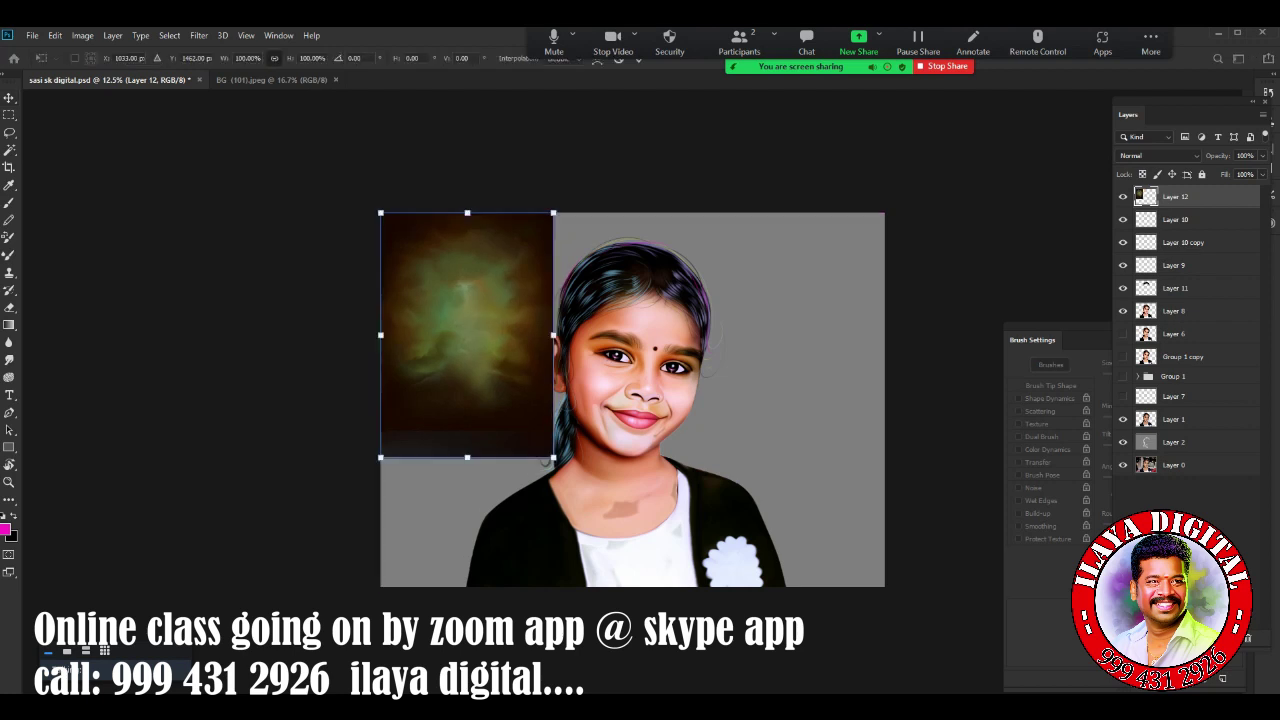
{"action": "left_click_drag", "start_coordinate": [551, 335], "coordinate": [884, 335]}
{"action": "left_click_drag", "start_coordinate": [632, 457], "coordinate": [632, 587]}
{"action": "key", "text": "Return"}
{"action": "key", "text": "ctrl+bracketleft"}
{"action": "key", "text": "ctrl+bracketleft"}
{"action": "key", "text": "ctrl+bracketleft"}
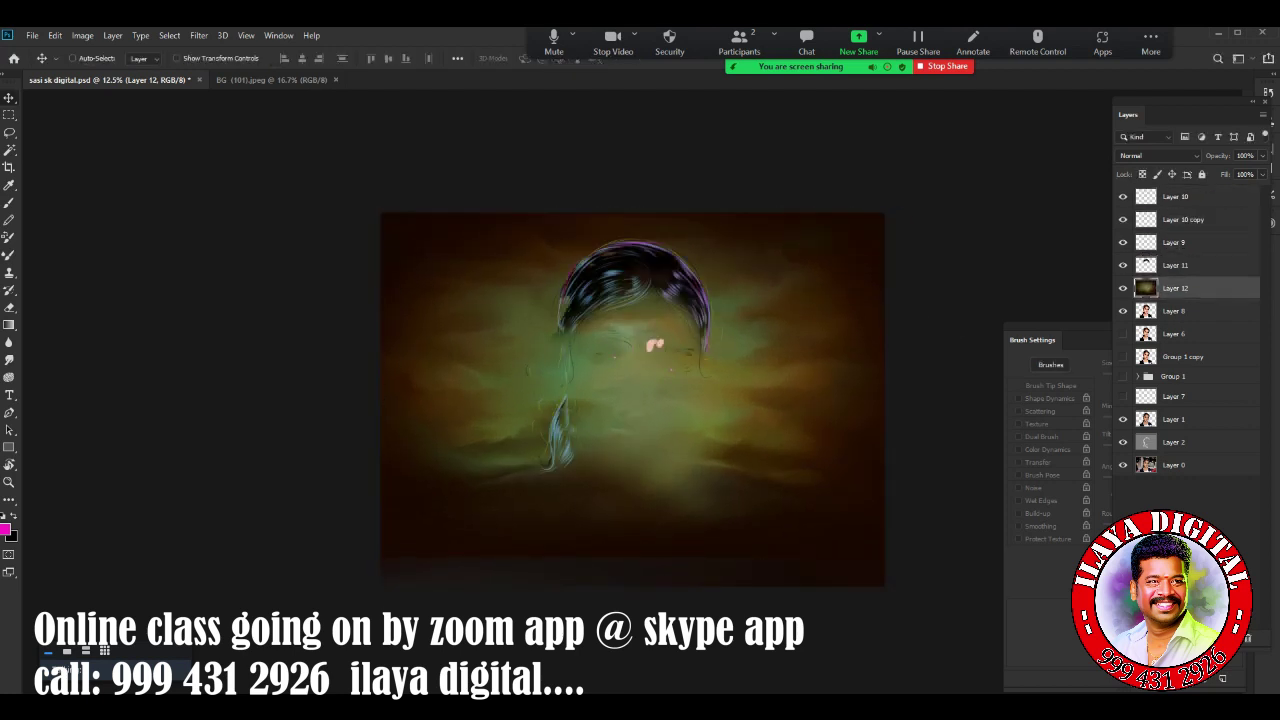
{"action": "key", "text": "ctrl+bracketleft"}
{"action": "key", "text": "ctrl+bracketleft"}
{"action": "key", "text": "ctrl+bracketleft"}
{"action": "key", "text": "ctrl+bracketleft"}
{"action": "key", "text": "ctrl+bracketleft"}
Add a new empty layer on top and select the whole canvas
{"action": "key", "text": "ctrl+shift+alt+n"}
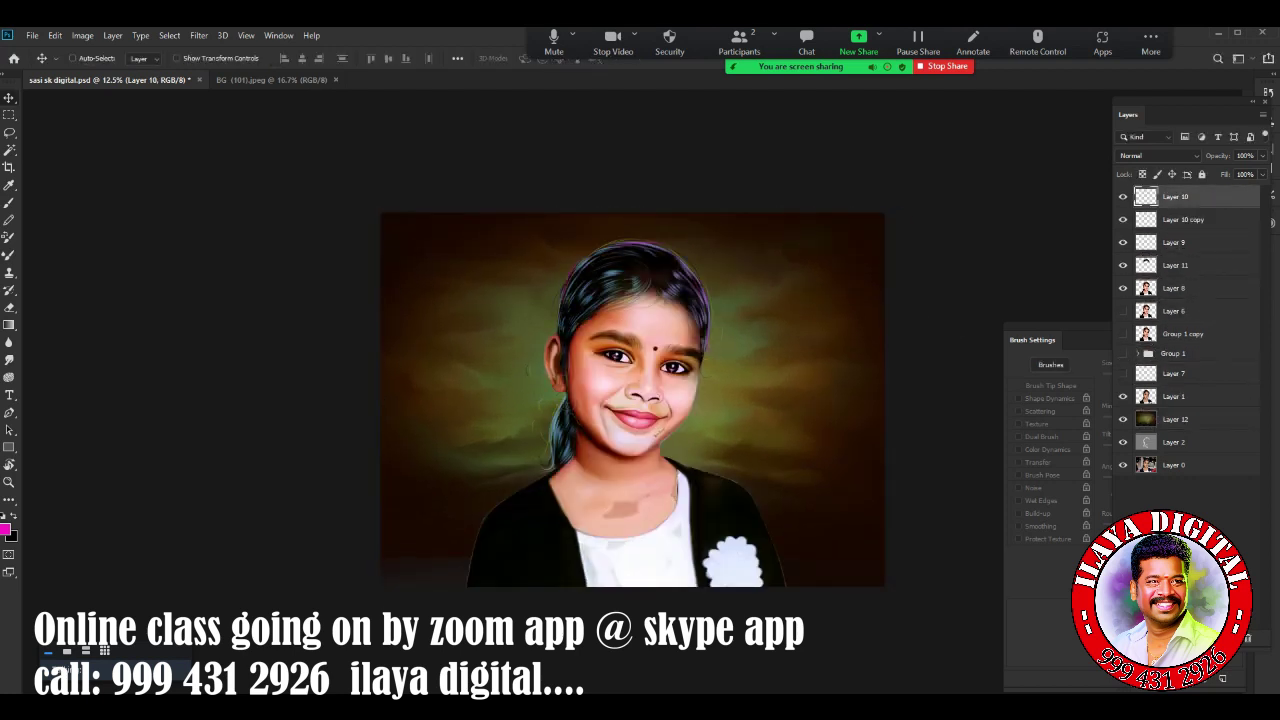
{"action": "key", "text": "m"}
{"action": "key", "text": "ctrl+a"}
Stroke the canvas selection with a magenta border, then recolour it white
{"action": "right_click", "coordinate": [730, 277]}
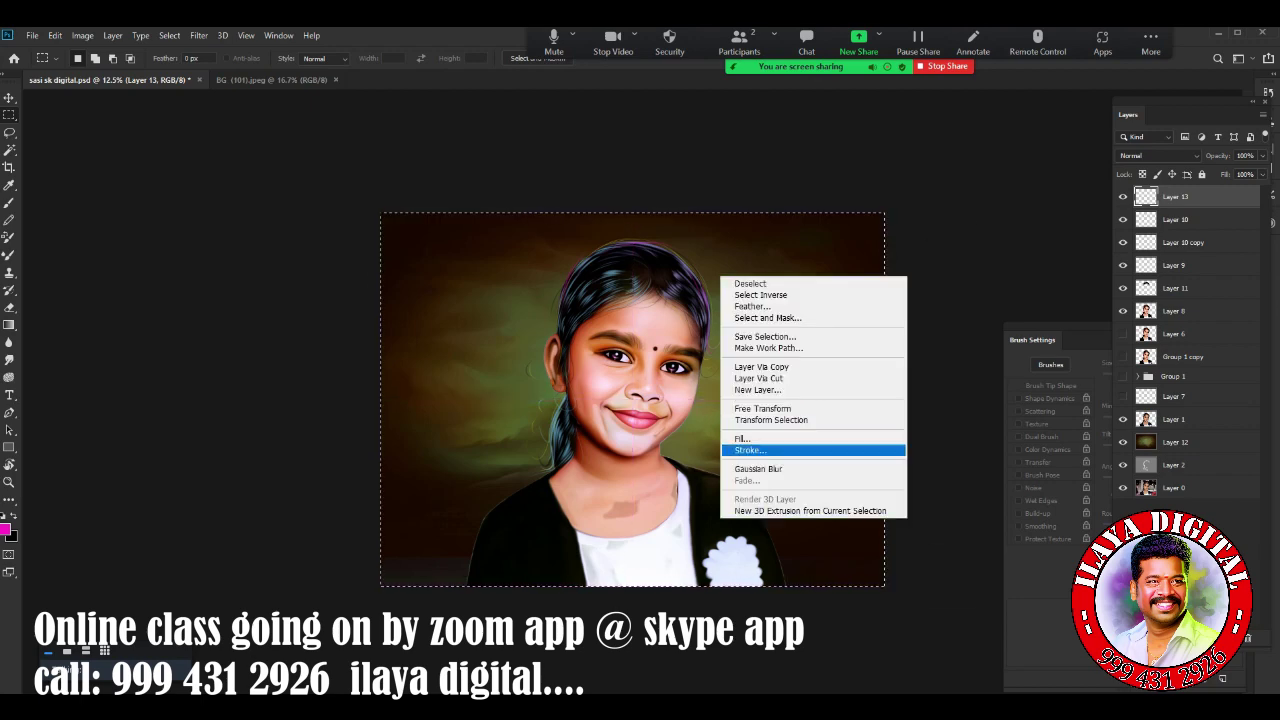
{"action": "left_click", "coordinate": [770, 449]}
{"action": "left_click", "coordinate": [734, 200]}
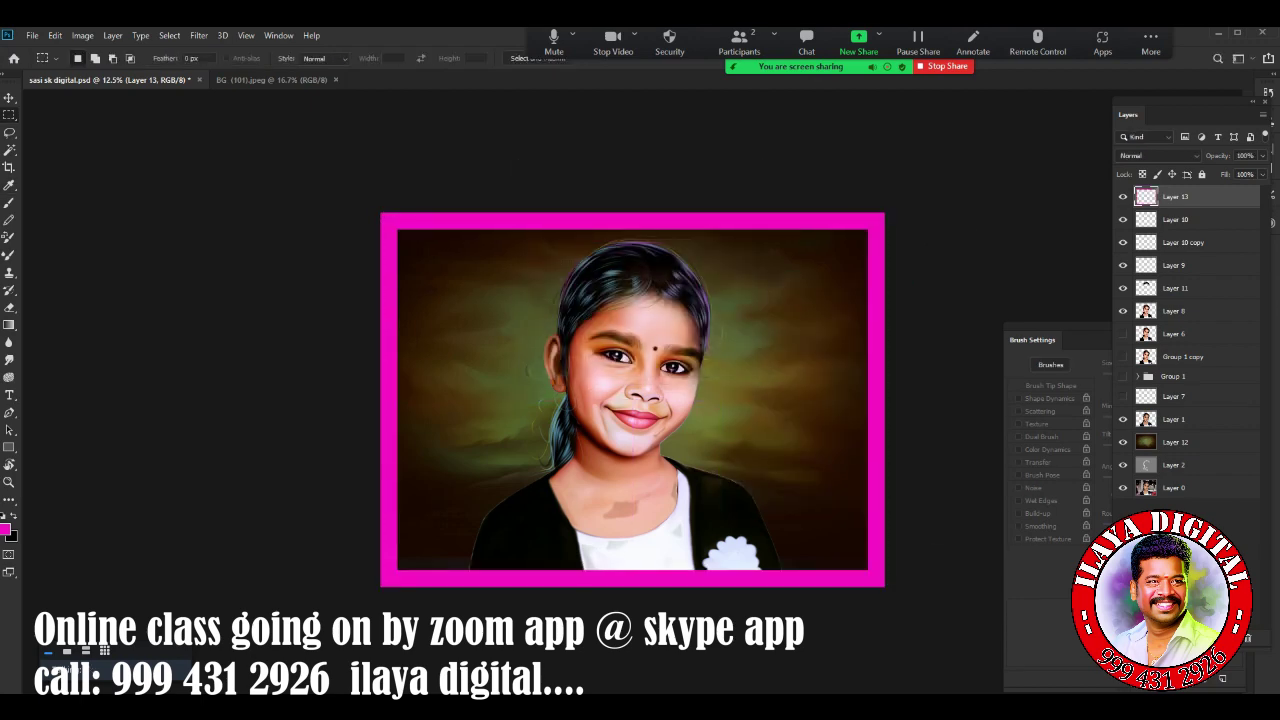
{"action": "key", "text": "ctrl+alt+u"}
{"action": "key", "text": "Return"}
Group the painted layers into Group 2 and make a merged copy
{"action": "scroll", "coordinate": [632, 400], "scroll_direction": "up", "scroll_amount": 2}
{"action": "key", "text": "alt+bracketleft"}
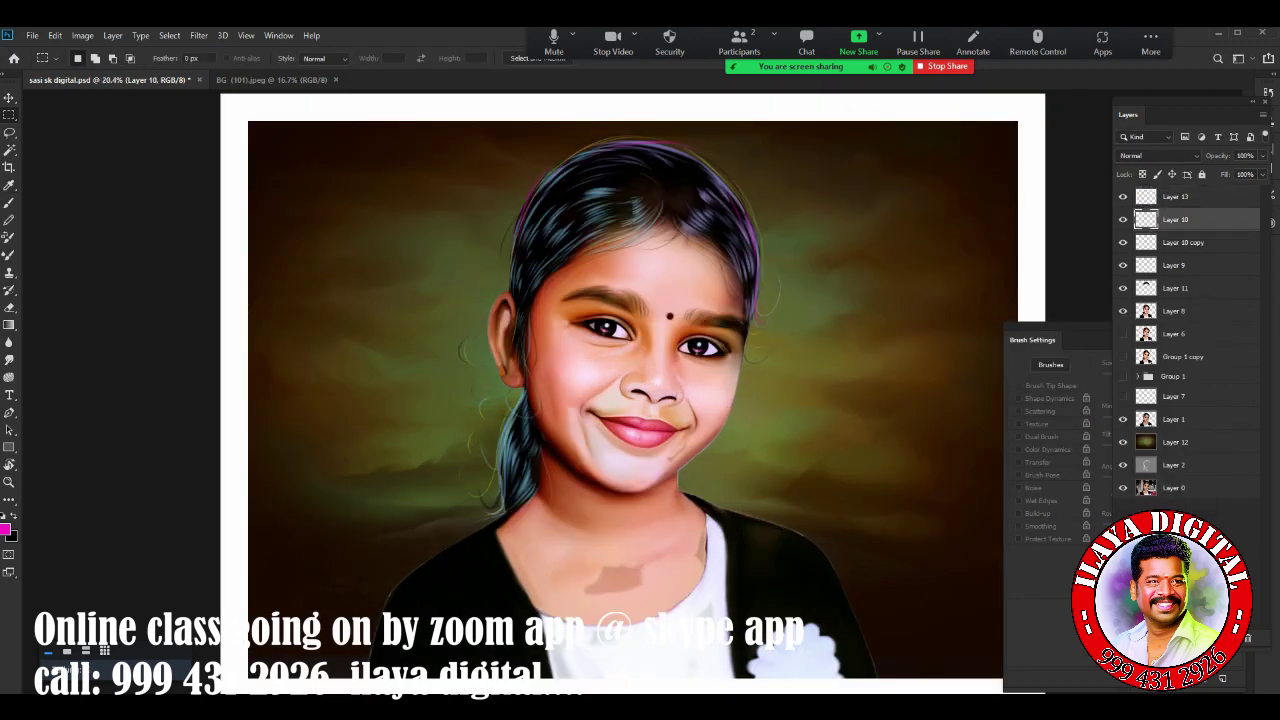
{"action": "key", "text": "alt+shift+bracketleft"}
{"action": "key", "text": "alt+shift+bracketleft"}
{"action": "key", "text": "alt+shift+bracketleft"}
{"action": "key", "text": "ctrl+g"}
{"action": "key", "text": "e"}
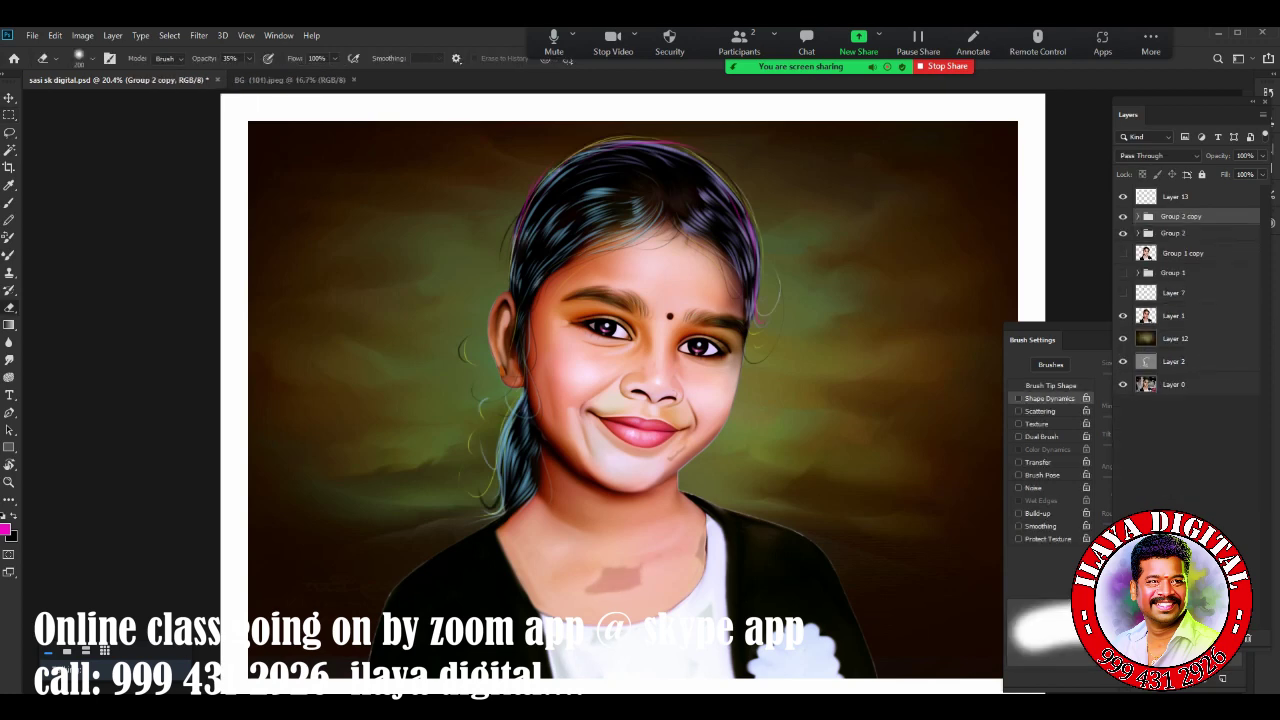
{"action": "key", "text": "ctrl+alt+e"}
{"action": "key", "text": "ctrl+comma"}
{"action": "key", "text": "ctrl+comma"}
Duplicate the merged copy, undoing and redoing the grouping and merged copies
{"action": "key", "text": "ctrl+j"}
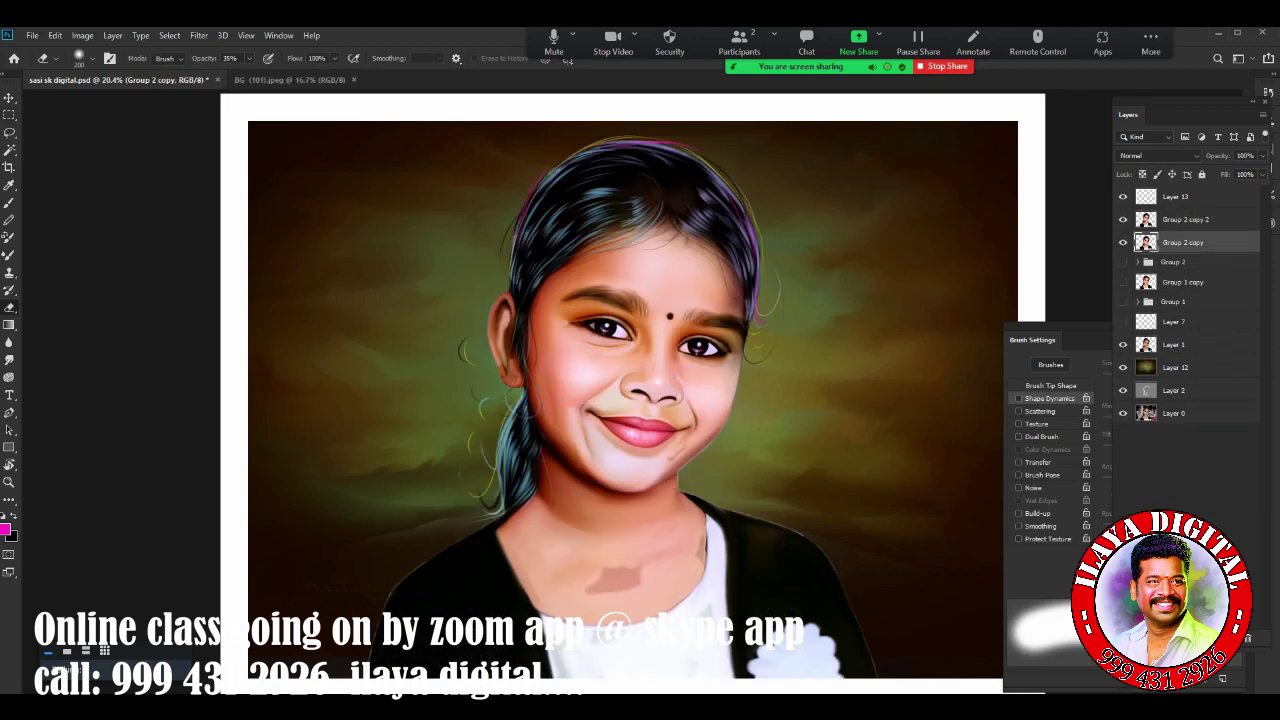
{"action": "key", "text": "ctrl+u"}
{"action": "key", "text": "Escape"}
{"action": "key", "text": "ctrl+z"}
{"action": "key", "text": "ctrl+z"}
{"action": "key", "text": "ctrl+z"}
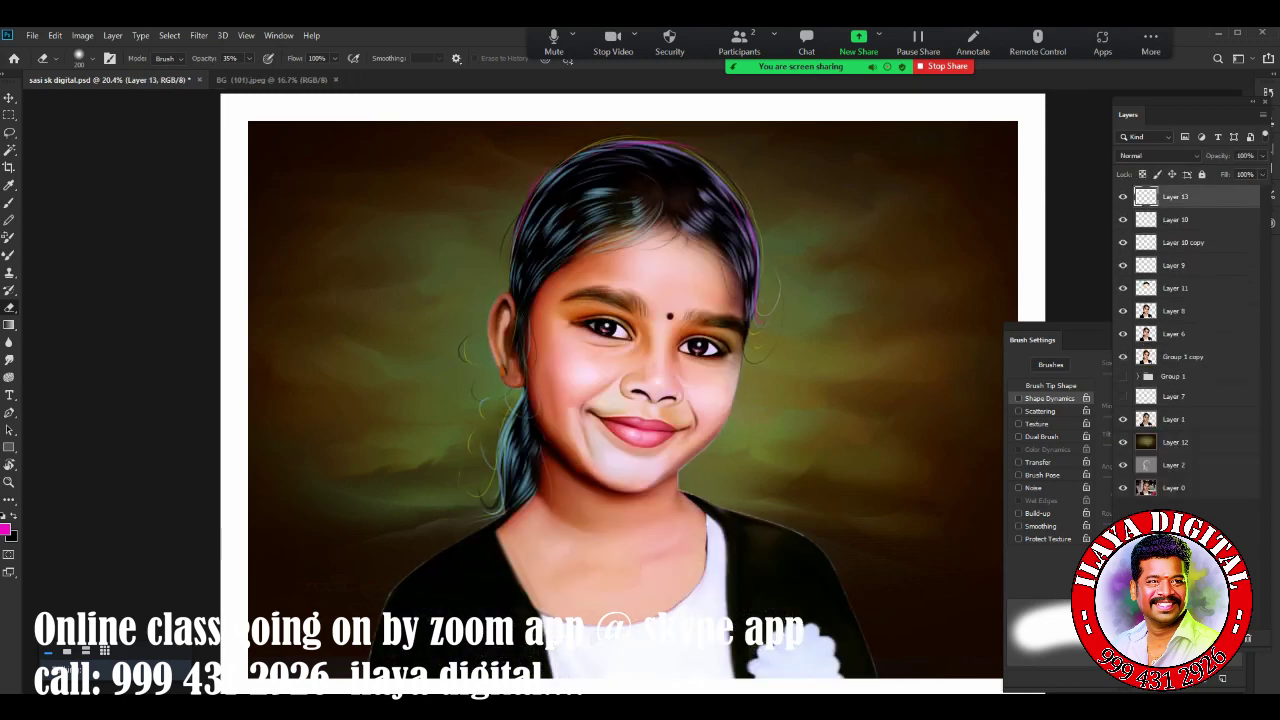
{"action": "key", "text": "ctrl+z"}
{"action": "key", "text": "ctrl+shift+z"}
{"action": "key", "text": "ctrl+shift+z"}
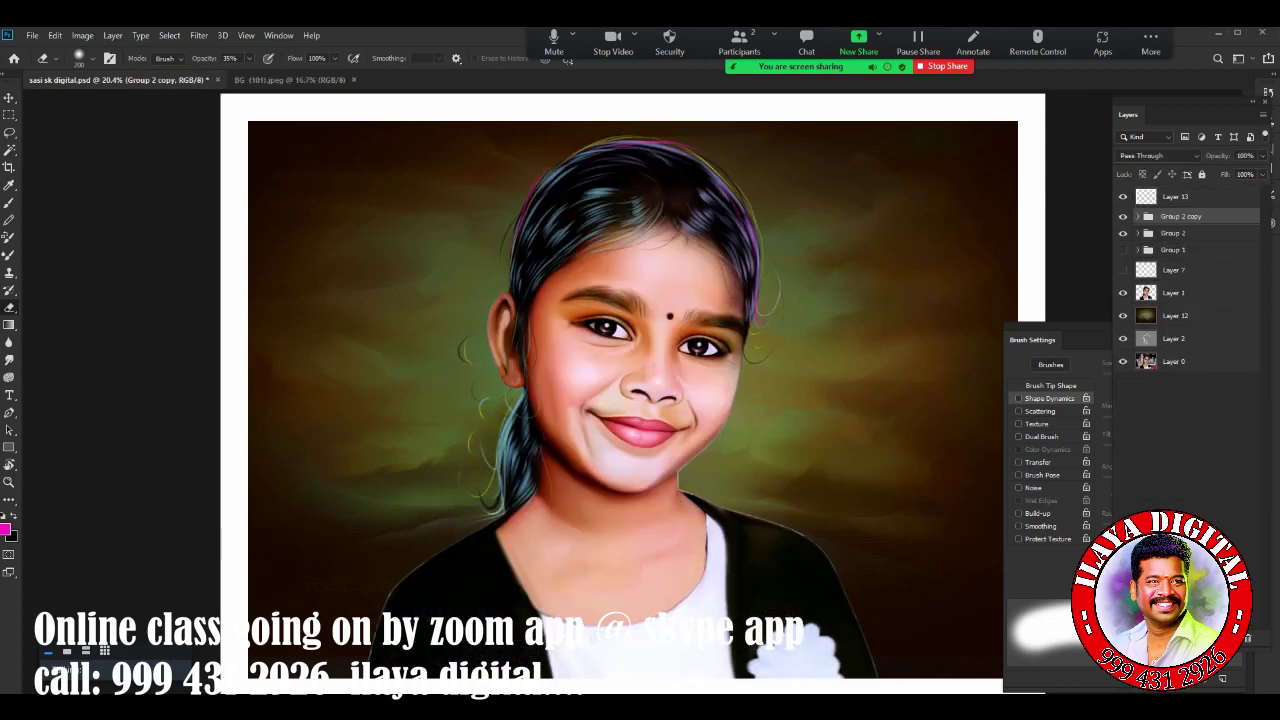
{"action": "key", "text": "ctrl+shift+z"}
{"action": "key", "text": "ctrl+shift+z"}
Darken Group 2 copy to black (Lightness -100) and enlarge it around the girl
{"action": "key", "text": "ctrl+u"}
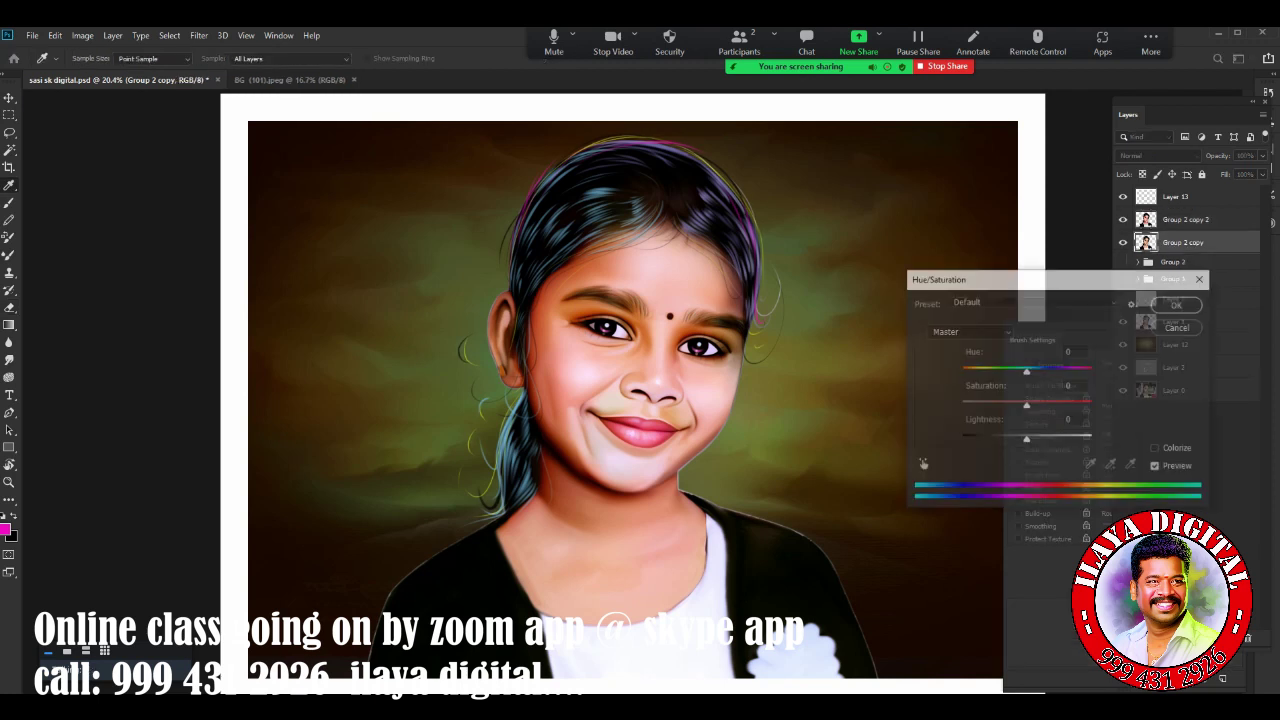
{"action": "key", "text": "Return"}
{"action": "key", "text": "ctrl+t"}
{"action": "left_click_drag", "start_coordinate": [622, 133], "coordinate": [619, 113]}
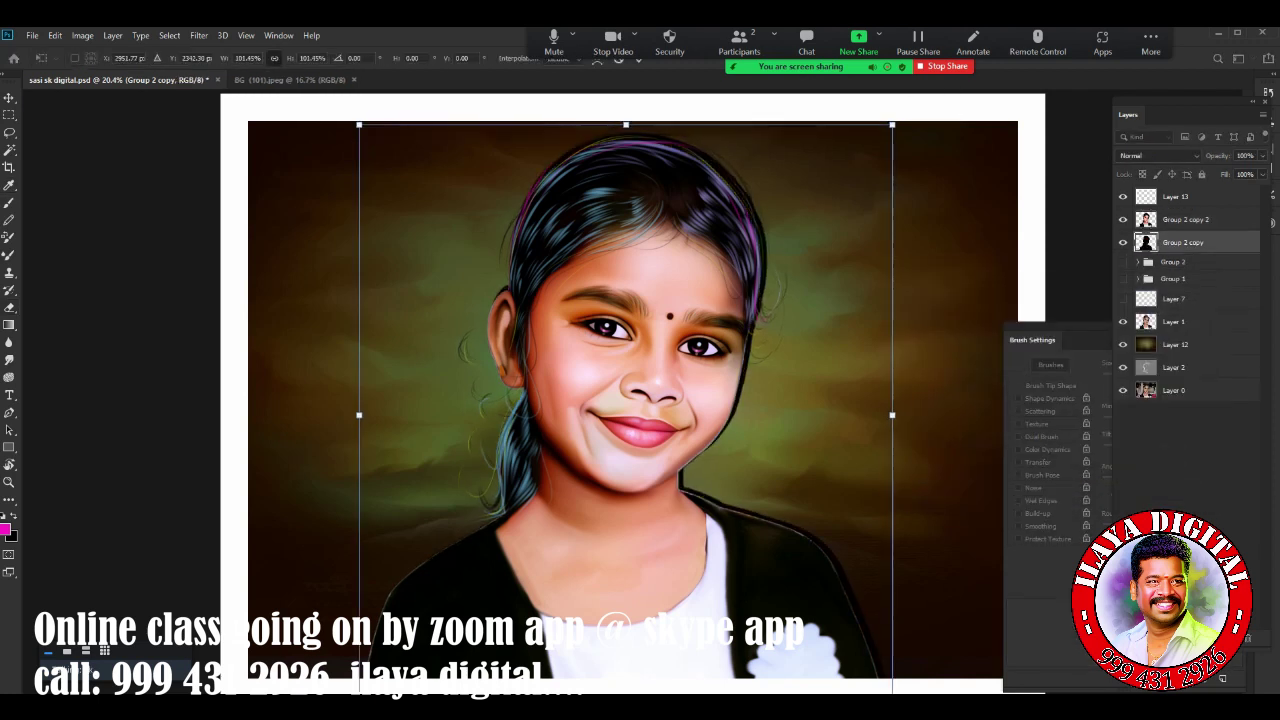
{"action": "left_click_drag", "start_coordinate": [359, 420], "coordinate": [336, 415]}
{"action": "left_click_drag", "start_coordinate": [885, 420], "coordinate": [903, 415]}
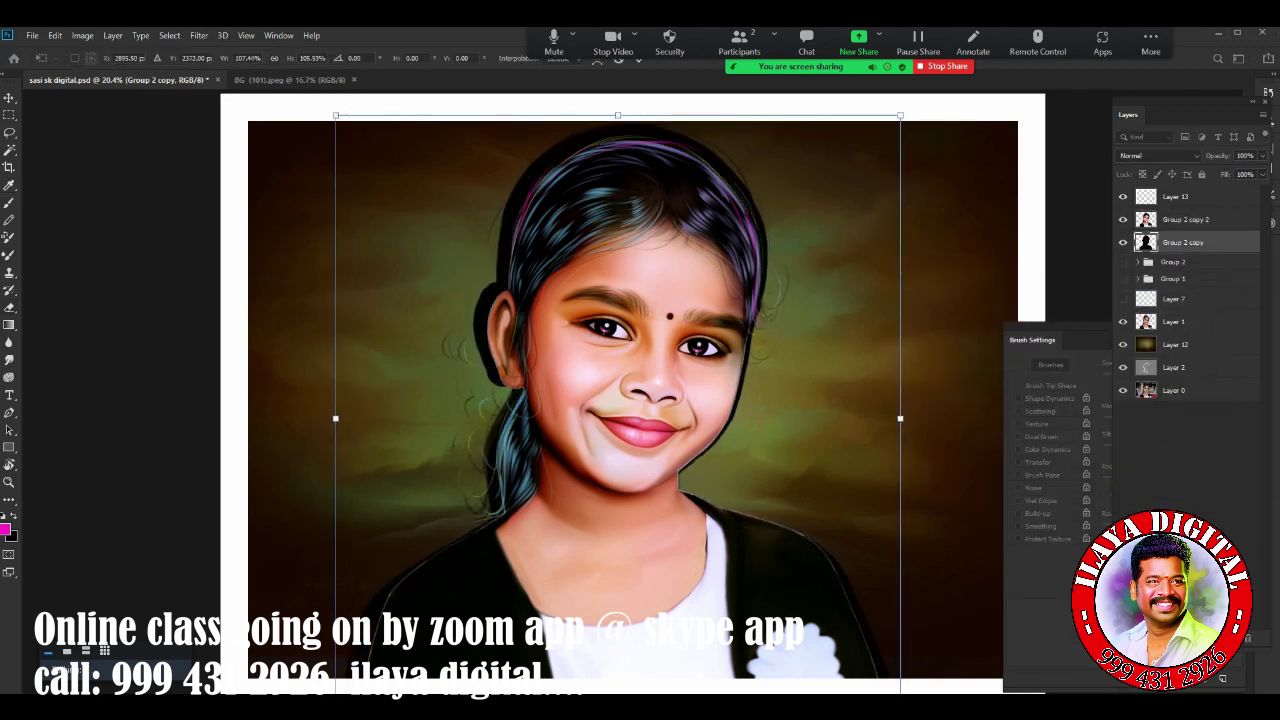
{"action": "key", "text": "Return"}
Gaussian-blur the dark copy, set its lightness to +21, then start Hue/Saturation on Group 2 copy 2
{"action": "key", "text": "e"}
{"action": "left_click", "coordinate": [199, 35]}
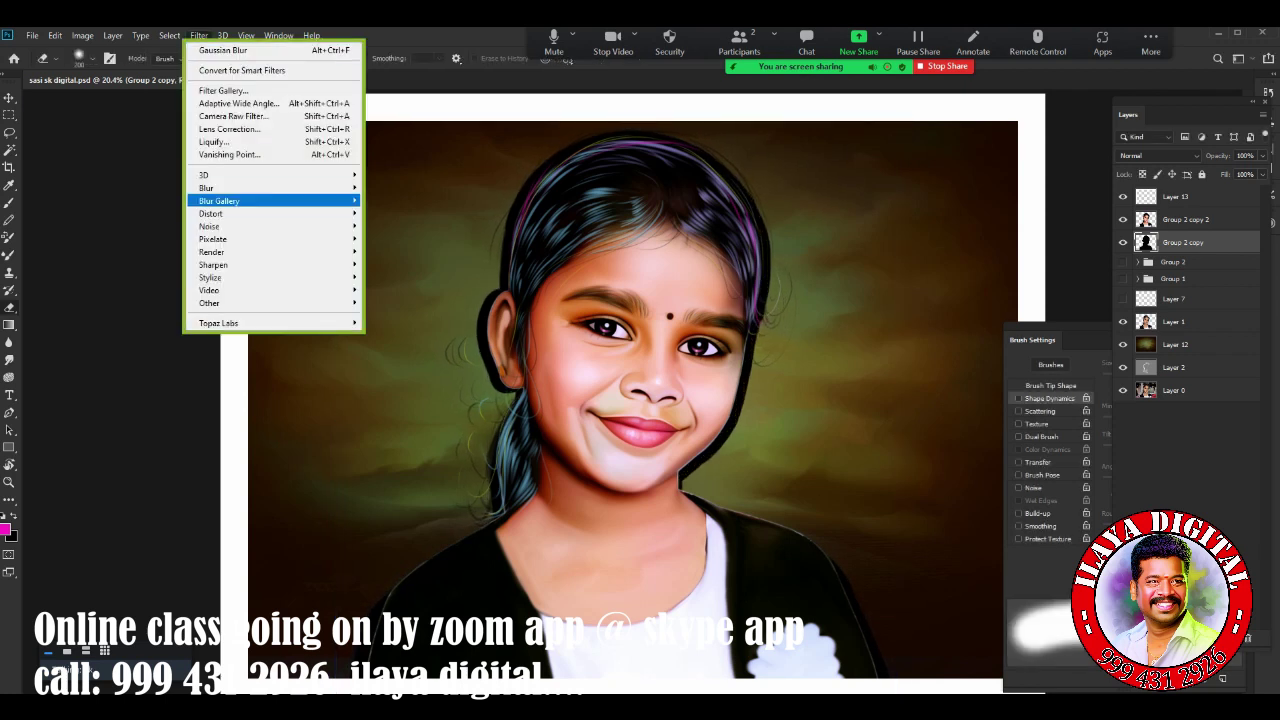
{"action": "left_click", "coordinate": [386, 237]}
{"action": "key", "text": "Return"}
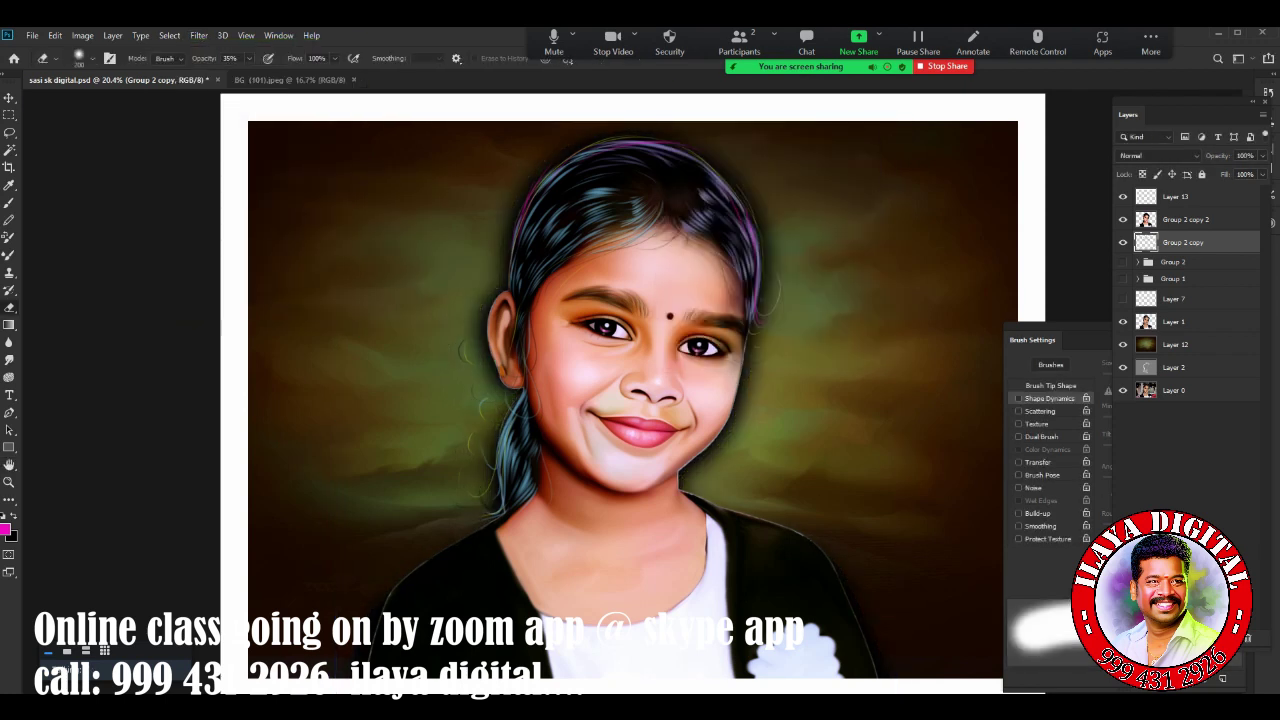
{"action": "key", "text": "ctrl+alt+u"}
{"action": "left_click_drag", "start_coordinate": [1057, 440], "coordinate": [1040, 440]}
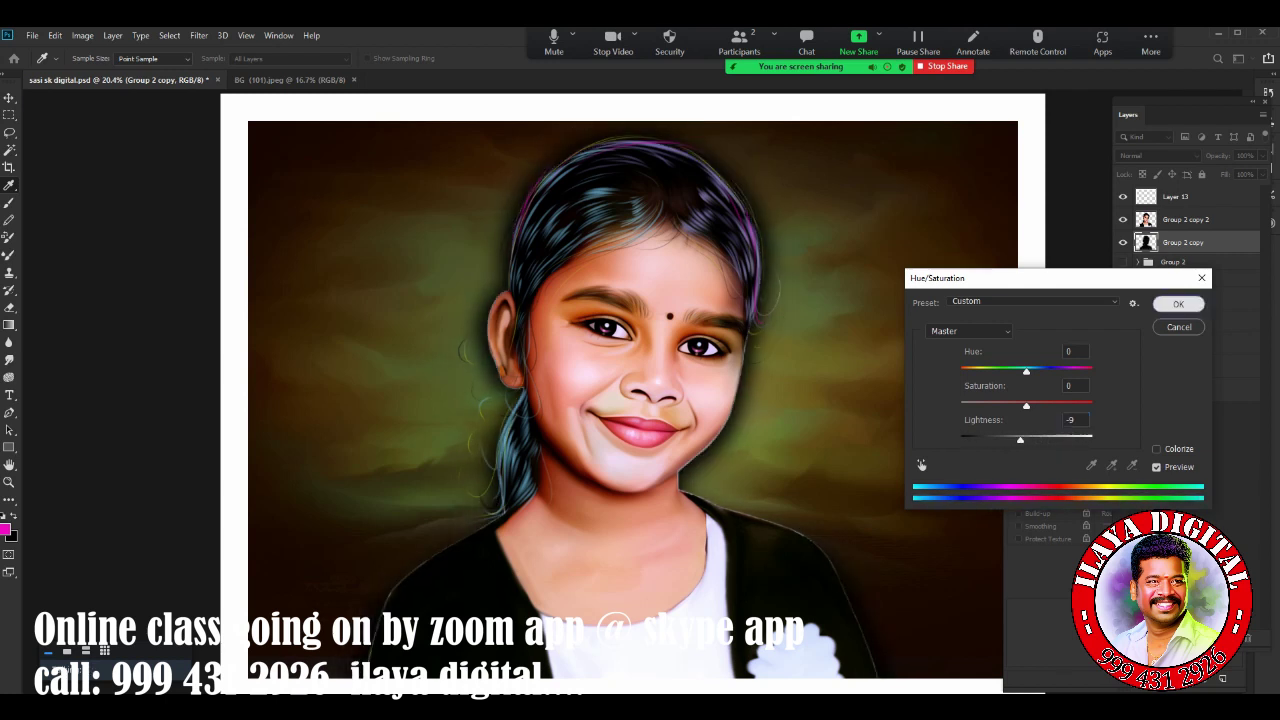
{"action": "left_click", "coordinate": [1178, 304]}
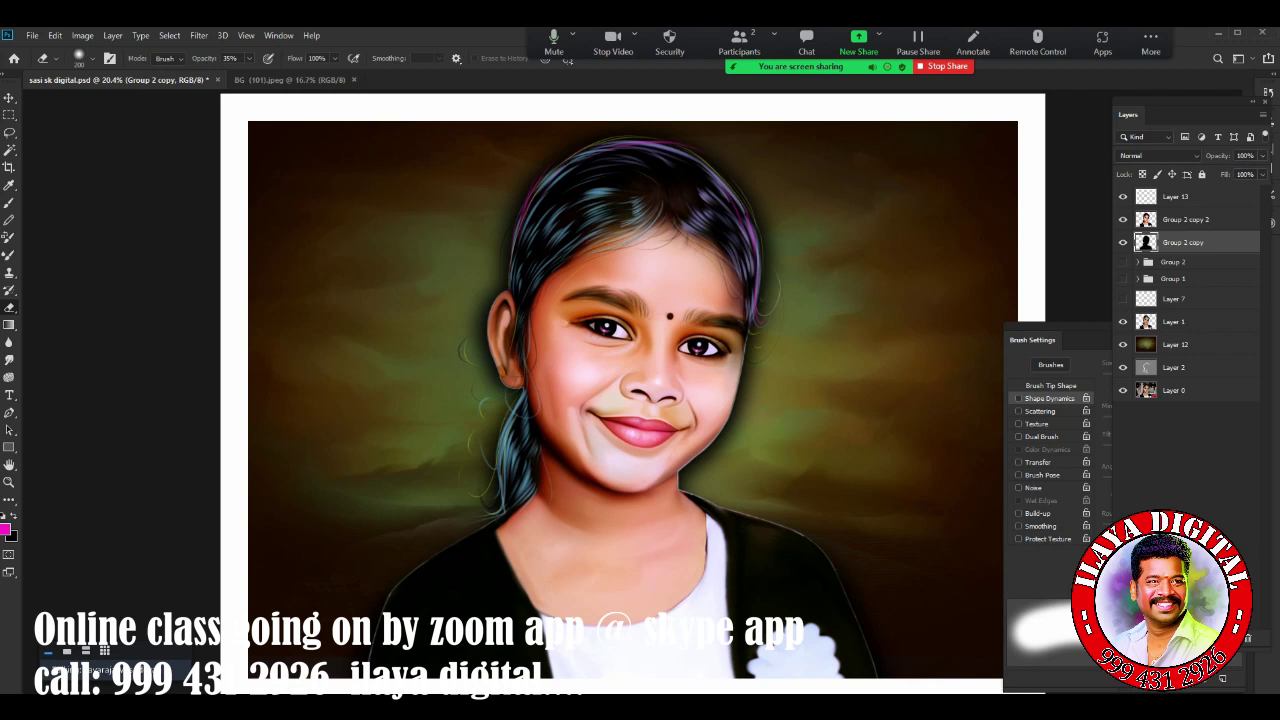
{"action": "left_click", "coordinate": [1146, 220]}
{"action": "key", "text": "ctrl+u"}
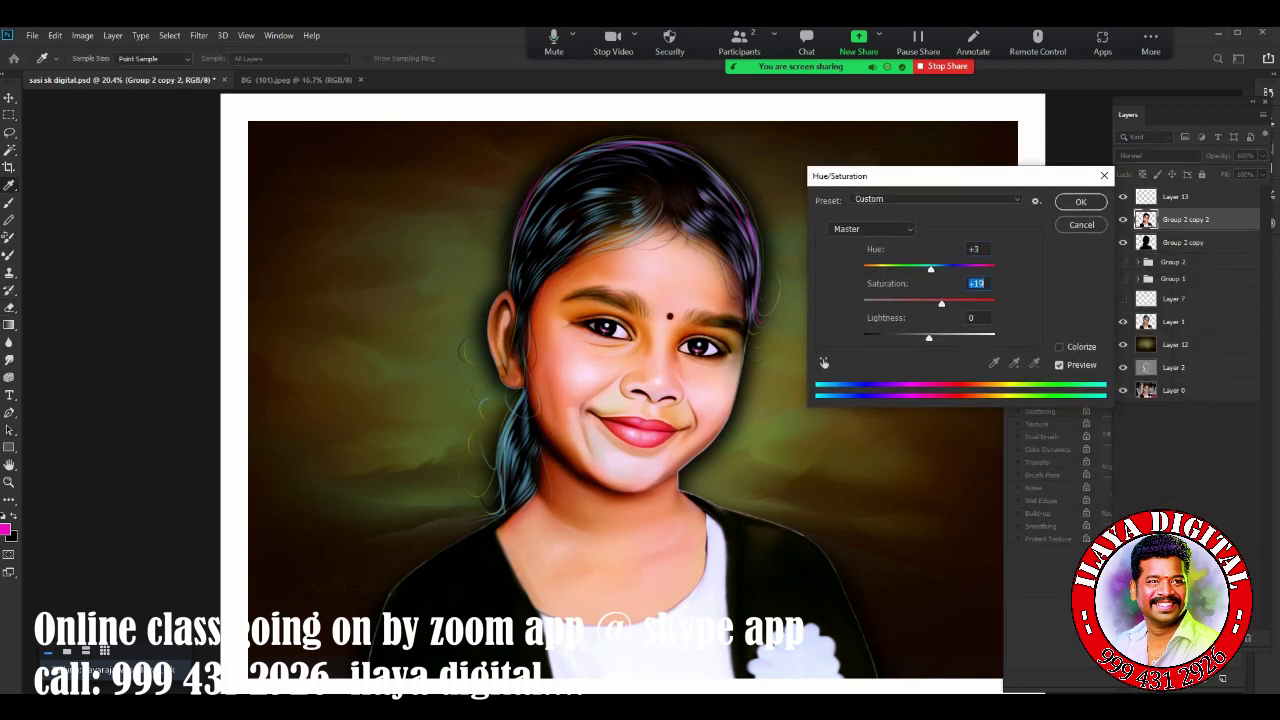
Commit the saturation boost, then feather the lassoed hair area and shift its hue
{"action": "key", "text": "Return"}
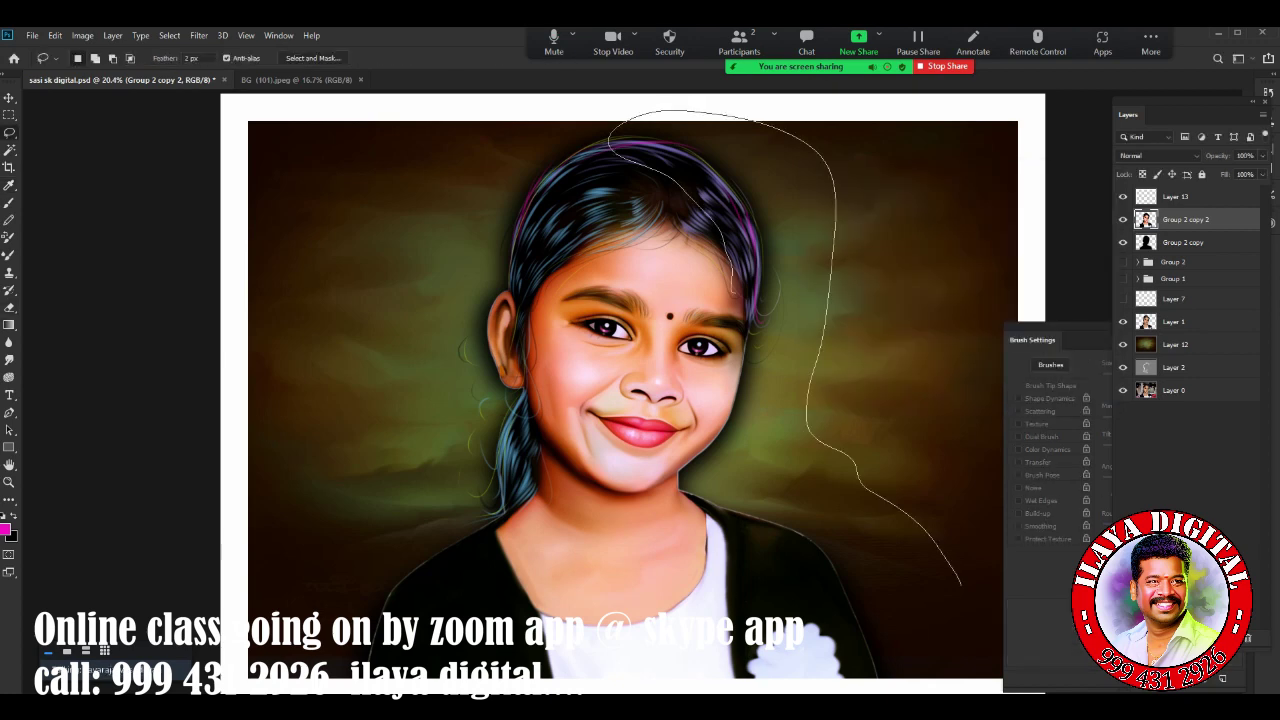
{"action": "key", "text": "shift+F6"}
{"action": "key", "text": "Return"}
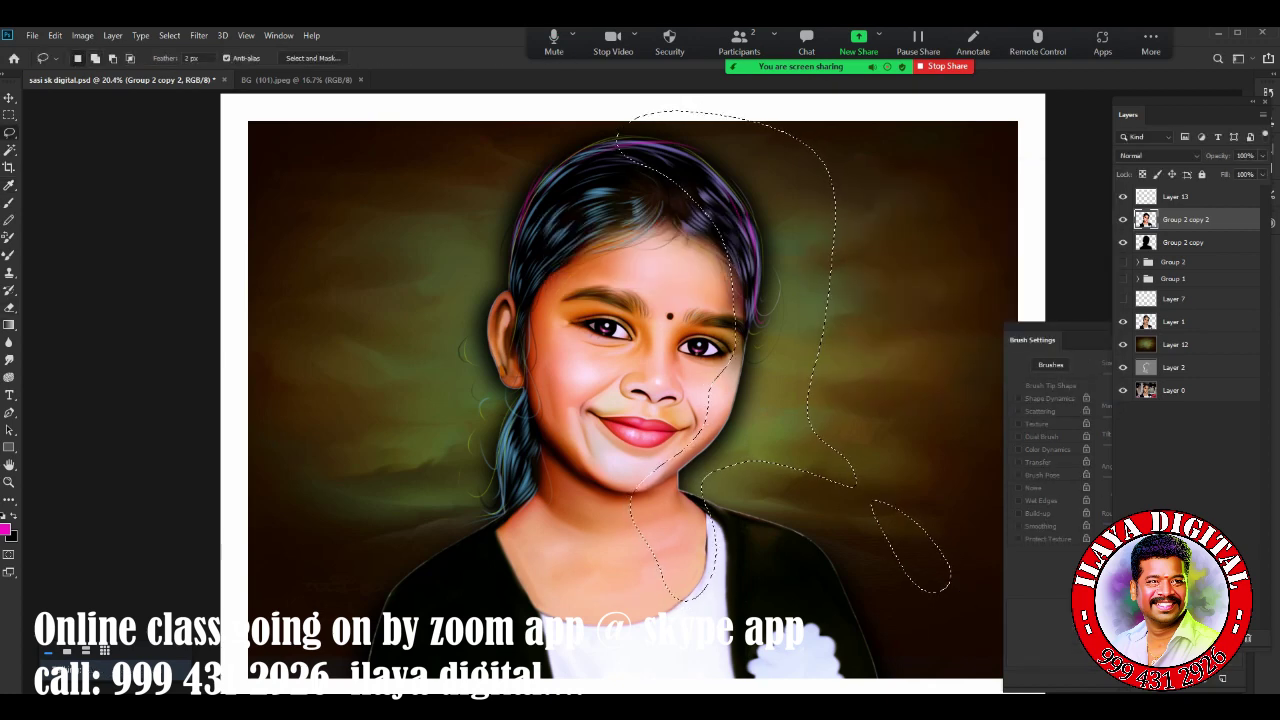
{"action": "key", "text": "ctrl+alt+u"}
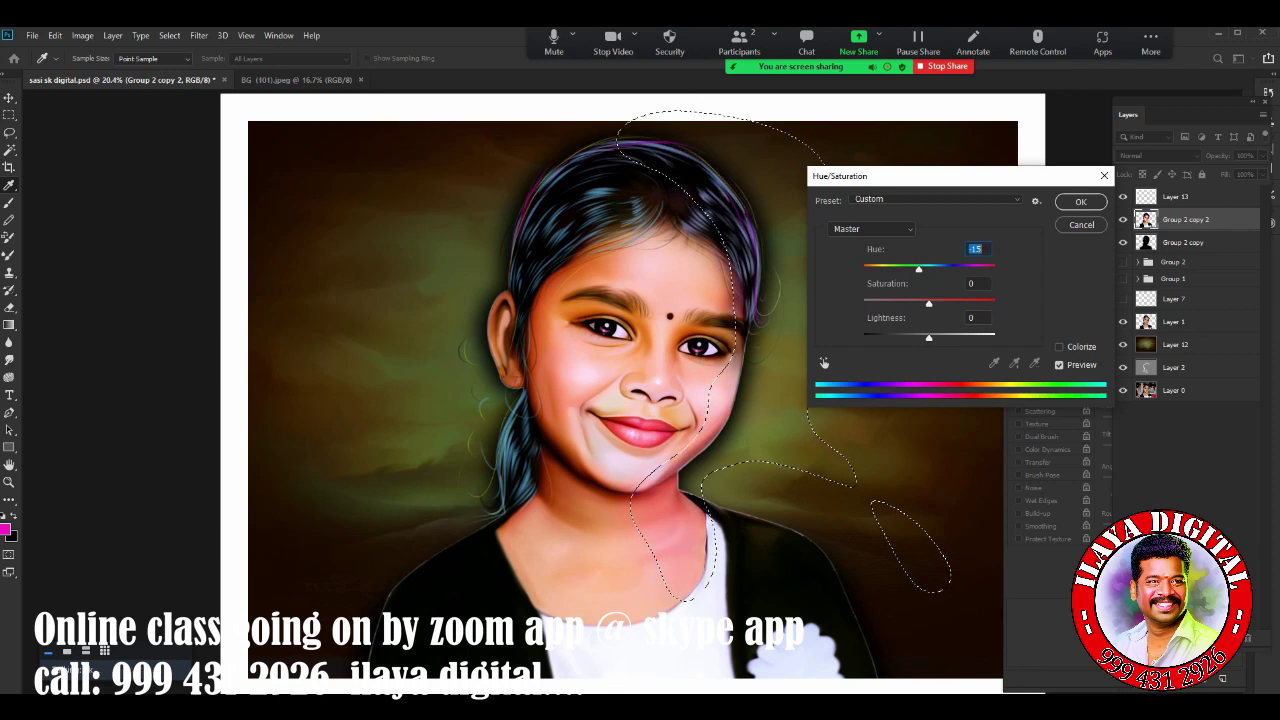
{"action": "key", "text": "shift+Down"}
{"action": "key", "text": "shift+Down"}
{"action": "key", "text": "shift+Down"}
{"action": "key", "text": "Return"}
Lasso the hair on the left of the head, feather it, and shift its hue
{"action": "left_click_drag", "start_coordinate": [610, 240], "coordinate": [316, 290]}
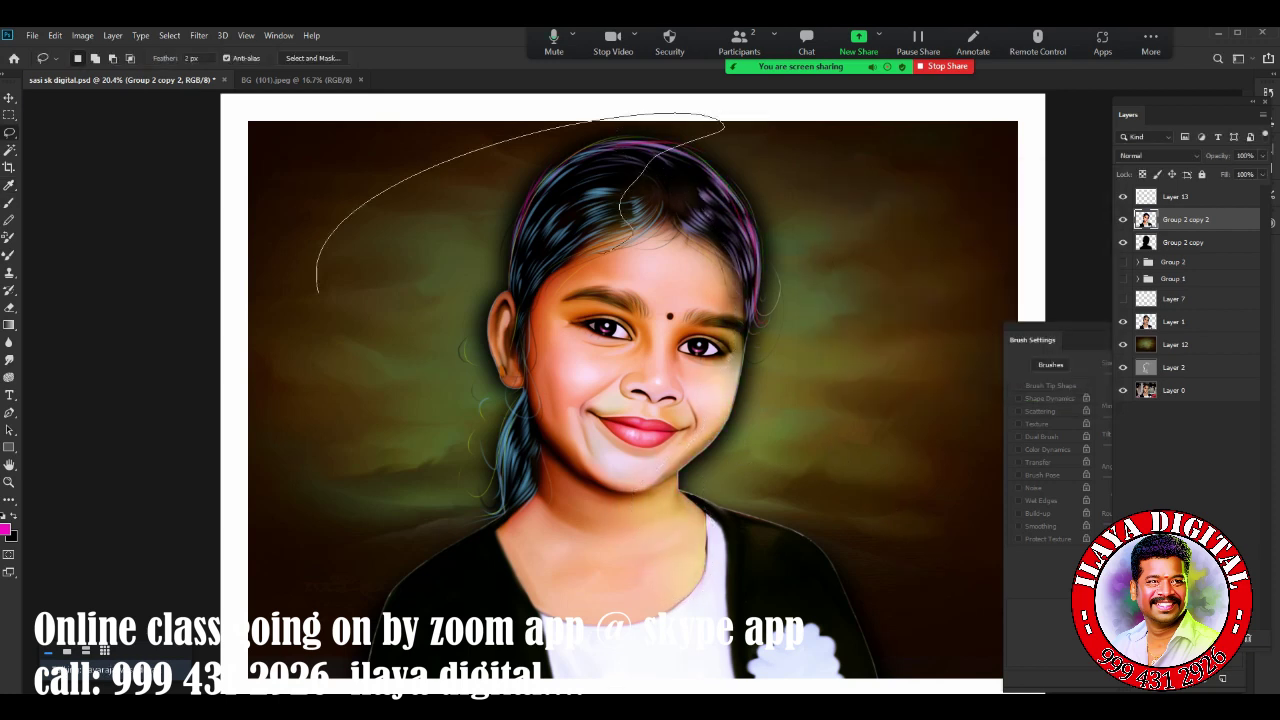
{"action": "key", "text": "shift+F6"}
{"action": "key", "text": "Return"}
{"action": "key", "text": "ctrl+u"}
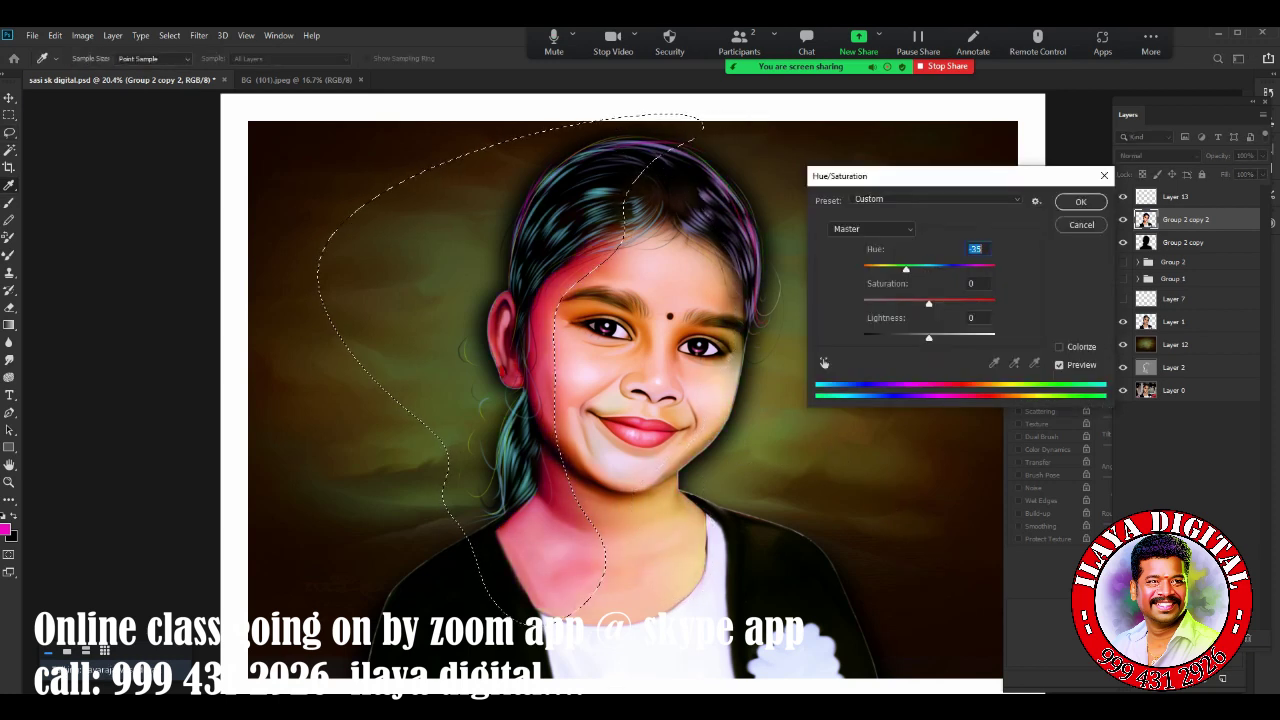
{"action": "key", "text": "shift+Down"}
{"action": "key", "text": "shift+Down"}
{"action": "key", "text": "shift+Down"}
{"action": "key", "text": "shift+Up"}
{"action": "key", "text": "shift+Up"}
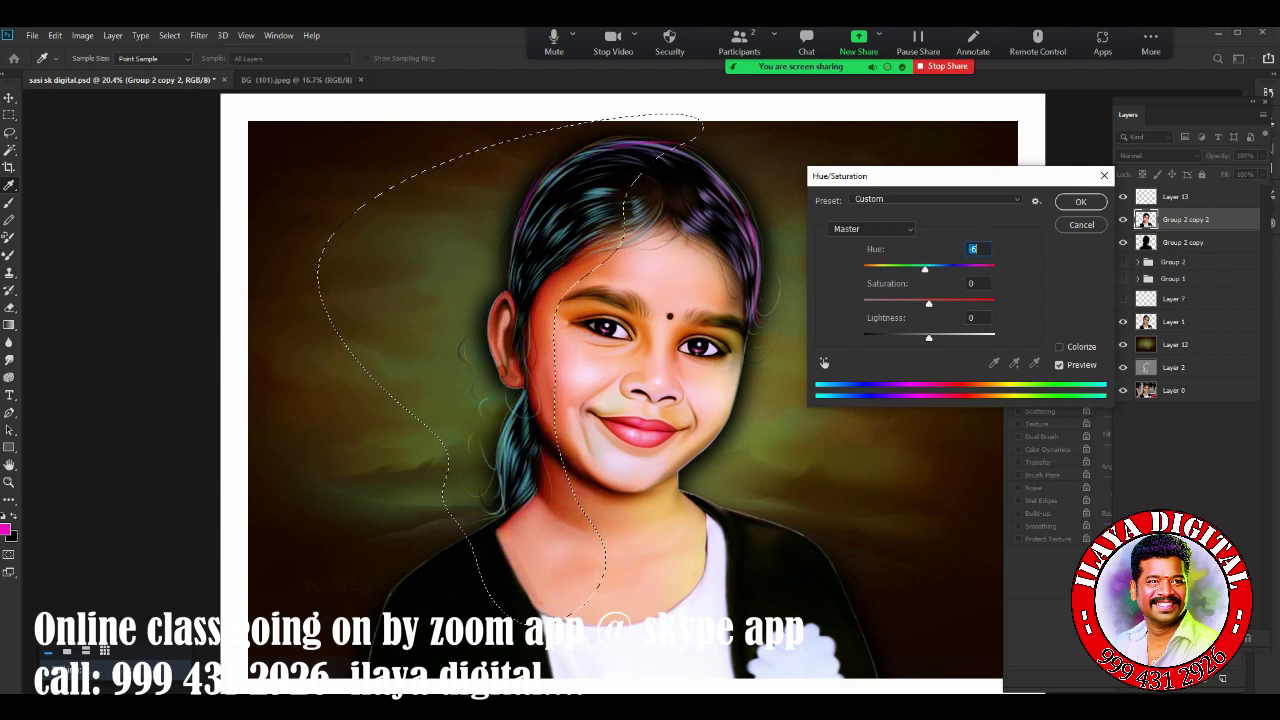
{"action": "key", "text": "Return"}
Give another feathered hair area a +12 hue shift and confirm a Color Balance adjustment
{"action": "left_click_drag", "start_coordinate": [843, 204], "coordinate": [448, 122]}
{"action": "key", "text": "shift+F6"}
{"action": "key", "text": "Return"}
{"action": "key", "text": "ctrl+u"}
{"action": "key", "text": "Return"}
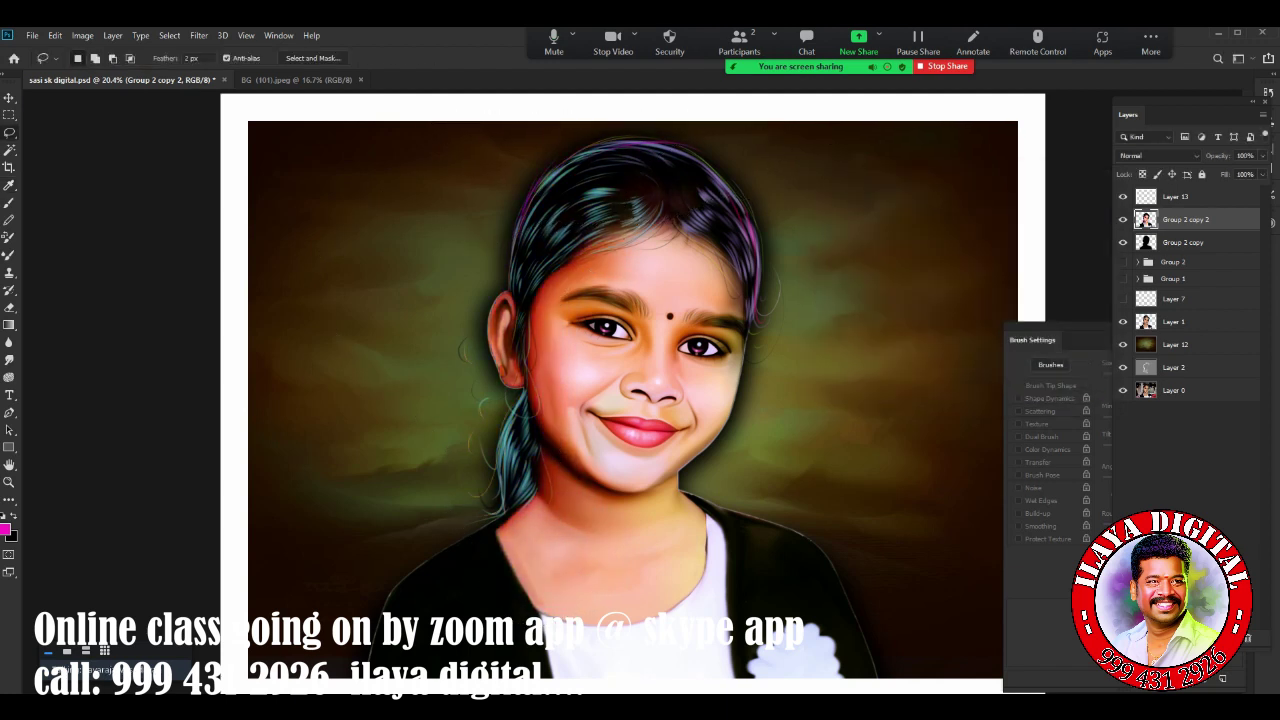
{"action": "key", "text": "ctrl+b"}
{"action": "key", "text": "Return"}
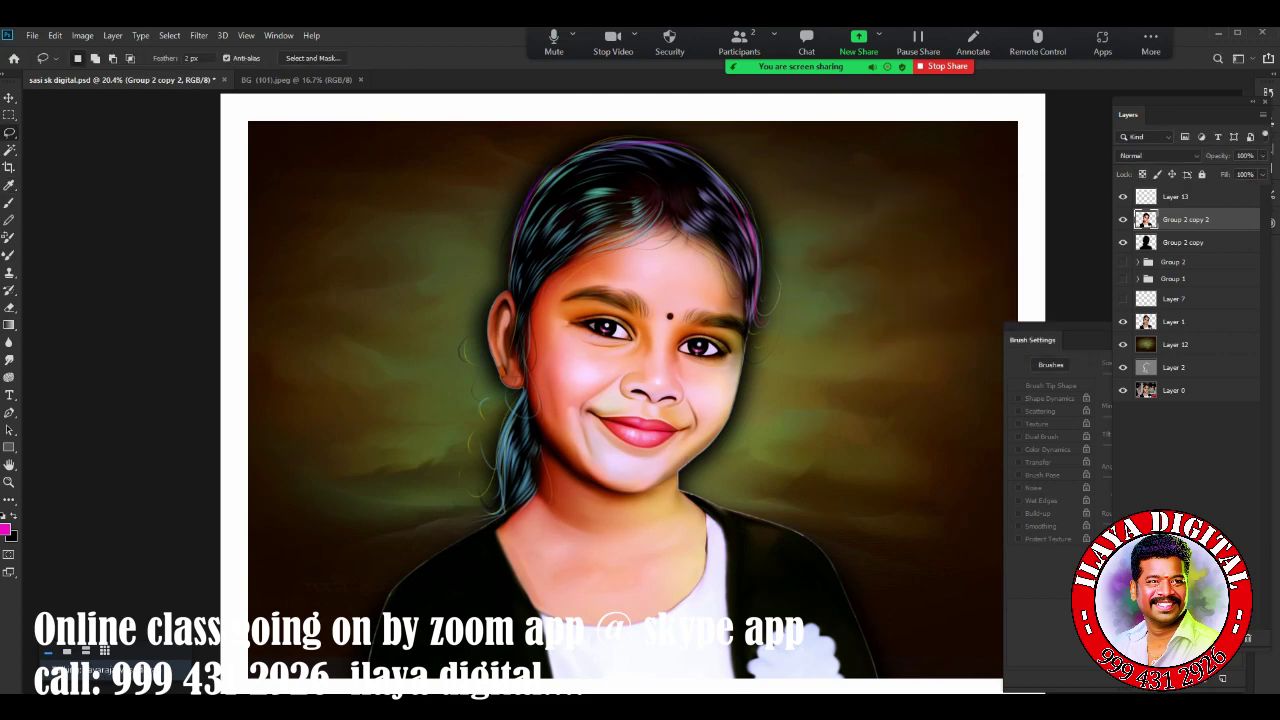